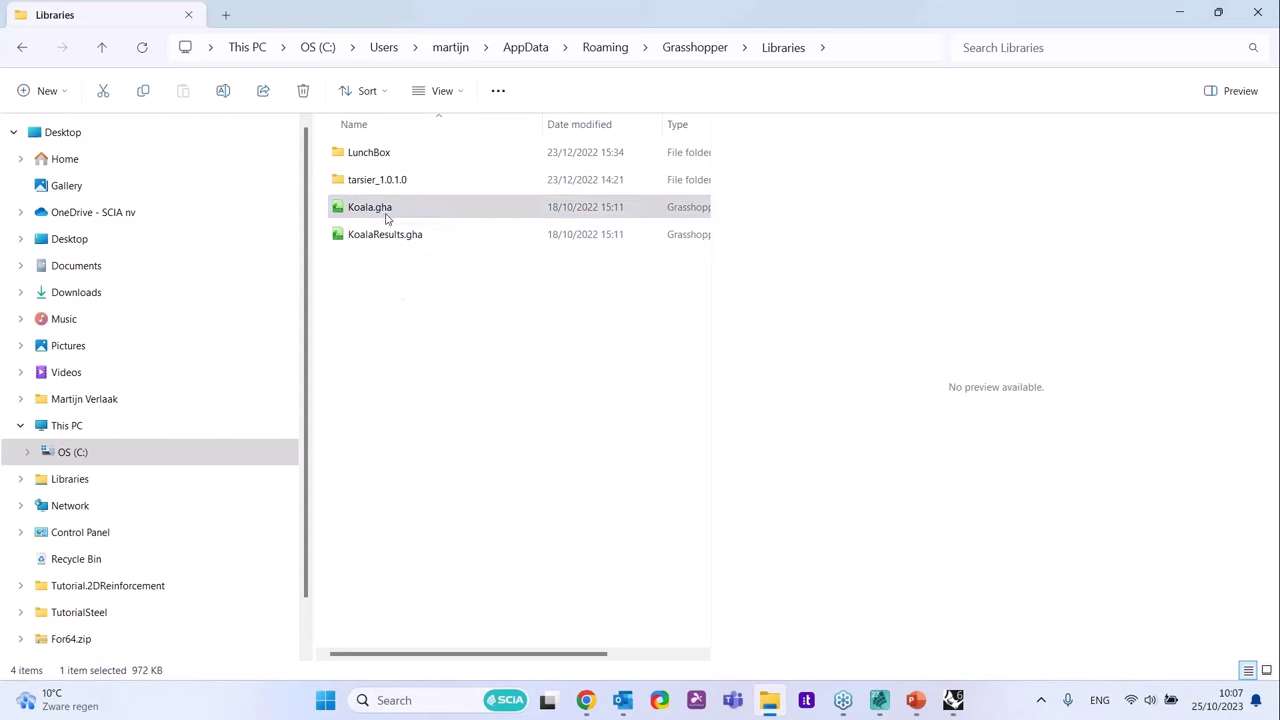
- Check the Unblock security option in the file properties of Koala.gha
right_click(385, 214)
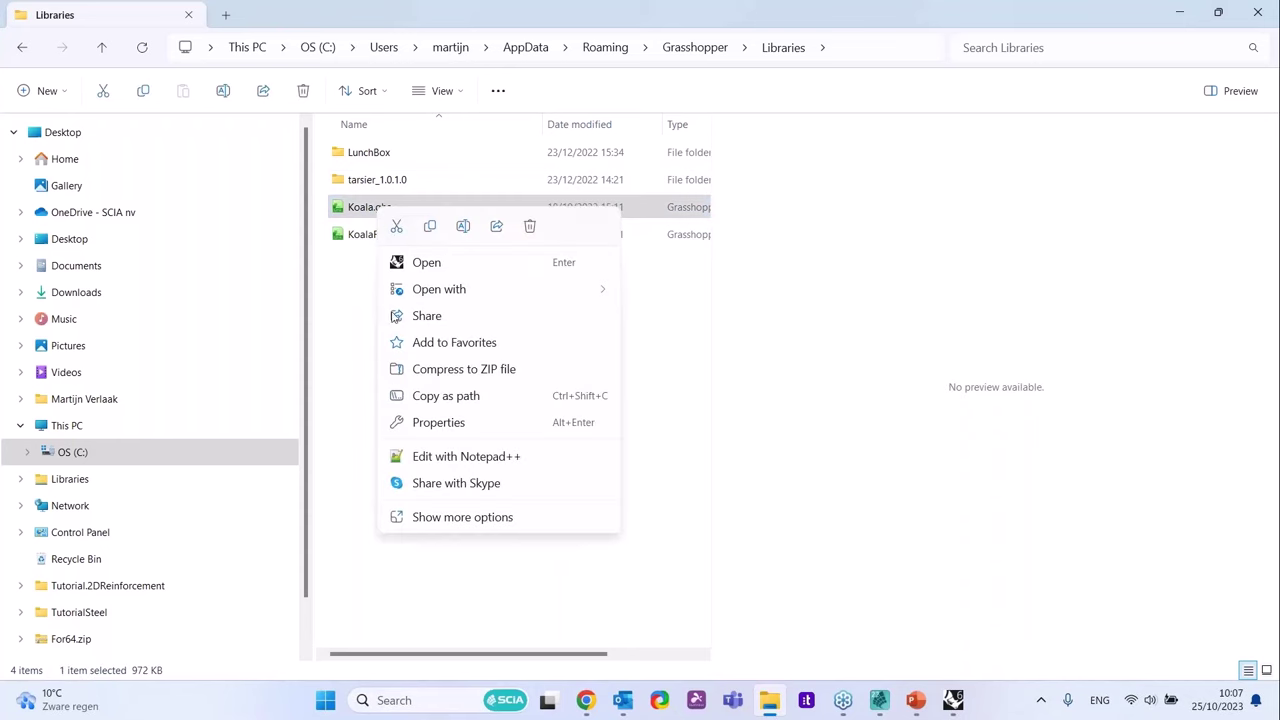
left_click(480, 518)
left_click(470, 584)
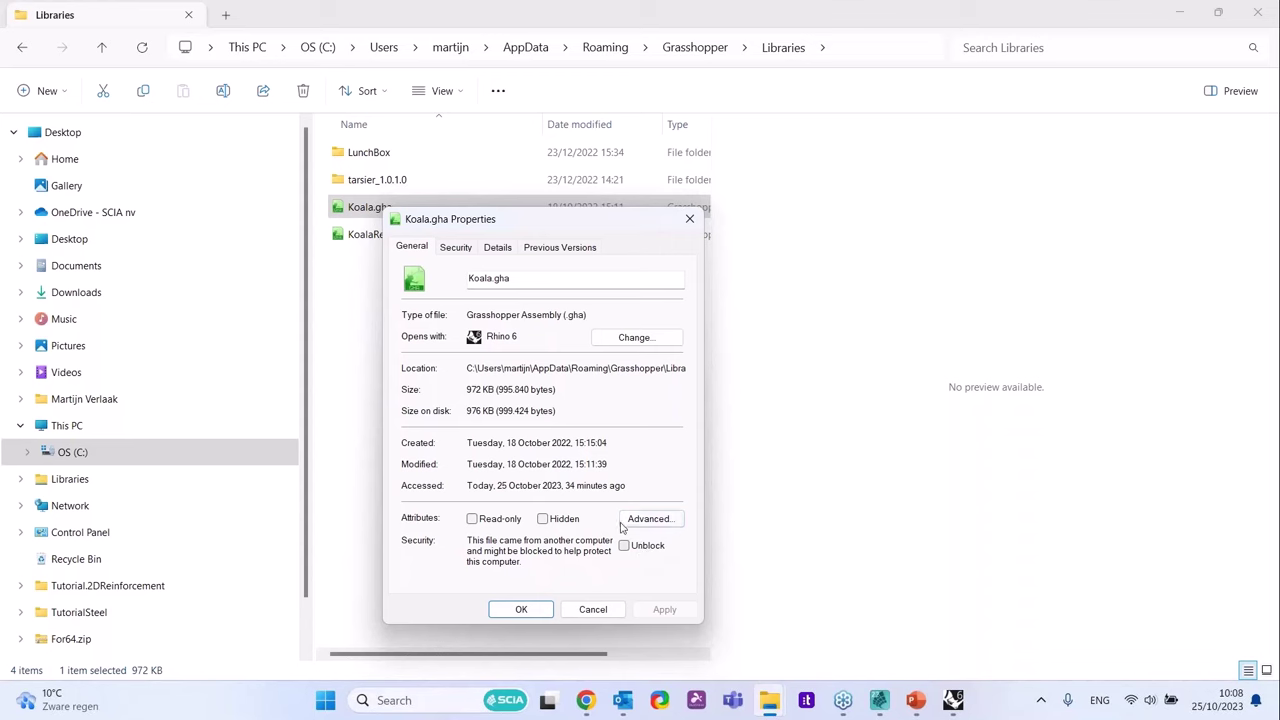
left_click(692, 220)
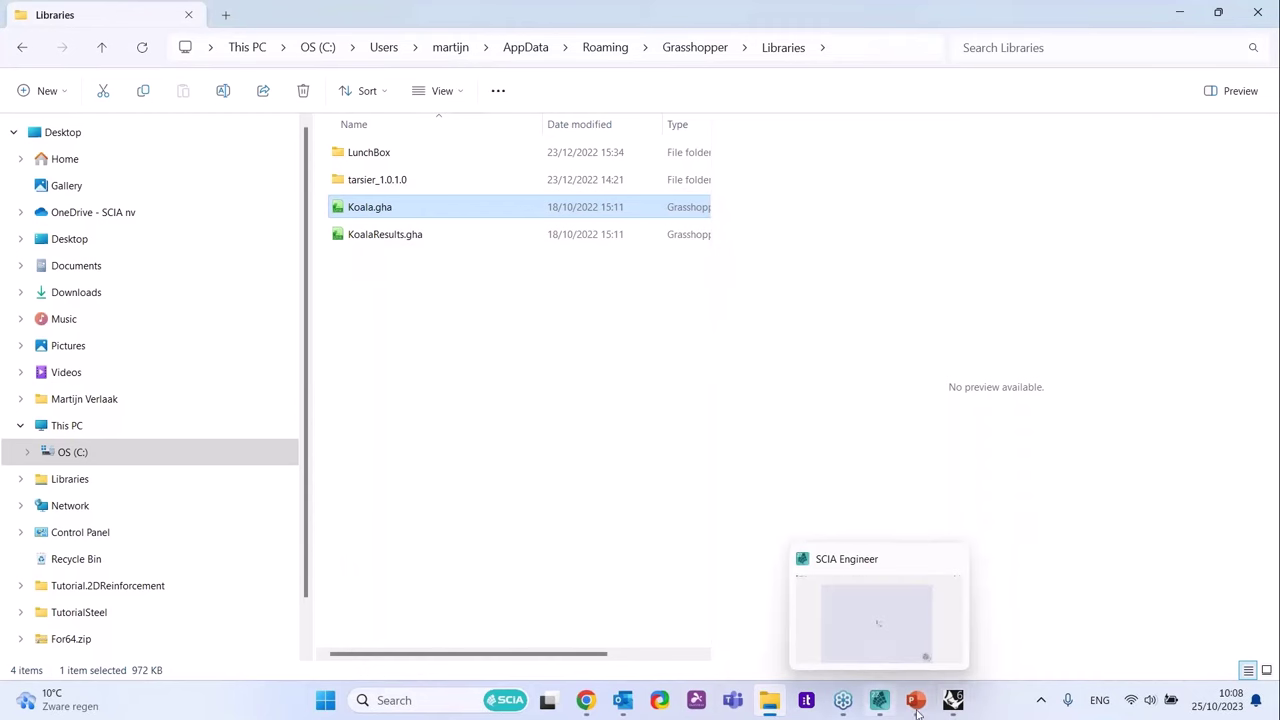
- Switch to Rhino and close the open Grasshopper editor
left_click(952, 702)
left_click_drag(962, 22, 880, 52)
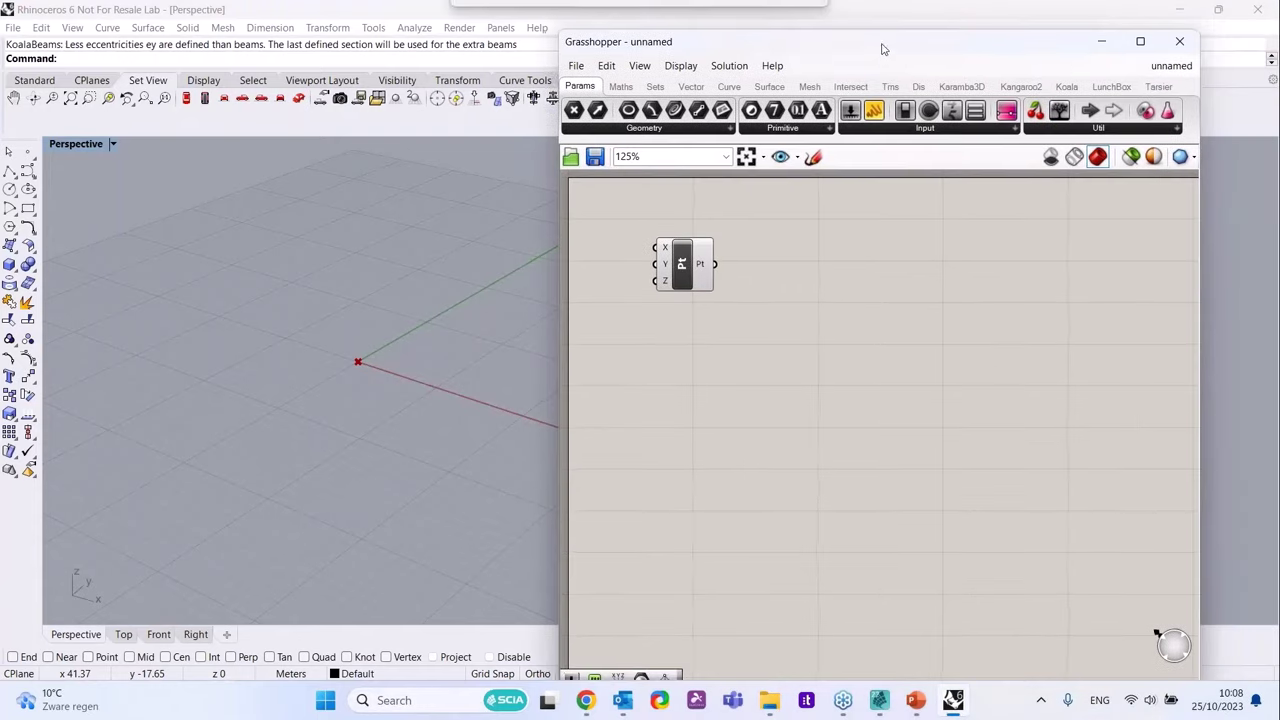
left_click(1177, 41)
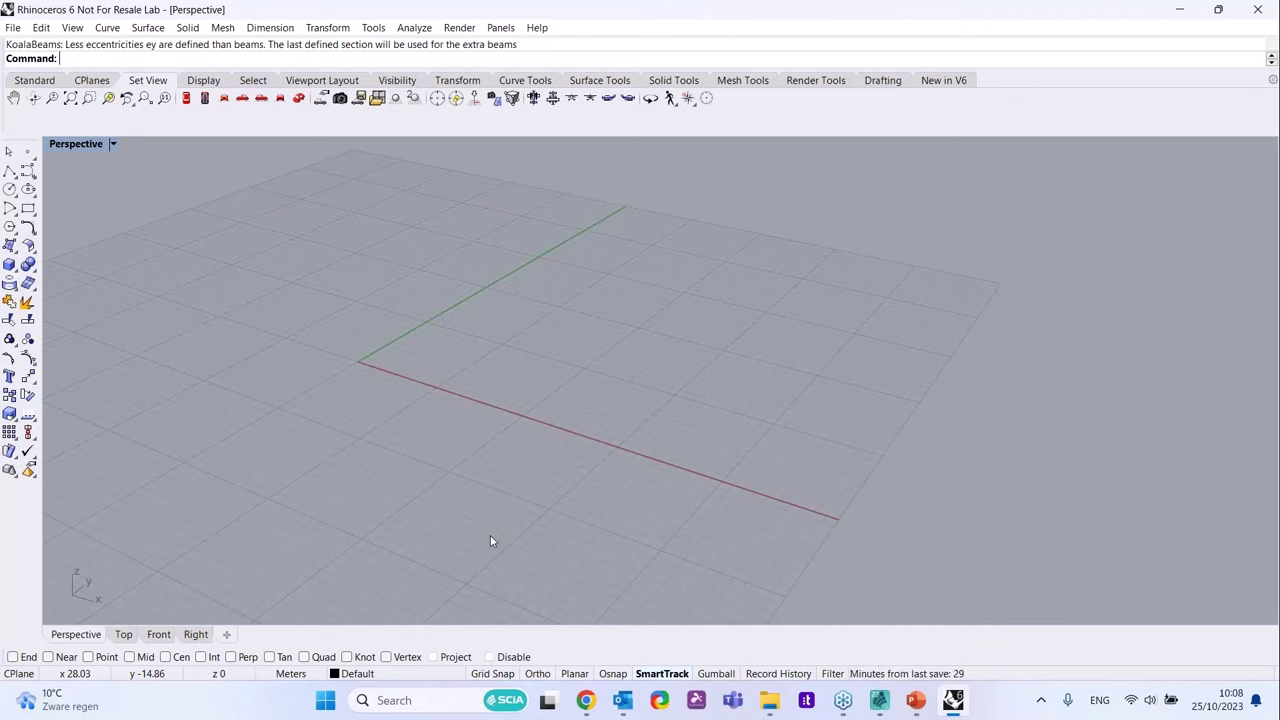
- Launch Grasshopper with the Grasshopper command and move its window clear of the modelling area
type("Grasshopper")
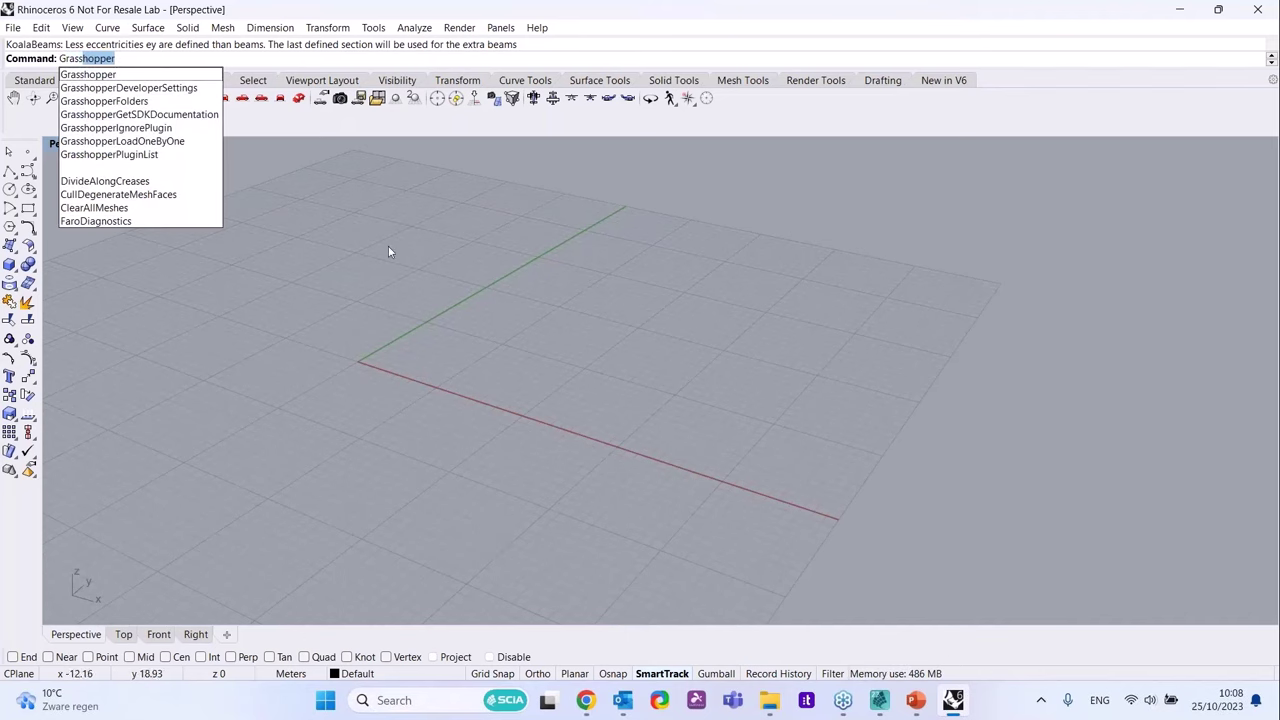
key("Down")
left_click(121, 76)
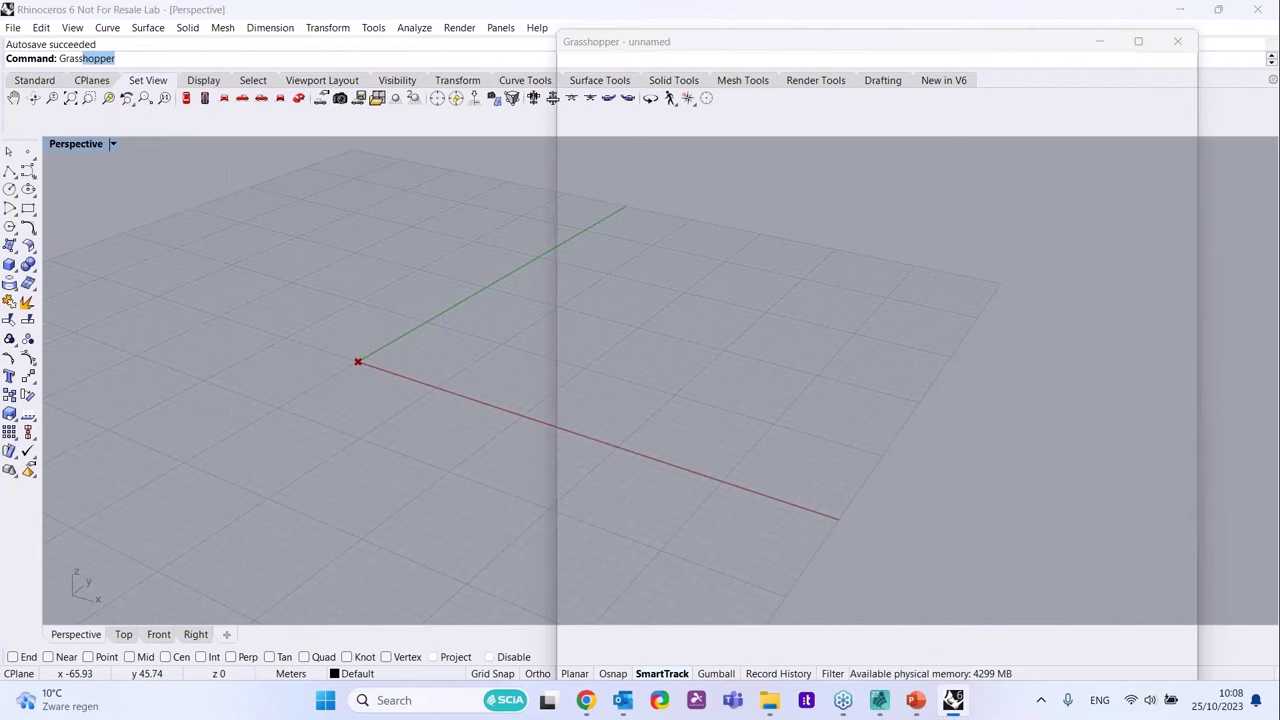
left_click(908, 54)
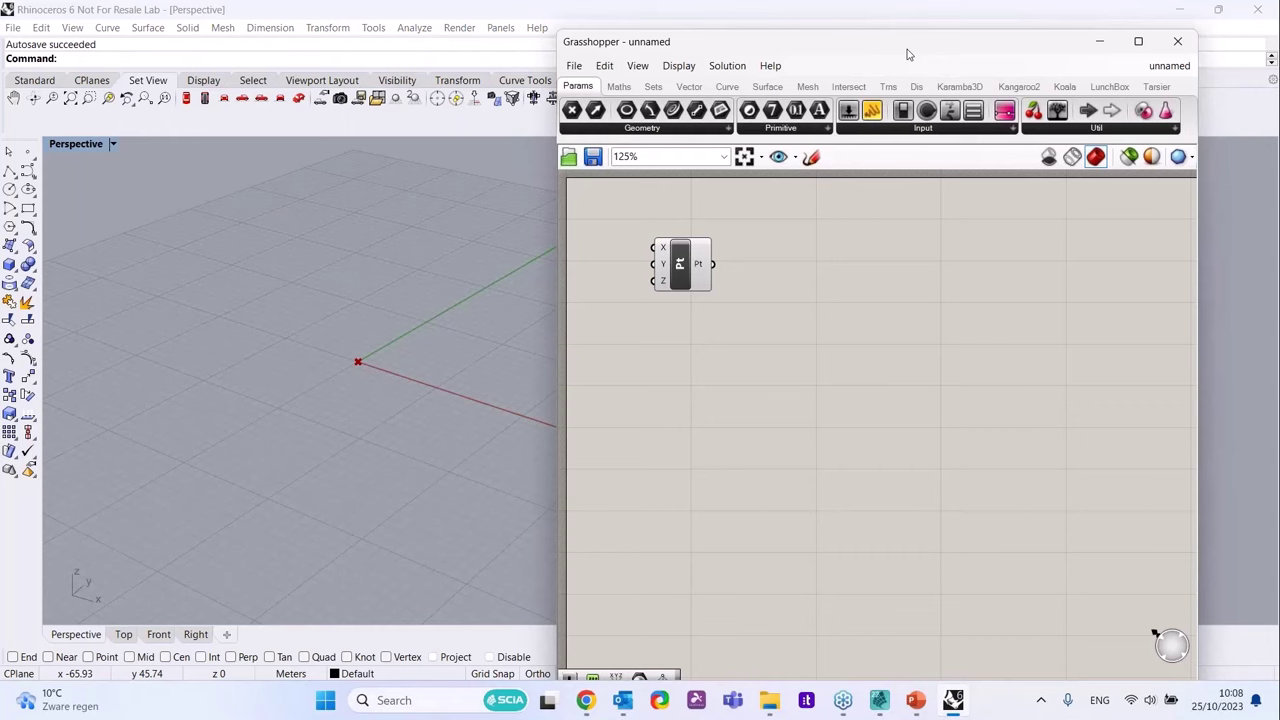
left_click_drag(908, 54, 985, 28)
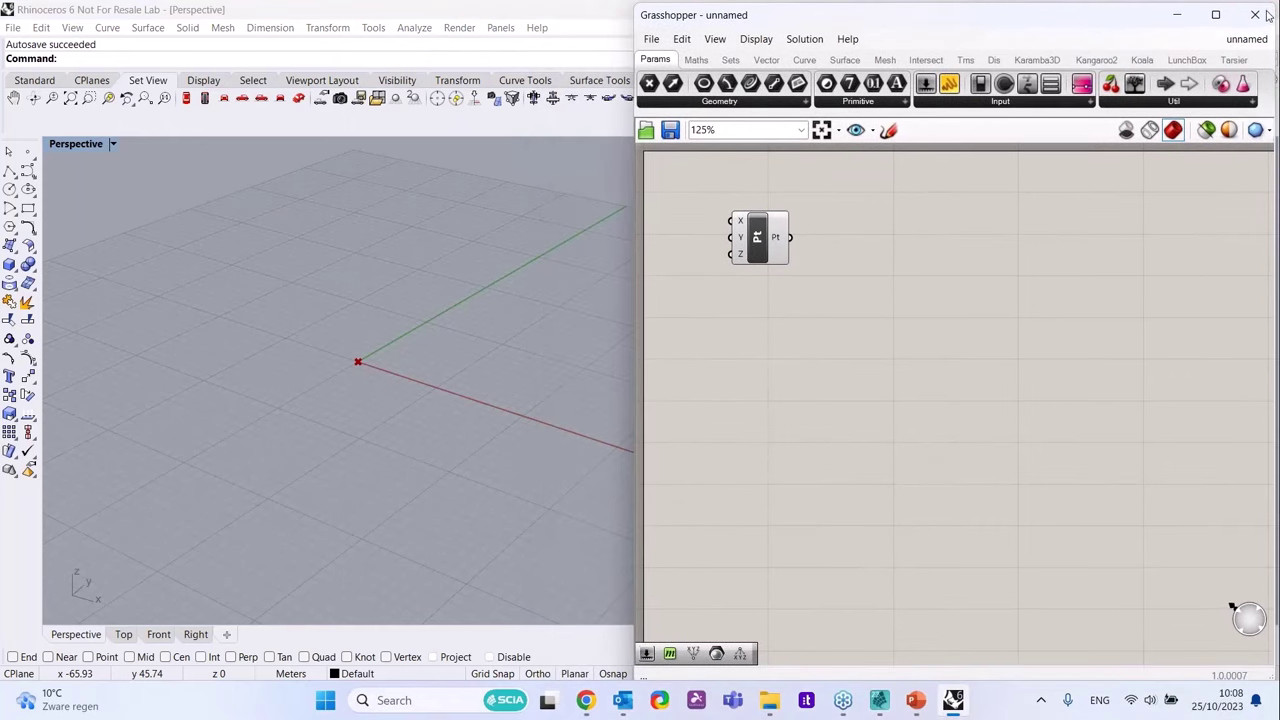
scroll(803, 320, "down", 5)
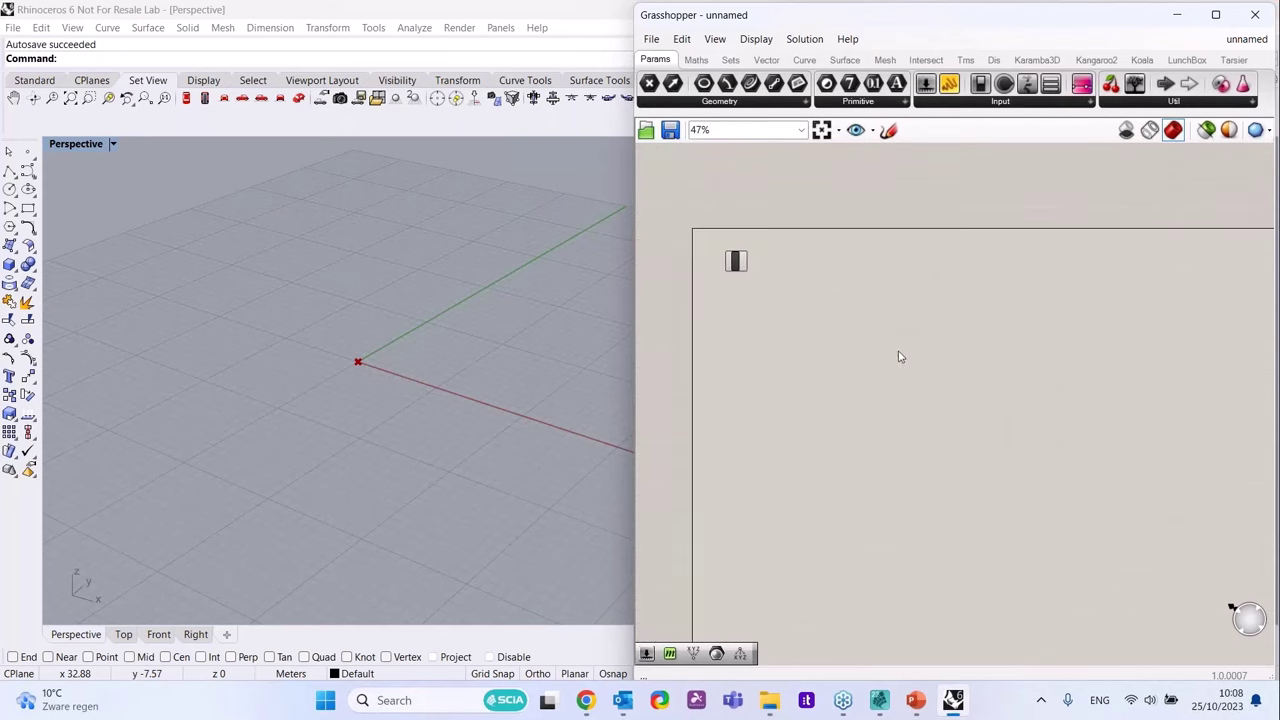
scroll(738, 265, "up", 3)
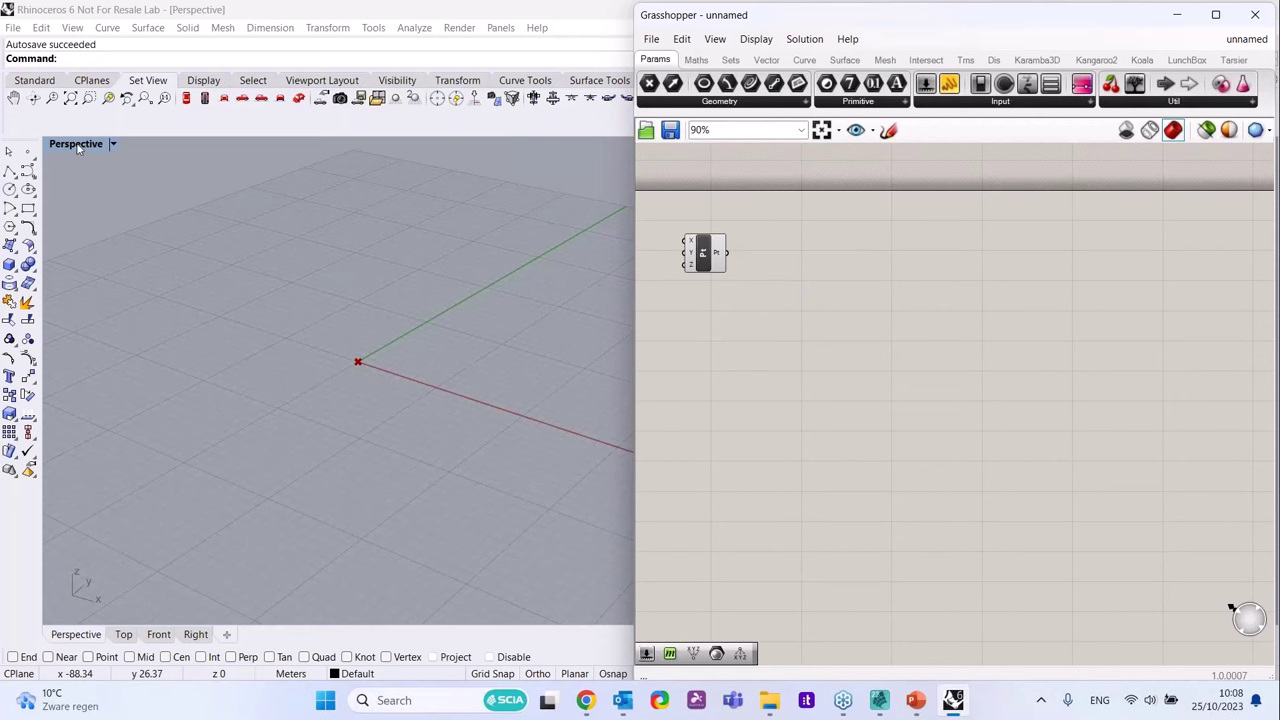
- Detach the Perspective viewport as a floating window and resize it to fill the space beside Grasshopper
left_click_drag(78, 147, 147, 24)
left_click_drag(1234, 520, 636, 680)
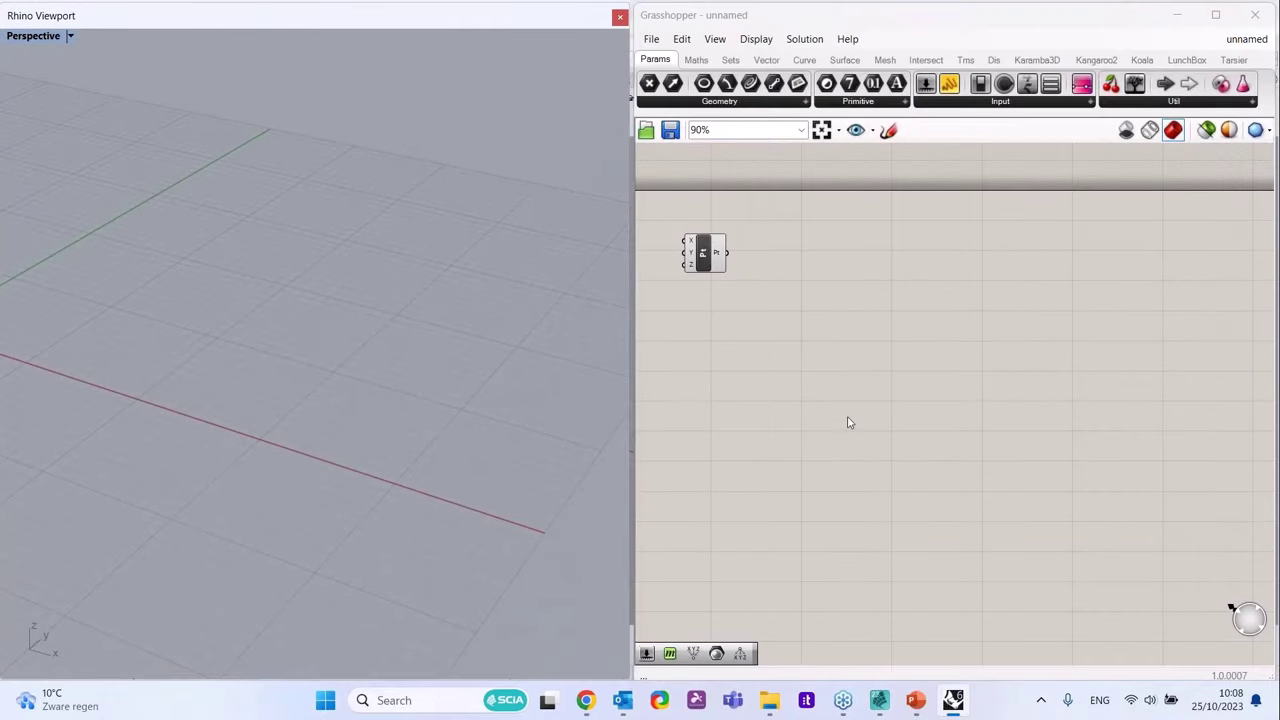
scroll(516, 424, "down", 2)
scroll(251, 348, "down", 1)
scroll(89, 331, "up", 1)
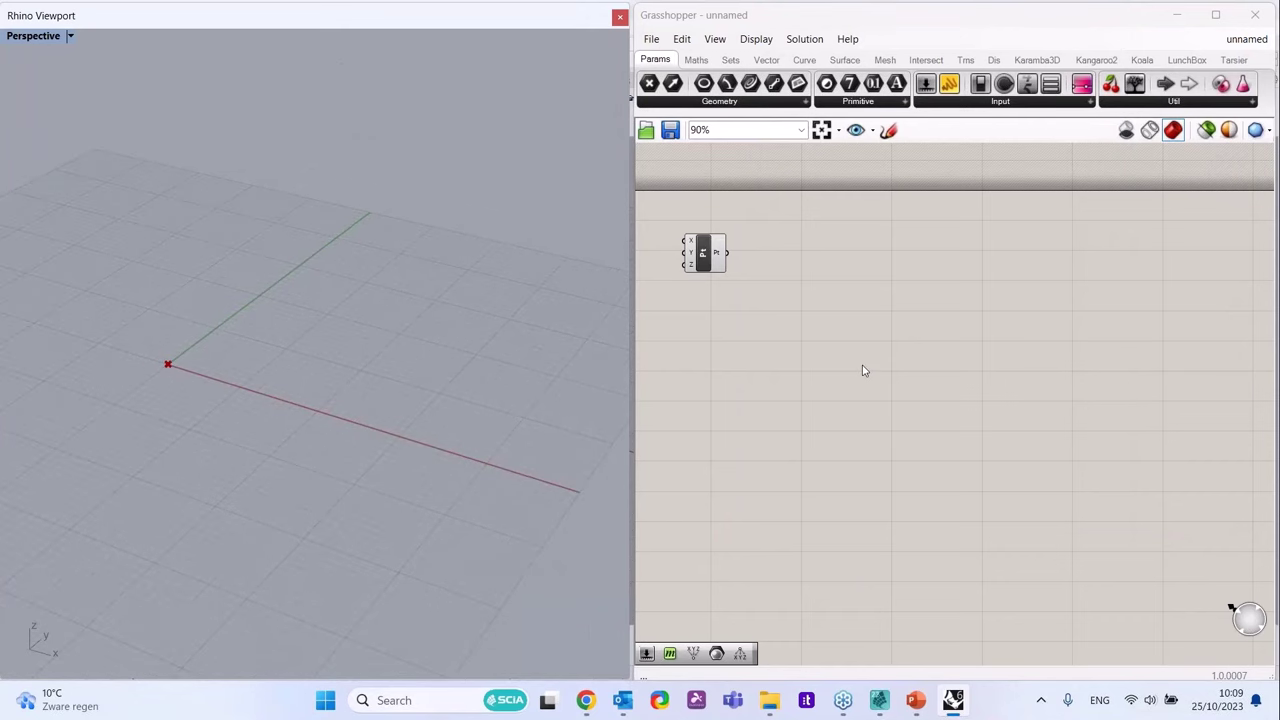
scroll(988, 236, "down", 1)
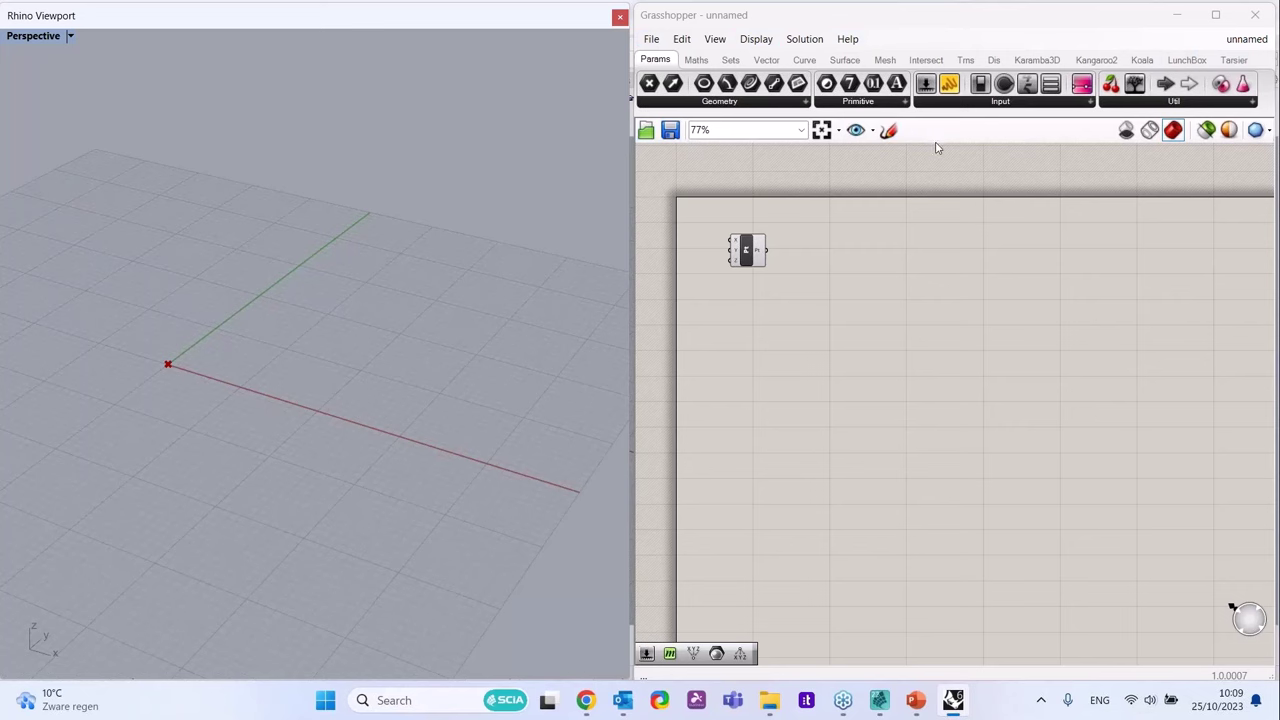
- Show the Koala plugin's components and search the component library for Construct Point
left_click(1141, 62)
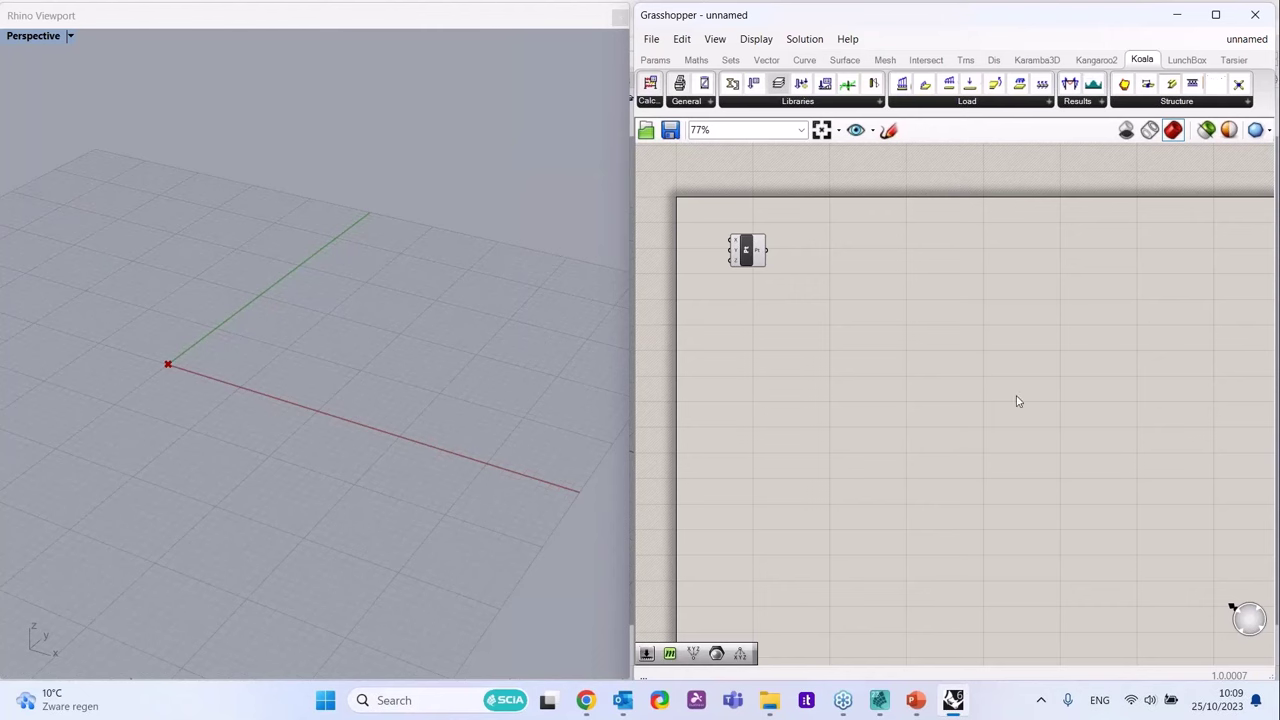
double_click(820, 309)
type("constr")
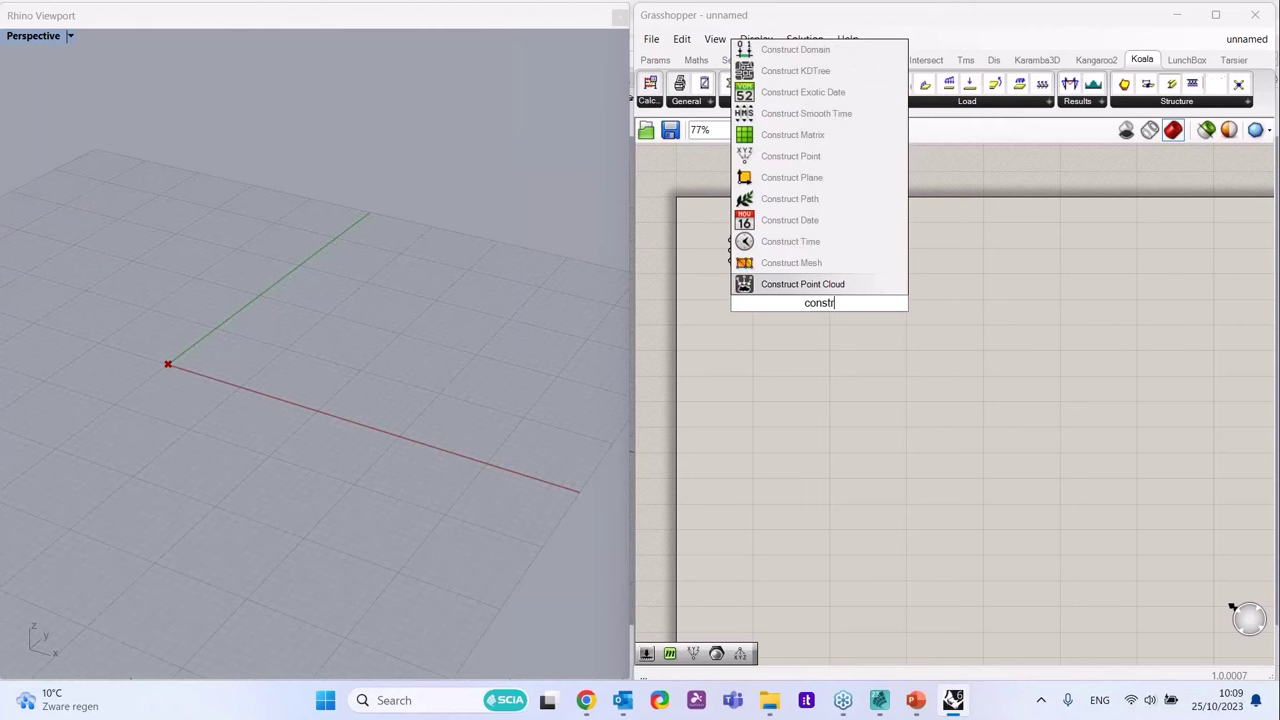
type("ct no")
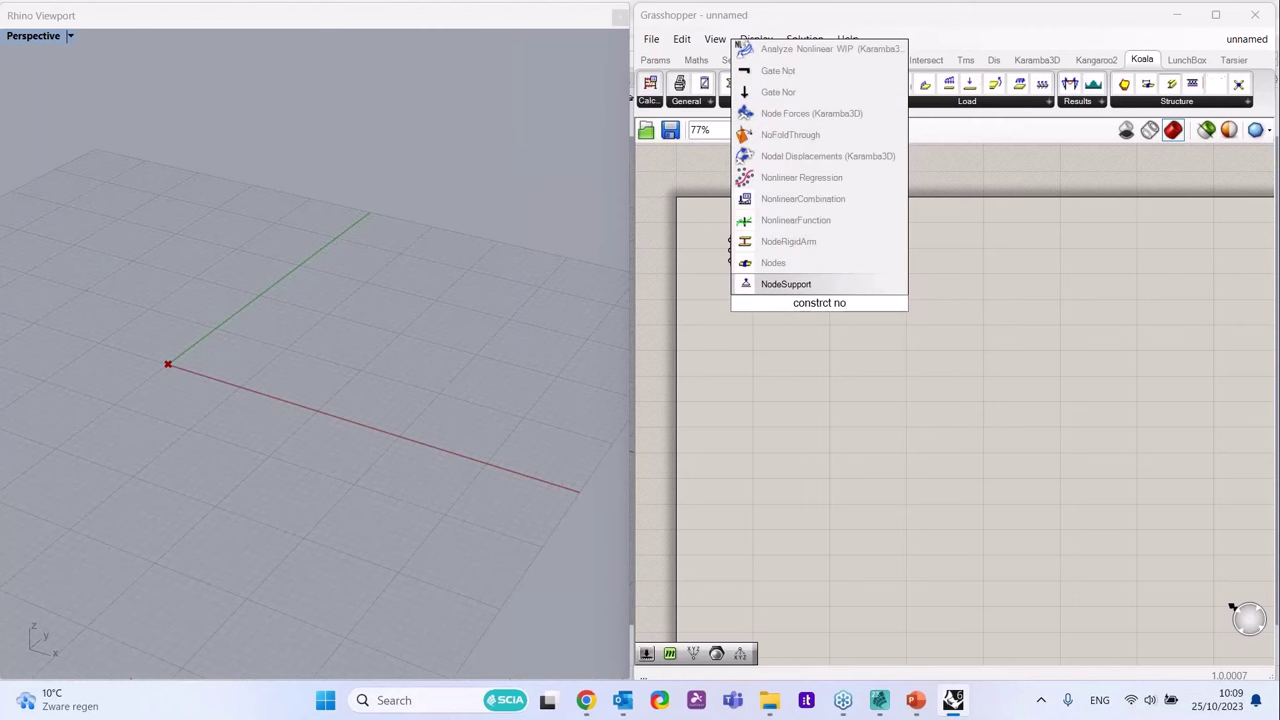
key("BackSpace")
key("BackSpace")
key("BackSpace")
key("BackSpace")
key("BackSpace")
type("o")
key("BackSpace")
type("uct po")
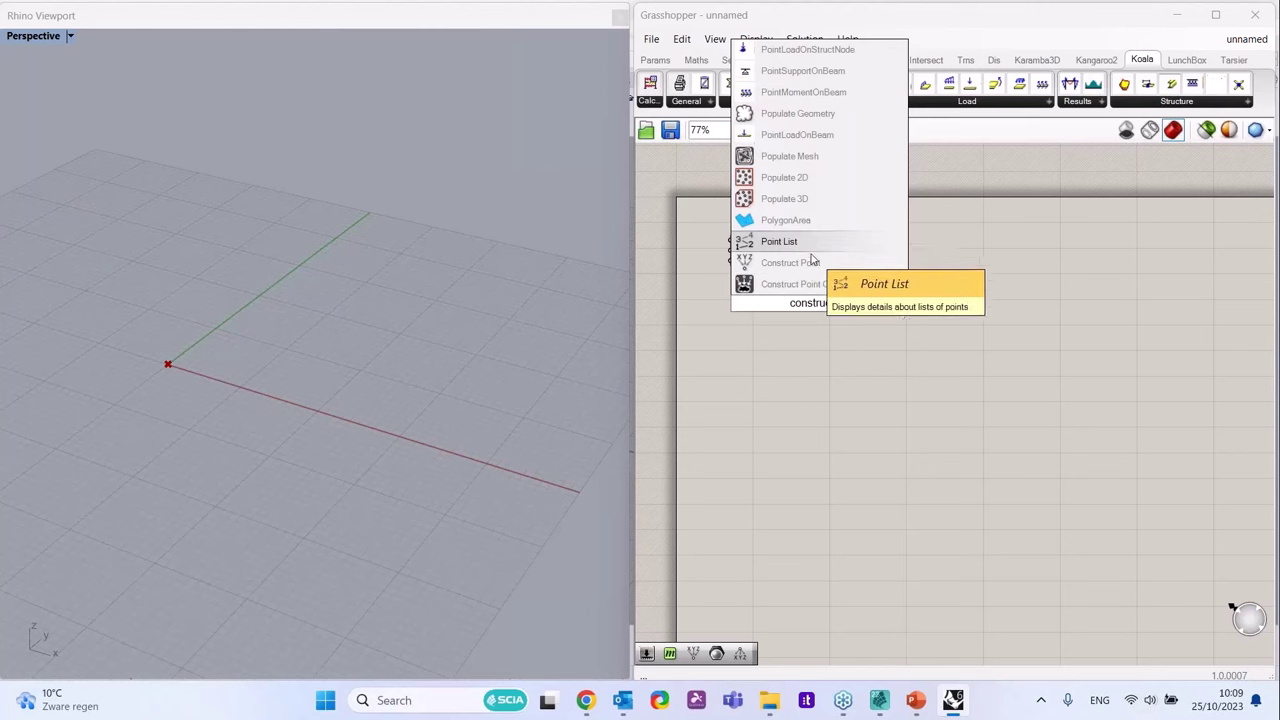
left_click(790, 262)
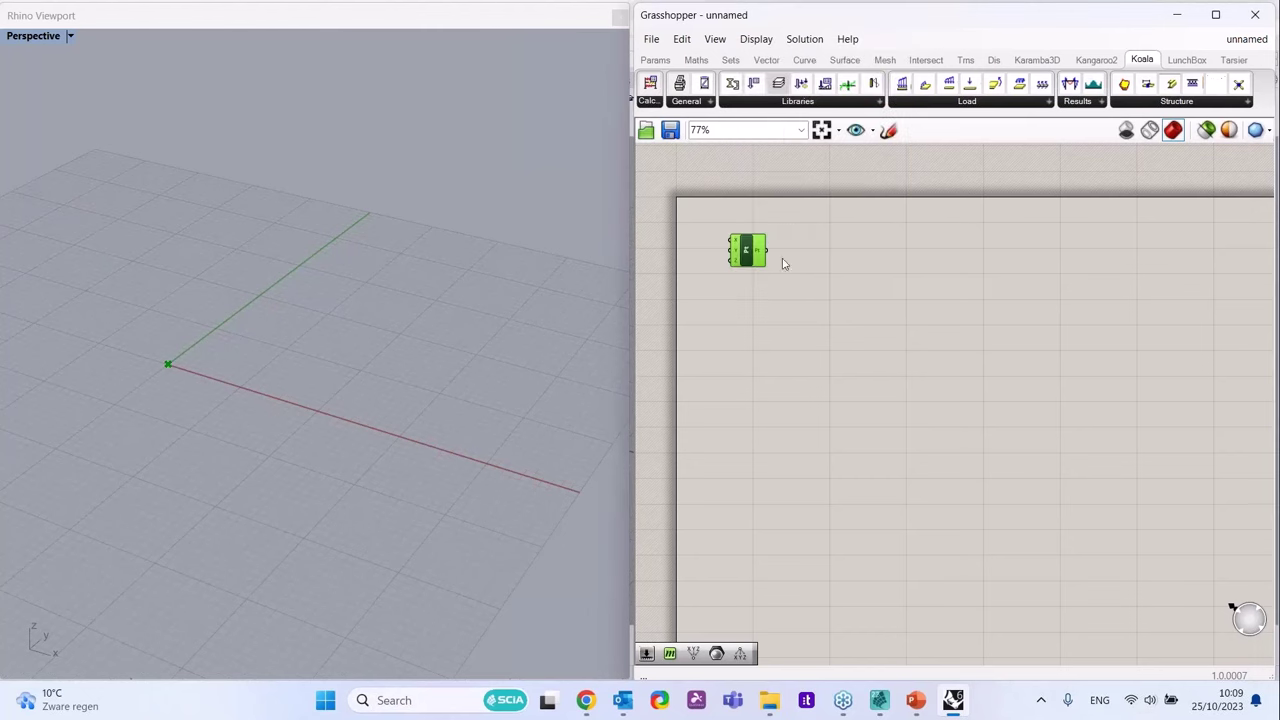
- Move the Construct Point component further into the canvas and place a copy of it below
left_click(799, 313)
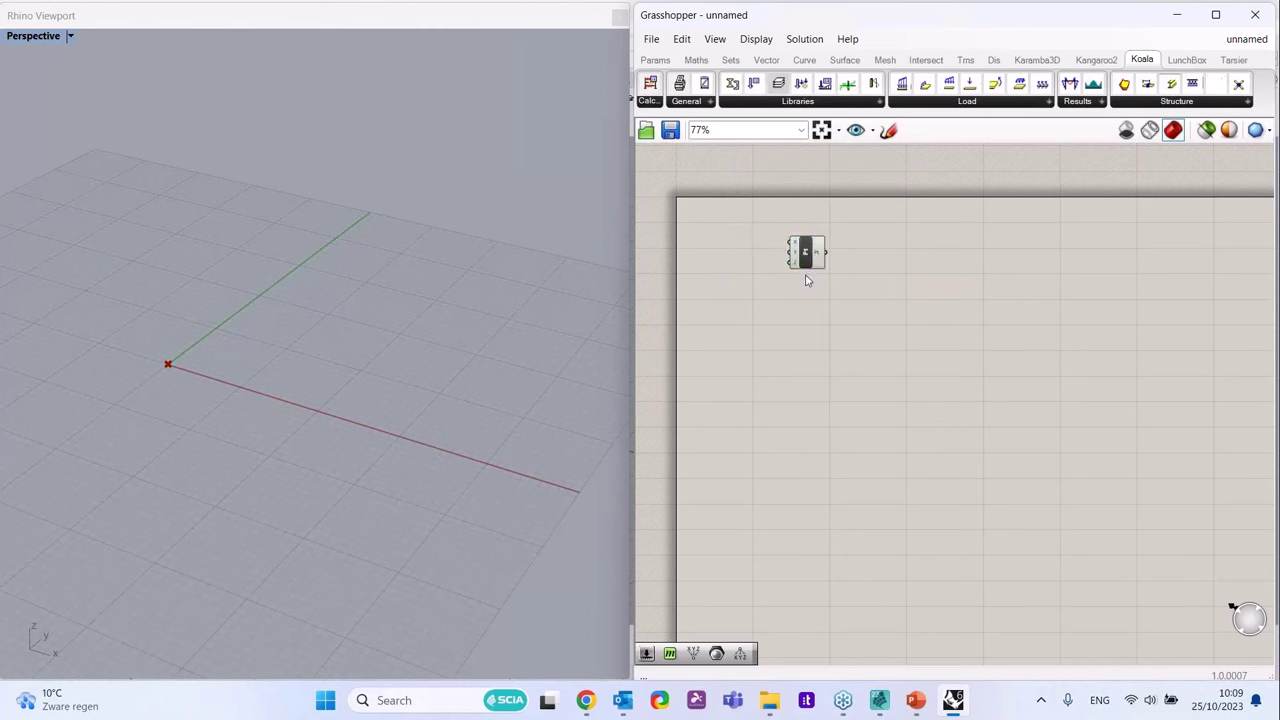
left_click(801, 255)
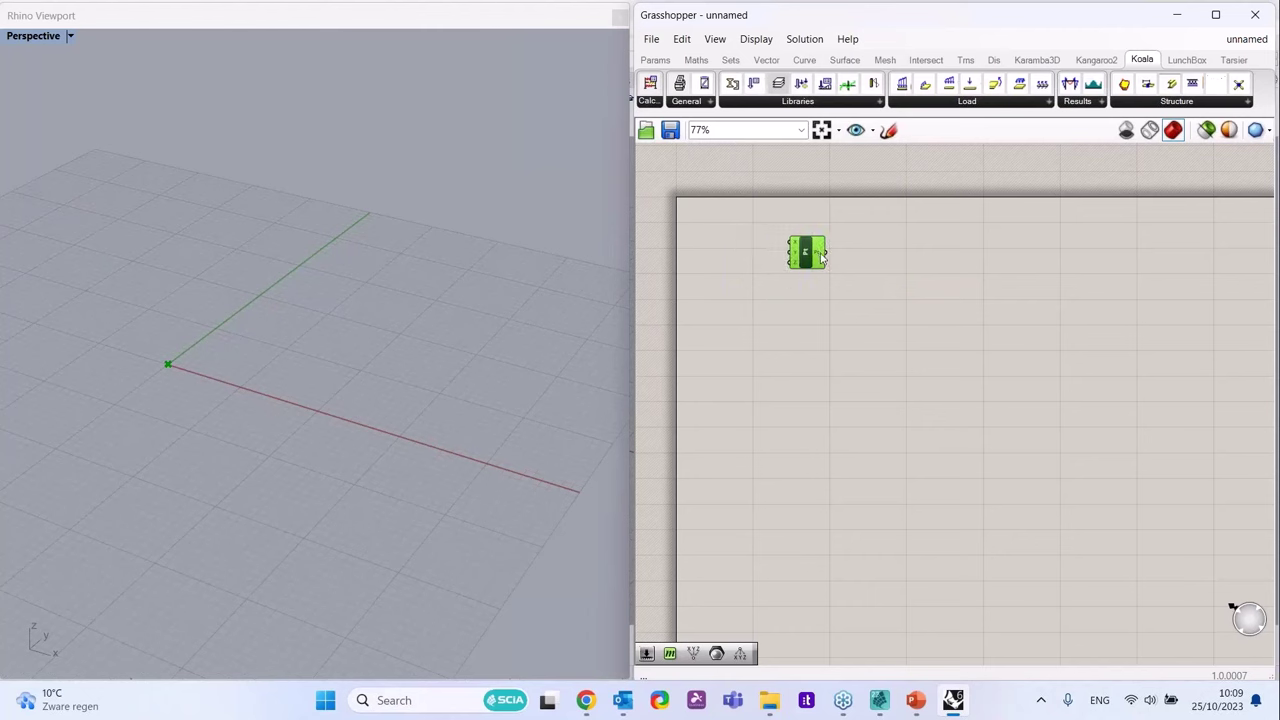
left_click_drag(817, 257, 824, 329, "alt")
left_click(877, 286)
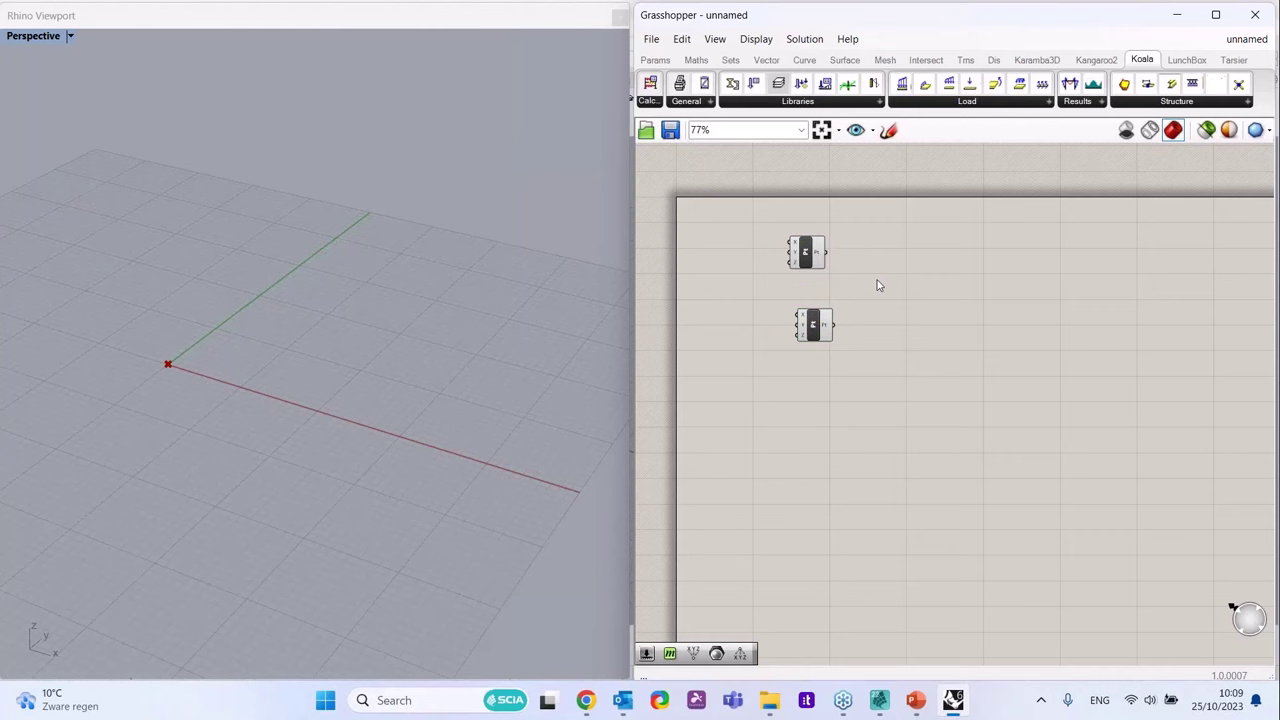
- Add a Number Slider below the two Construct Point components
double_click(836, 388)
type("p")
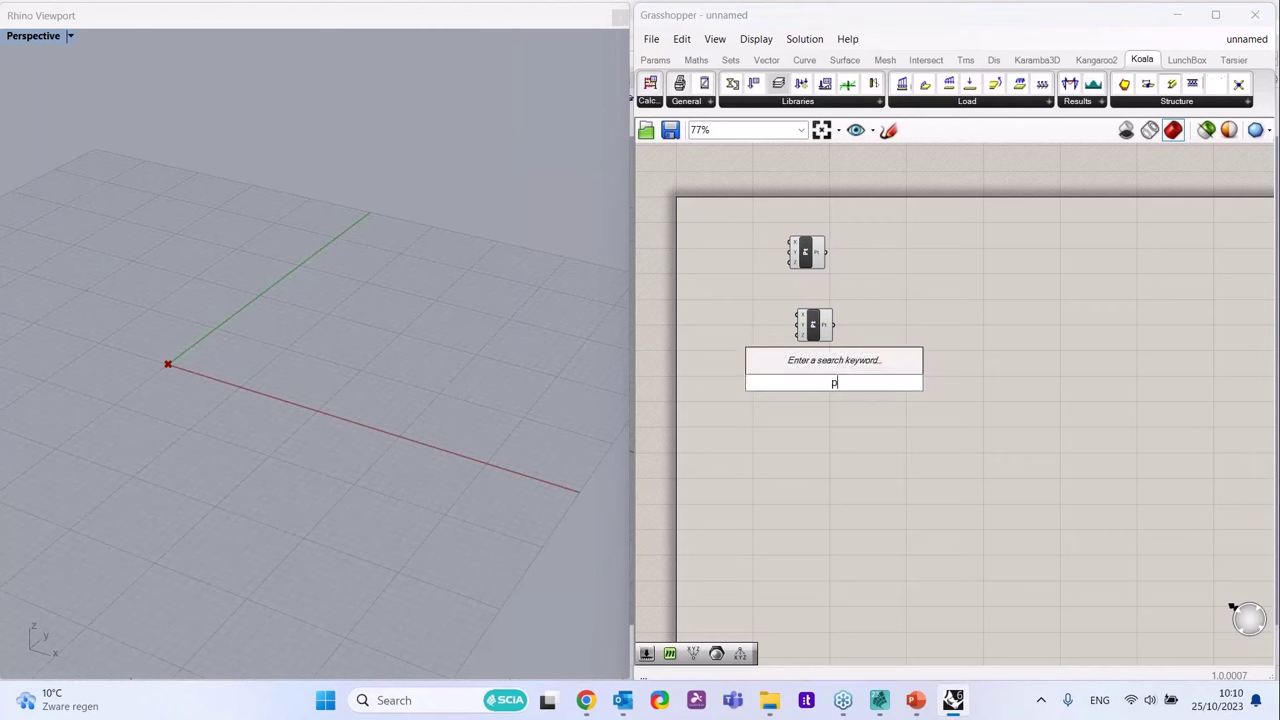
type("oi")
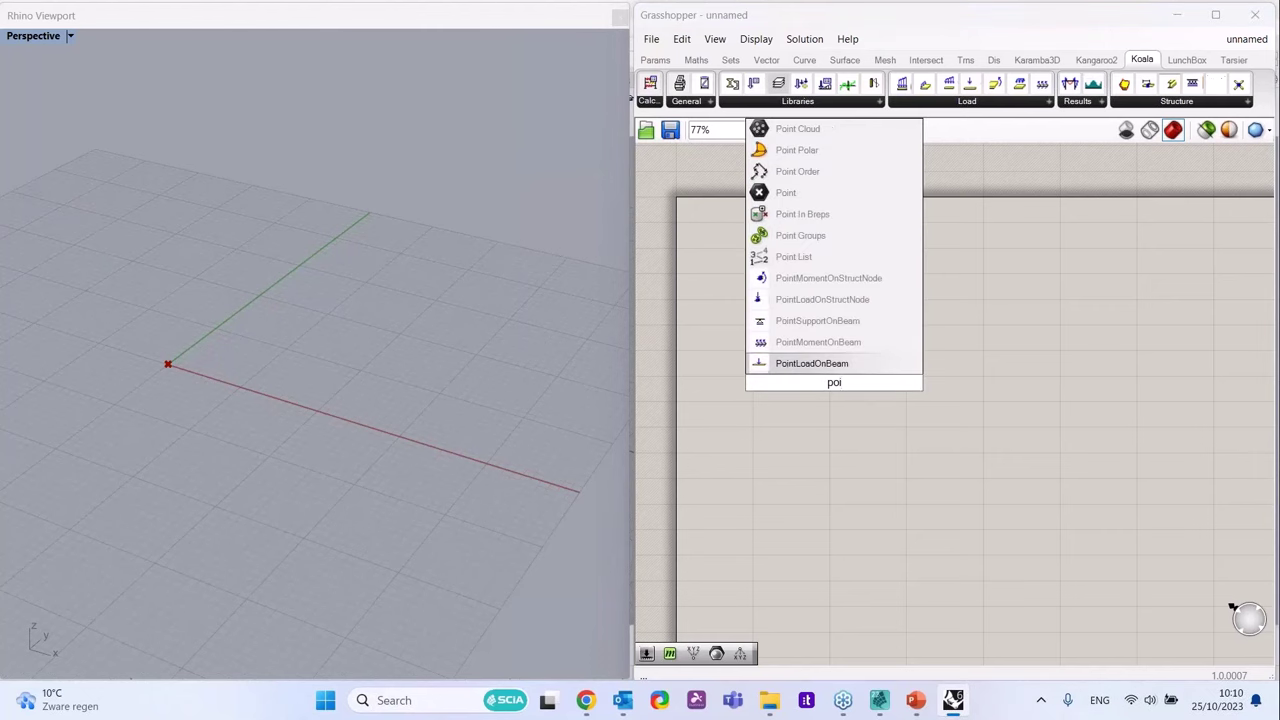
key("BackSpace")
key("BackSpace")
key("BackSpace")
type("slider")
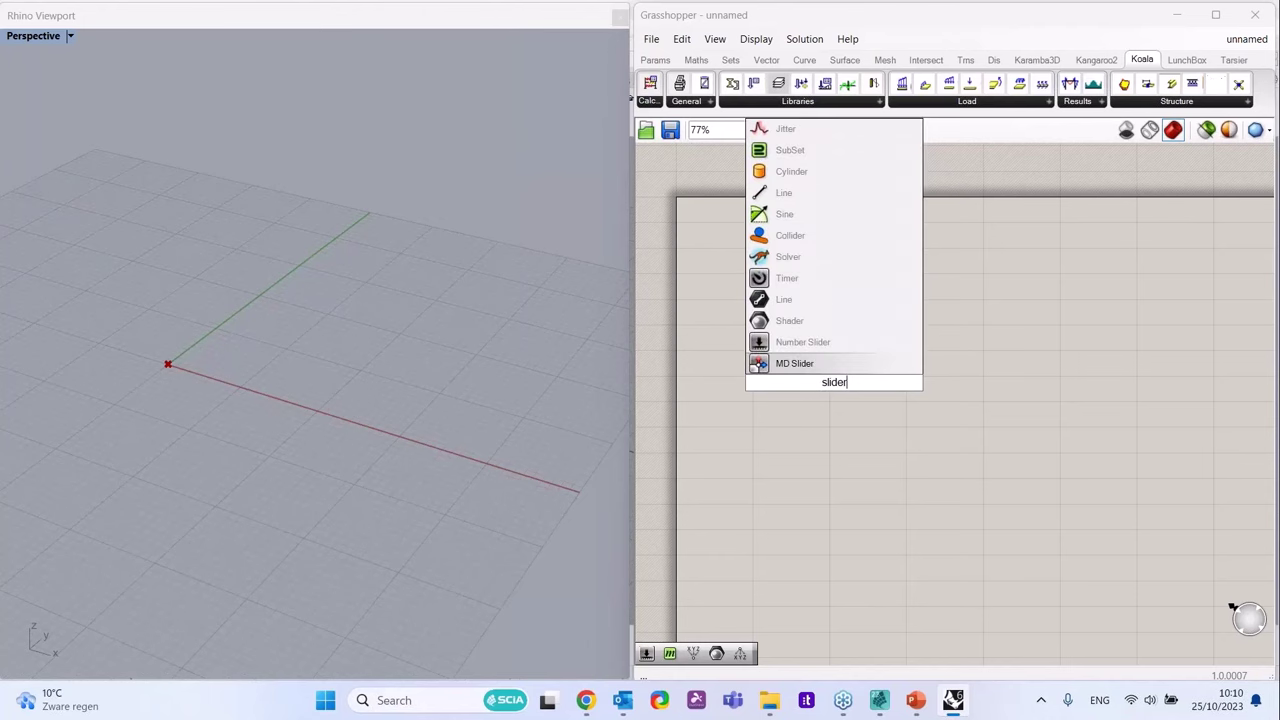
left_click(846, 341)
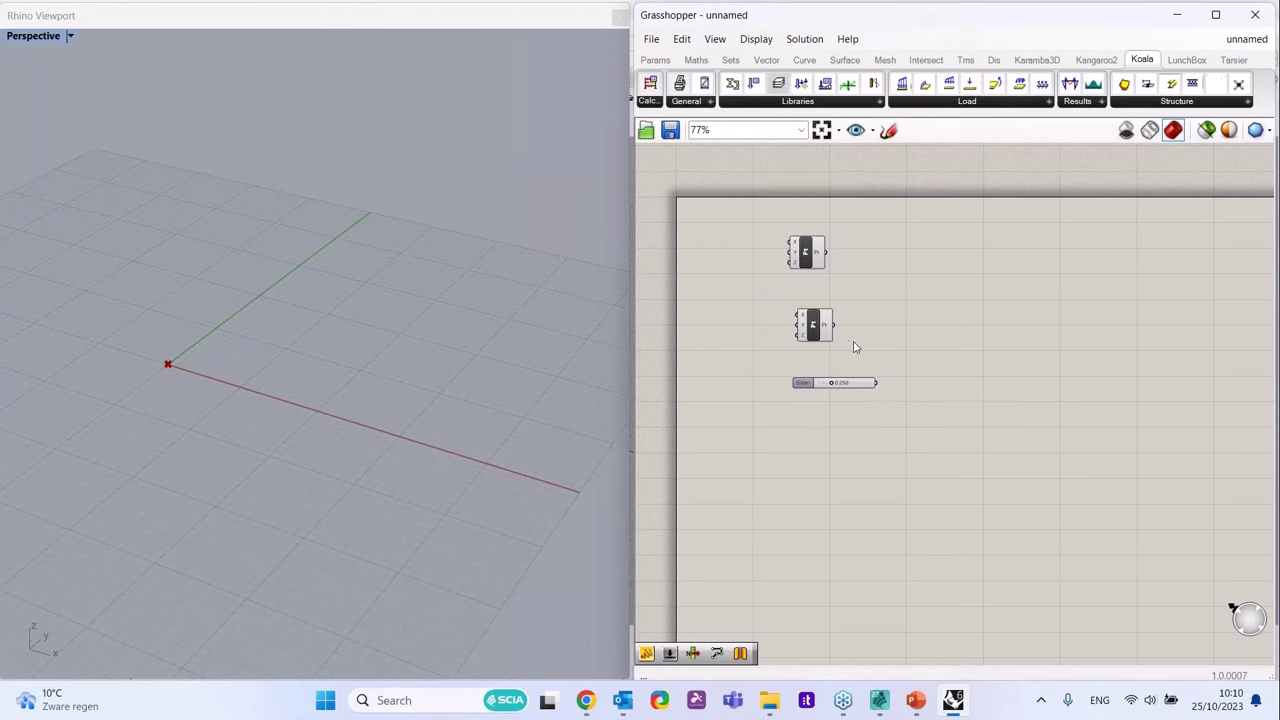
- Set the number slider's maximum value to 10
right_click(870, 385)
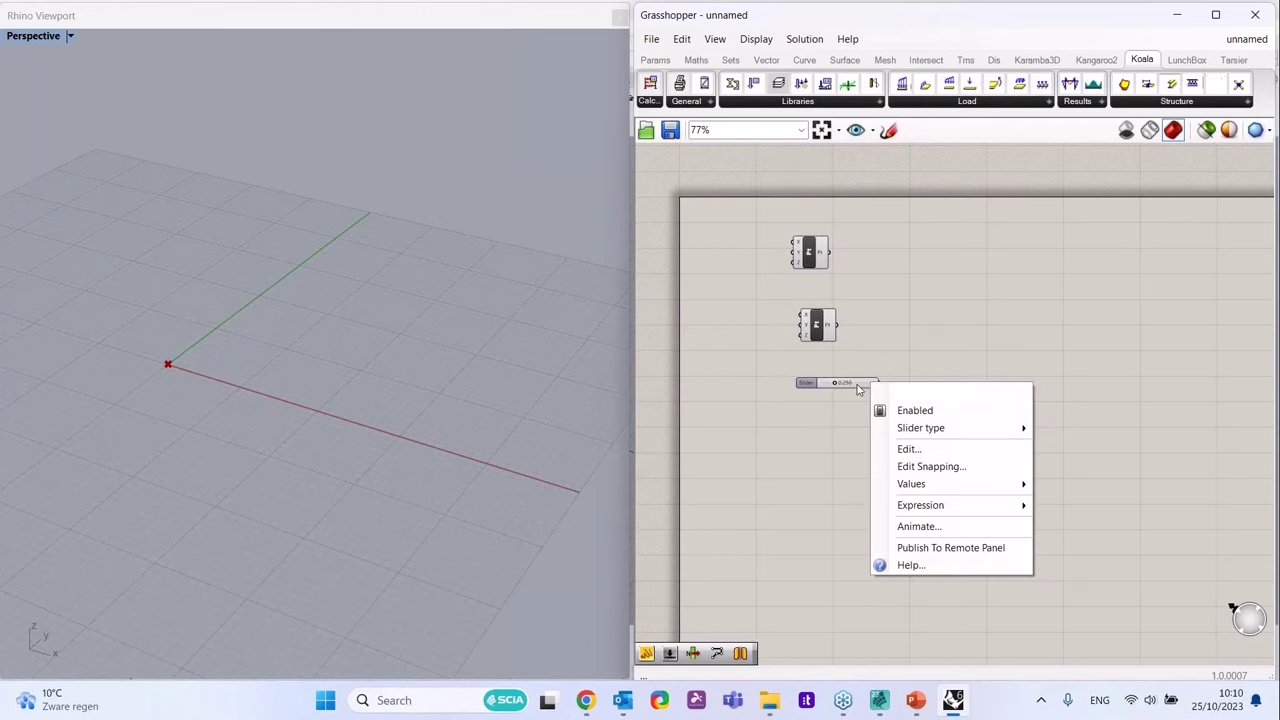
left_click(962, 449)
left_click(960, 490)
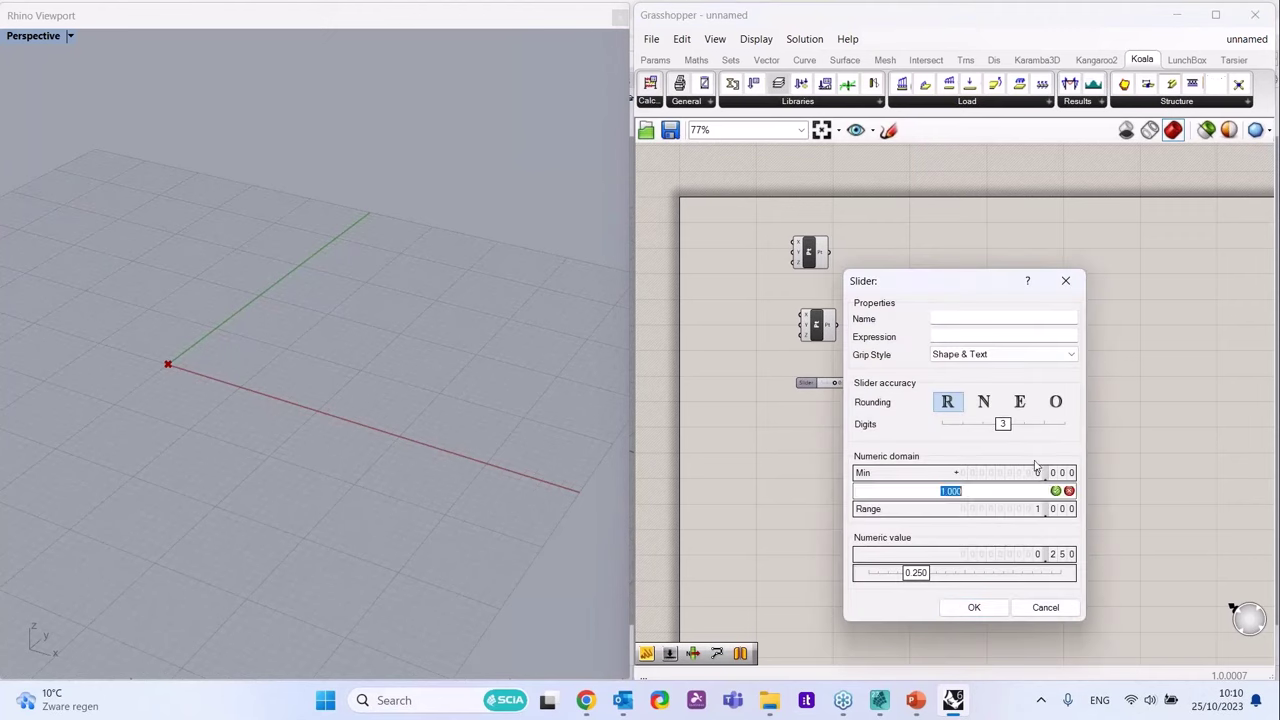
type("10")
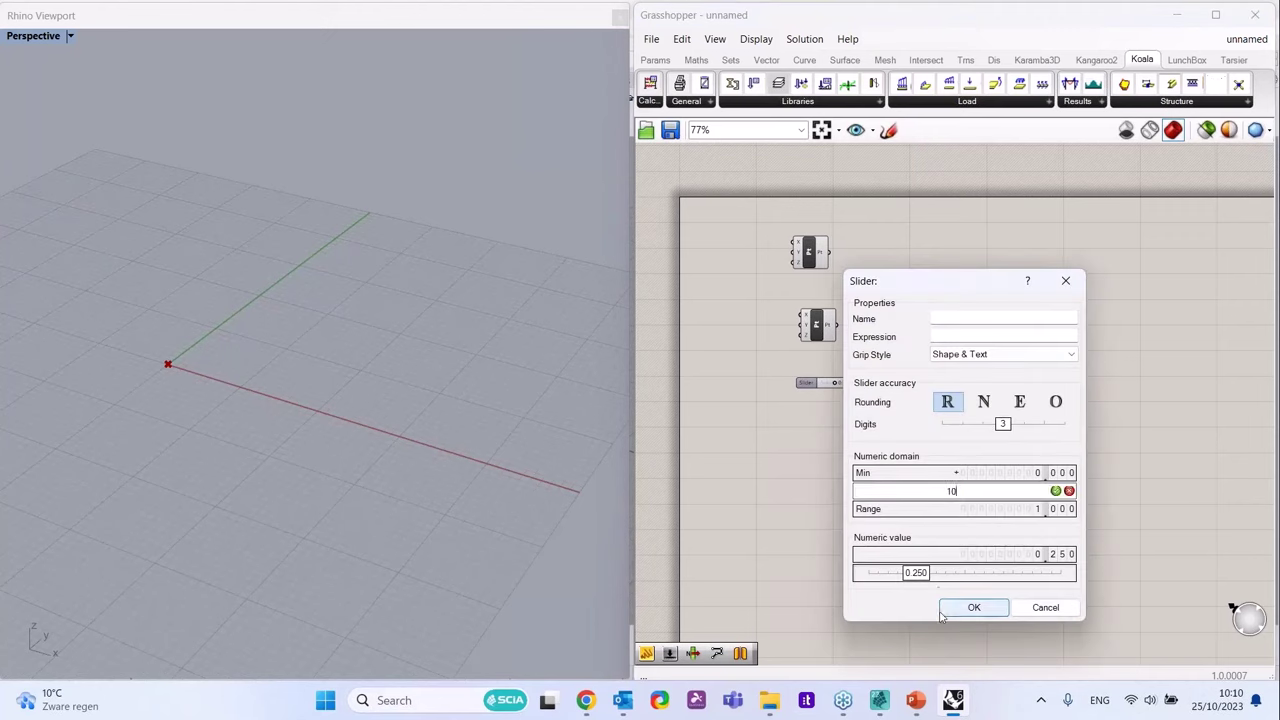
key("Return")
left_click(974, 607)
- Connect the slider to the lower Construct Point's X input at about 5.07 and align the two point components vertically
left_click_drag(848, 384, 755, 316)
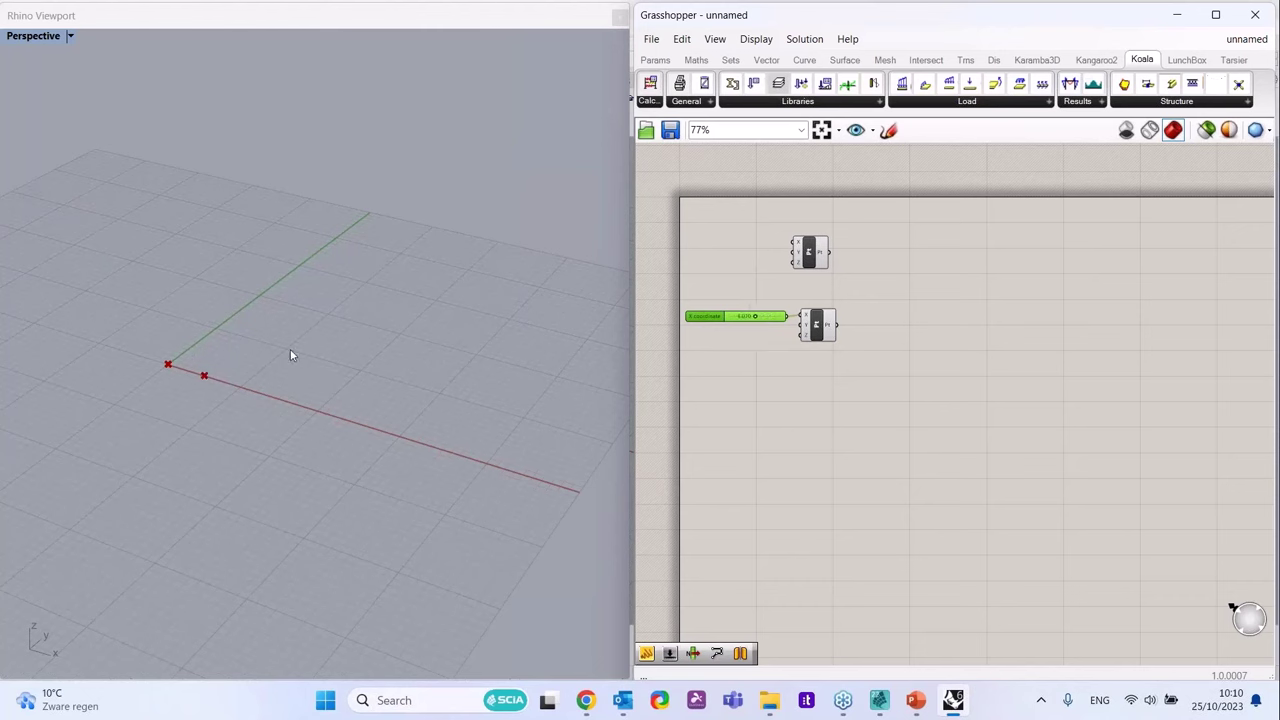
scroll(830, 322, "up", 1)
left_click_drag(829, 392, 799, 288)
left_click_drag(859, 216, 850, 291)
left_click(826, 374)
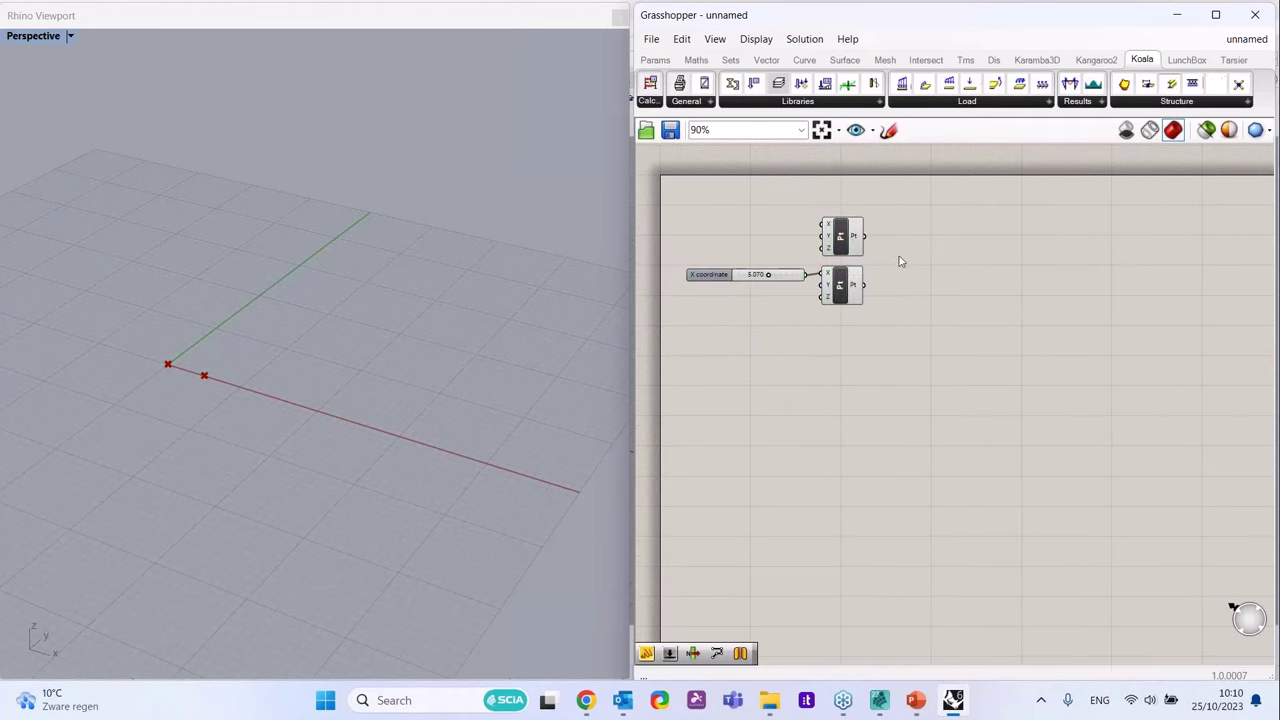
- Add a Catenary component beside the points and connect the upper point to input A and the lower point to input B
double_click(861, 385)
type("cate")
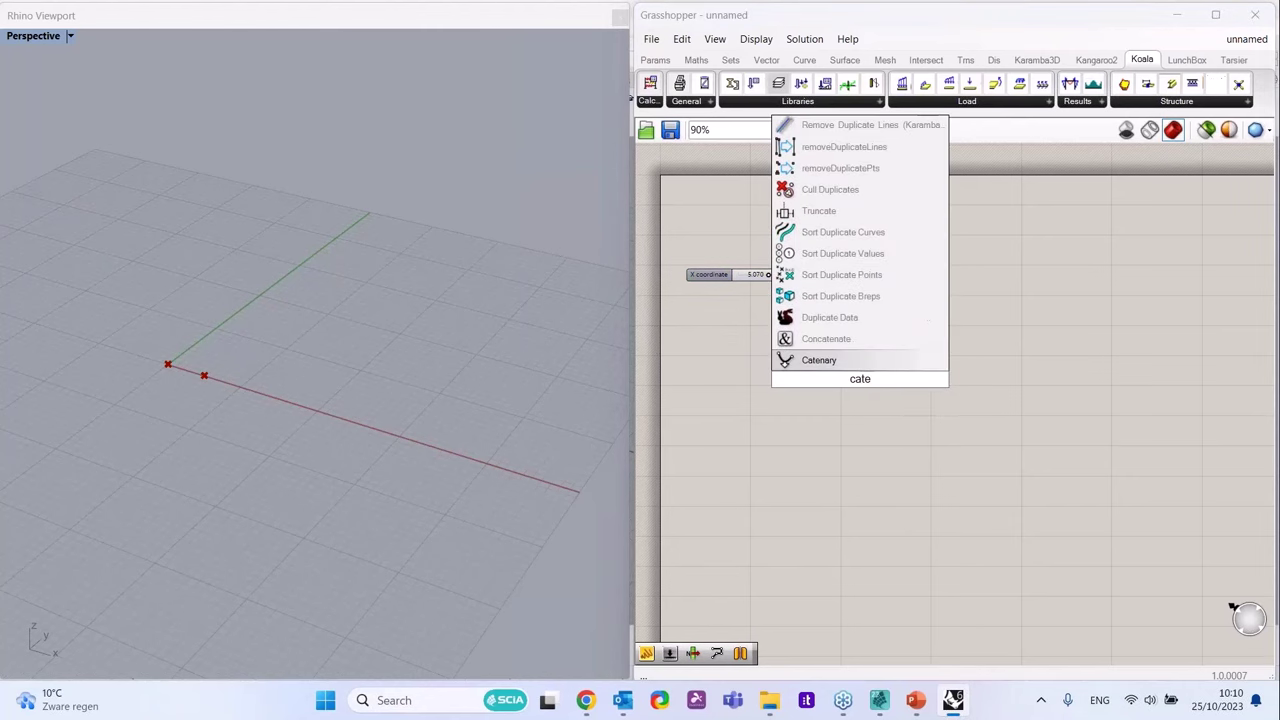
left_click(859, 368)
left_click_drag(858, 378, 942, 286)
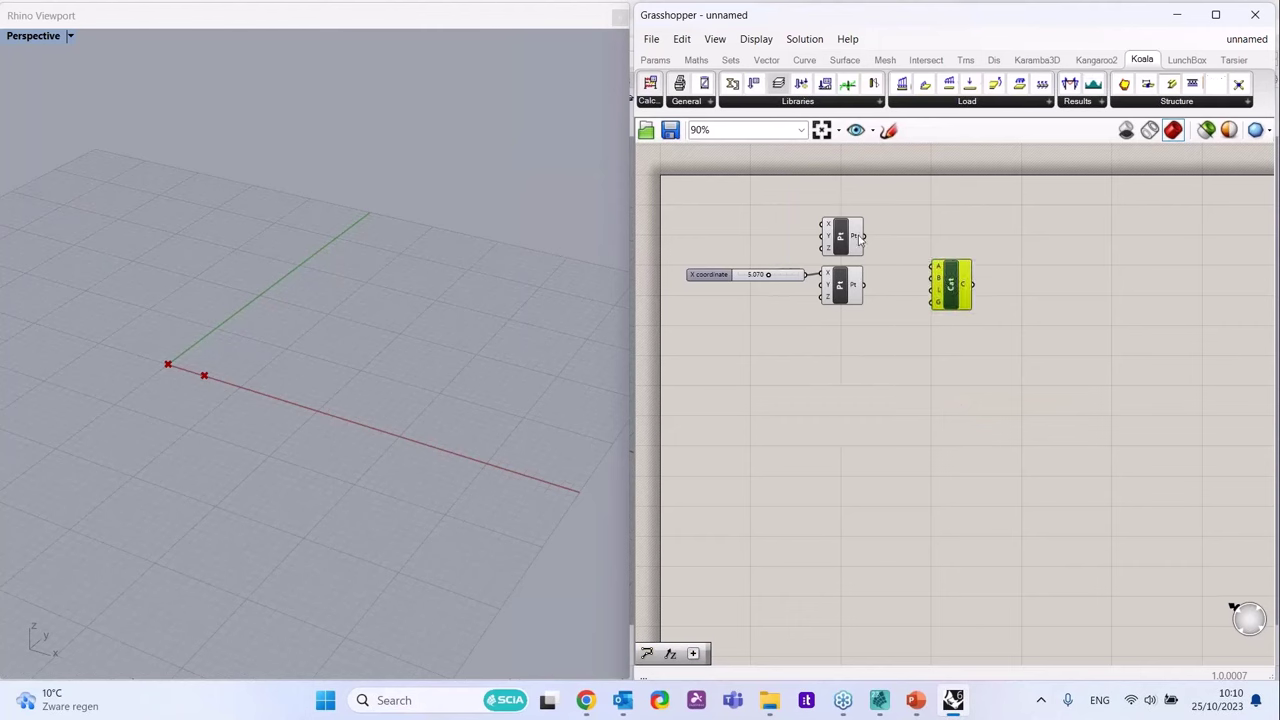
left_click_drag(864, 236, 932, 277)
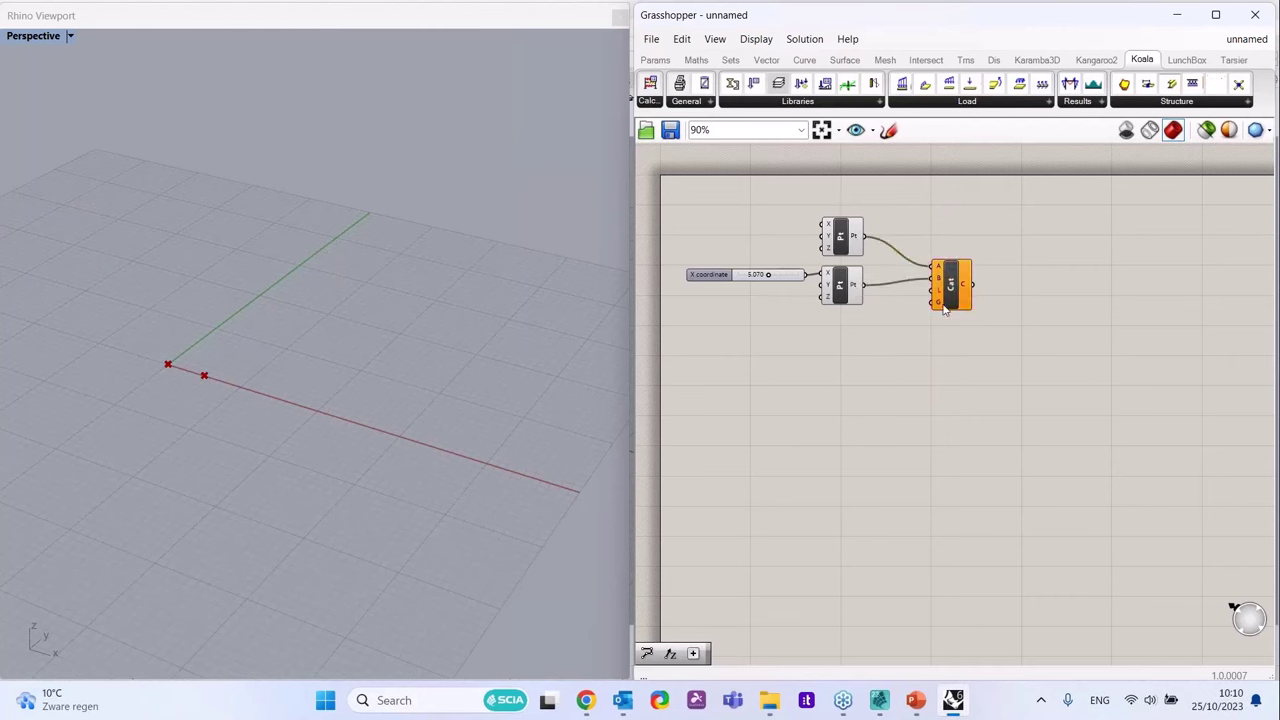
mouse_move(944, 292)
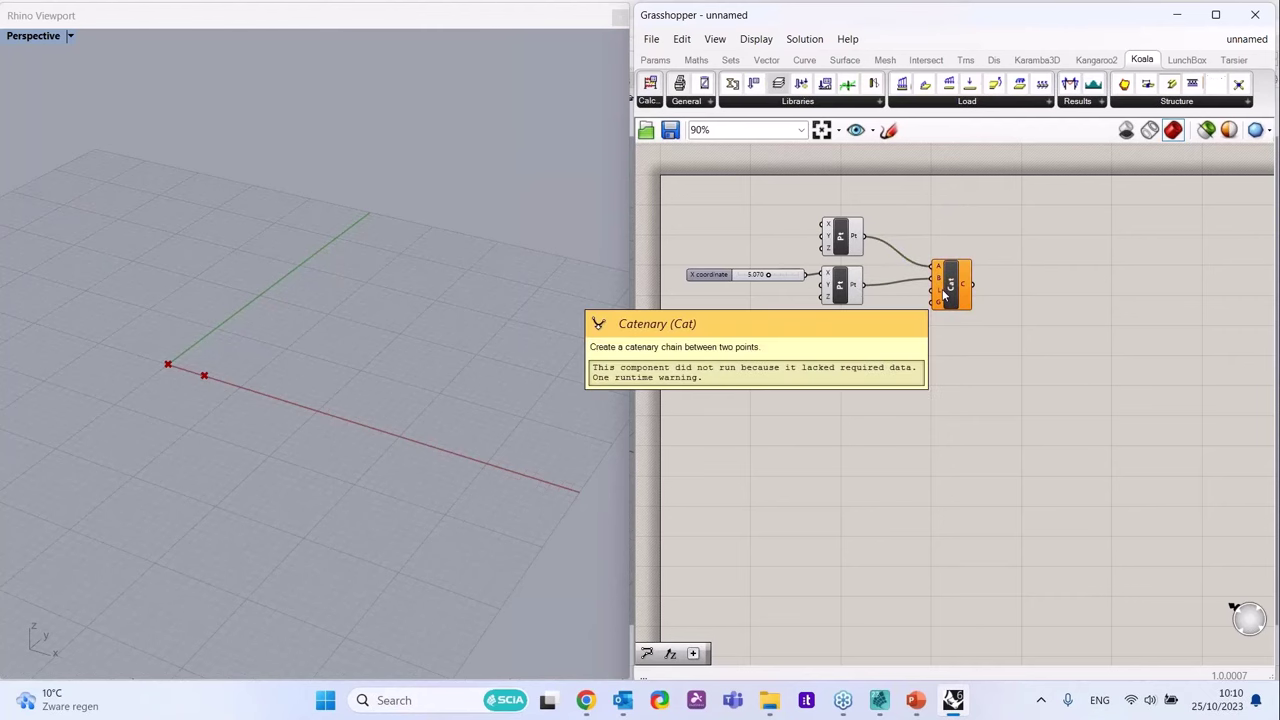
- Add an Addition component summing the X coordinate slider and a copy of that slider, and connect its result to the Catenary's L input
scroll(948, 332, "up", 2)
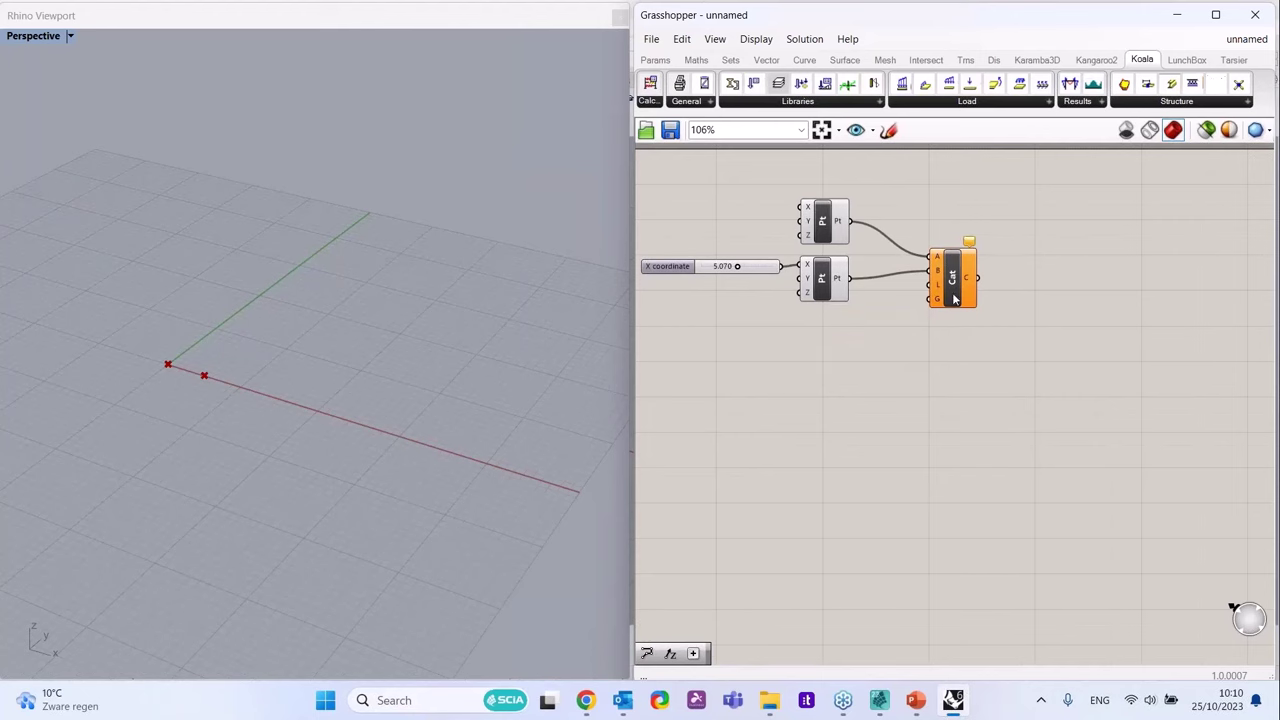
scroll(1003, 294, "down", 2)
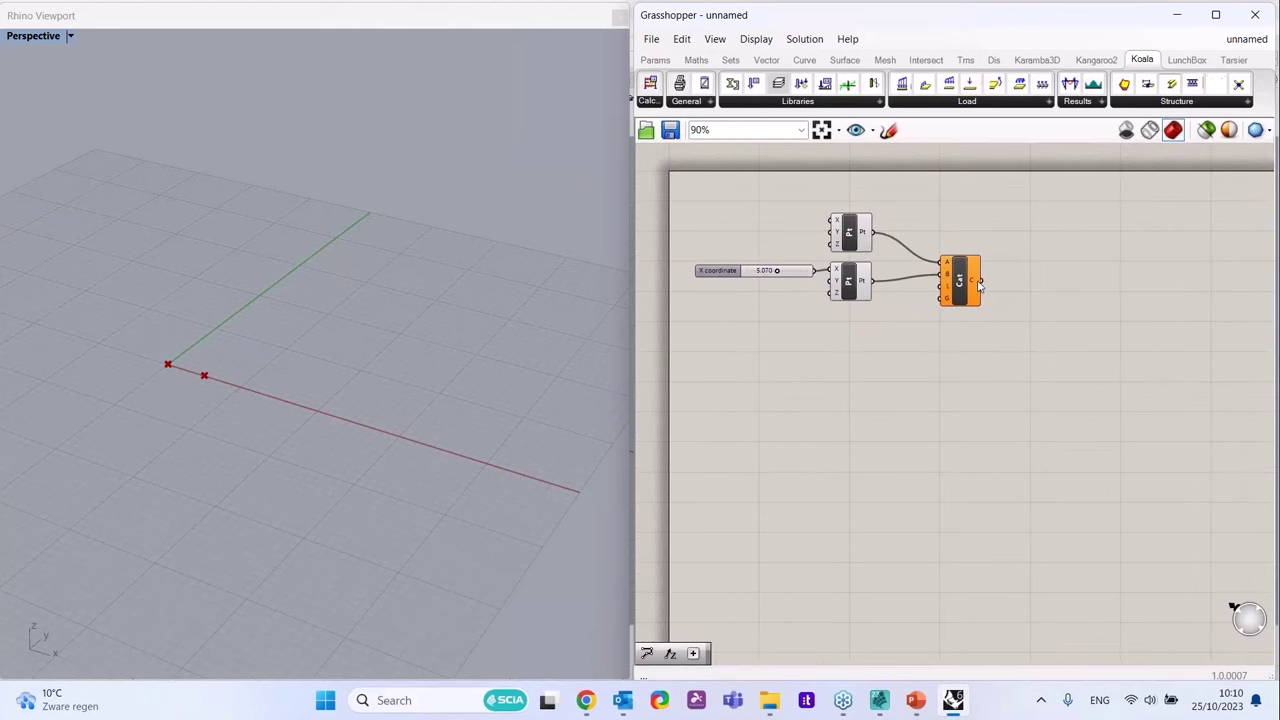
scroll(745, 274, "up", 2)
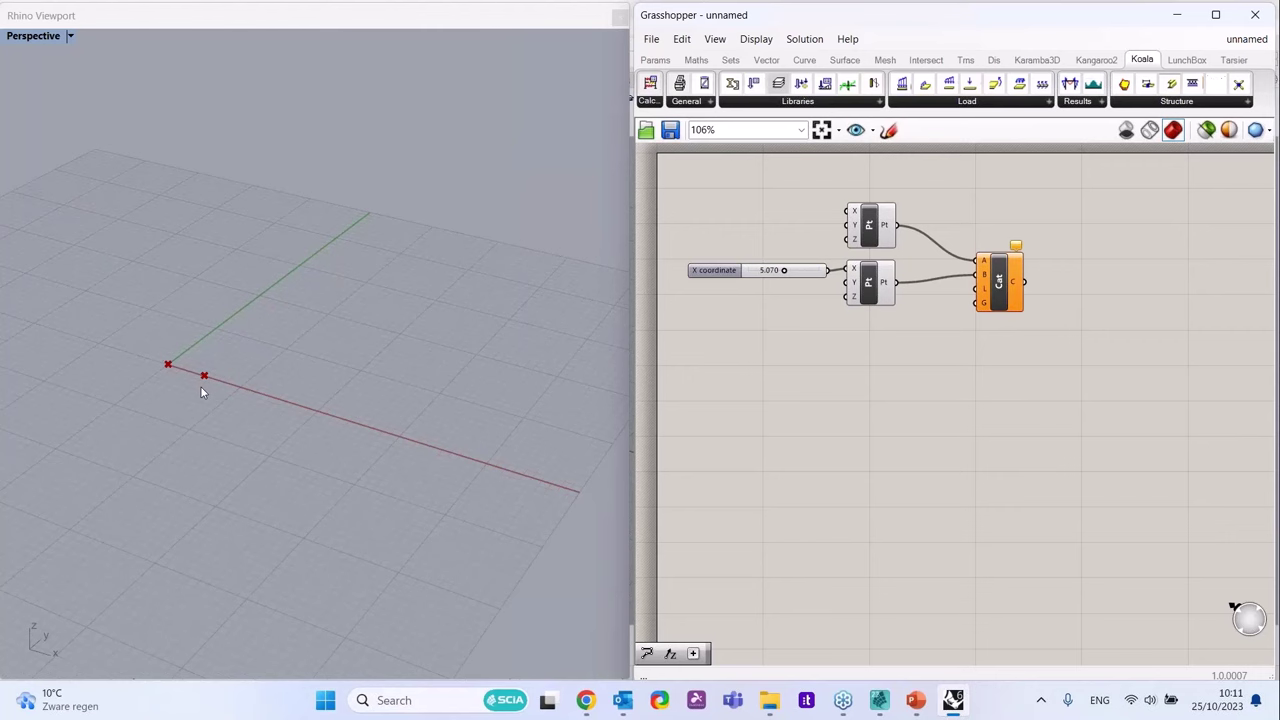
double_click(855, 377)
type("addit")
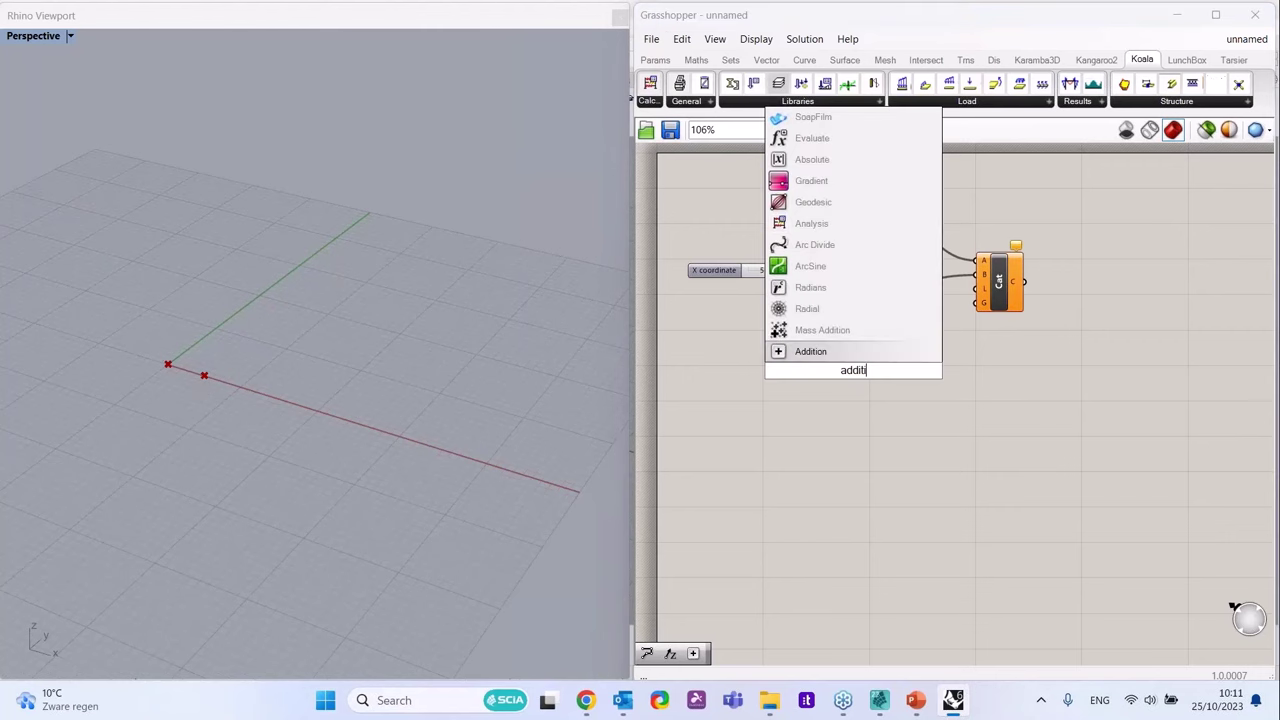
left_click(857, 352)
left_click_drag(828, 270, 833, 364)
left_click(812, 275)
left_click_drag(812, 275, 818, 388, "alt")
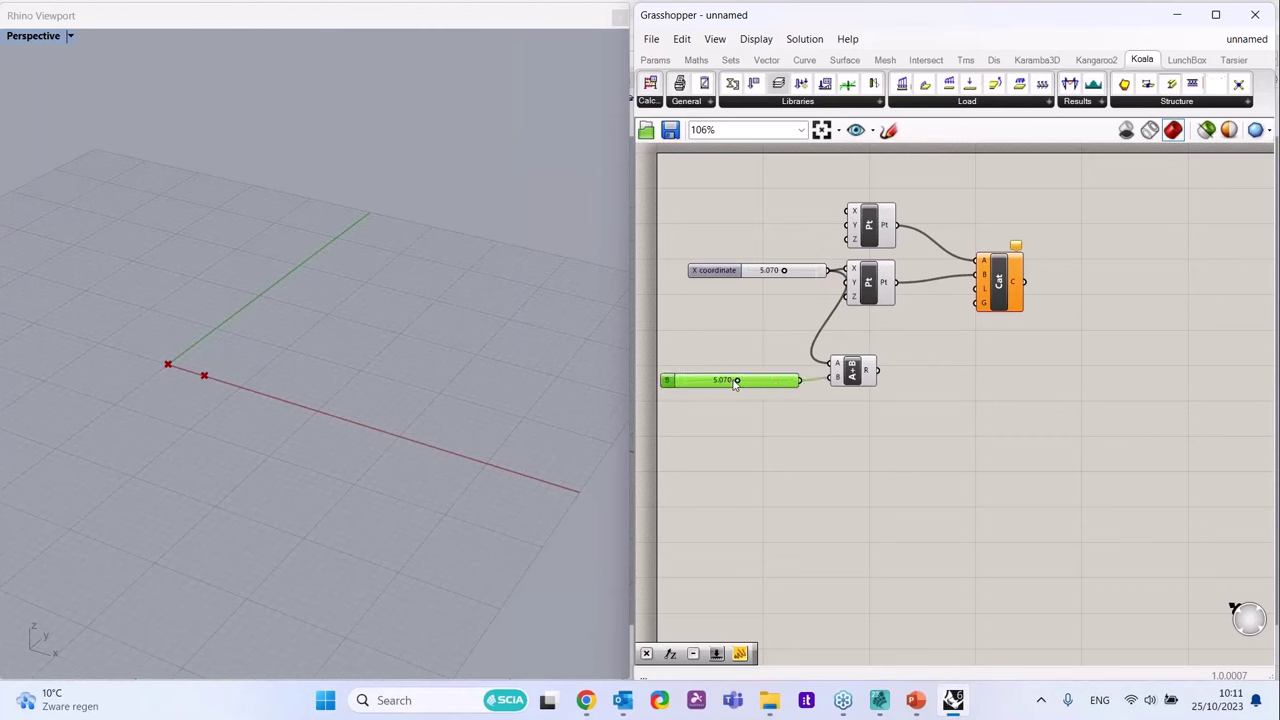
left_click_drag(878, 370, 977, 292)
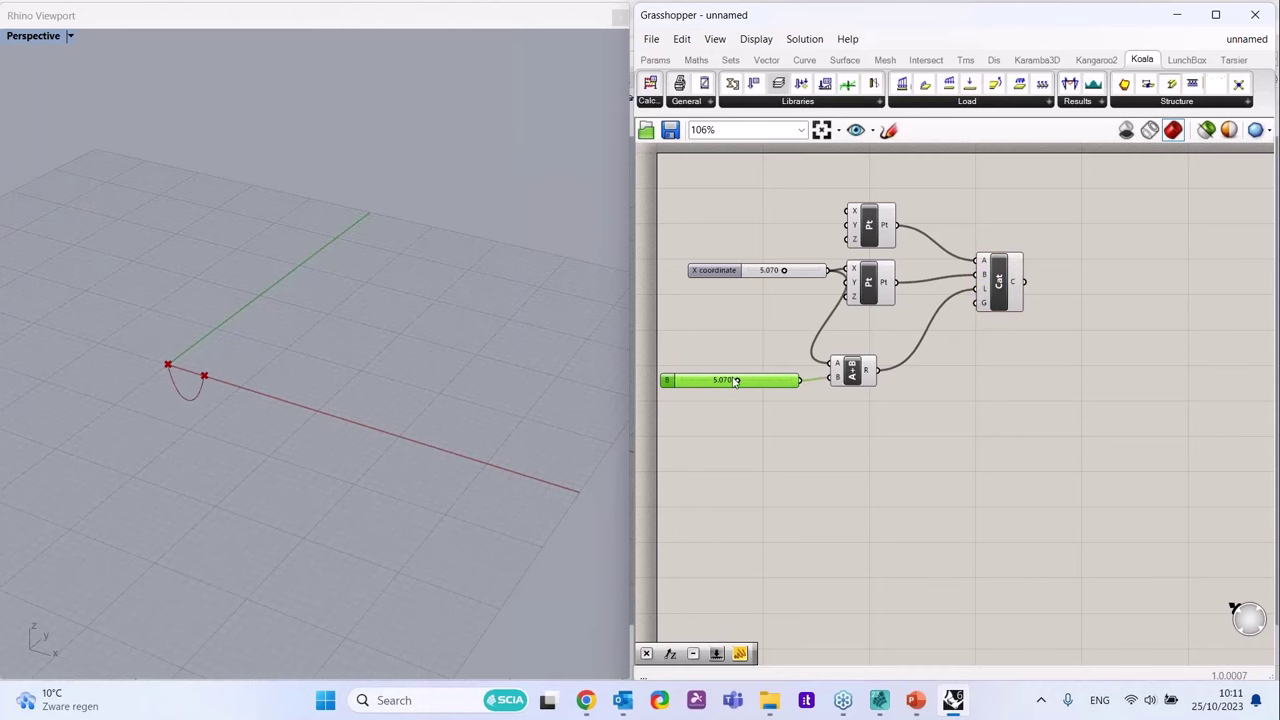
- Test the Addition's B slider down to 0, leave it at about 5.04, and move the X coordinate slider nearer above it
left_click_drag(736, 381, 690, 383)
scroll(172, 390, "up", 5)
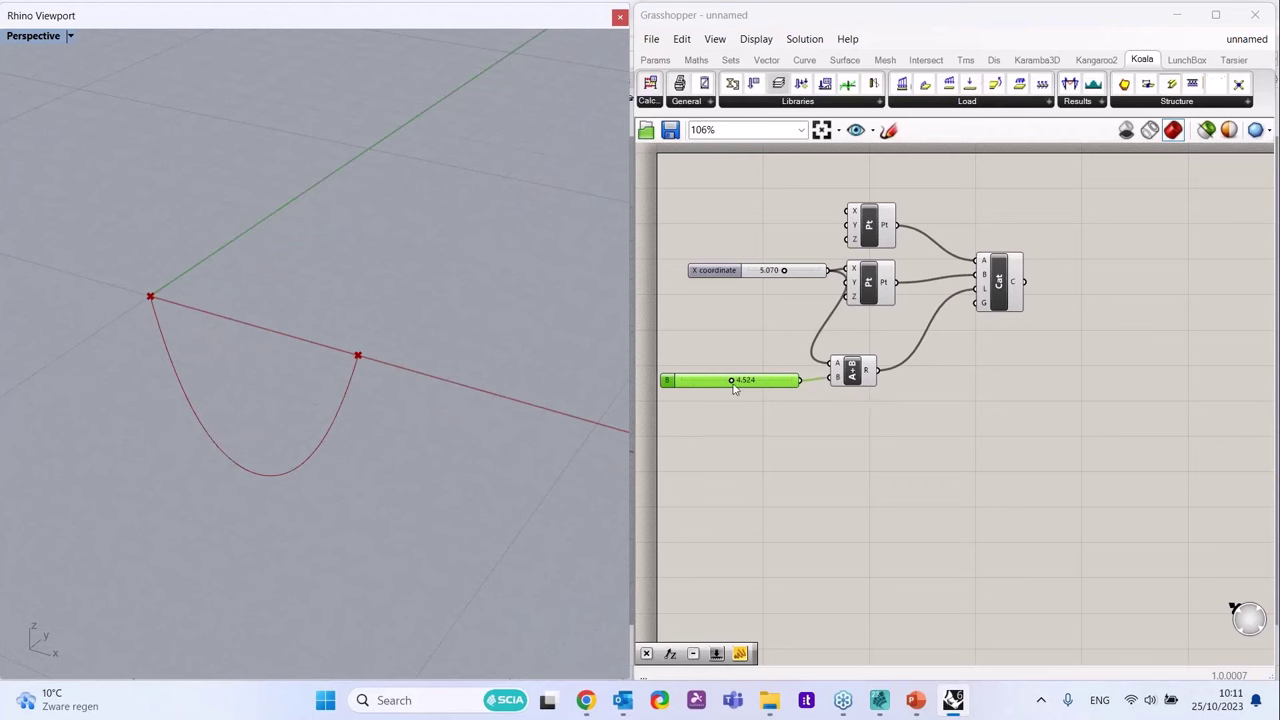
left_click_drag(735, 383, 663, 378)
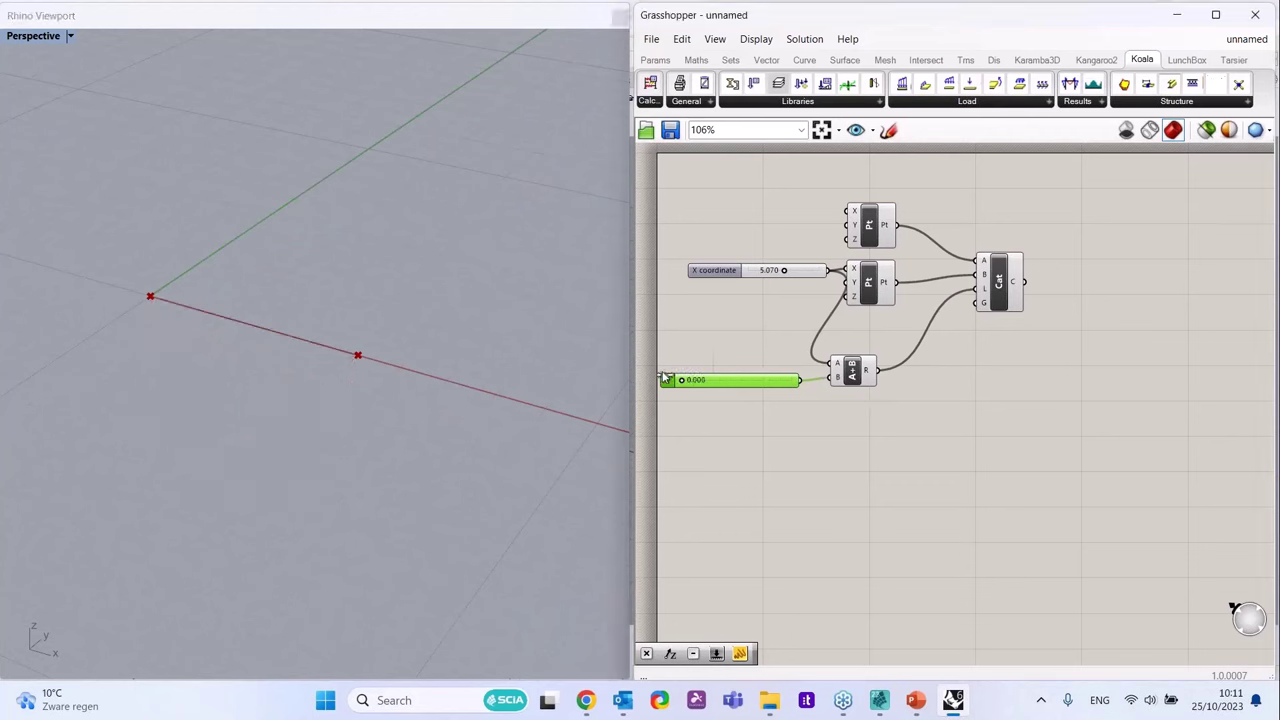
left_click_drag(808, 277, 786, 288)
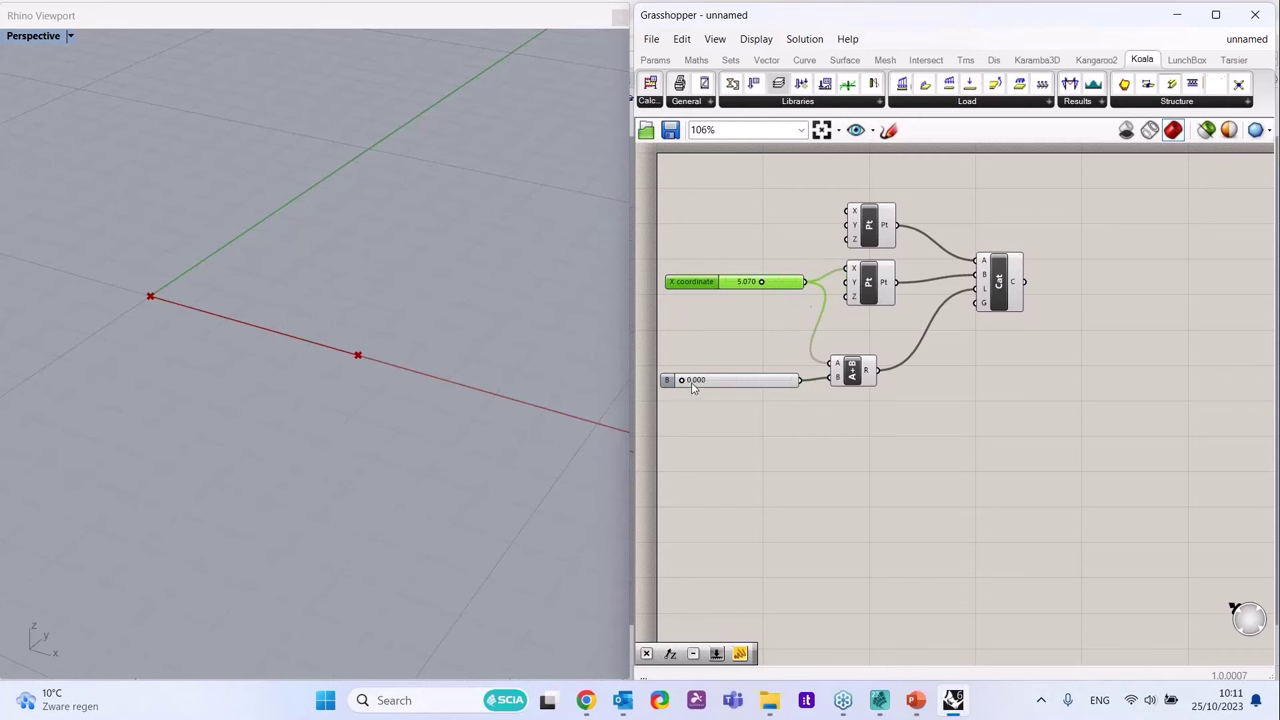
left_click_drag(682, 381, 737, 380)
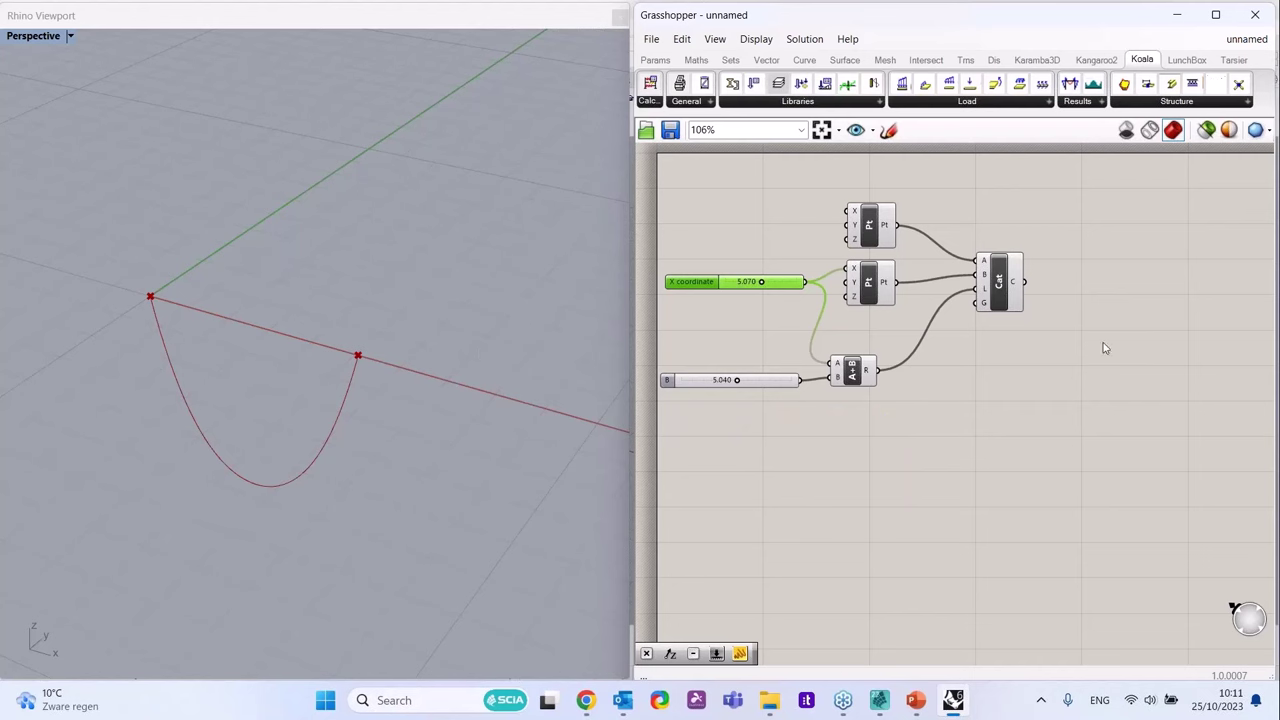
- Add a Unit Z vector component and connect it to the Catenary's gravity input G
mouse_move(982, 303)
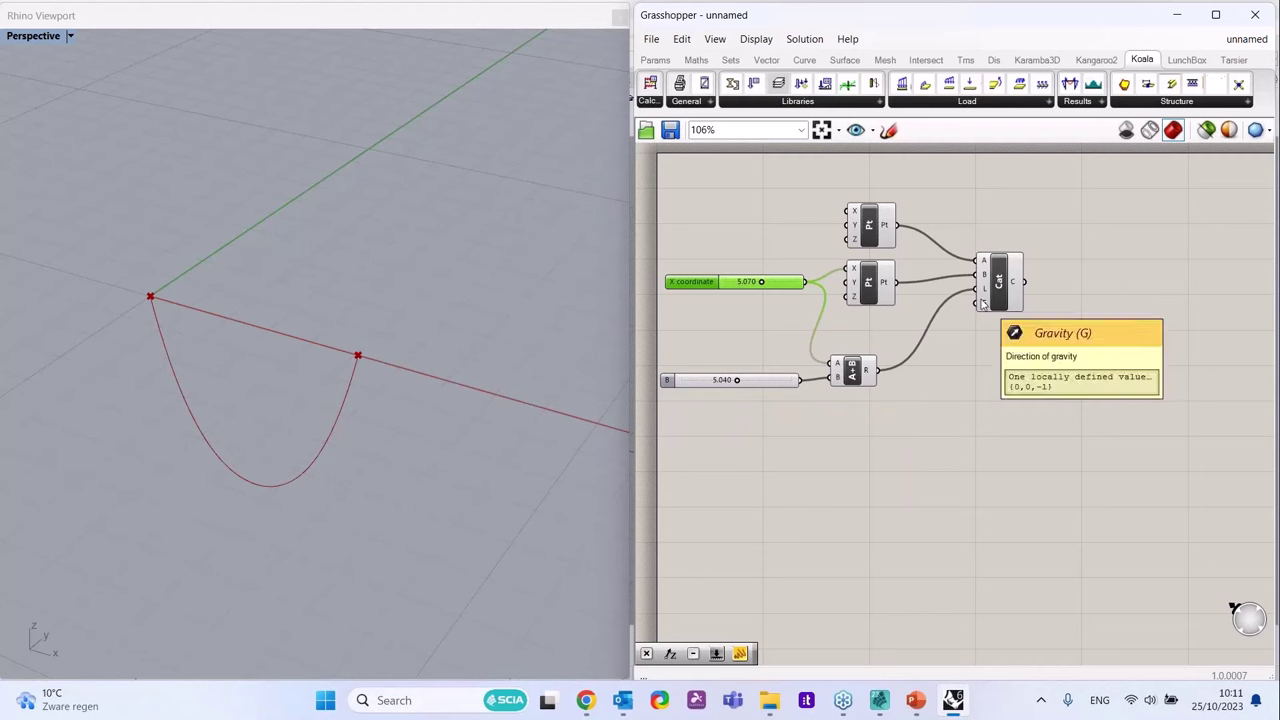
double_click(1006, 355)
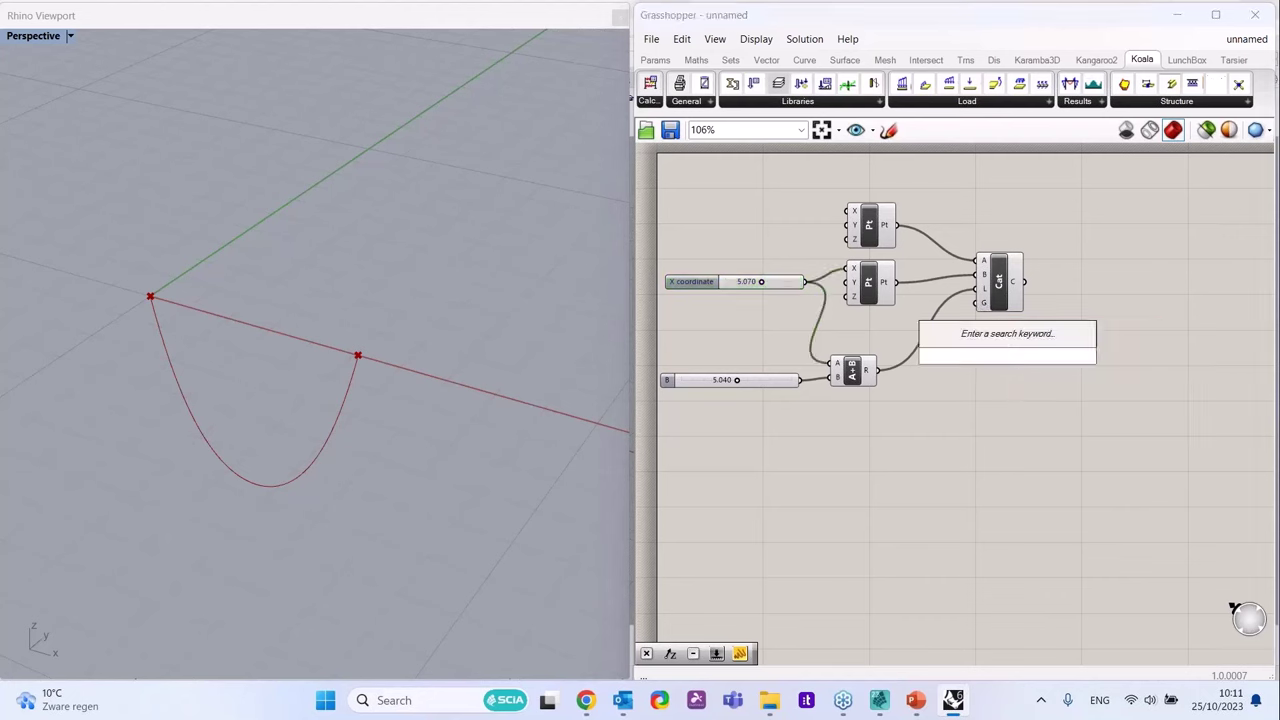
type("z")
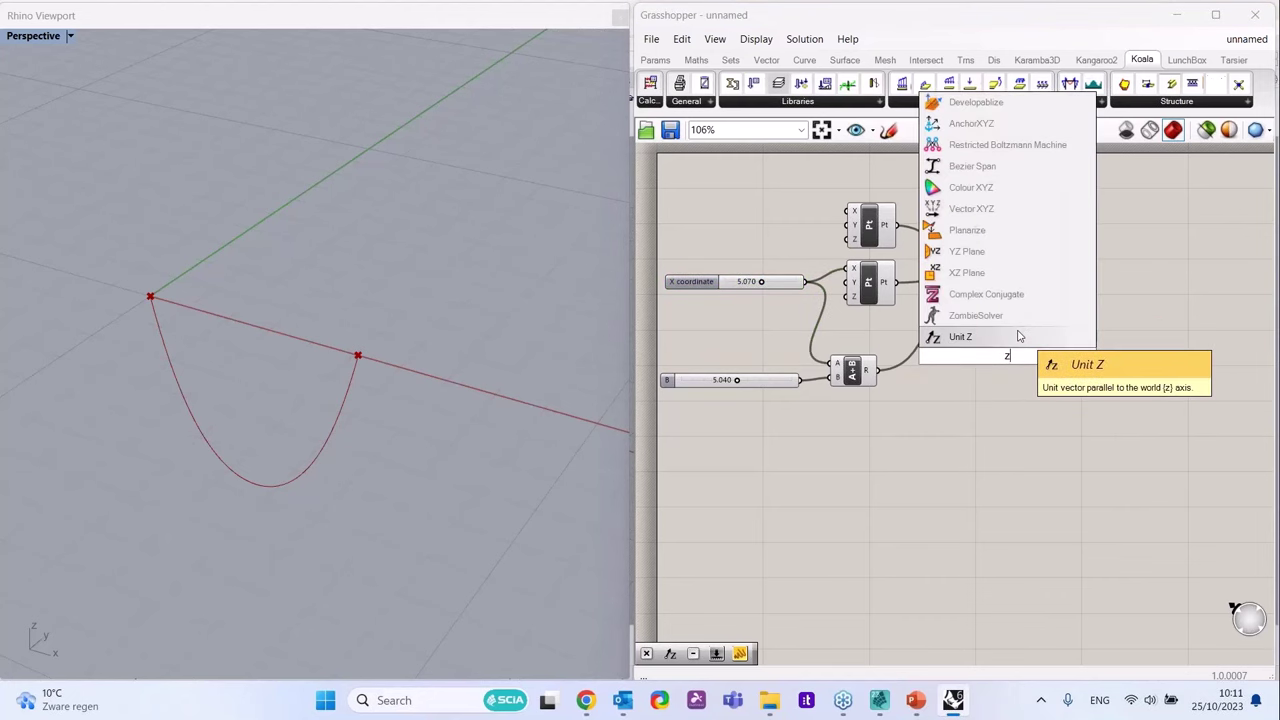
left_click(1019, 337)
left_click_drag(1023, 353, 981, 303)
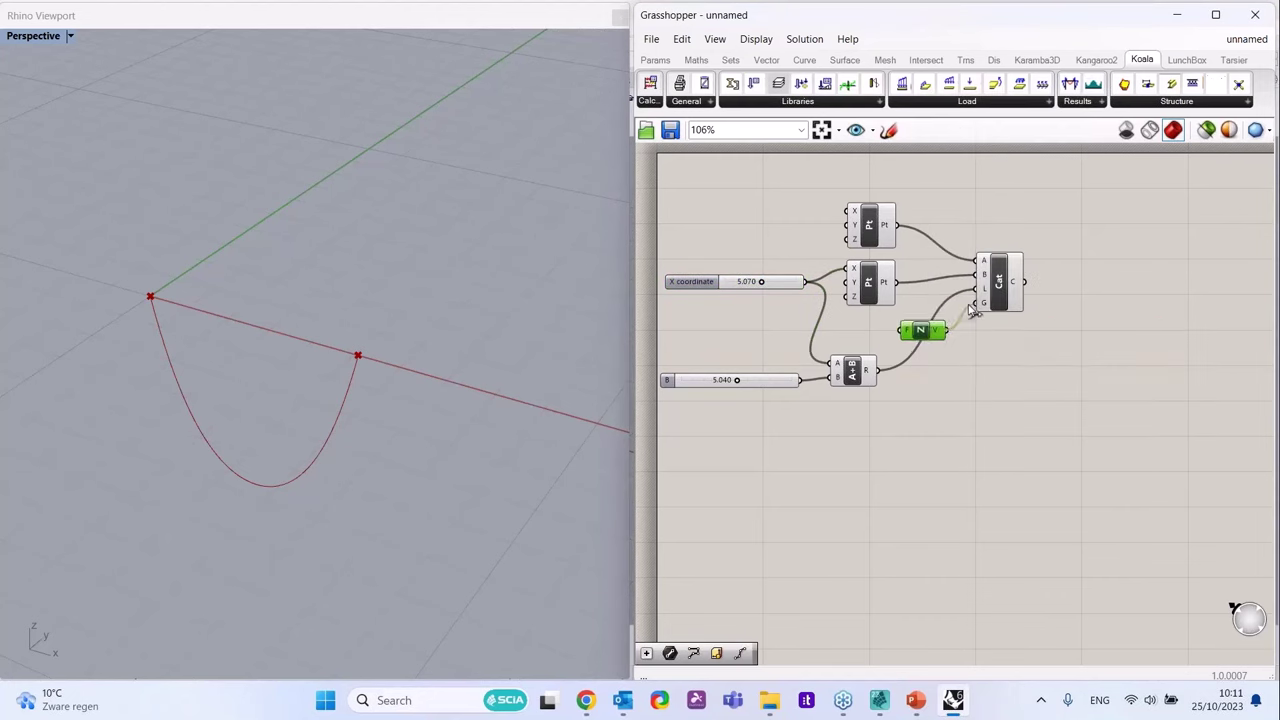
- Add a Divide Curve component beside the Catenary and connect the catenary curve to its C input
scroll(980, 389, "down", 5)
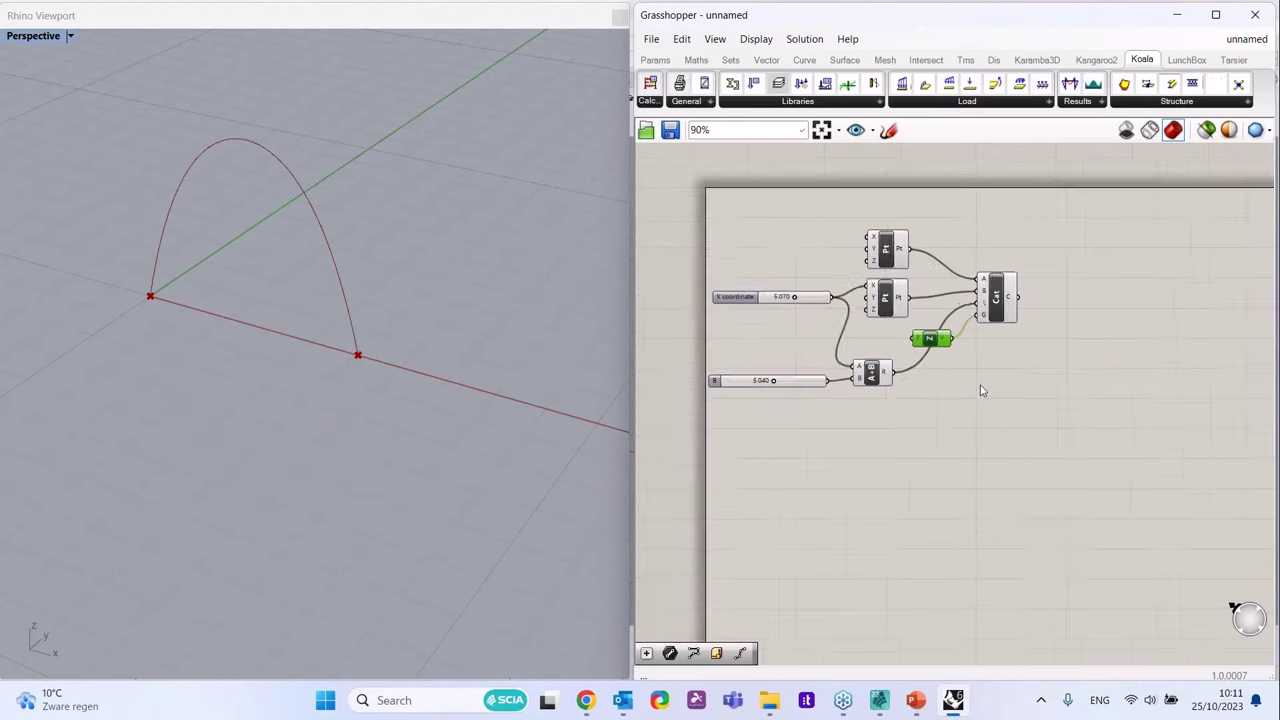
scroll(751, 346, "up", 4)
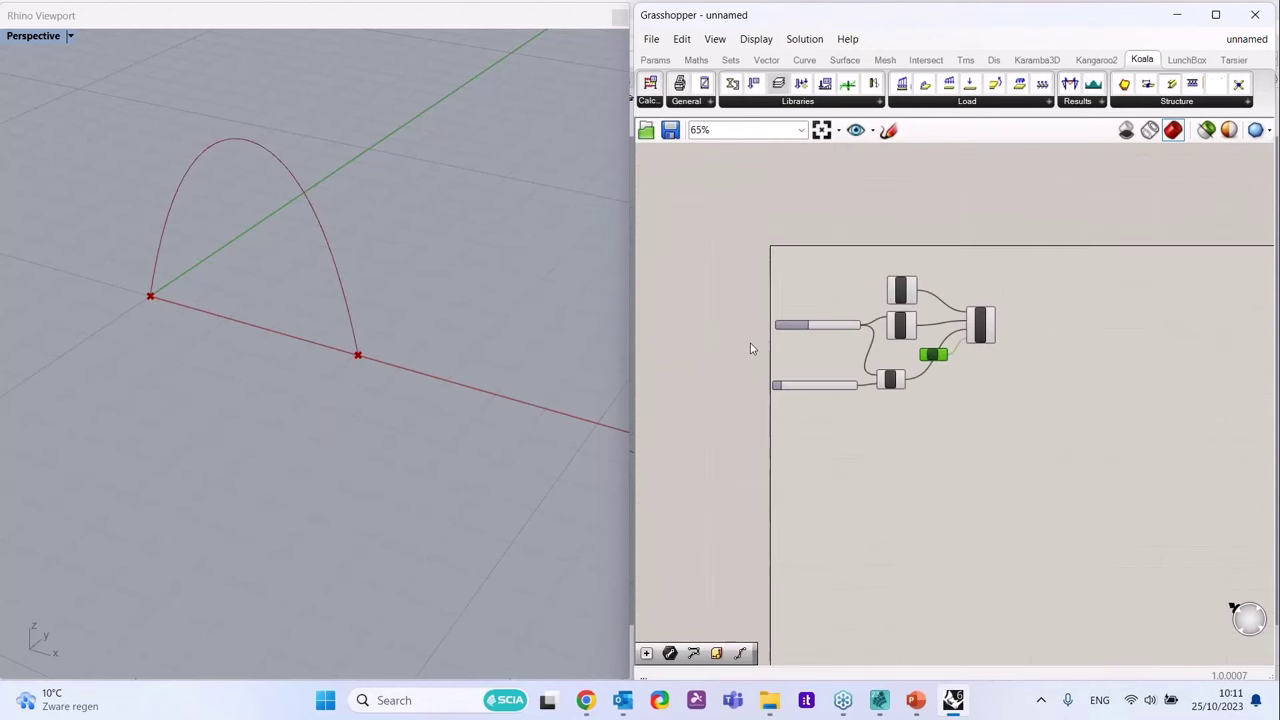
left_click(330, 291)
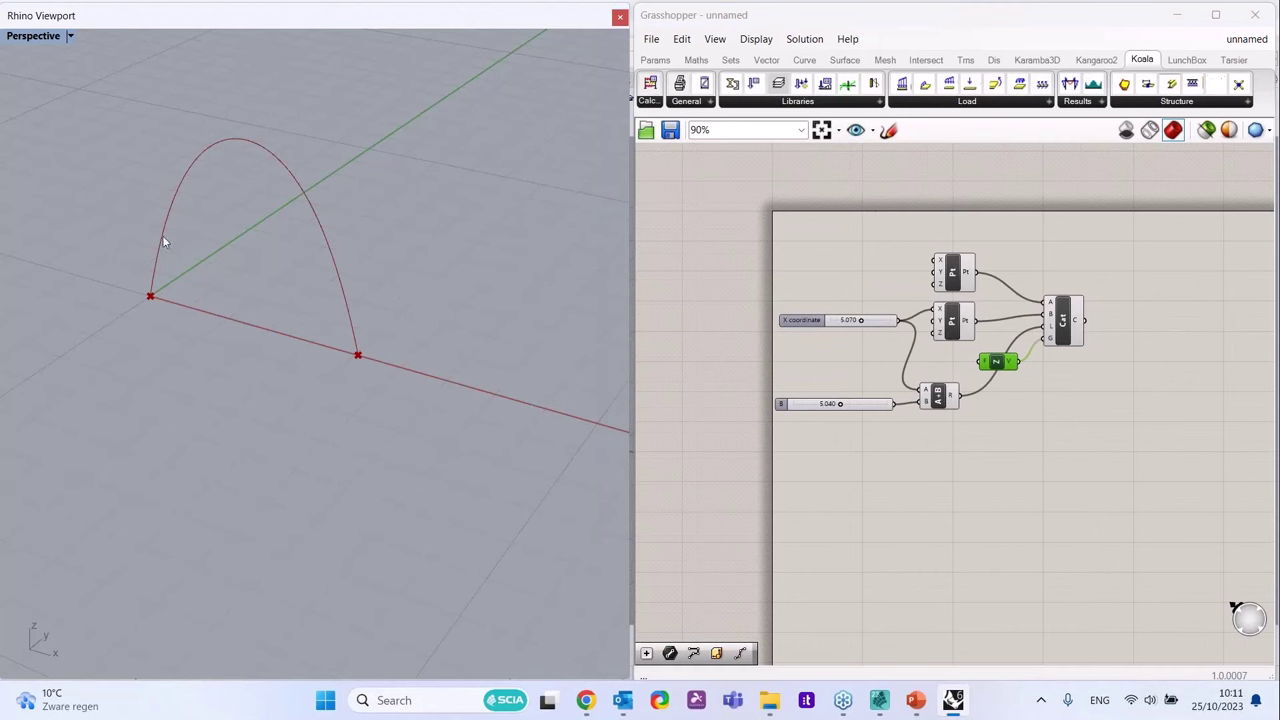
right_click_drag(162, 235, 207, 205)
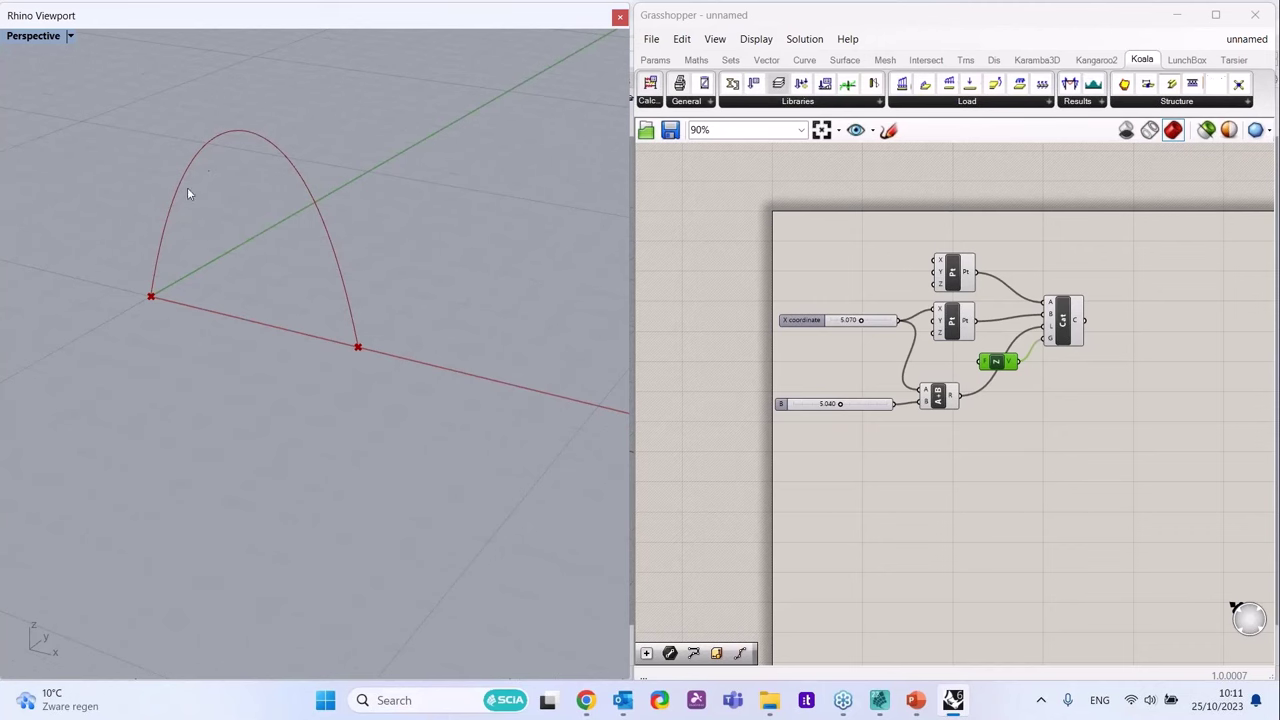
scroll(900, 373, "down", 2)
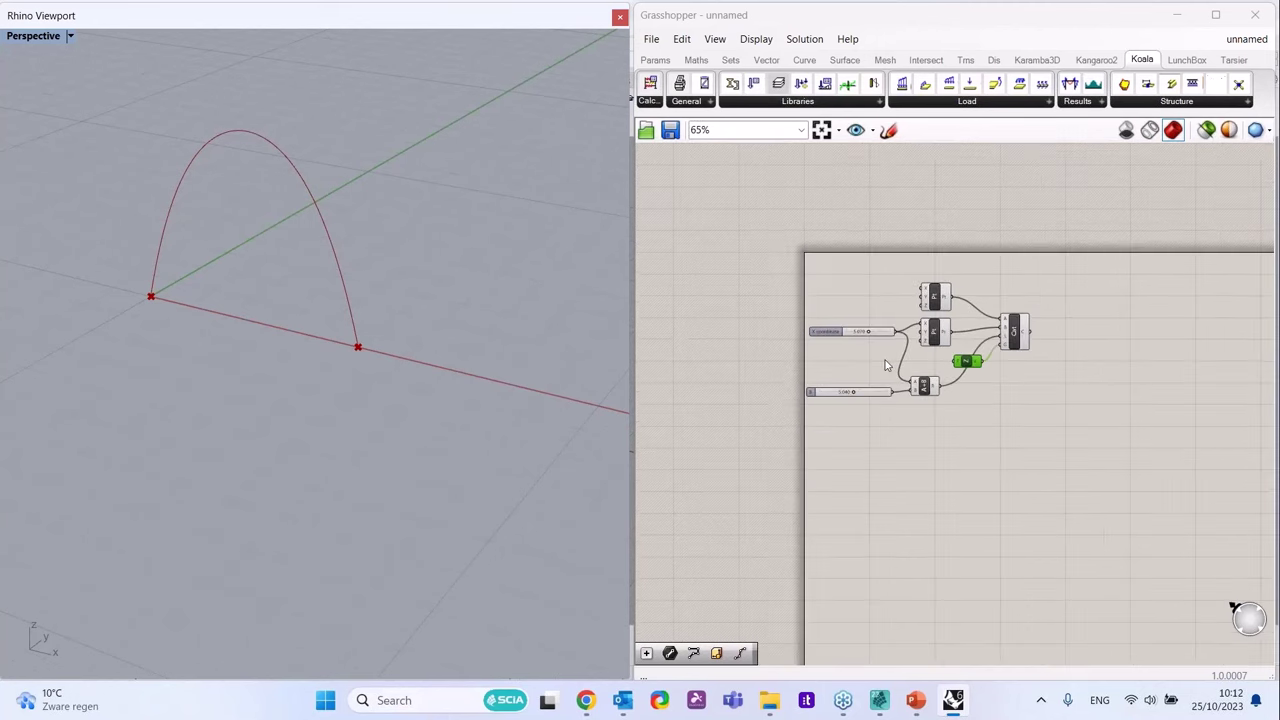
double_click(1078, 372)
type("divi")
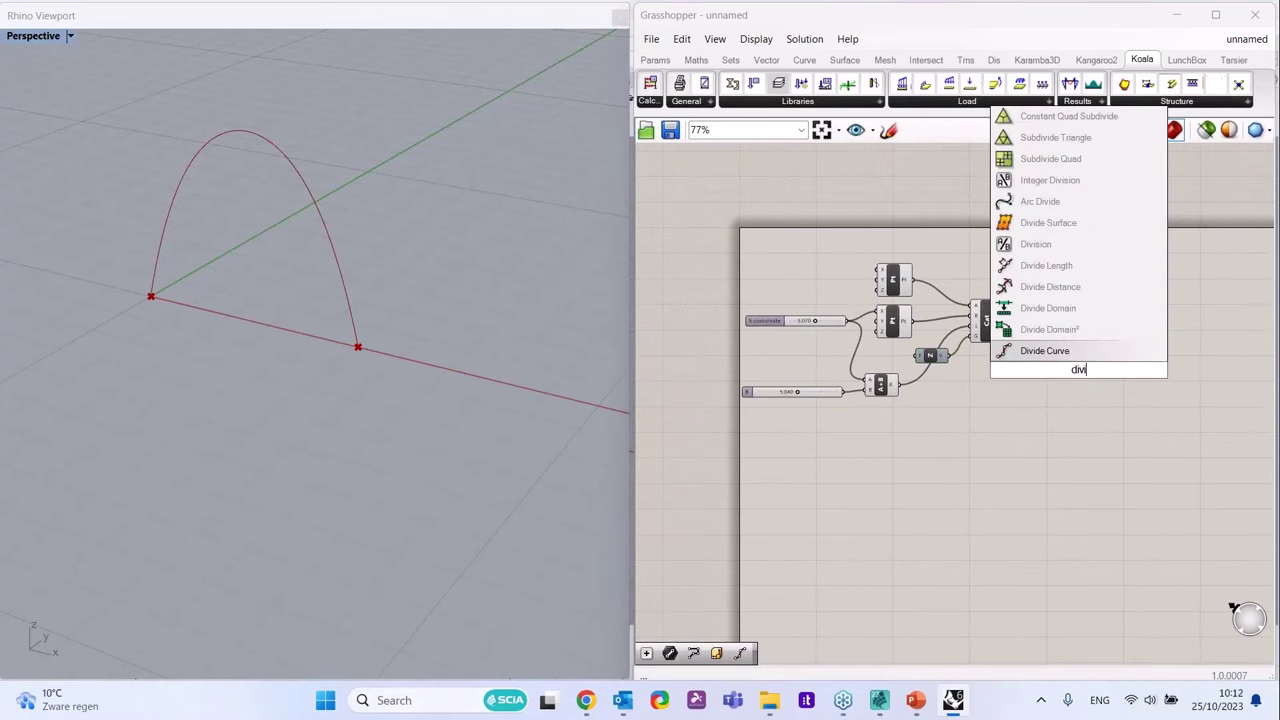
left_click(1010, 350)
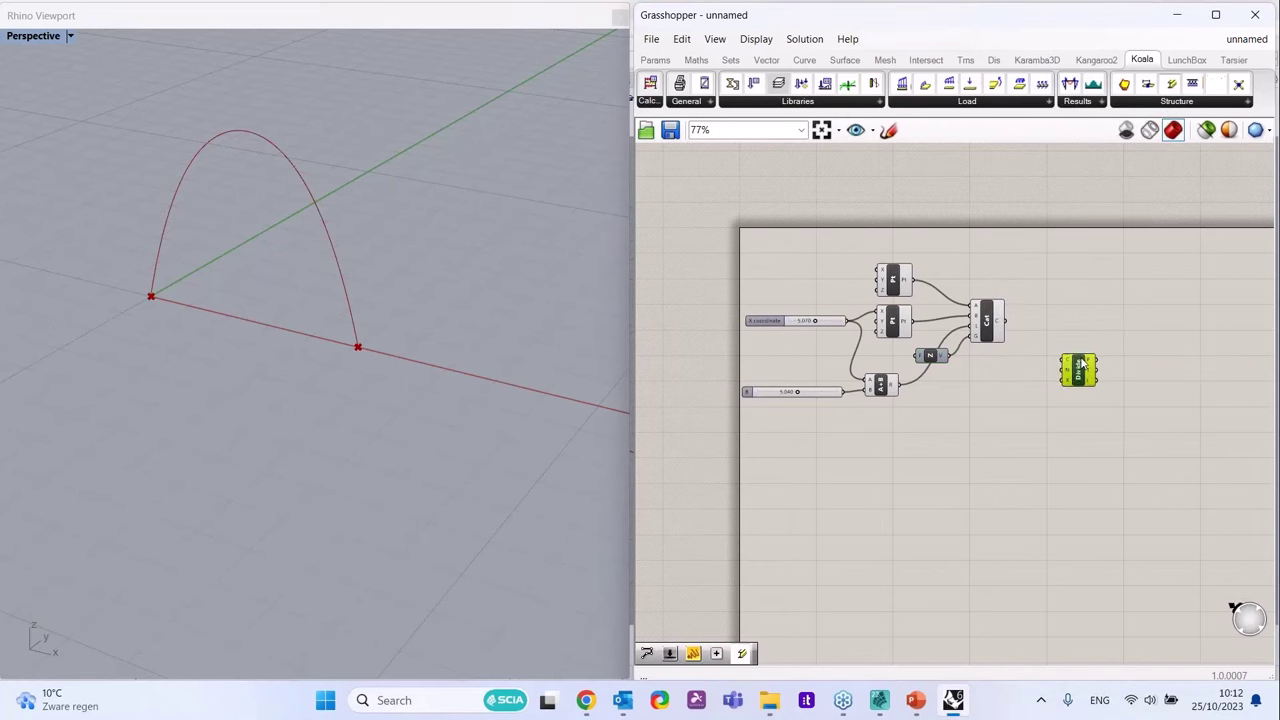
left_click_drag(1008, 323, 1080, 318)
left_click(949, 439)
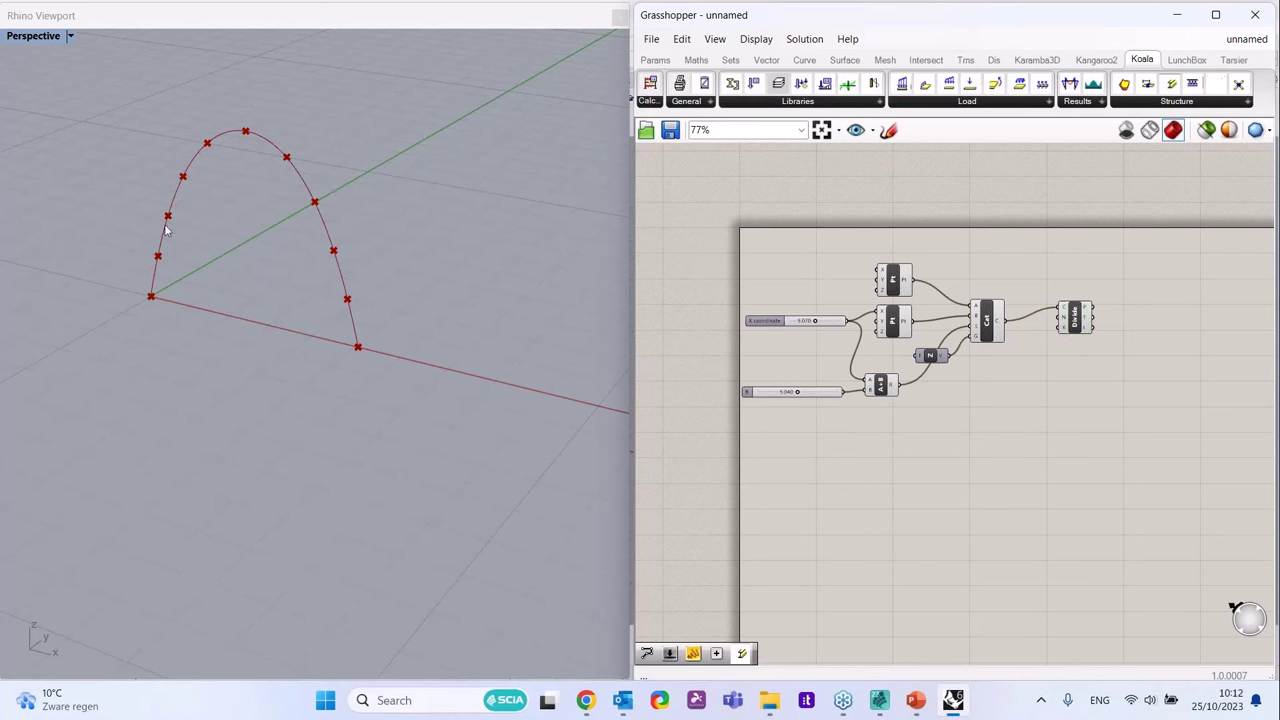
- Add a Number Slider below the Addition component and set its maximum to 20
double_click(868, 418)
type("slider")
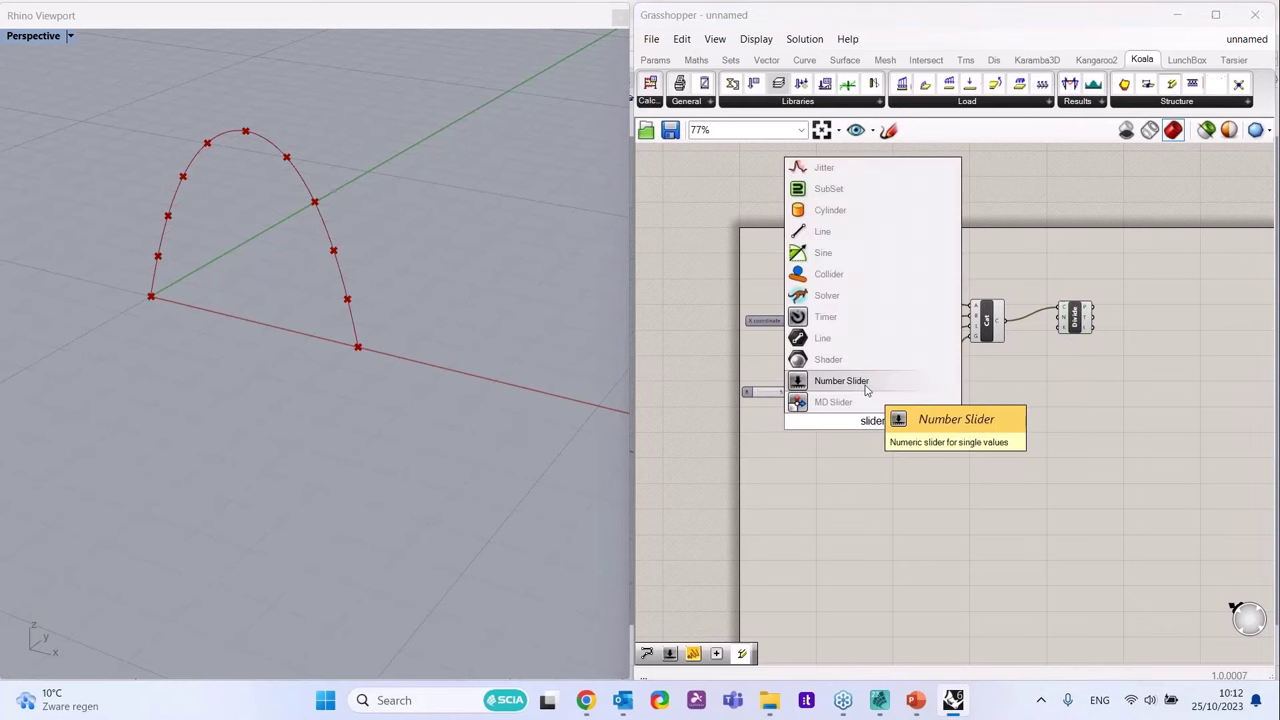
left_click(866, 386)
right_click(897, 425)
left_click(951, 488)
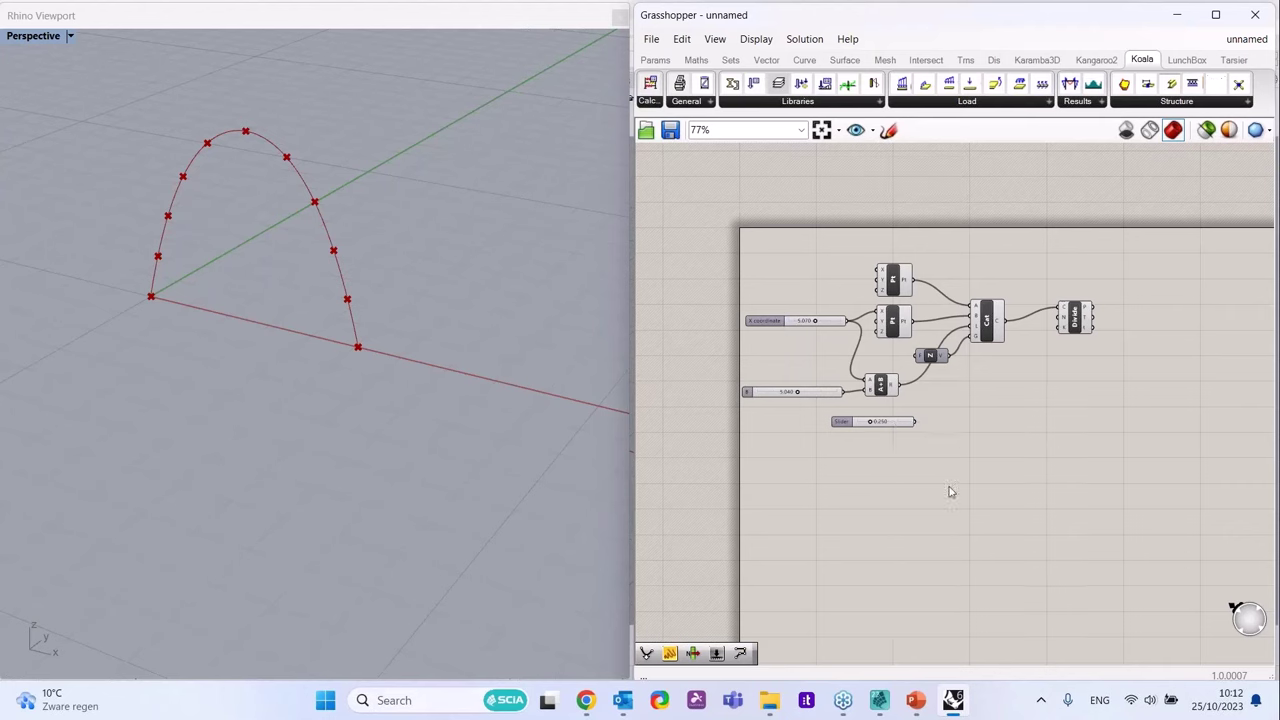
double_click(1038, 528)
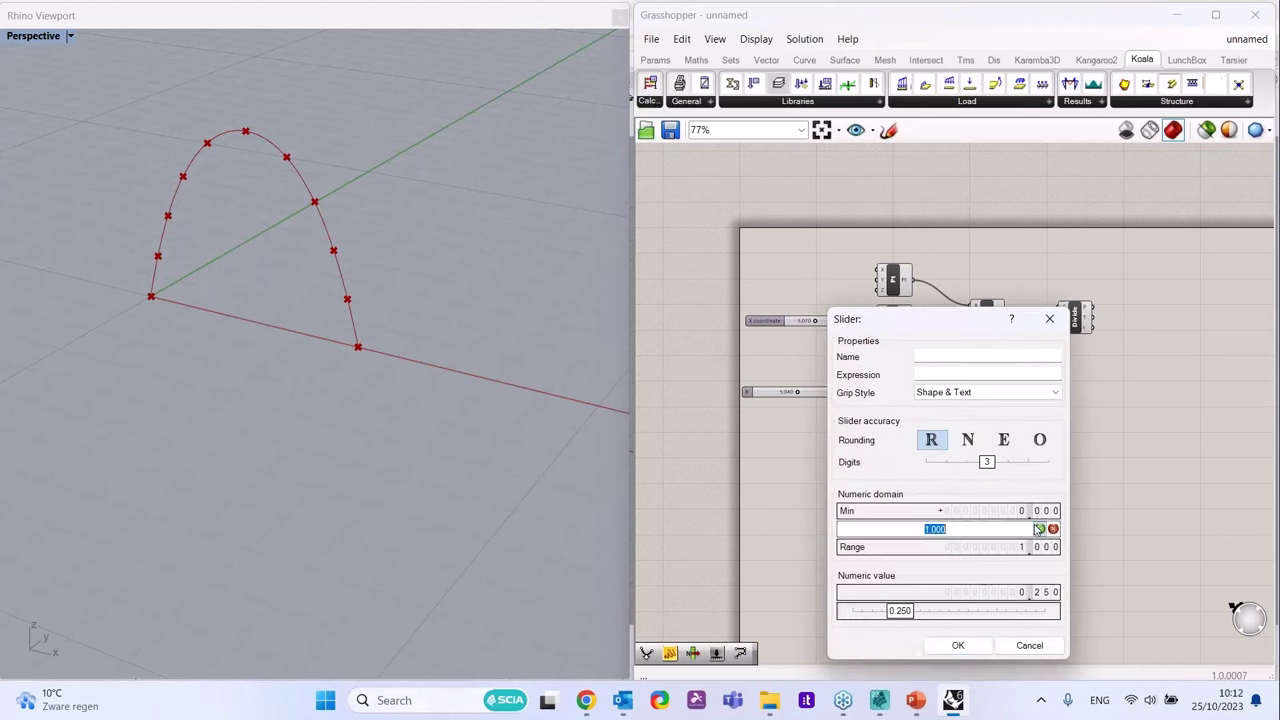
type("20")
key("Return")
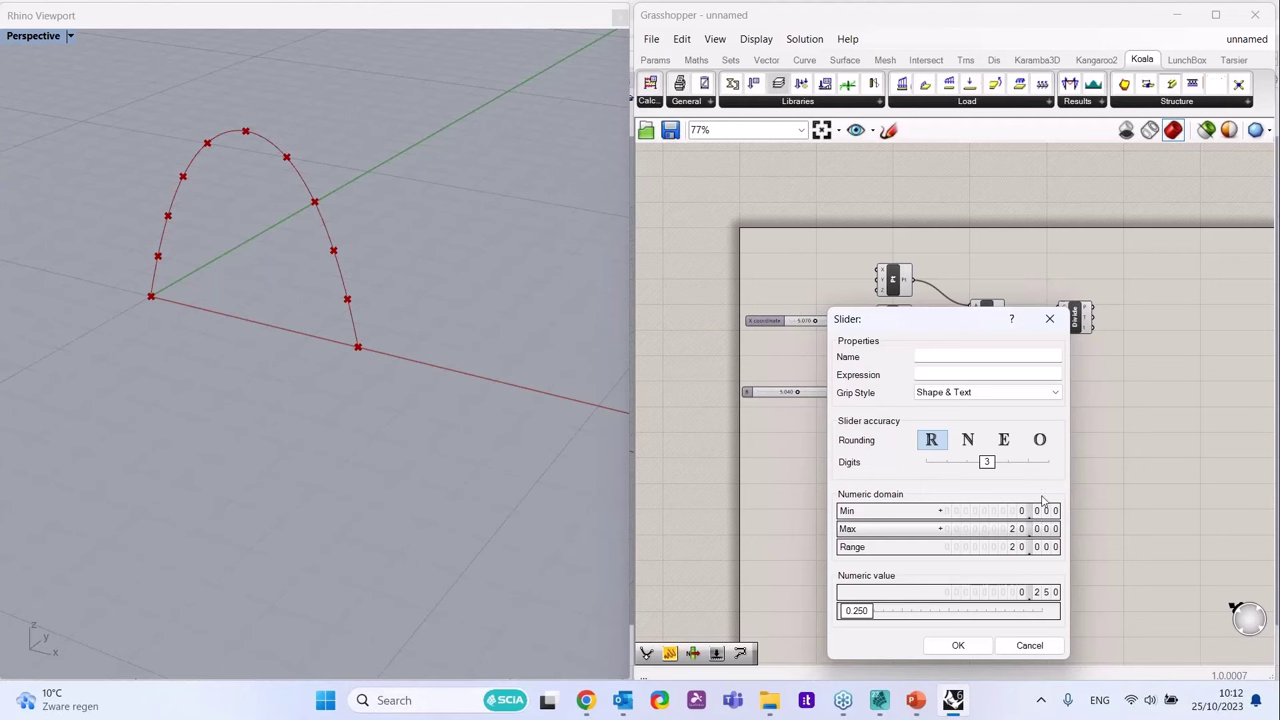
- Restrict the new slider to even numbers with a minimum of 2
left_click(1004, 440)
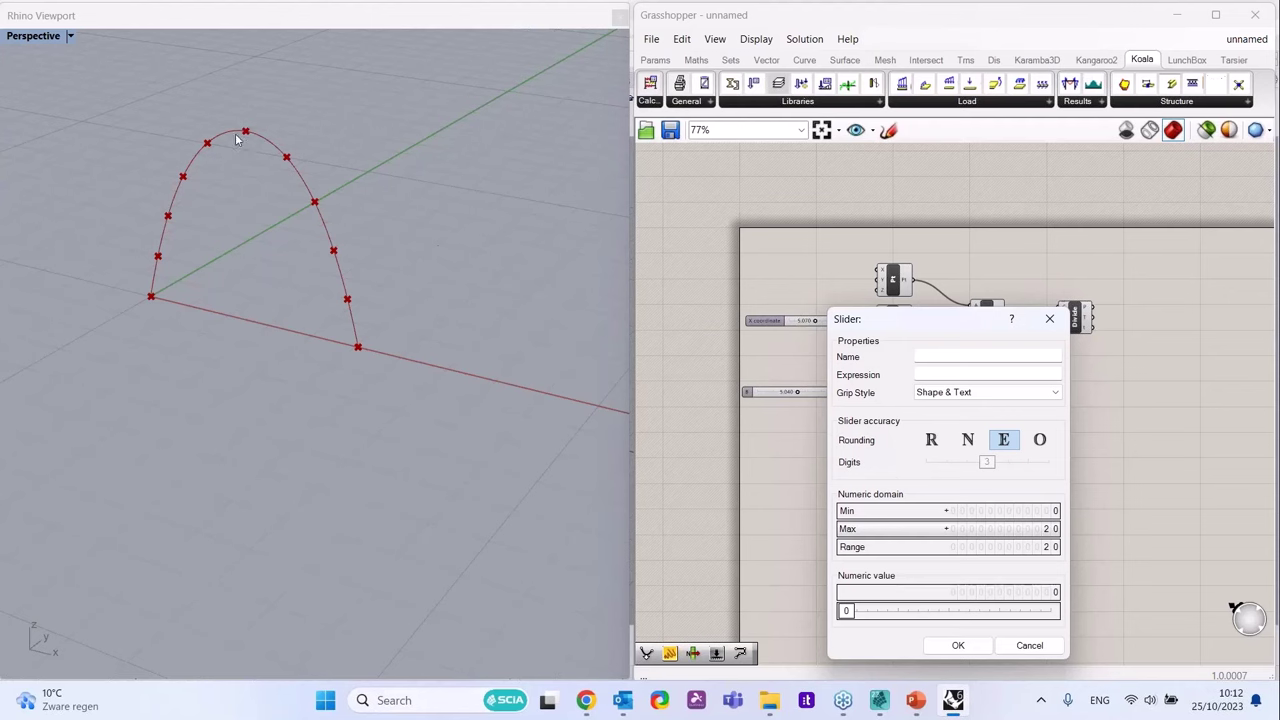
left_click(1001, 436)
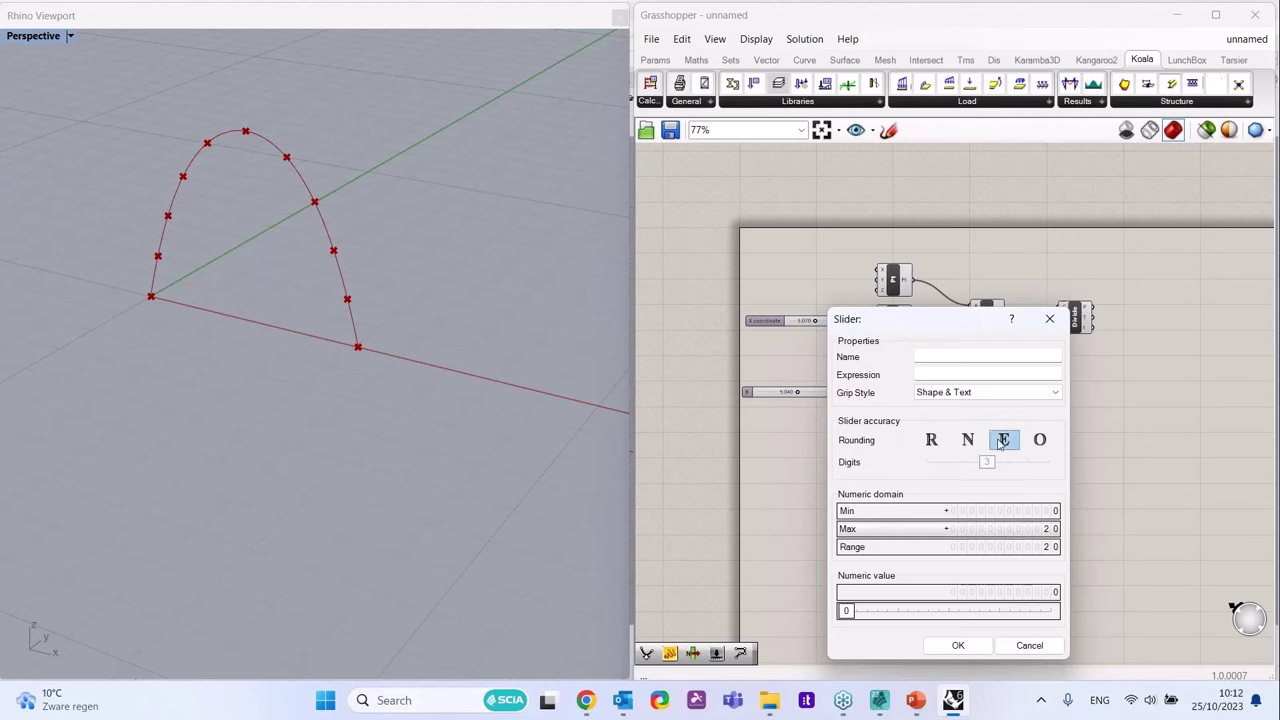
double_click(992, 514)
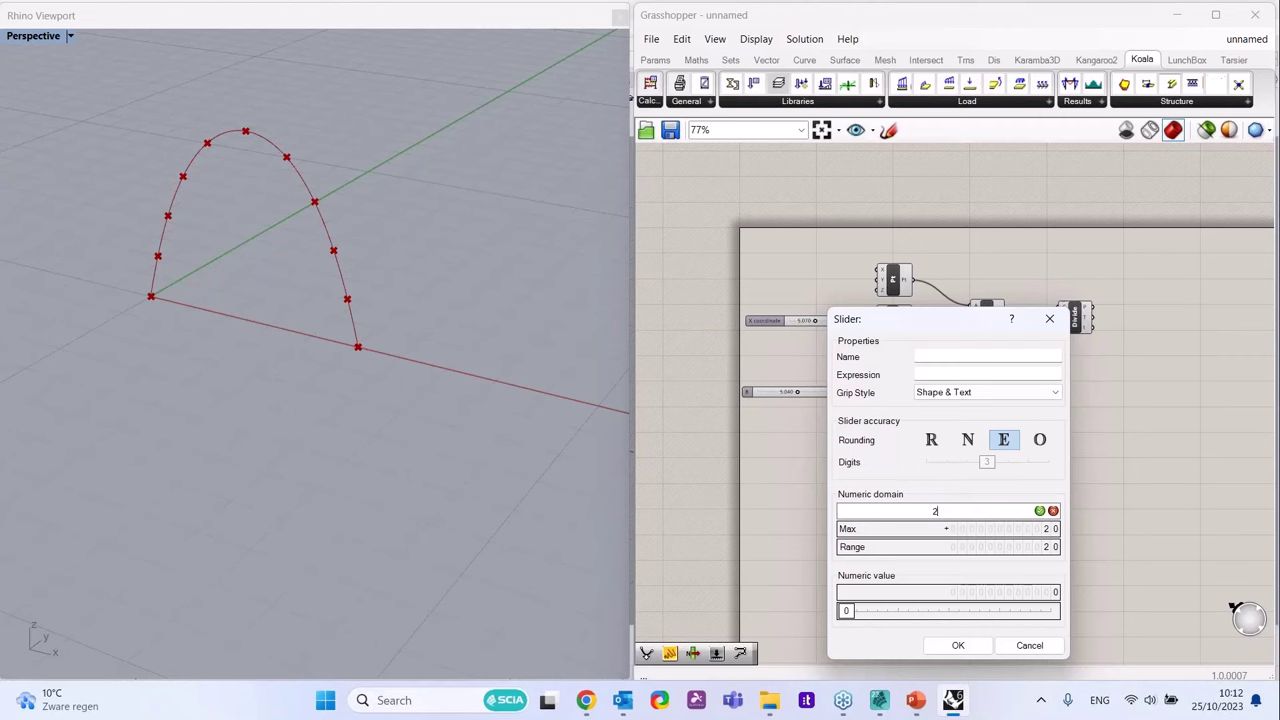
left_click(1040, 511)
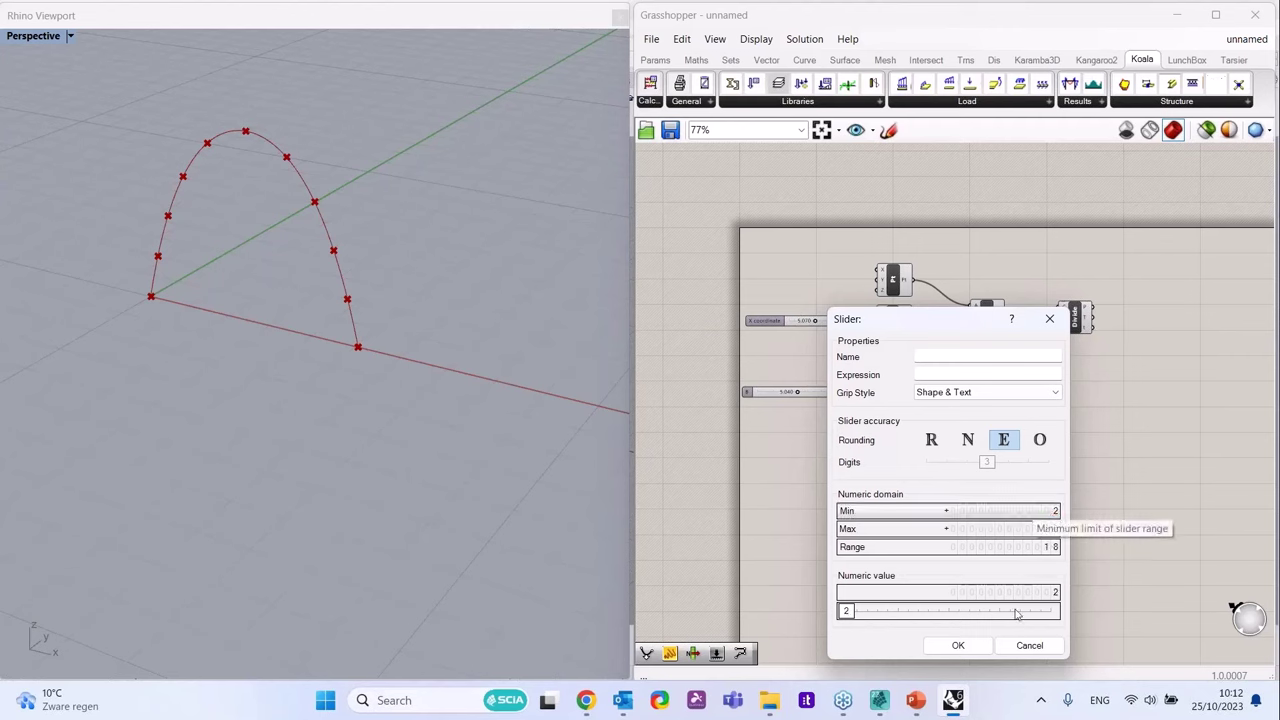
left_click(958, 645)
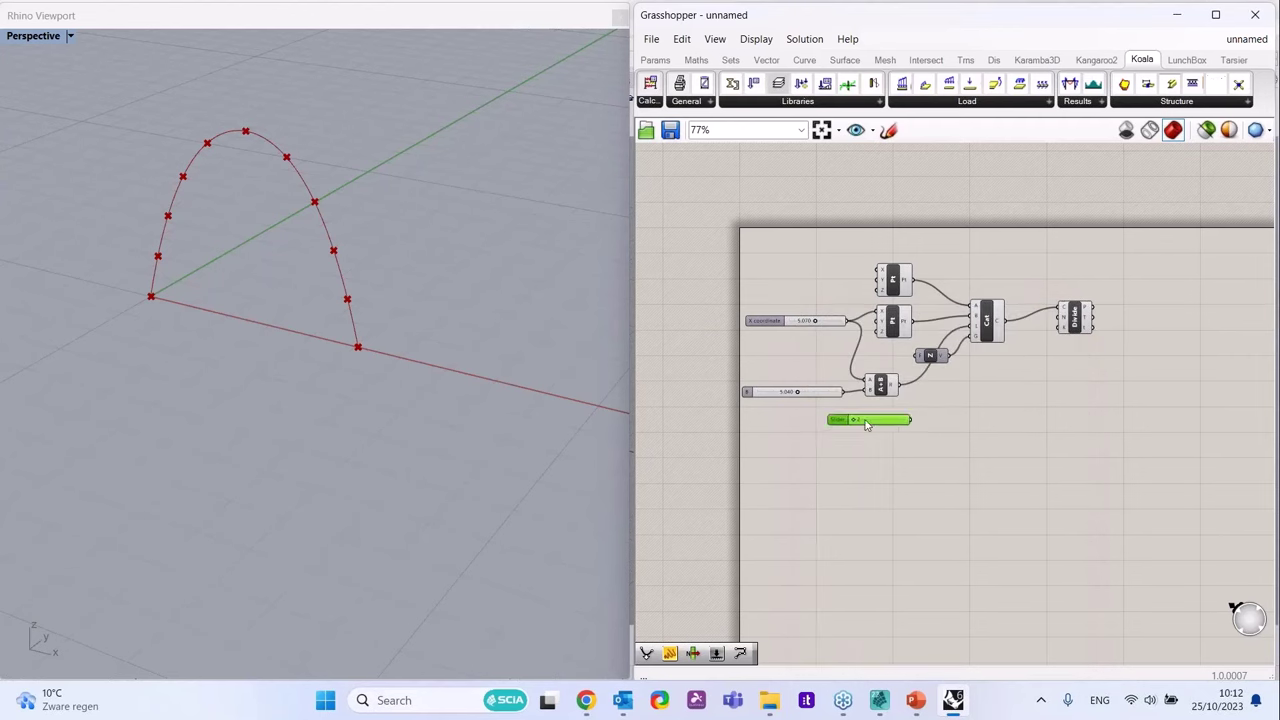
- Connect the even-number slider to Divide Curve's N input with a count of 8, and space the components slightly away from the sliders
left_click_drag(813, 426, 1060, 319)
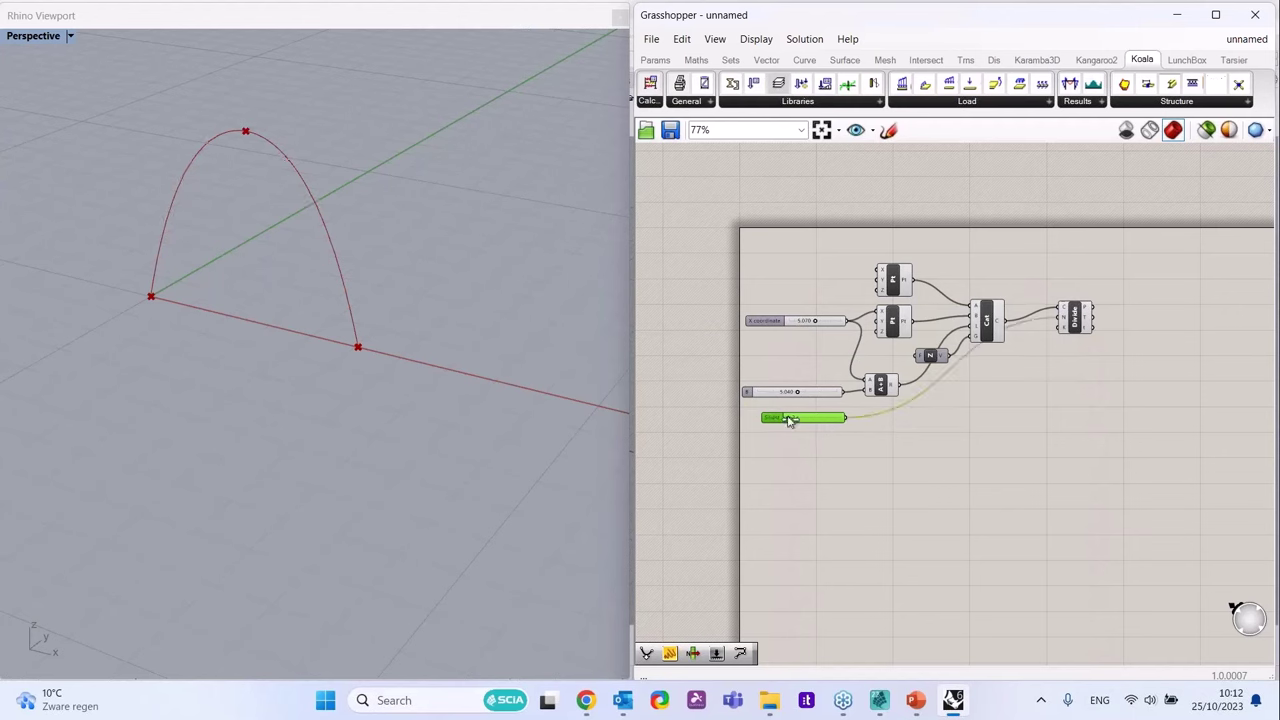
mouse_move(789, 421)
left_mouse_down()
mouse_move(848, 417)
mouse_move(806, 420)
mouse_move(834, 395)
left_mouse_up()
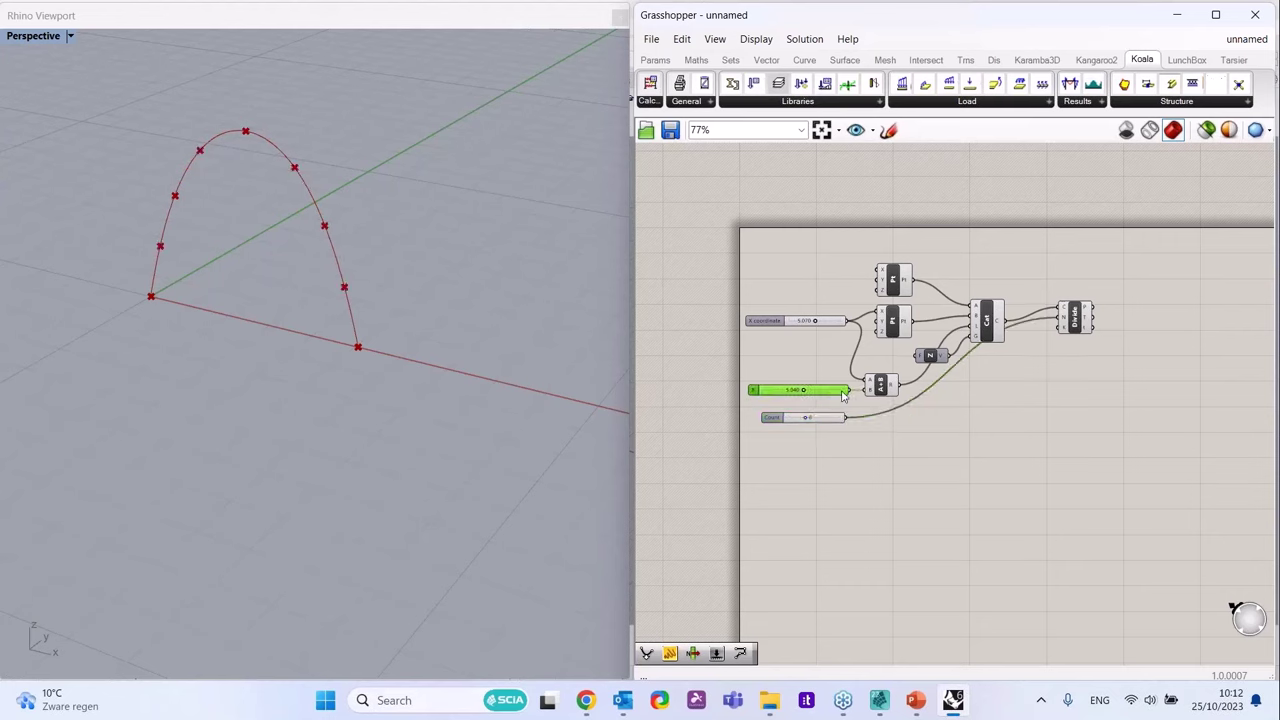
left_click_drag(1218, 497, 870, 264)
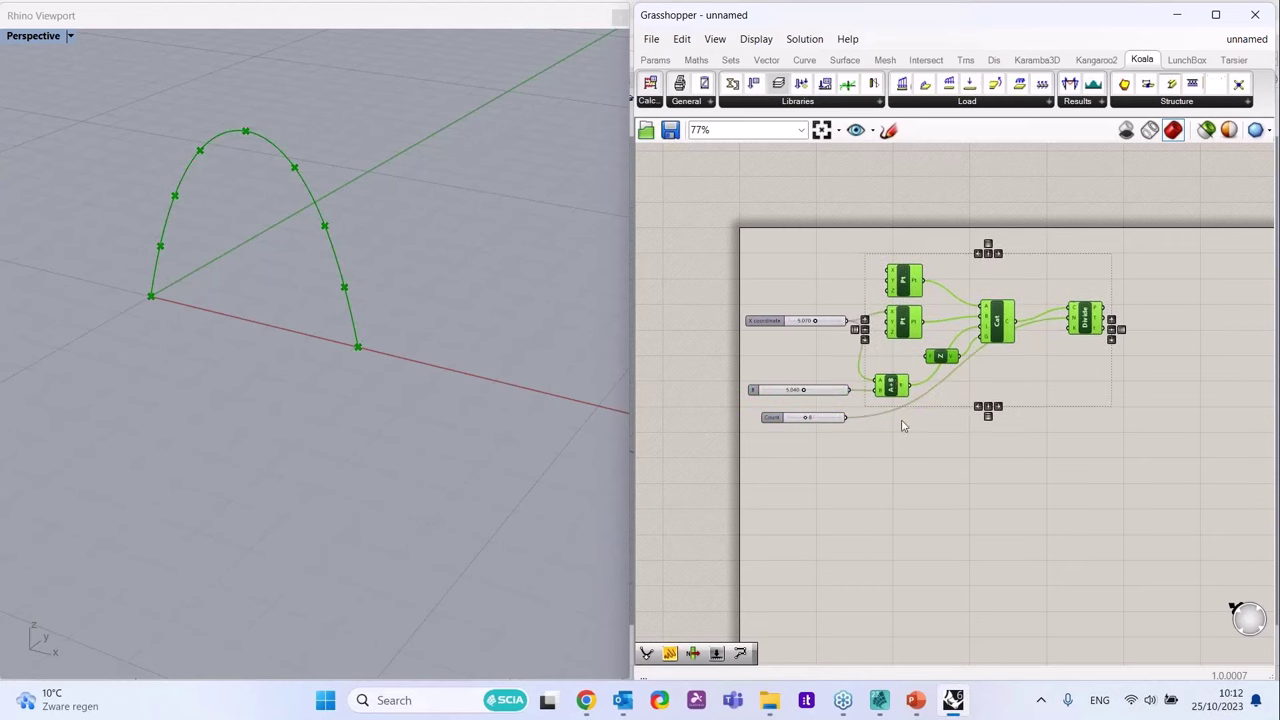
left_click(948, 480)
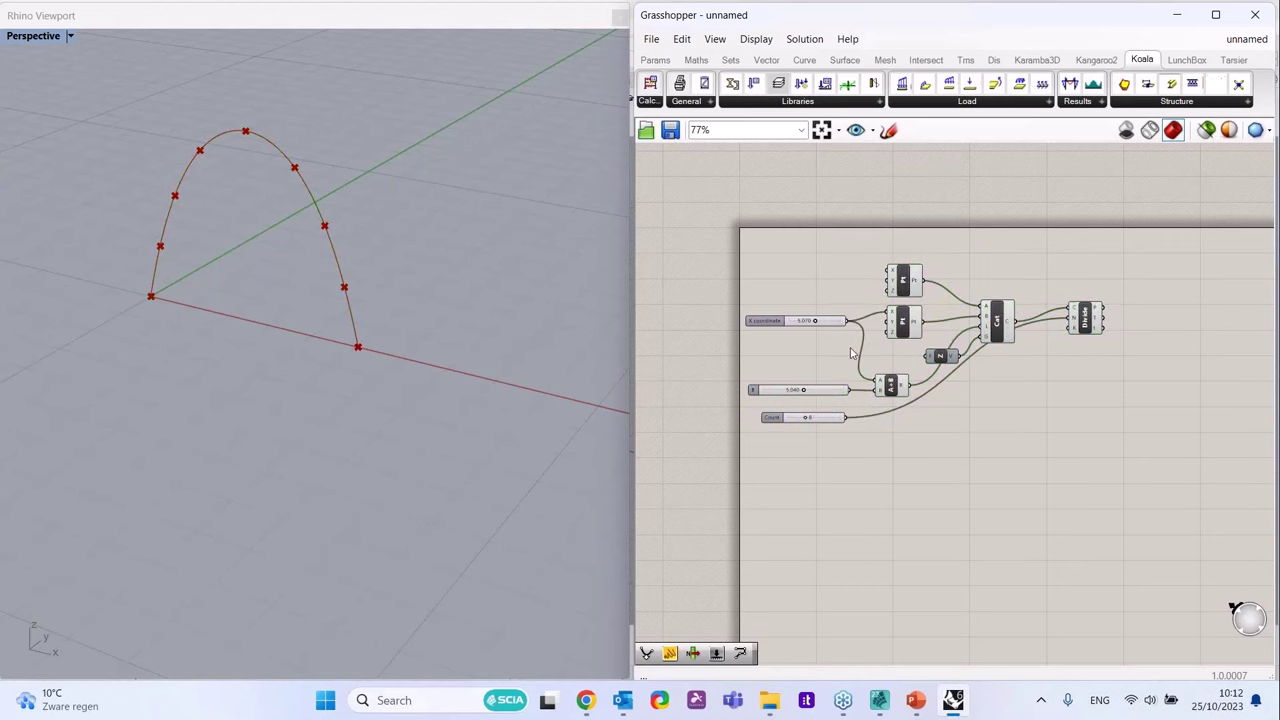
- Add a PolyLine component beside Divide Curve and connect the division points output P to its V input
double_click(1091, 343)
type("p")
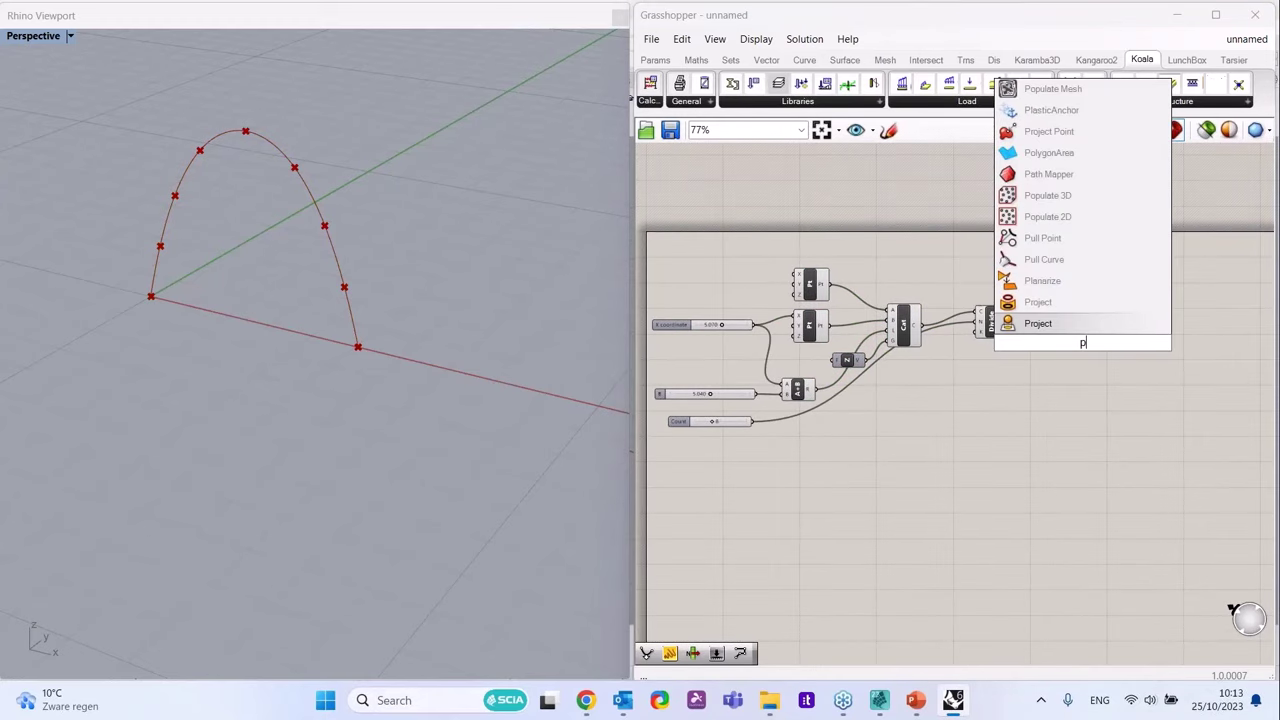
type("oly")
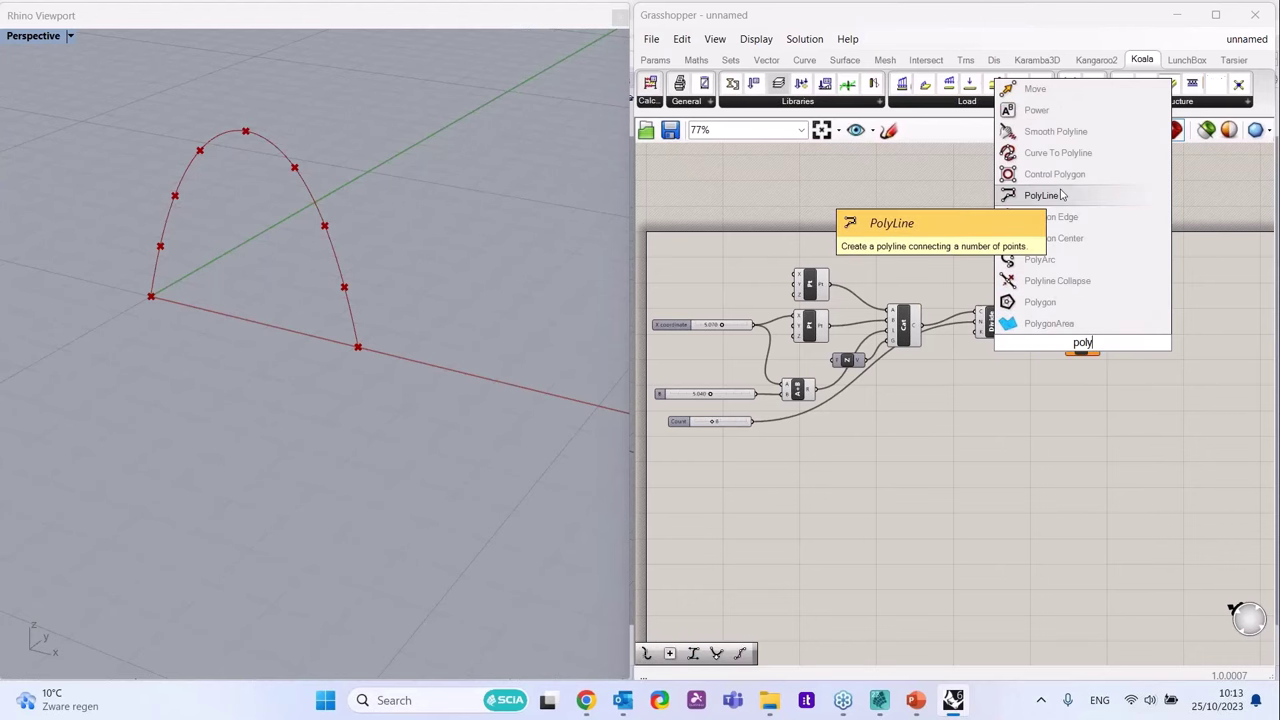
left_click(1040, 195)
left_click_drag(1091, 340, 1078, 303)
scroll(1078, 303, "up", 3)
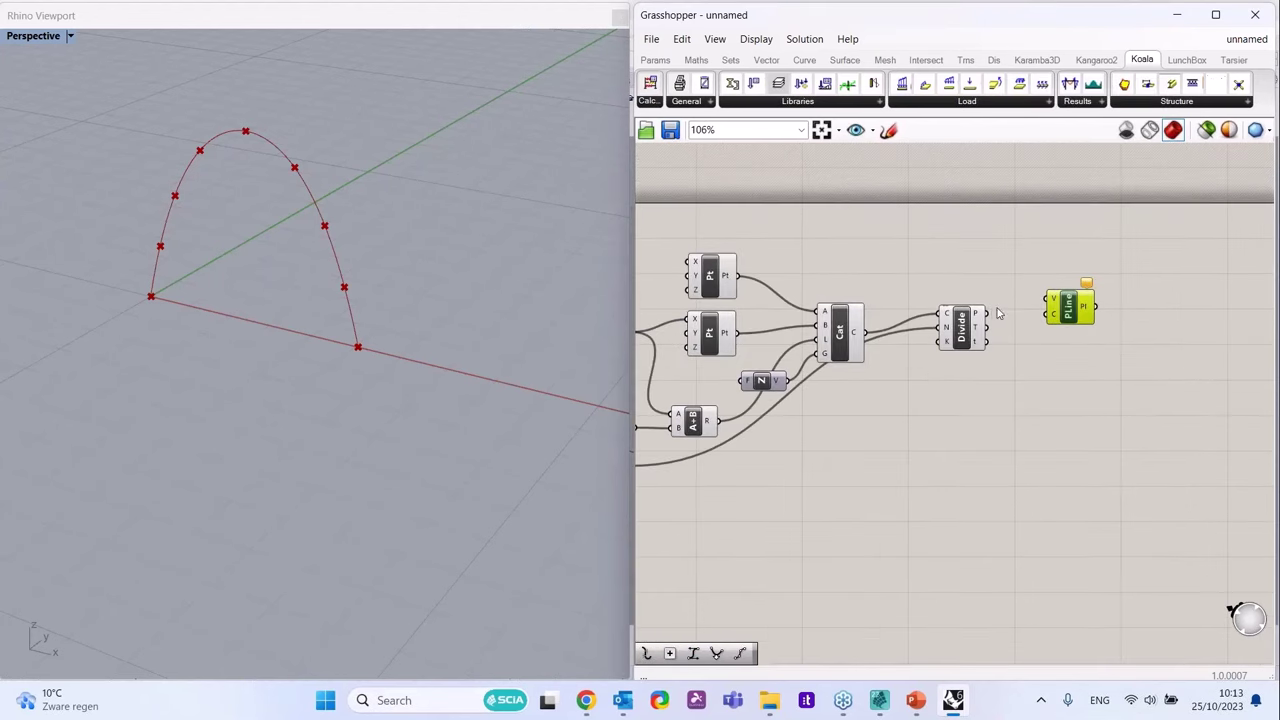
left_click_drag(993, 314, 1066, 327)
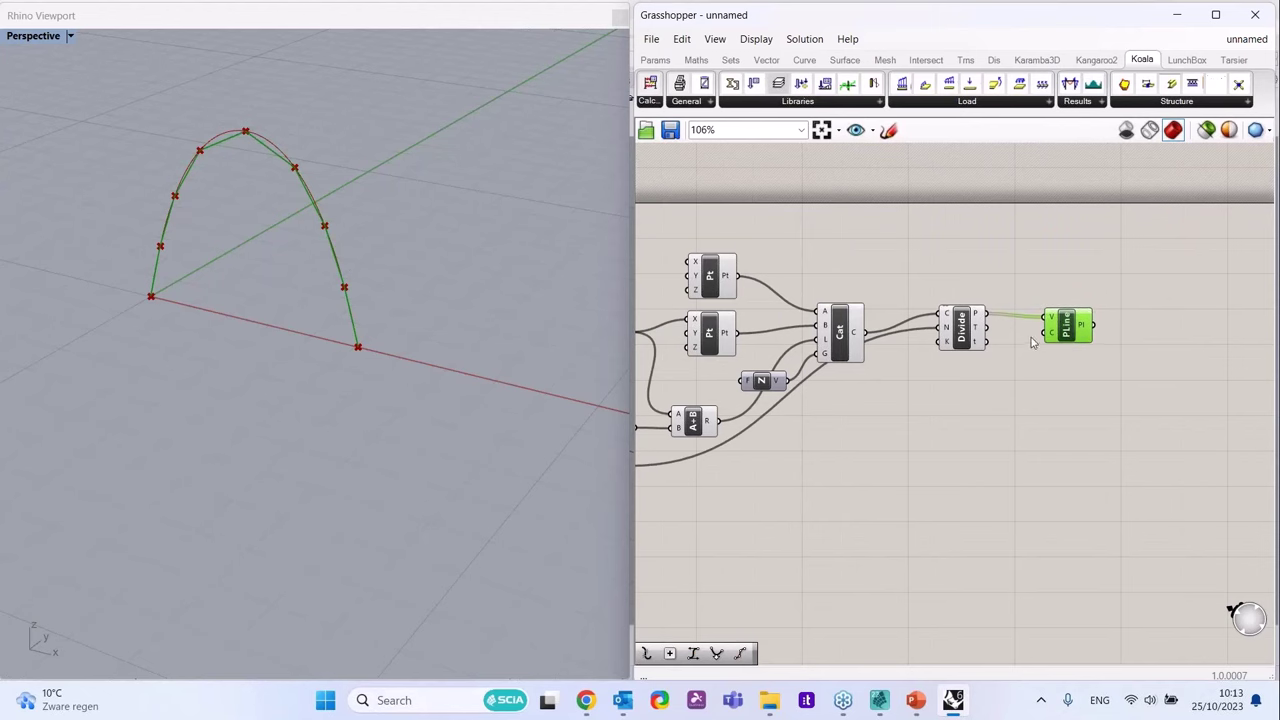
- Add an Explode component beside the PolyLine and connect the polyline output to its C input
scroll(1077, 360, "down", 2)
double_click(1050, 364)
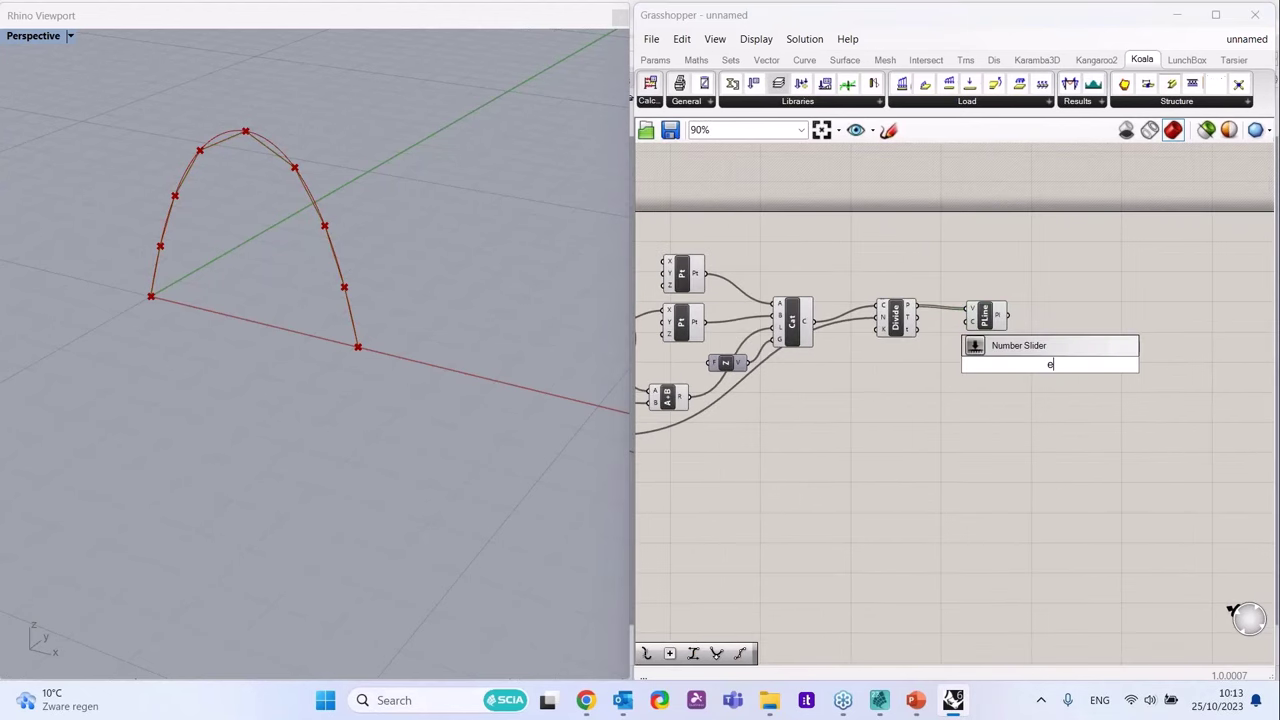
type("explode")
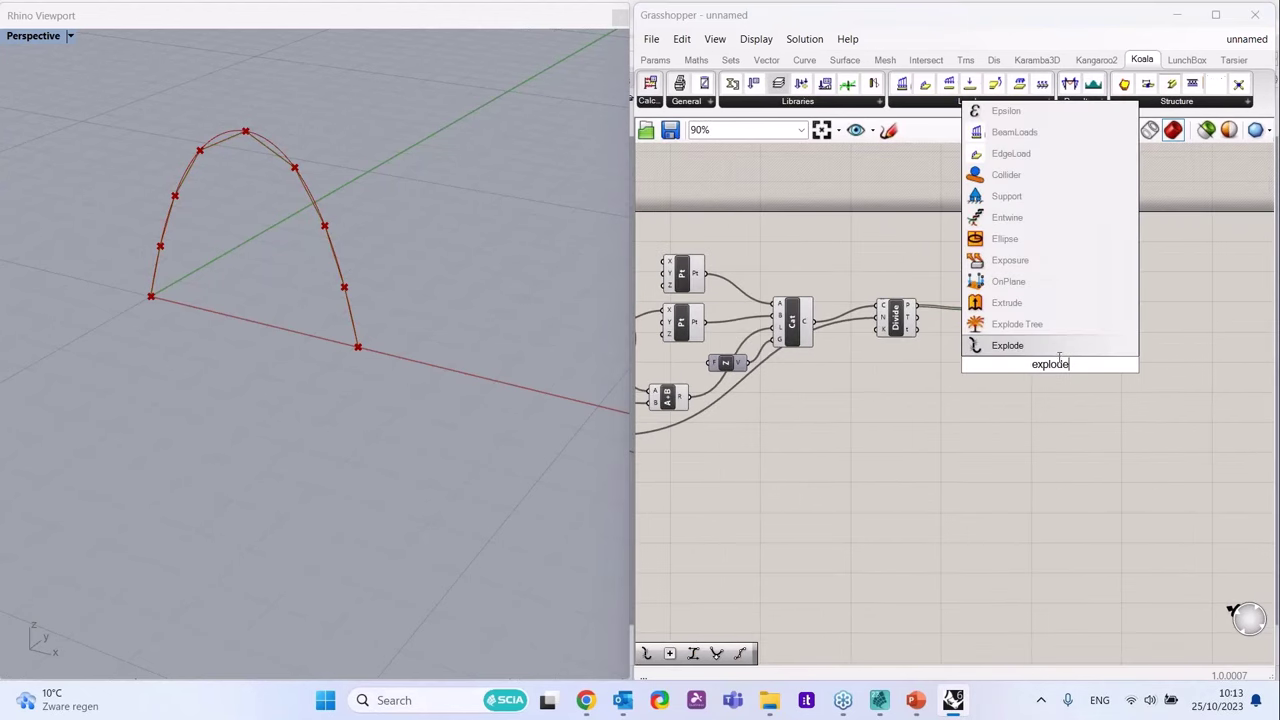
left_click(1049, 346)
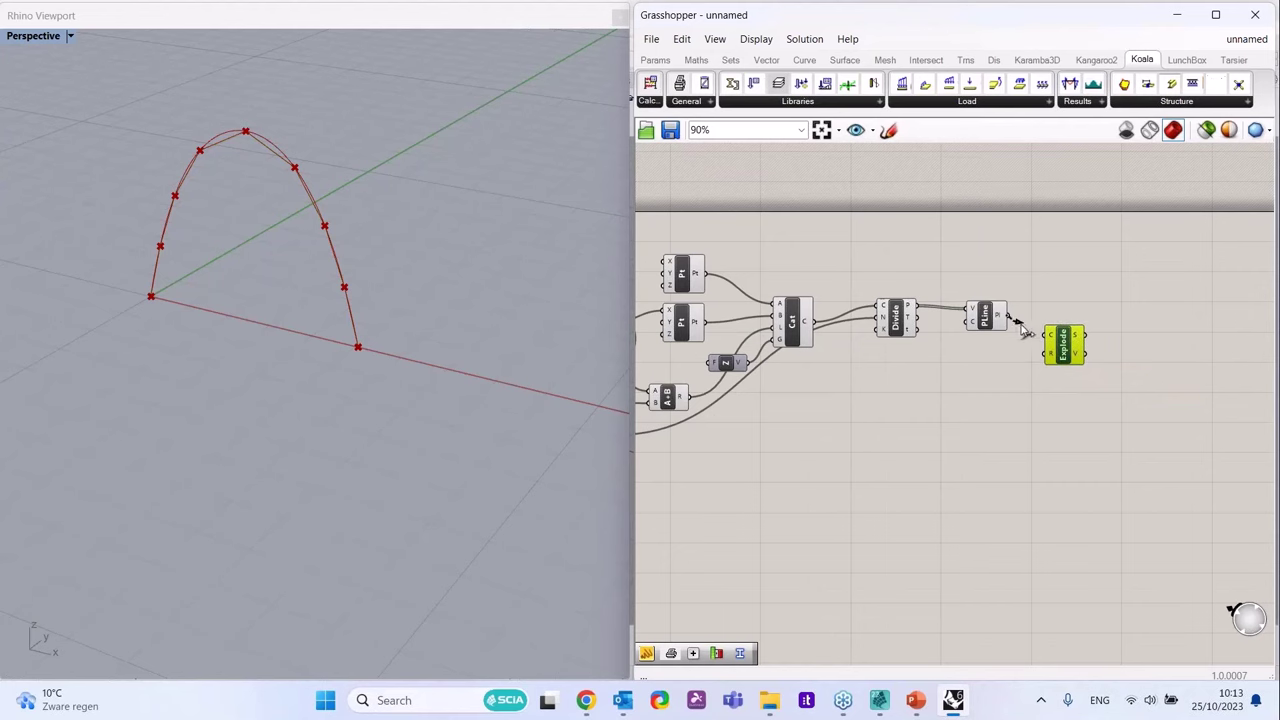
left_click_drag(1023, 334, 1058, 352)
- Turn off the preview of all components between the sliders and Explode, leaving only Explode's geometry displayed
scroll(1063, 350, "down", 2)
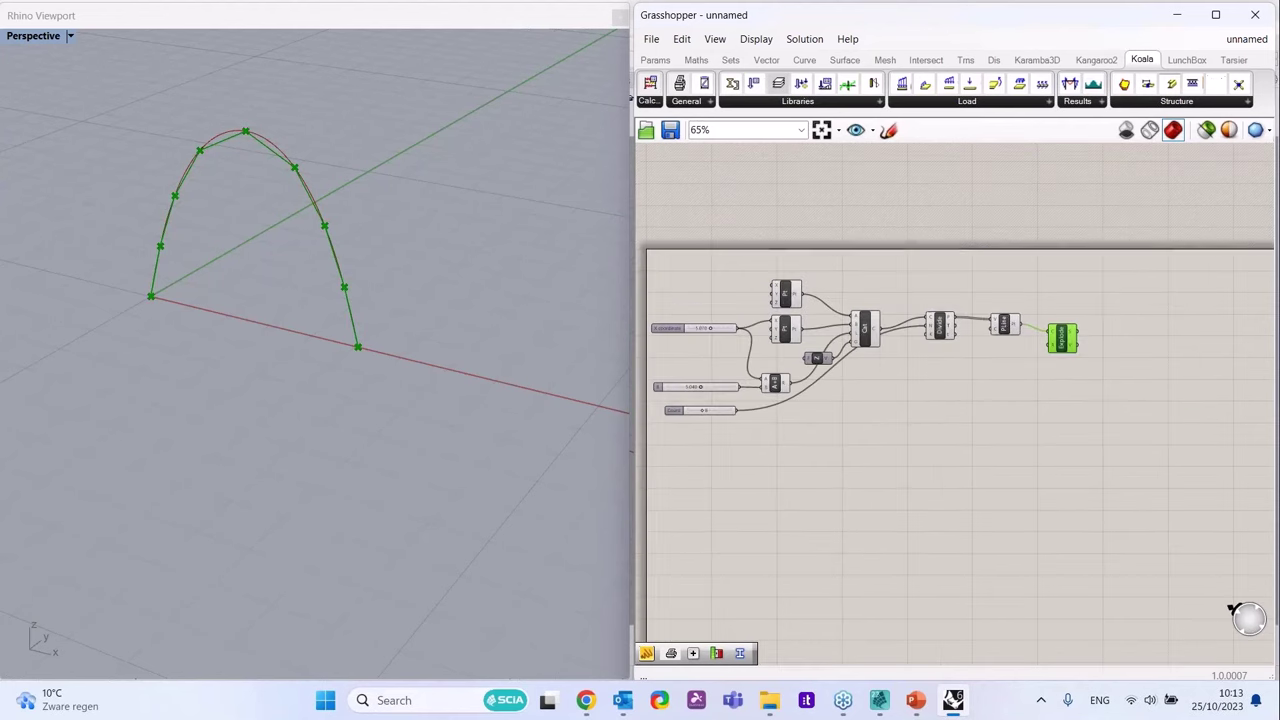
left_click_drag(1014, 466, 754, 251)
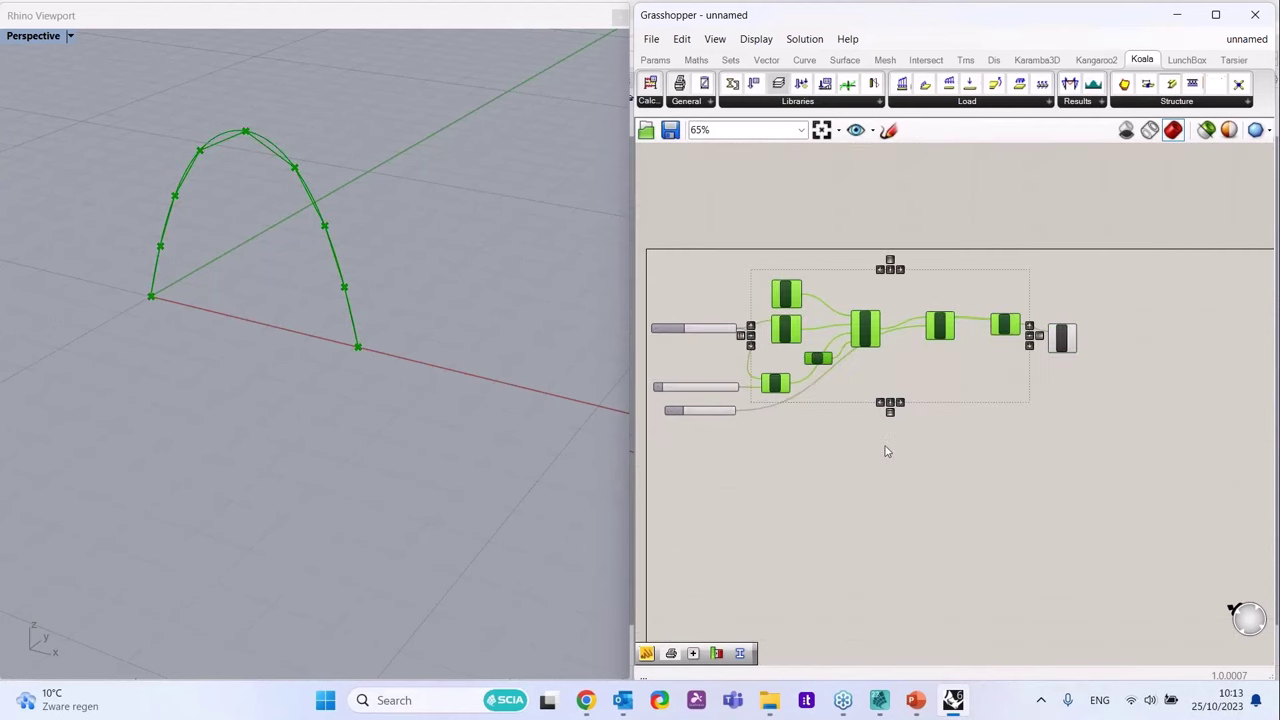
right_click(886, 446)
left_click(951, 463)
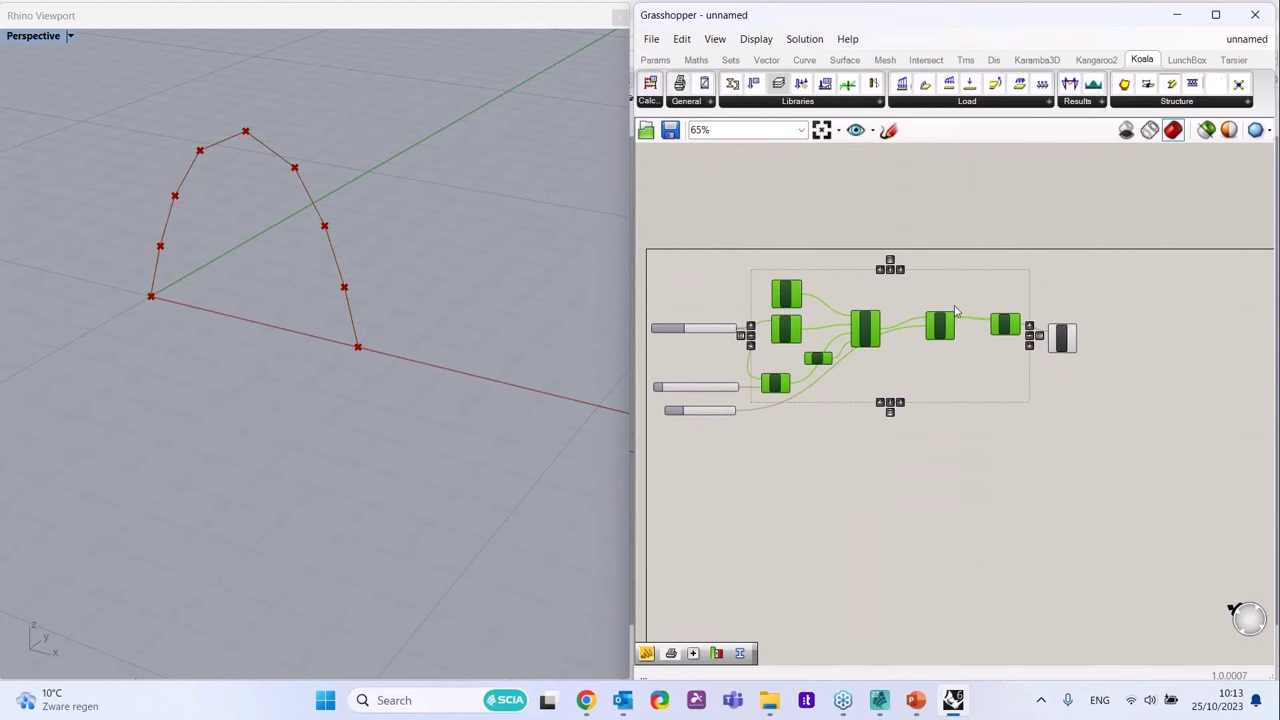
left_click(963, 452)
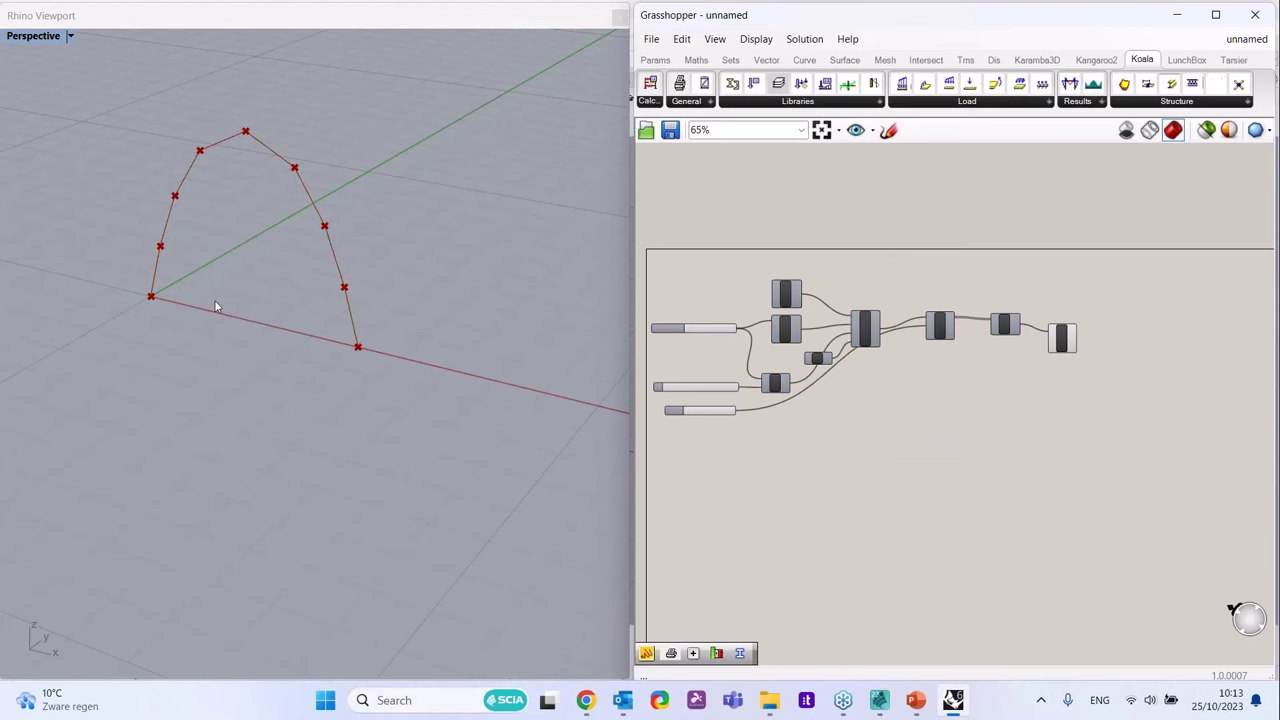
- Stack the B and Count sliders beneath the X coordinate slider, setting X coordinate to 6.430 and B to 2.408
right_click_drag(215, 307, 500, 386)
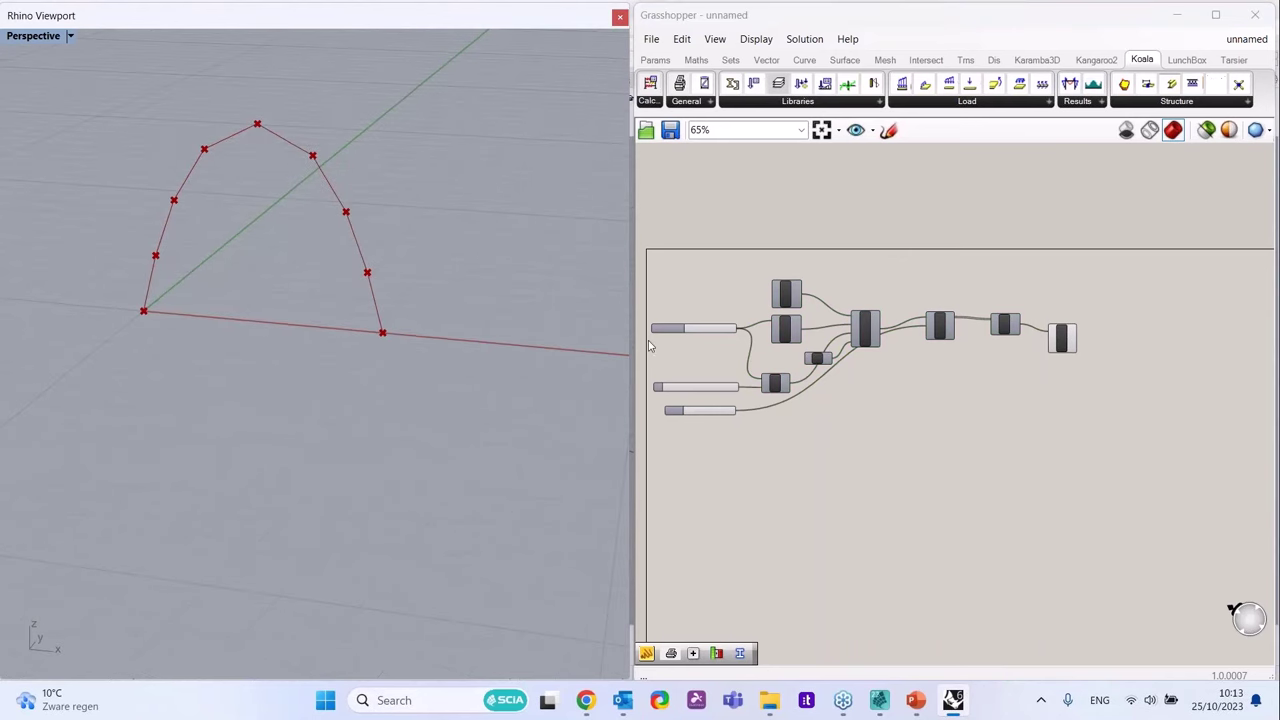
scroll(648, 346, "up", 5)
left_click_drag(715, 433, 713, 355)
left_click_drag(725, 474, 698, 386)
left_click_drag(762, 315, 723, 400)
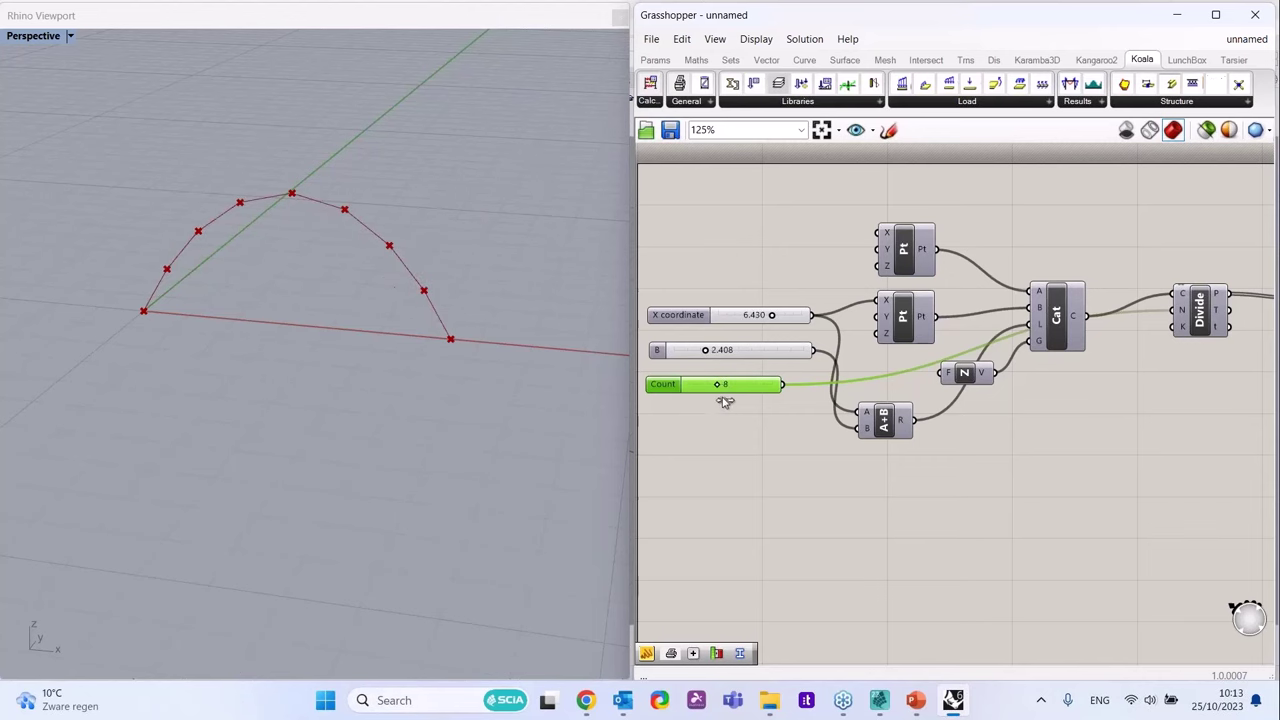
left_click(736, 420)
scroll(738, 385, "down", 1)
- Examine the segmented arch from the component chain and the segments listed by Explode's S output
scroll(738, 385, "down", 3)
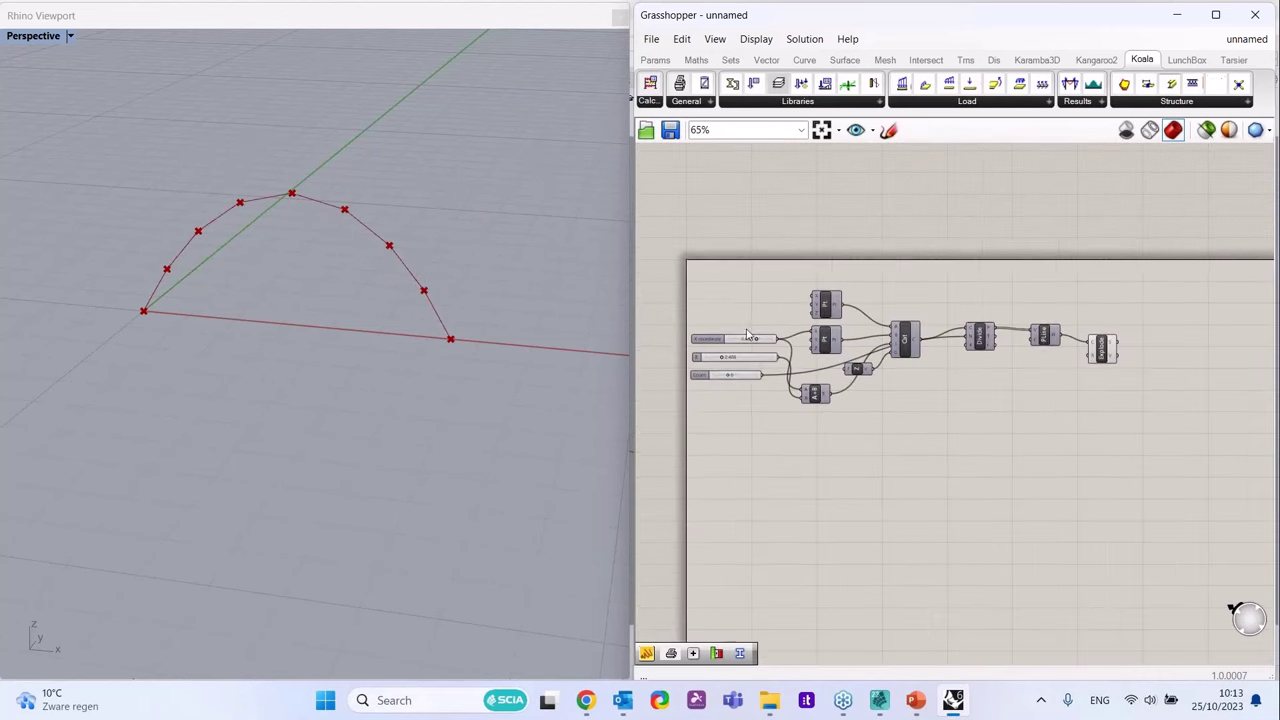
left_click_drag(1145, 450, 805, 278)
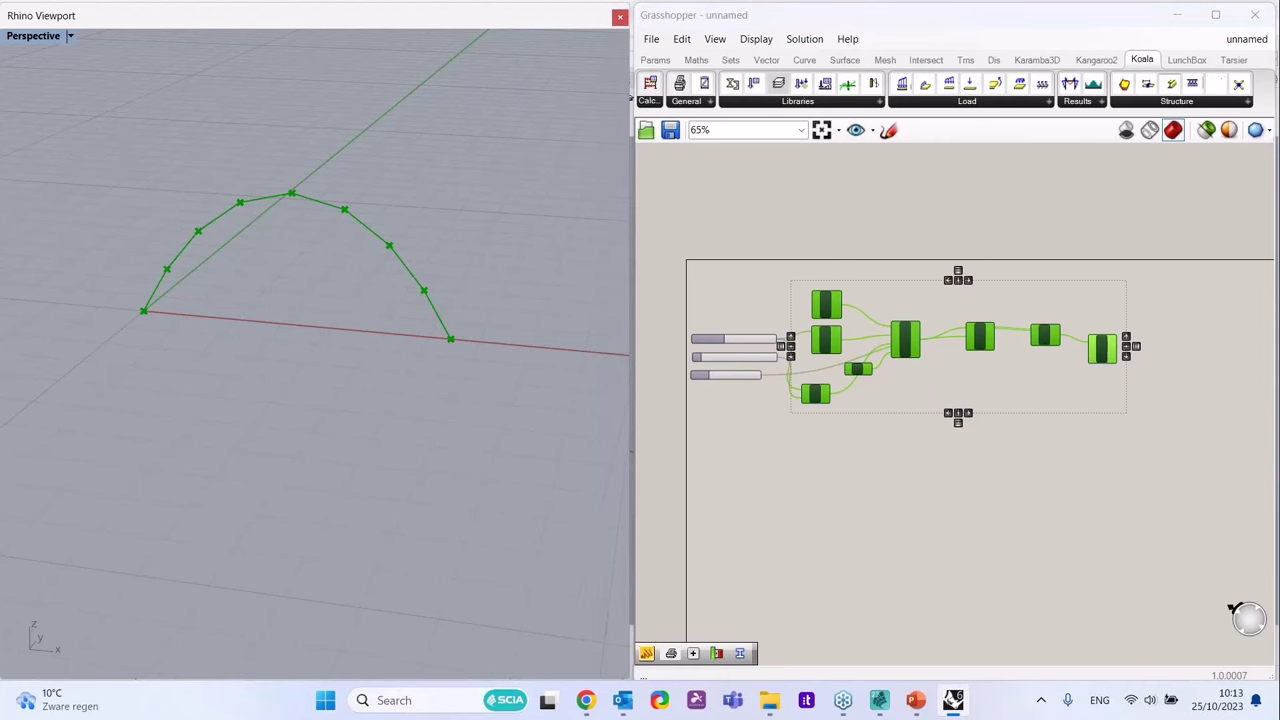
right_click_drag(420, 271, 440, 290)
left_click(1123, 417)
scroll(1175, 372, "up", 2)
scroll(1175, 372, "up", 2)
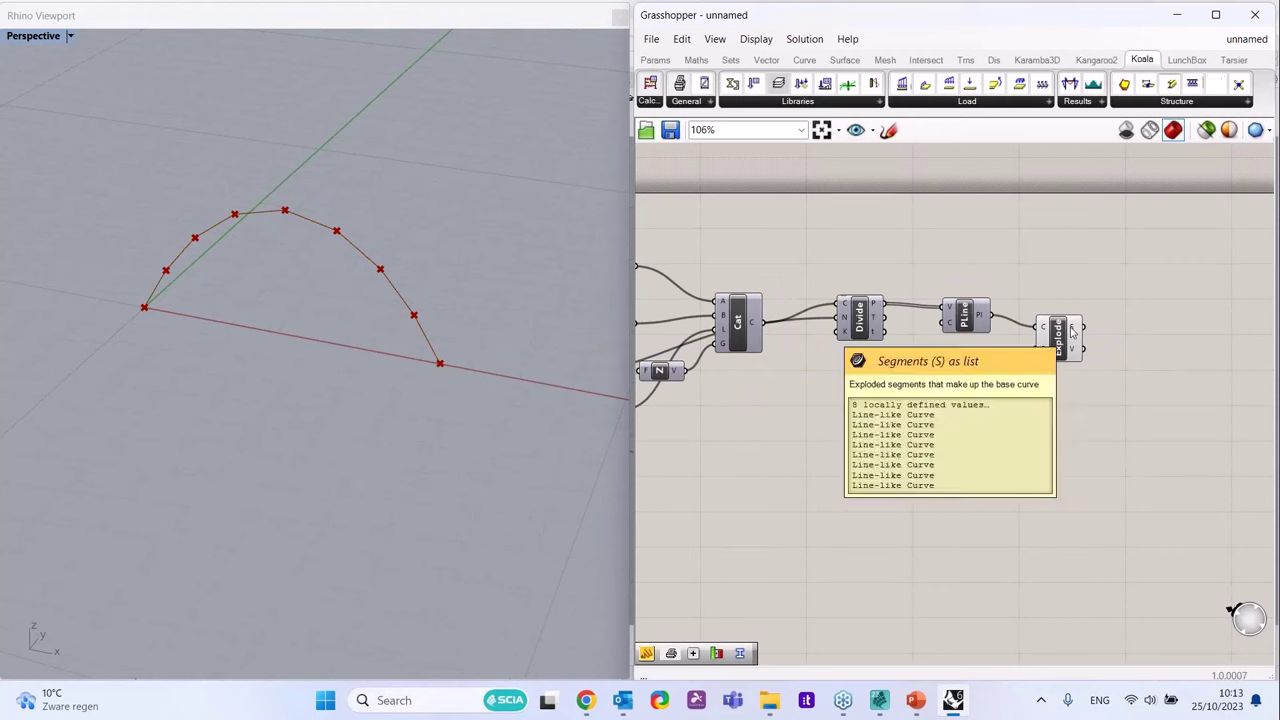
scroll(1000, 330, "down", 5)
scroll(1074, 349, "up", 1)
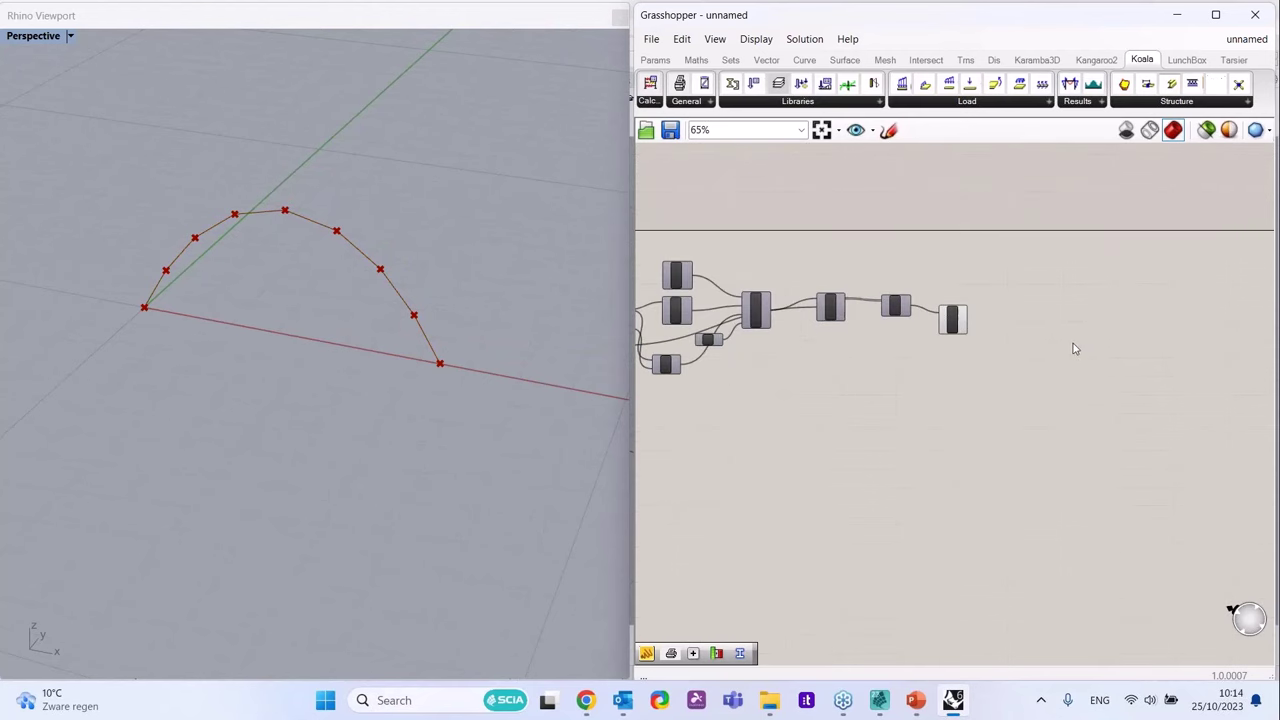
scroll(1066, 362, "up", 1)
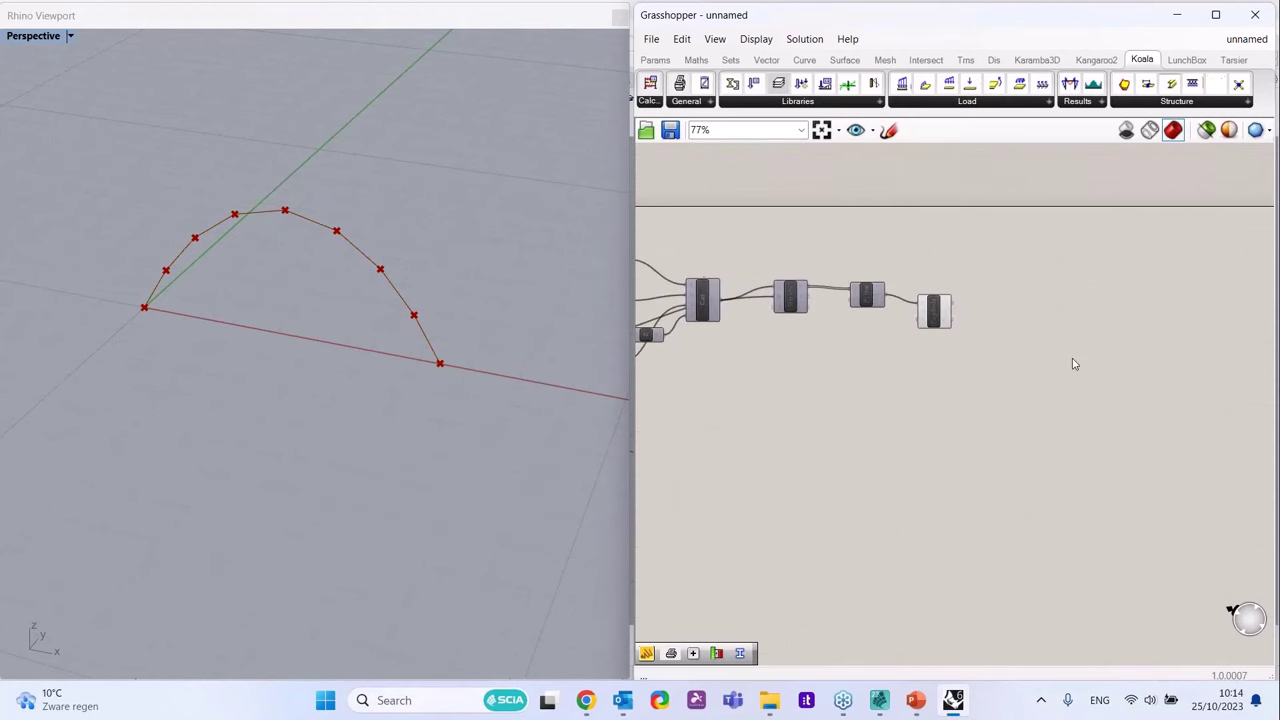
- Inspect Explode's S output in a temporary, enlarged panel and delete the panel
double_click(1009, 327)
type("//")
left_click(997, 312)
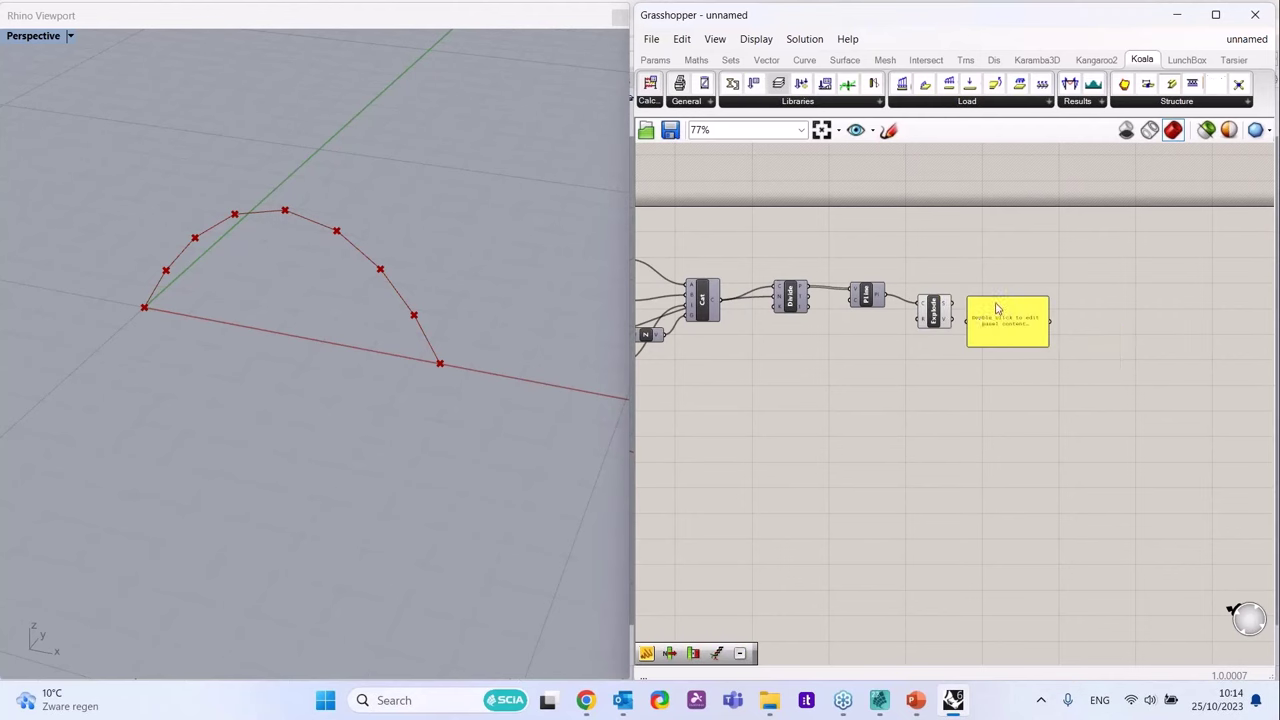
scroll(1030, 323, "up", 1)
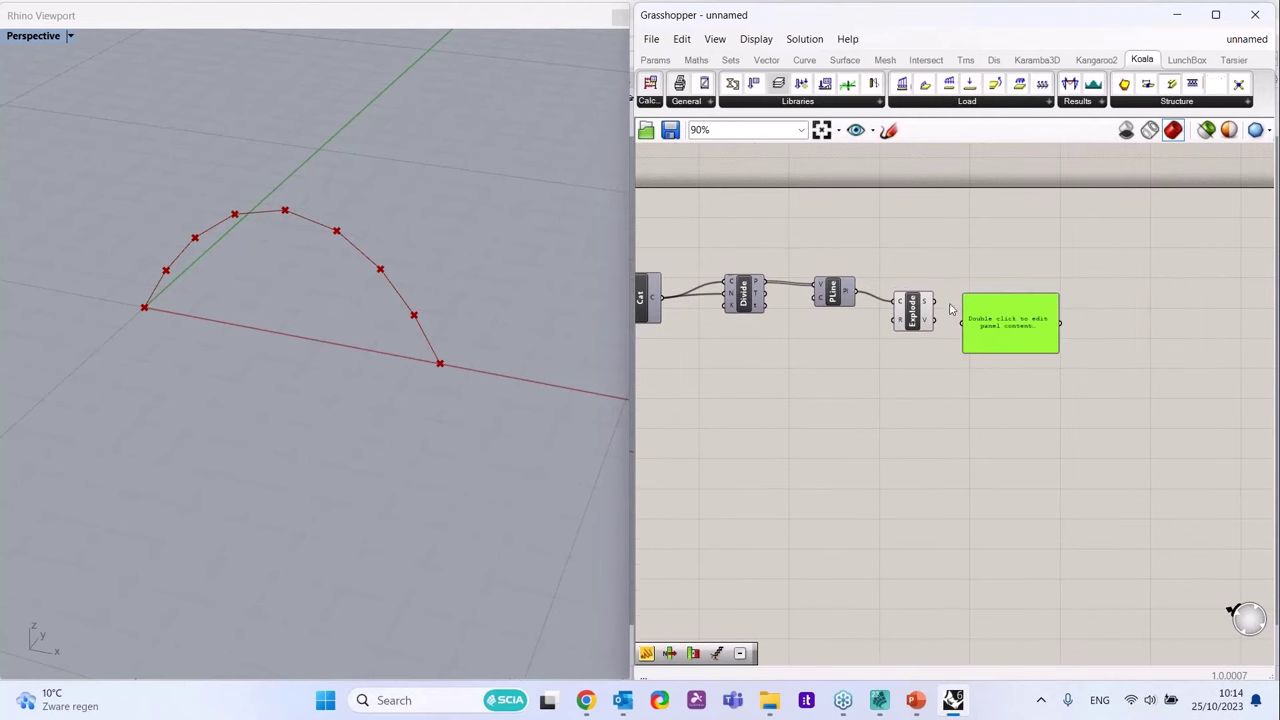
left_click_drag(936, 301, 986, 487)
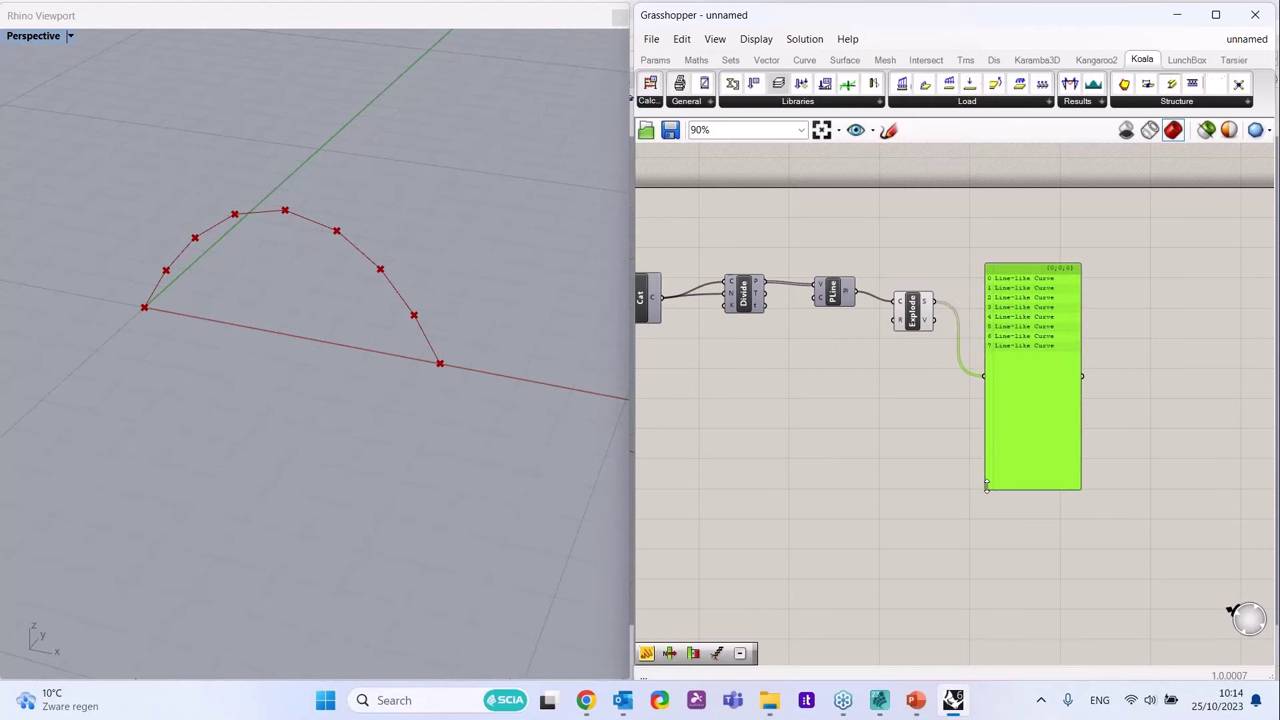
scroll(1004, 330, "up", 3)
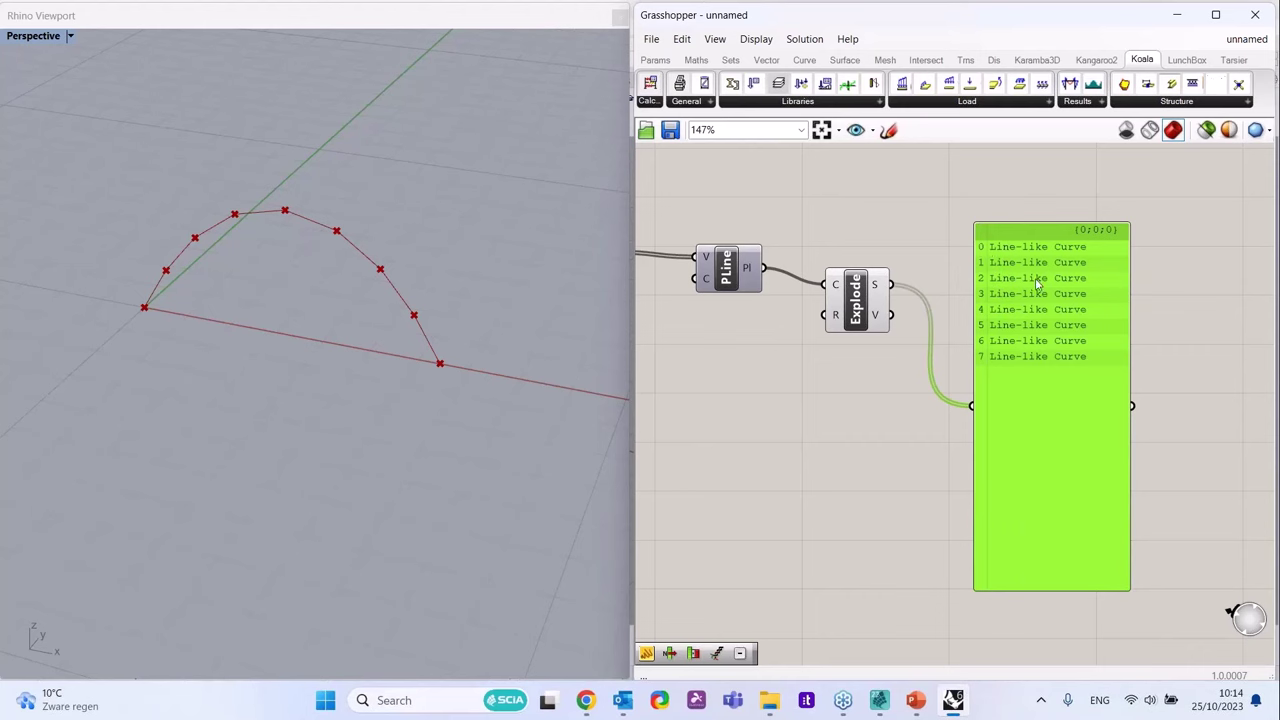
scroll(775, 378, "down", 2)
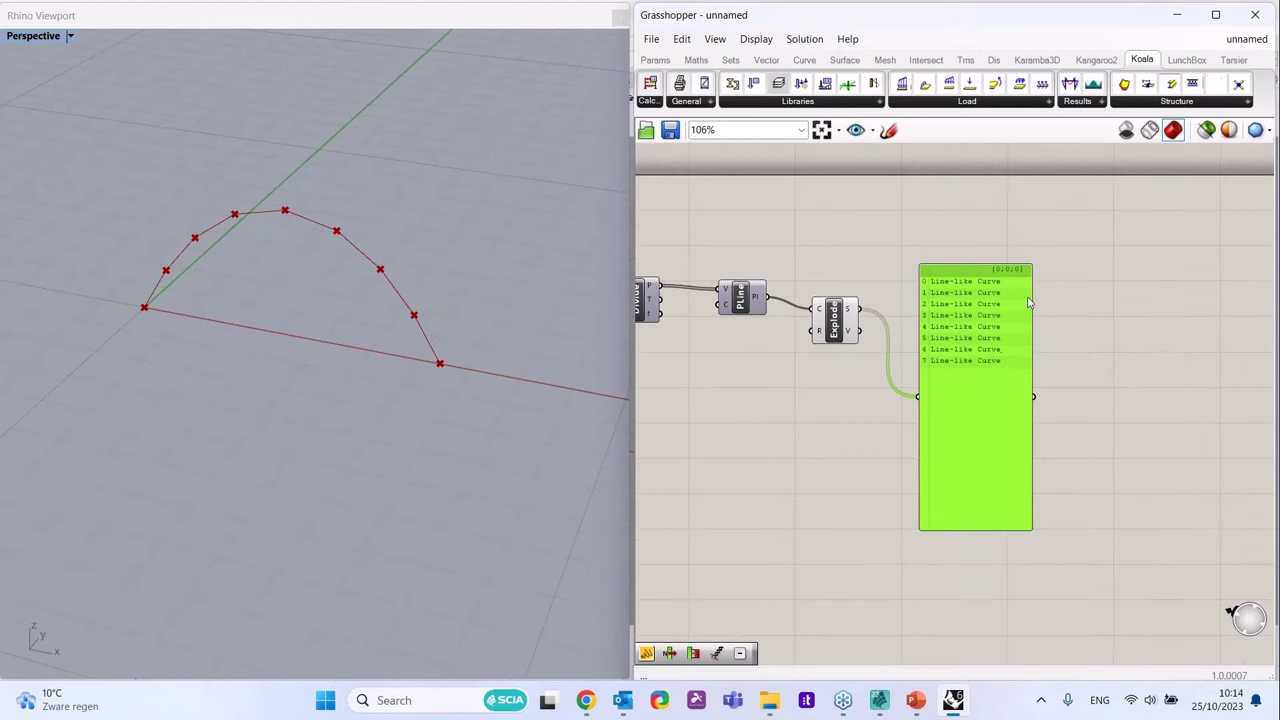
key("Delete")
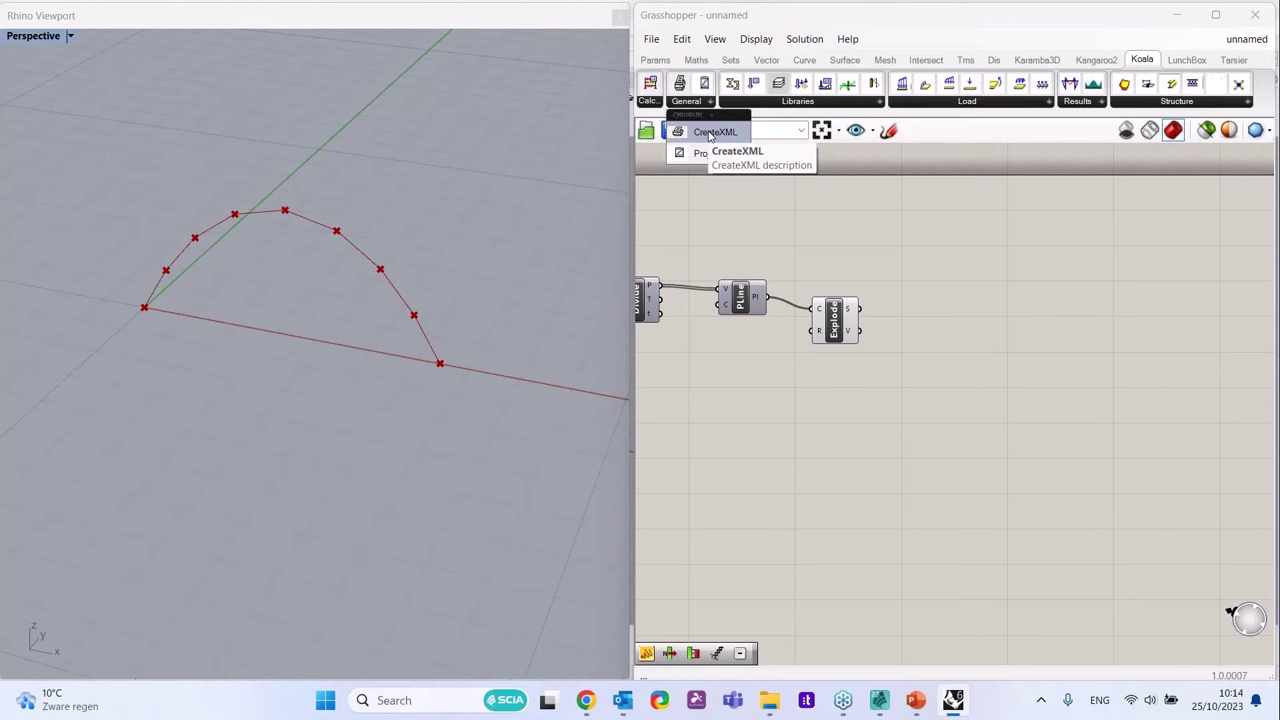
- Add Koala's CreateXML component to the canvas and place it well beyond the Explode component
left_click(709, 136)
left_click(1050, 258)
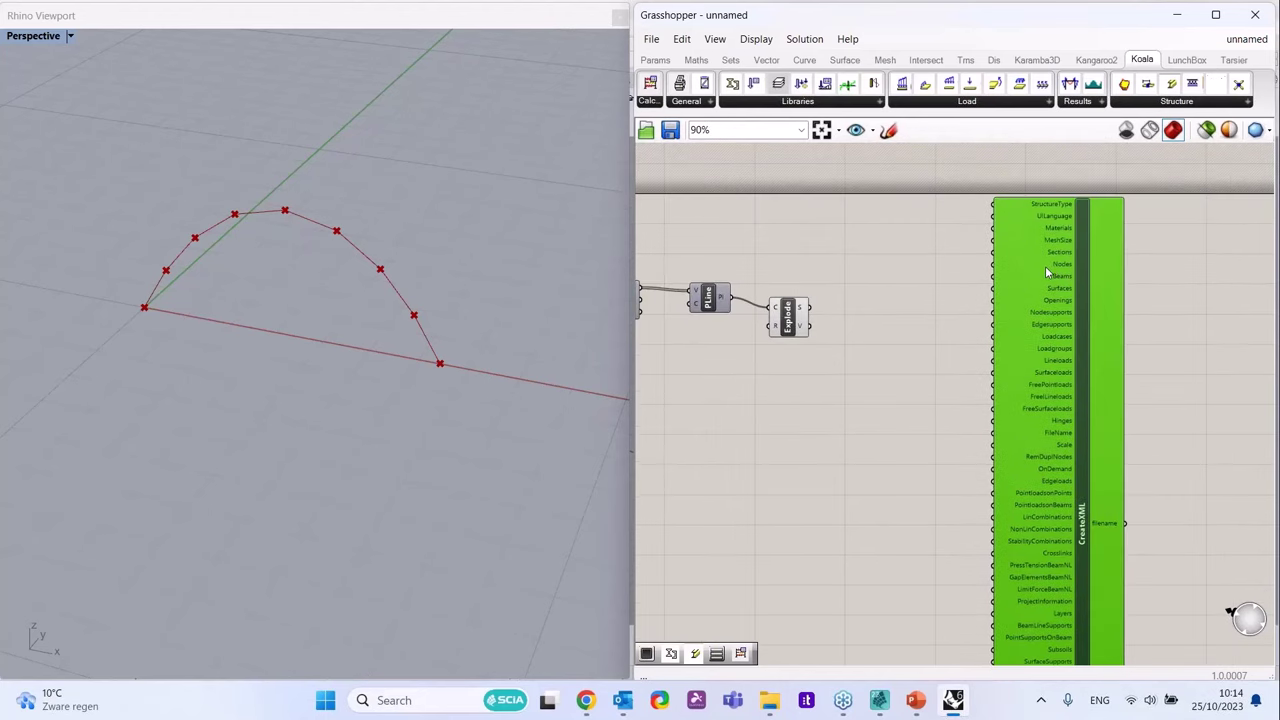
left_click_drag(997, 323, 1050, 369)
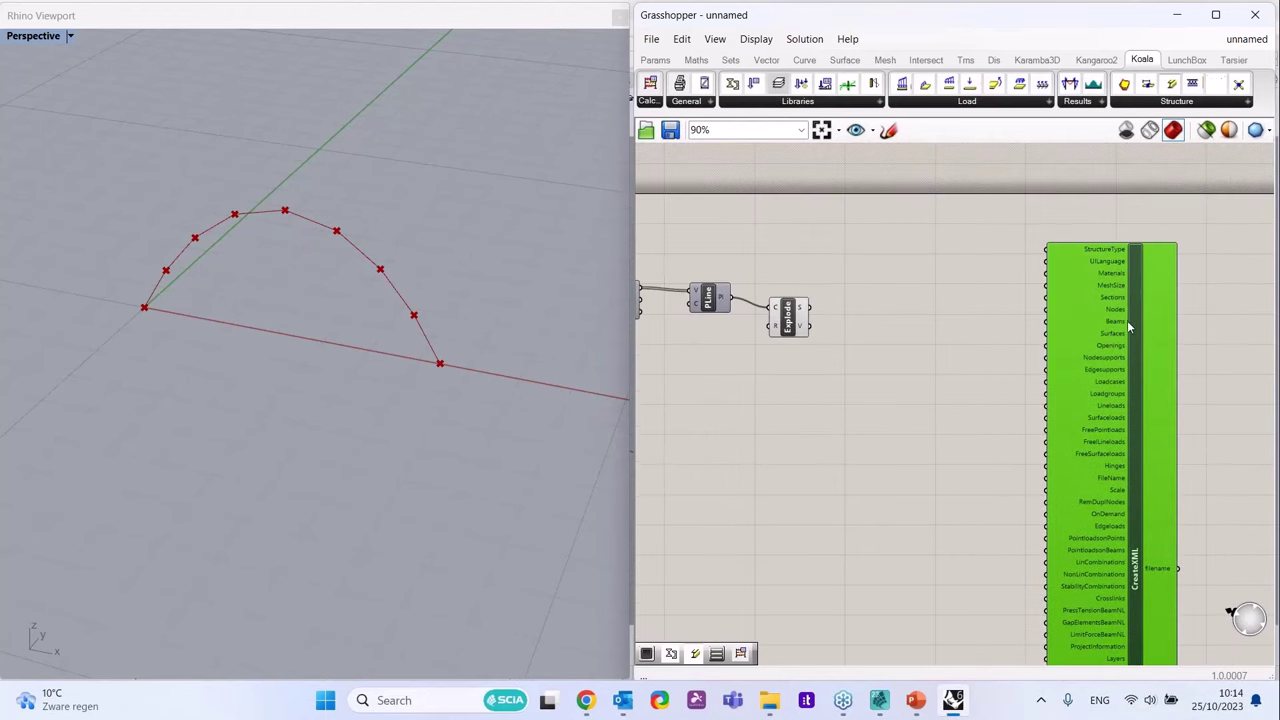
left_click(891, 243)
scroll(903, 240, "up", 2)
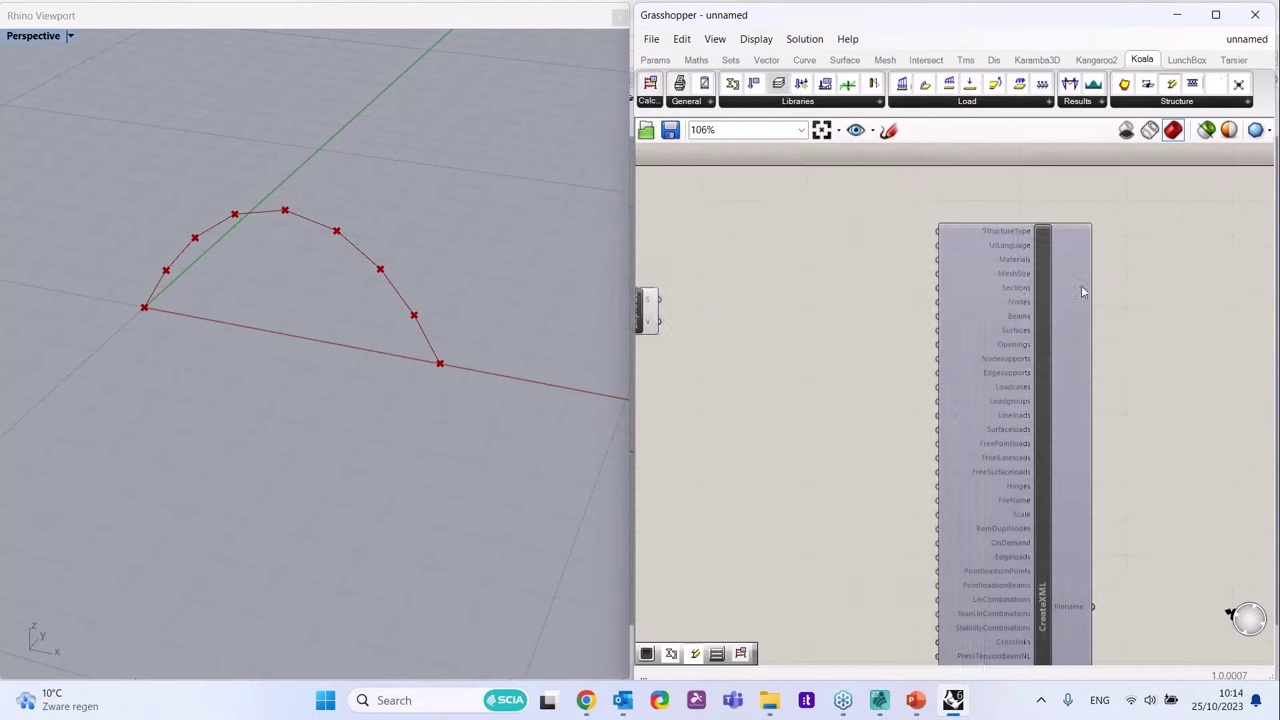
- Add a Value List between Explode and CreateXML and switch its display to Check List
mouse_move(1018, 265)
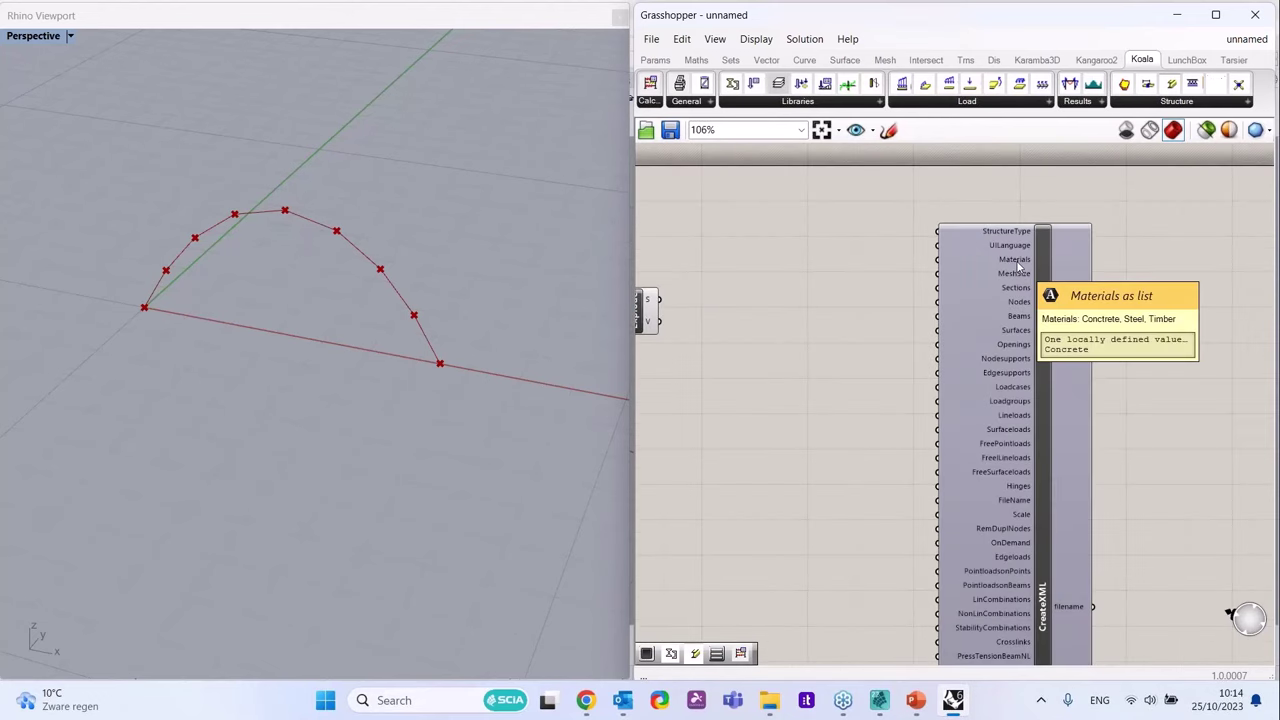
double_click(798, 316)
type("value")
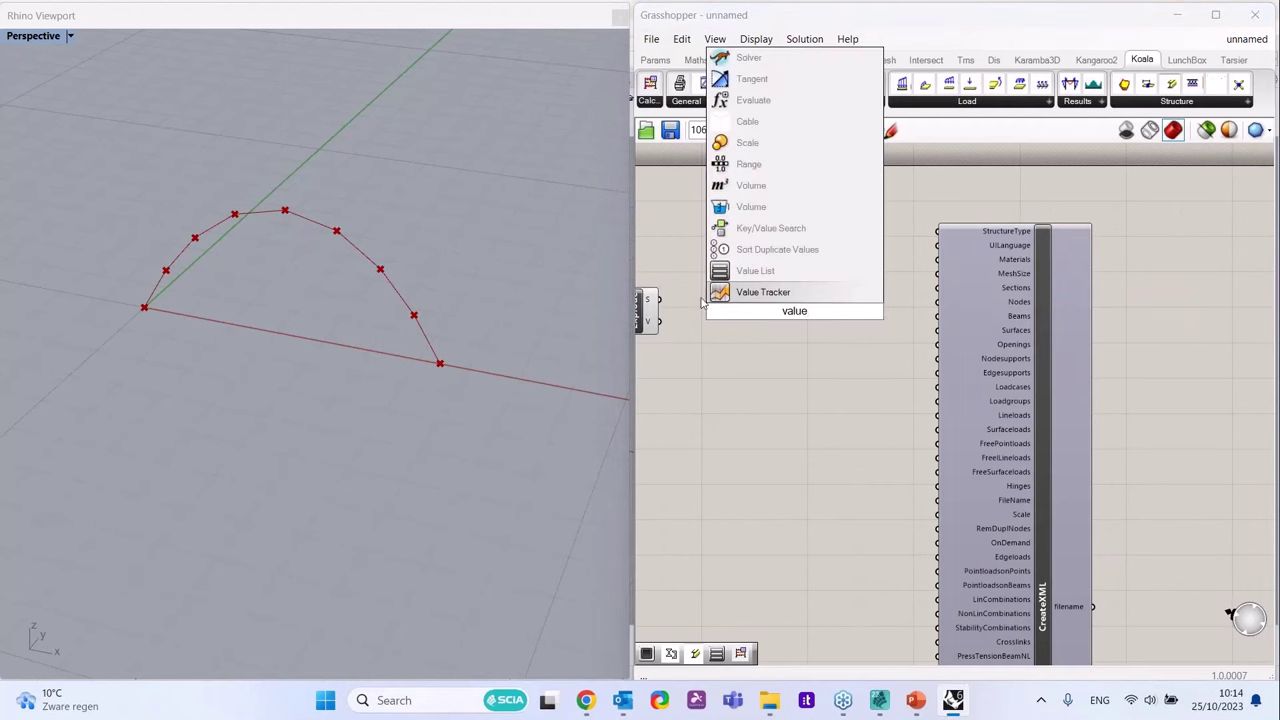
left_click(742, 277)
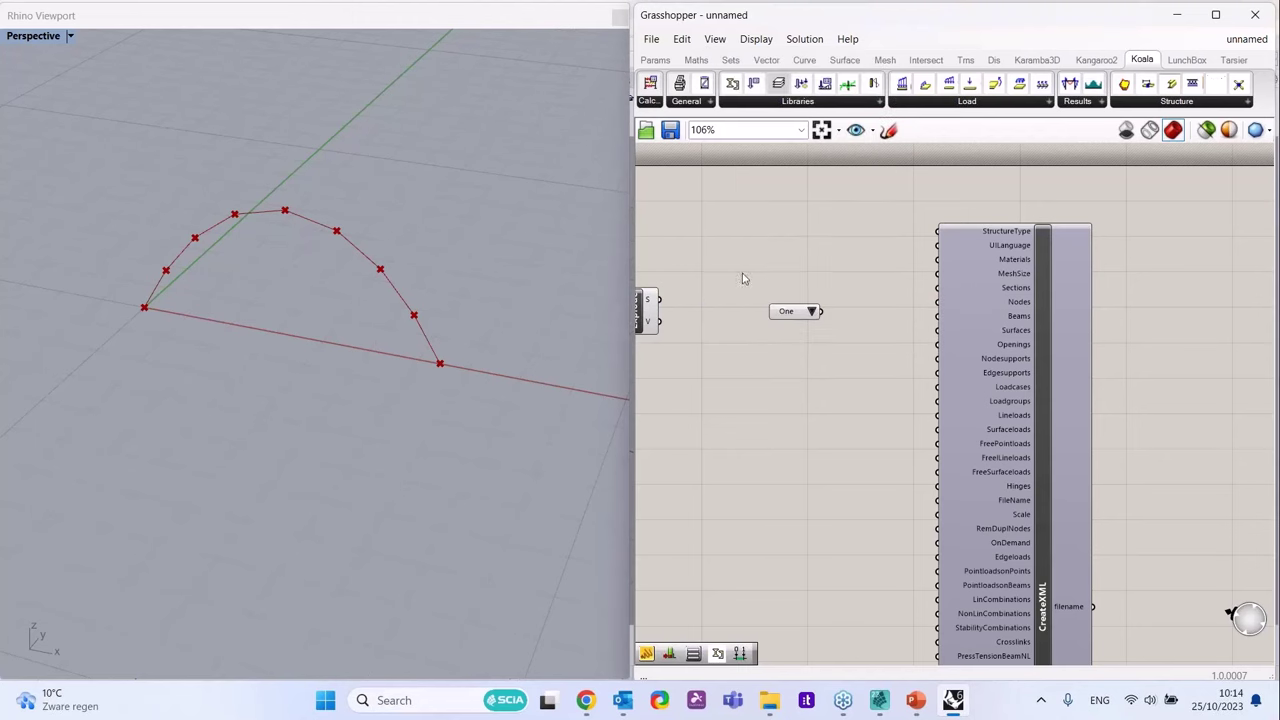
right_click(797, 313)
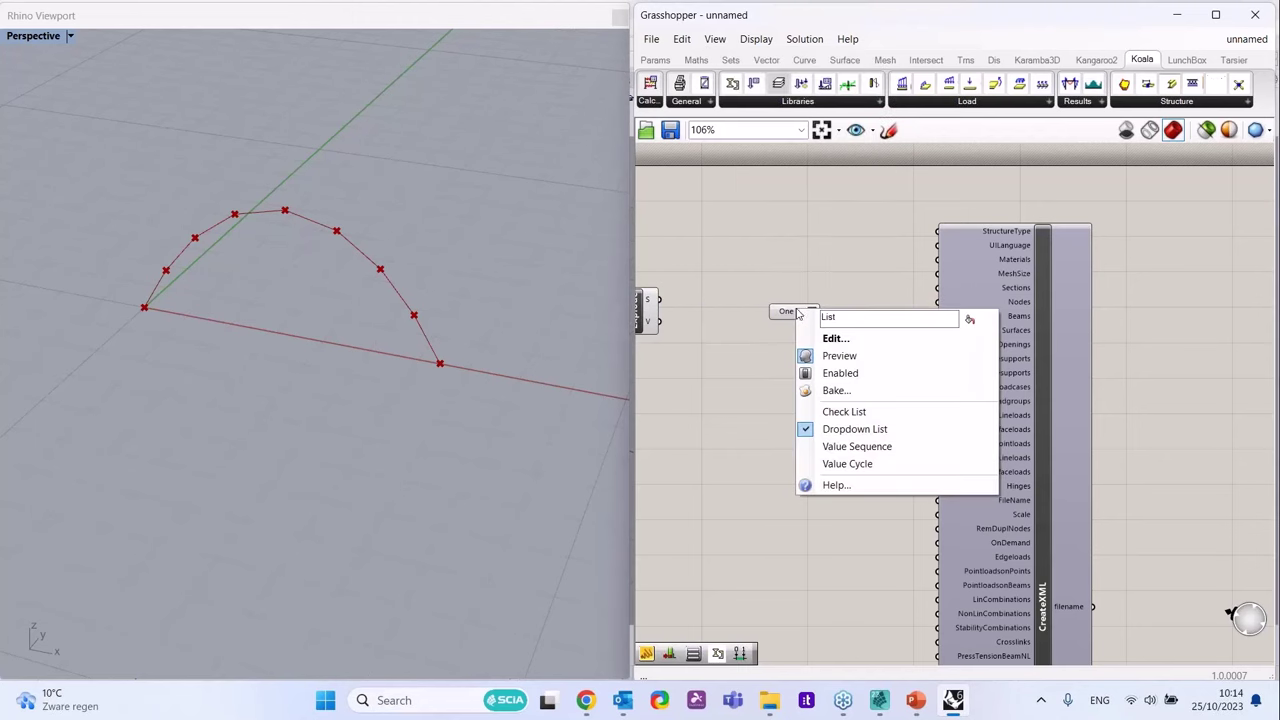
left_click(845, 413)
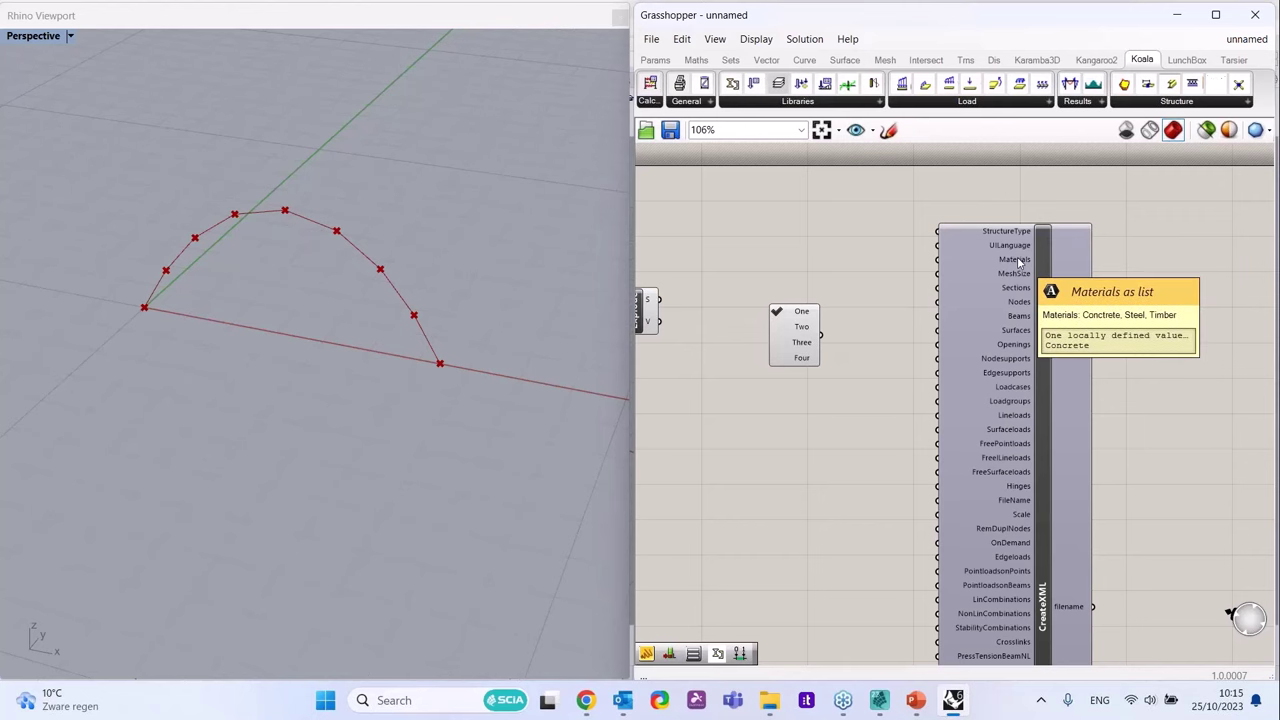
- Edit the Value List's constants and redefine the first entry as Concrete = "Concrete"
scroll(1000, 288, "down", 1)
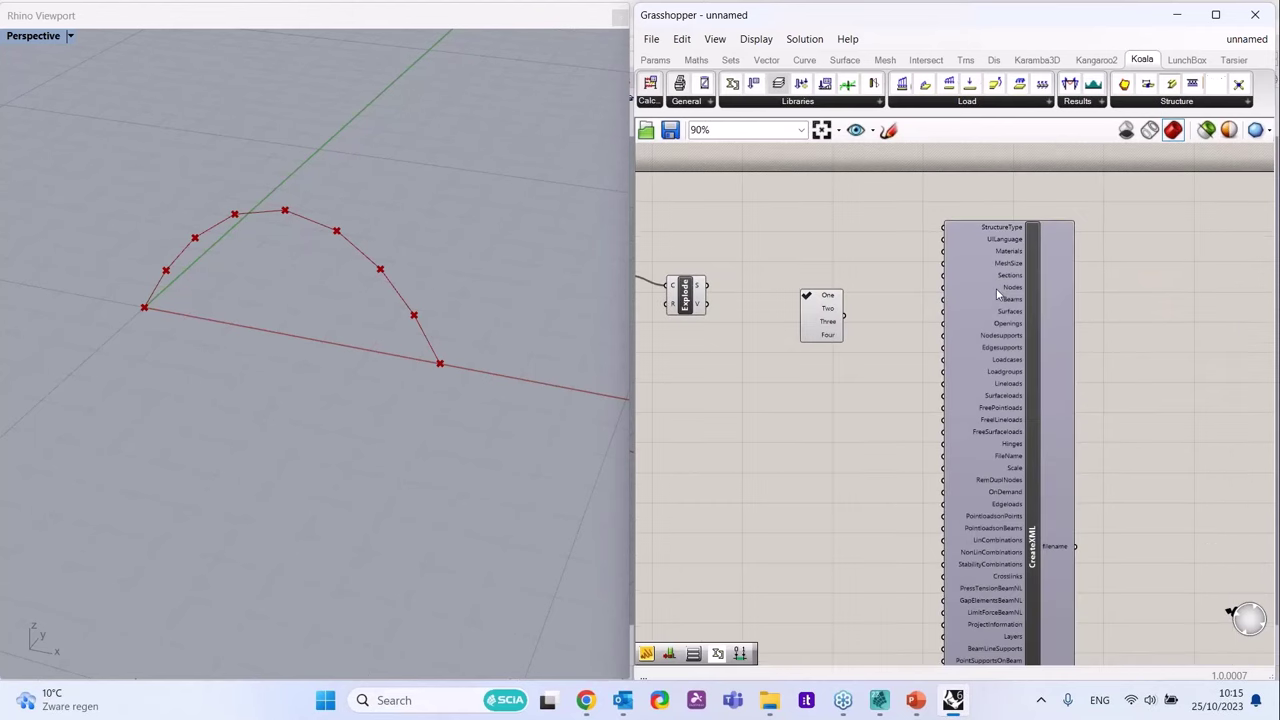
scroll(1006, 283, "up", 1)
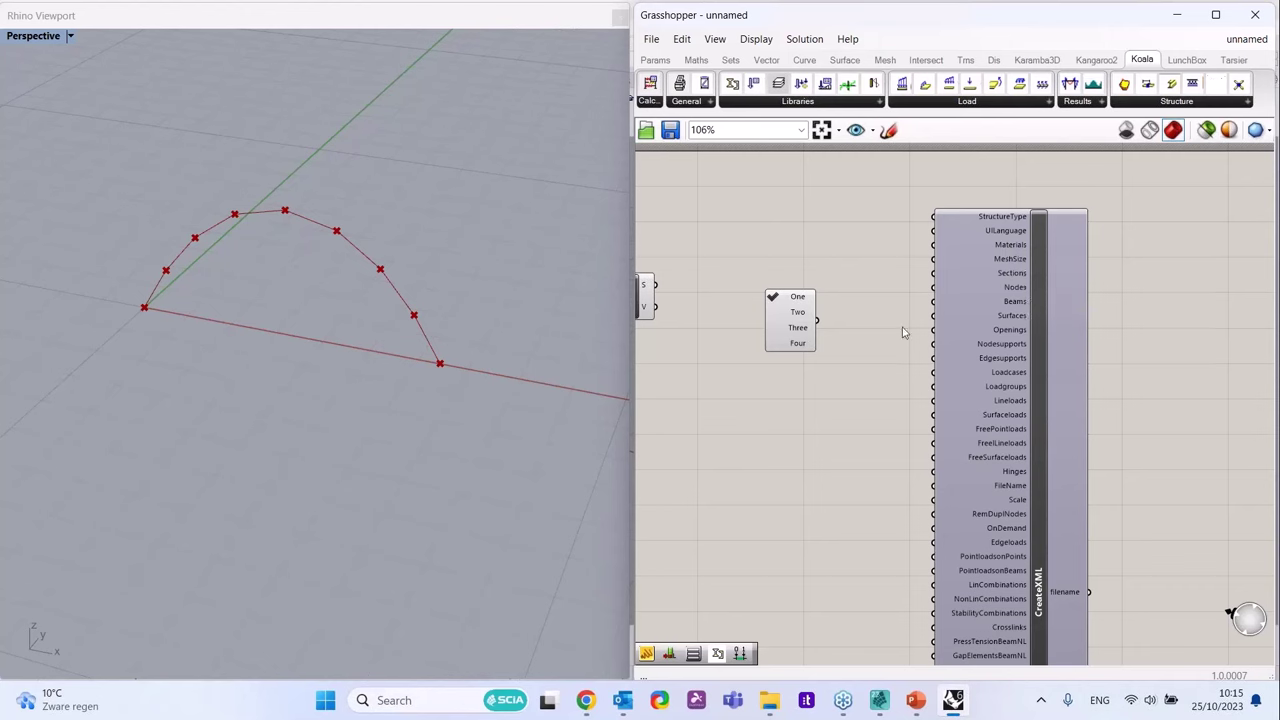
right_click(788, 327)
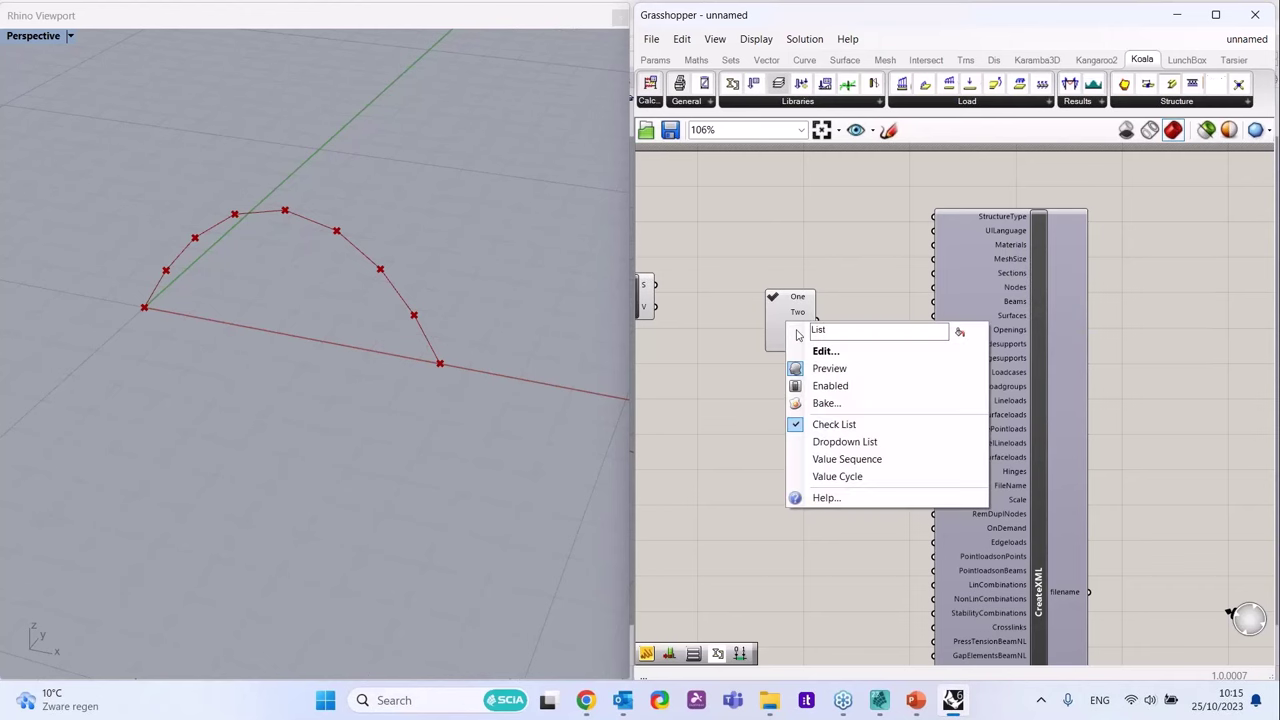
left_click(822, 350)
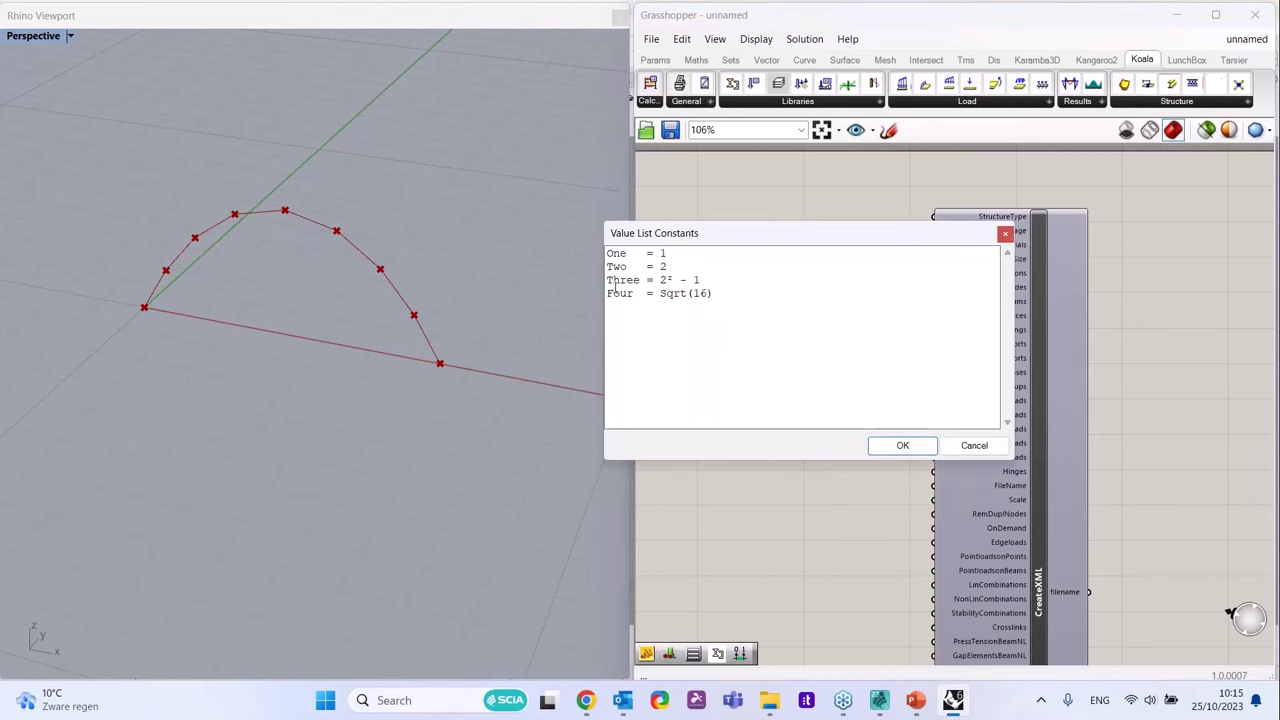
double_click(626, 252)
type("Concfe")
key("BackSpace")
key("BackSpace")
type("rete")
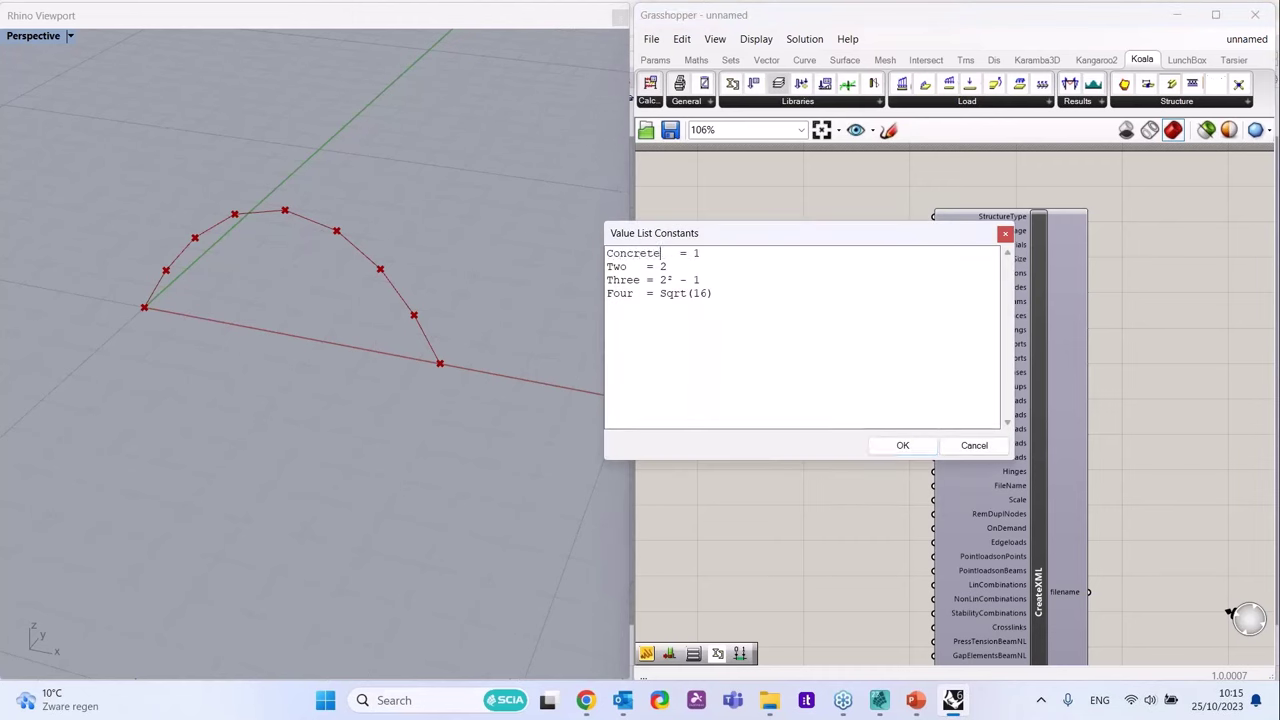
key("End")
key("BackSpace")
type("\"Concrete\"")
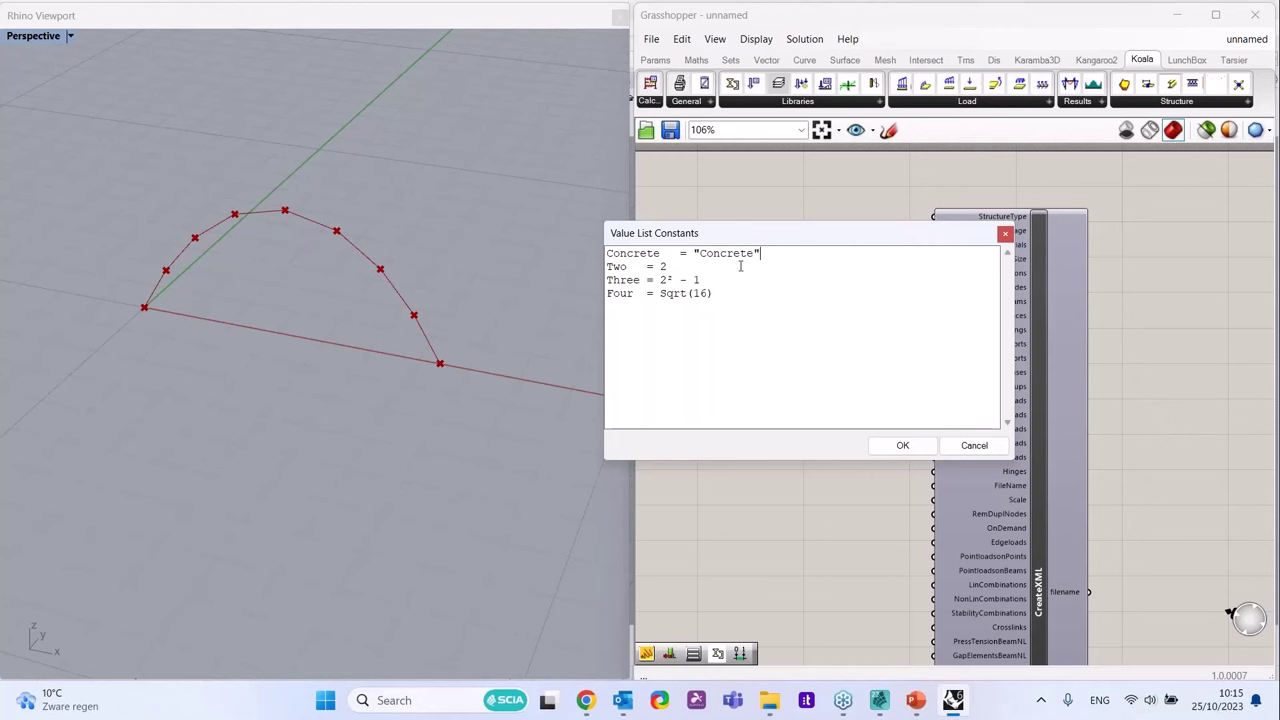
- Define the other entries as Steel = "Steel" and Timber = "Timber", removing the leftover Three and Four constants
left_click_drag(667, 267, 576, 268)
type("Steel = \"Steel\"")
key("Return")
type("Timb")
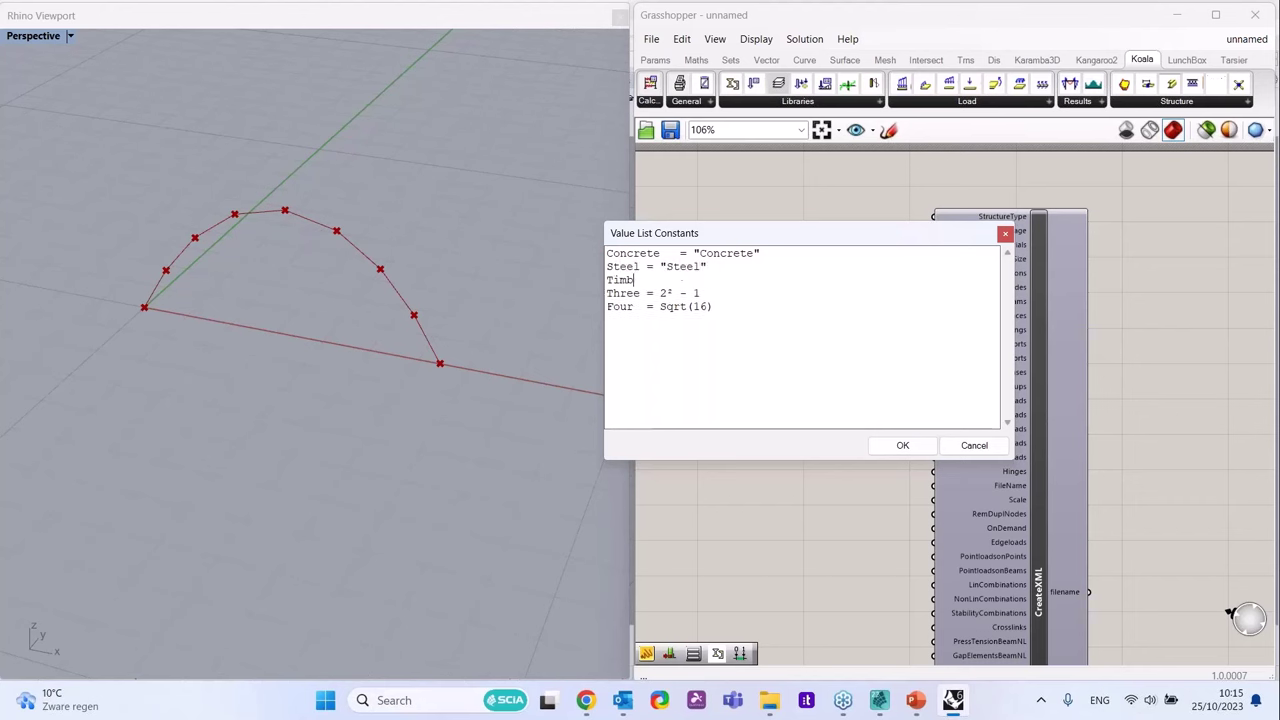
type("er = \"Timber\"")
key("ctrl+shift+End")
key("Delete")
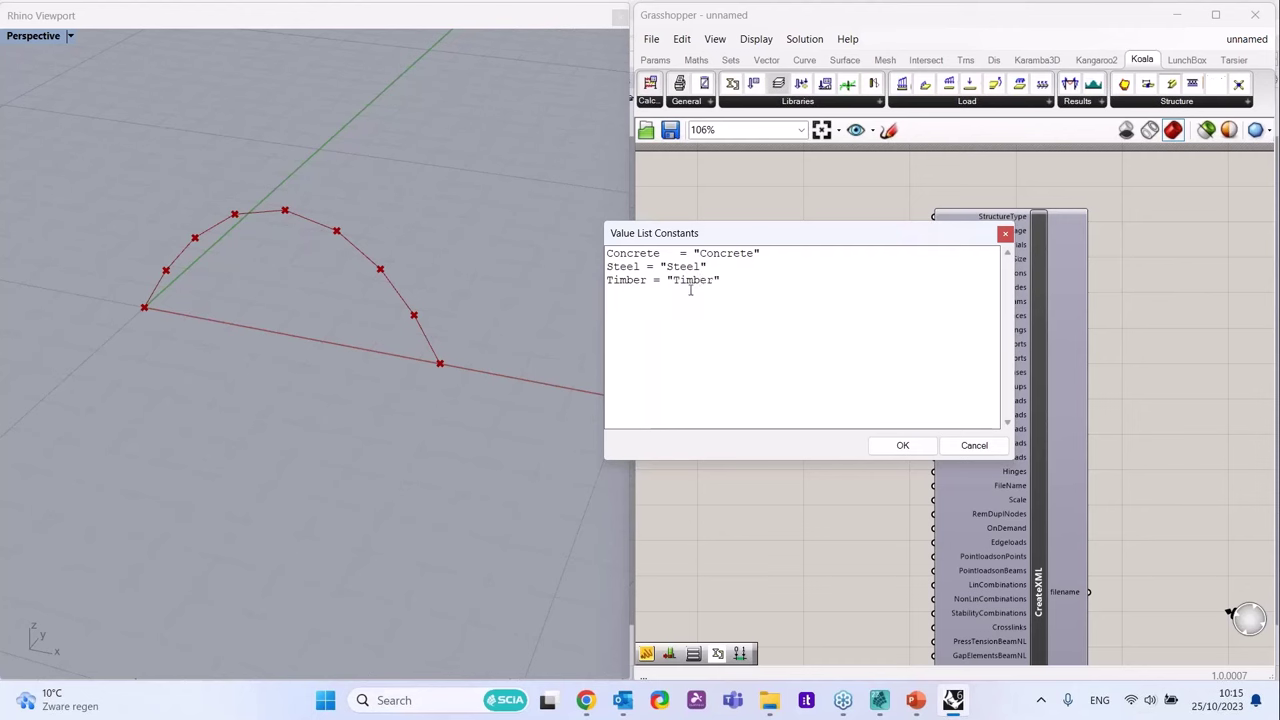
left_click(903, 445)
- Connect the Value List to CreateXML's Materials input and check Steel in addition to Concrete, leaving Timber unchecked
left_click_drag(835, 315, 930, 245)
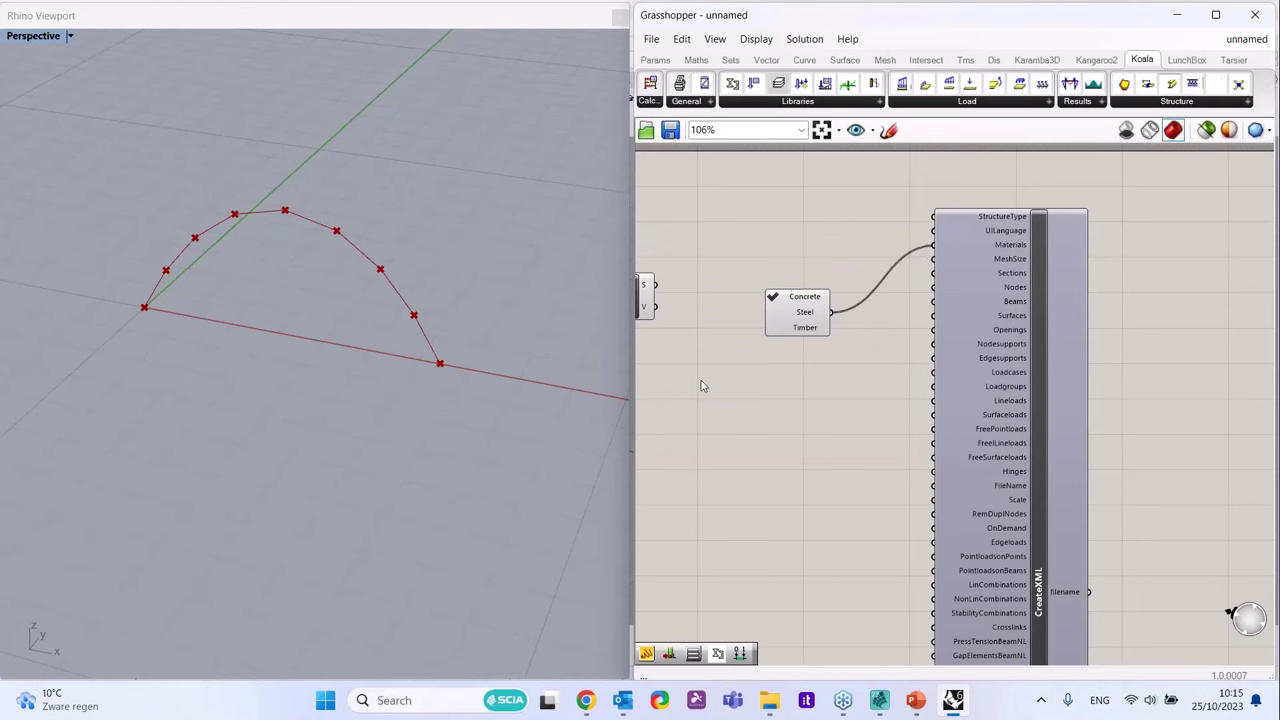
left_click(772, 313)
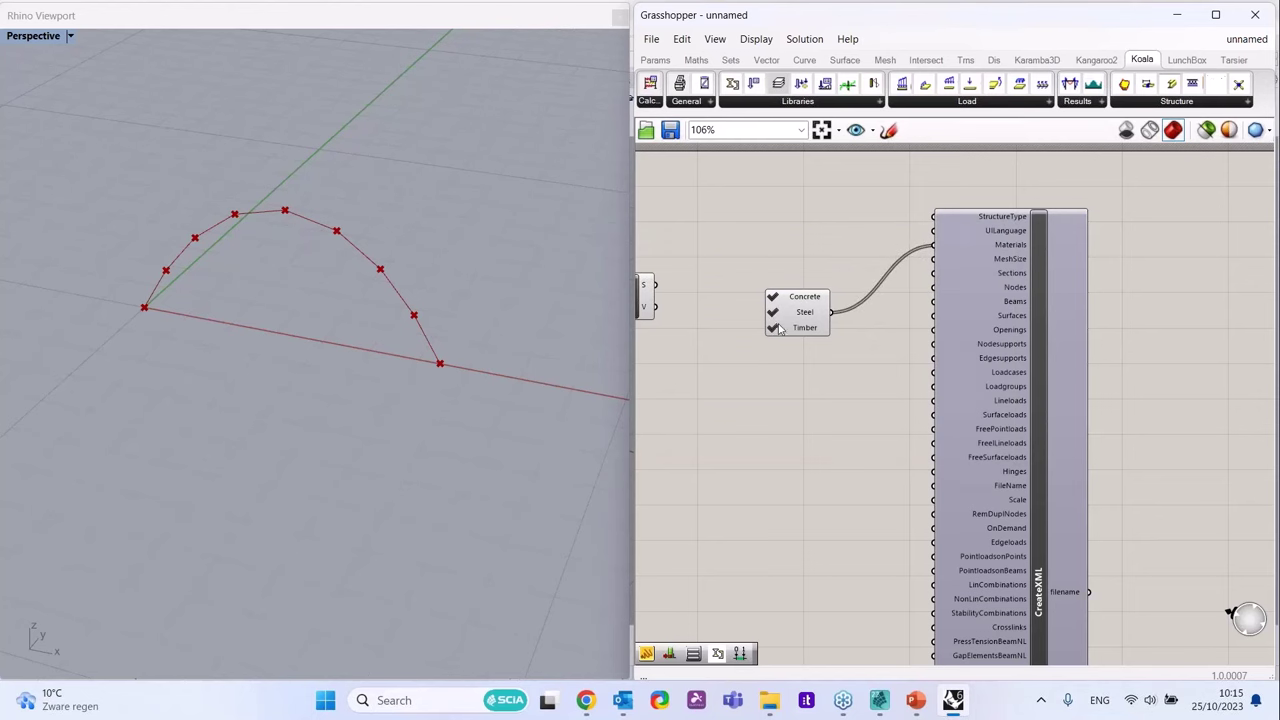
left_click(775, 313)
left_click(775, 313)
mouse_move(940, 307)
mouse_move(784, 707)
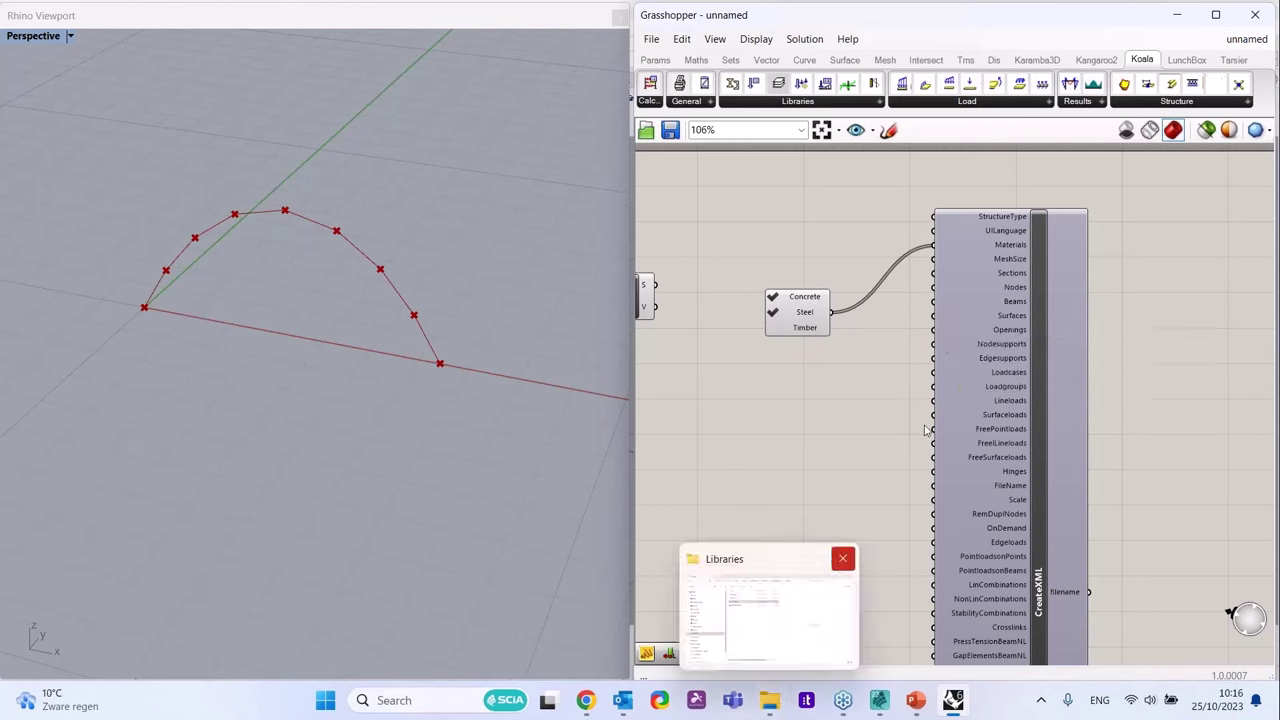
mouse_move(944, 388)
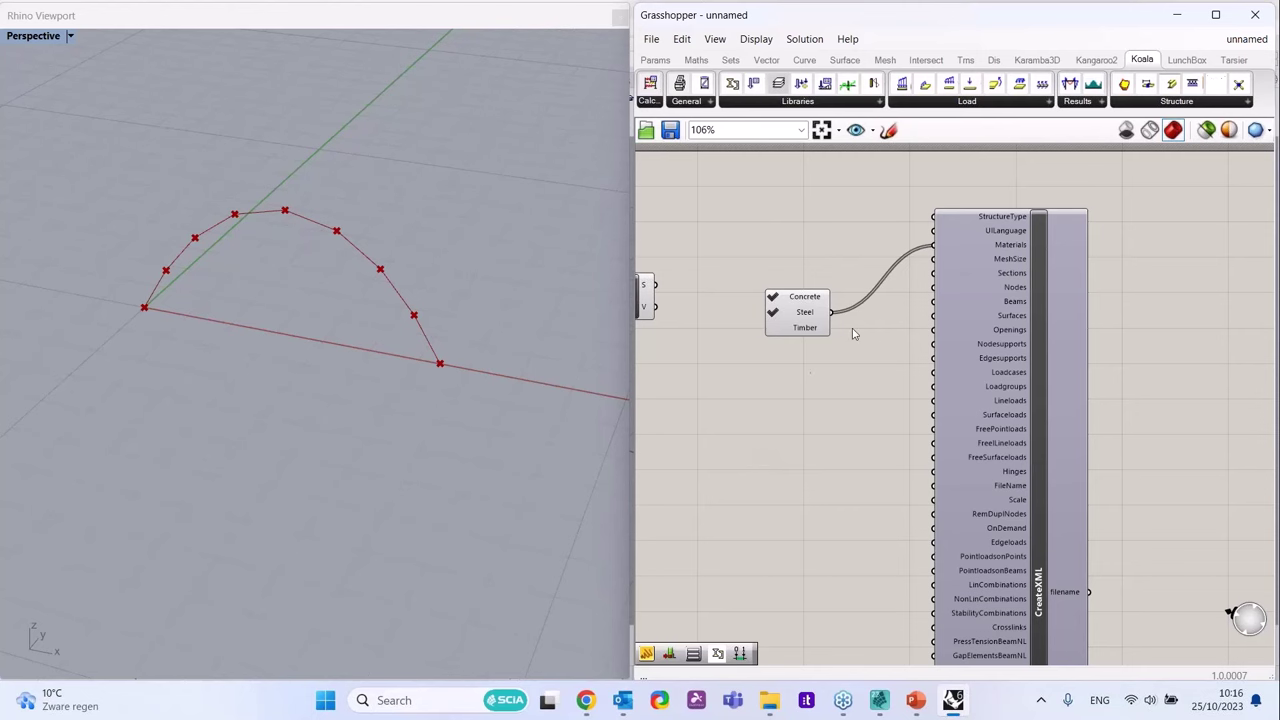
- Move the materials list up level with the Materials input and place Koala's Cross_Sections component below it
scroll(891, 314, "down", 1)
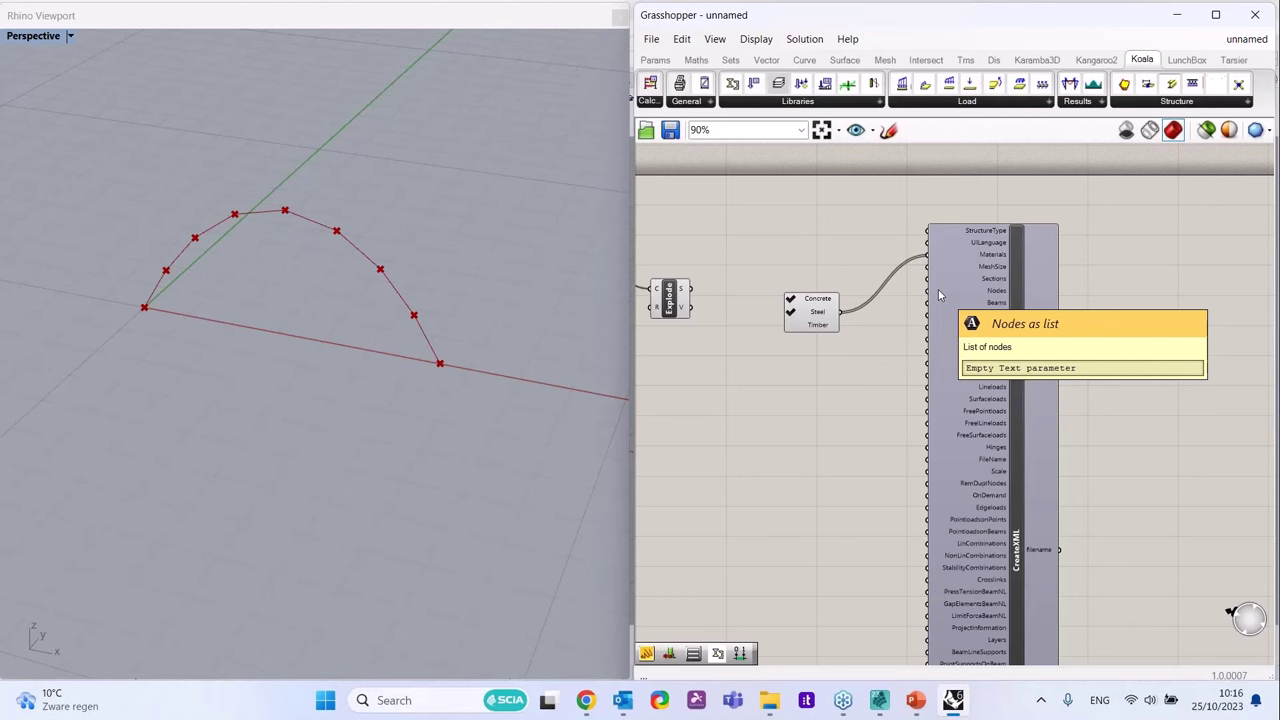
left_click_drag(826, 313, 821, 259)
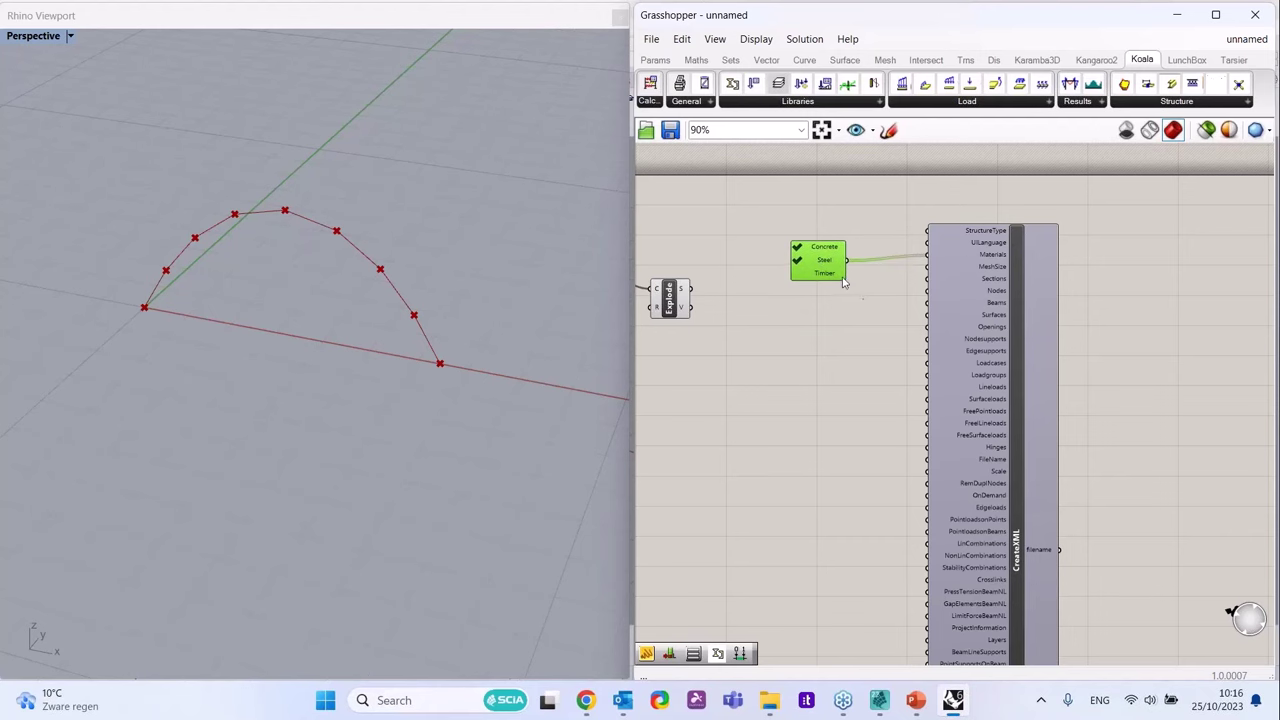
scroll(1029, 313, "down", 1)
scroll(1012, 304, "up", 2)
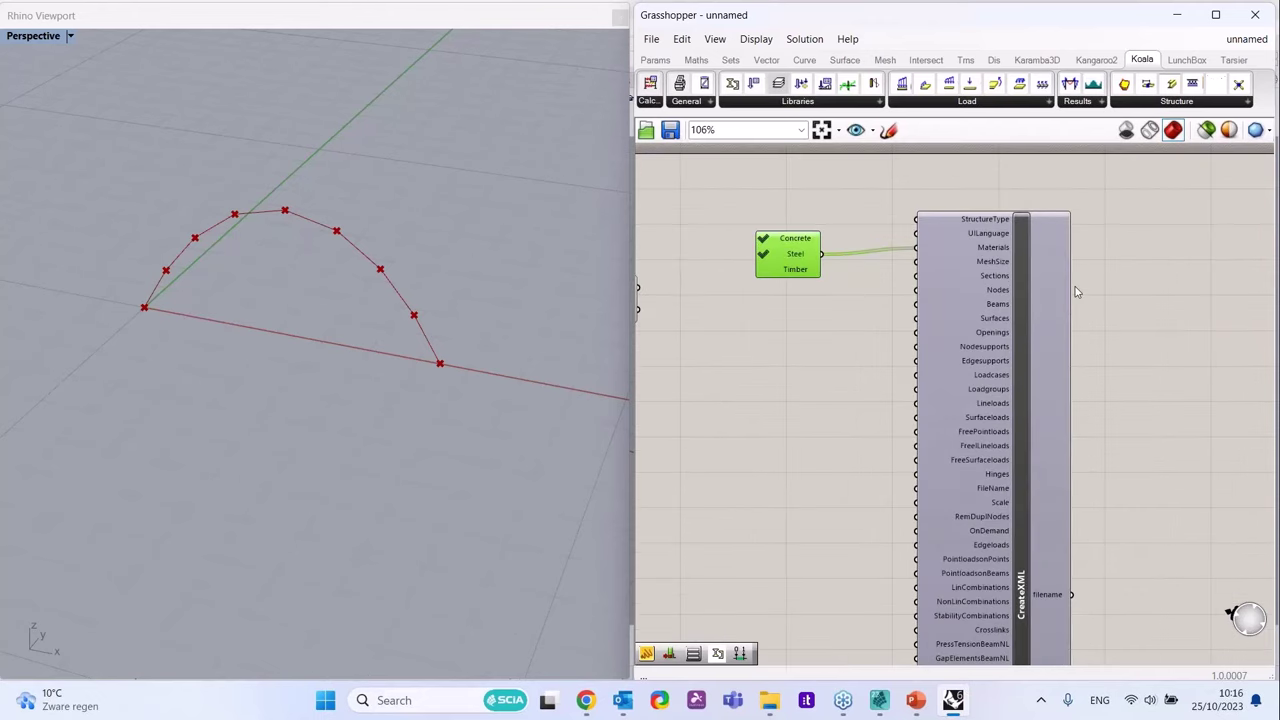
mouse_move(997, 282)
left_click(842, 103)
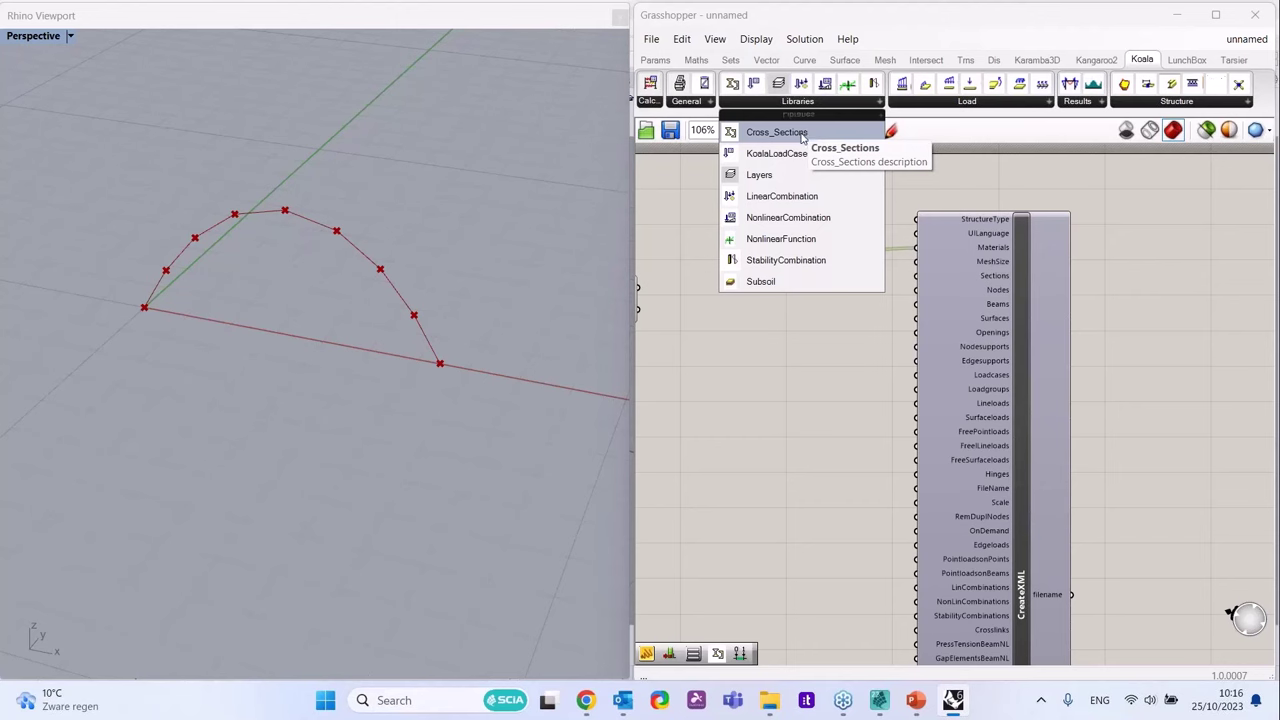
left_click_drag(806, 135, 803, 365)
scroll(1106, 287, "down", 2)
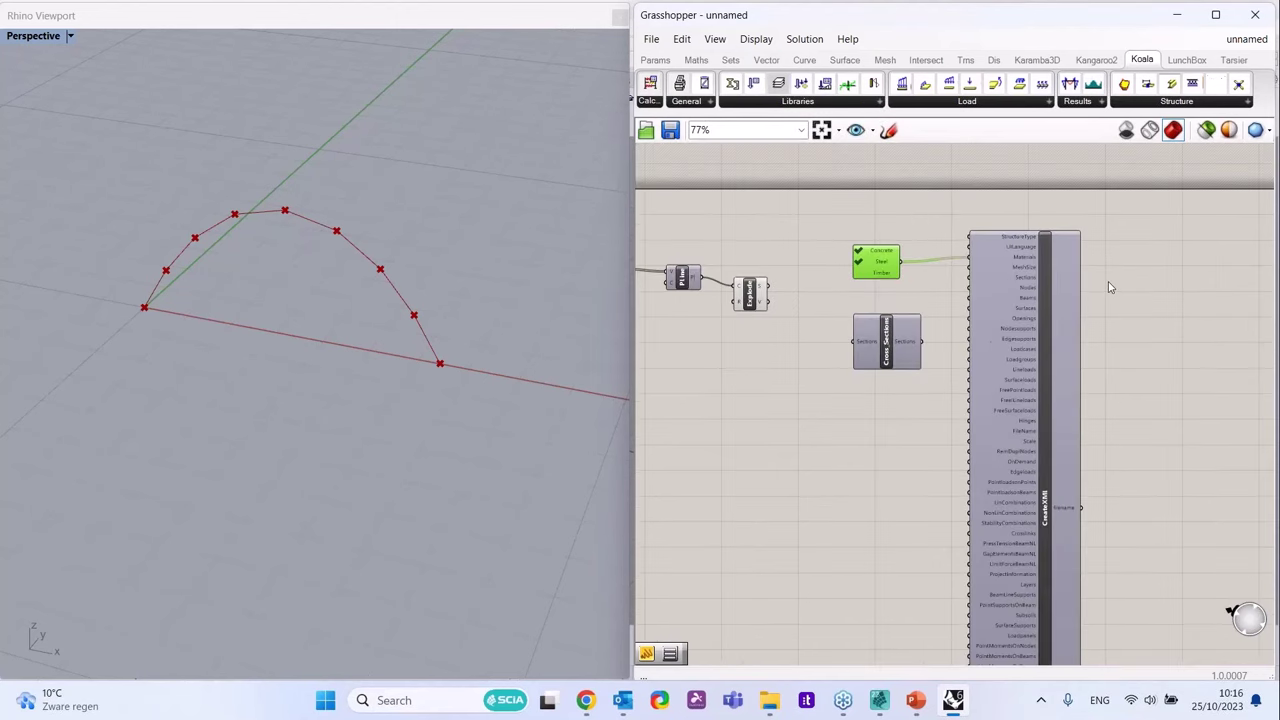
left_click(888, 334)
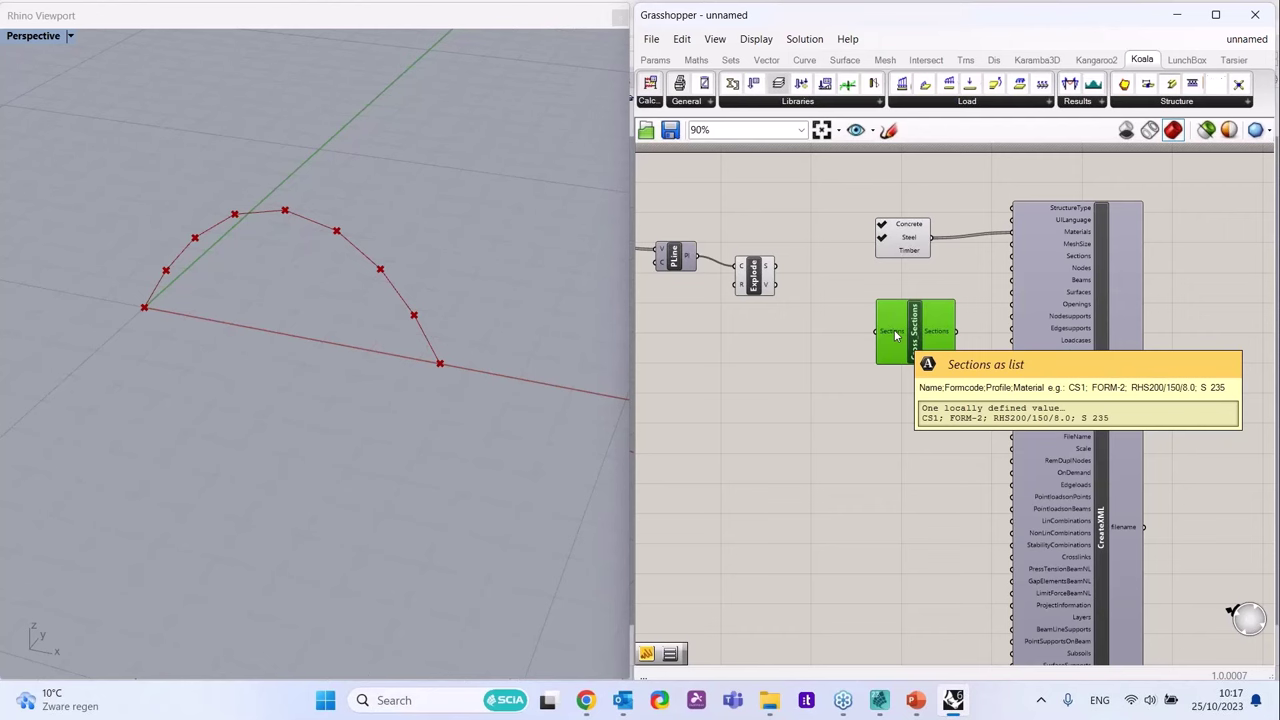
- Switch to Chrome, open the SCIA Engineer help site in the empty tab and search it for "formcode"
left_click(586, 700)
left_click(222, 13)
type("hel")
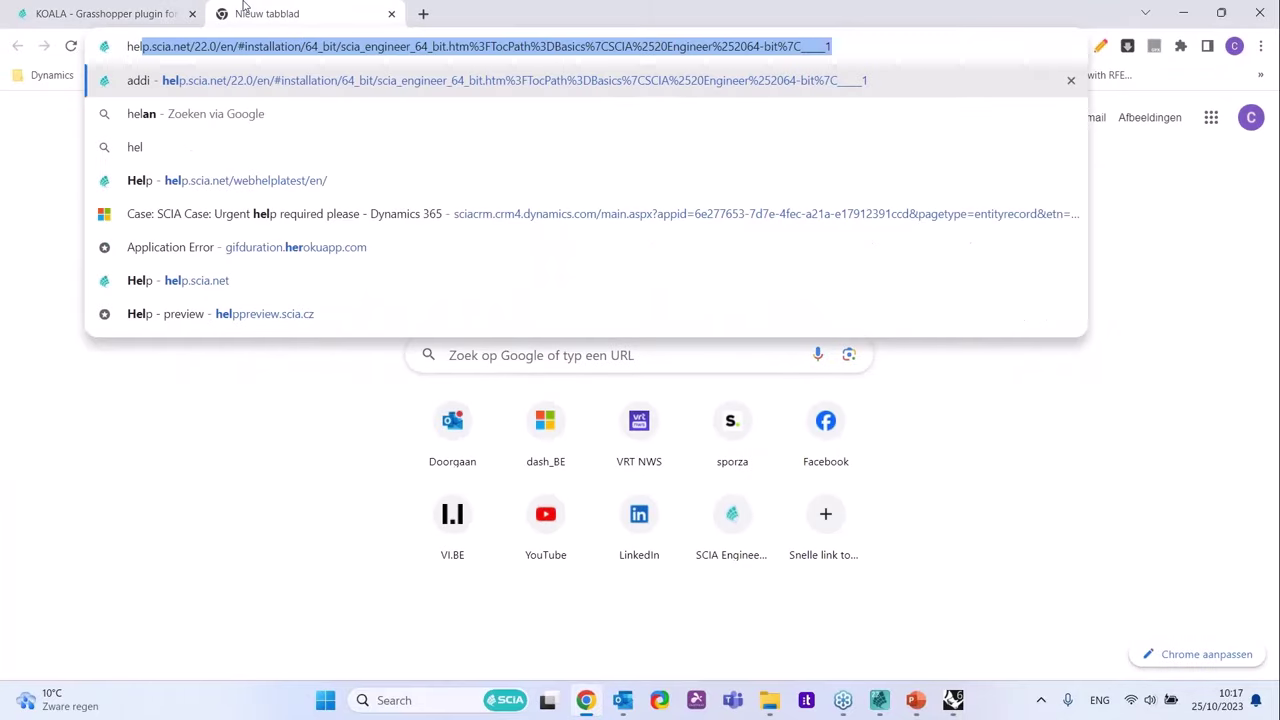
key("Return")
left_click(1186, 97)
type("f")
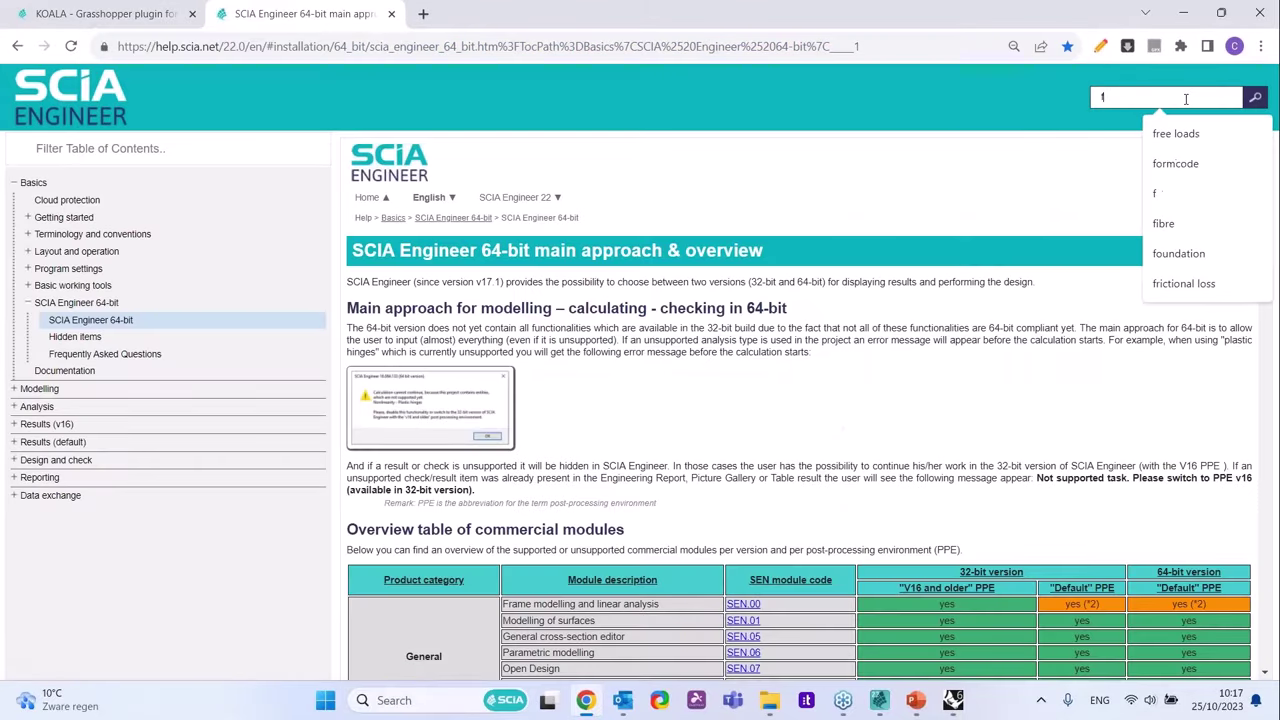
type("ormcode")
key("Return")
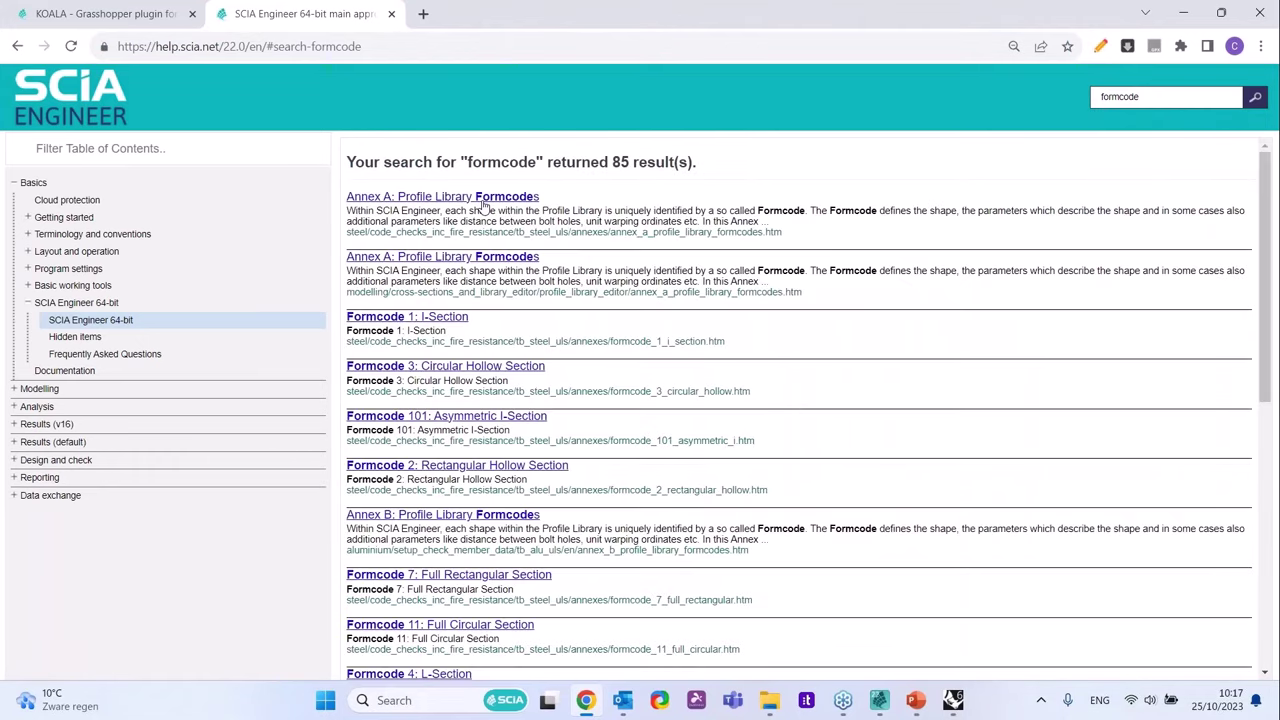
- Open Annex A: Profile Library Formcodes and examine the list of section formcodes
left_click(482, 199)
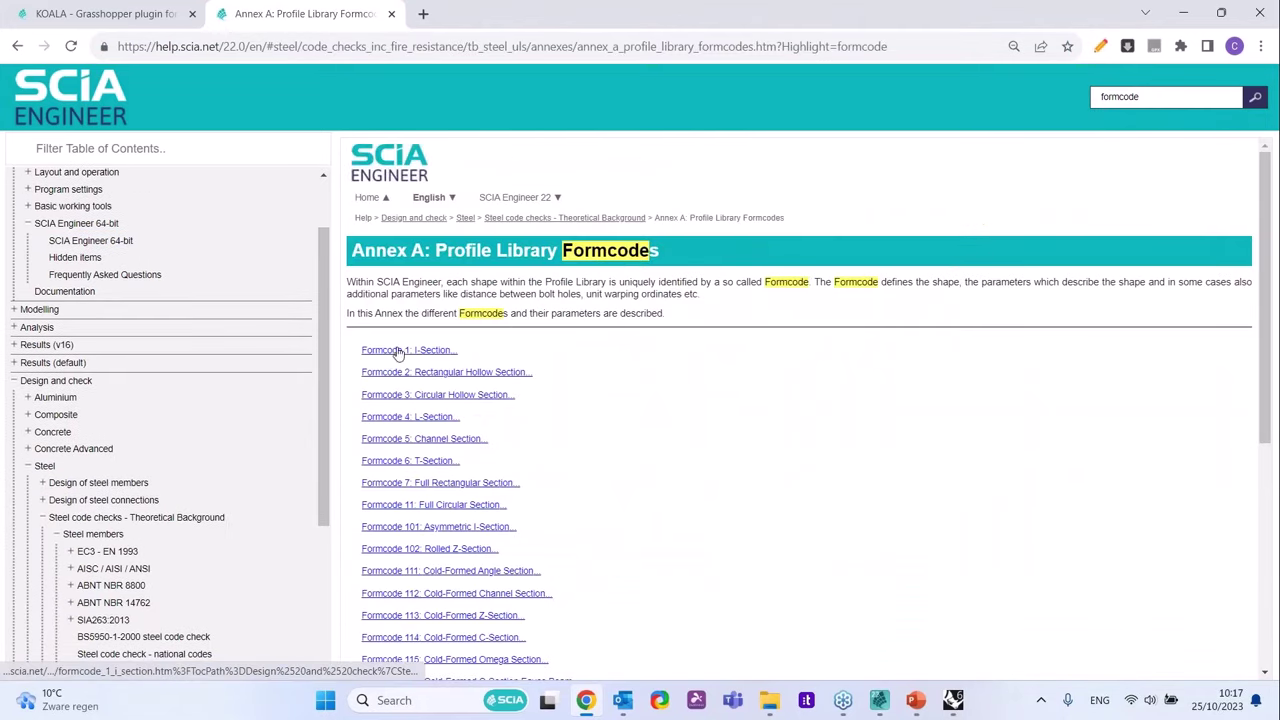
scroll(444, 281, "down", 1)
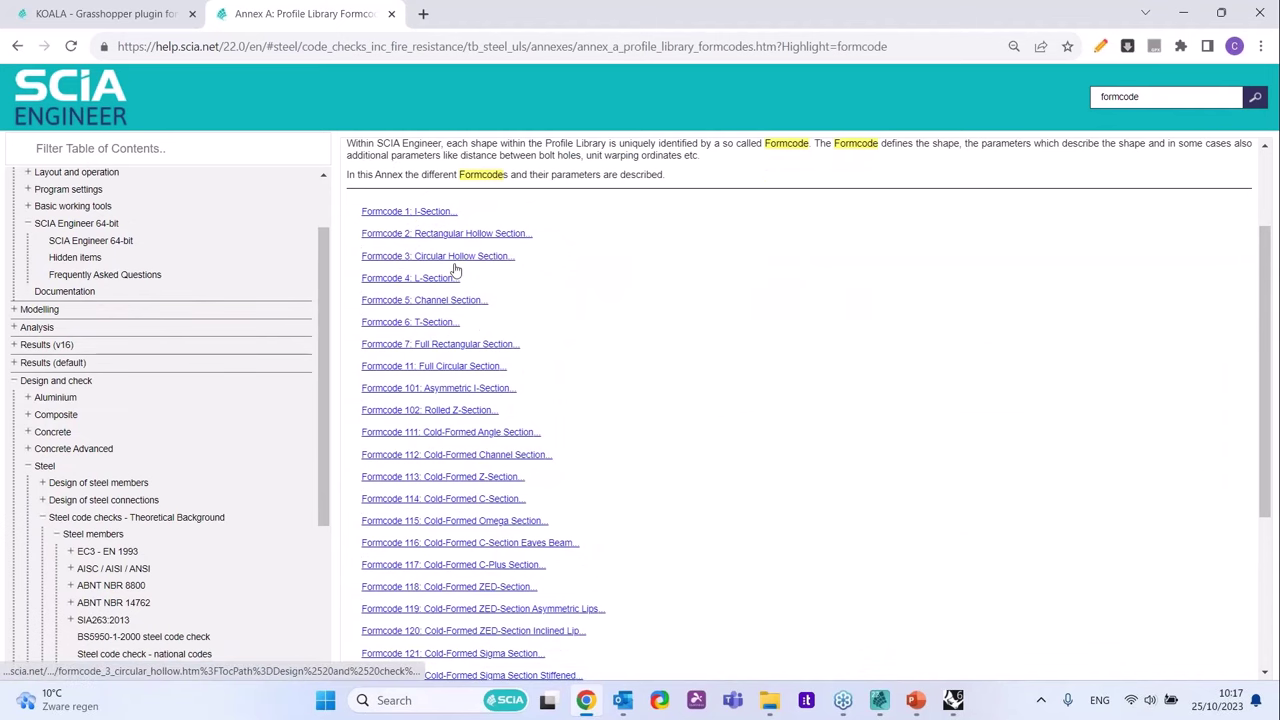
scroll(427, 307, "up", 1)
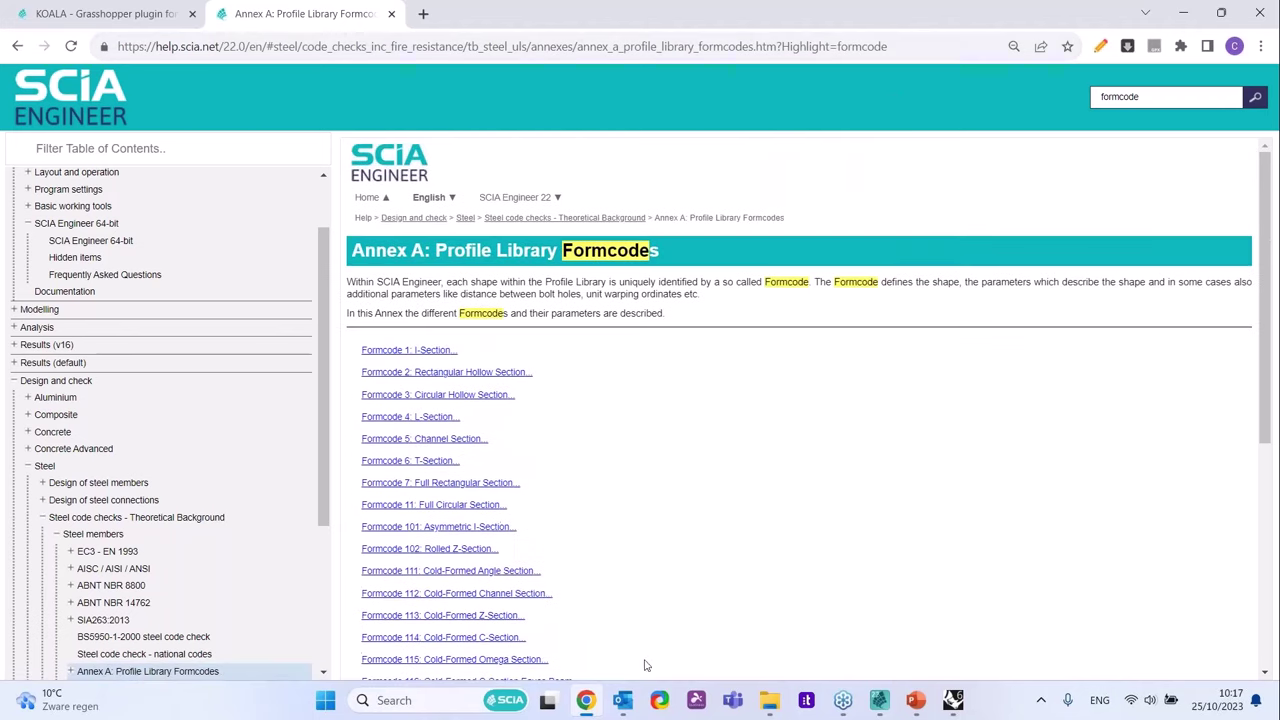
- Switch back to Grasshopper and add an empty panel below the Explode component
left_click(953, 699)
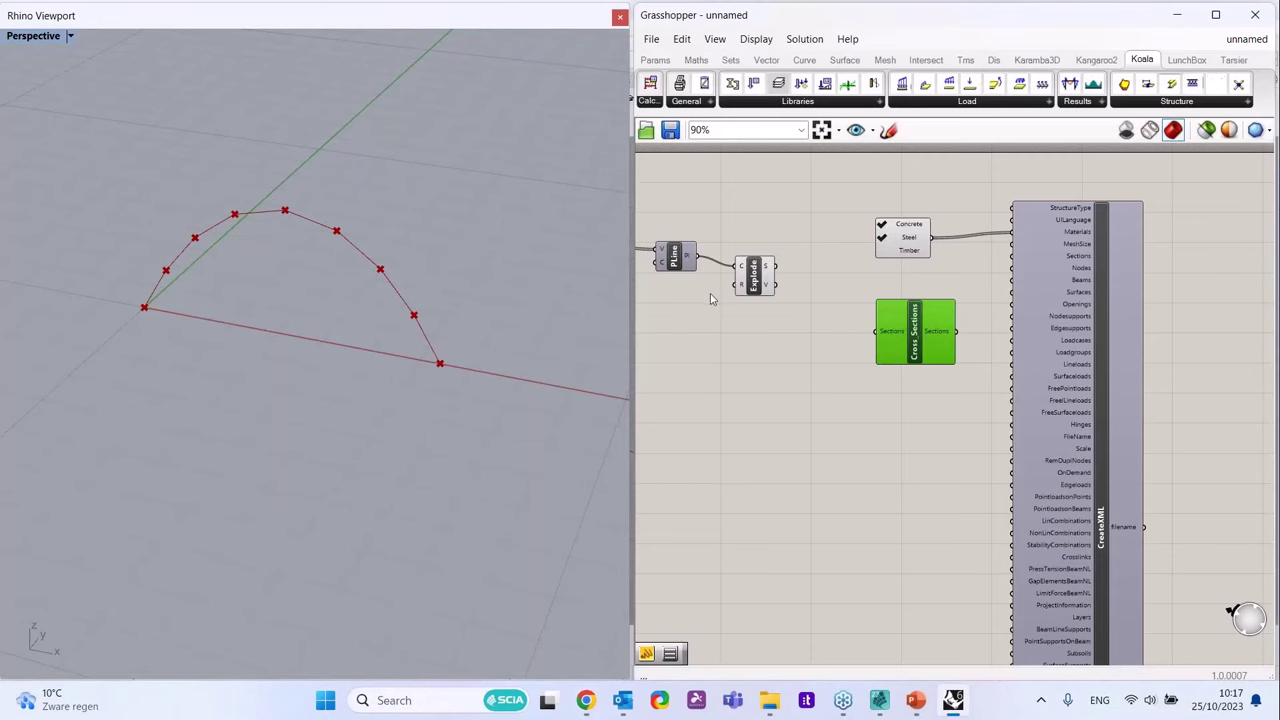
scroll(800, 390, "up", 1)
double_click(783, 419)
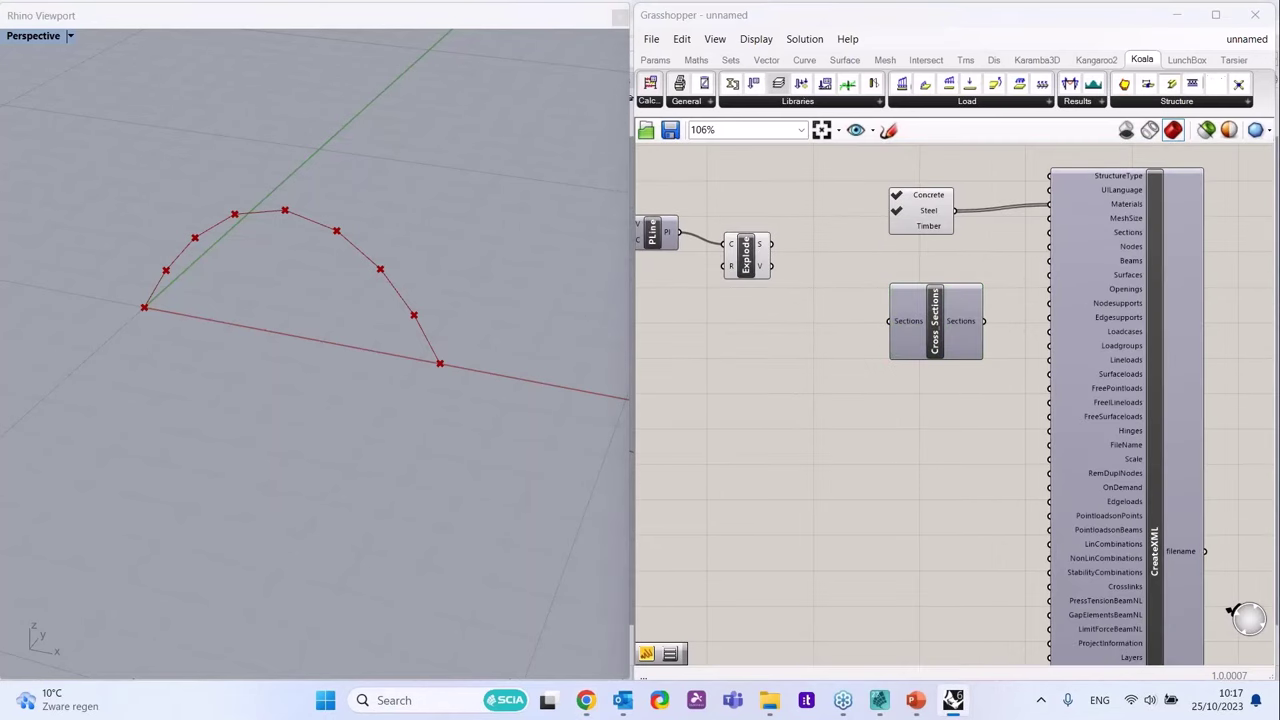
type("//")
key("Return")
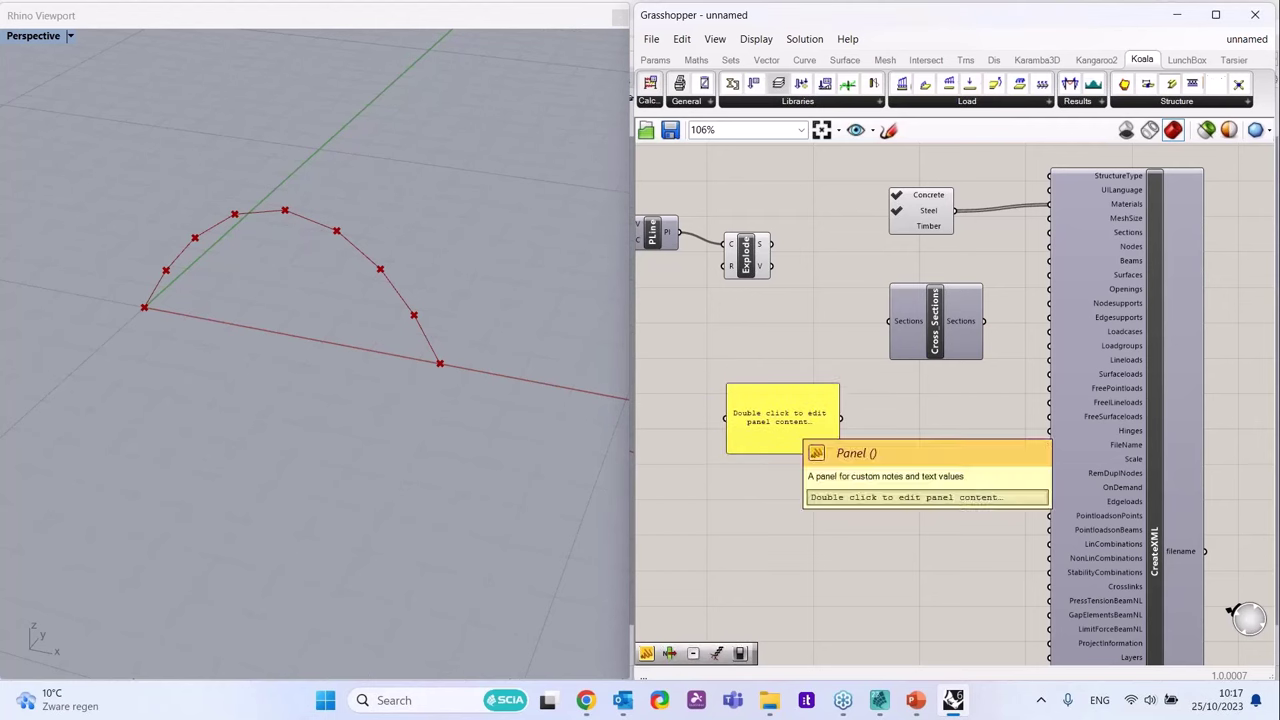
- Enter two section lines in the panel: "Arc1;FORM-1;HEB100;S 235" and "Arc2;FORM-1;HEB200; S235"
double_click(808, 400)
type("Ar")
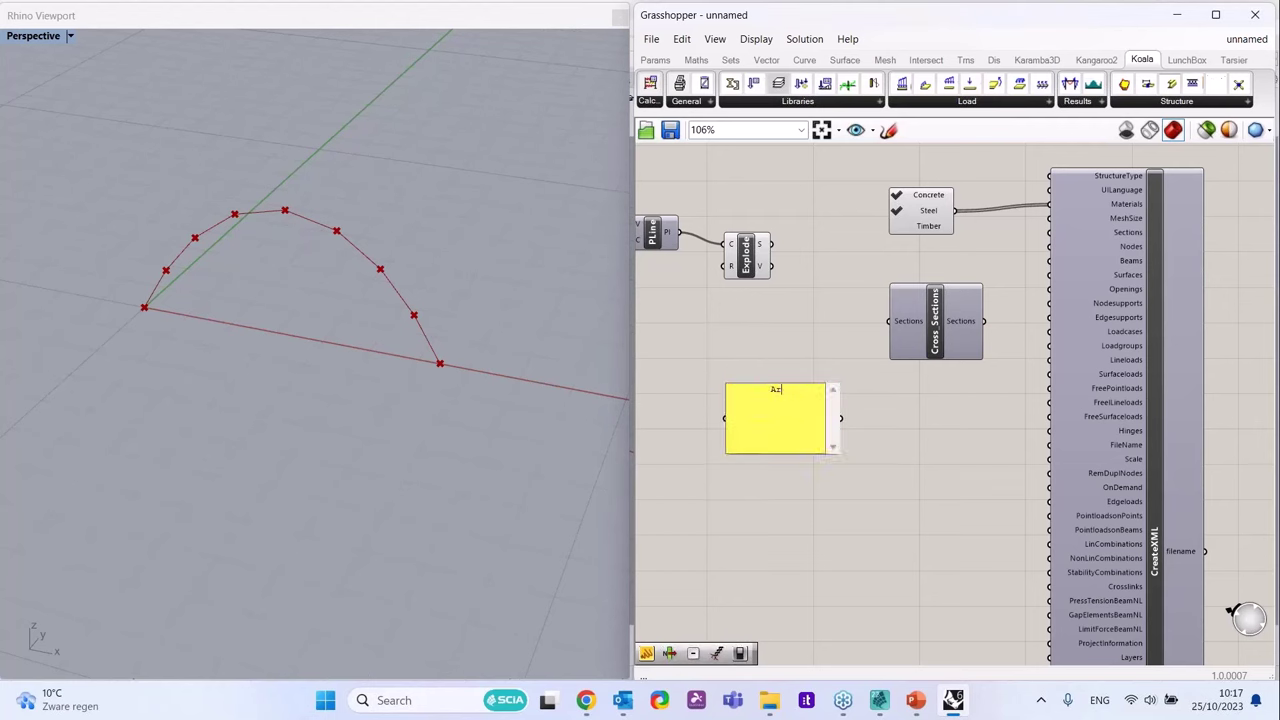
type("c1;FORM-1;")
mouse_move(915, 330)
type("HEB")
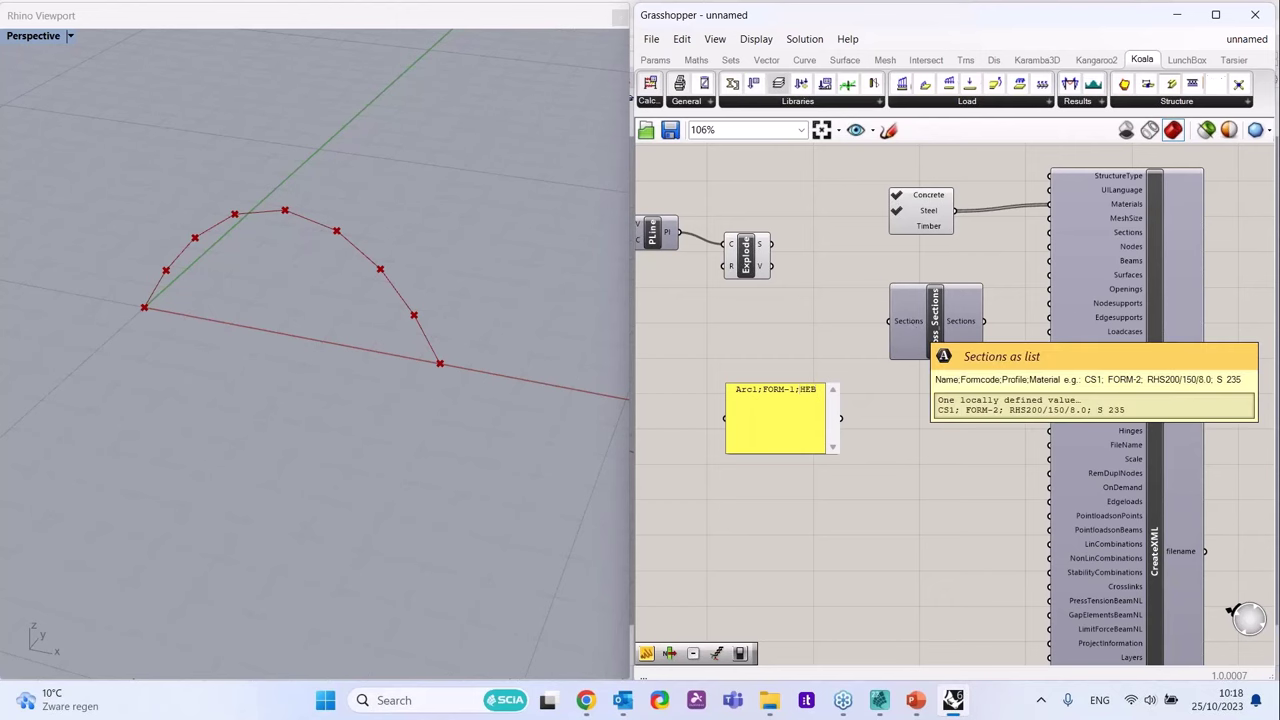
type("100;S 235")
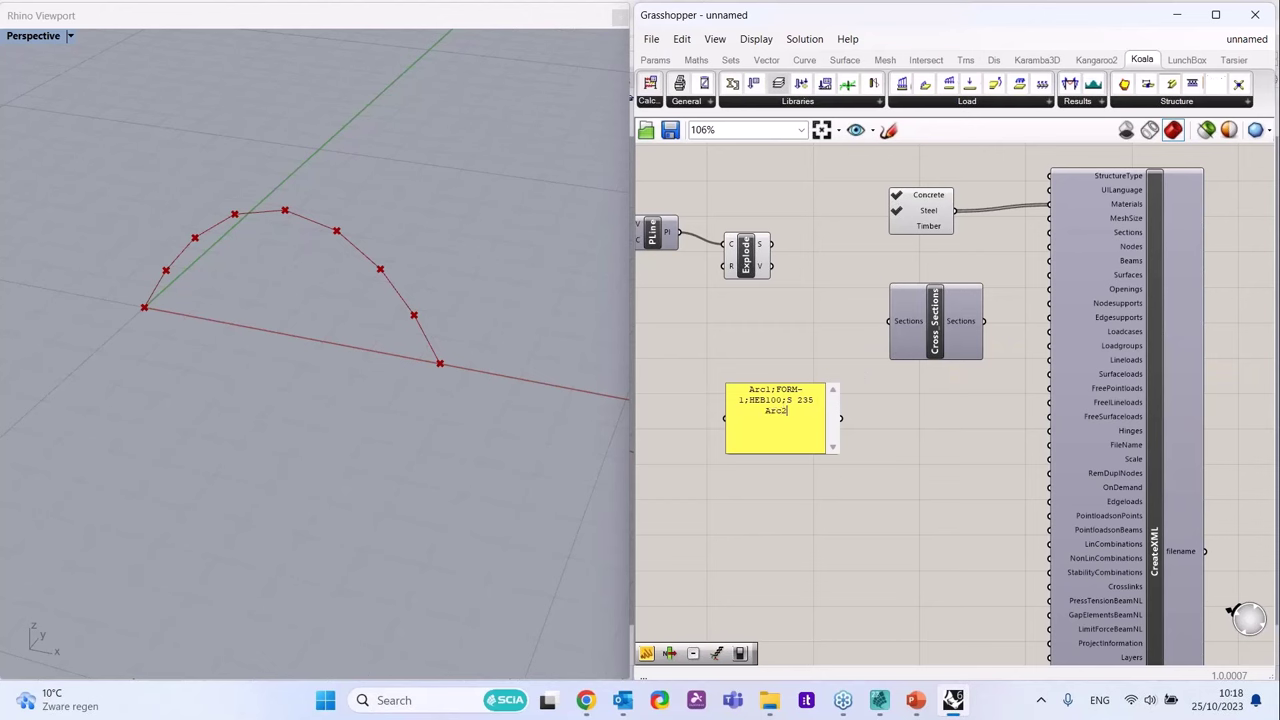
type(";FORM-1;HEB200; S235")
left_click(851, 423)
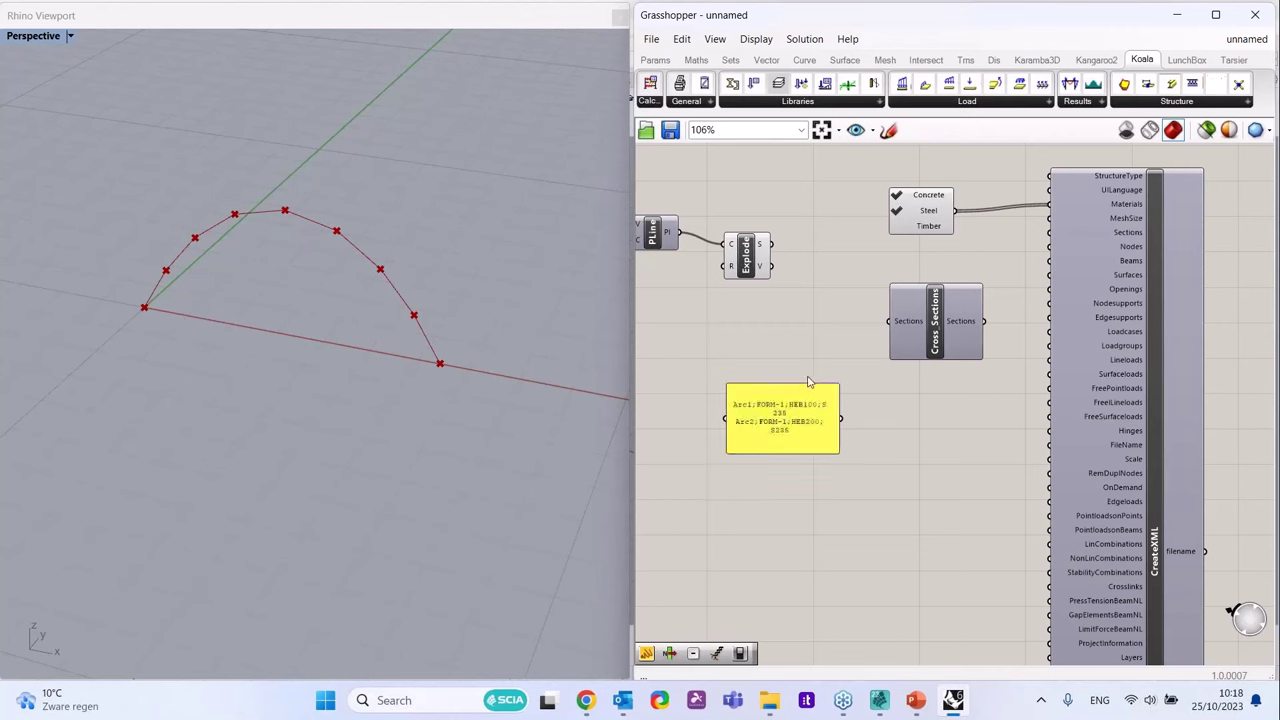
- Enlarge the sections panel and turn off Multiline Data so each line is a separate item
left_click_drag(727, 384, 685, 373)
right_click(771, 408)
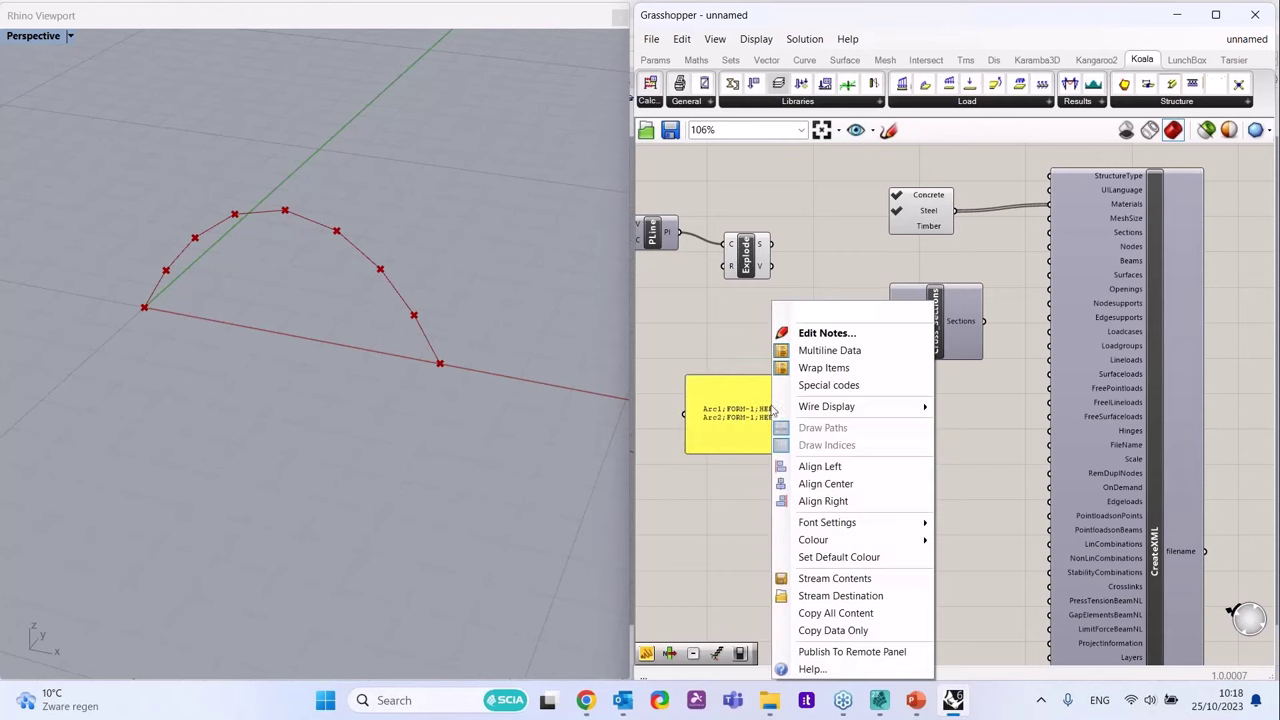
left_click(818, 352)
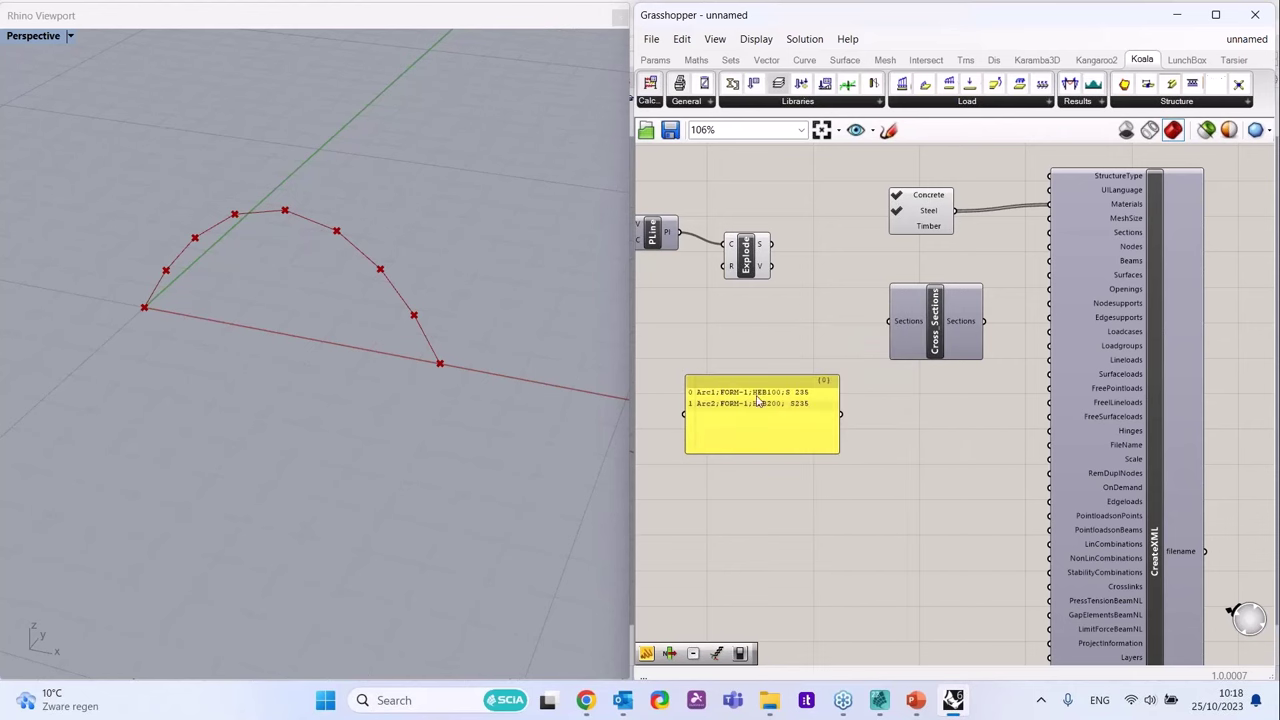
- Wire the panel into Cross_Sections and its output into CreateXML's Sections input, and move the panel up beside Cross_Sections
left_click_drag(841, 414, 897, 324)
left_click_drag(984, 322, 1050, 234)
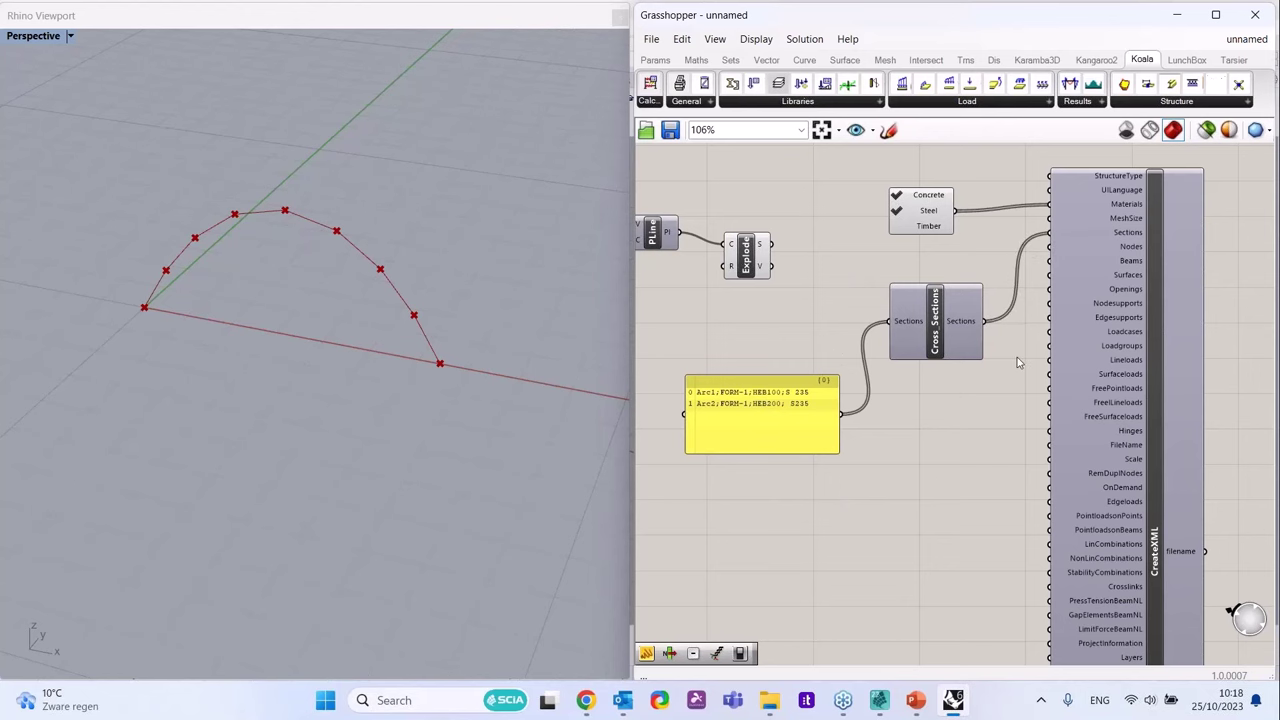
right_click_drag(1006, 357, 965, 322)
left_click_drag(936, 480, 692, 316)
left_click_drag(780, 421, 797, 345)
scroll(871, 267, "down", 3)
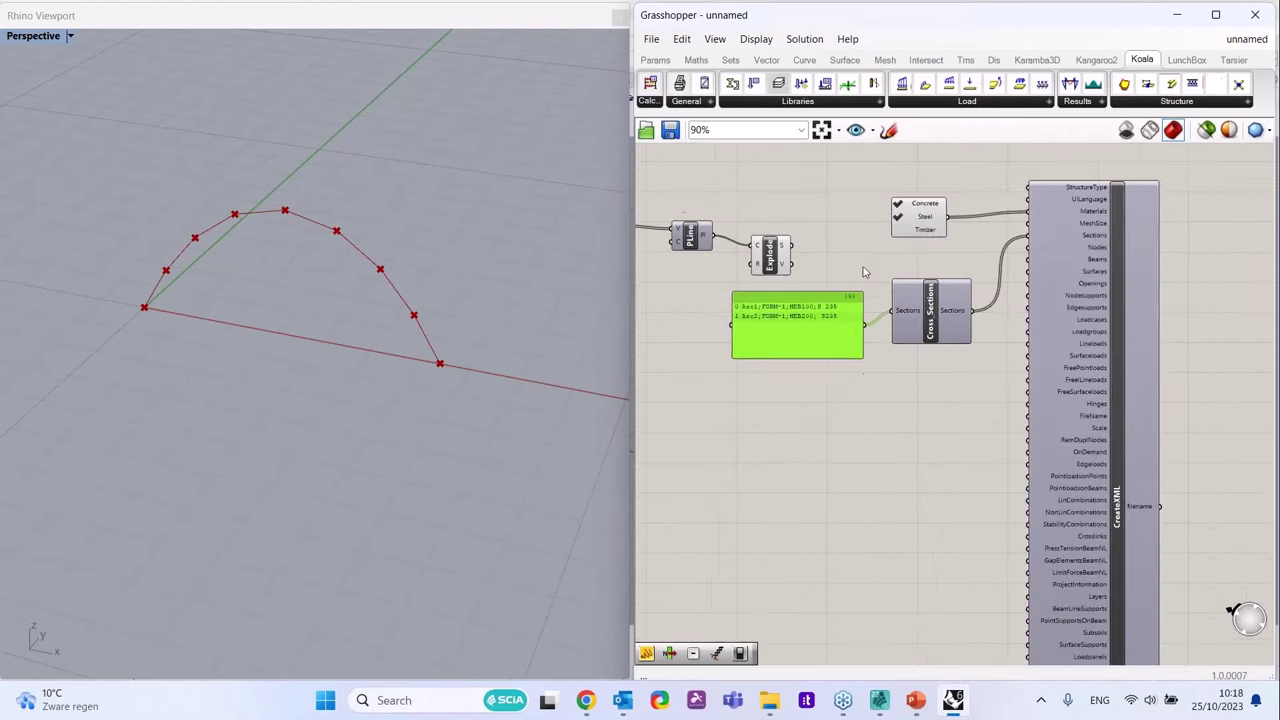
- Move the materials list, sections panel, Cross_Sections and CreateXML together, farther from the Explode component
left_click_drag(1157, 409, 836, 208)
left_click_drag(1043, 289, 1121, 304)
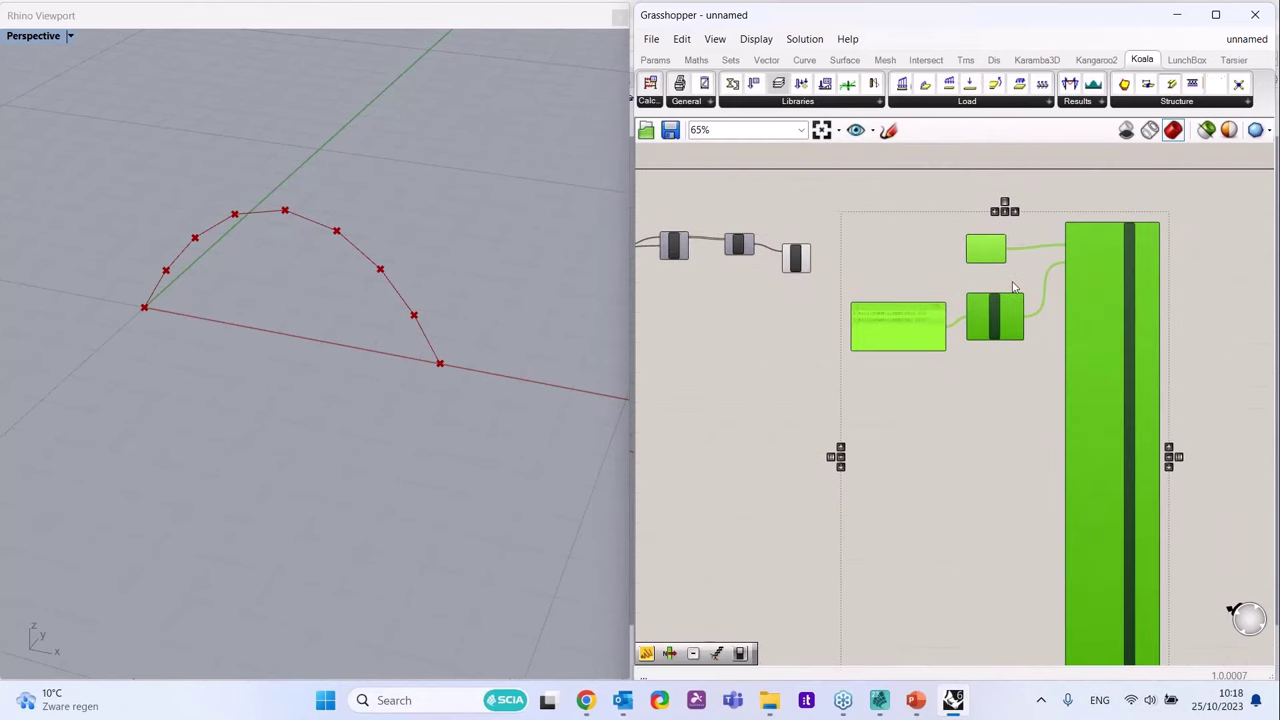
left_click(964, 208)
scroll(1114, 284, "up", 1)
scroll(1114, 284, "up", 1)
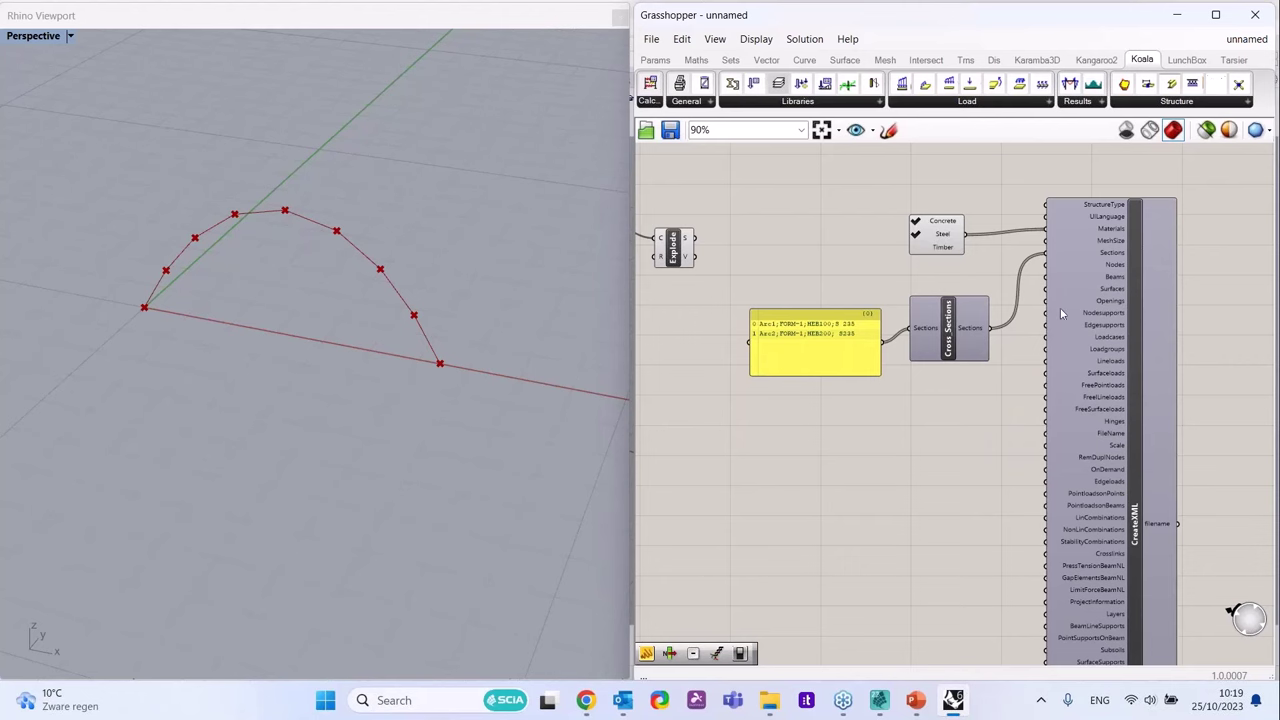
- Correct the second line in the sections panel to "Arc2;FORM-1;HEB200;S 235"
double_click(853, 343)
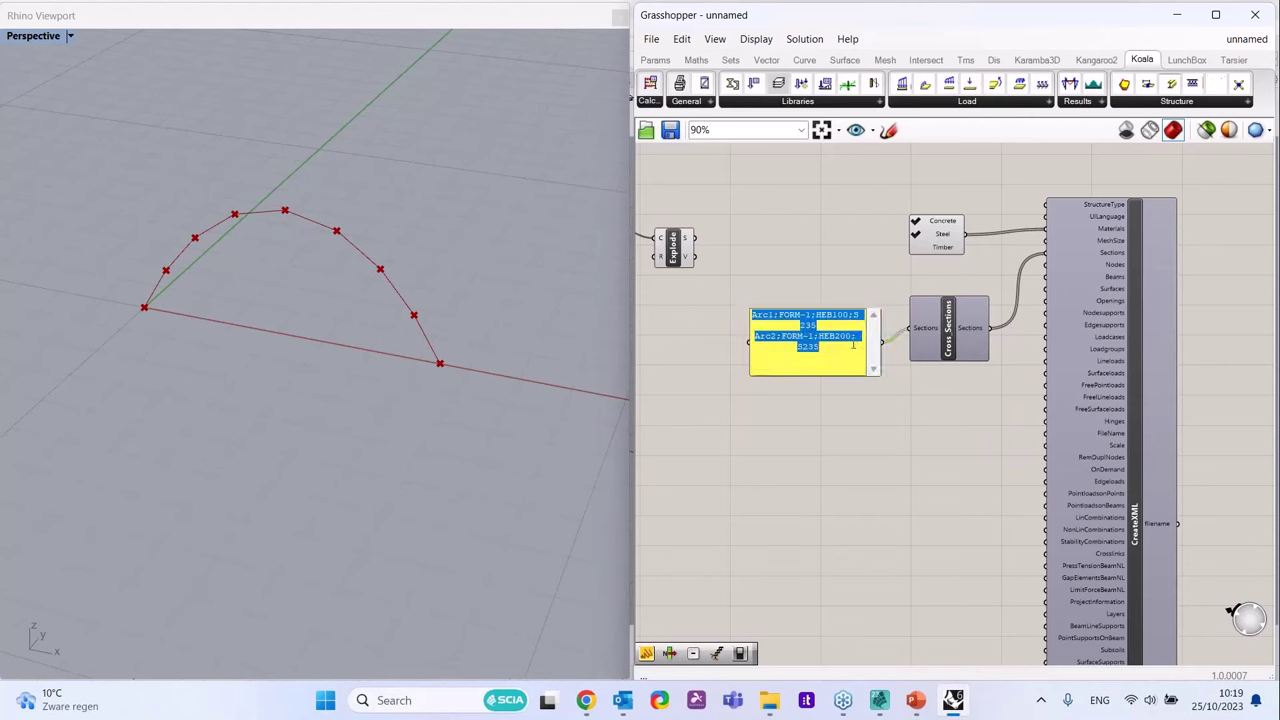
left_click(802, 346)
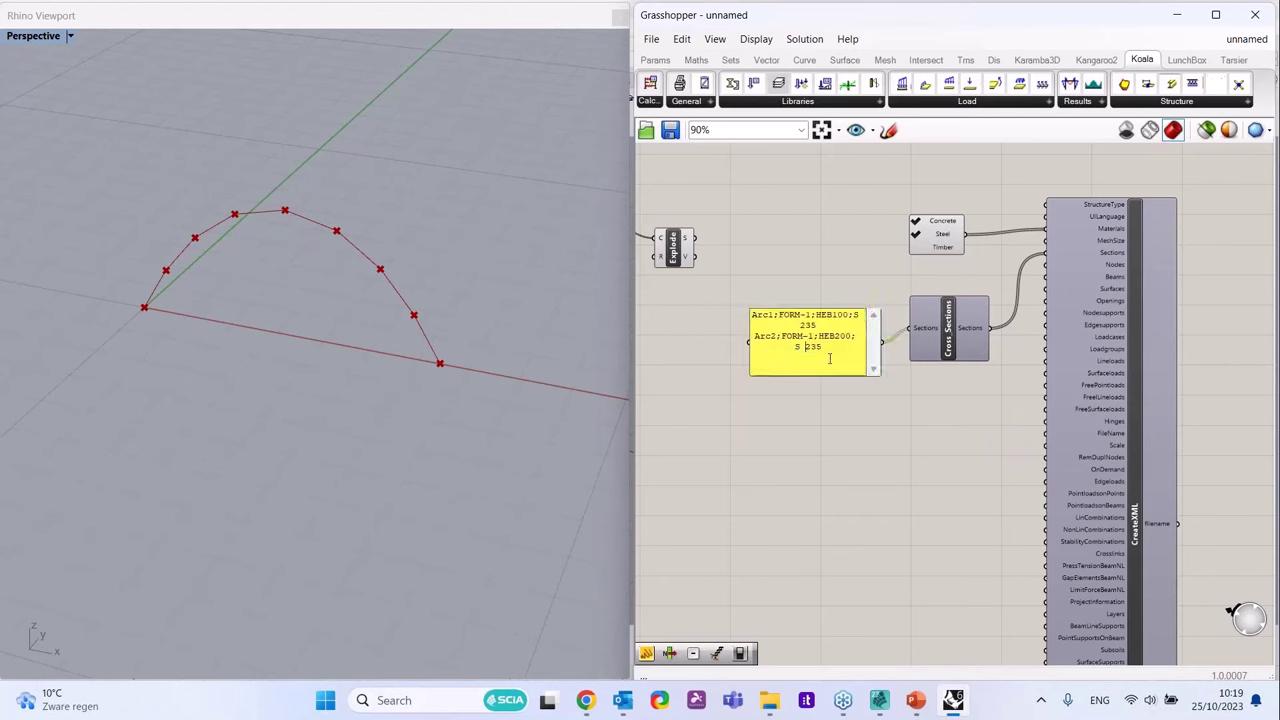
left_click(837, 425)
double_click(826, 344)
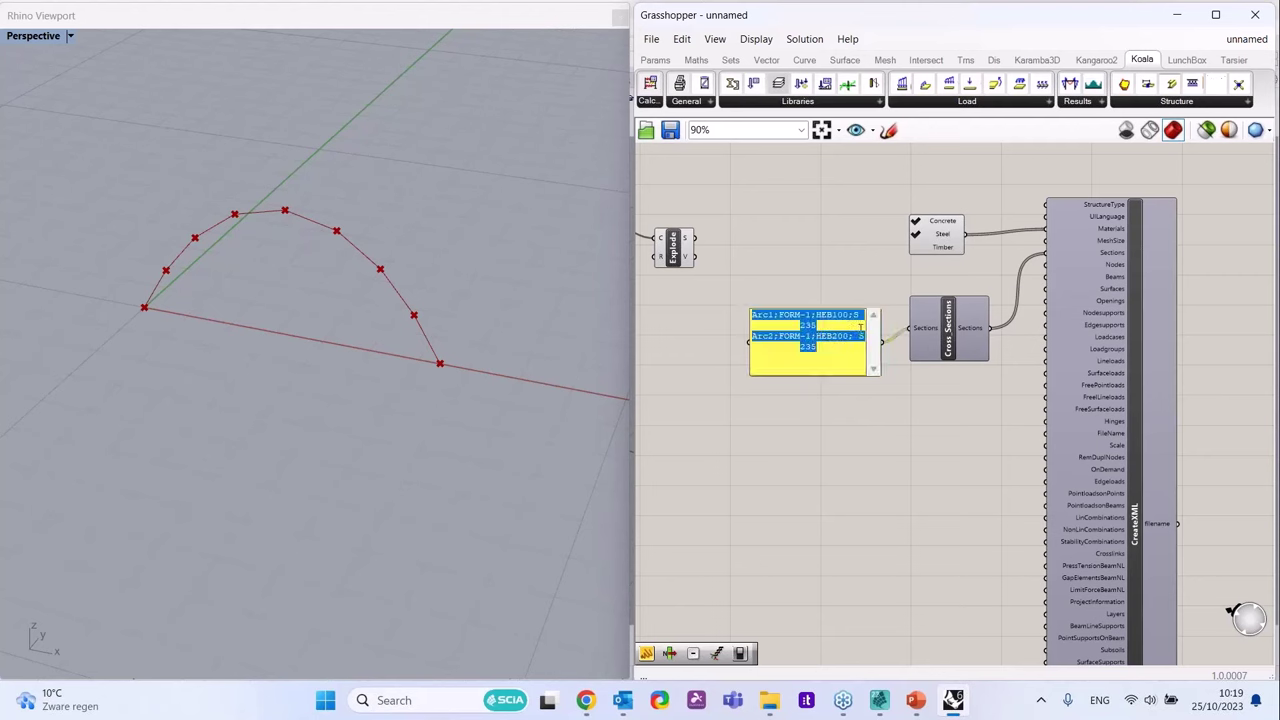
left_click(859, 336)
left_click(887, 433)
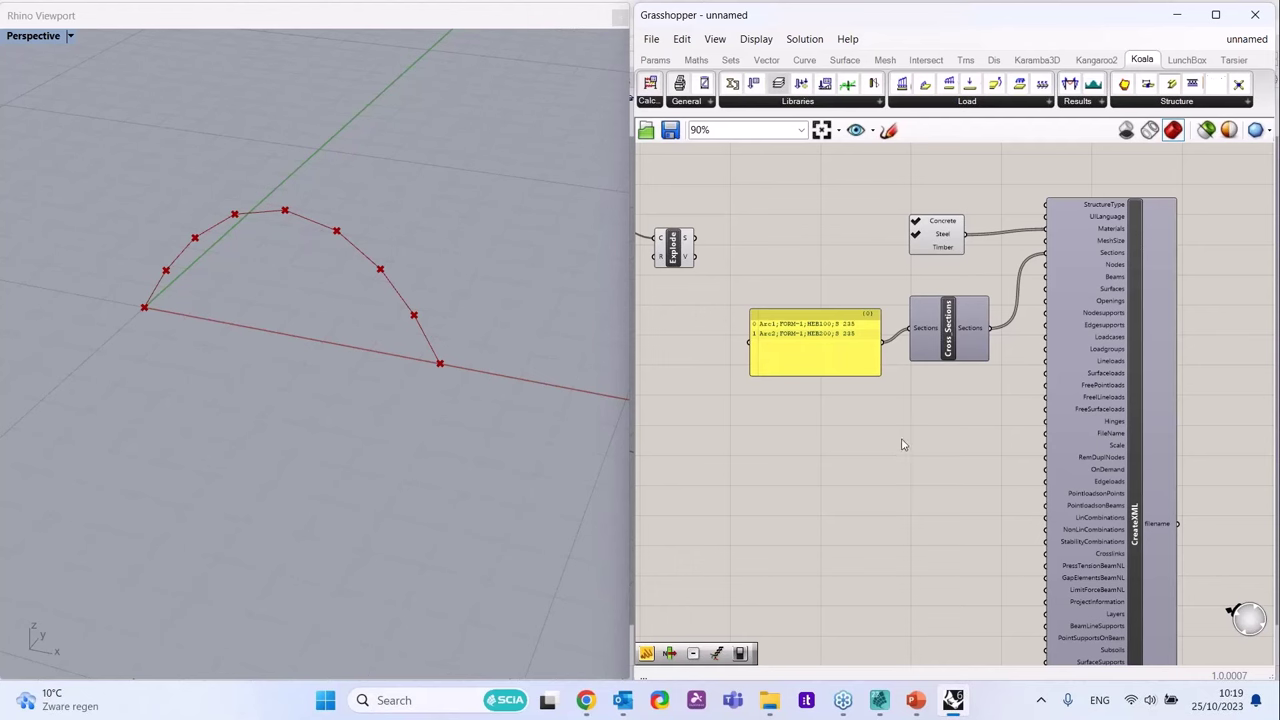
- Add Koala's Beams component to the canvas below Cross_Sections
left_click_drag(794, 193, 654, 280)
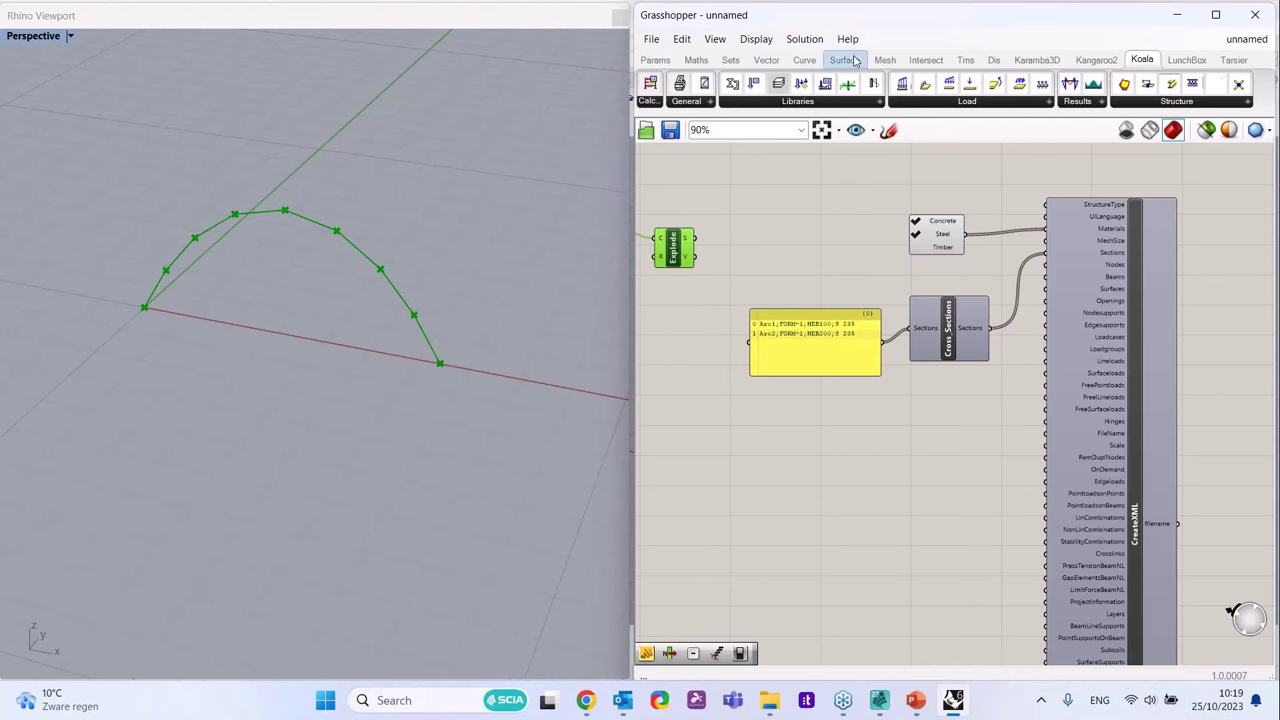
left_click(1178, 104)
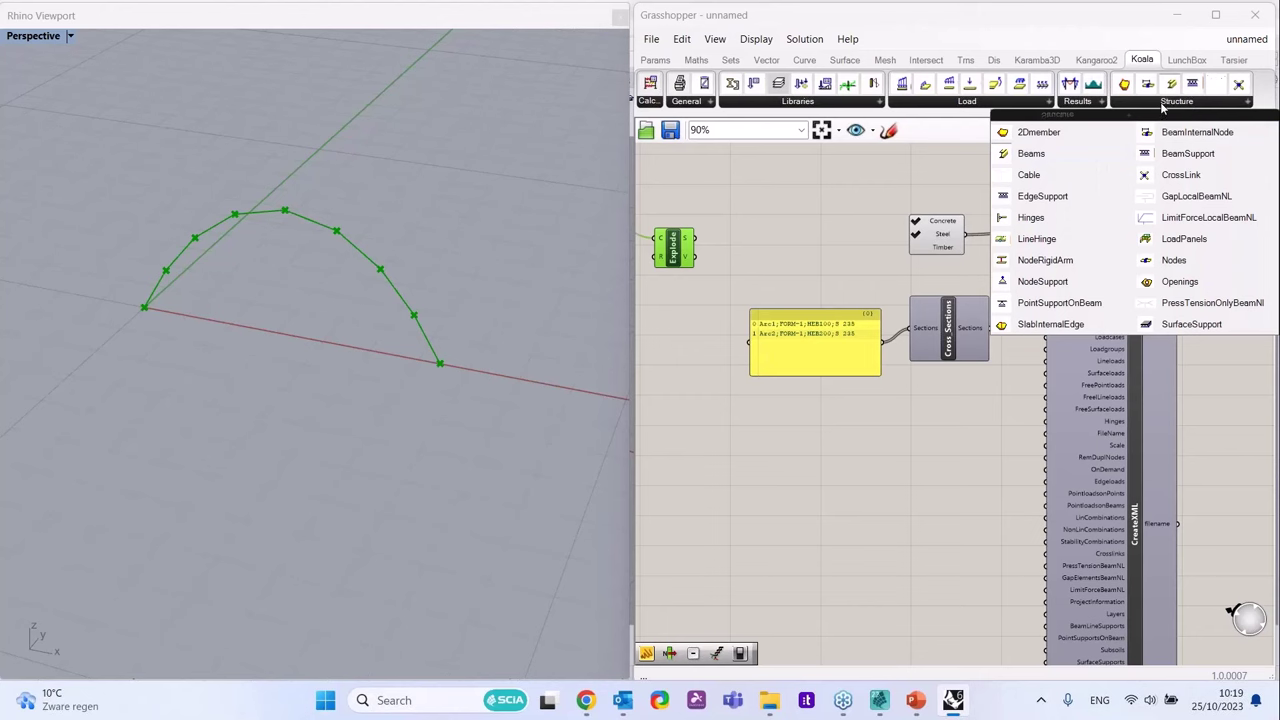
left_click_drag(1031, 154, 927, 400)
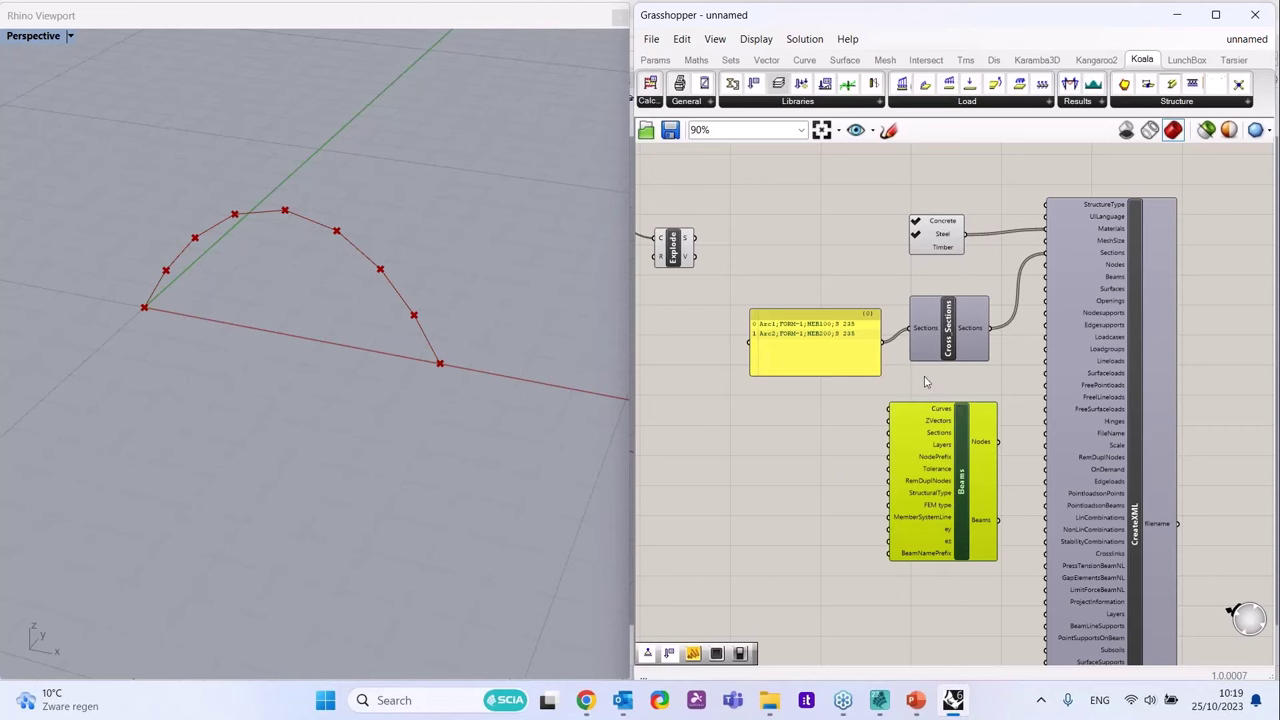
scroll(887, 547, "up", 1)
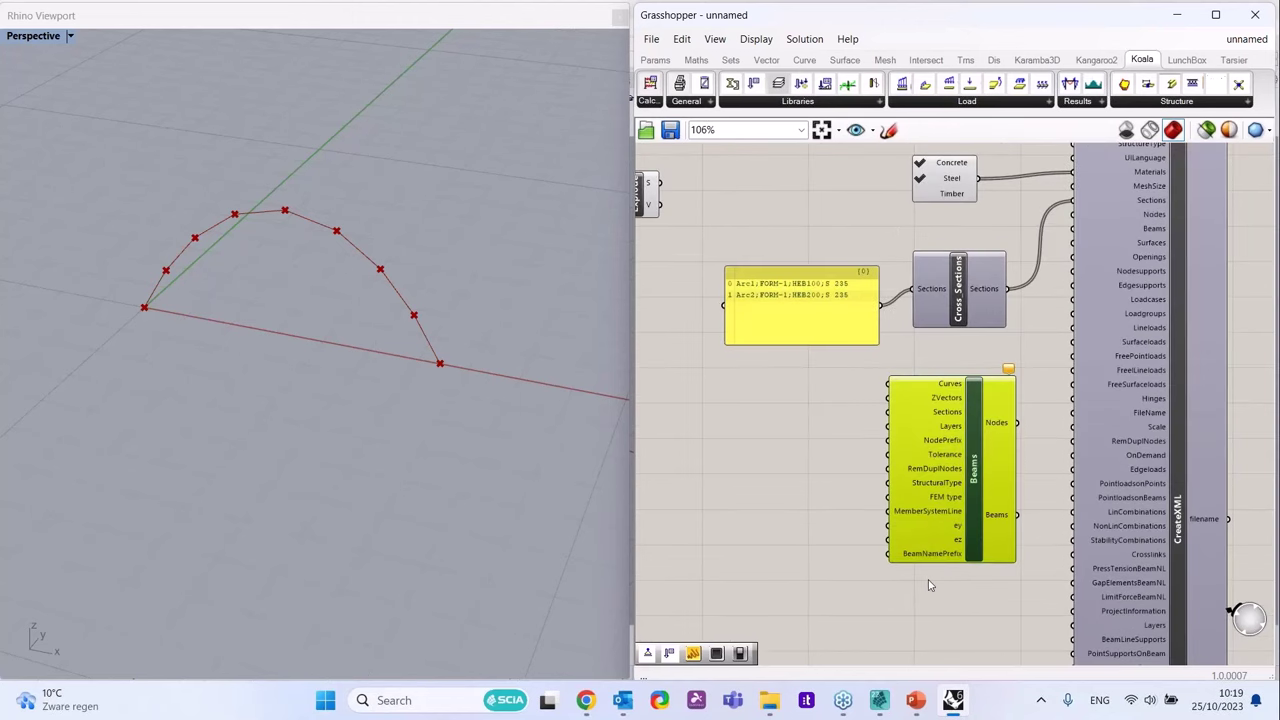
mouse_move(952, 430)
scroll(981, 387, "down", 1)
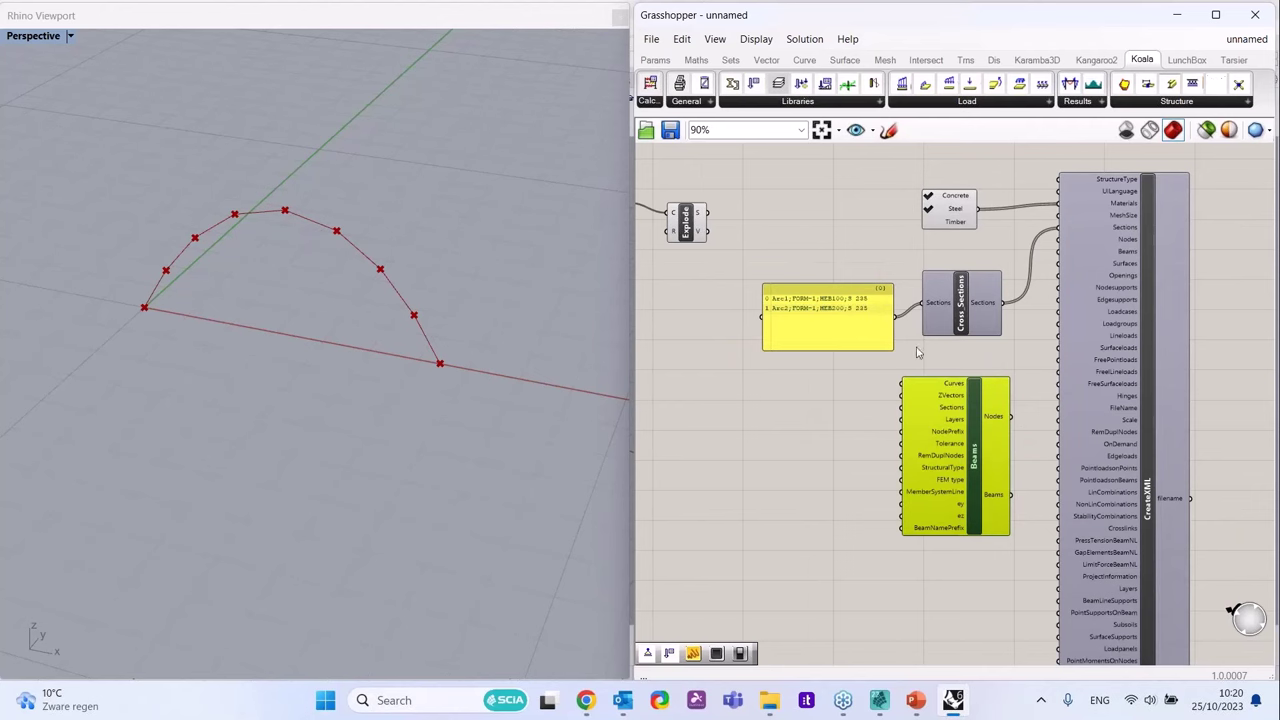
- Wire Explode's segments output into the Curves input of Beams and check the descriptions of its other inputs
left_click_drag(713, 221, 903, 384)
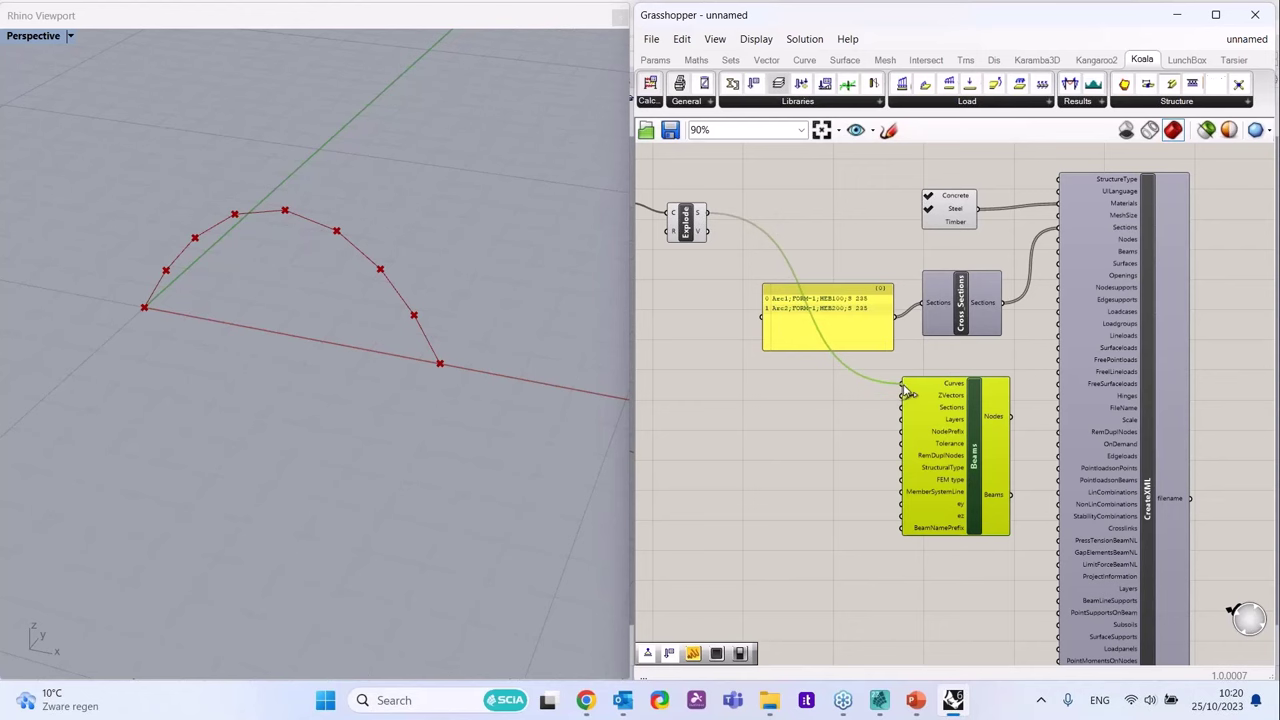
left_click(986, 350)
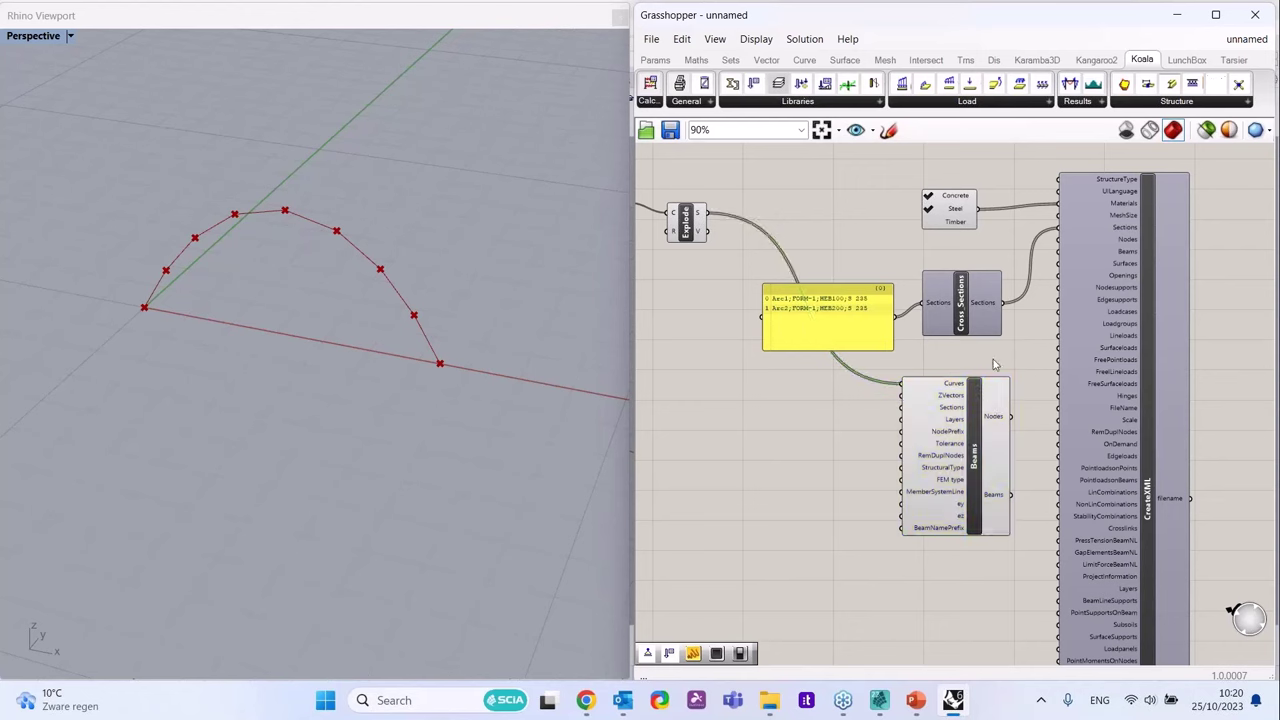
mouse_move(965, 490)
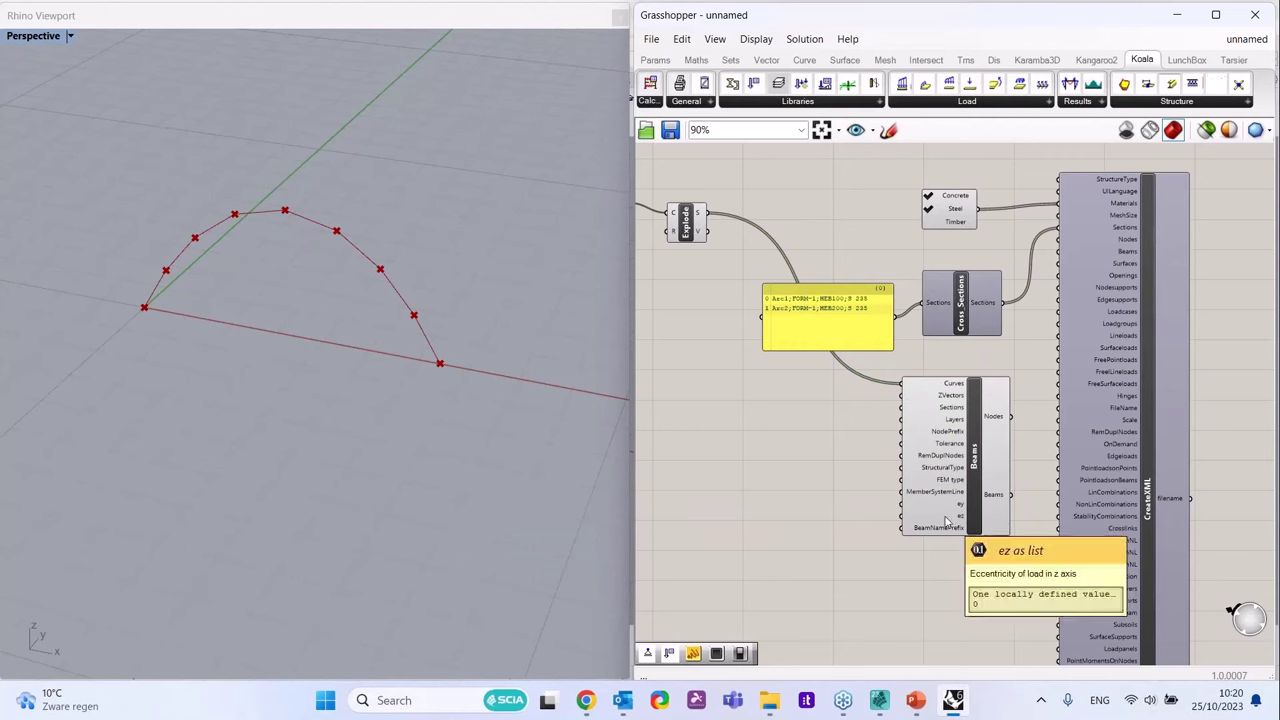
mouse_move(932, 410)
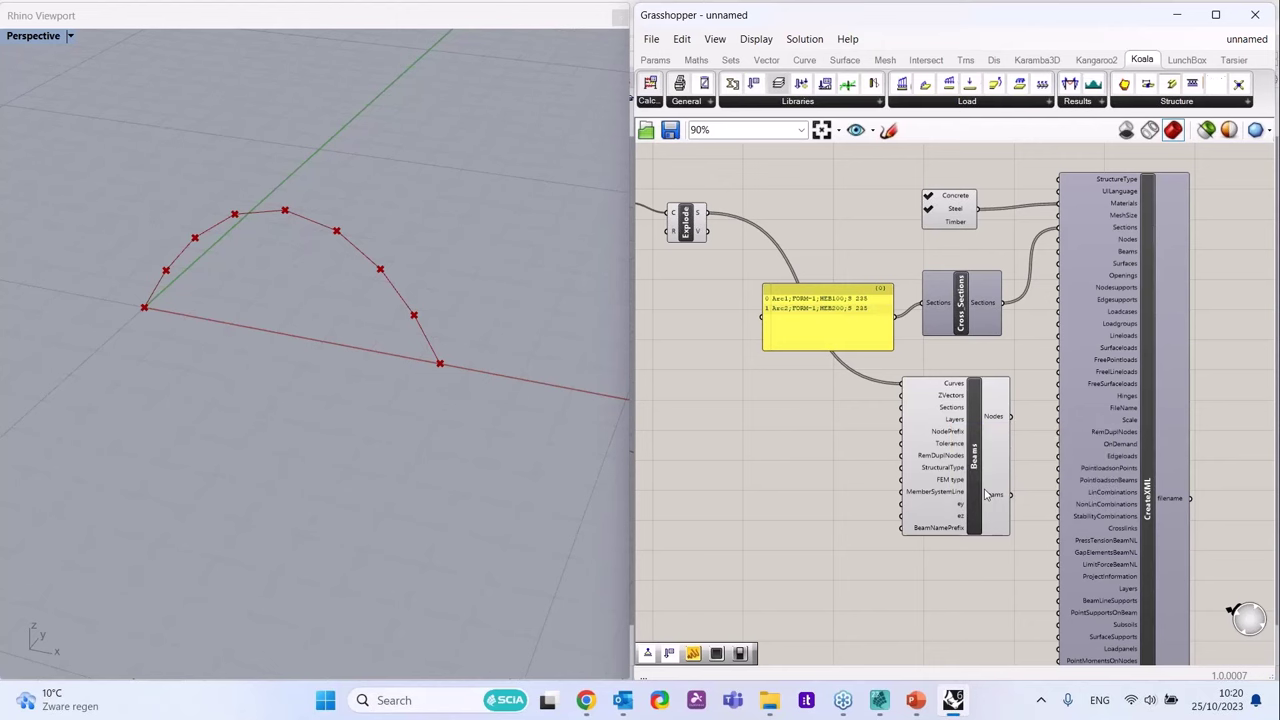
scroll(940, 465, "up", 1)
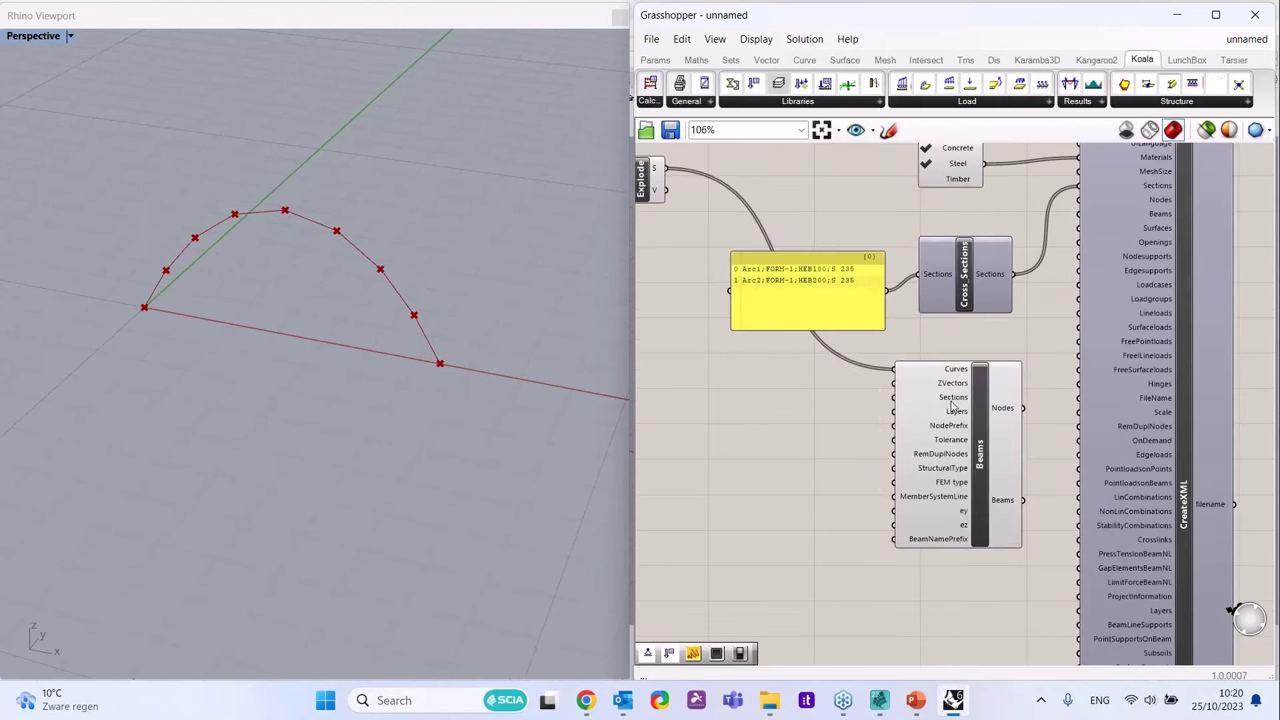
double_click(749, 404)
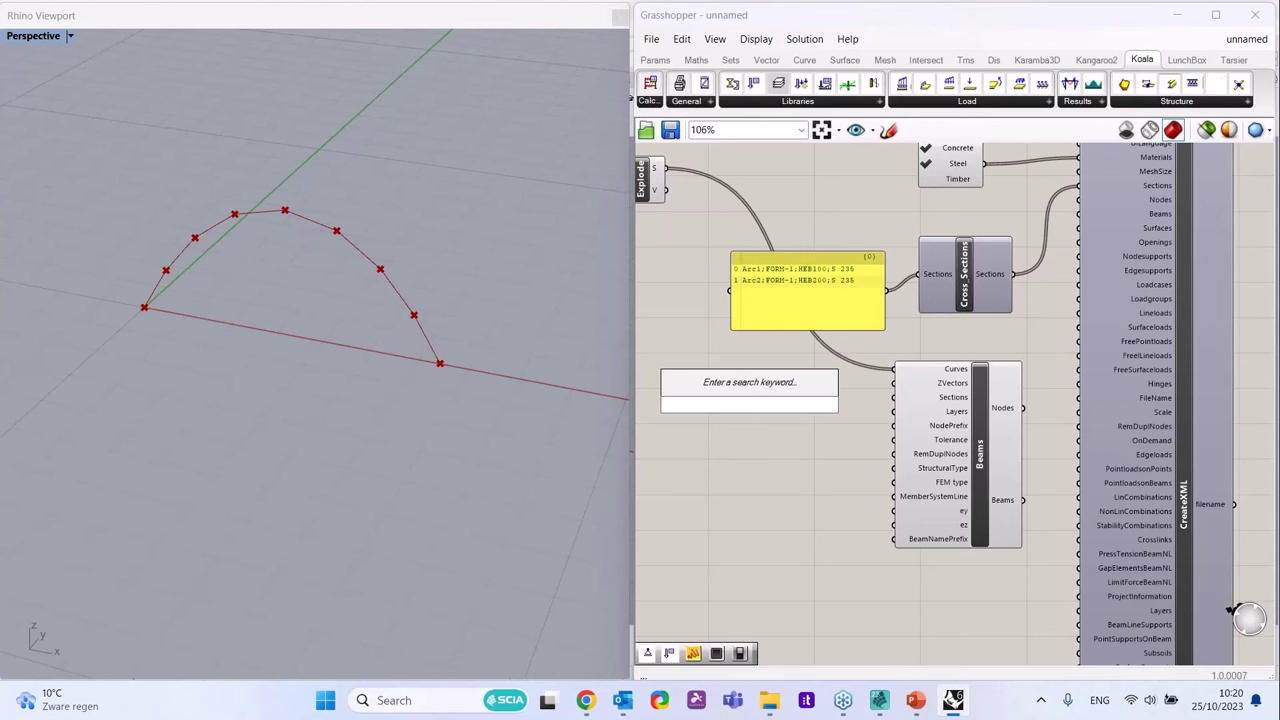
type("//Arc")
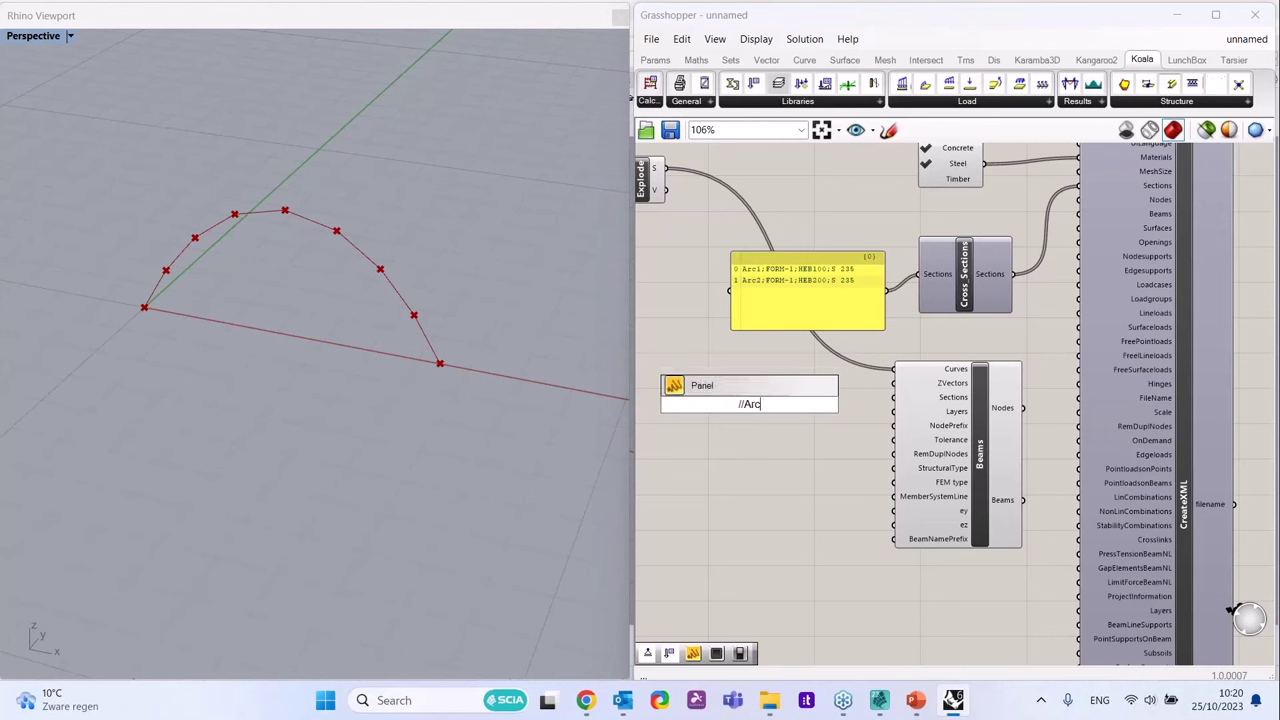
type("1")
left_click(828, 436)
- Add a panel containing "Arc1" beside the Beams component and wire it into the Sections input
double_click(740, 409)
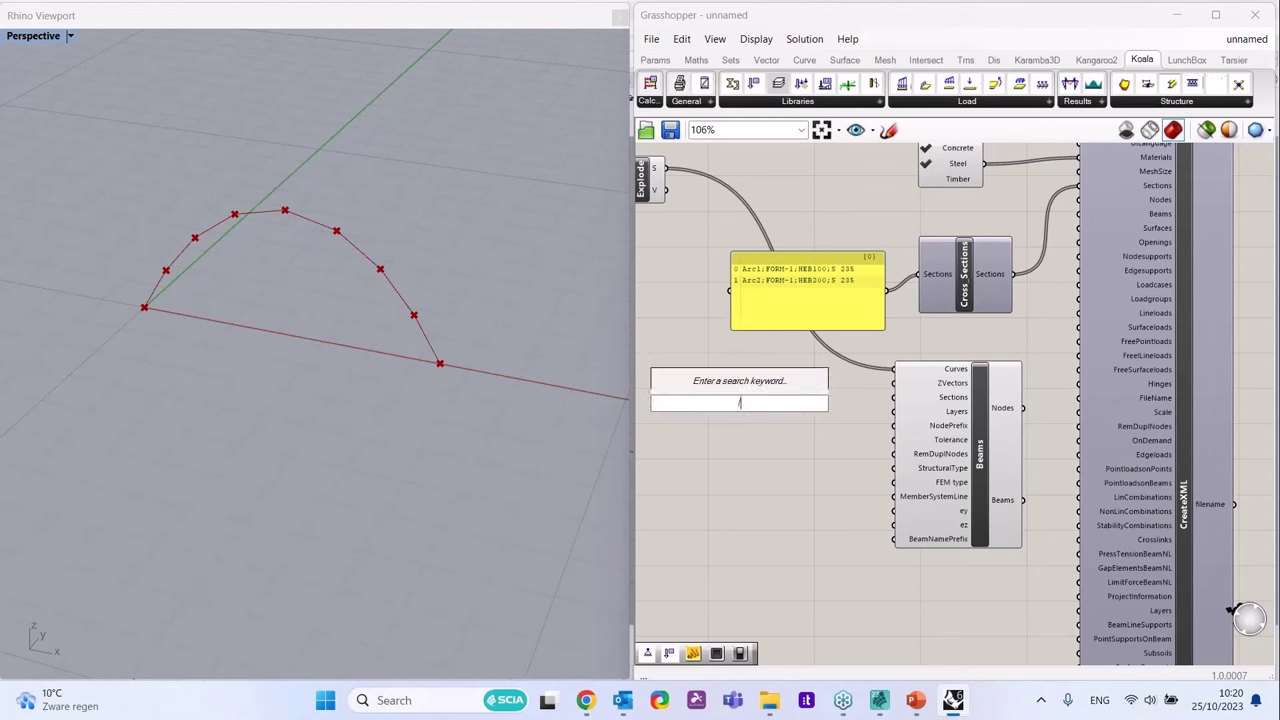
type("//arc1")
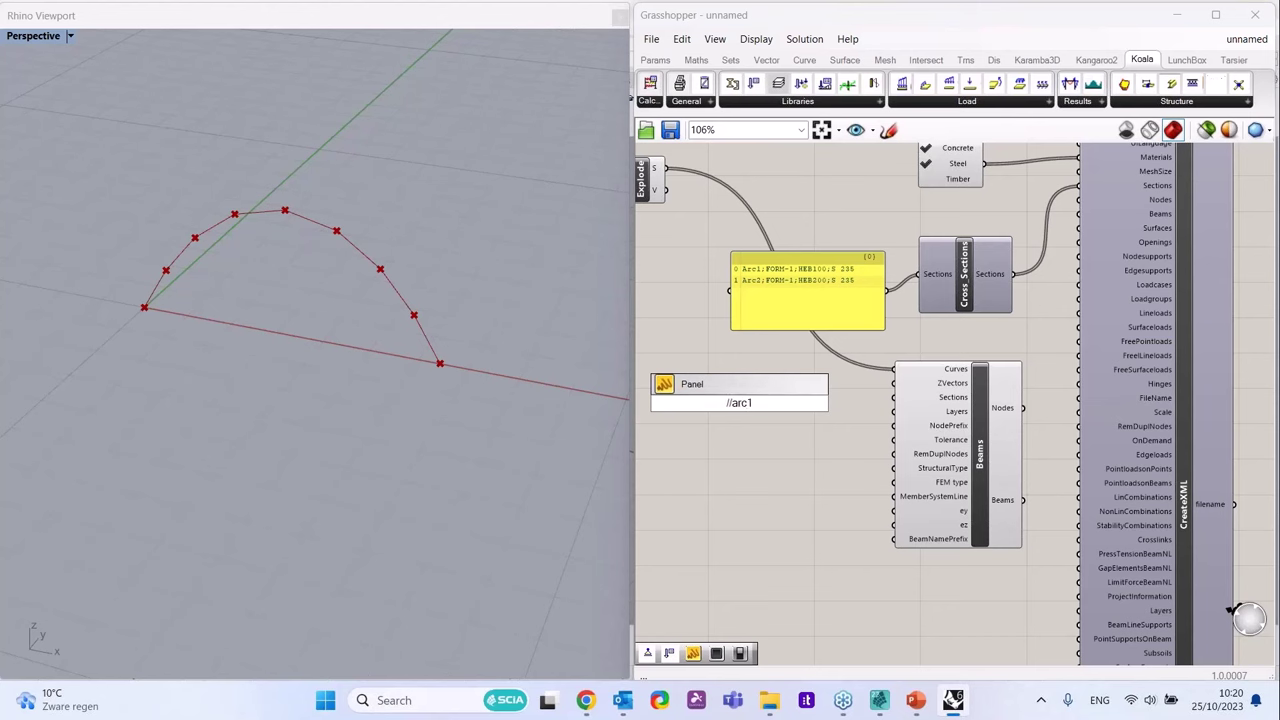
key("BackSpace")
key("BackSpace")
key("BackSpace")
type("Rc1")
key("Return")
left_click_drag(757, 402, 893, 397)
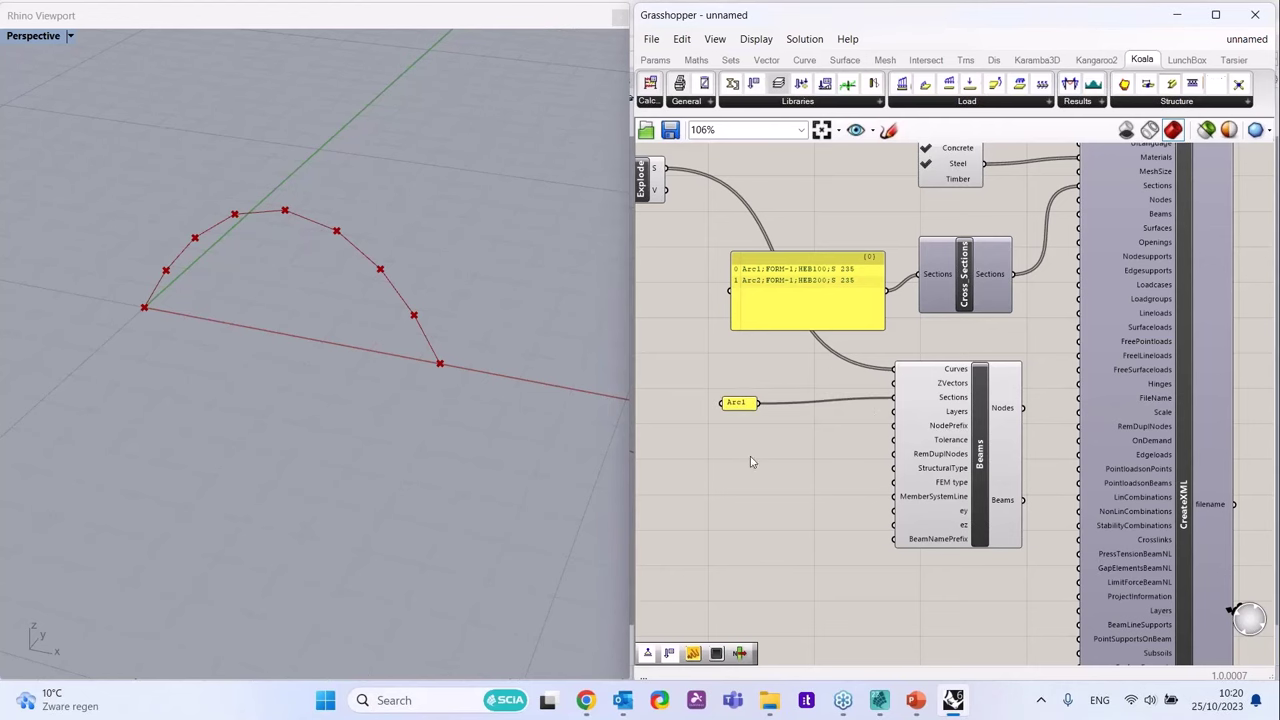
- Set the RemDuplNodes input of the Beams component to True so duplicate nodes are removed
scroll(742, 435, "down", 1)
scroll(965, 512, "up", 2)
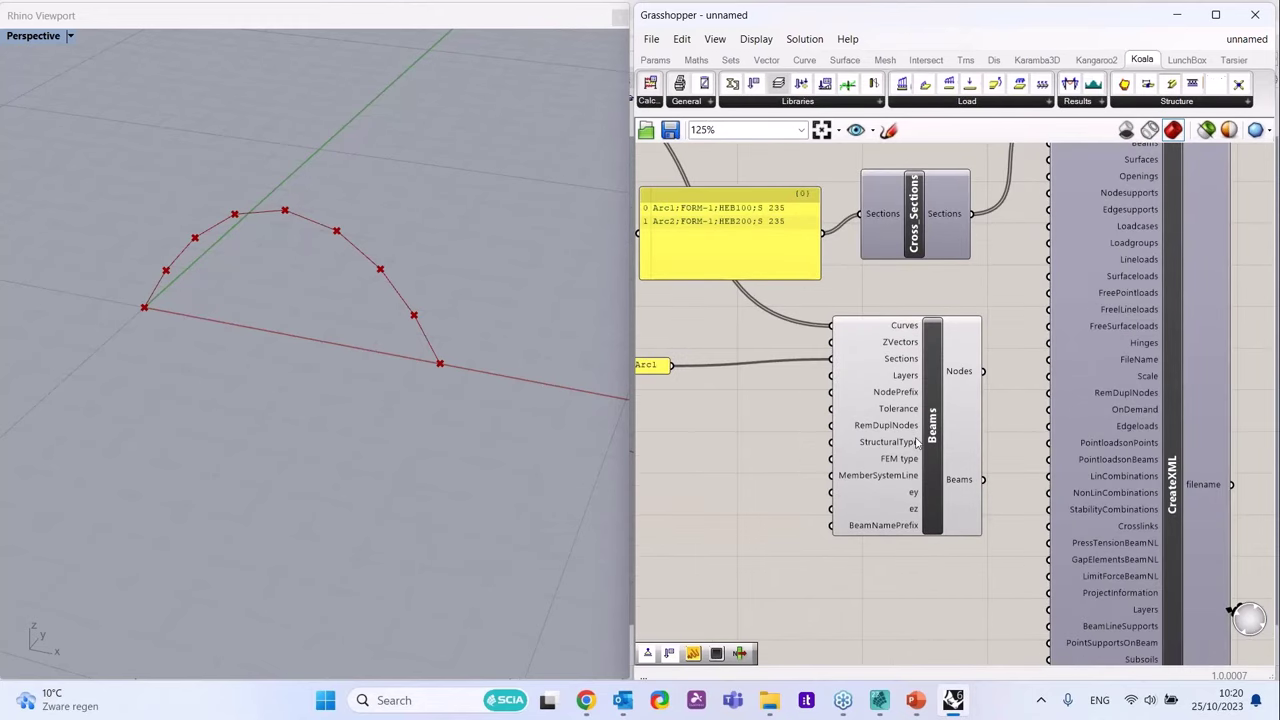
mouse_move(894, 434)
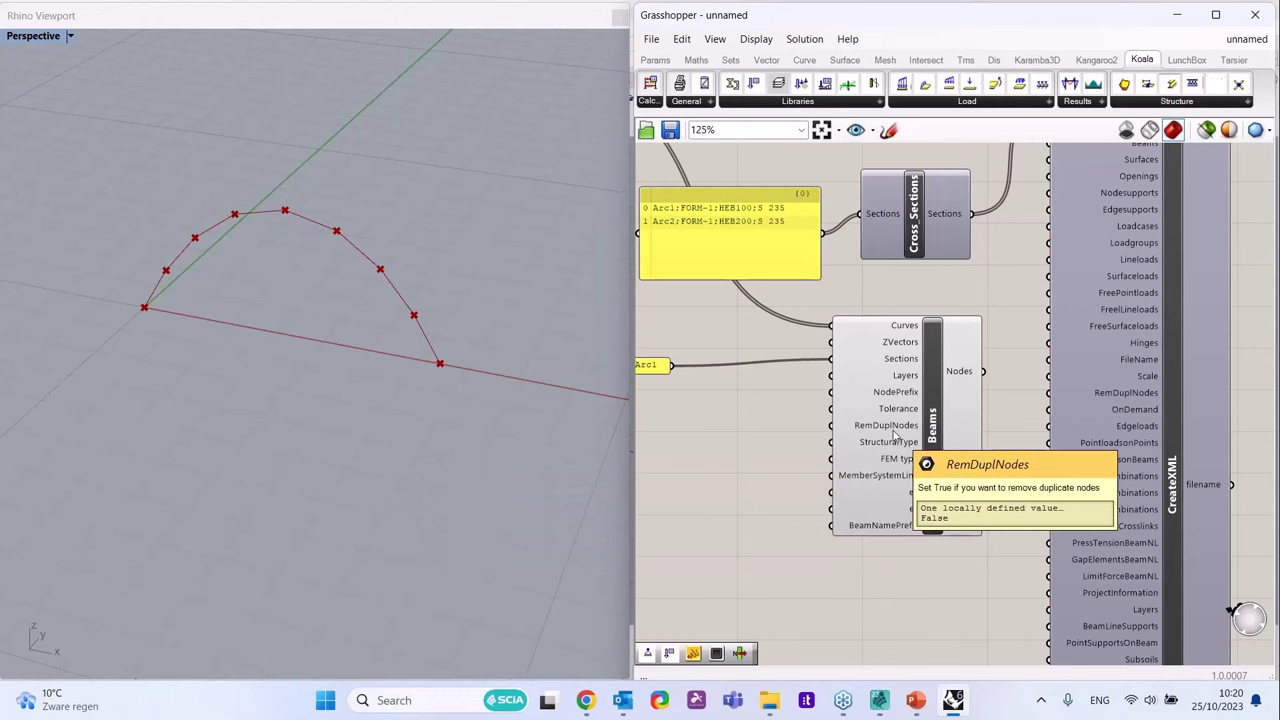
right_click(894, 428)
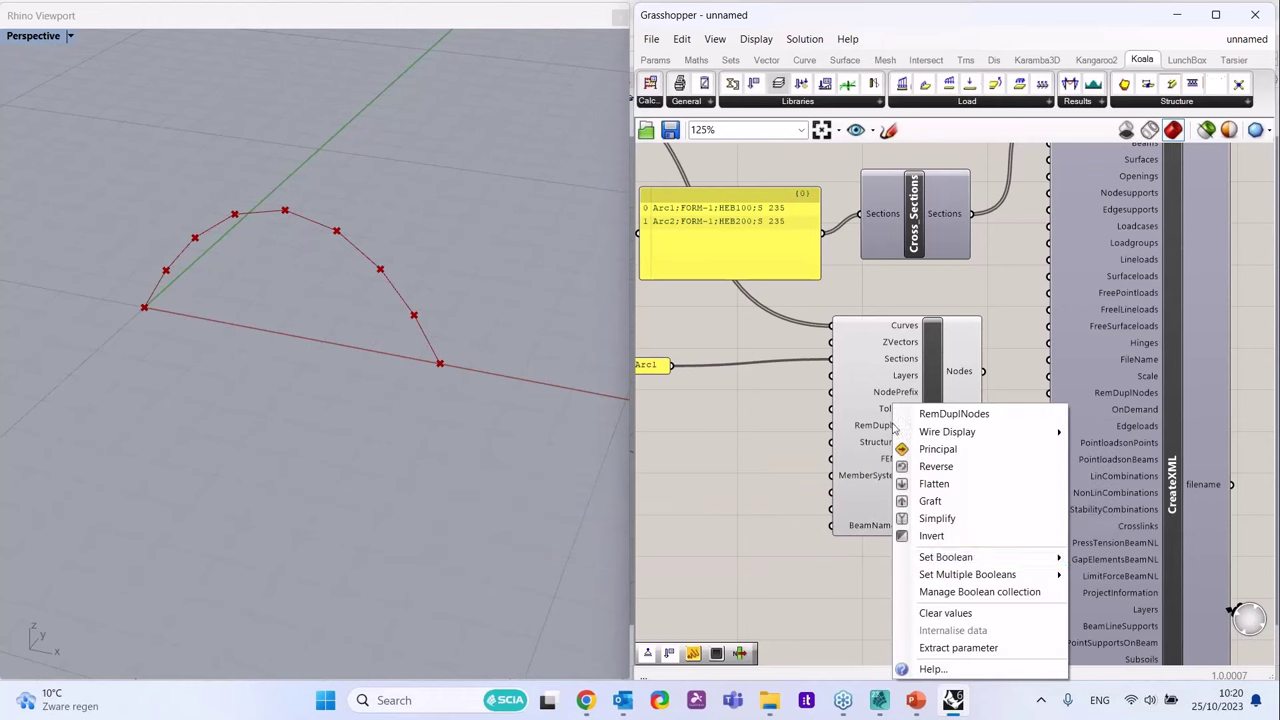
mouse_move(966, 560)
left_click(1106, 576)
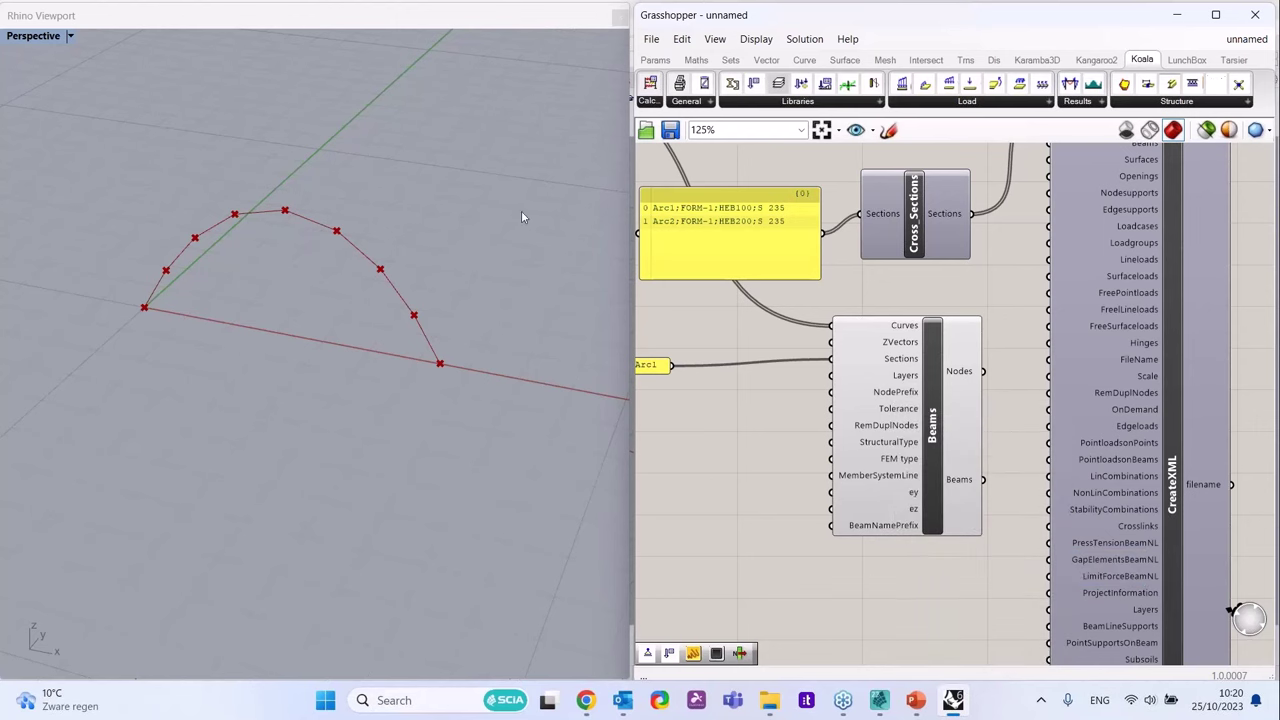
scroll(1030, 408, "down", 2)
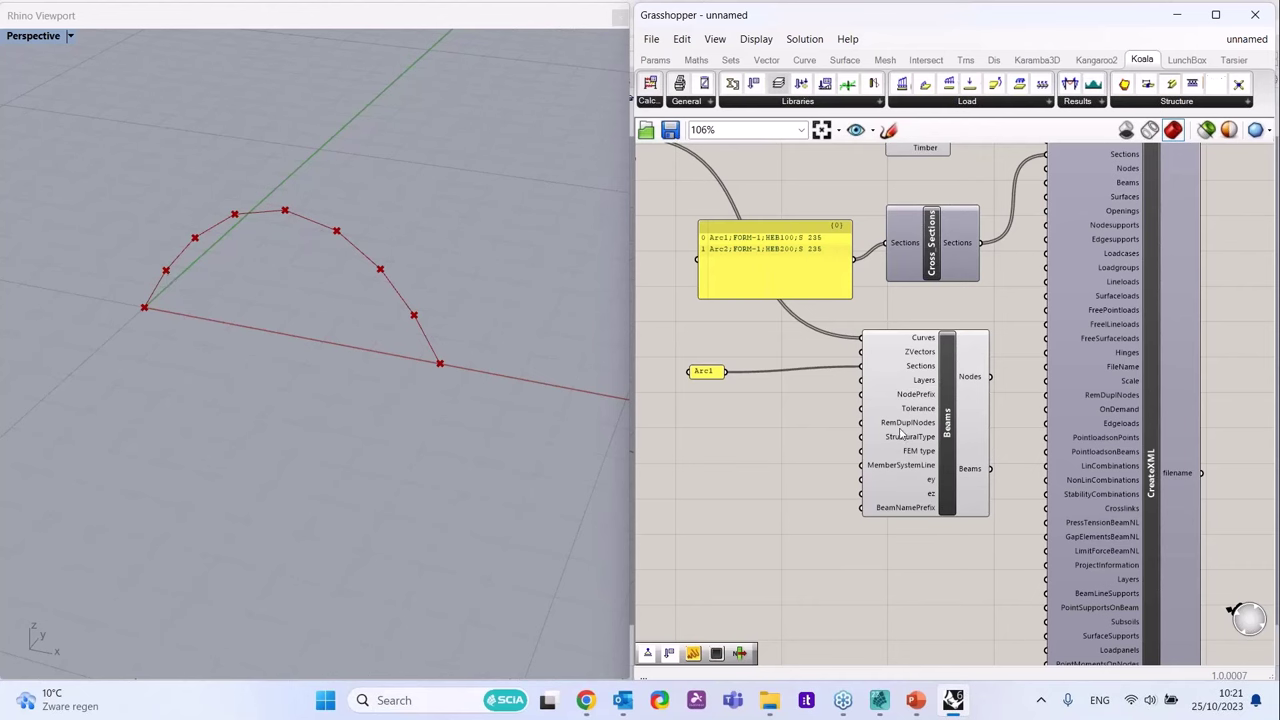
mouse_move(900, 433)
- Wire the Nodes and Beams outputs of the Beams component into the matching inputs of CreateXML
scroll(876, 476, "down", 3)
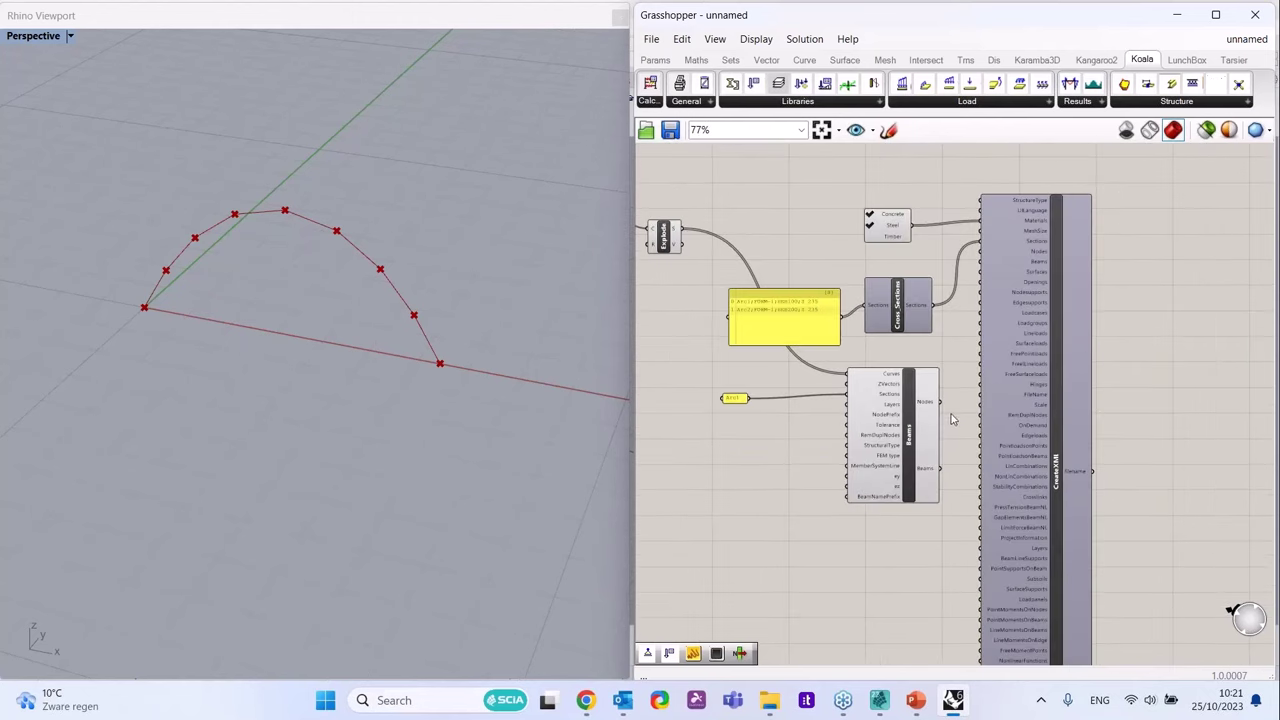
scroll(952, 419, "up", 1)
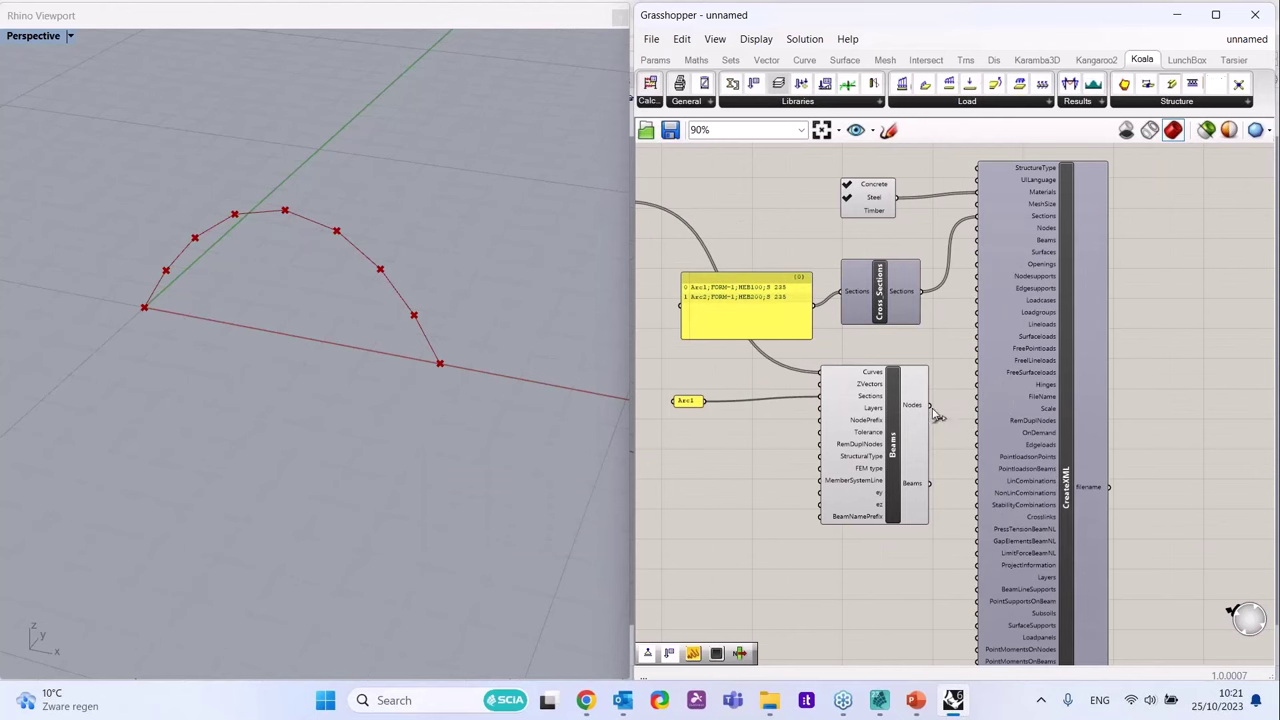
left_click_drag(932, 406, 977, 228)
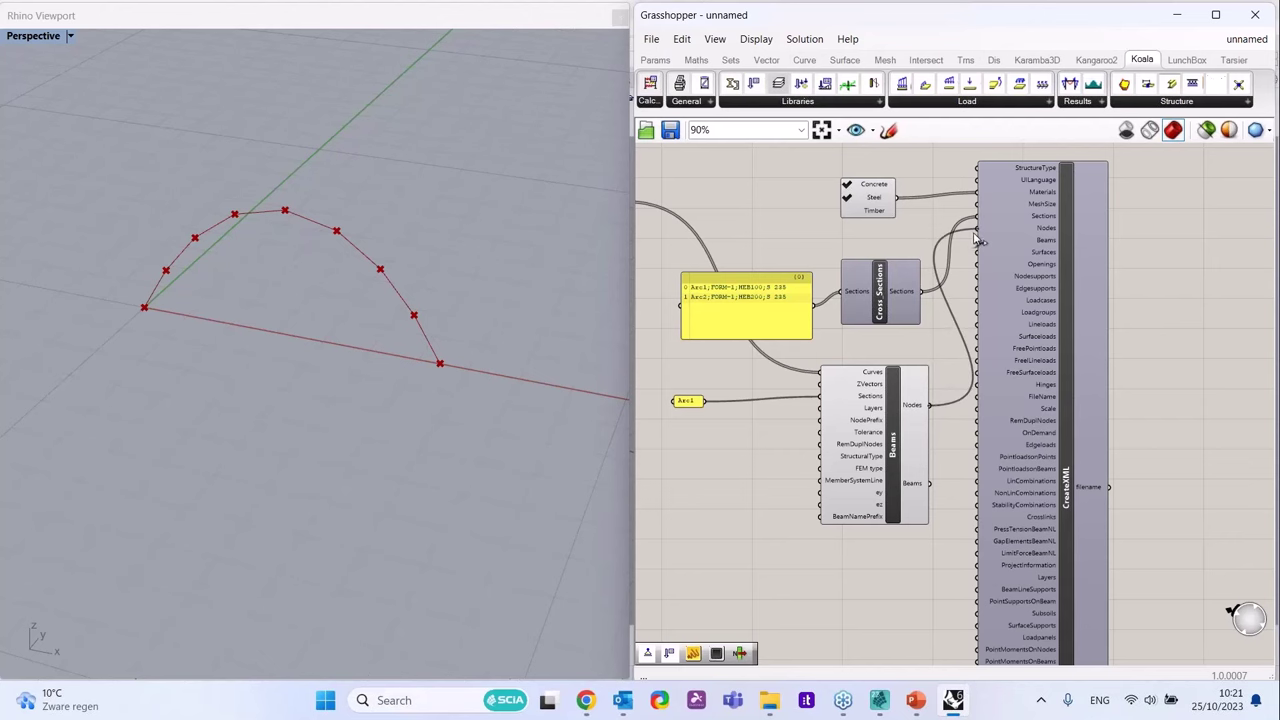
left_click_drag(930, 483, 977, 242)
- Add an empty panel below the Beams component, connect it to the Nodes output, and enlarge it to show the node list
scroll(1183, 300, "down", 4)
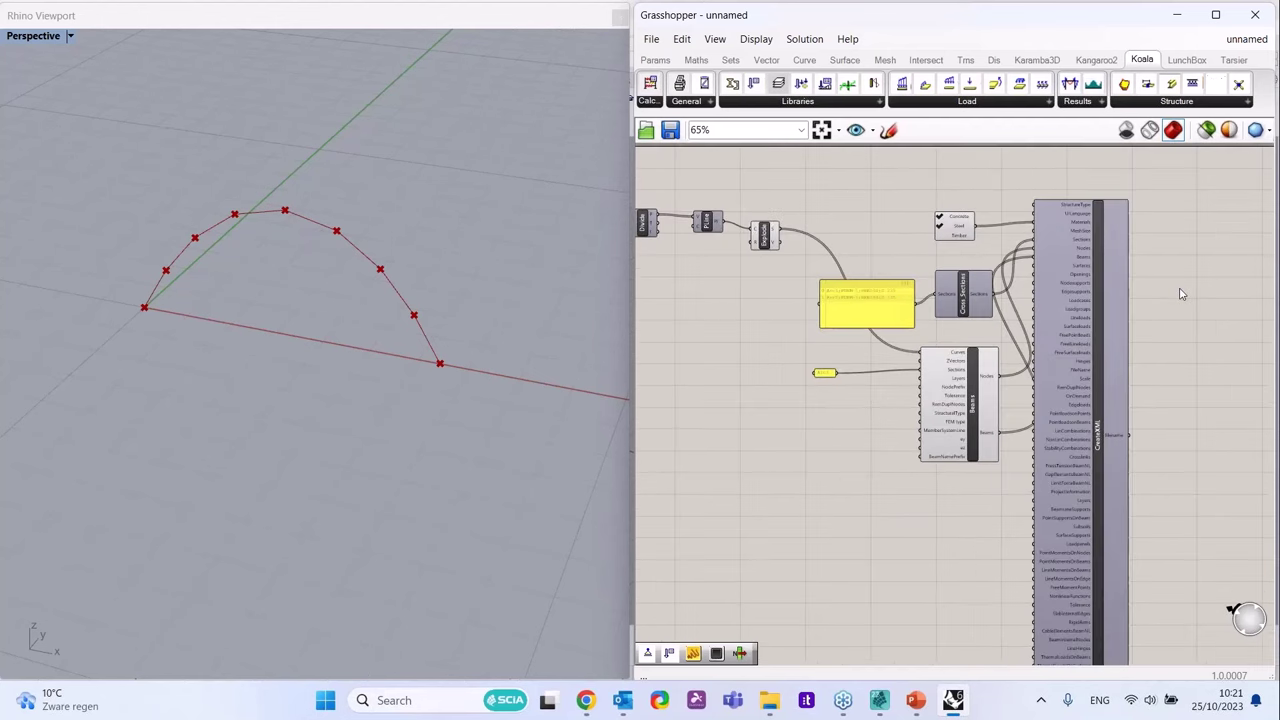
scroll(1104, 402, "up", 3)
scroll(977, 345, "down", 1)
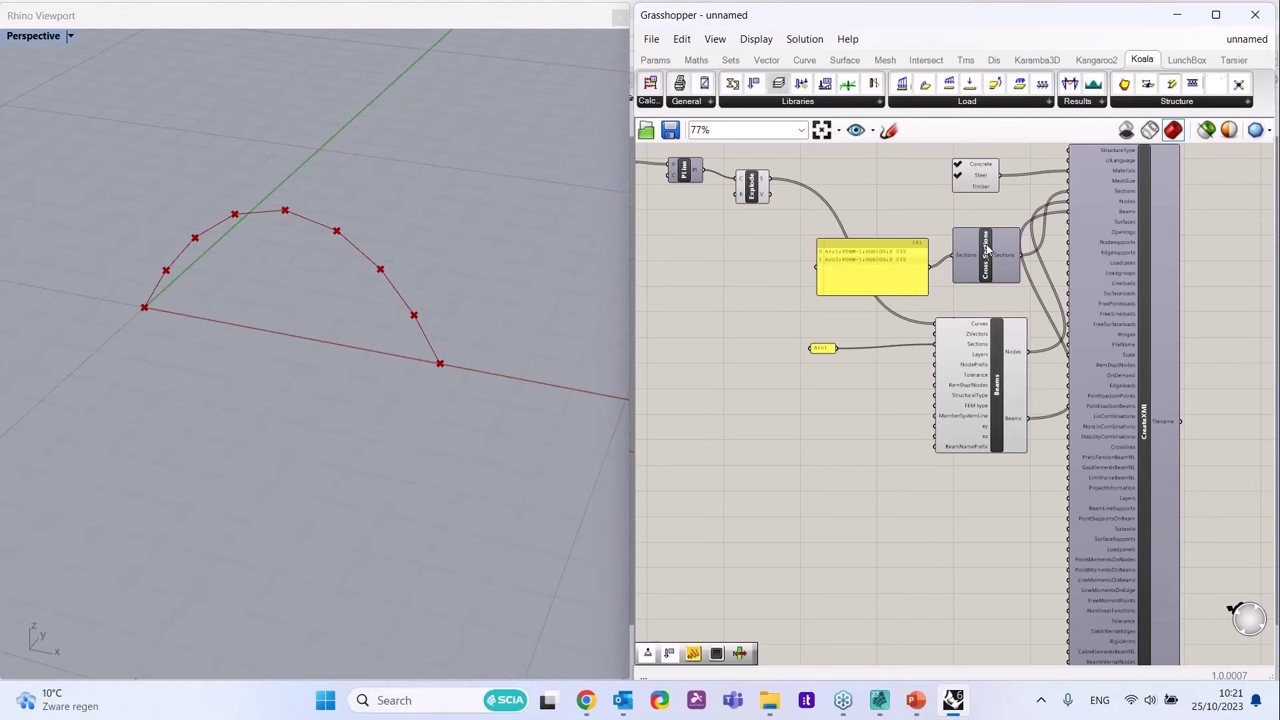
double_click(825, 494)
type("//")
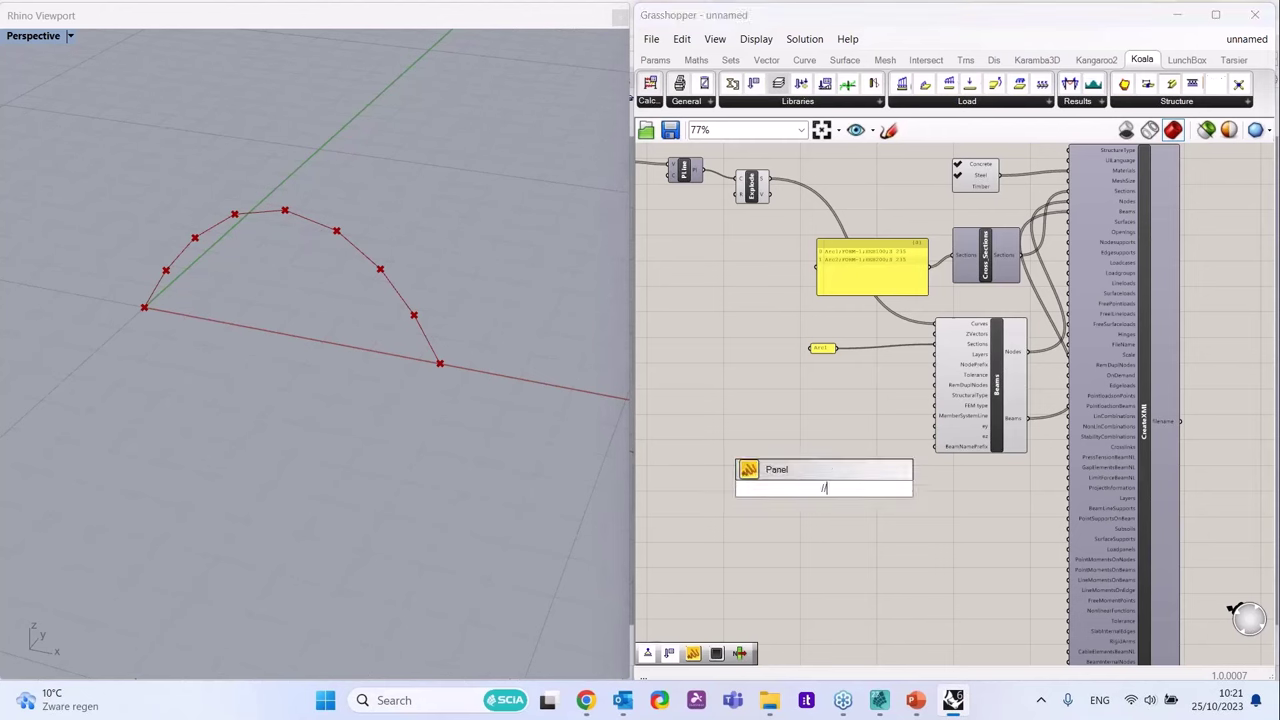
left_click(826, 484)
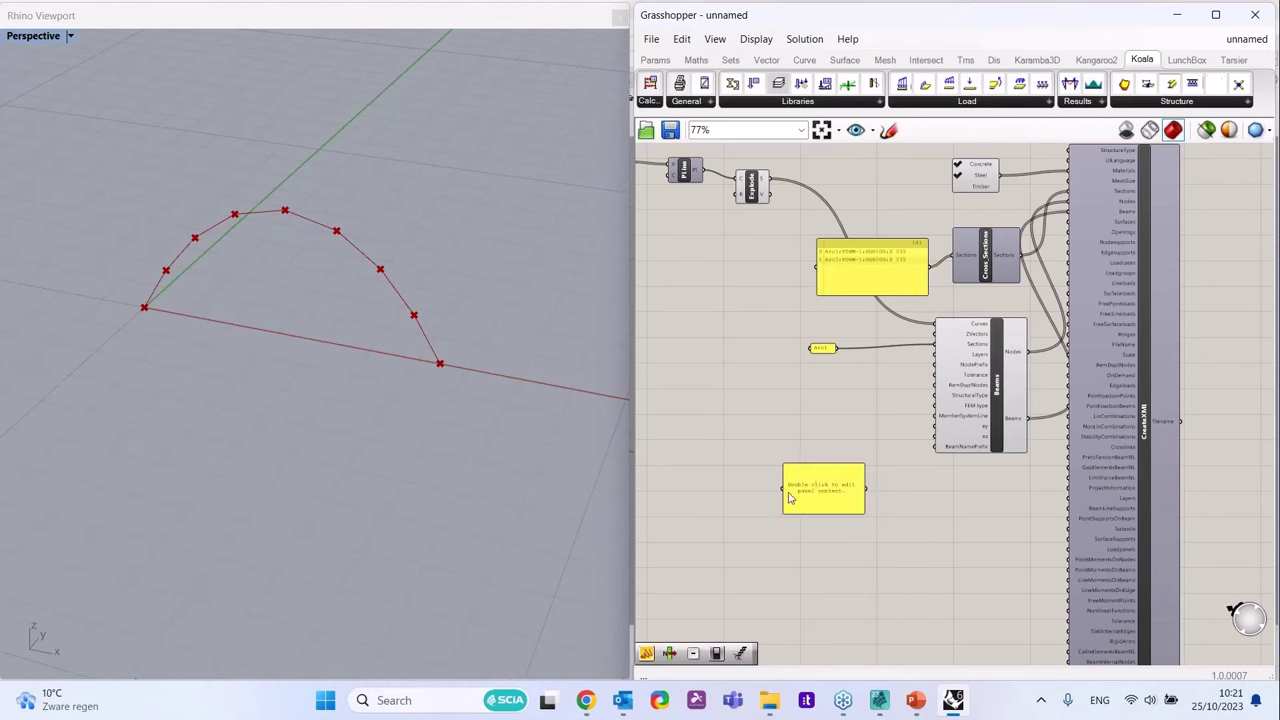
left_click_drag(784, 498, 1035, 360)
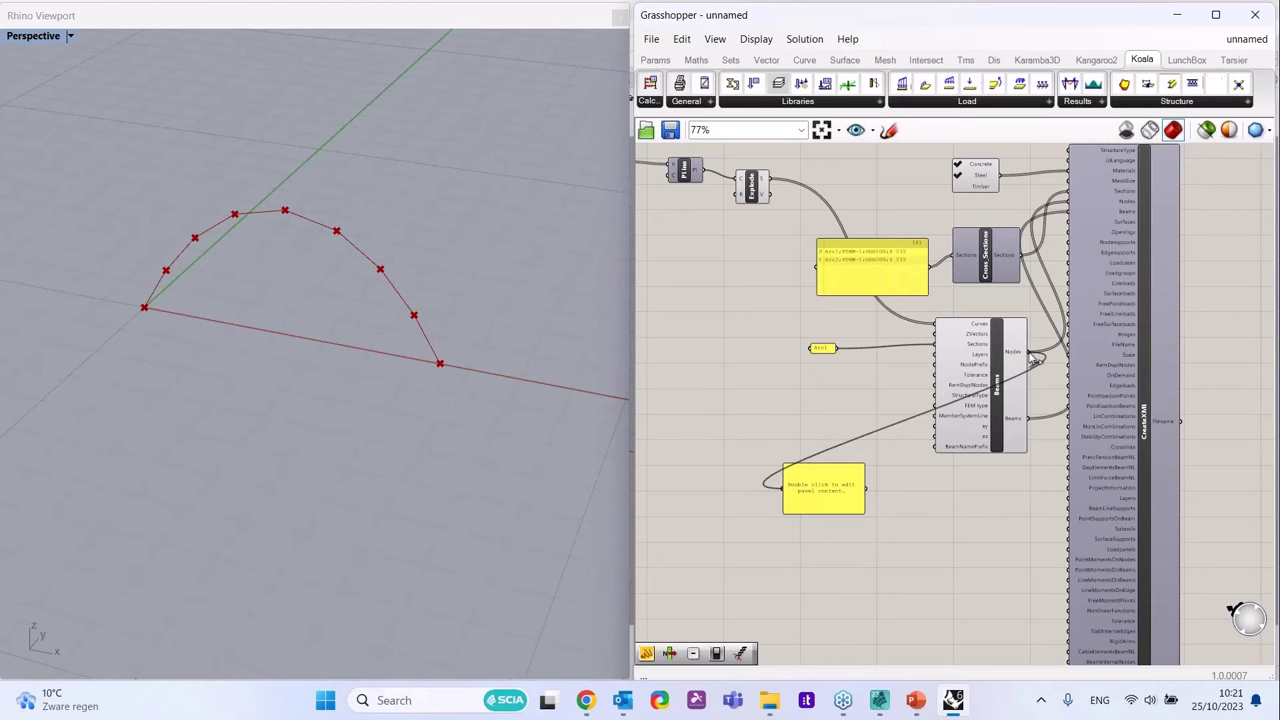
left_click_drag(864, 513, 962, 612)
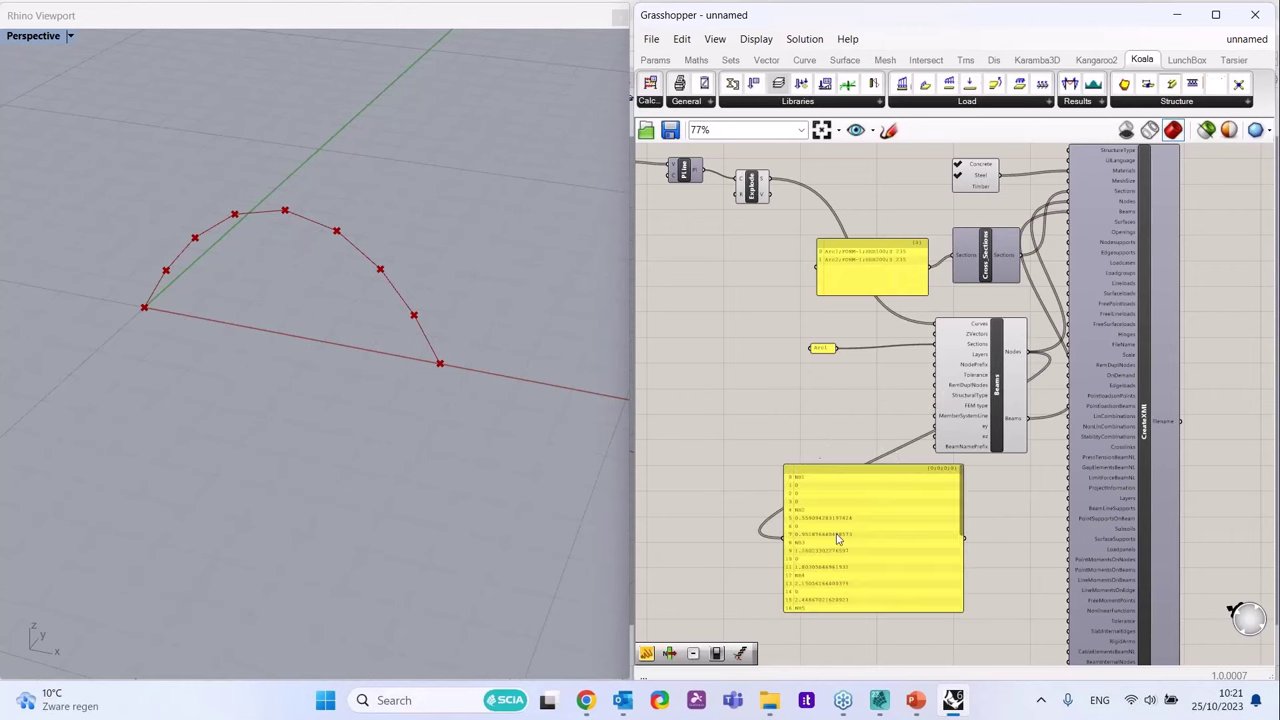
- Rewire the panel below the Beams component to the Beams output and read the beam list
scroll(822, 545, "up", 3)
scroll(803, 560, "up", 1)
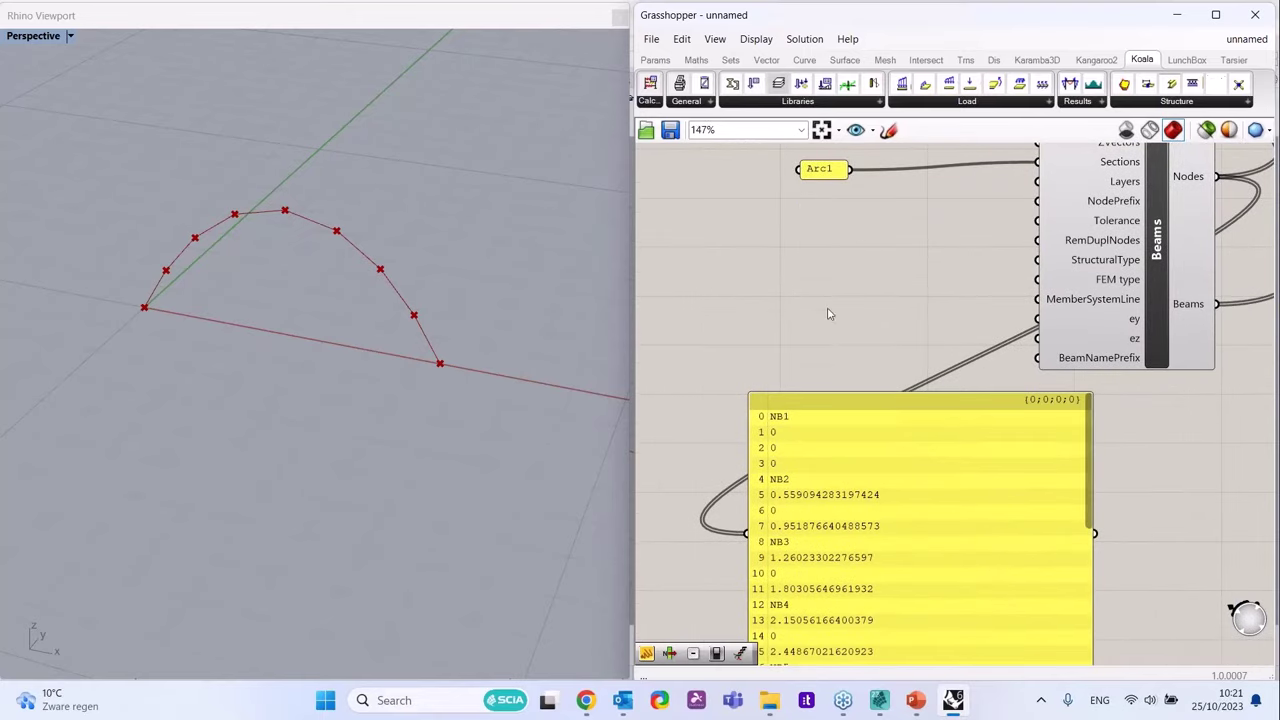
scroll(832, 270, "down", 3)
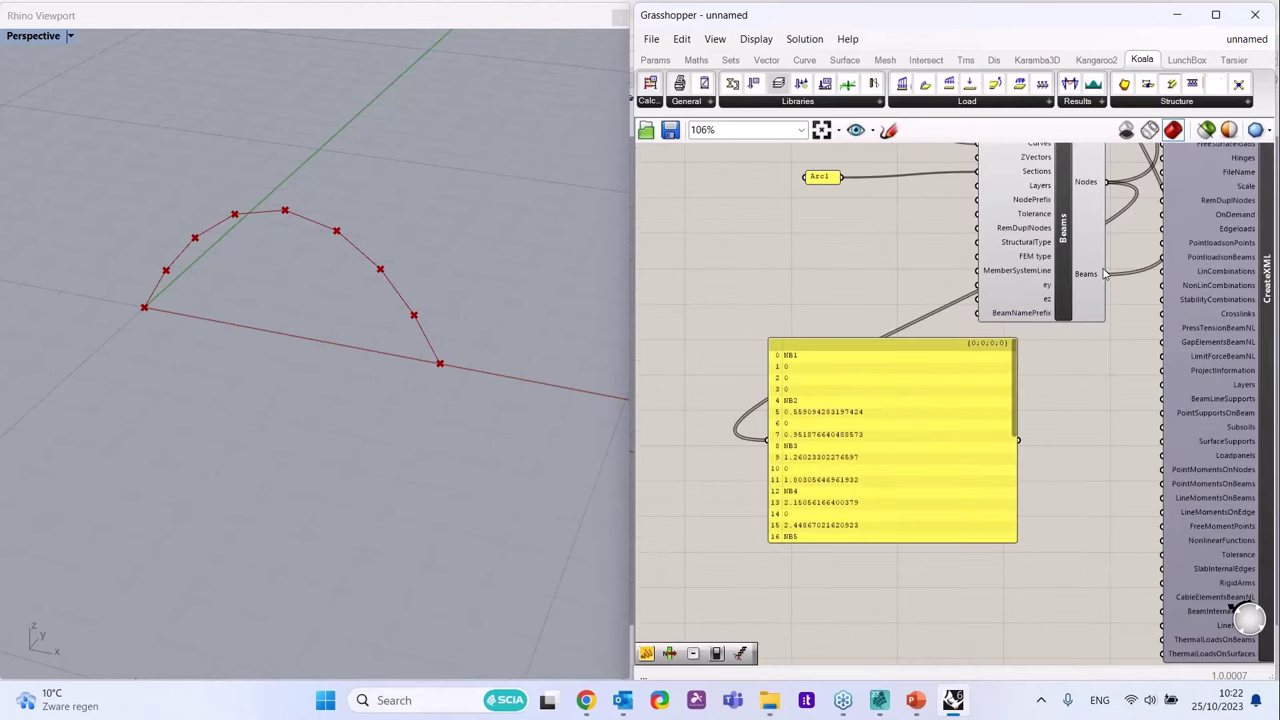
left_click_drag(1106, 274, 772, 440)
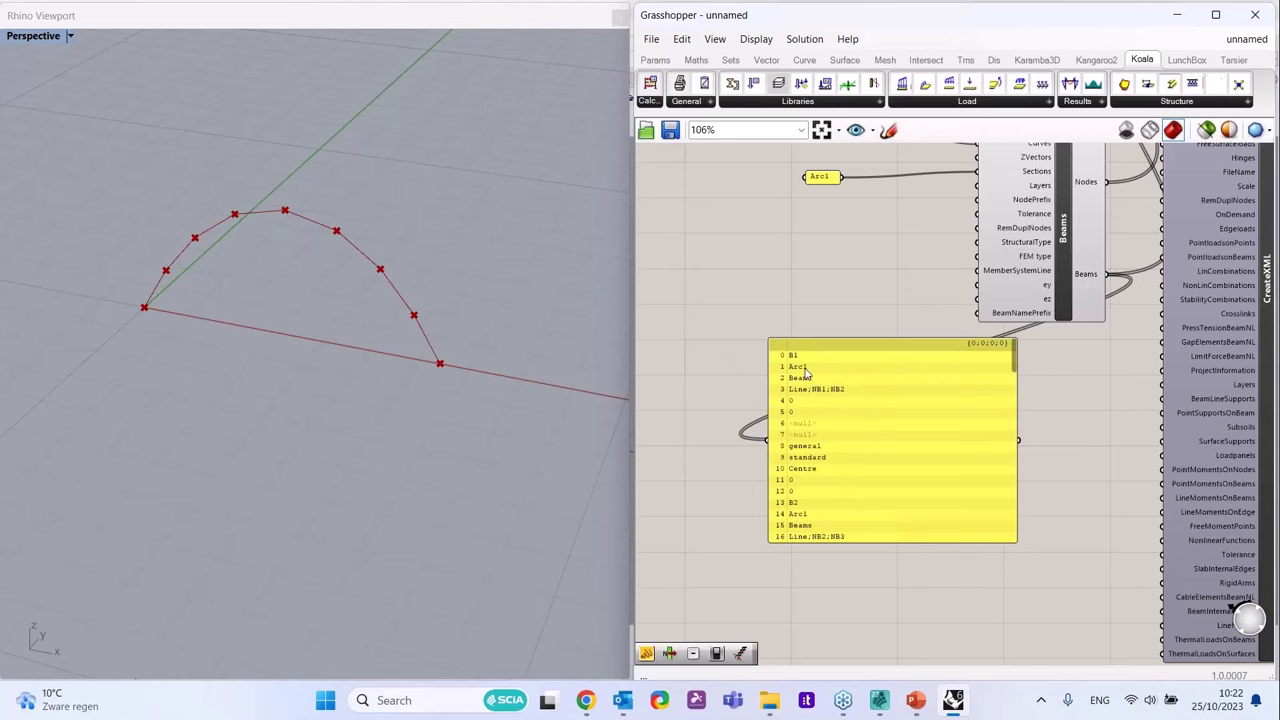
scroll(805, 370, "up", 2)
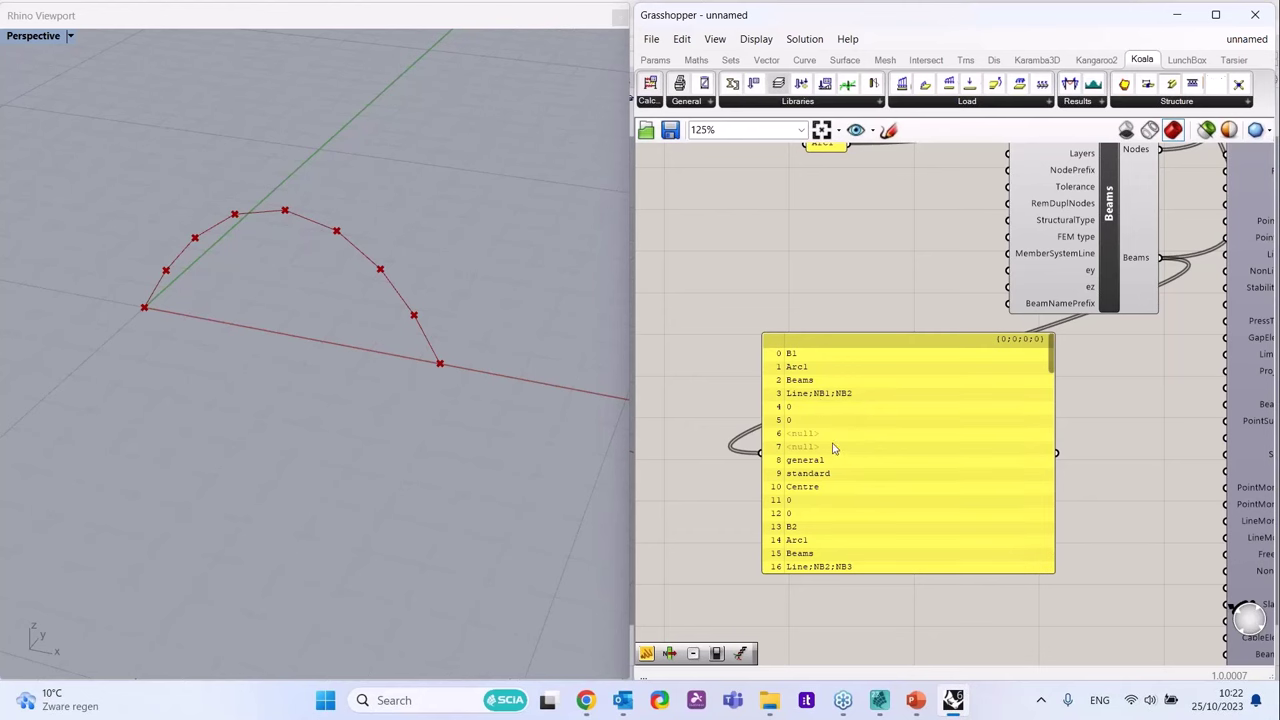
- Reconnect the panel to the Nodes output and read the node names and coordinates
scroll(835, 447, "down", 2)
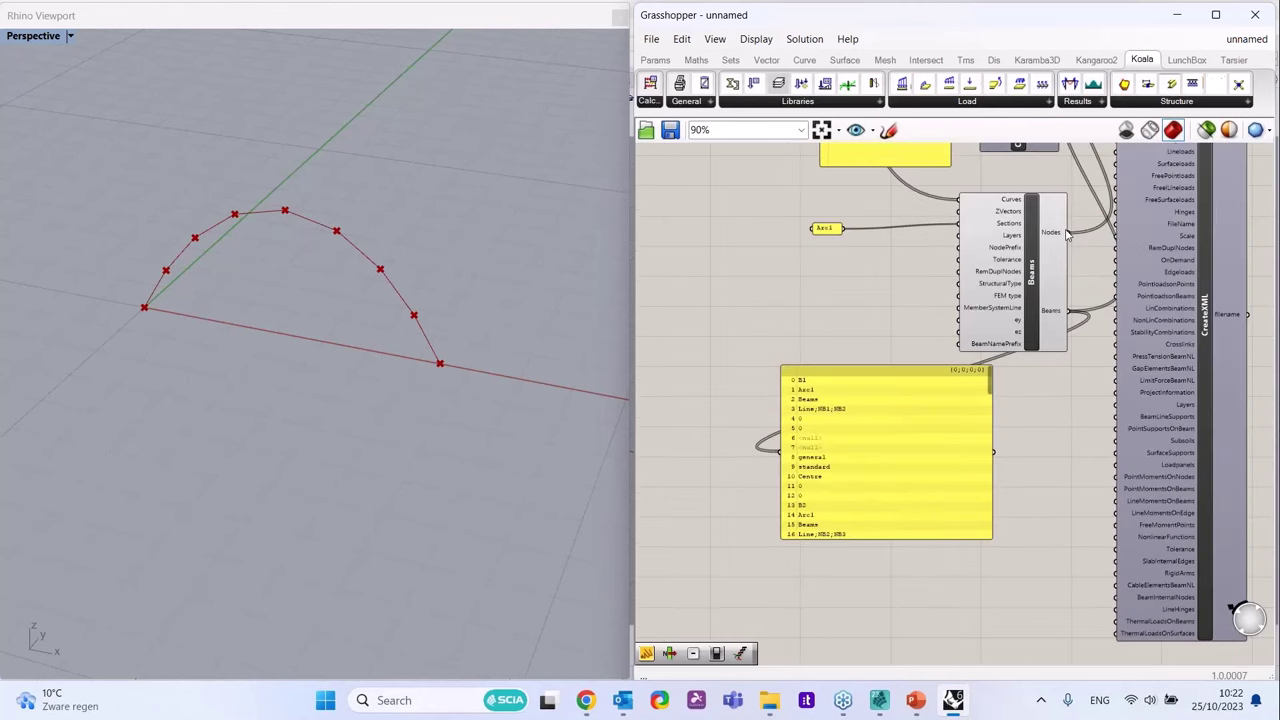
left_click_drag(1066, 233, 758, 450)
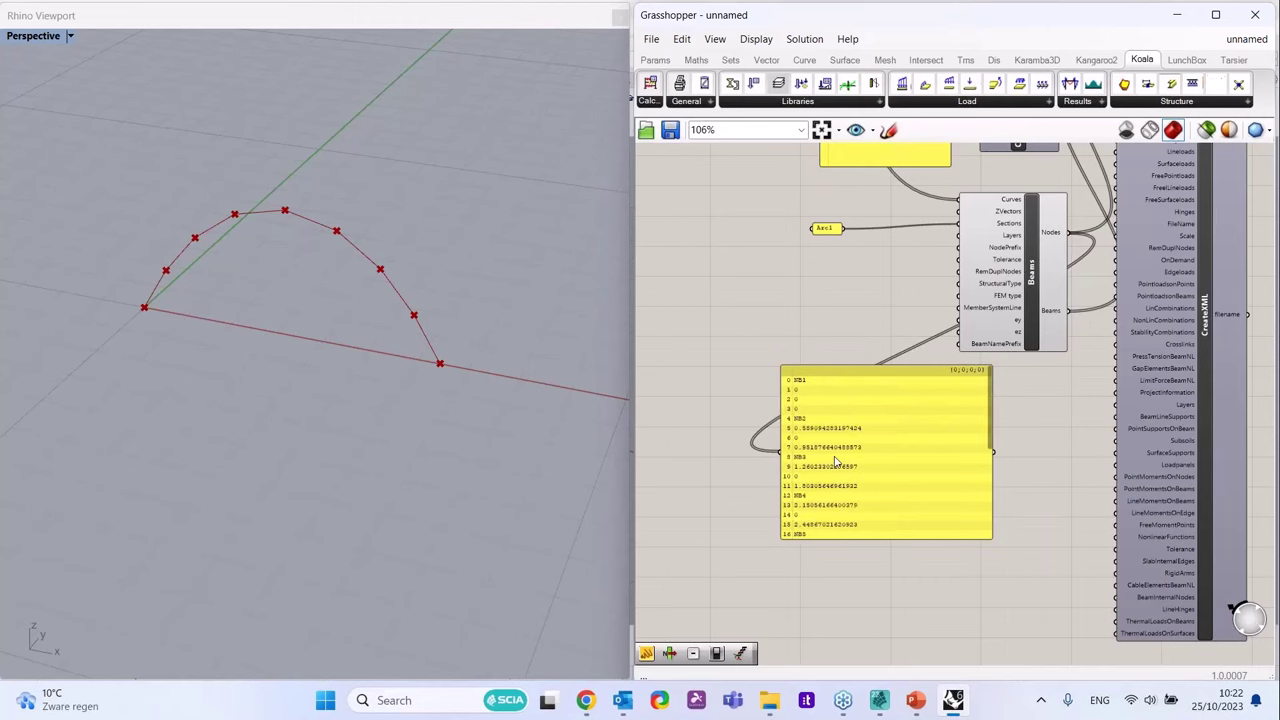
scroll(835, 460, "up", 2)
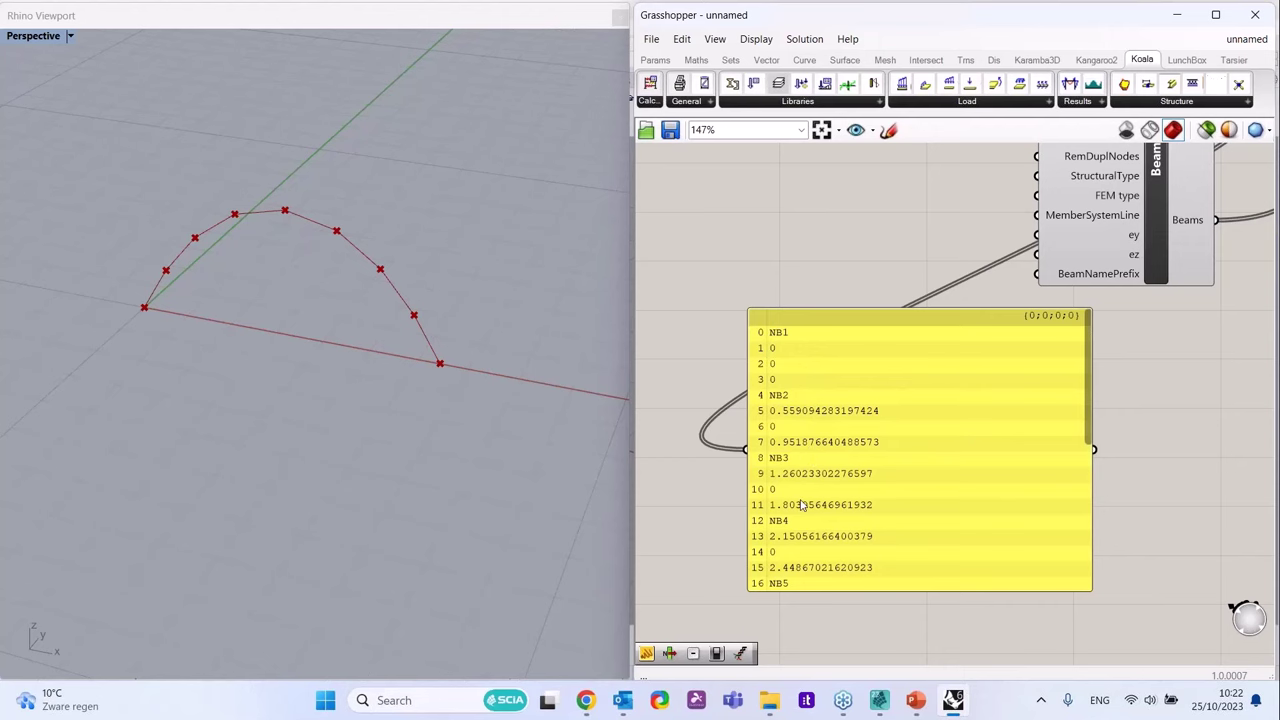
- Delete the panel that lists the nodes below the Beams component
scroll(818, 500, "down", 3)
left_click(889, 443)
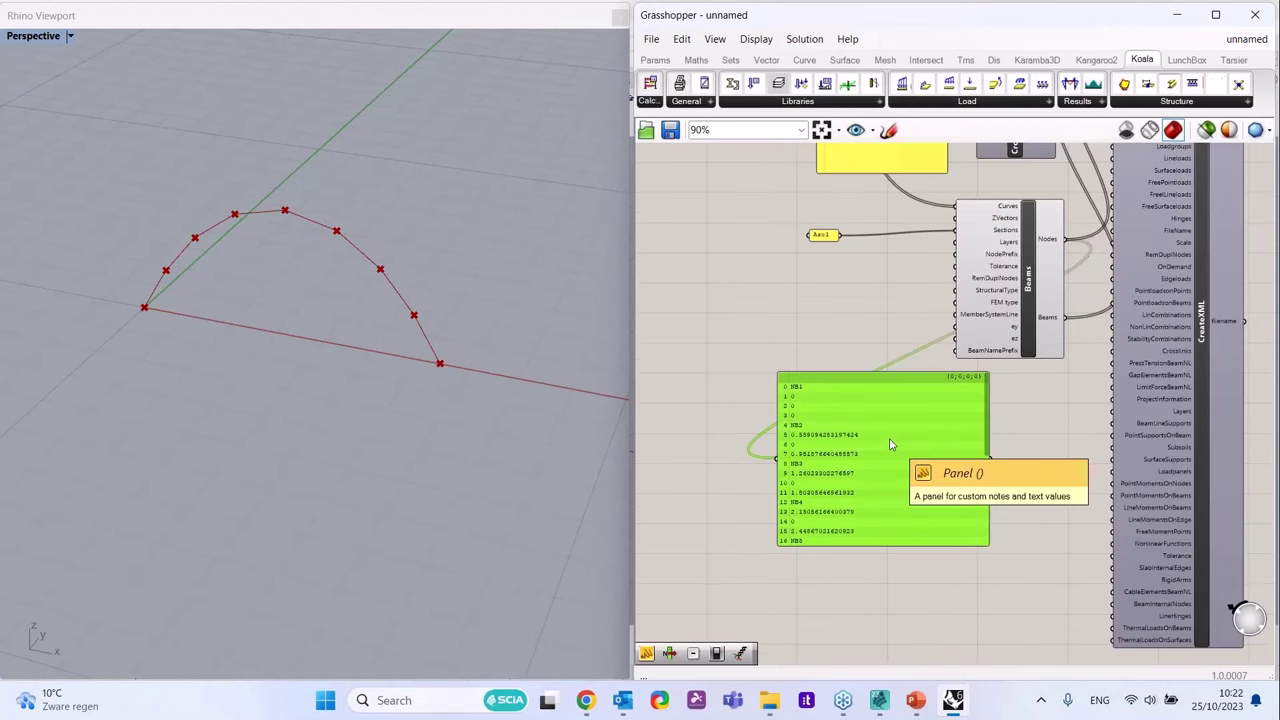
key("Delete")
scroll(865, 410, "down", 2)
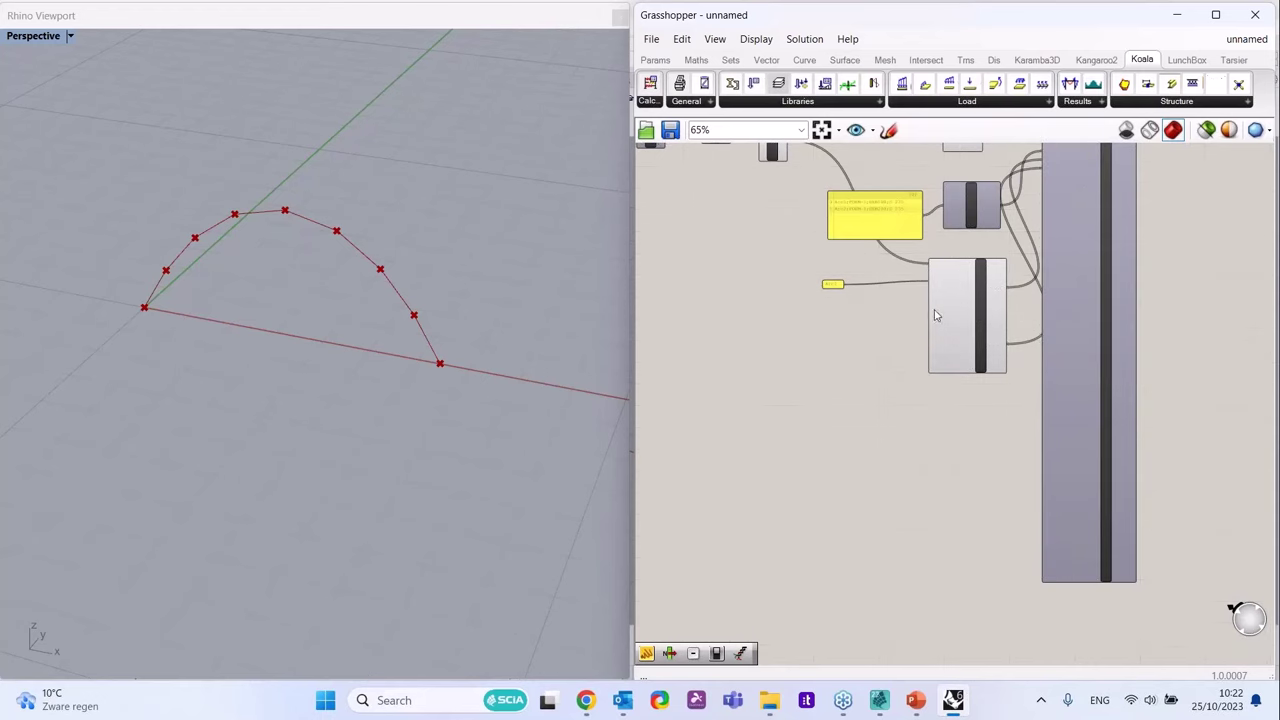
- Place Koala's NodeSupport component below the Beams component and examine its inputs
scroll(966, 328, "up", 2)
scroll(927, 341, "down", 2)
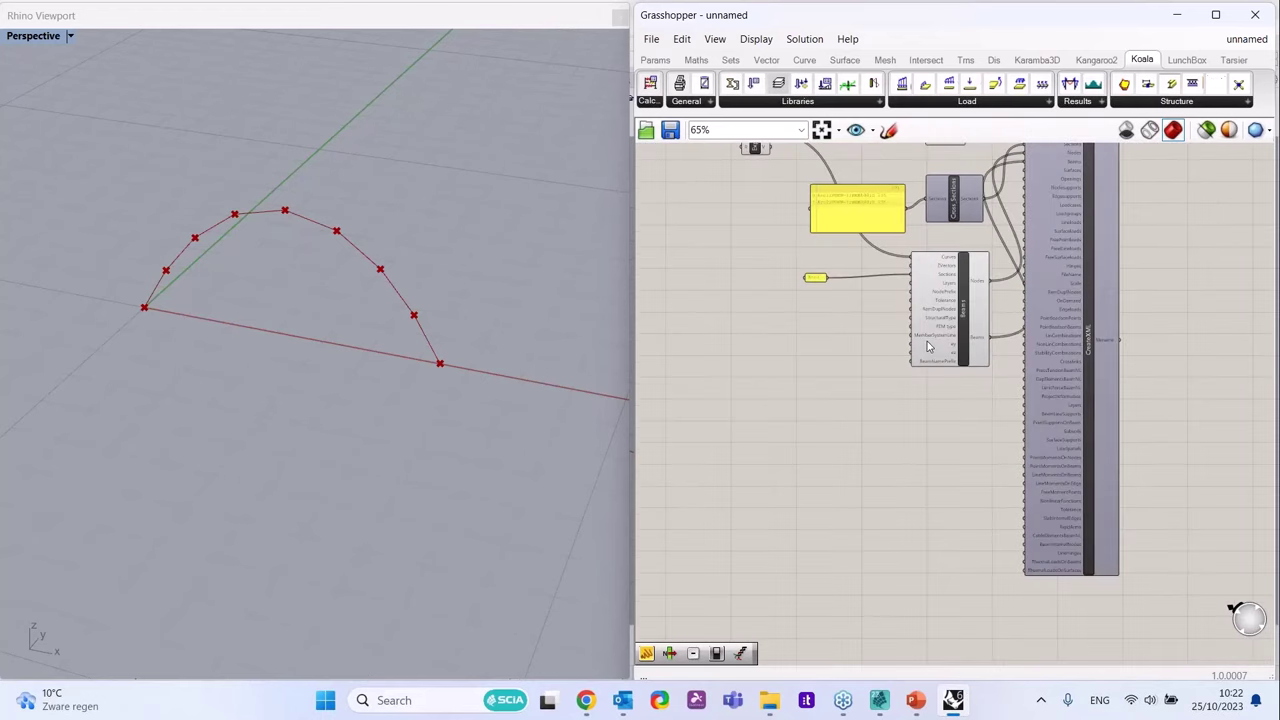
scroll(927, 341, "up", 1)
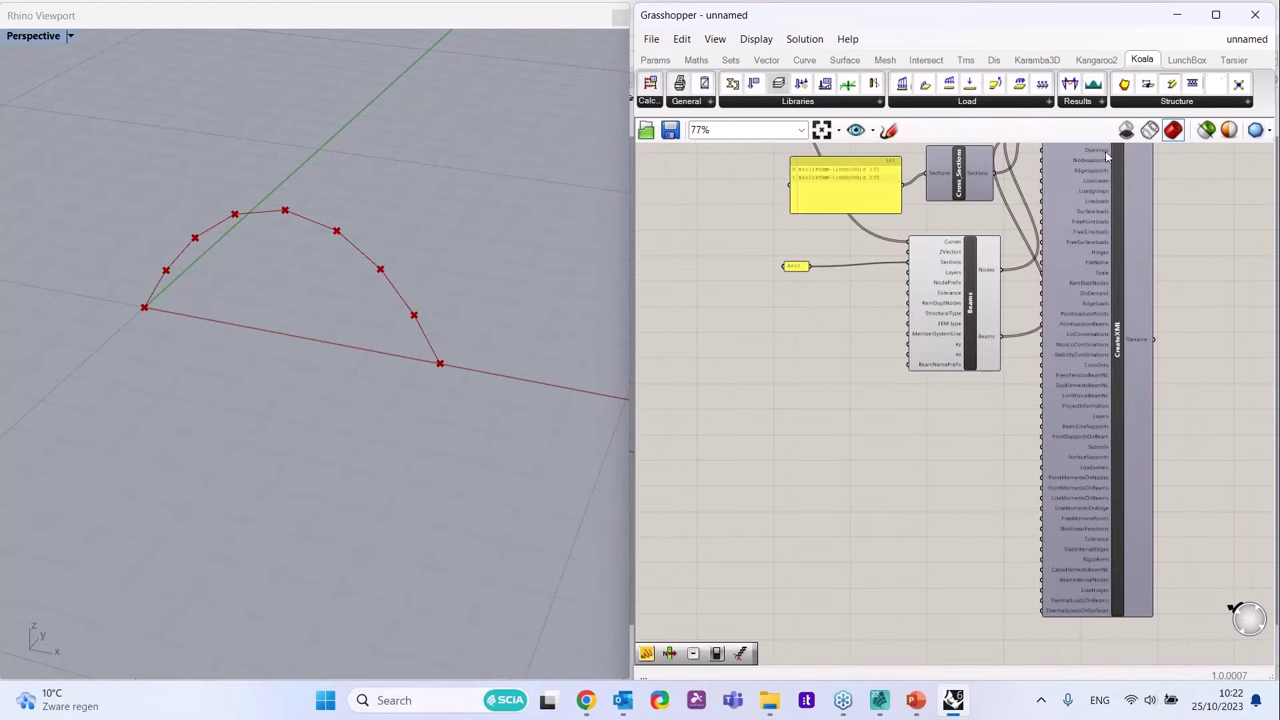
left_click(1153, 104)
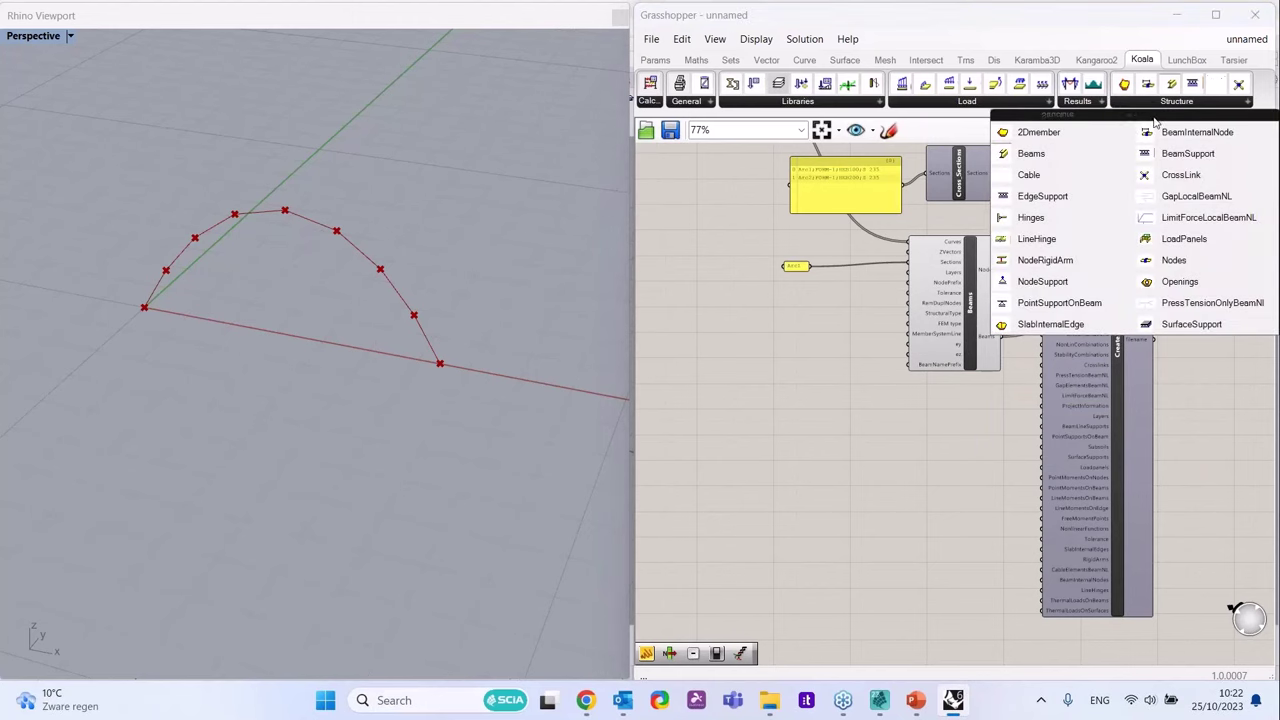
left_click_drag(1053, 290, 966, 471)
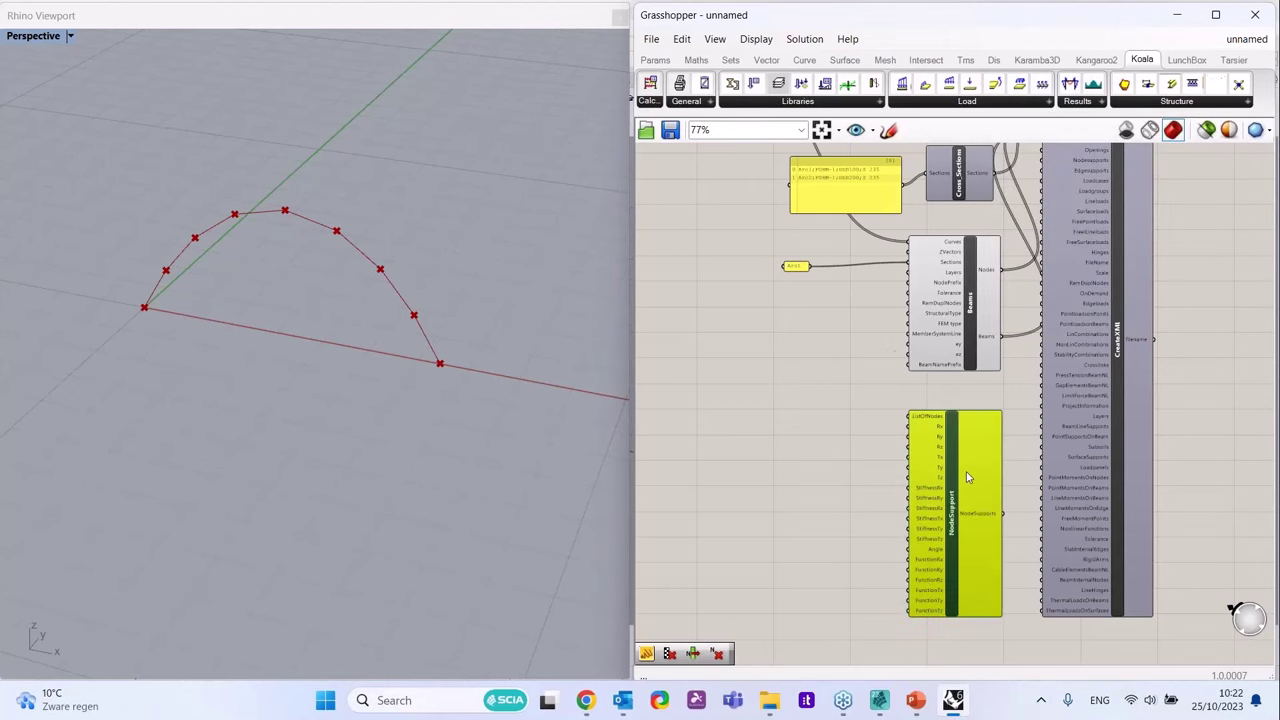
scroll(938, 401, "up", 1)
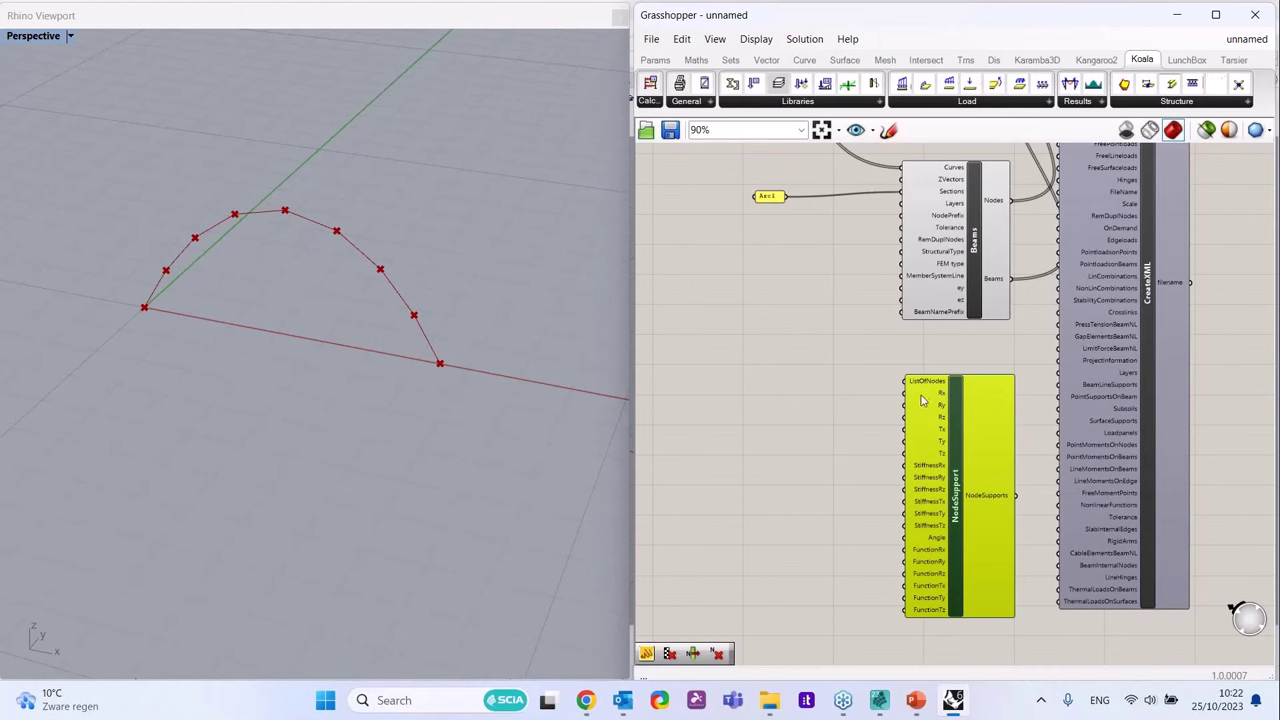
mouse_move(926, 398)
scroll(932, 394, "up", 1)
scroll(932, 392, "down", 1)
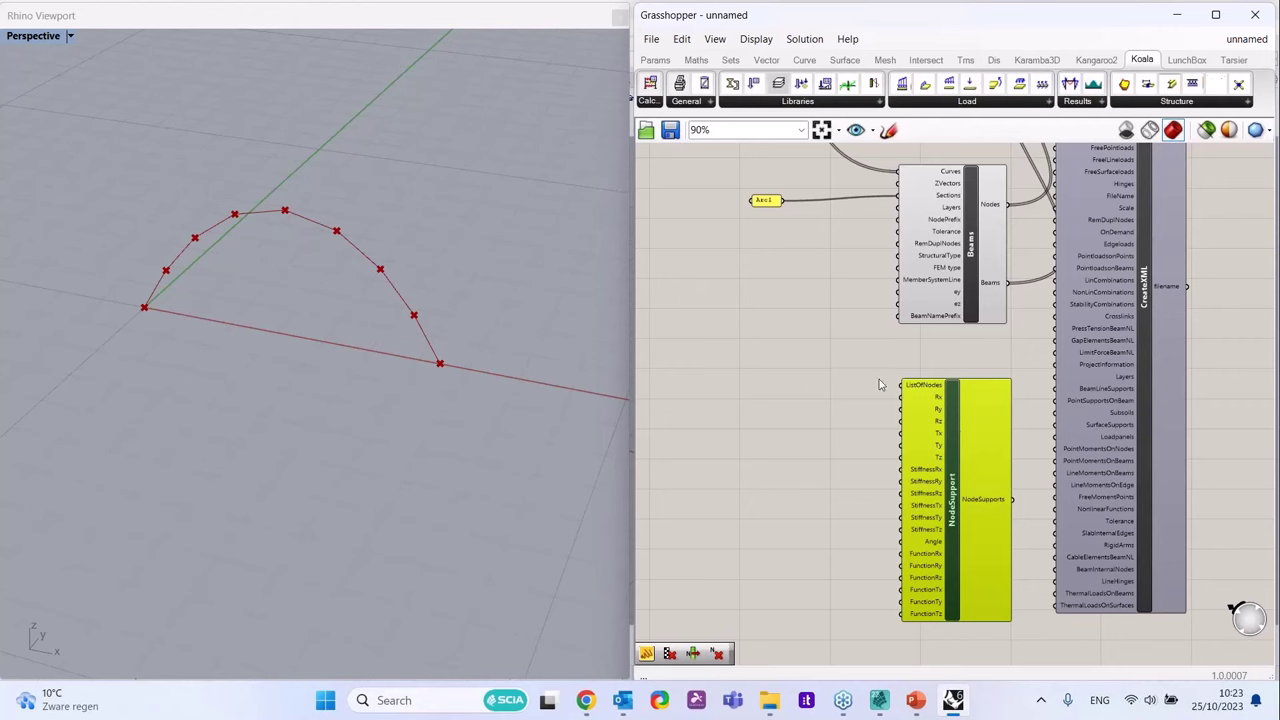
- Add an empty panel beside NodeSupport, connect it to the Nodes output of Beams, and make it taller
double_click(780, 366)
type("//")
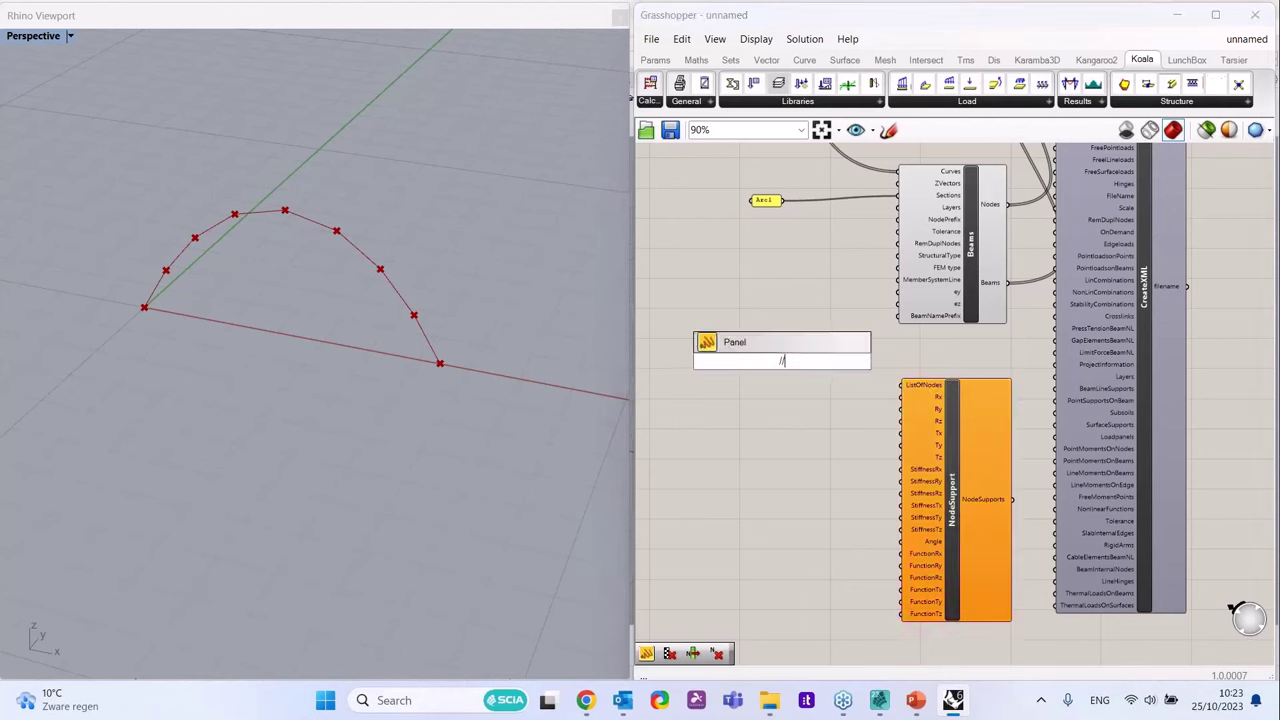
left_click(810, 342)
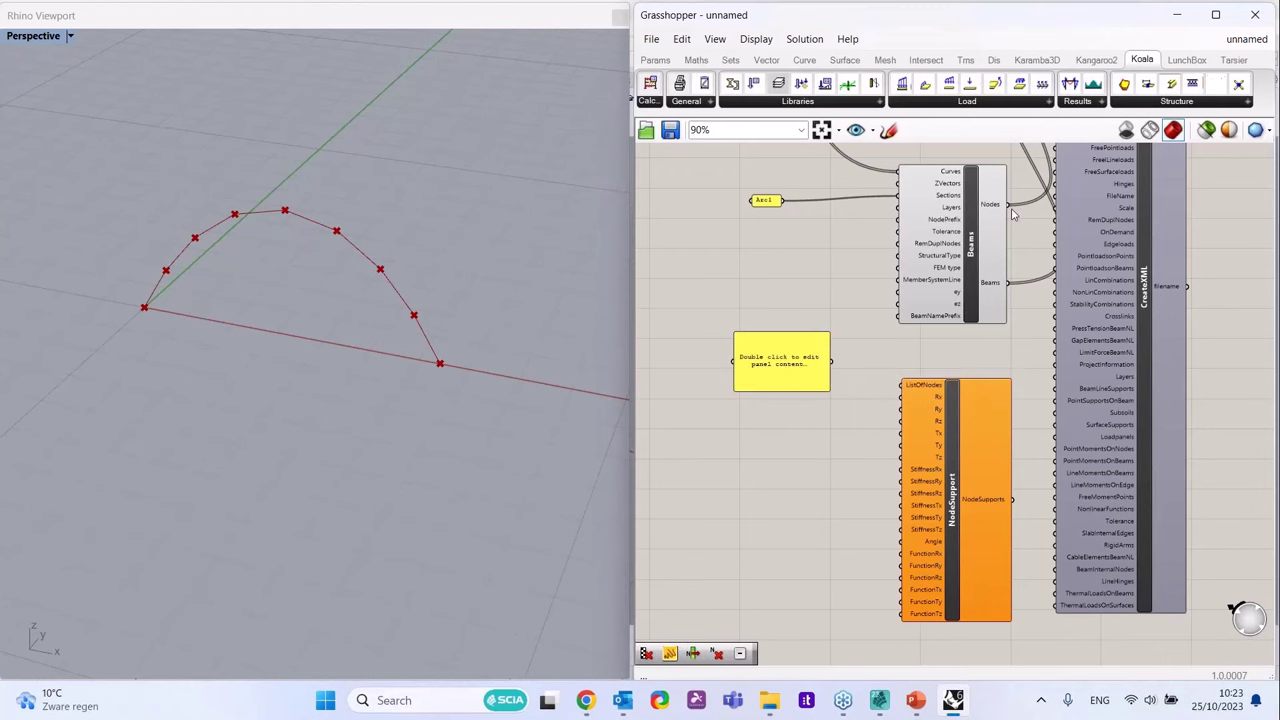
left_click_drag(1010, 206, 734, 361)
scroll(767, 419, "up", 3)
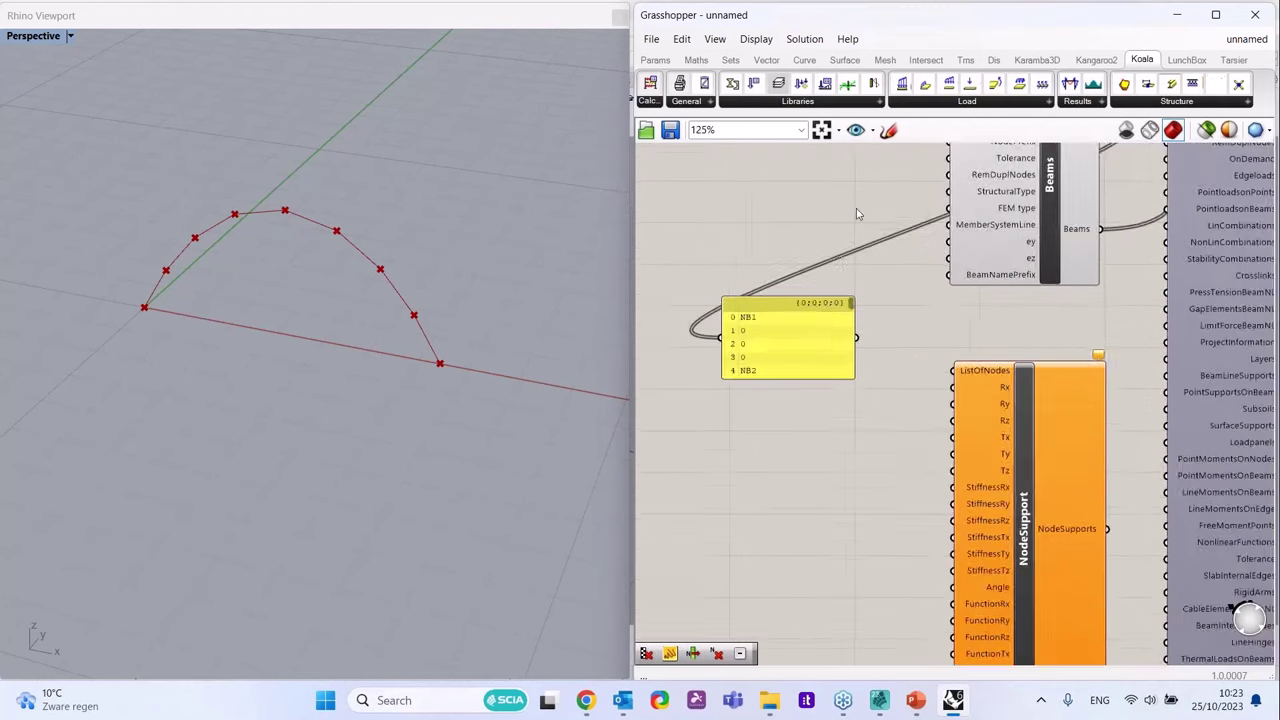
scroll(850, 225, "down", 2)
left_click_drag(788, 375, 790, 433)
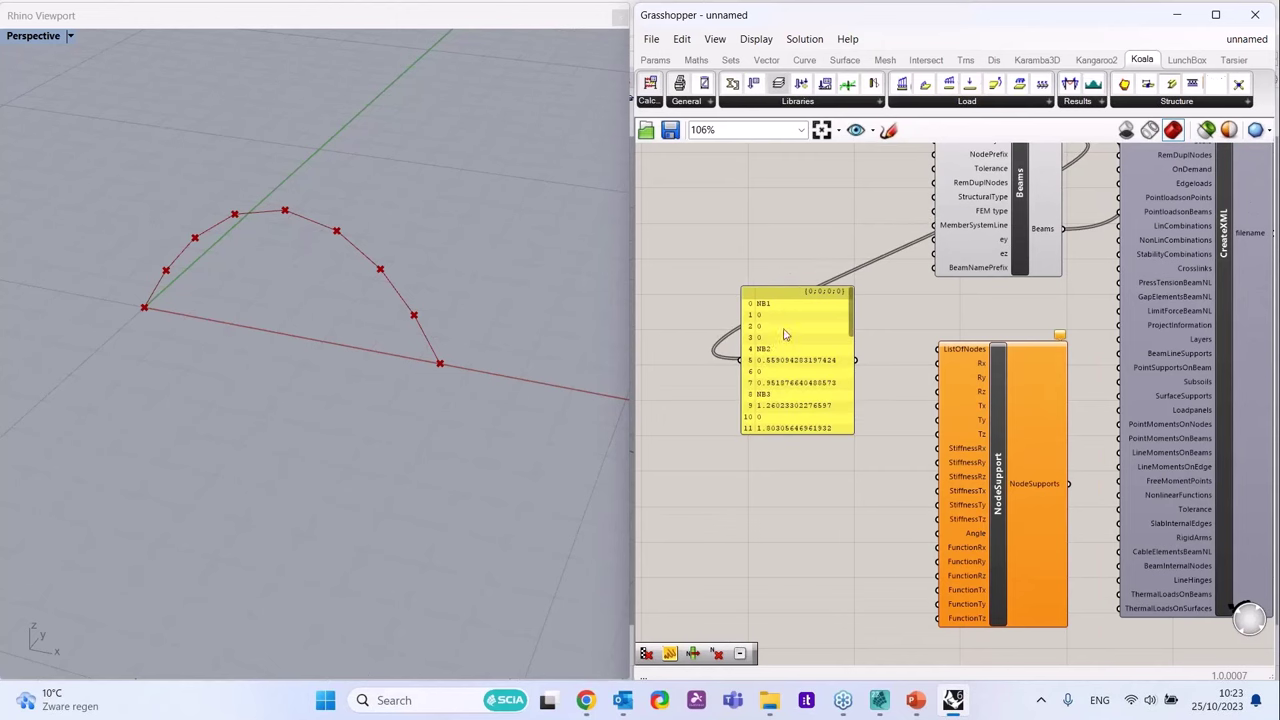
- Add a Cull Pattern component below the node panel and wire the Nodes output of Beams into its list input
scroll(1035, 323, "down", 1)
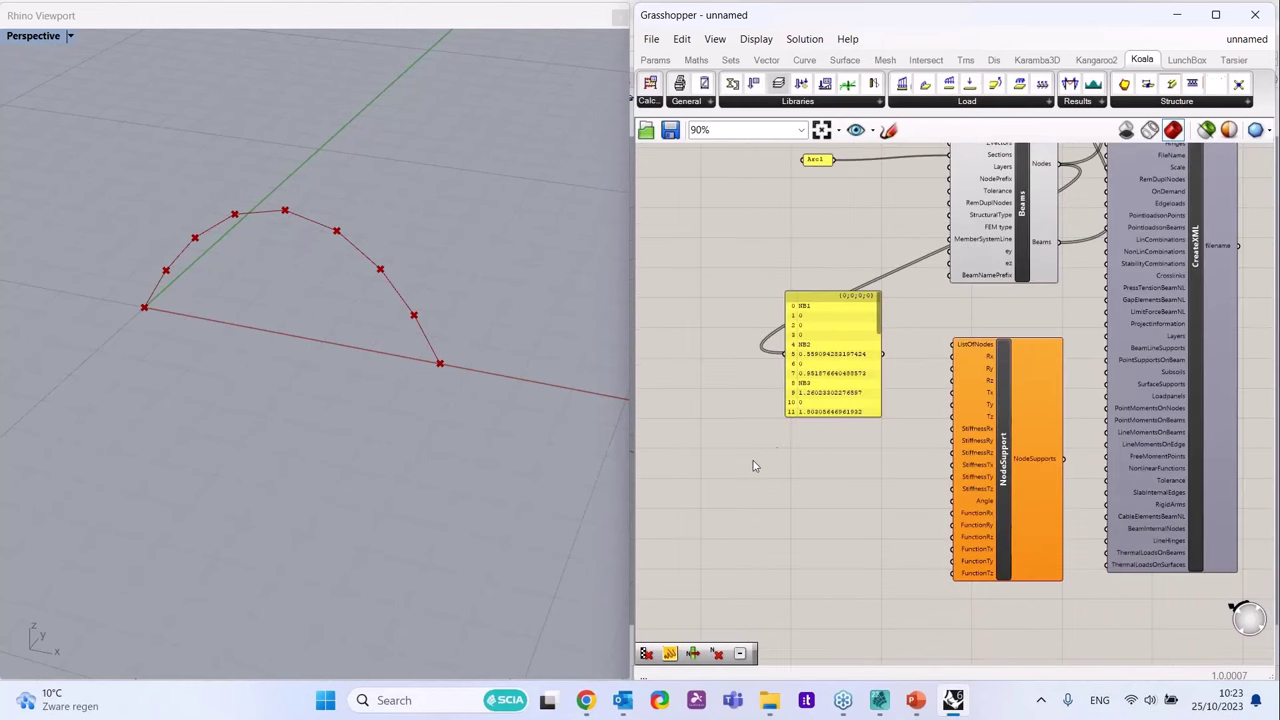
double_click(754, 466)
type("cull")
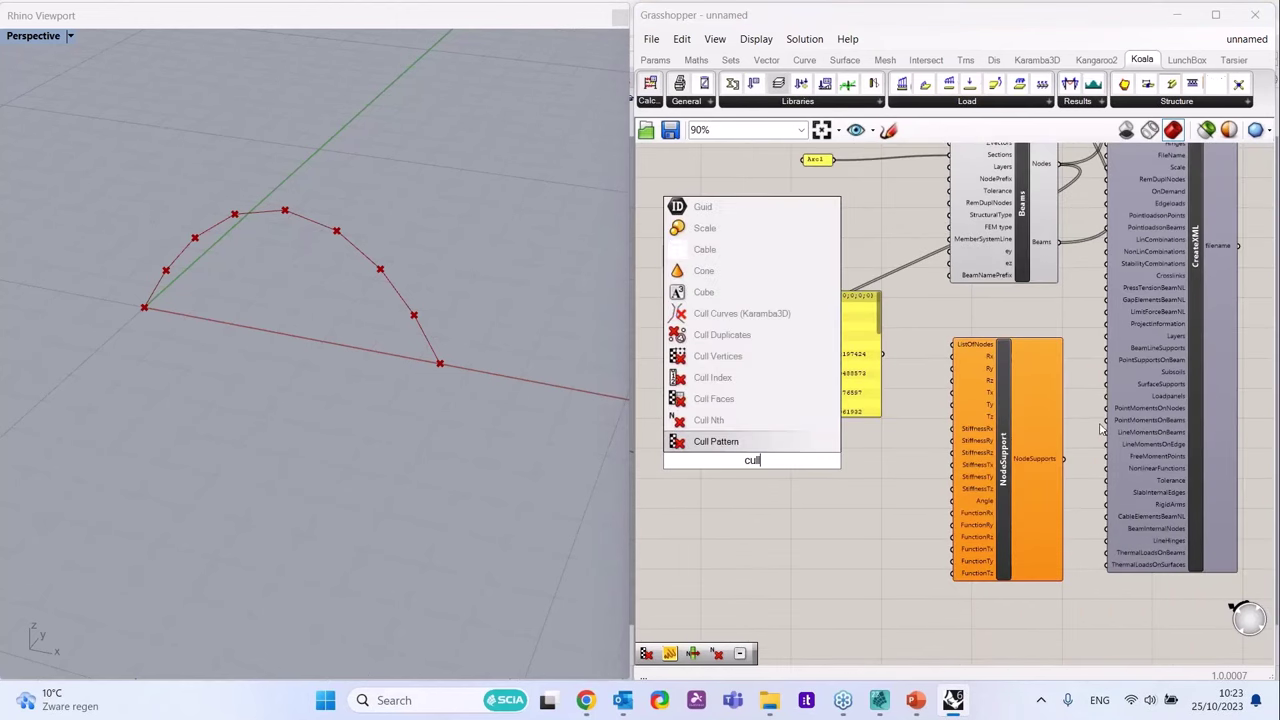
key("Up")
key("Down")
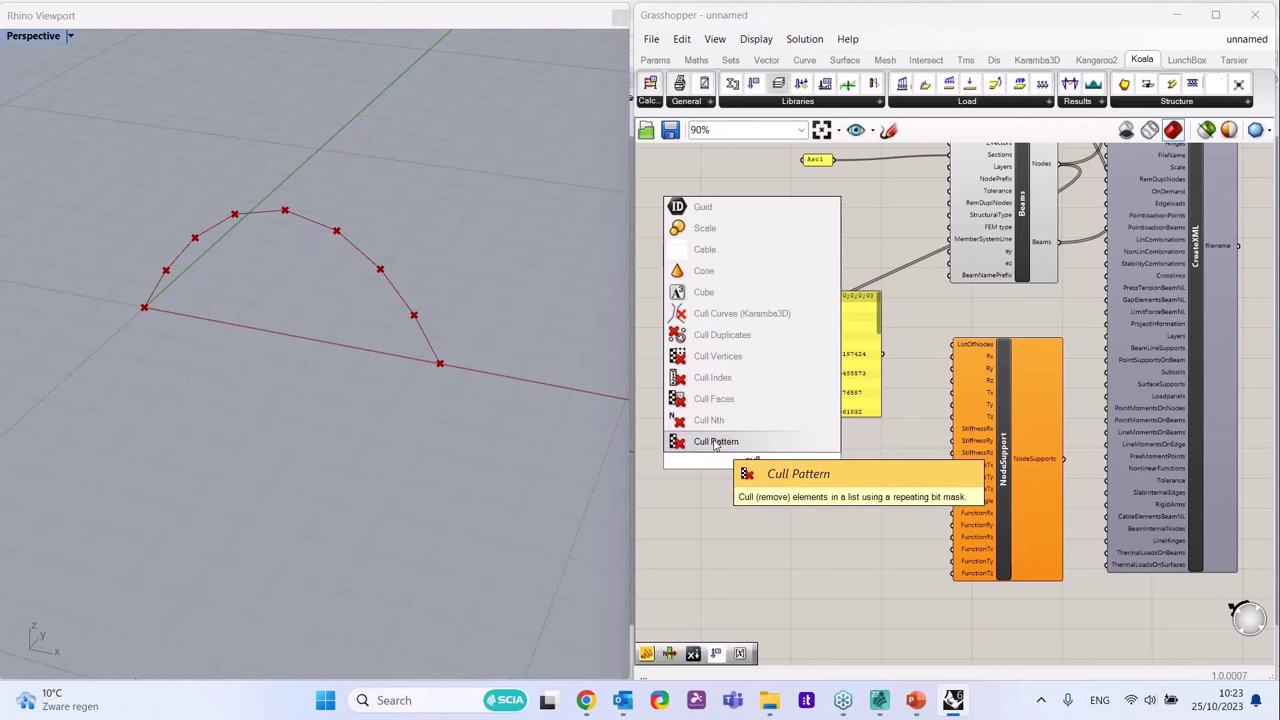
key("Return")
left_click_drag(754, 470, 831, 465)
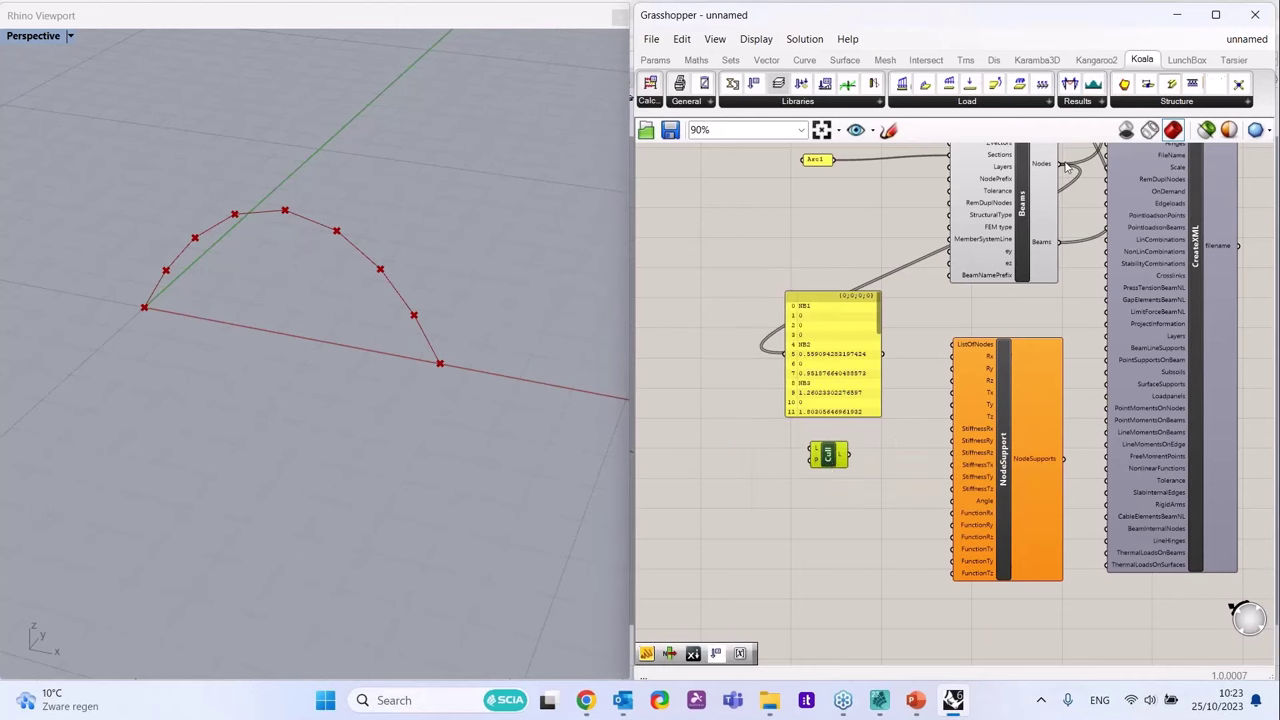
left_click_drag(1057, 163, 784, 462)
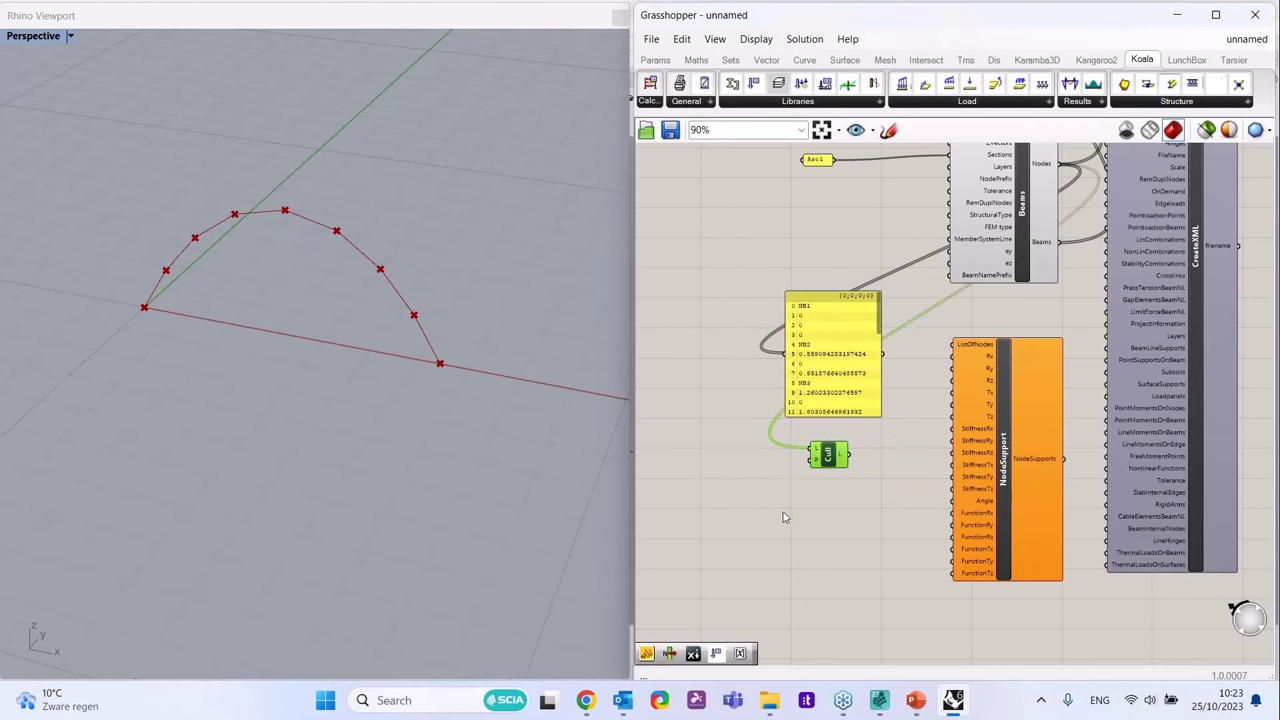
- Set the Cull Pattern's P input to the Booleans True, False, False, False to keep only the node names
scroll(813, 195, "up", 3)
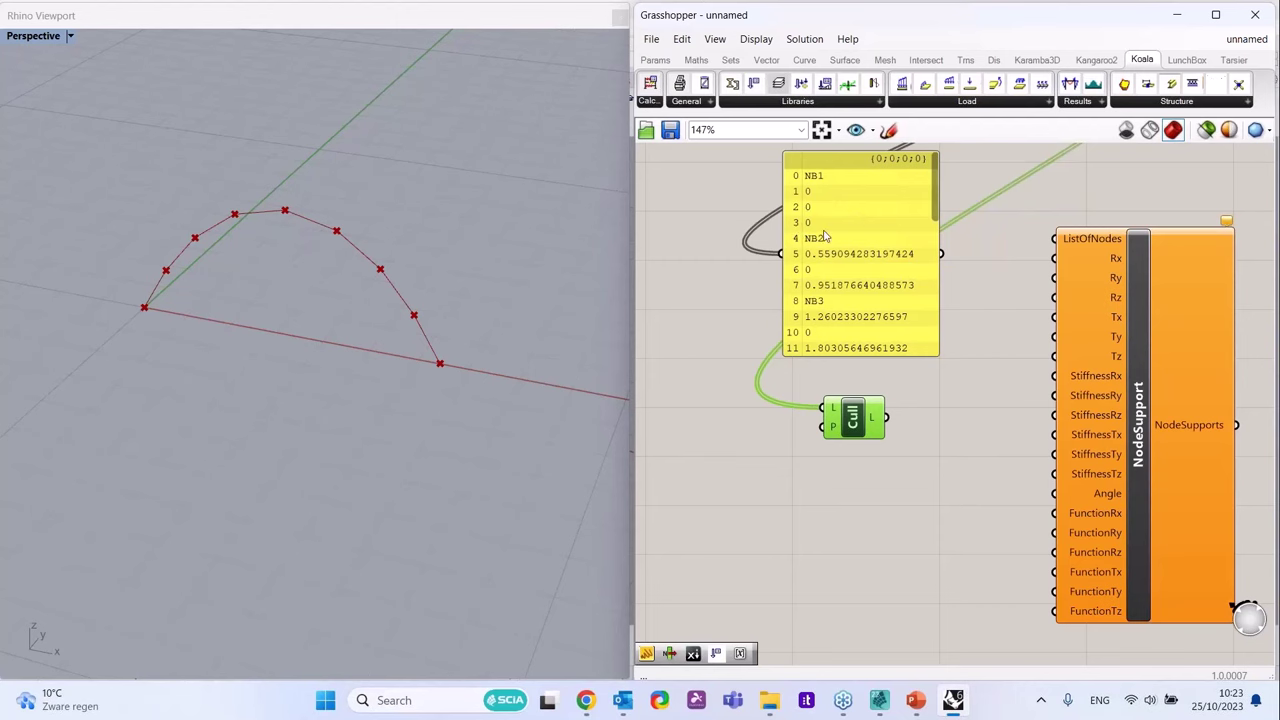
right_click(835, 430)
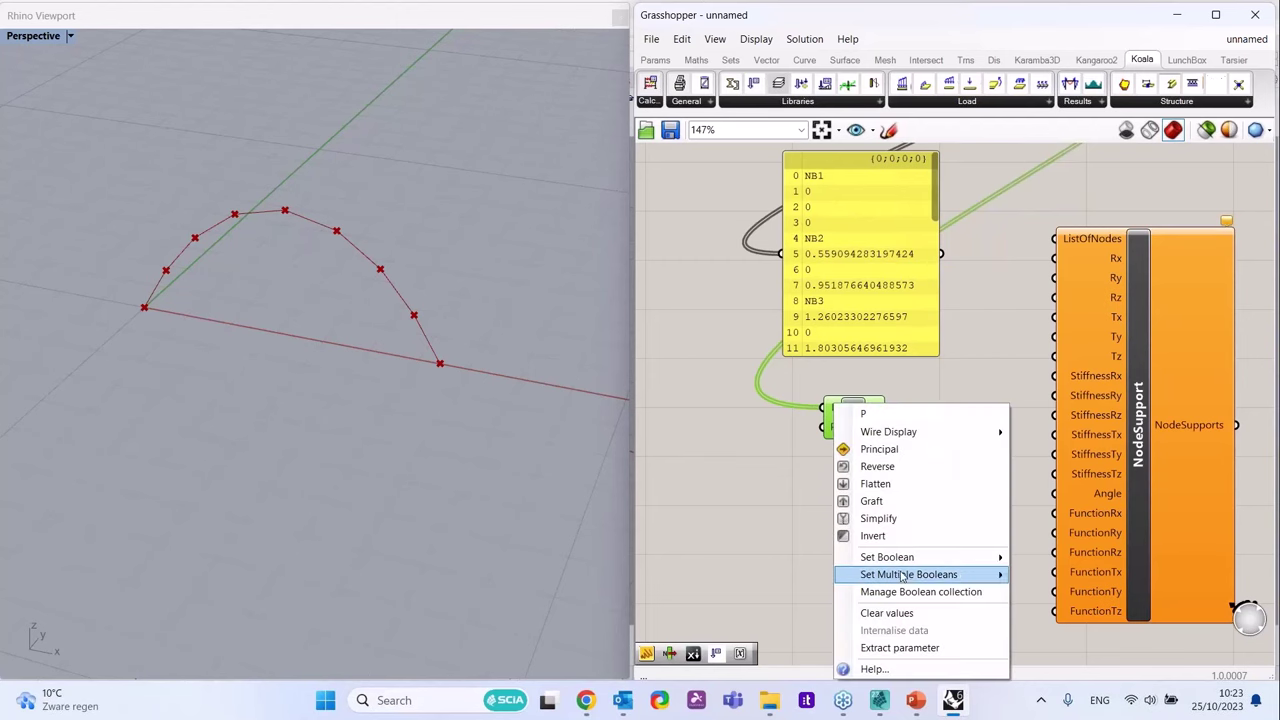
mouse_move(970, 574)
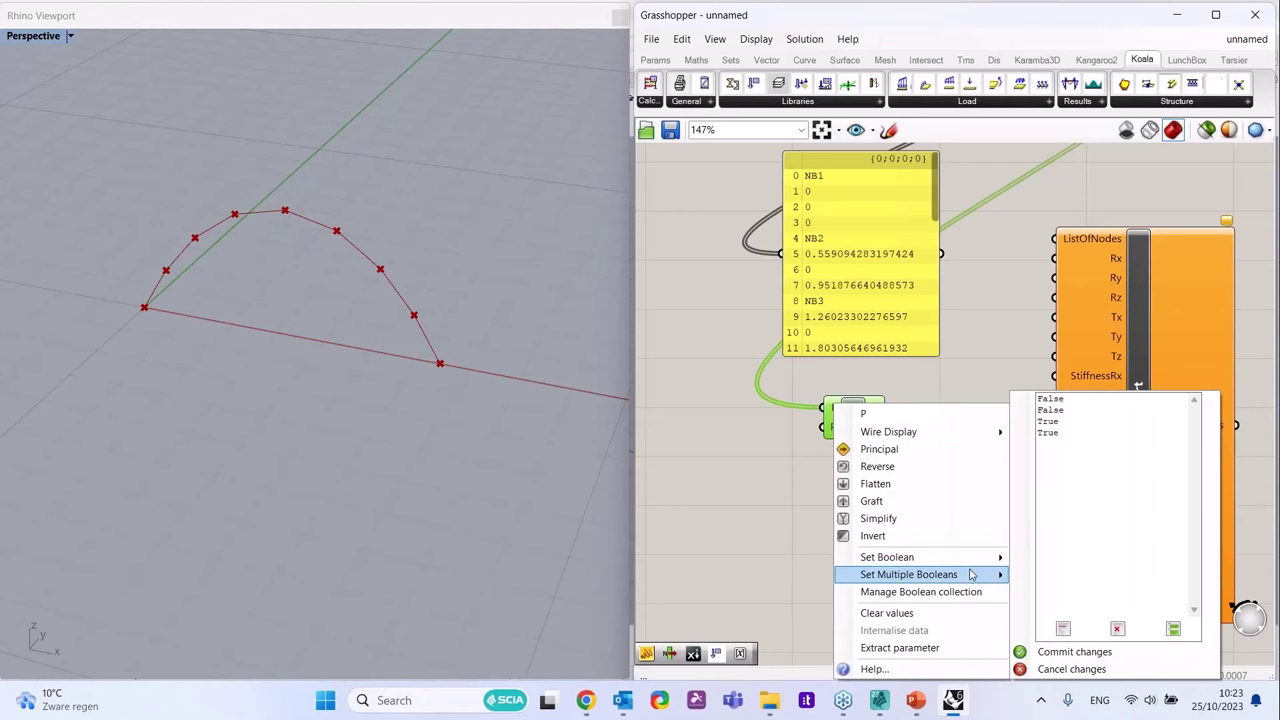
left_click_drag(1085, 398, 1040, 398)
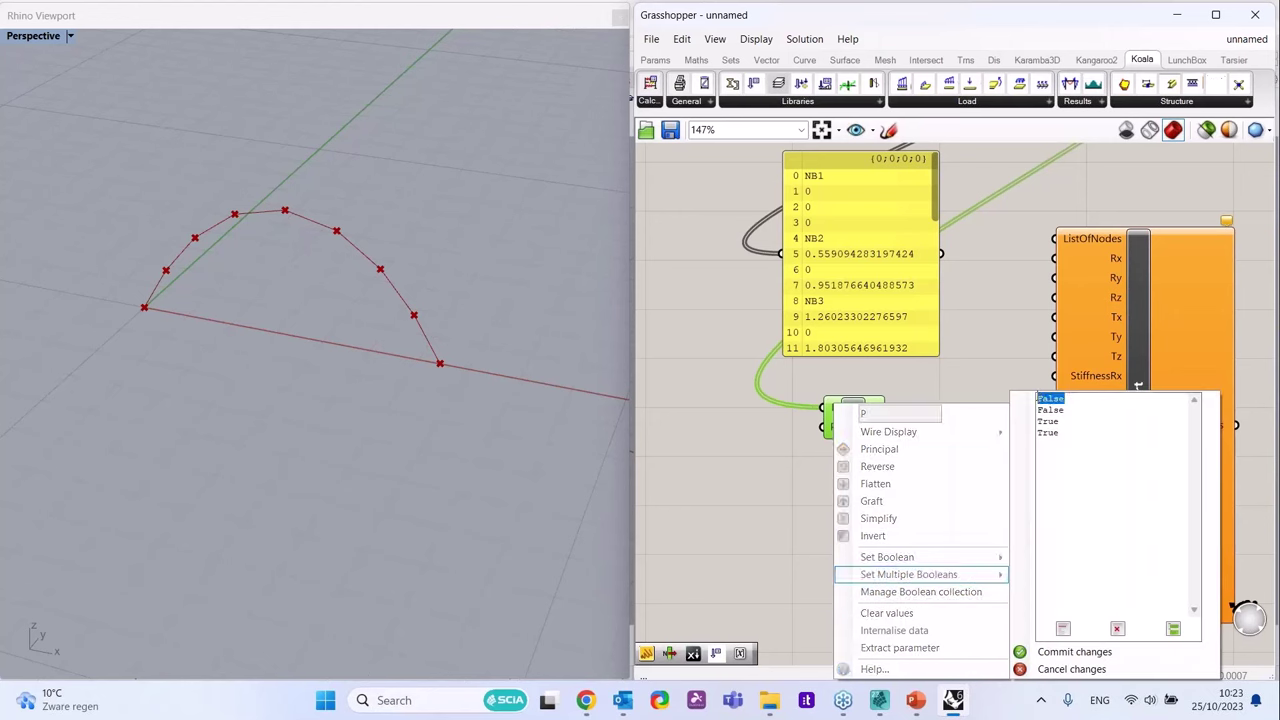
type("T")
left_click_drag(1064, 410, 1032, 408)
key("ctrl+c")
double_click(1047, 421)
key("ctrl+v")
double_click(1047, 432)
key("ctrl+v")
left_click(1067, 656)
- Duplicate the node panel and wire the Cull Pattern's output into the copy to show the filtered list
scroll(920, 380, "down", 1)
left_click(910, 293)
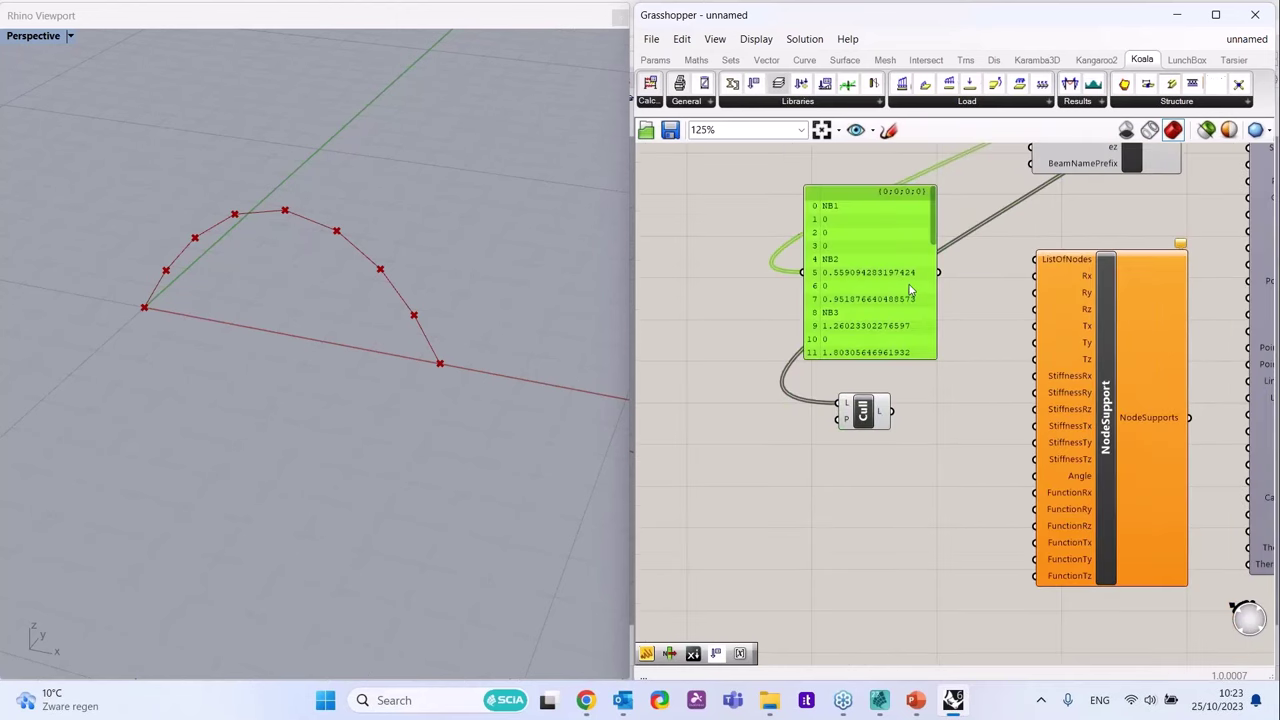
left_click_drag(910, 290, 1059, 460, "alt")
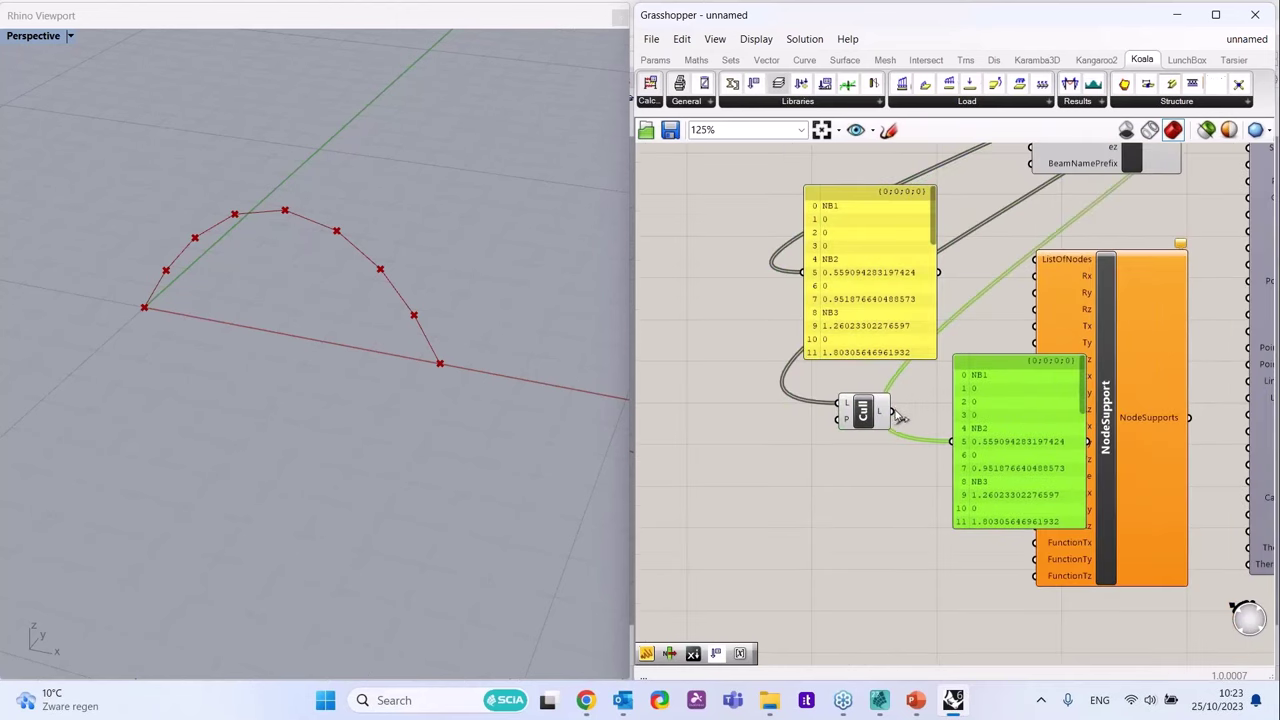
left_click_drag(900, 418, 891, 411)
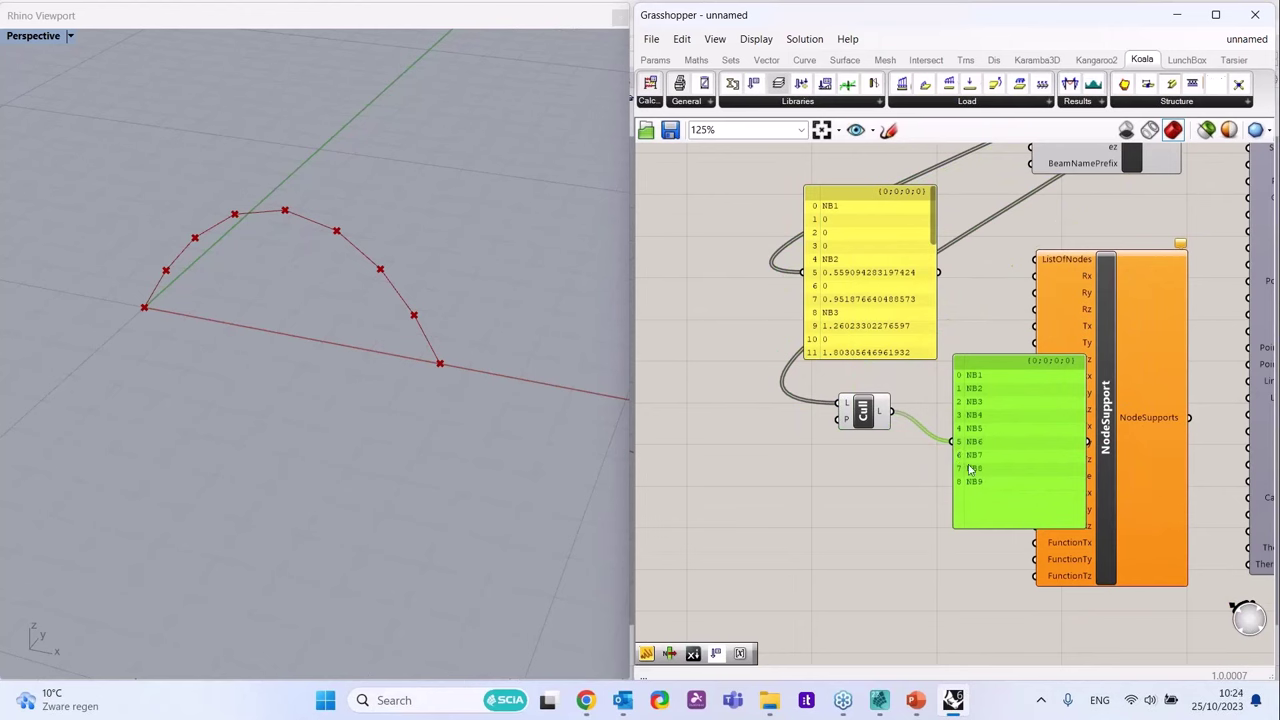
- Delete the original node panel above the Cull Pattern component
scroll(880, 415, "down", 3)
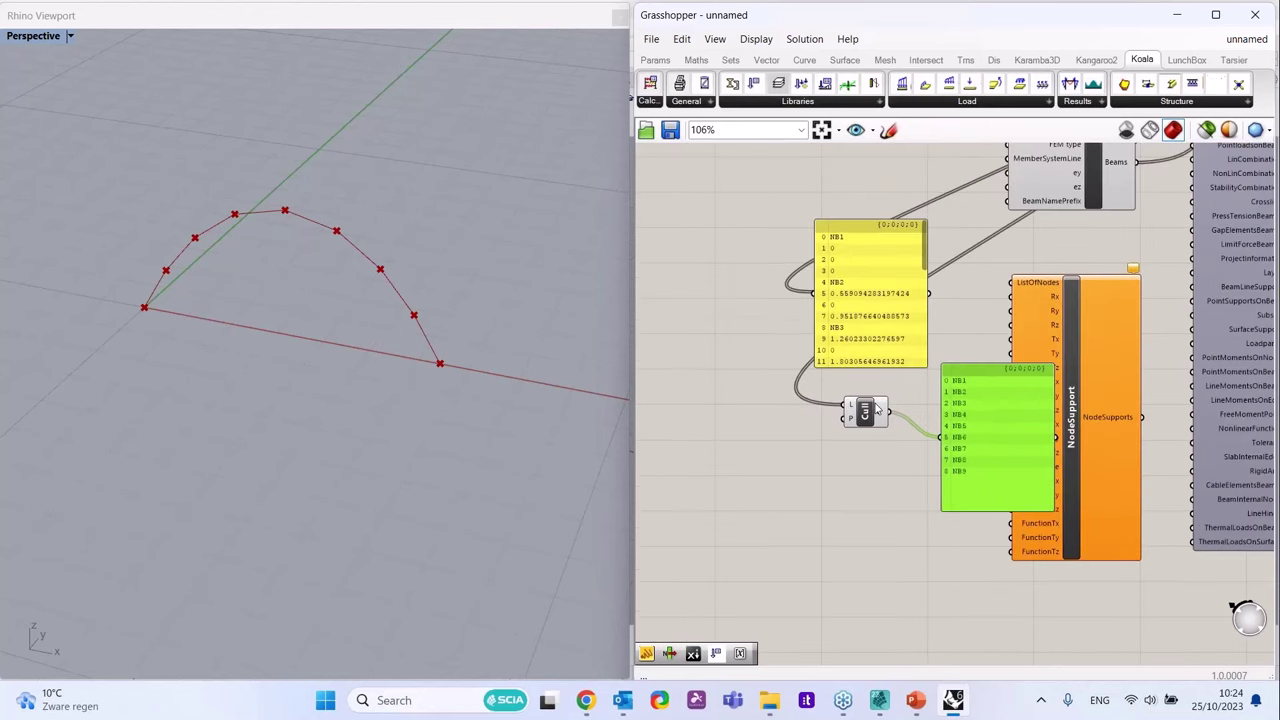
left_click(884, 326)
key("Delete")
- Move the Beams component away from CreateXML and place the Cull Pattern between them, next to the Nodes output
scroll(822, 393, "down", 2)
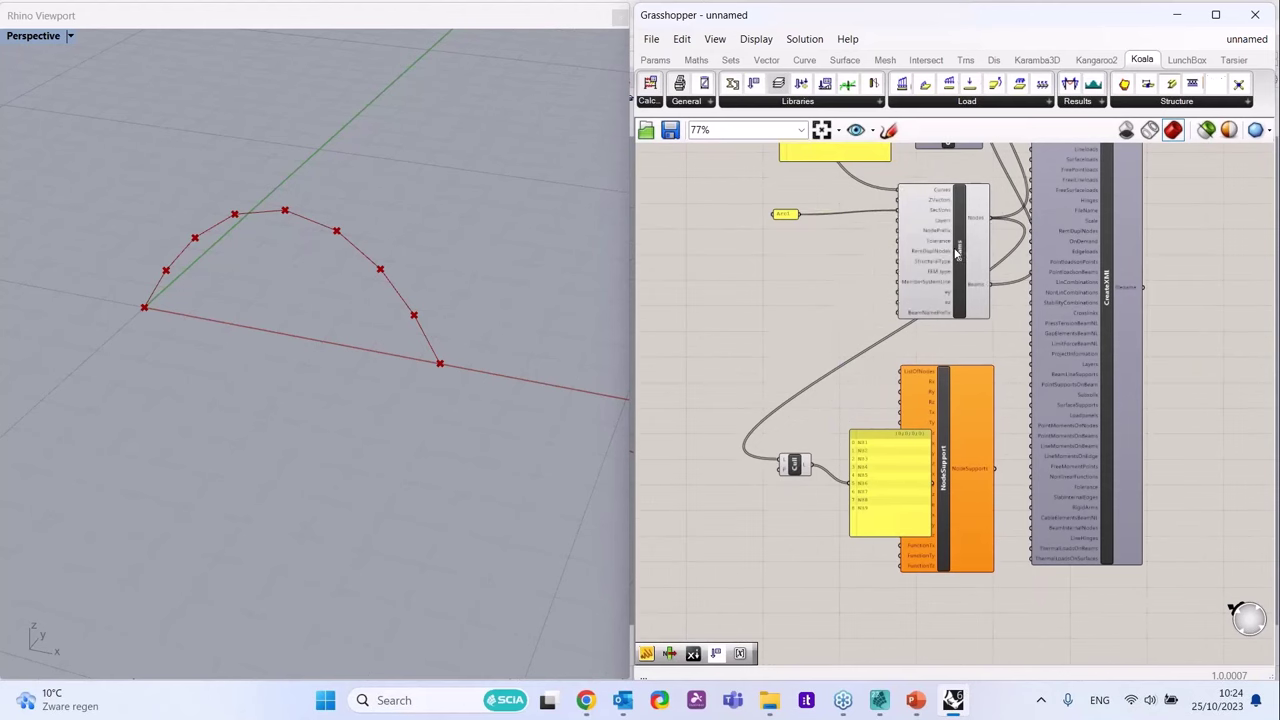
left_click_drag(957, 243, 905, 243)
left_click_drag(794, 463, 971, 227)
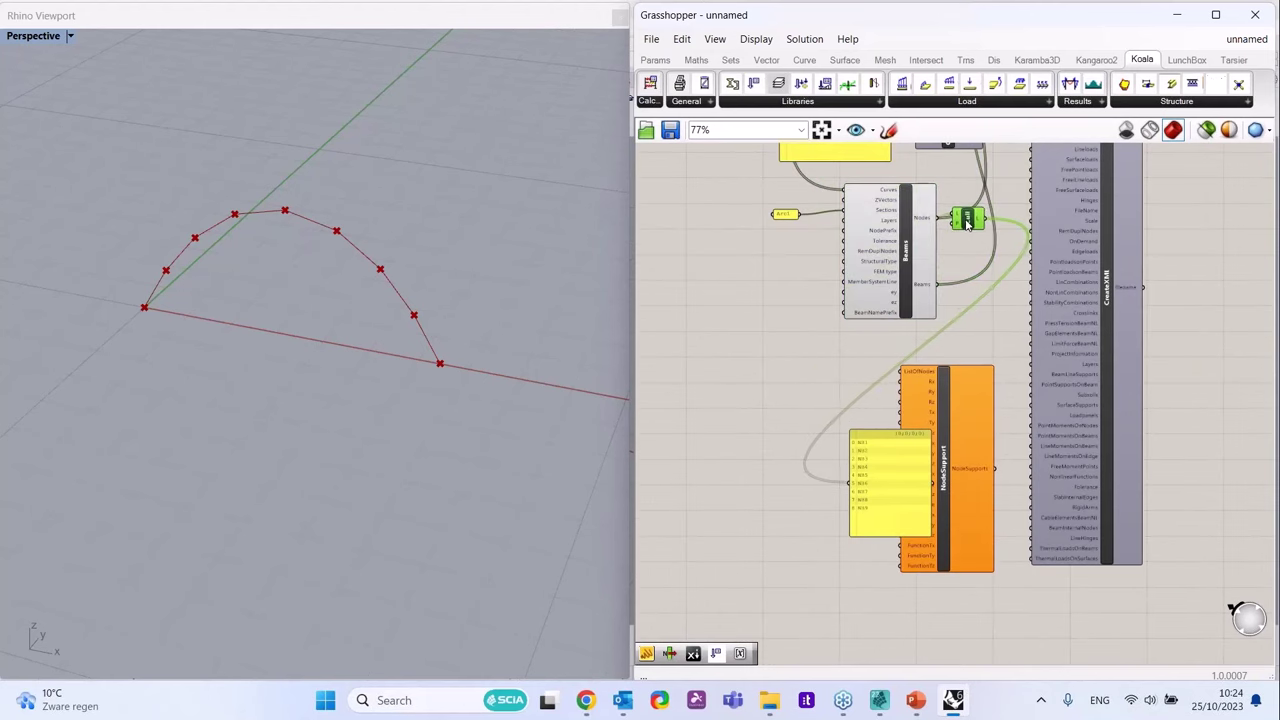
scroll(969, 229, "up", 2)
scroll(984, 216, "down", 2)
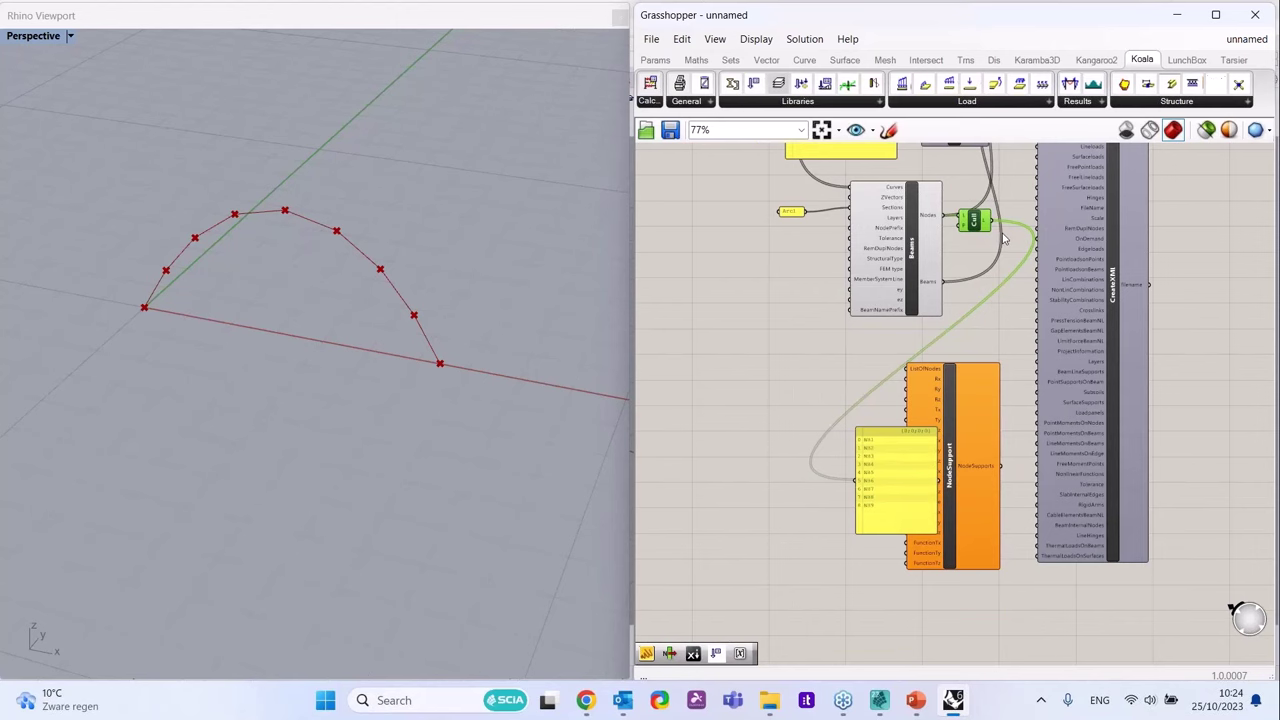
- Delete the panel showing the filtered node names over the NodeSupport component
scroll(955, 202, "down", 1)
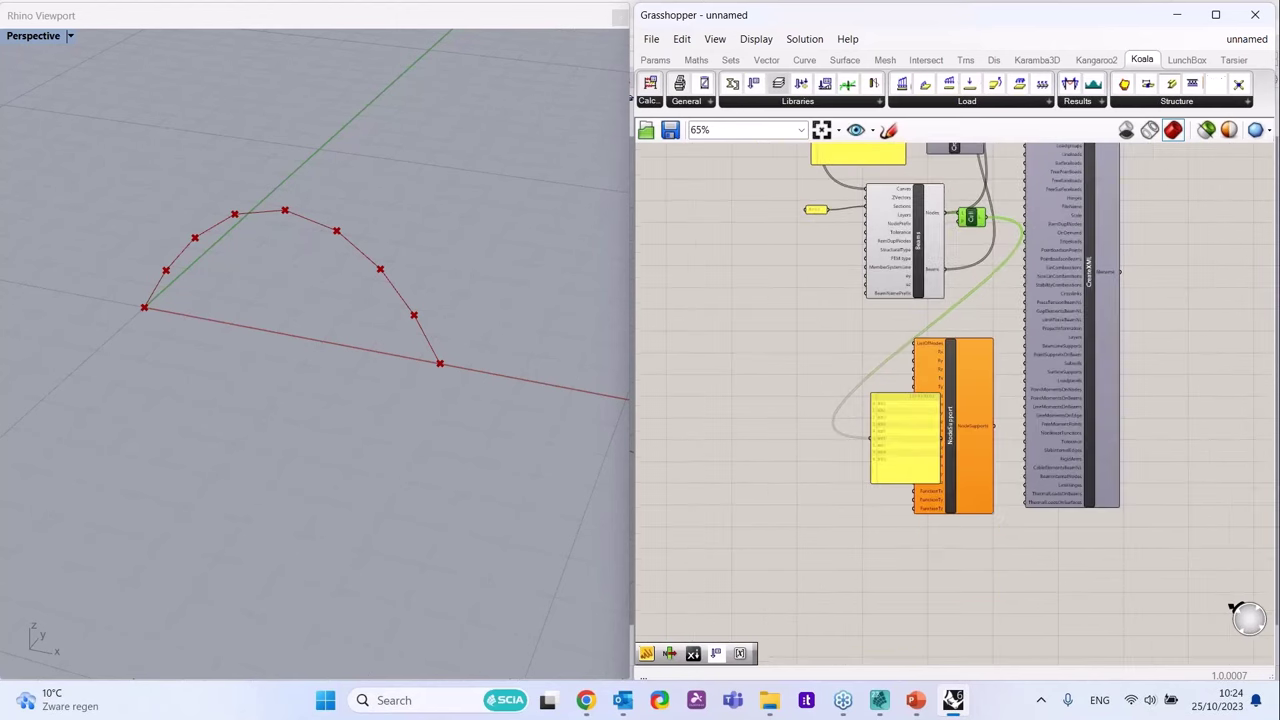
scroll(900, 400, "up", 2)
left_click(900, 400)
key("Delete")
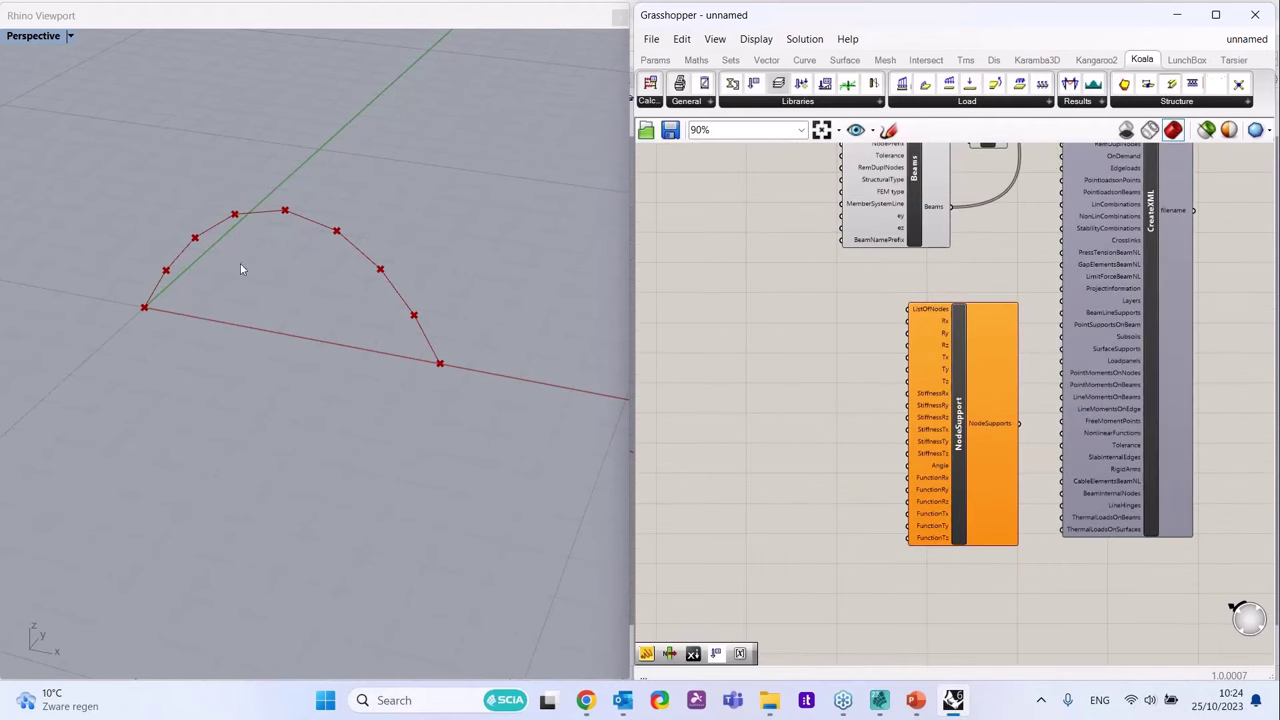
- Add a List Item component beside NodeSupport and wire the Cull Pattern's output into its L input
double_click(770, 336)
type("ite")
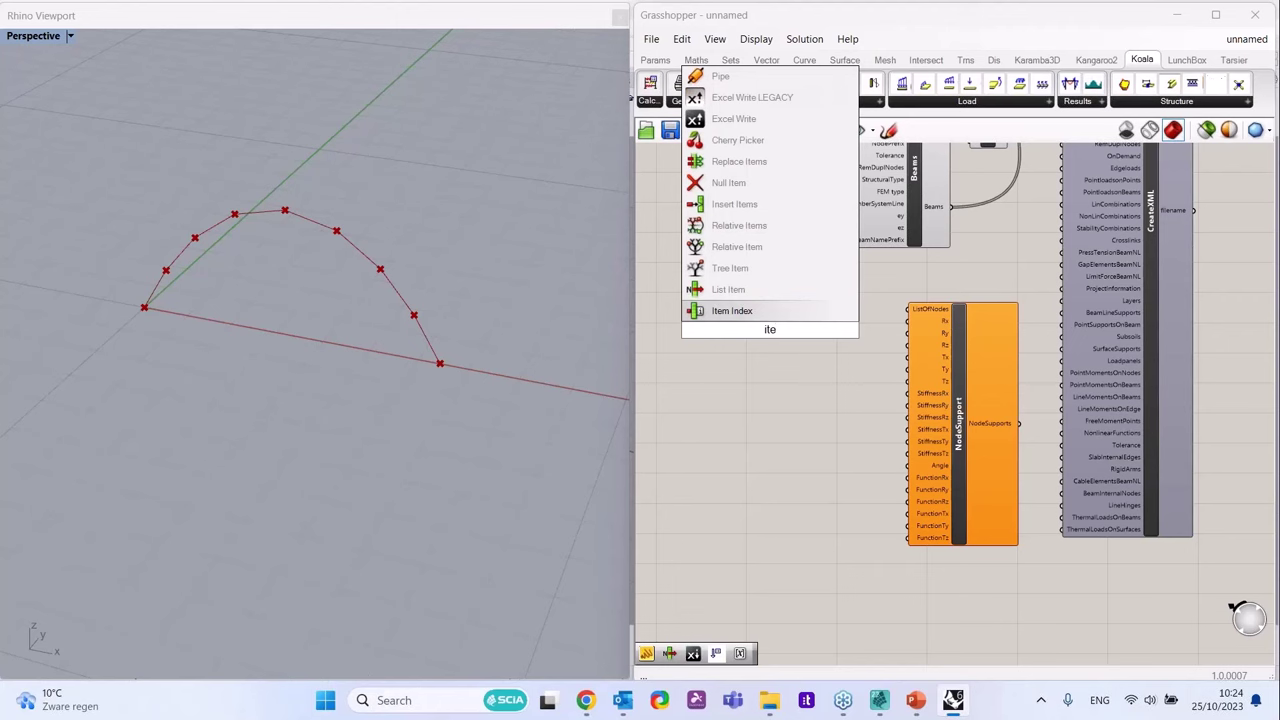
left_click(728, 289)
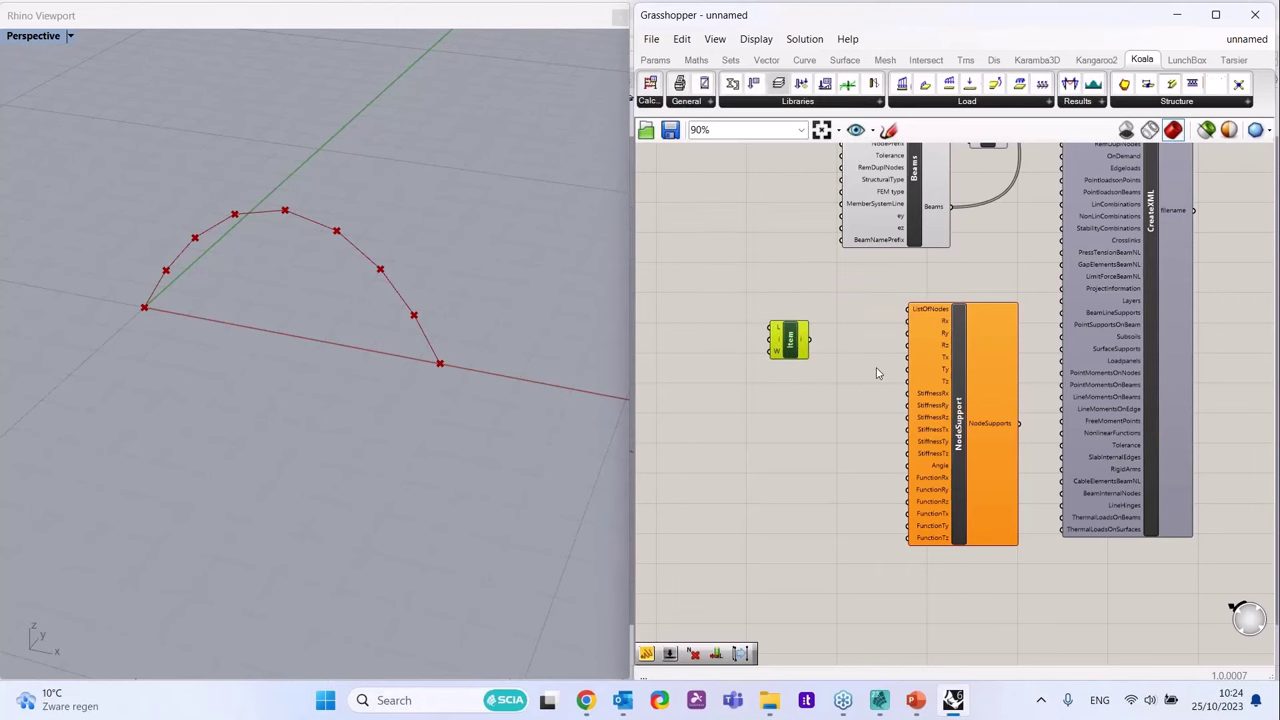
scroll(908, 385, "down", 1)
left_click_drag(994, 173, 793, 343)
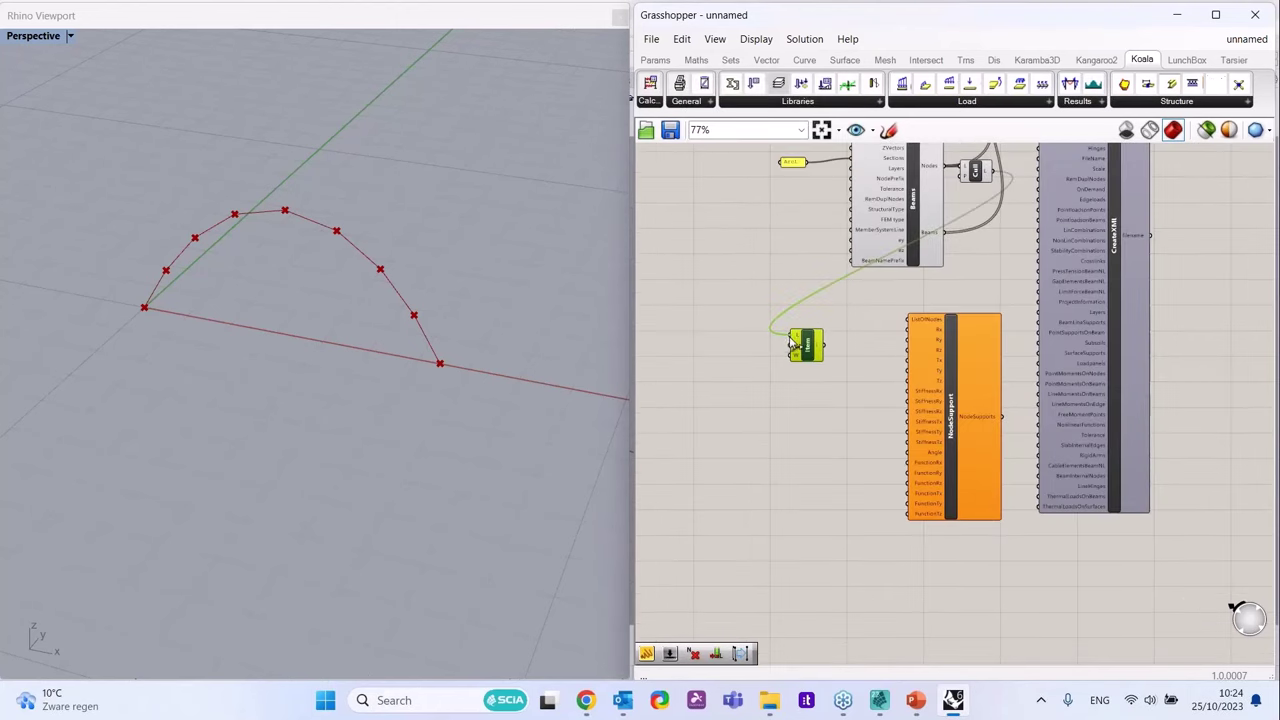
- Duplicate the List Item component below the original and reverse the list at the copy's L input
scroll(793, 343, "up", 2)
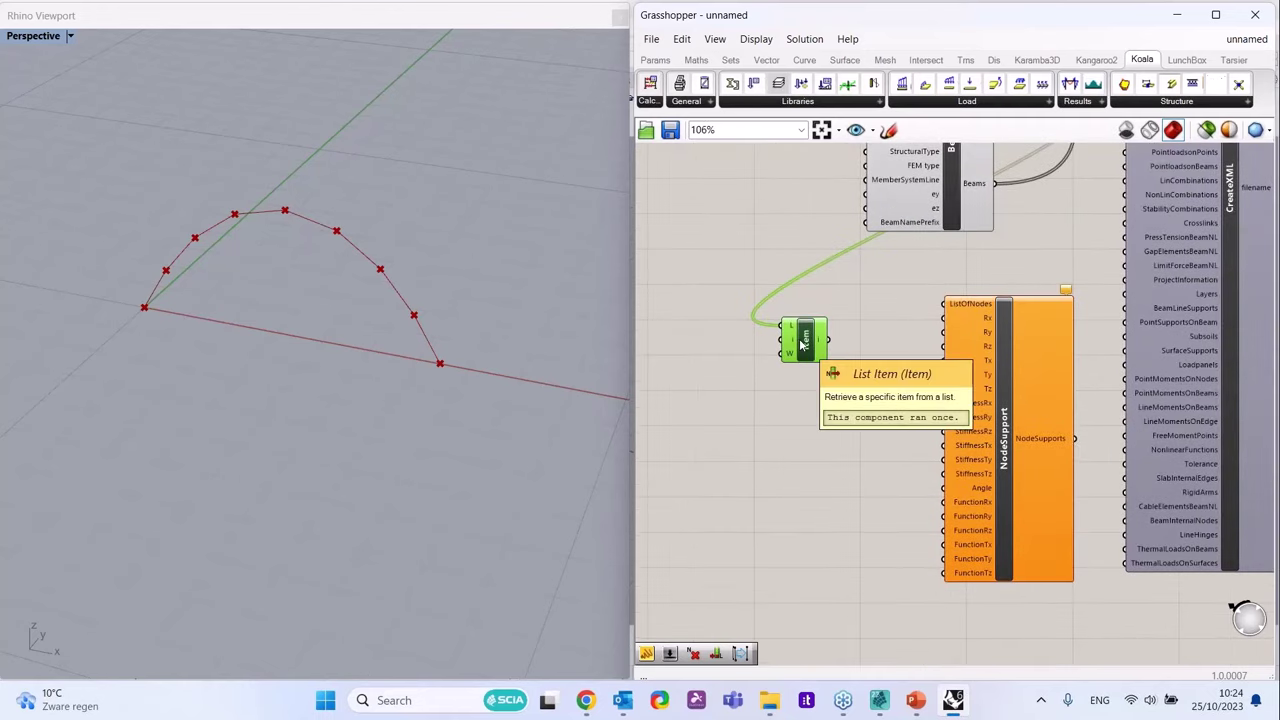
left_click_drag(805, 340, 810, 413, "alt")
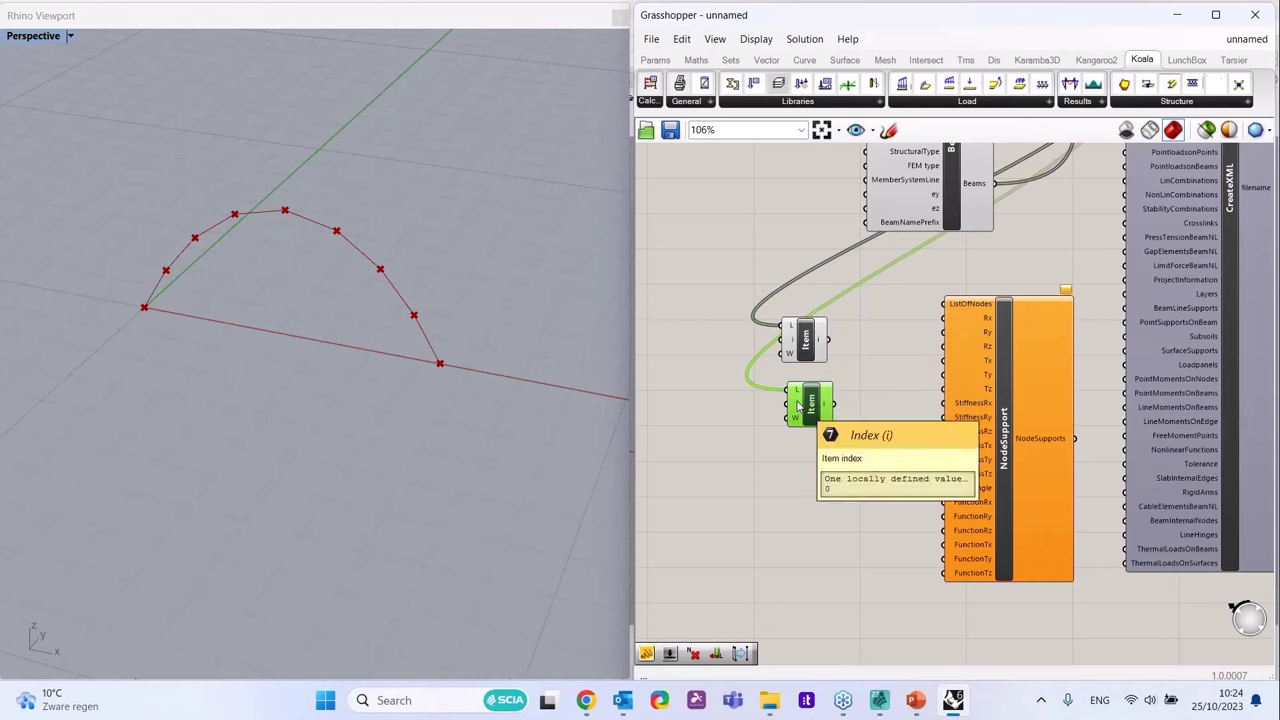
right_click(798, 392)
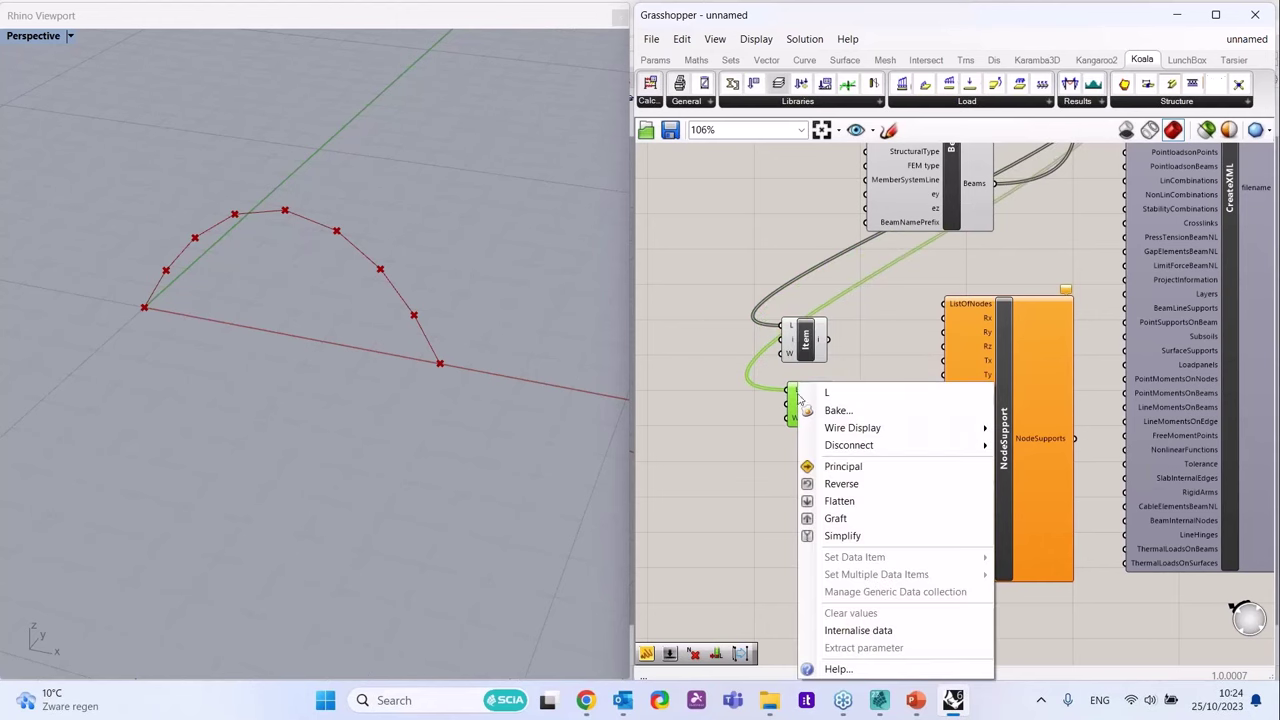
left_click(840, 484)
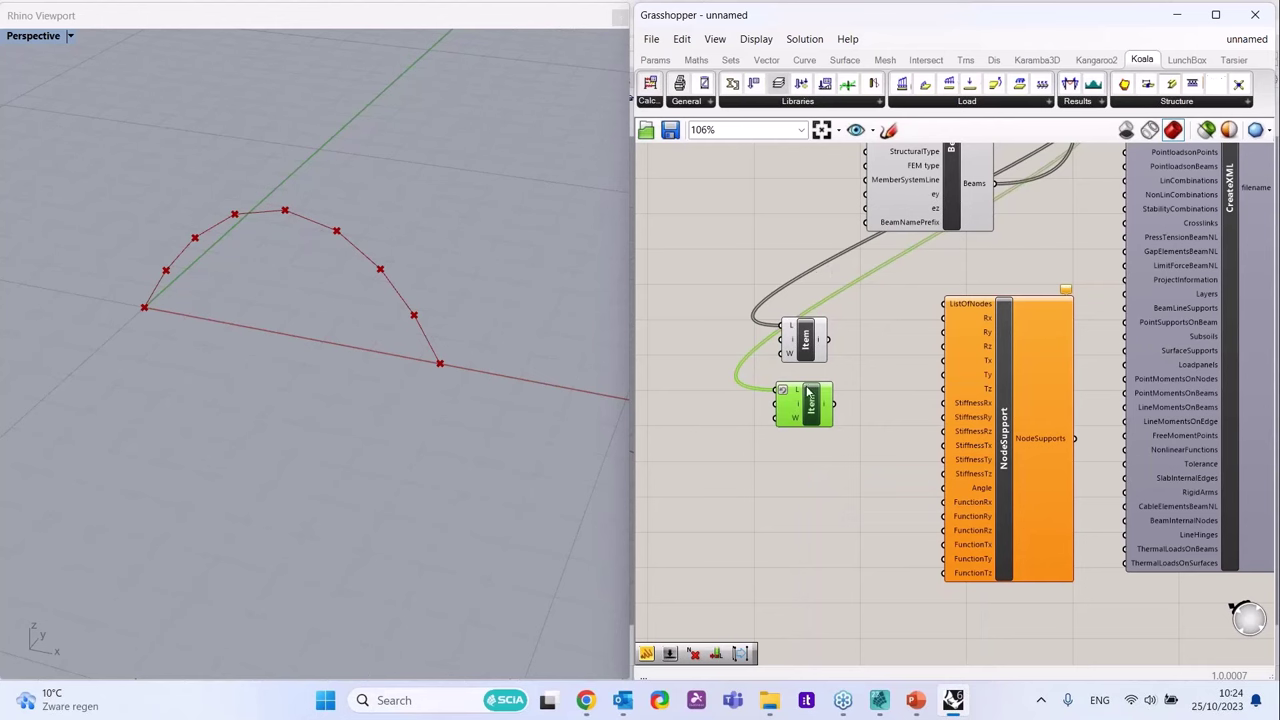
- Check the outputs of both List Item components in a temporary panel and delete that panel
double_click(796, 478)
type("//")
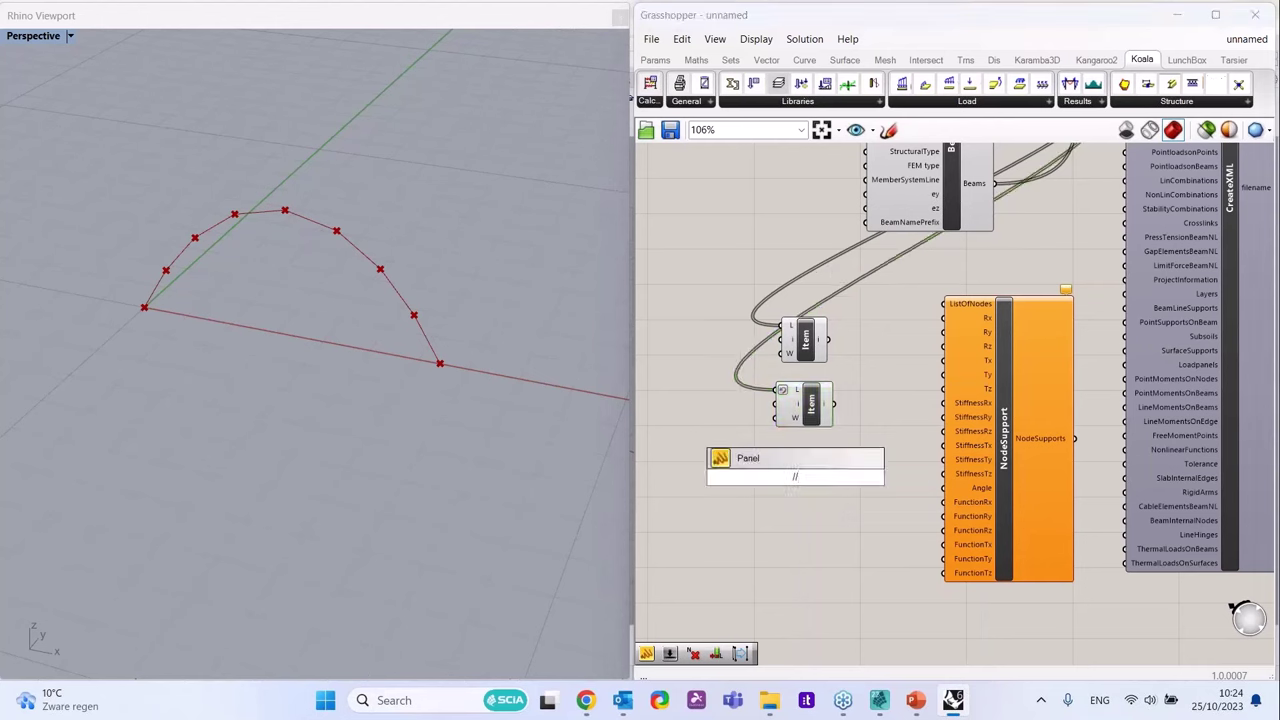
left_click(795, 500)
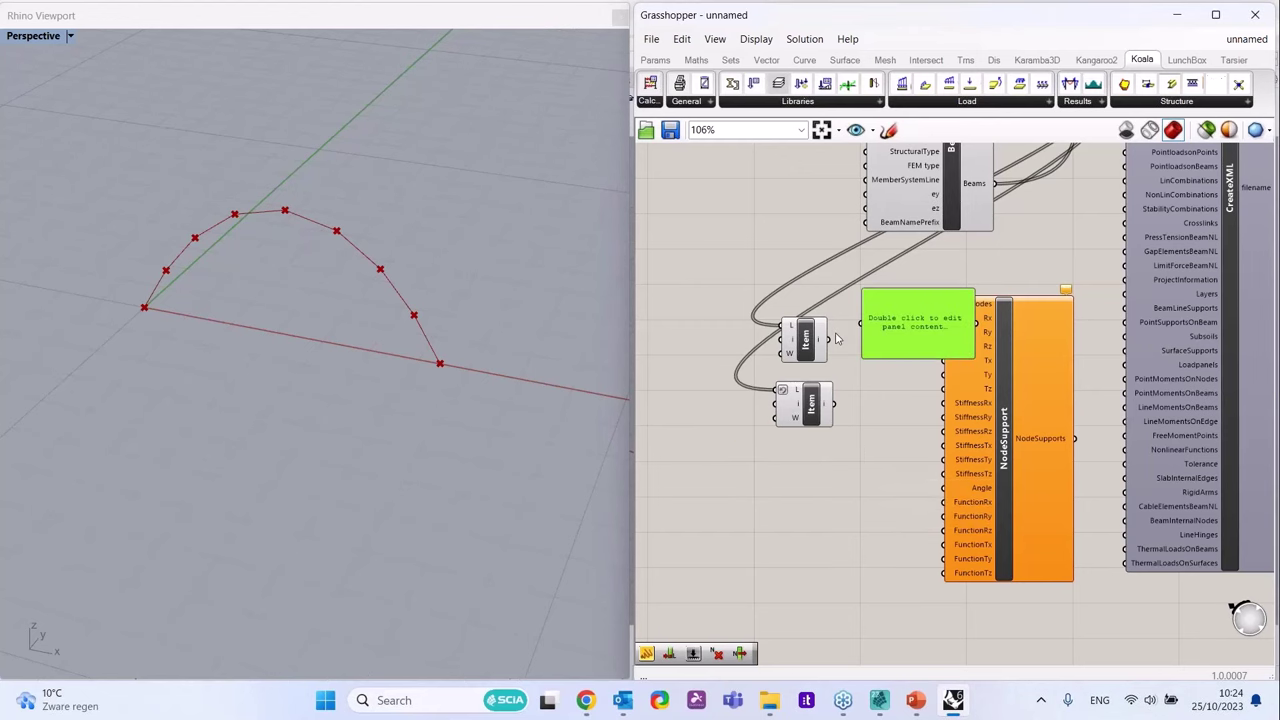
left_click_drag(830, 340, 863, 323)
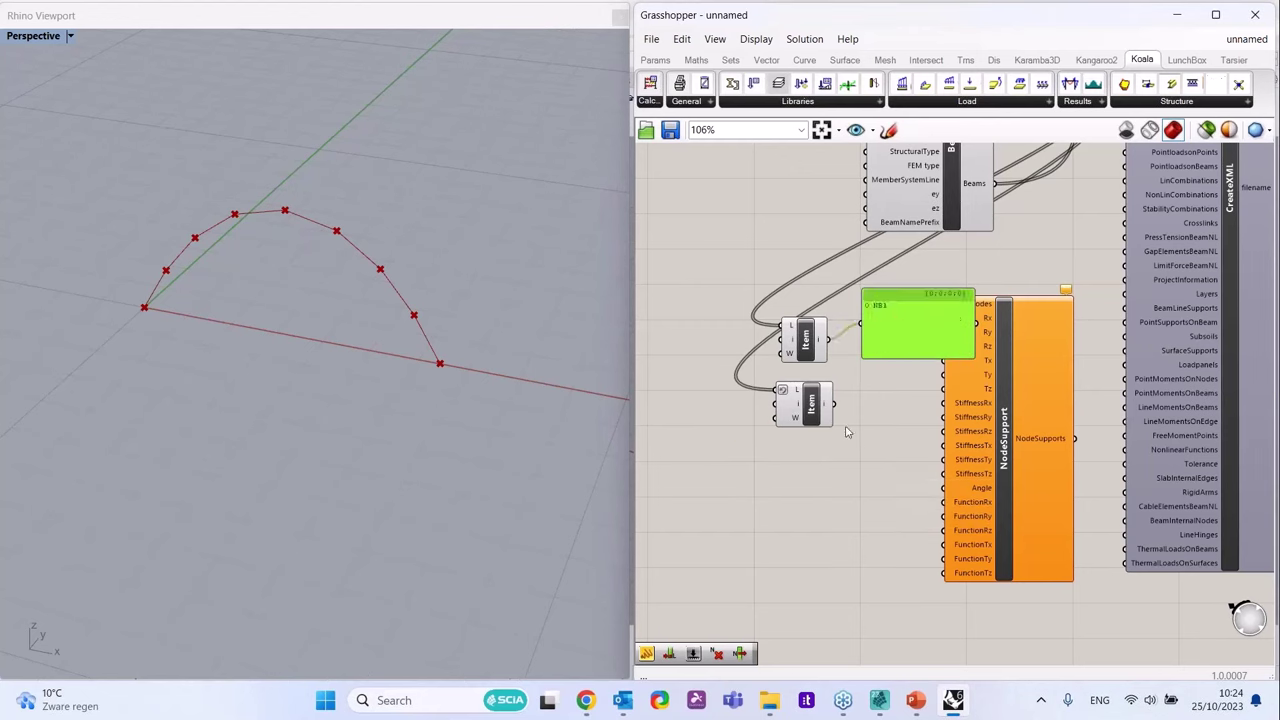
left_click_drag(834, 404, 863, 322)
key("Delete")
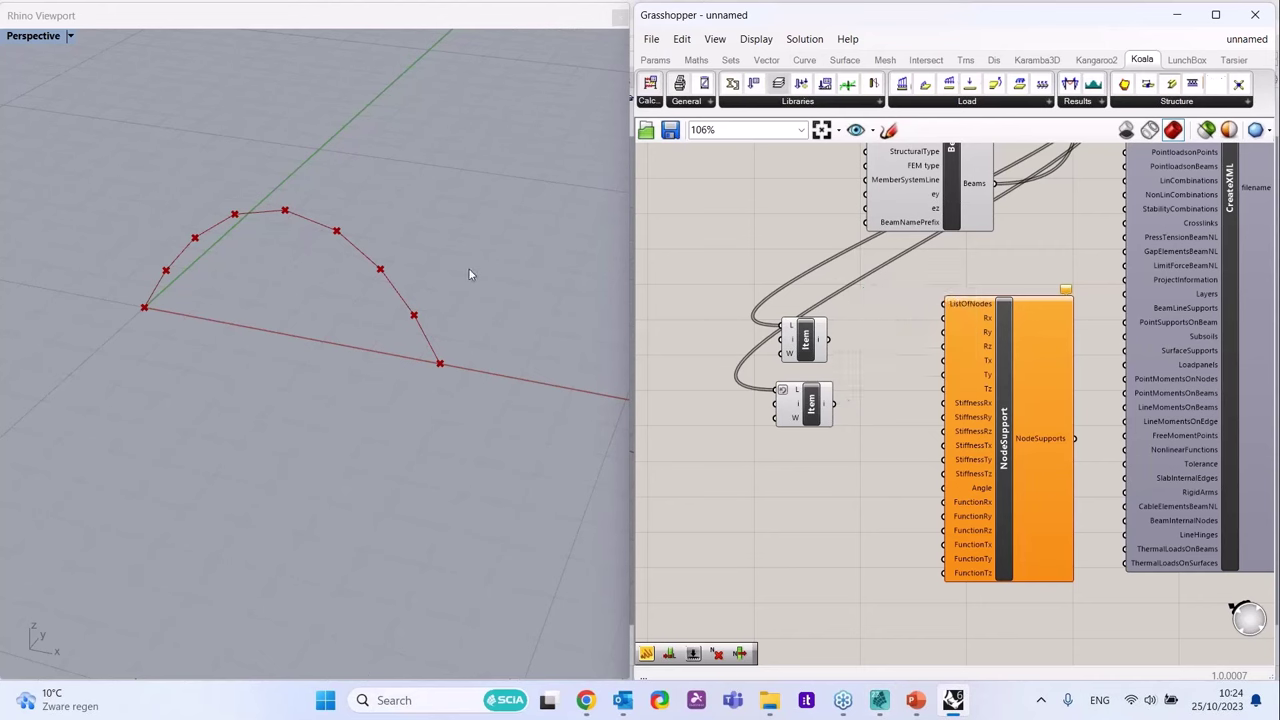
- Wire the outputs of both List Item components together into NodeSupport's ListOfNodes input
left_click_drag(835, 346, 943, 304)
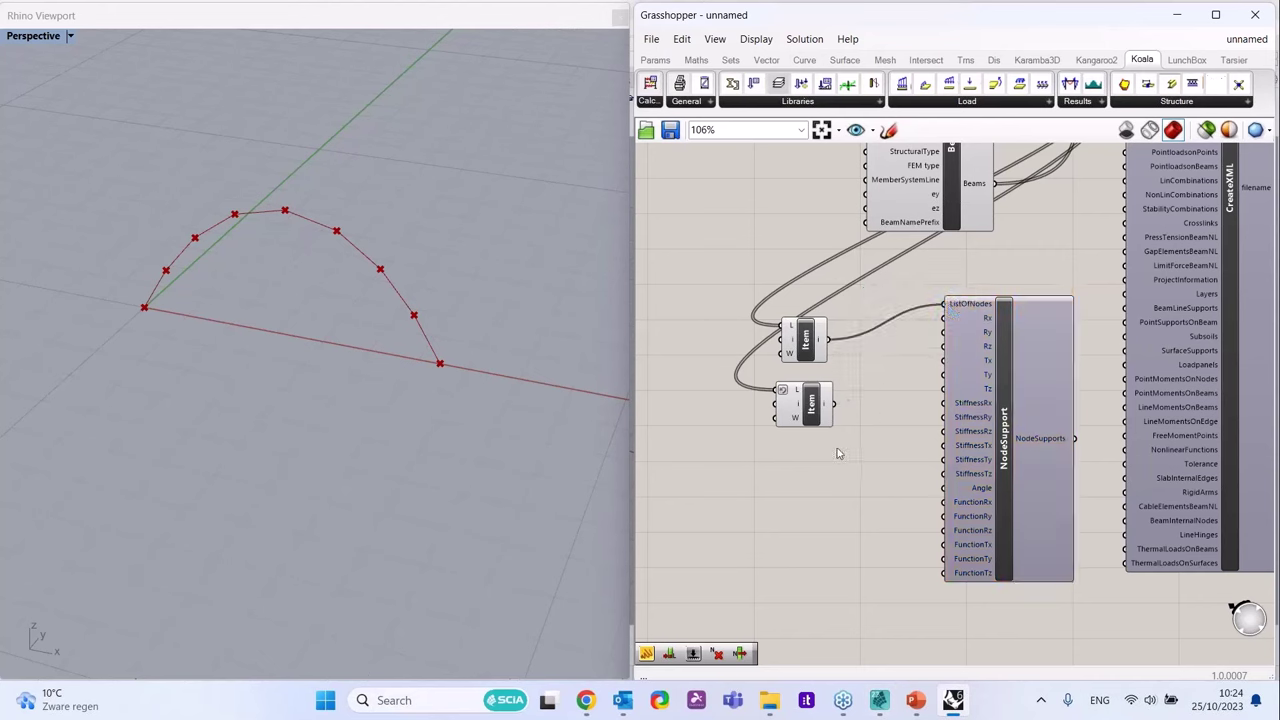
left_click_drag(834, 404, 943, 304)
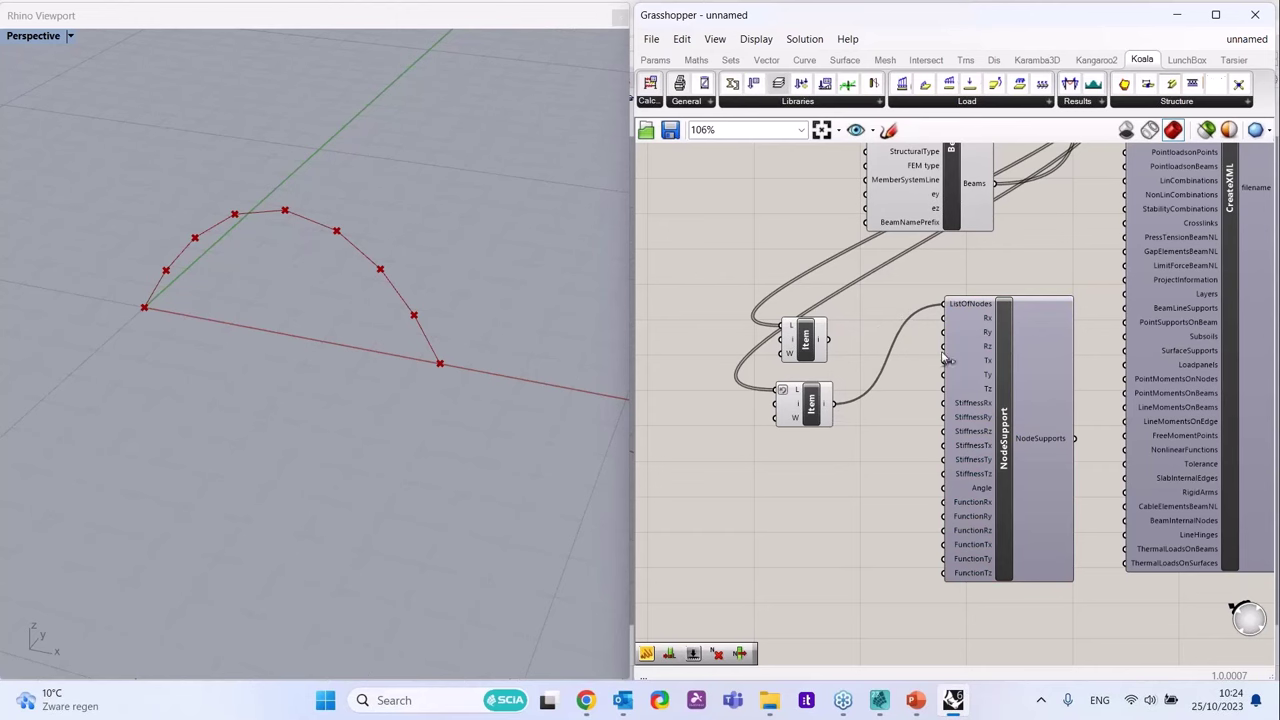
left_click(815, 345)
left_click_drag(832, 345, 943, 304, "shift")
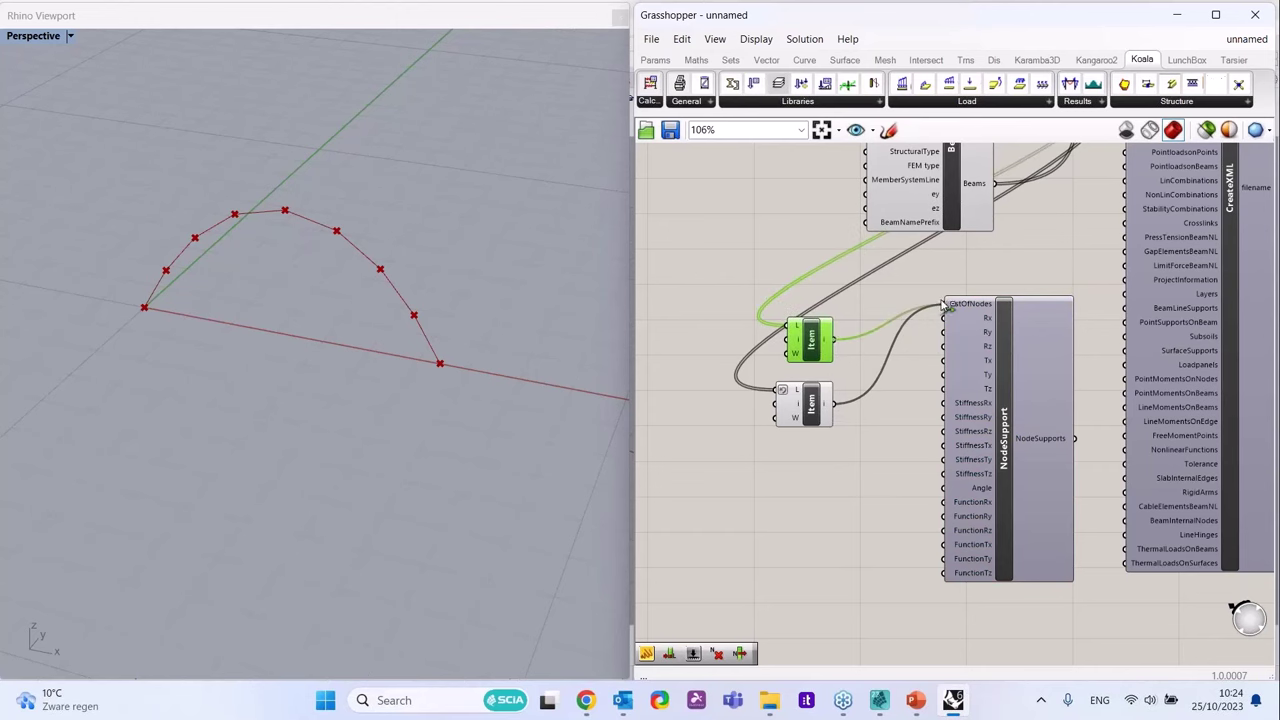
- Examine NodeSupport's output data and the restraint options offered for its Rx and Ry inputs
scroll(810, 327, "down", 2)
scroll(1048, 462, "up", 1)
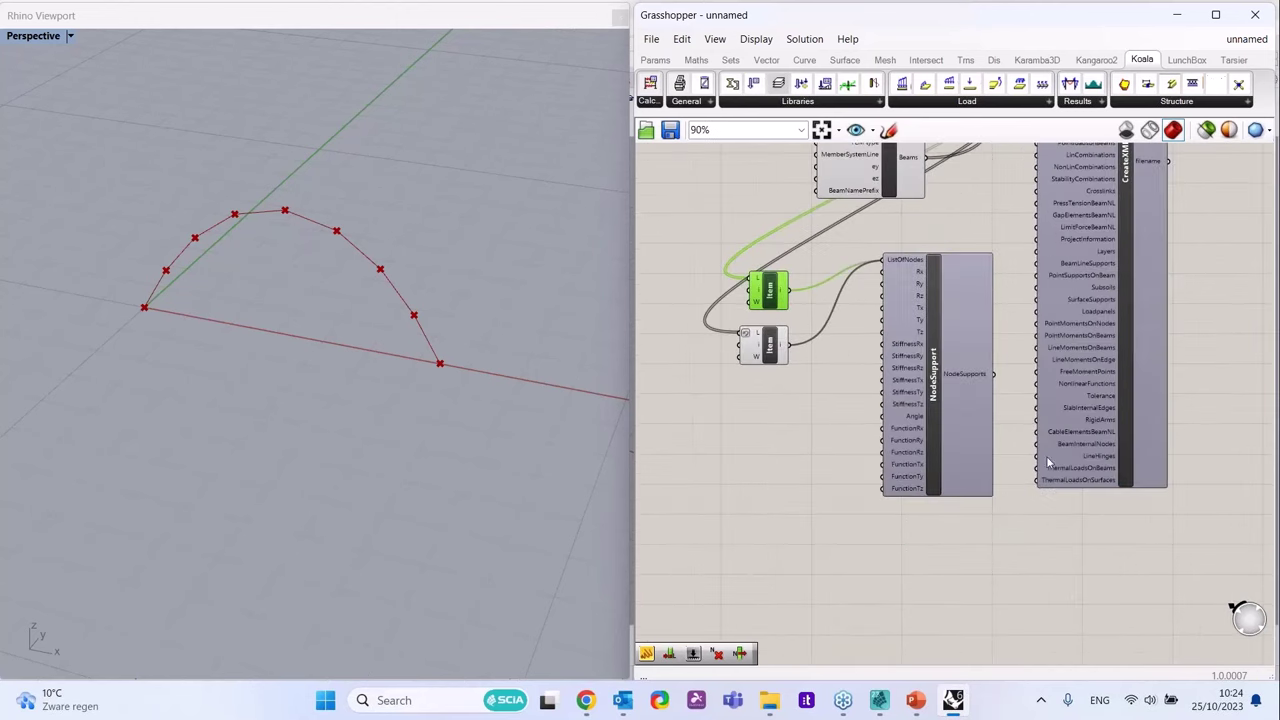
scroll(1062, 290, "up", 2)
scroll(964, 266, "down", 1)
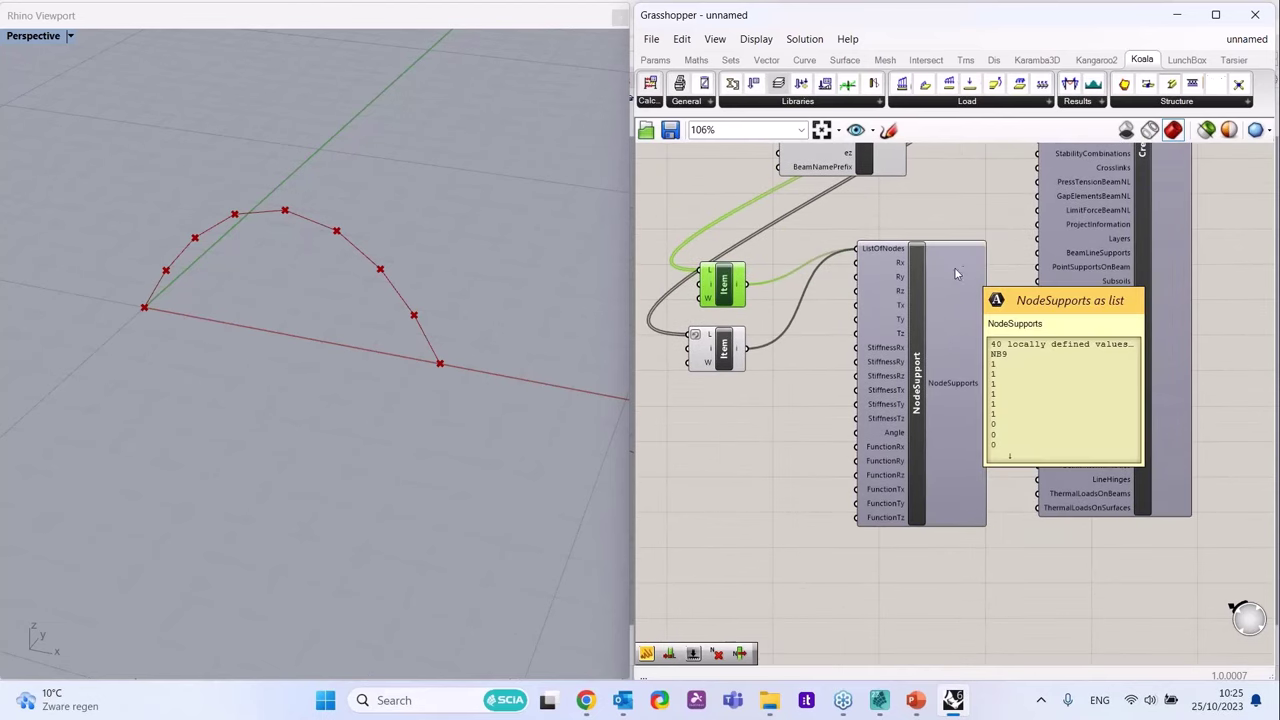
left_click(945, 282)
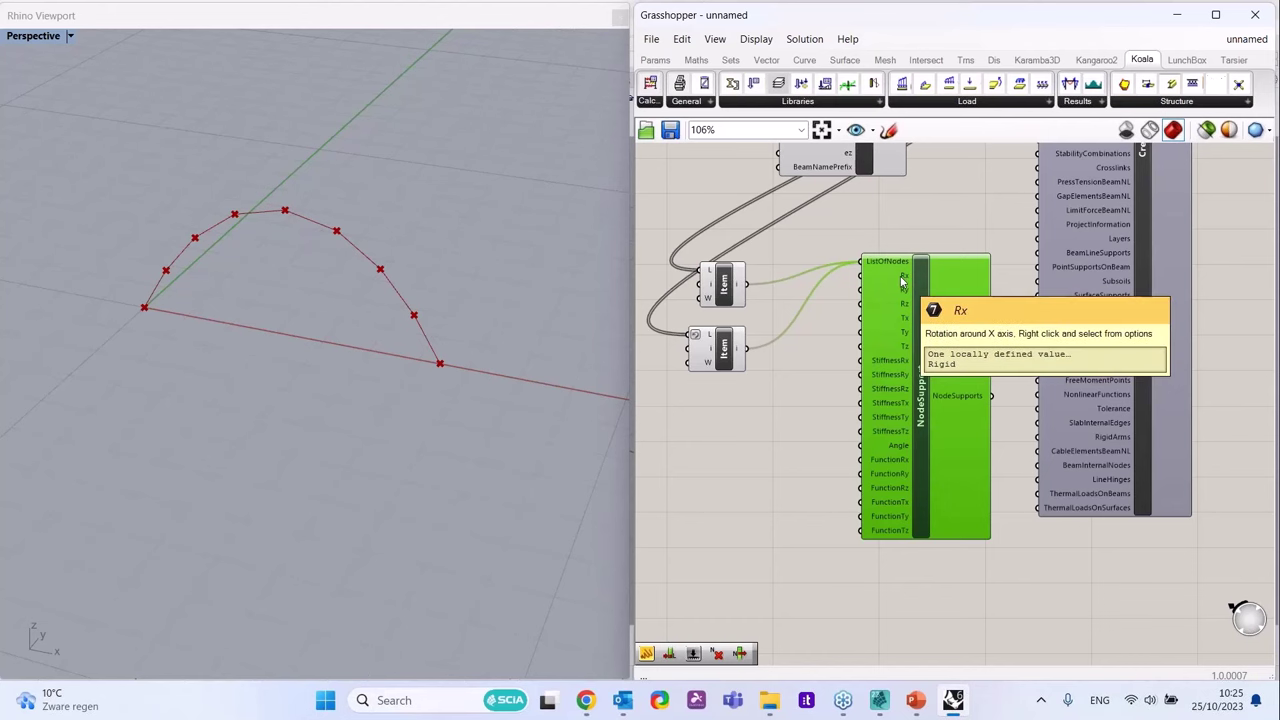
right_click(902, 290)
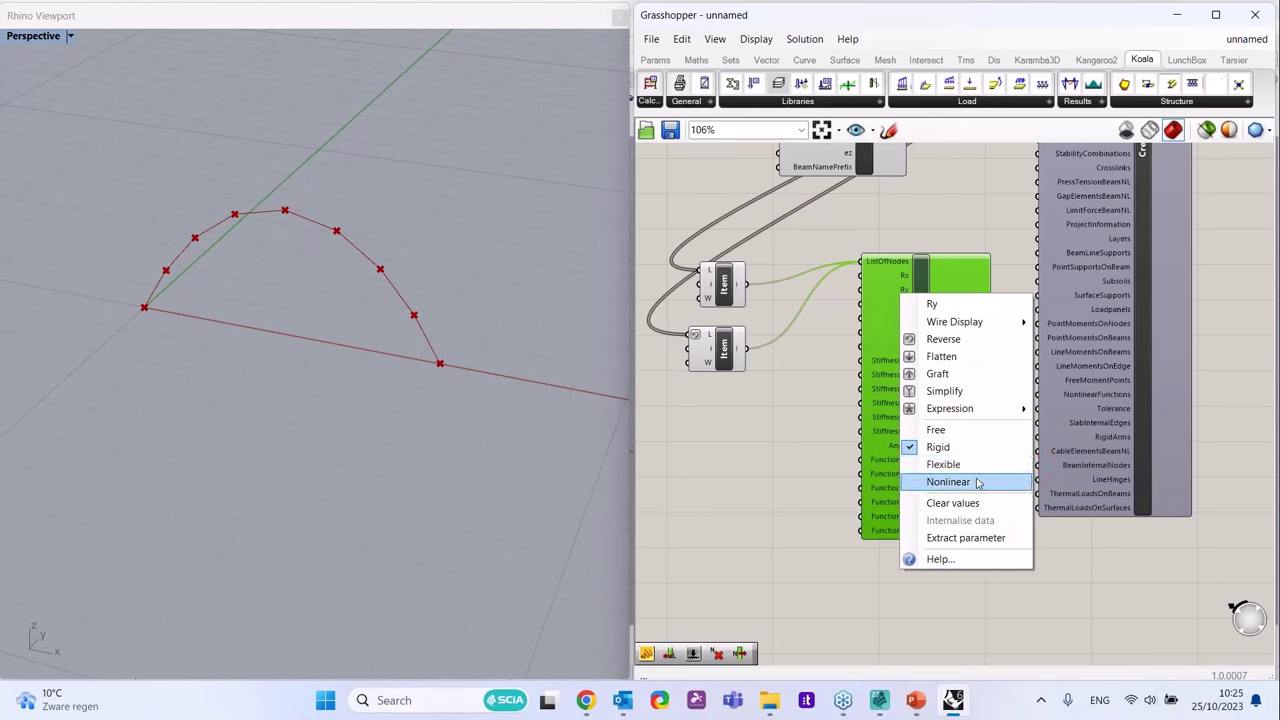
- Add a Value List component on the empty canvas beside NodeSupport
double_click(783, 437)
type("value")
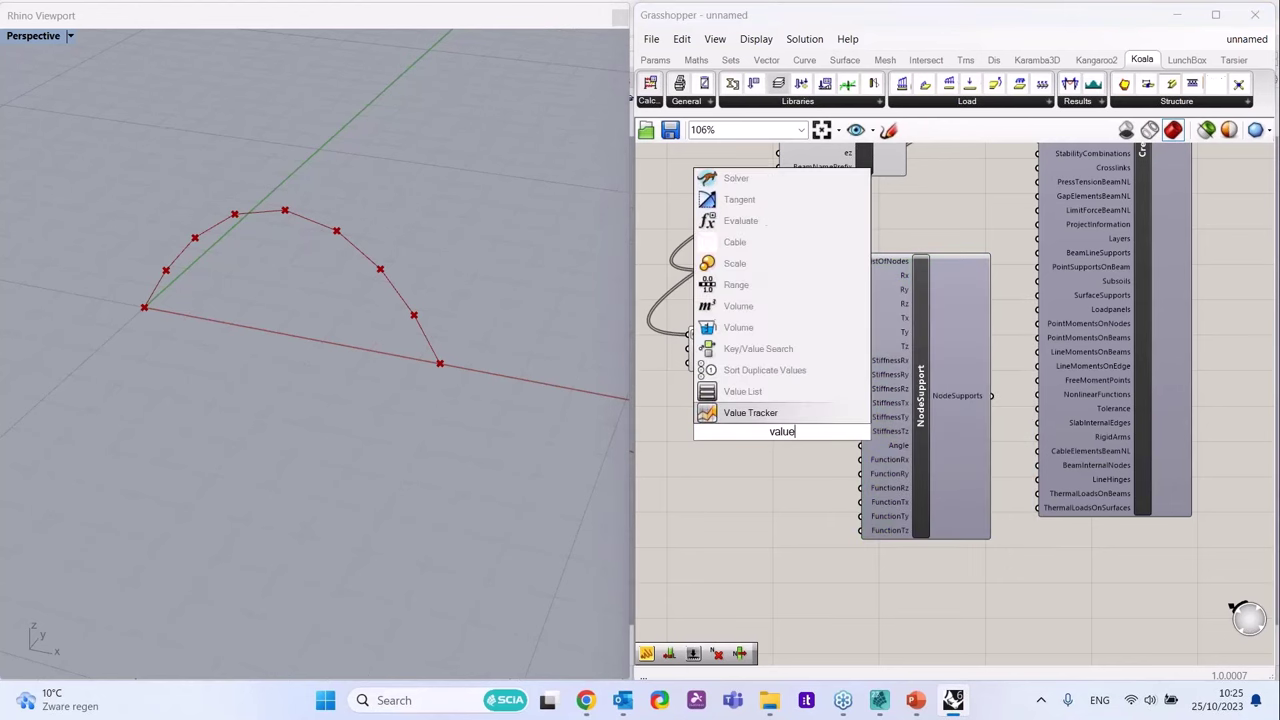
left_click(790, 391)
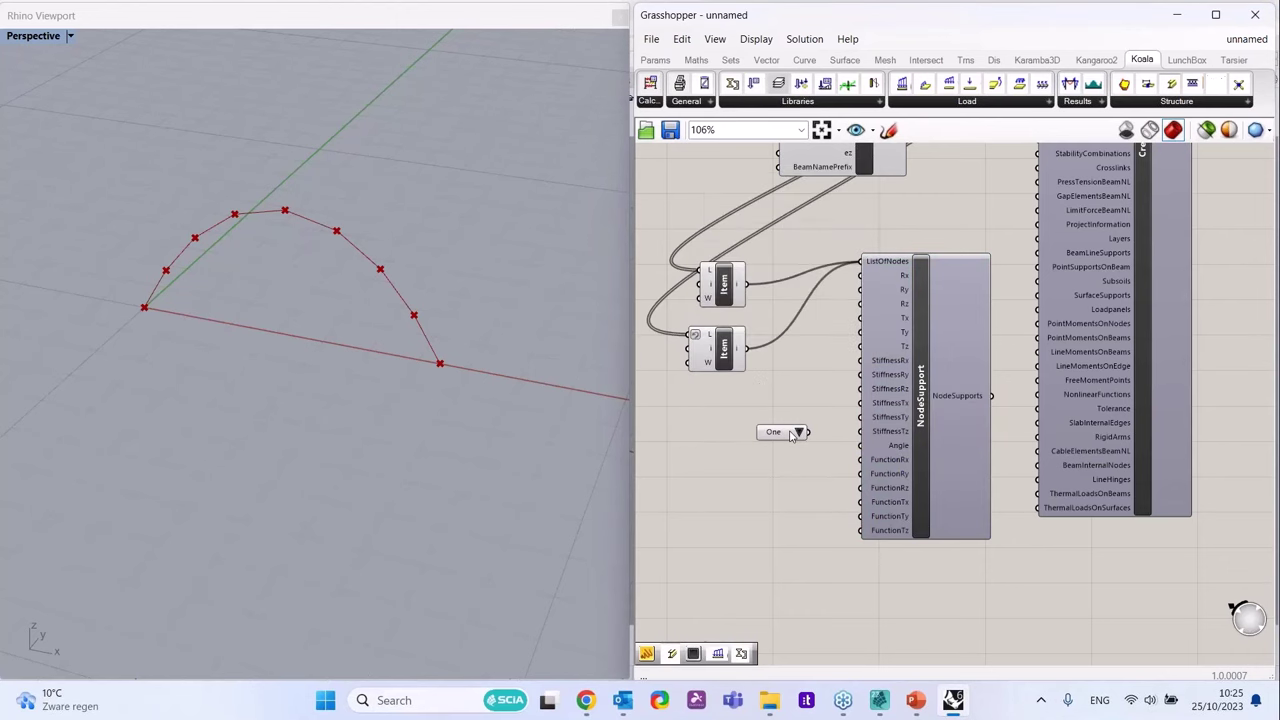
- Edit the Value List's constants and change the first entry to Free = 0
right_click(788, 437)
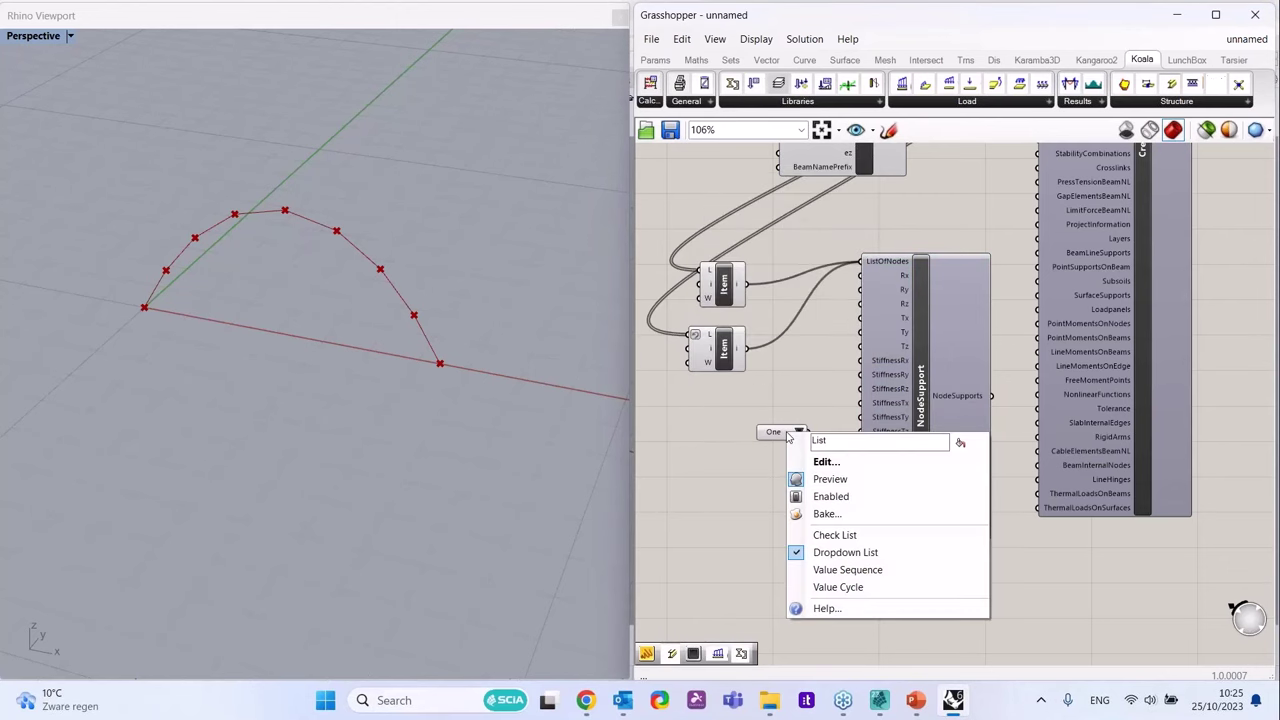
left_click(853, 468)
double_click(660, 377)
type("Free   = 1")
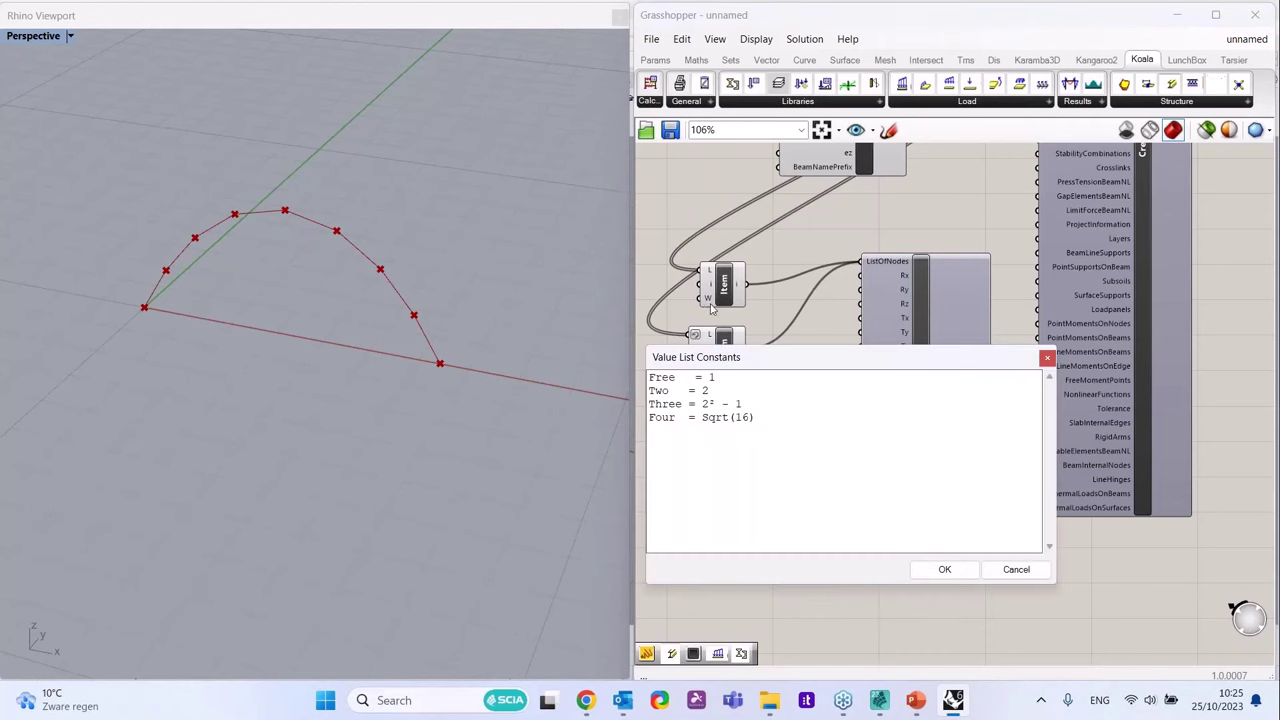
left_click(719, 386)
left_click(745, 381)
type("0")
- Remove the Three and Four entries, replace the Two entry with Rigid = 1, and accept the constants
left_click_drag(807, 409, 601, 410)
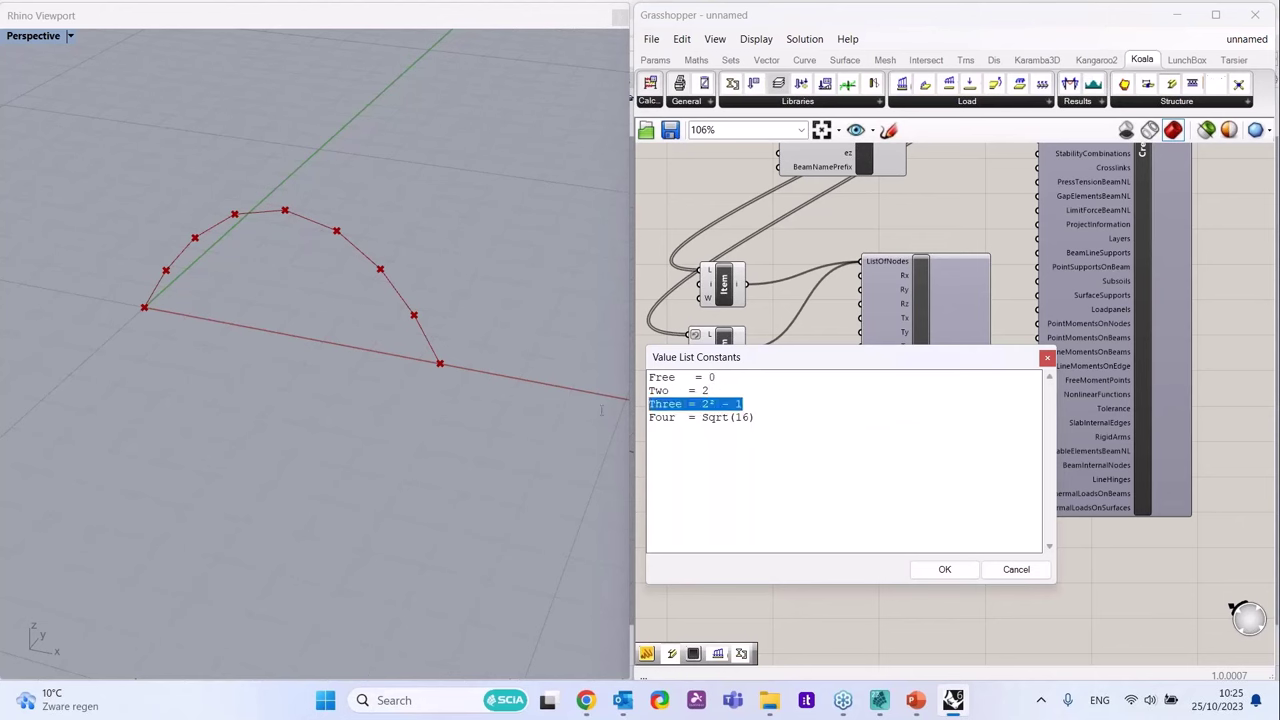
key("Delete")
key("Delete")
key("Delete")
key("Delete")
key("Delete")
key("Delete")
key("Delete")
key("Delete")
key("Delete")
key("Delete")
key("Delete")
key("Delete")
key("Delete")
key("Delete")
key("Delete")
key("Delete")
key("Delete")
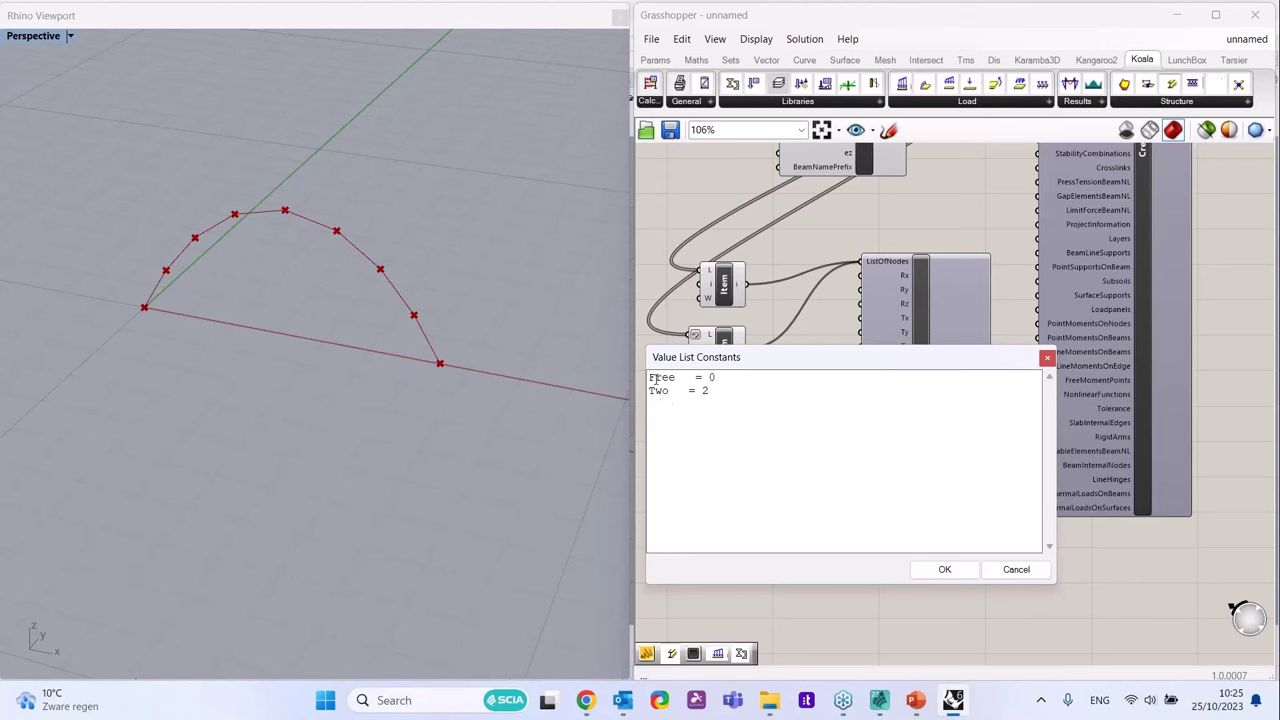
double_click(659, 388)
type("Rigid = 1")
left_click(944, 569)
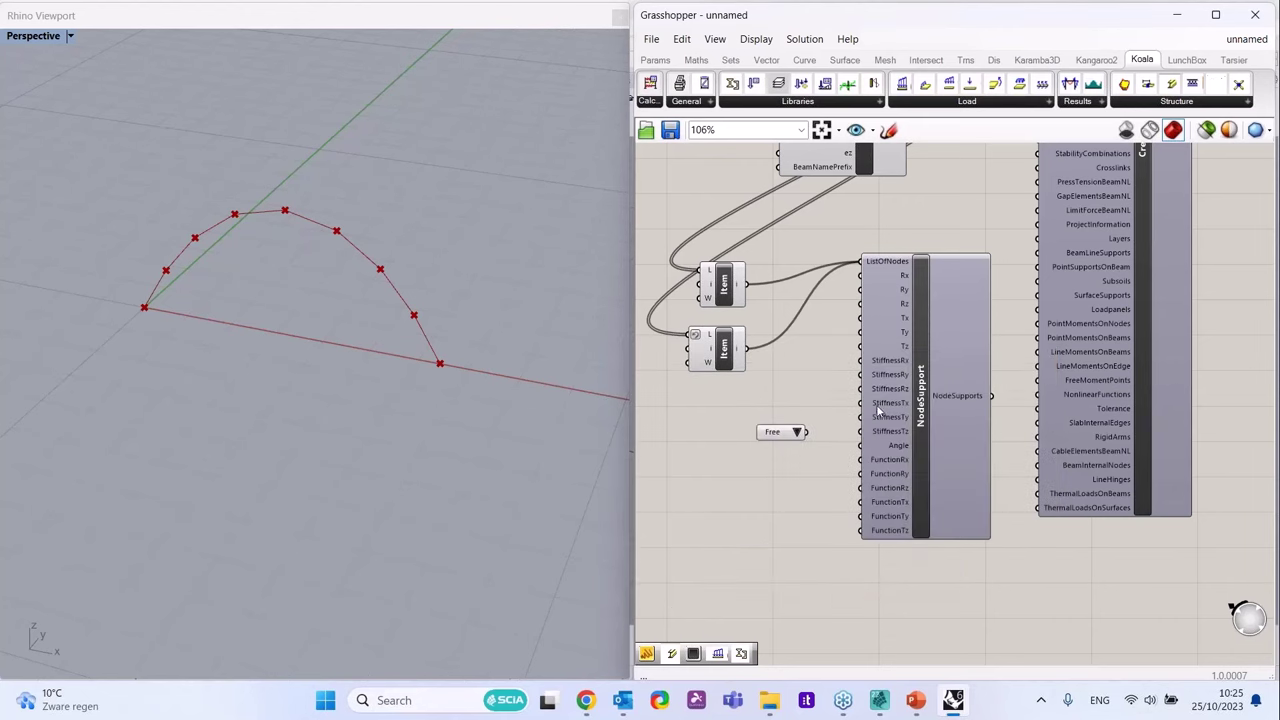
- Check NodeSupport's Rx restraint options and set the Value List's selection to Rigid
right_click(903, 284)
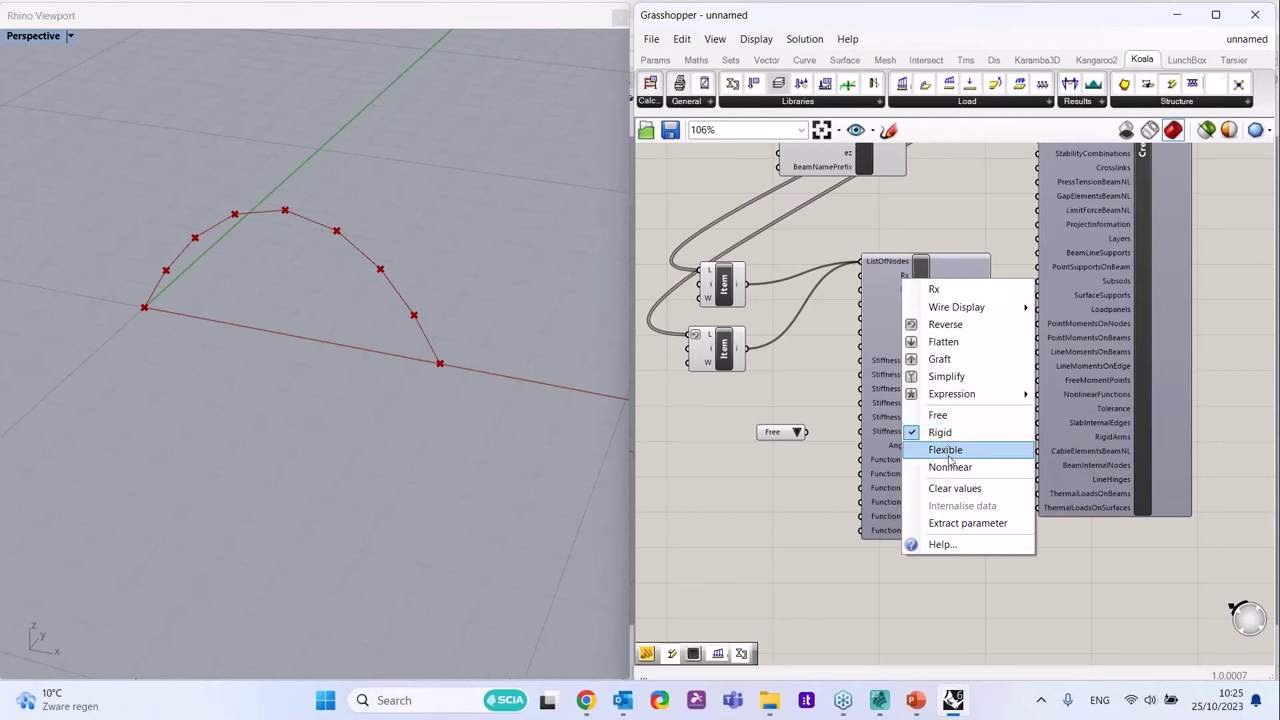
left_click(797, 432)
left_click(797, 432)
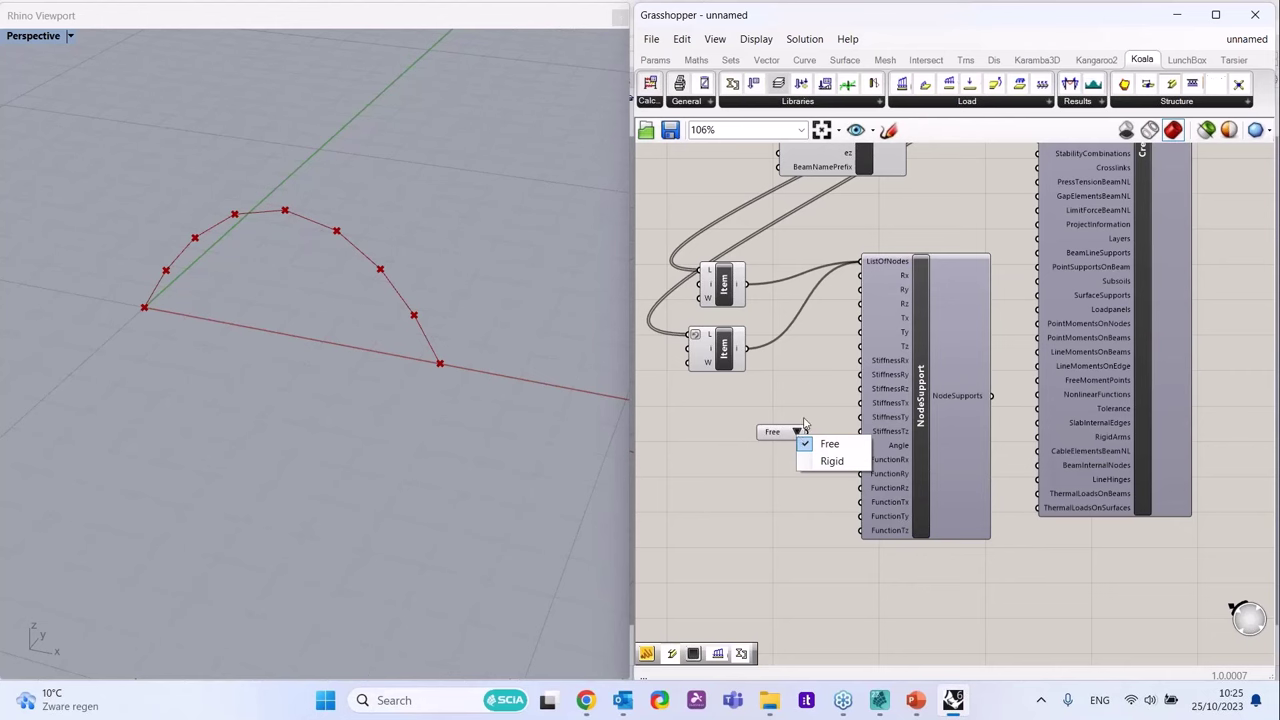
left_click(831, 461)
left_click(797, 432)
right_click(800, 438)
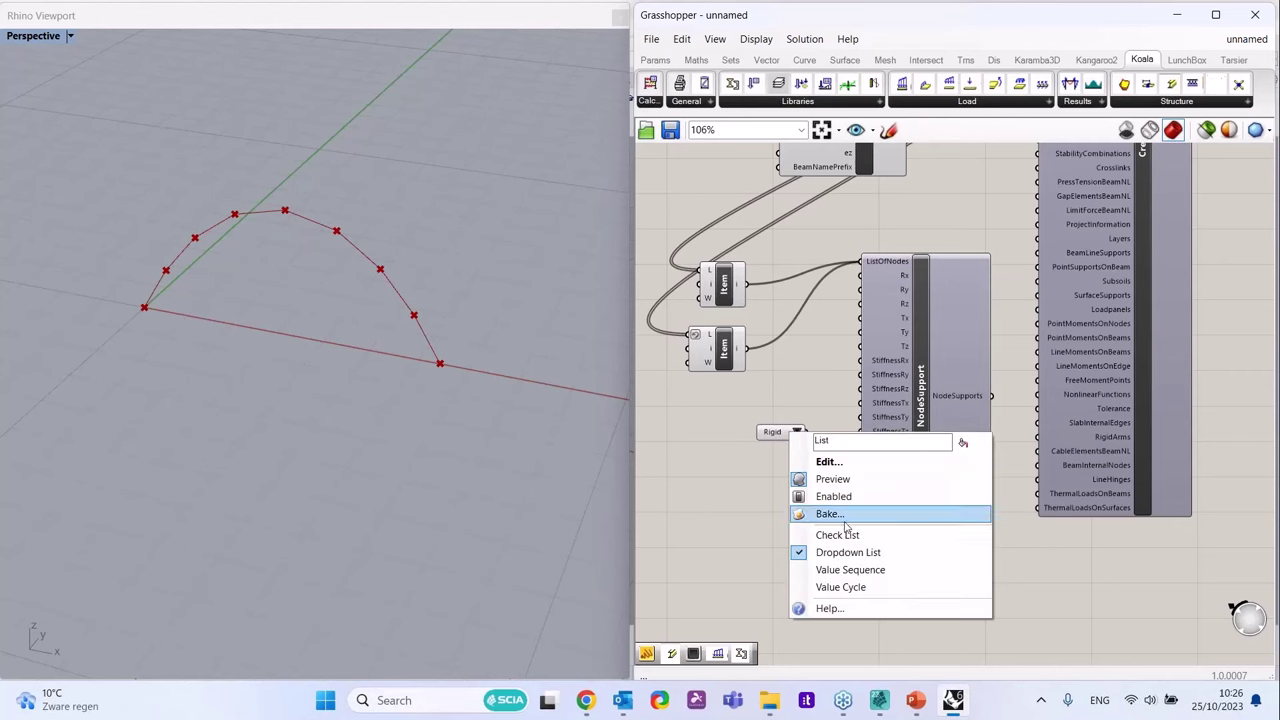
left_click(790, 413)
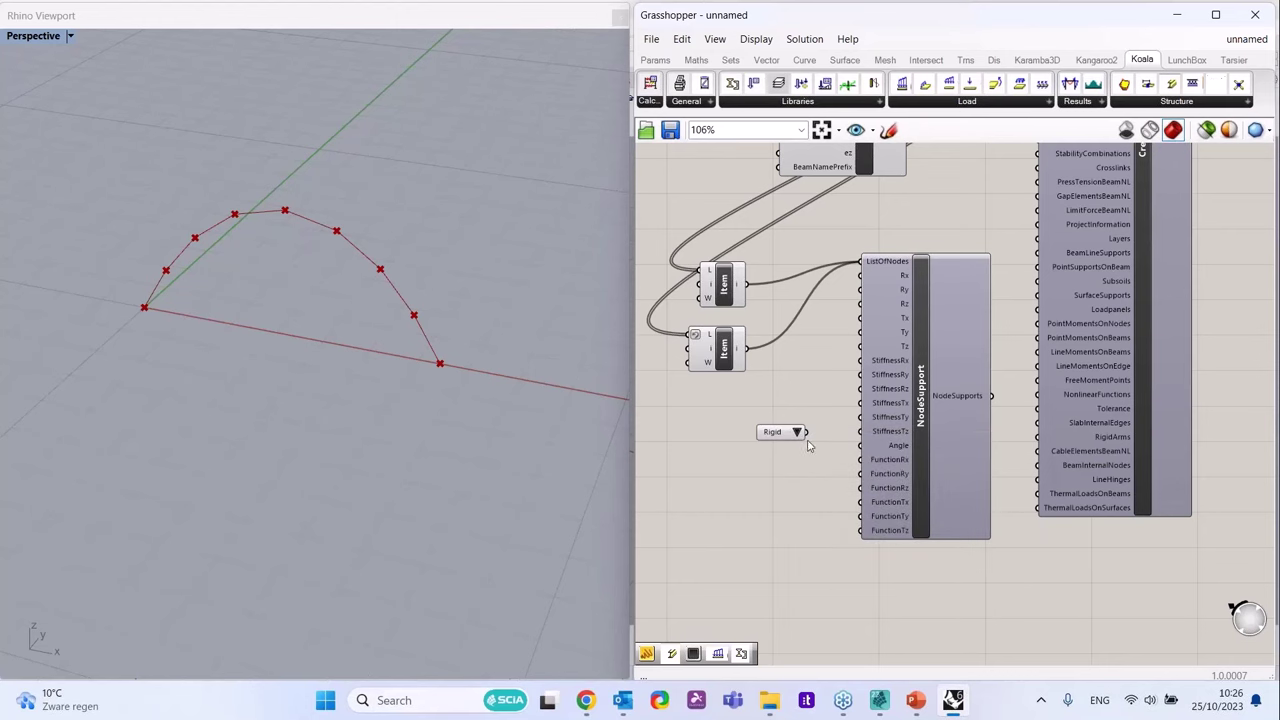
- Place the Rigid Value List next to NodeSupport and wire it into the Rx, Tx, Ty and Tz inputs
left_click_drag(786, 434, 866, 345)
scroll(800, 305, "up", 1)
left_click(810, 303)
left_click(812, 310)
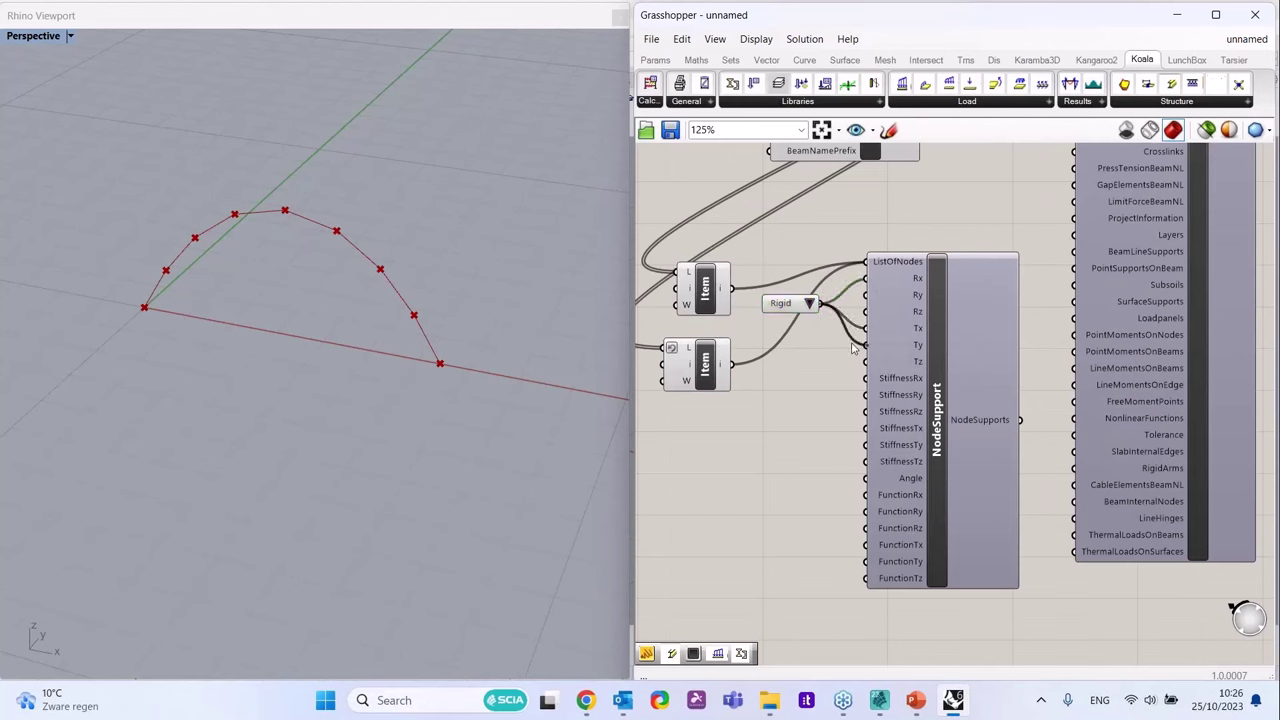
left_click_drag(818, 304, 864, 363)
- Duplicate the Value List below the original, wire the copy into NodeSupport's remaining rotation inputs, and set it to Free
left_click(795, 303)
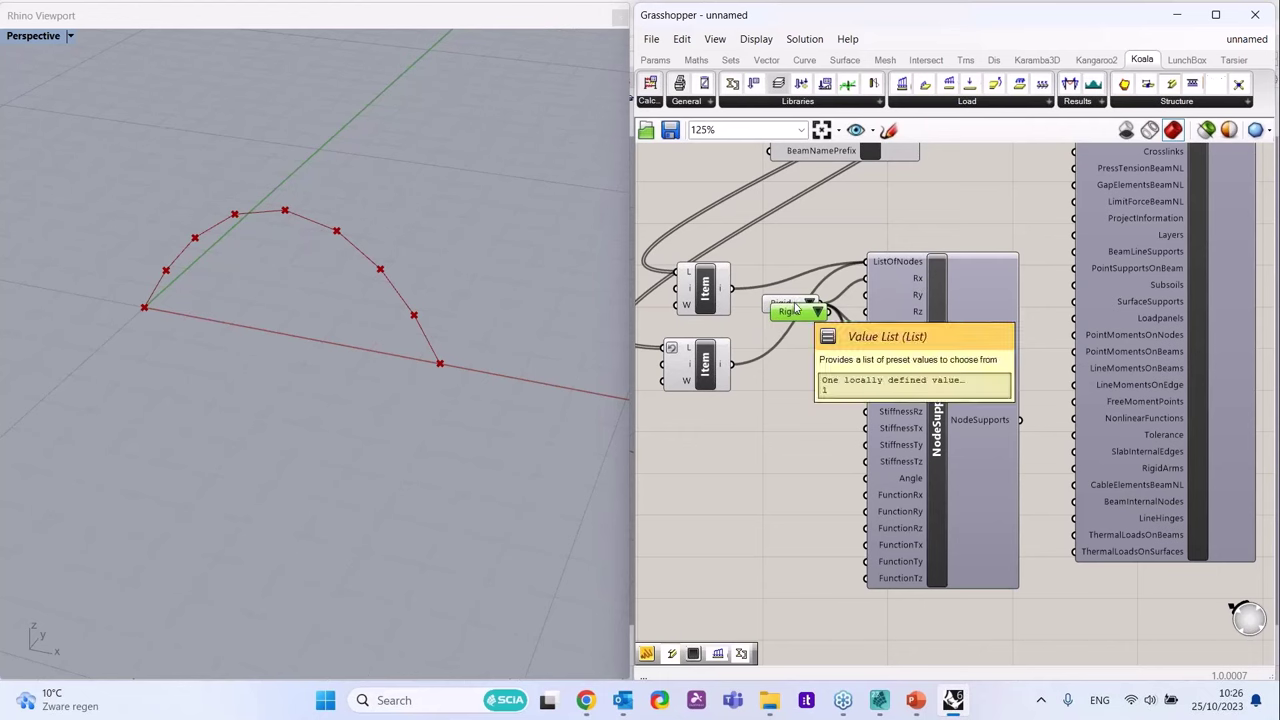
left_click_drag(795, 305, 866, 328, "alt")
left_click(810, 358)
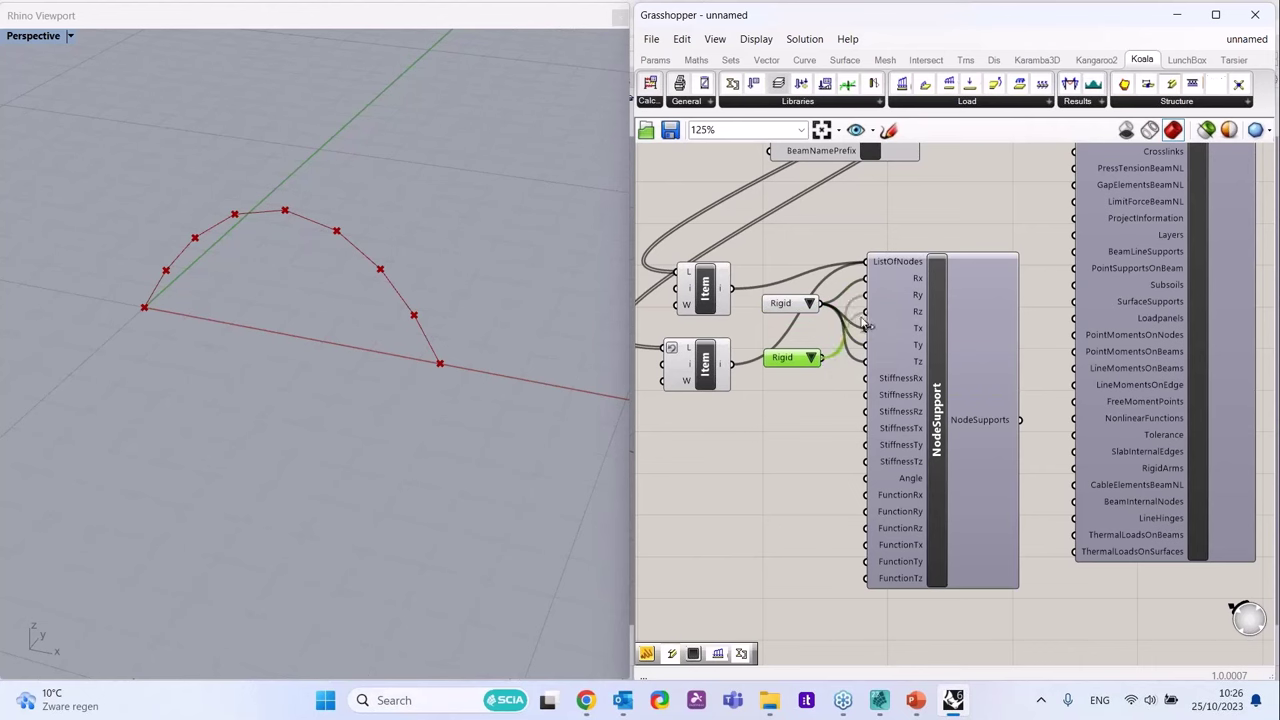
left_click(812, 358)
left_click(835, 367)
mouse_move(921, 283)
scroll(957, 457, "down", 3)
scroll(1063, 378, "up", 2)
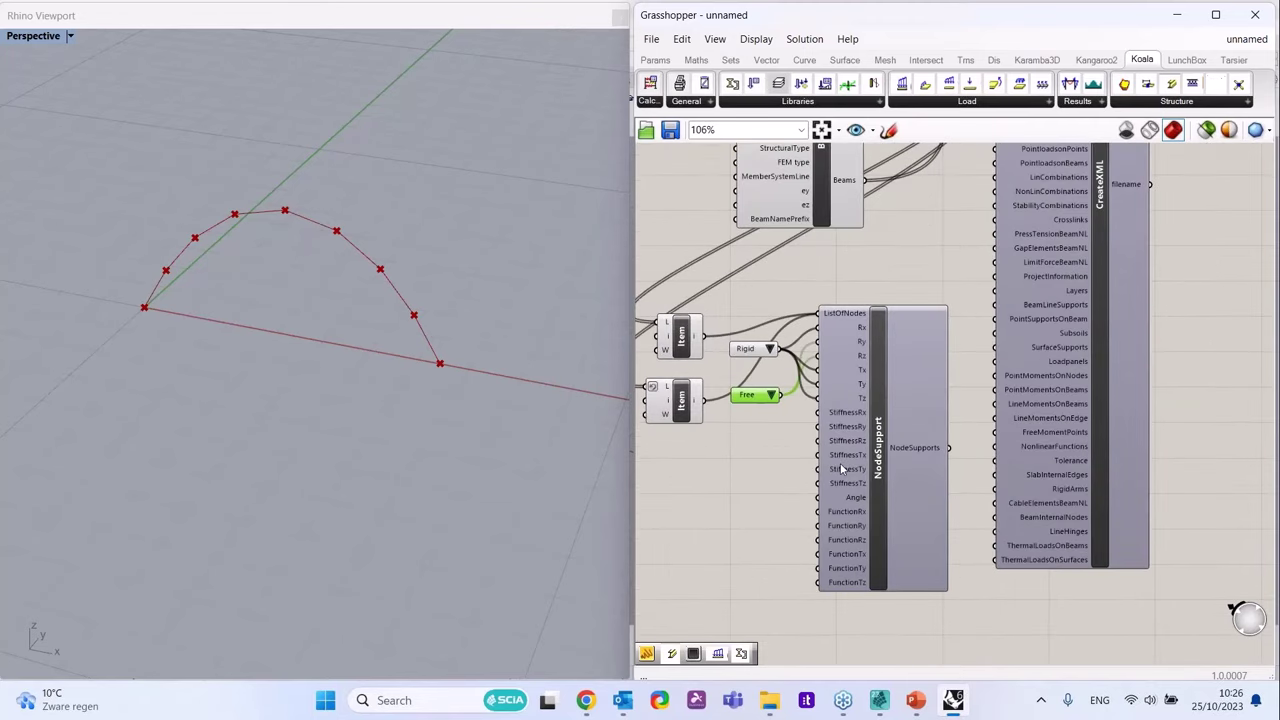
- Wire NodeSupport's NodeSupports output into the Nodesupports input of CreateXML
scroll(842, 468, "down", 2)
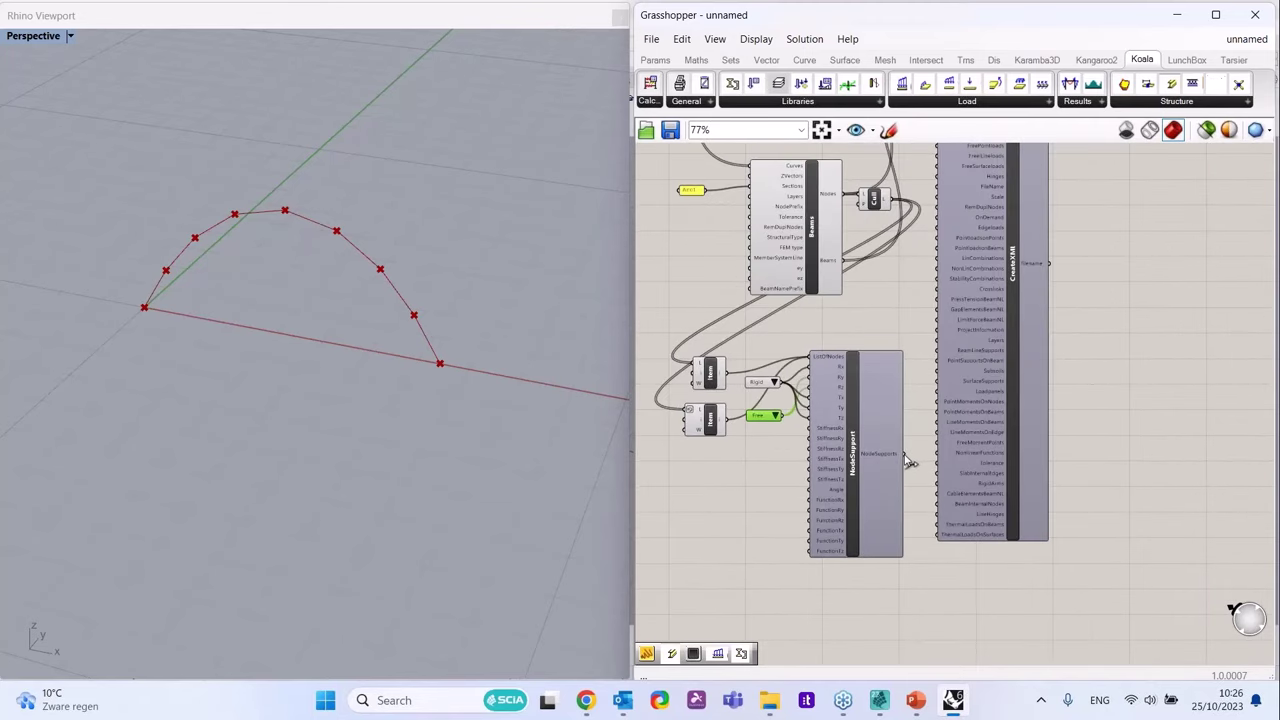
scroll(981, 229, "up", 1)
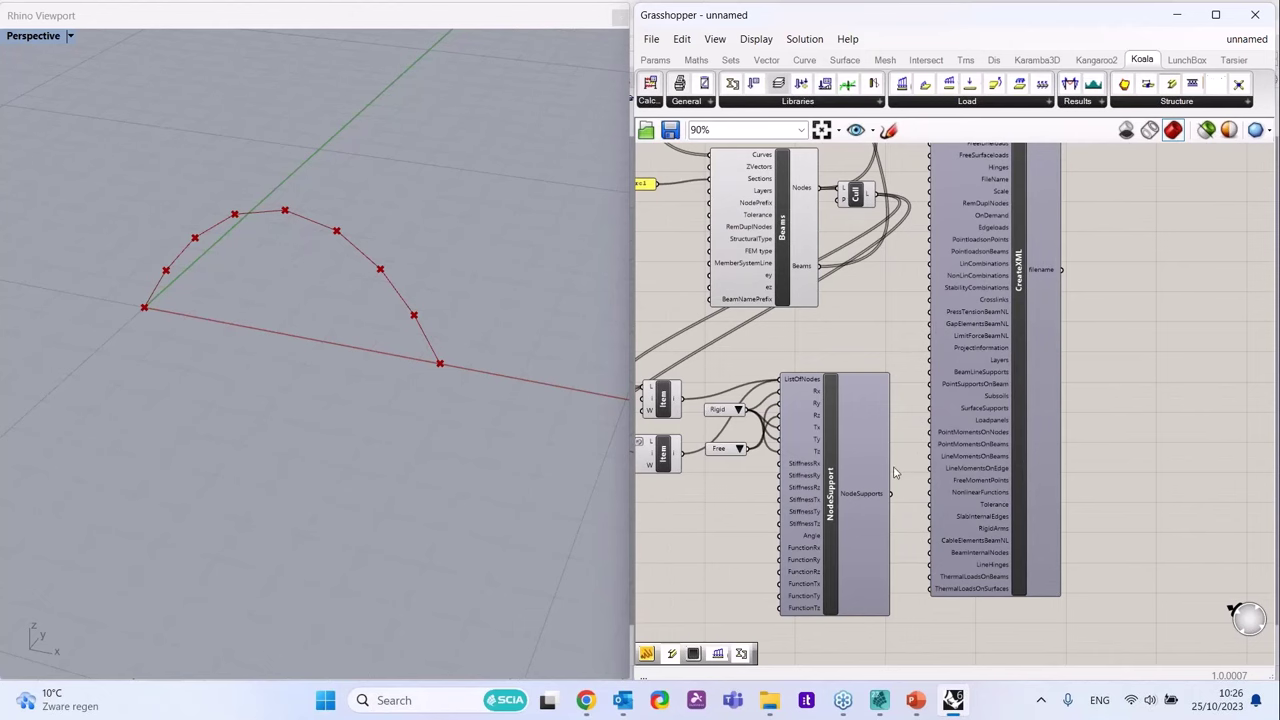
scroll(1000, 250, "up", 1)
scroll(1020, 220, "down", 1)
scroll(1036, 209, "up", 2)
scroll(932, 563, "down", 3)
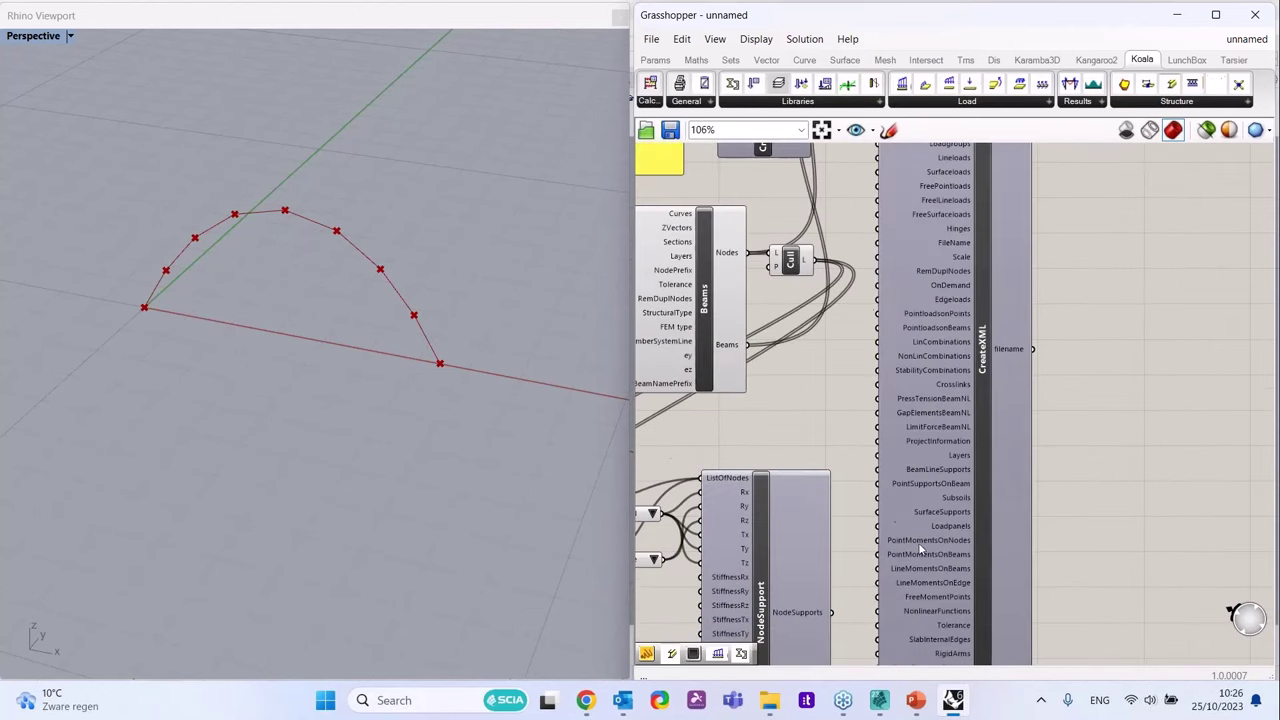
scroll(922, 449, "up", 3)
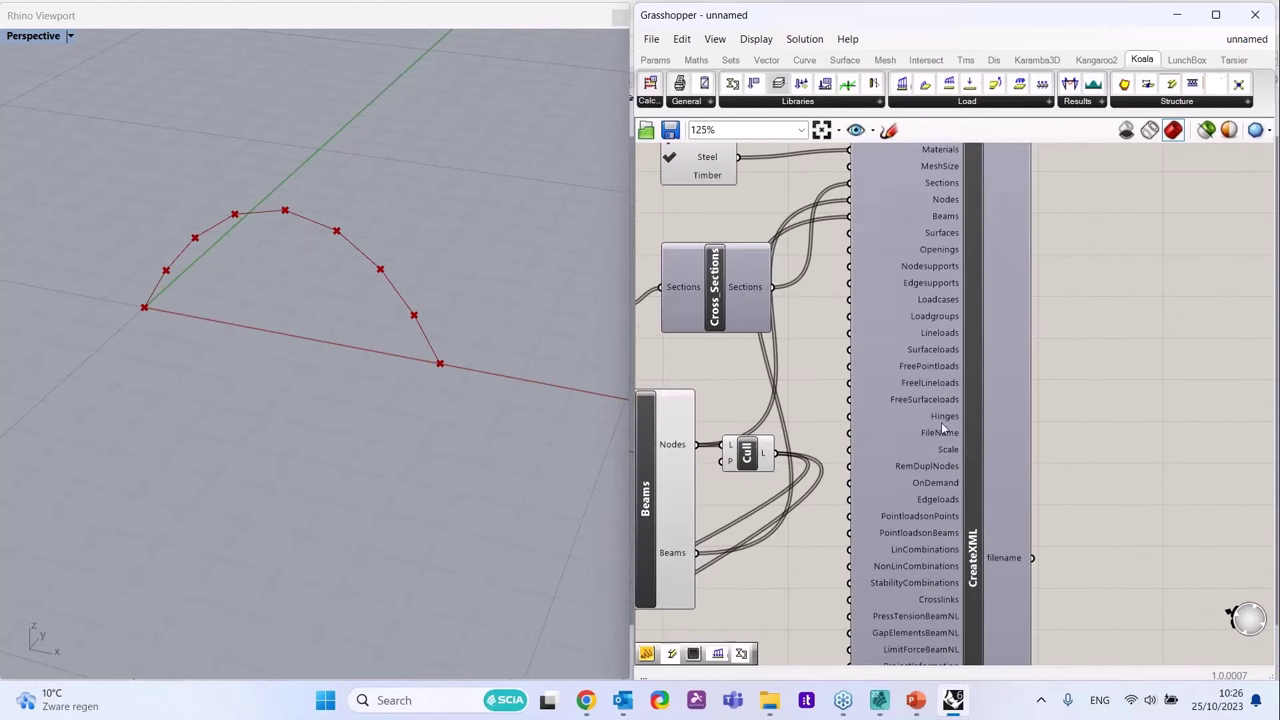
left_click_drag(849, 268, 797, 516)
scroll(1094, 400, "down", 5)
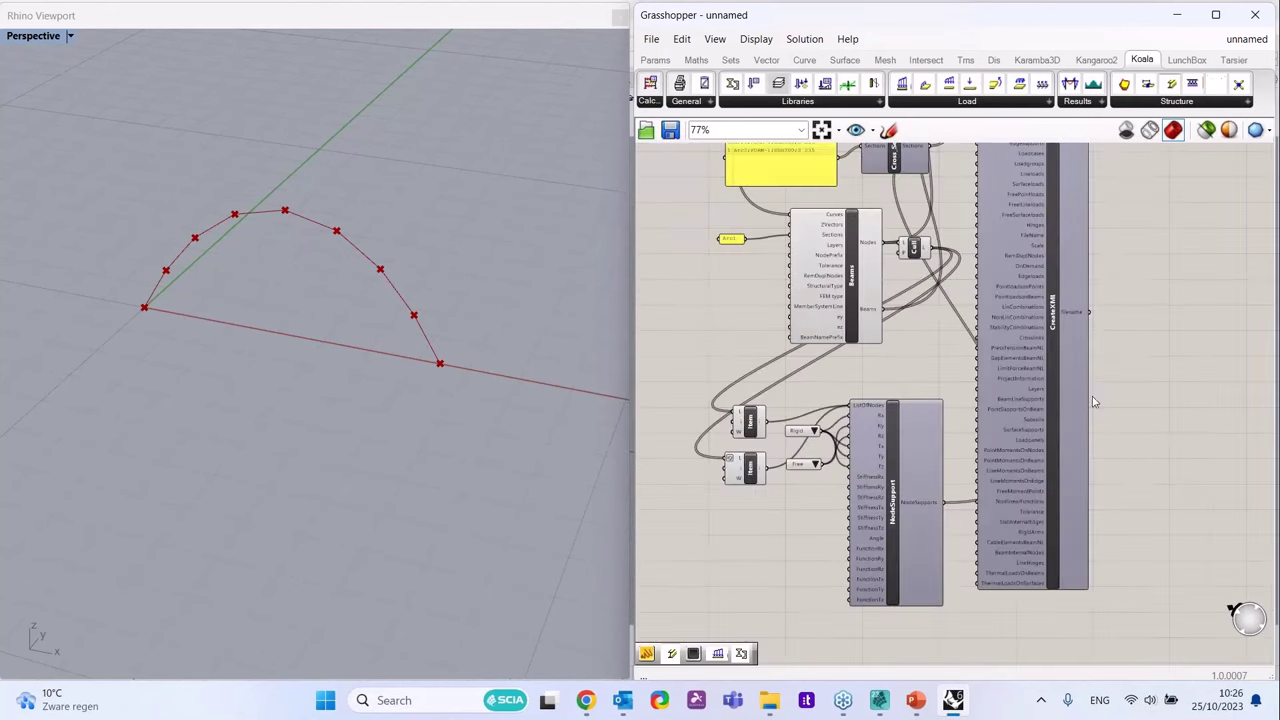
- Move CreateXML farther from the components feeding it so the wires between them have more room
left_click(1040, 335)
left_click_drag(1040, 335, 1062, 338)
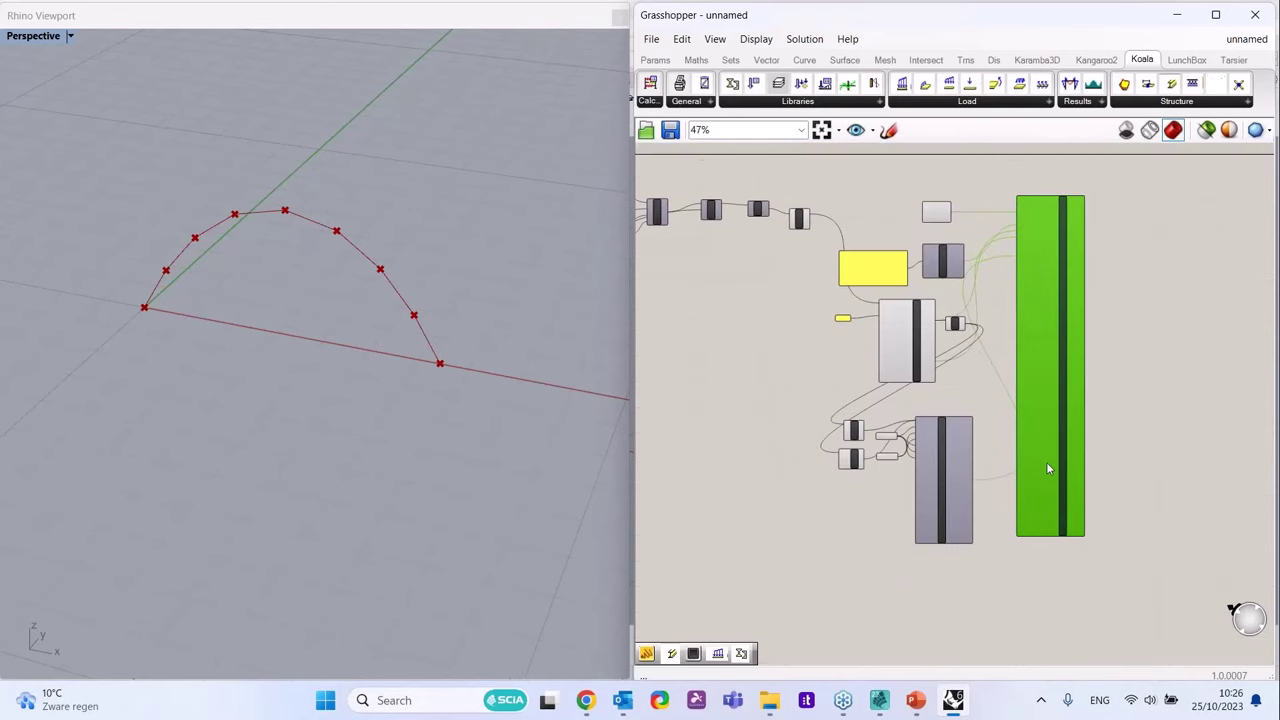
left_click(828, 518)
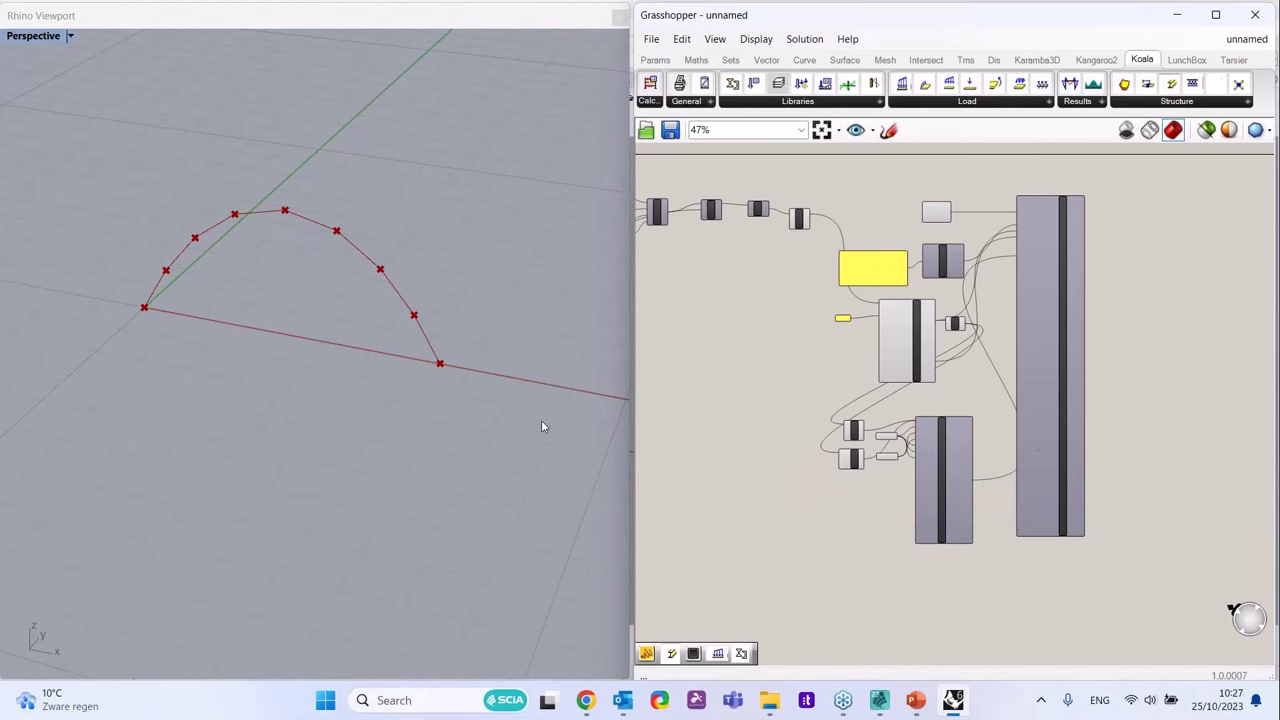
scroll(943, 278, "up", 2)
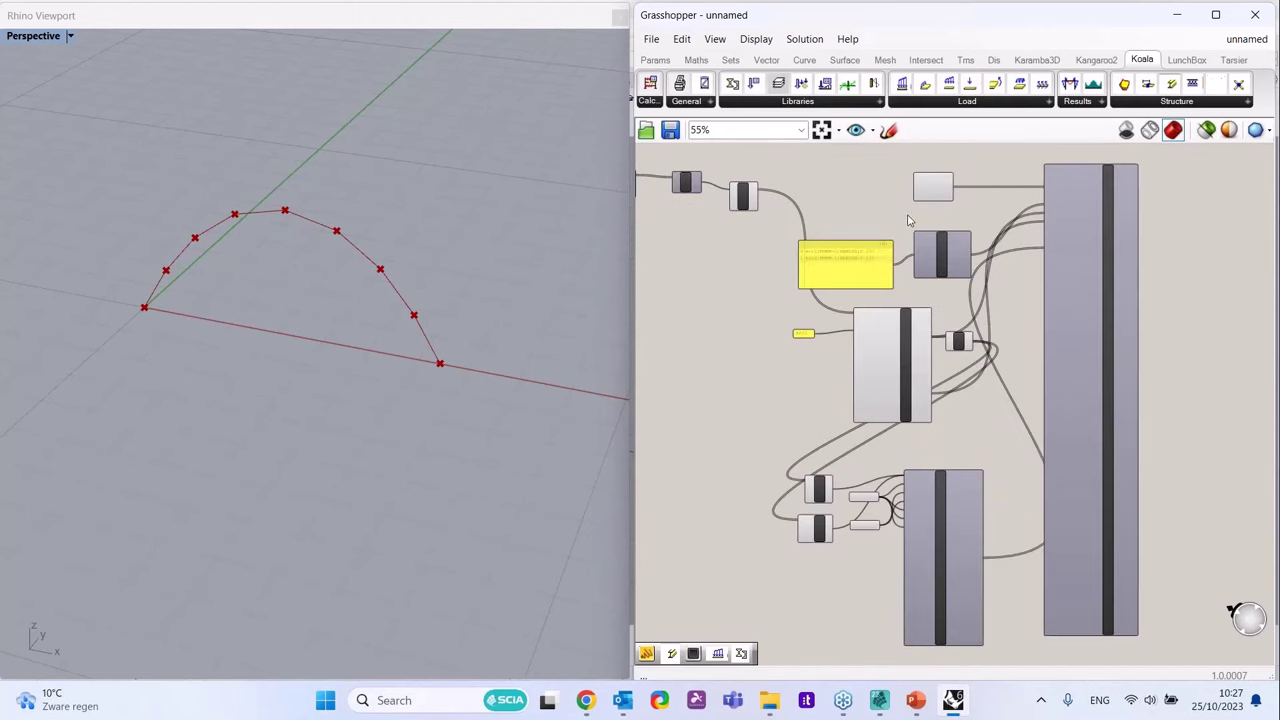
left_click(1080, 277)
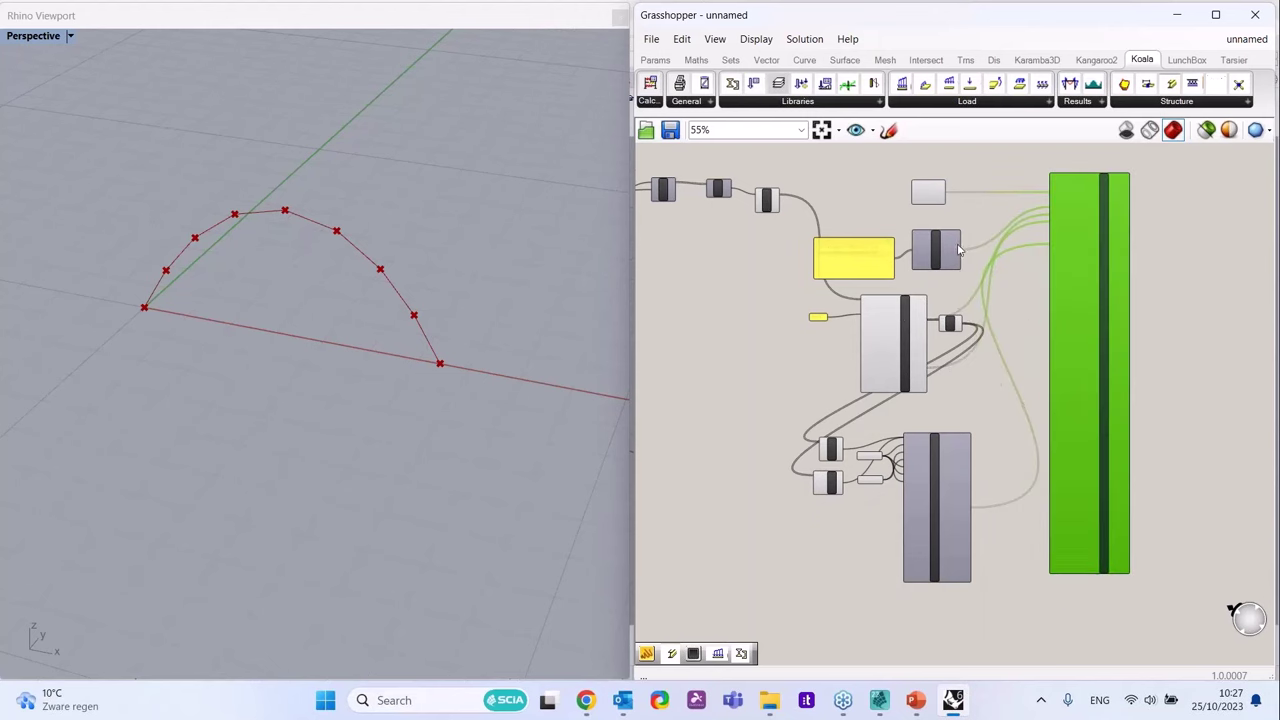
- Place a KoalaLoadCases component from Koala's Libraries on the empty canvas below NodeSupport
left_click(839, 102)
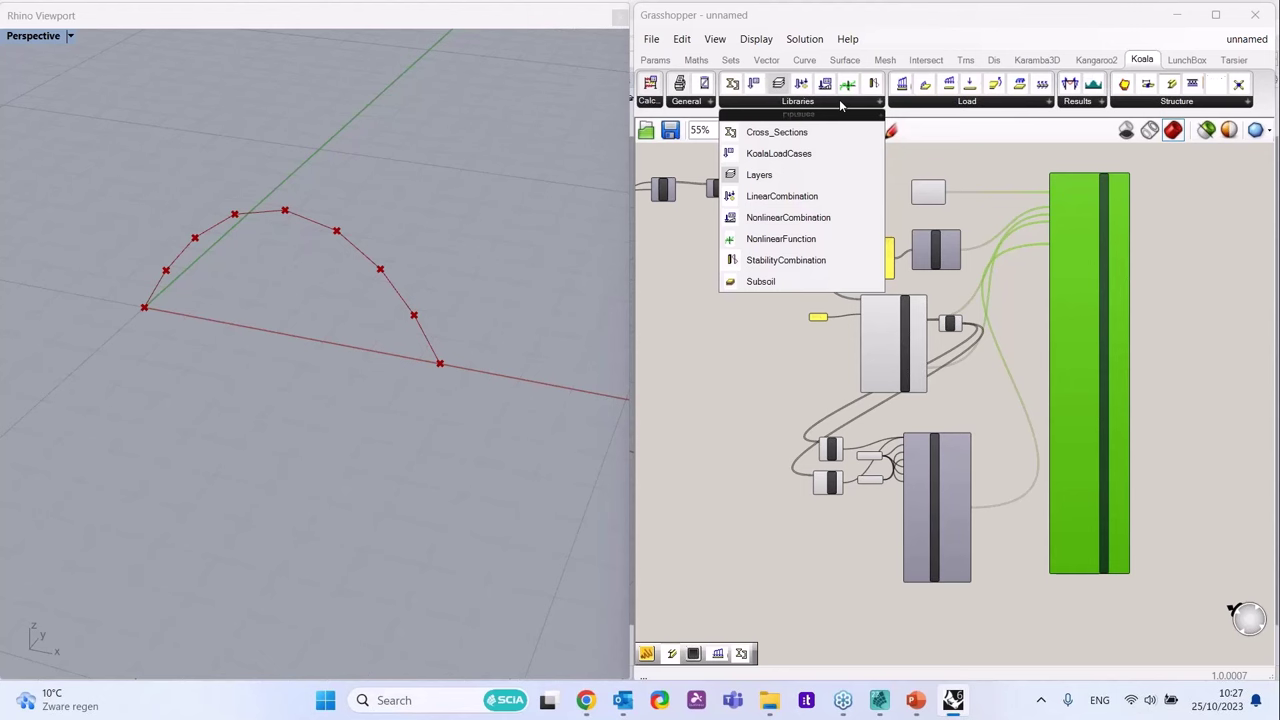
left_click(788, 160)
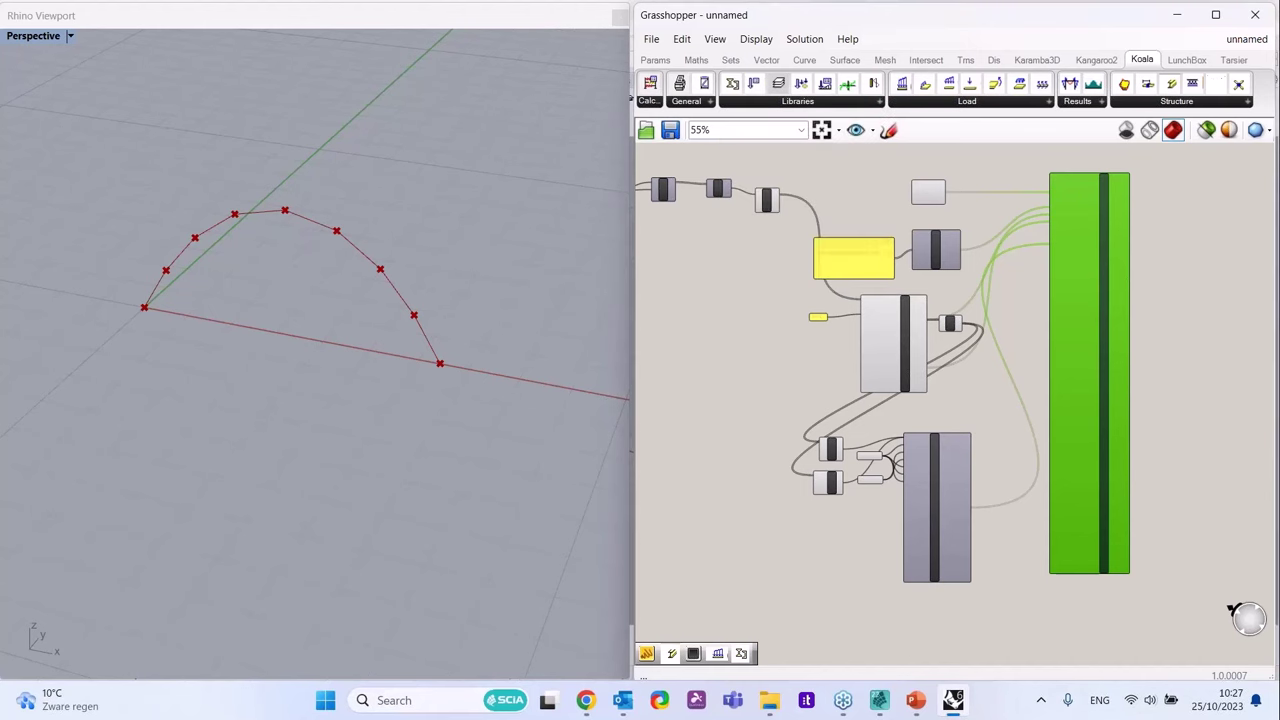
scroll(828, 178, "down", 2)
scroll(889, 501, "up", 3)
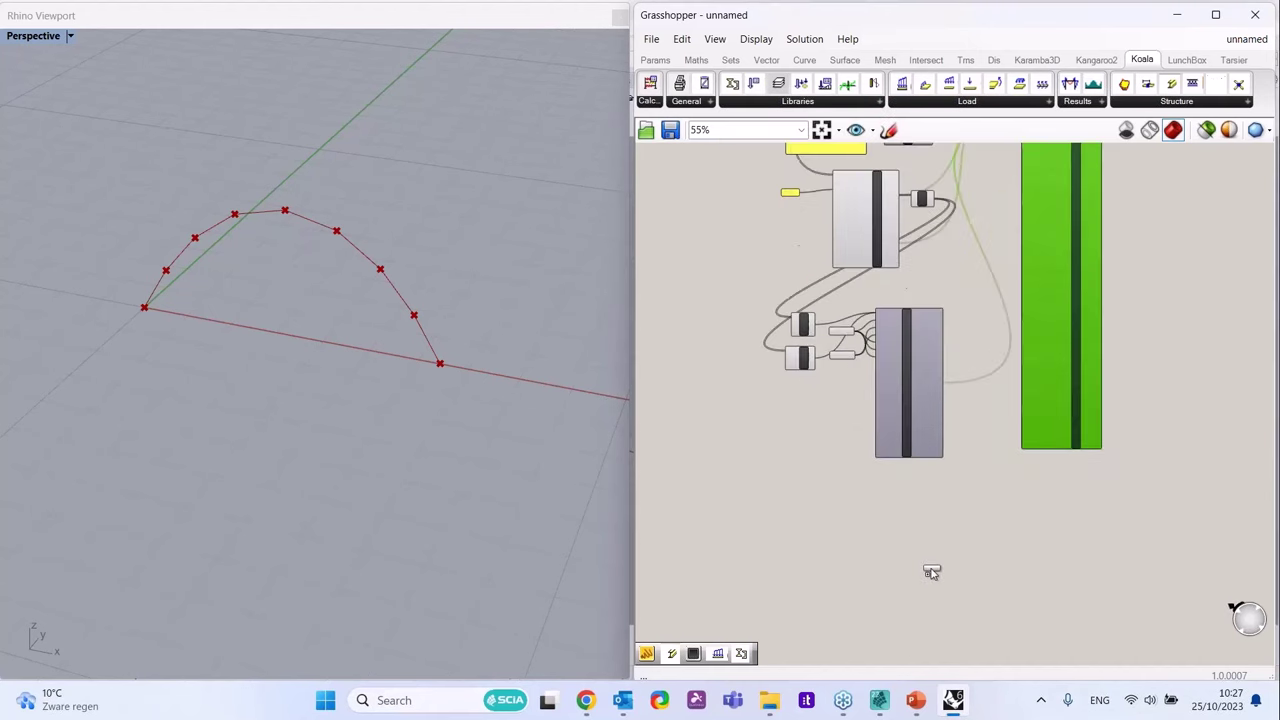
left_click(900, 500)
scroll(950, 490, "up", 2)
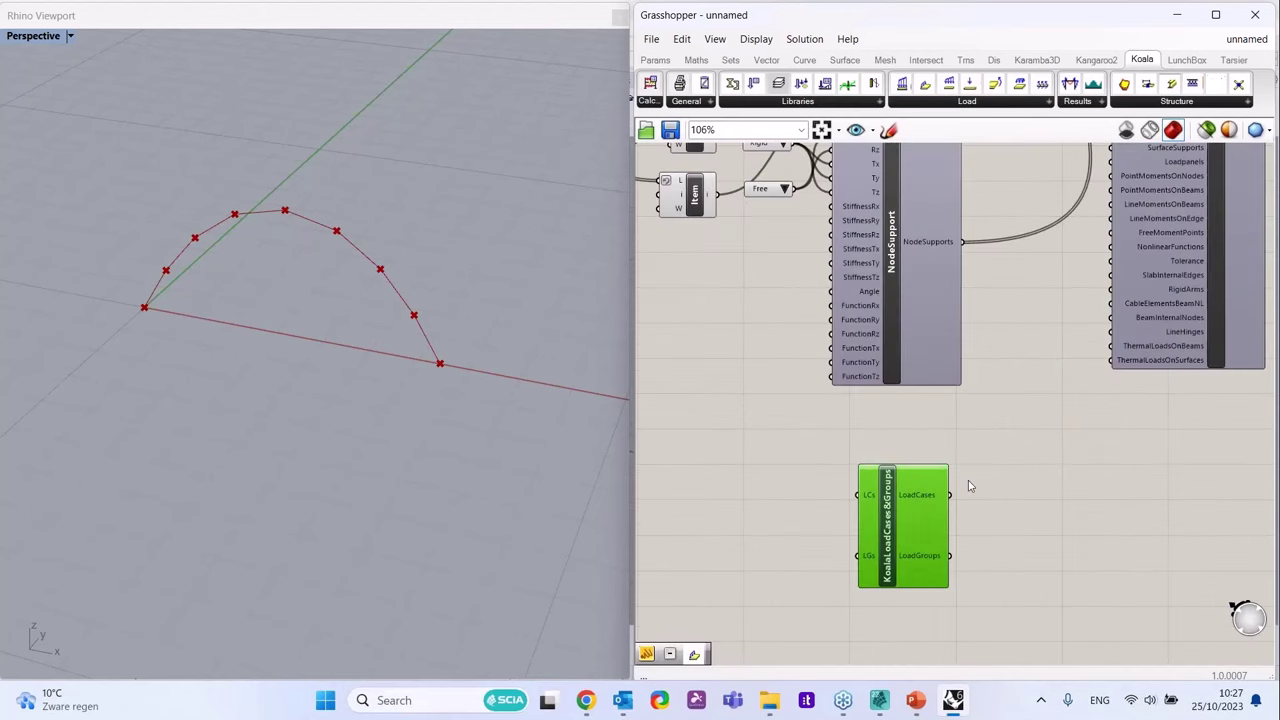
- Add an empty Panel on the input side of the KoalaLoadCases&Groups component
double_click(735, 463)
type("//")
key("Return")
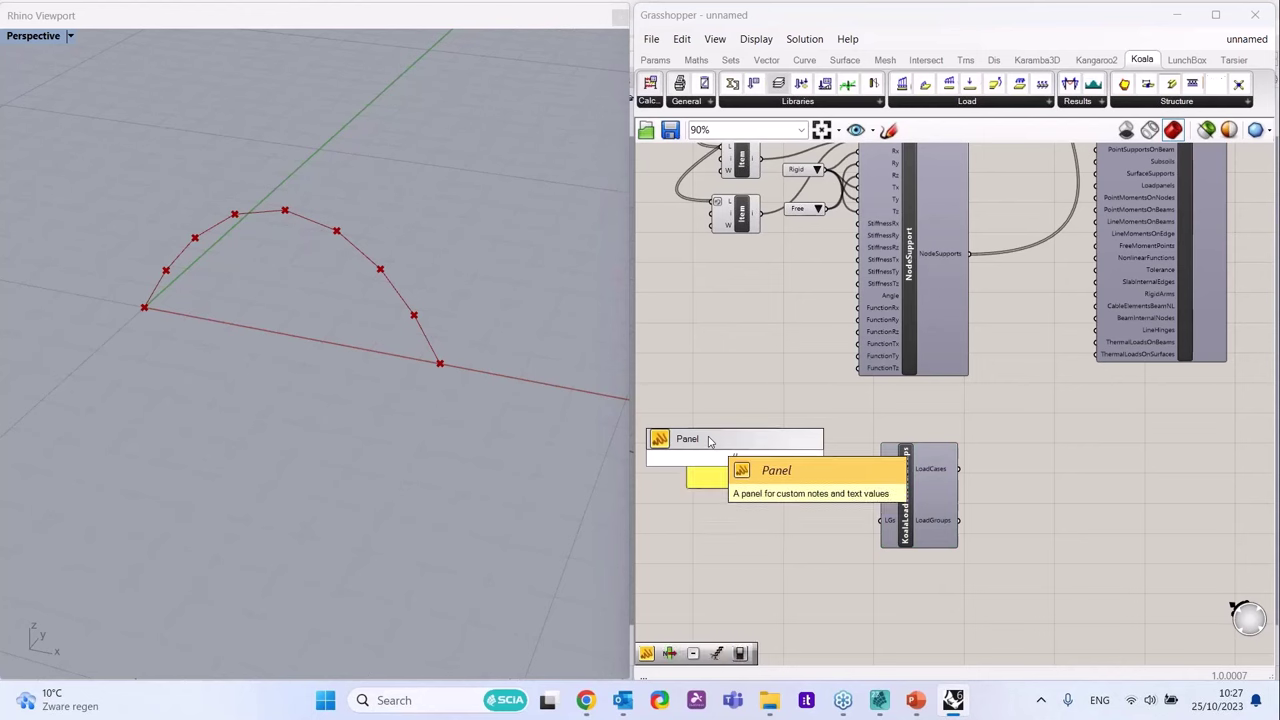
left_click(709, 446)
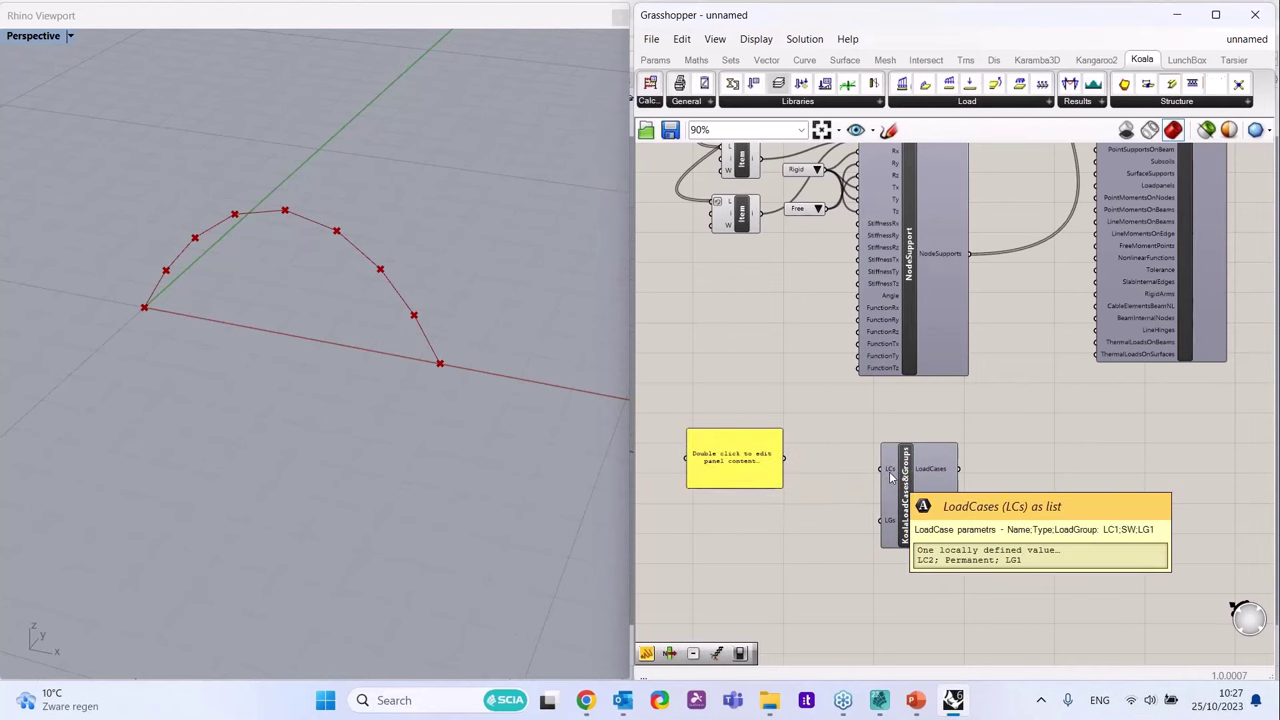
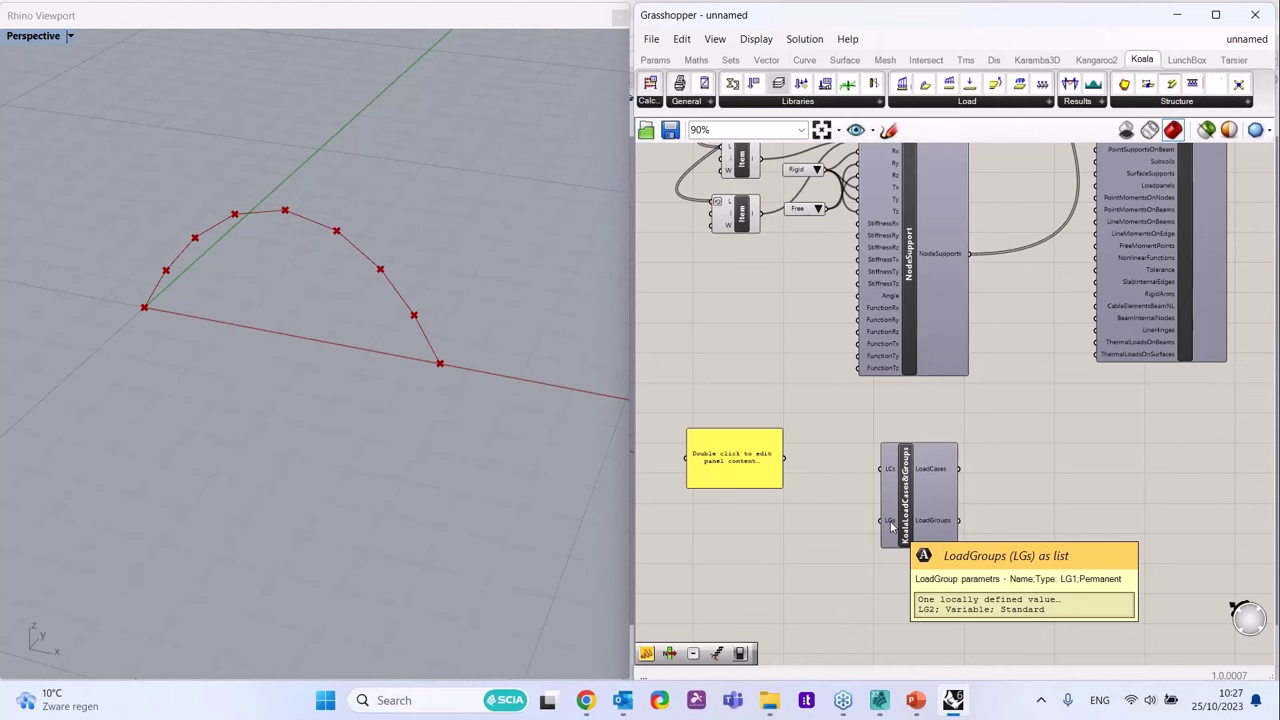
- Fill the panel with three load-case lines: LC1;SW;LG1, LC2;Permanent;LG1 and LC3;variable;LG2
double_click(735, 458)
type("LG")
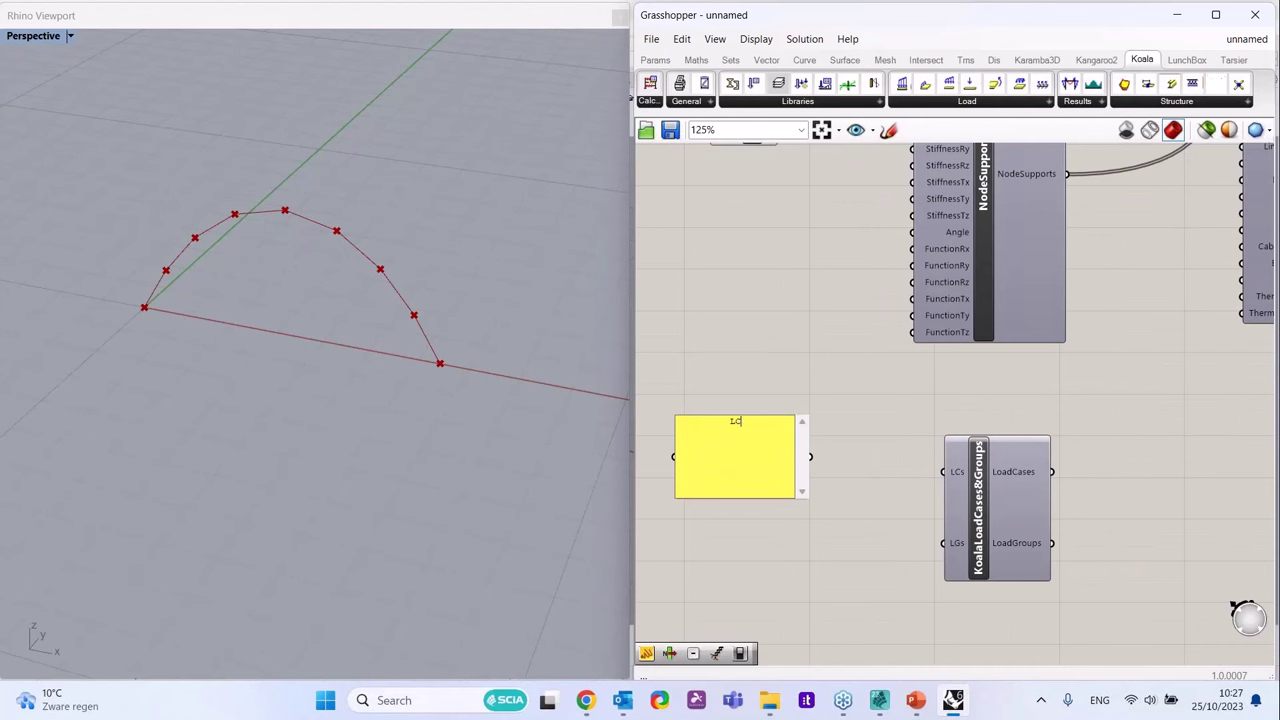
type("1;")
type("SW")
type(";")
type("LG")
type("1")
type("LC2;")
type("Permanent")
type(";")
type("LG1")
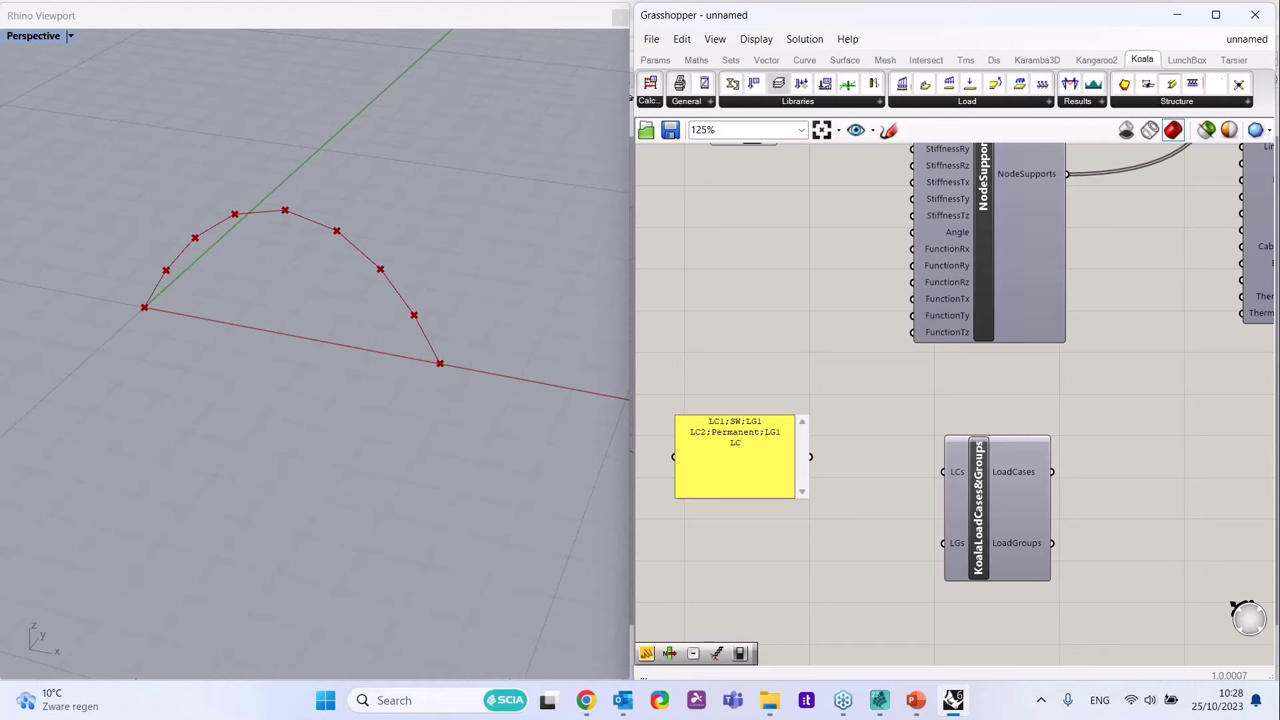
type("LC3;variable;LG2")
left_click(819, 389)
- Turn off Multiline Data for the load-case panel and wire it into the LCs input
right_click(724, 452)
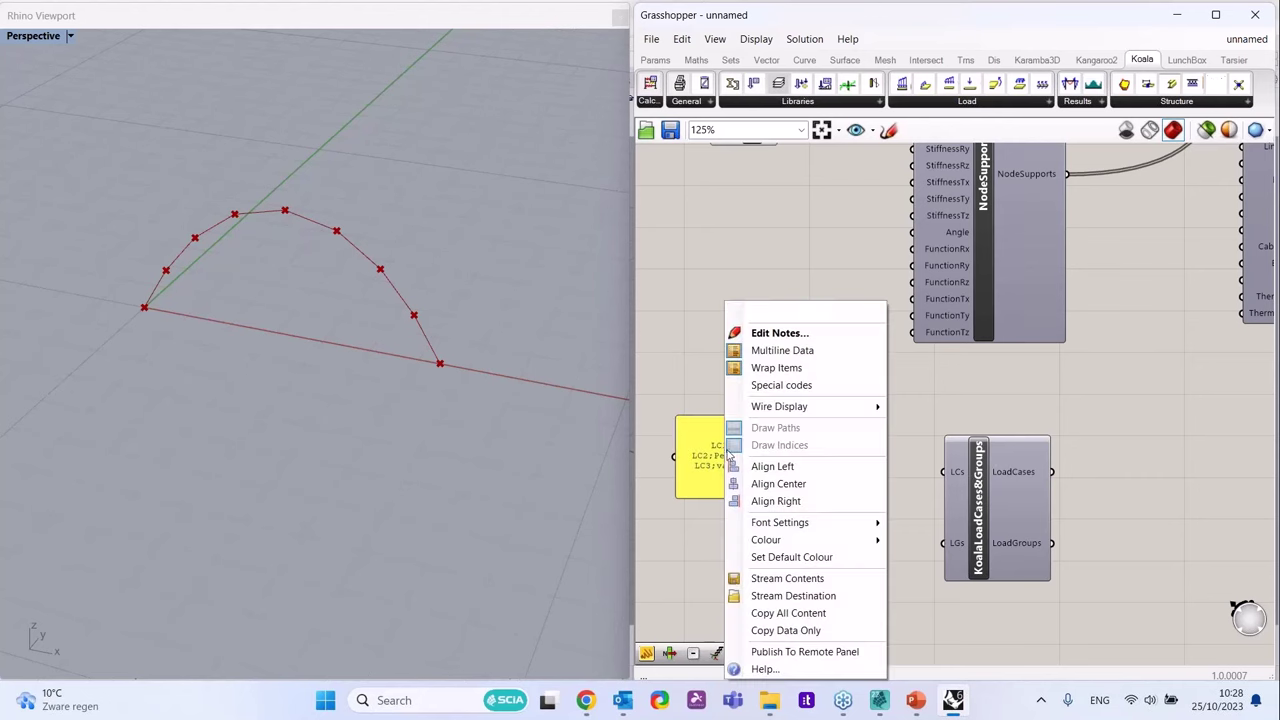
left_click(794, 351)
left_click_drag(757, 477, 943, 471)
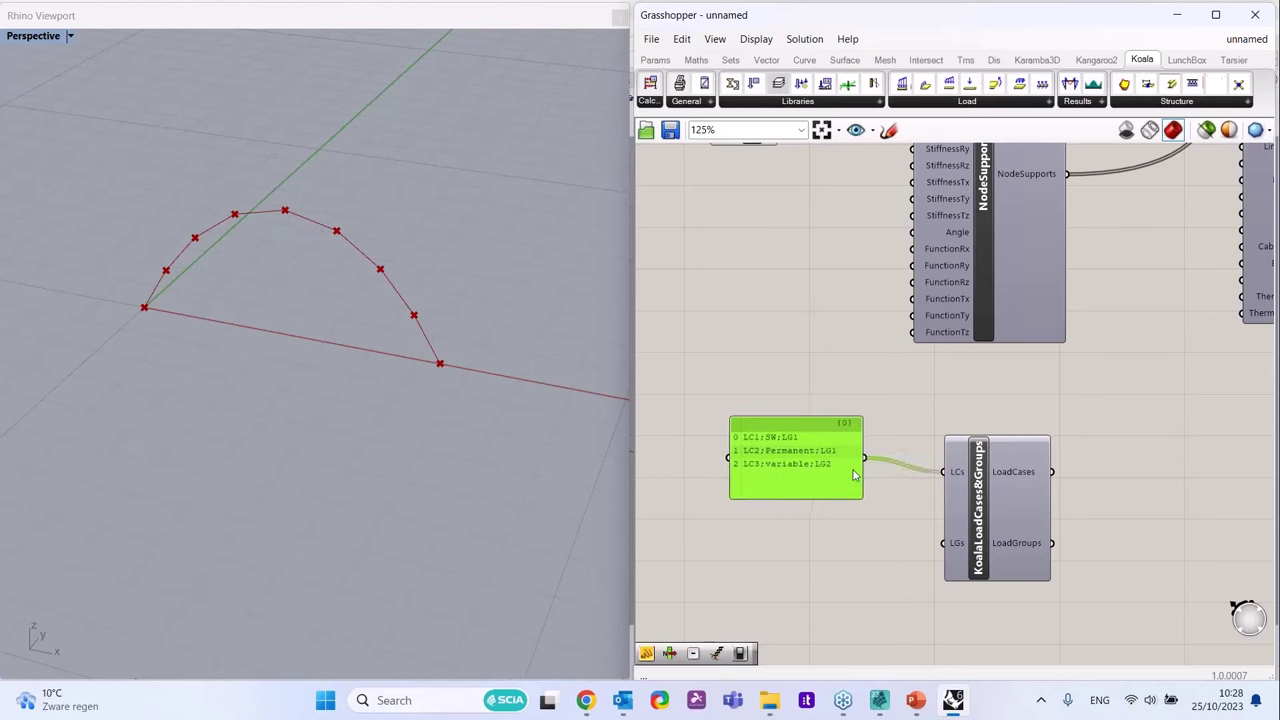
- Duplicate the load-case panel below the original and delete the LC3 line from the copy
left_click_drag(834, 455, 853, 550)
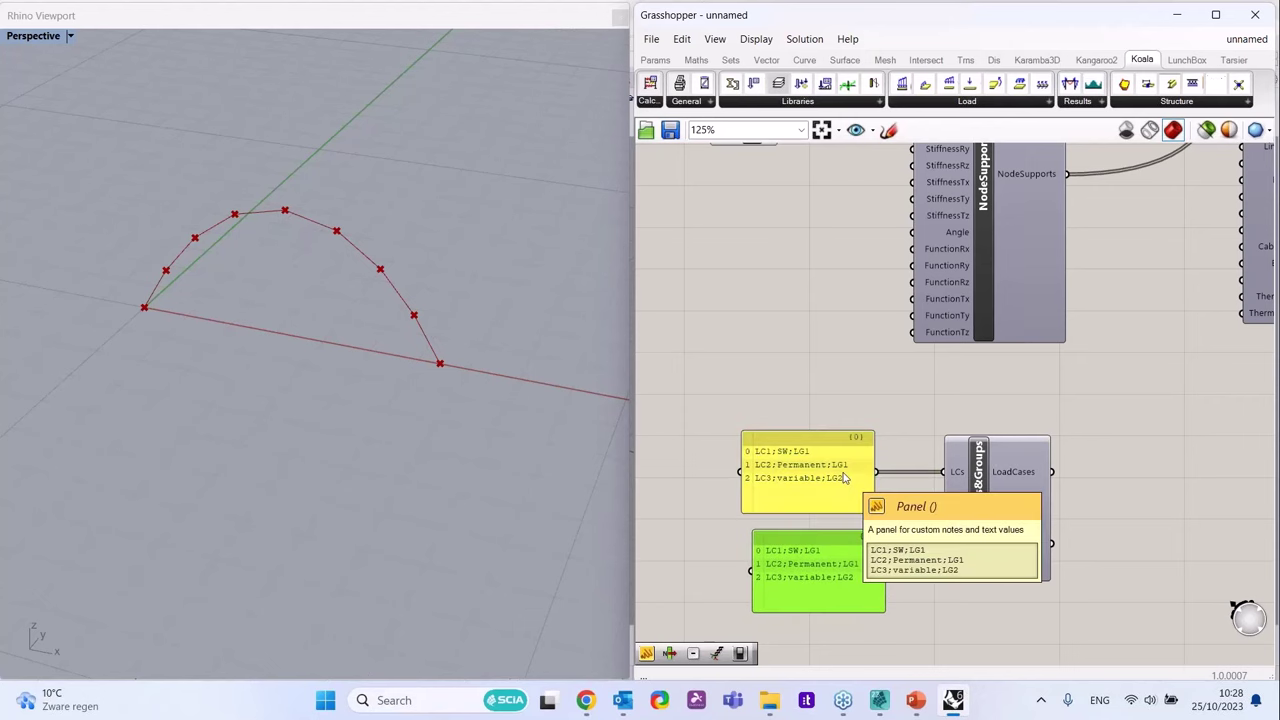
left_click(845, 478)
scroll(840, 565, "up", 2)
double_click(813, 571)
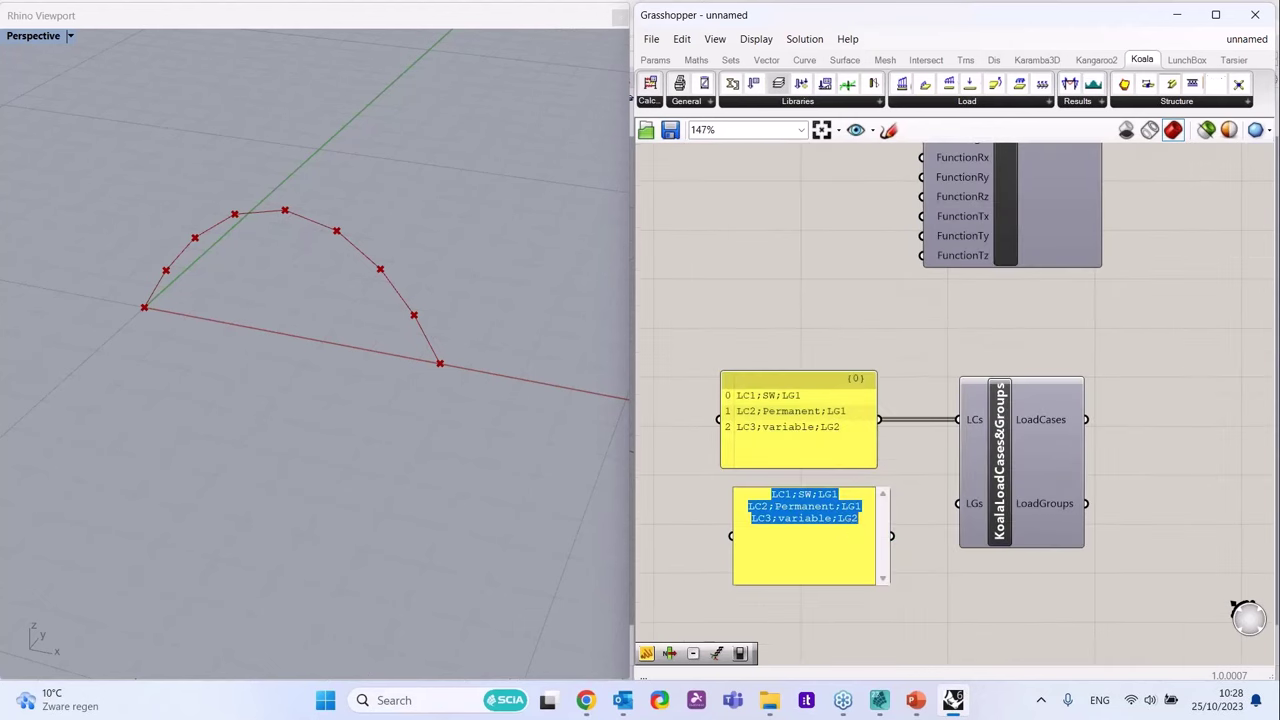
left_click_drag(870, 523, 752, 522)
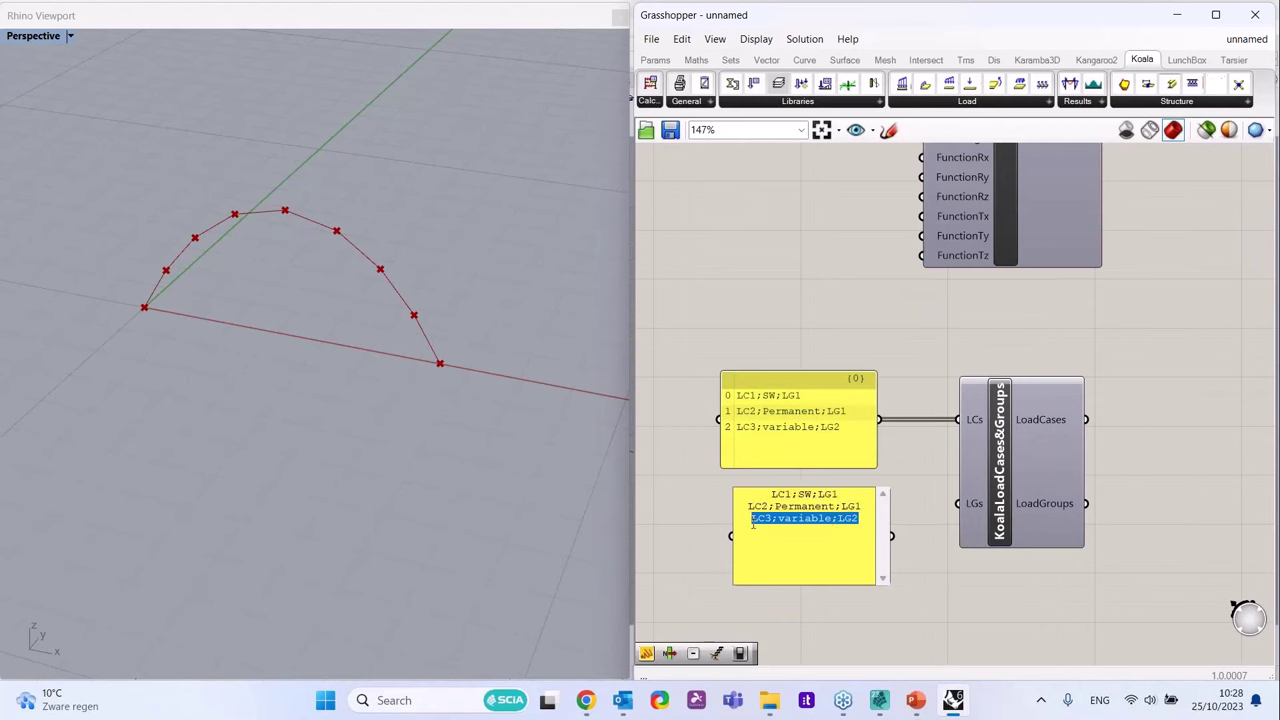
key("BackSpace")
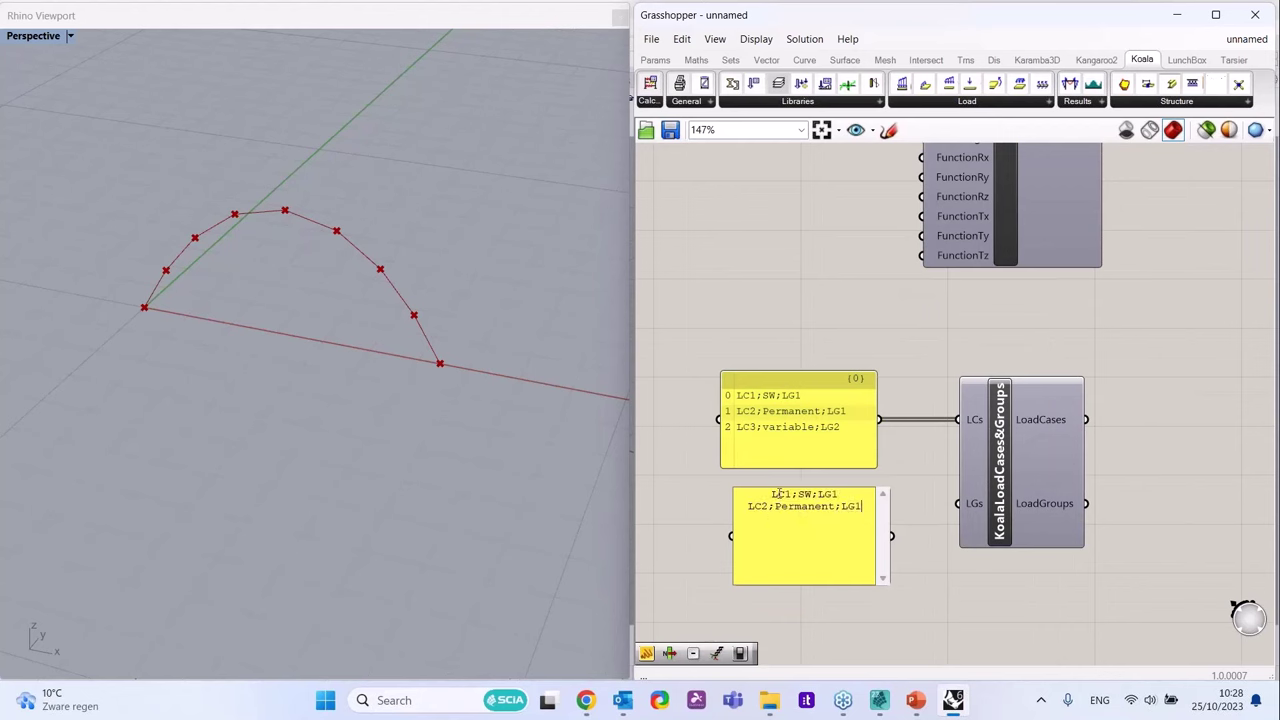
- Replace the first line of the copied panel with LG1;permanent;standard
double_click(778, 494)
key("Left")
left_click_drag(871, 494, 782, 481)
type("G1;")
type("pert")
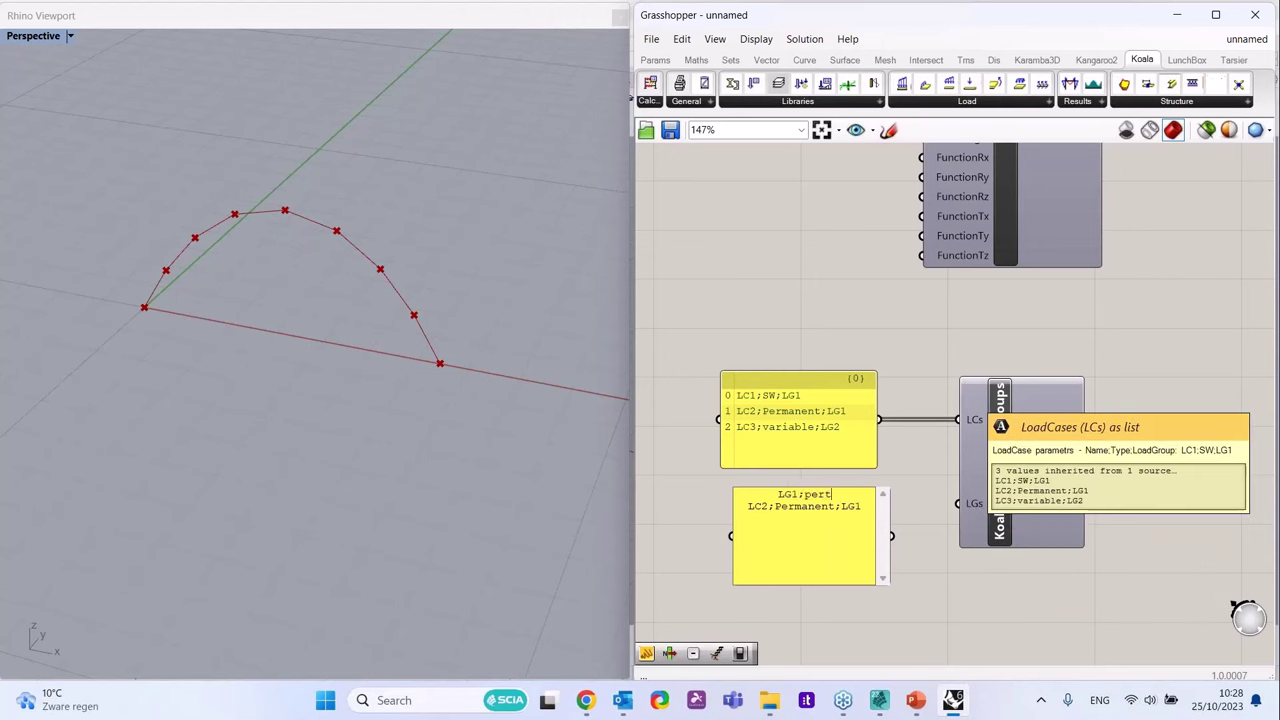
key("BackSpace")
type("manent;standa")
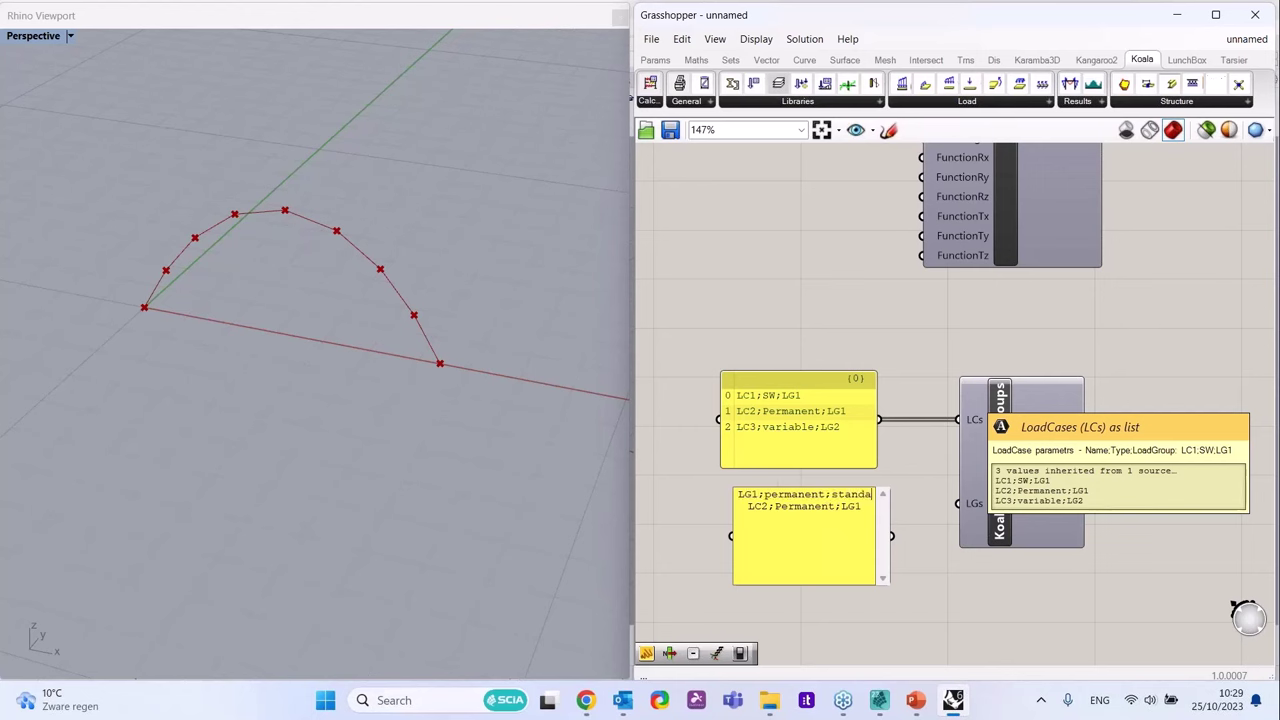
type("rd")
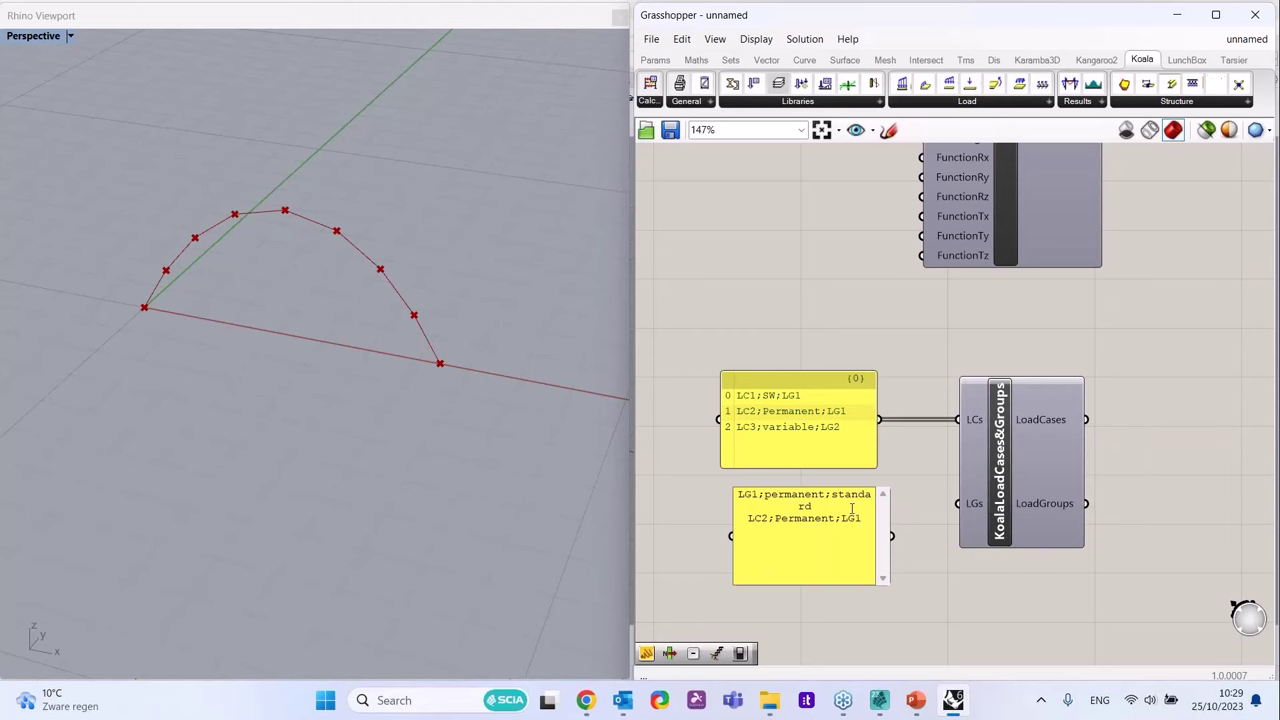
- Switch to SCIA Engineer, open the load groups, and check the Load options of LG1, keeping Permanent
left_click(881, 703)
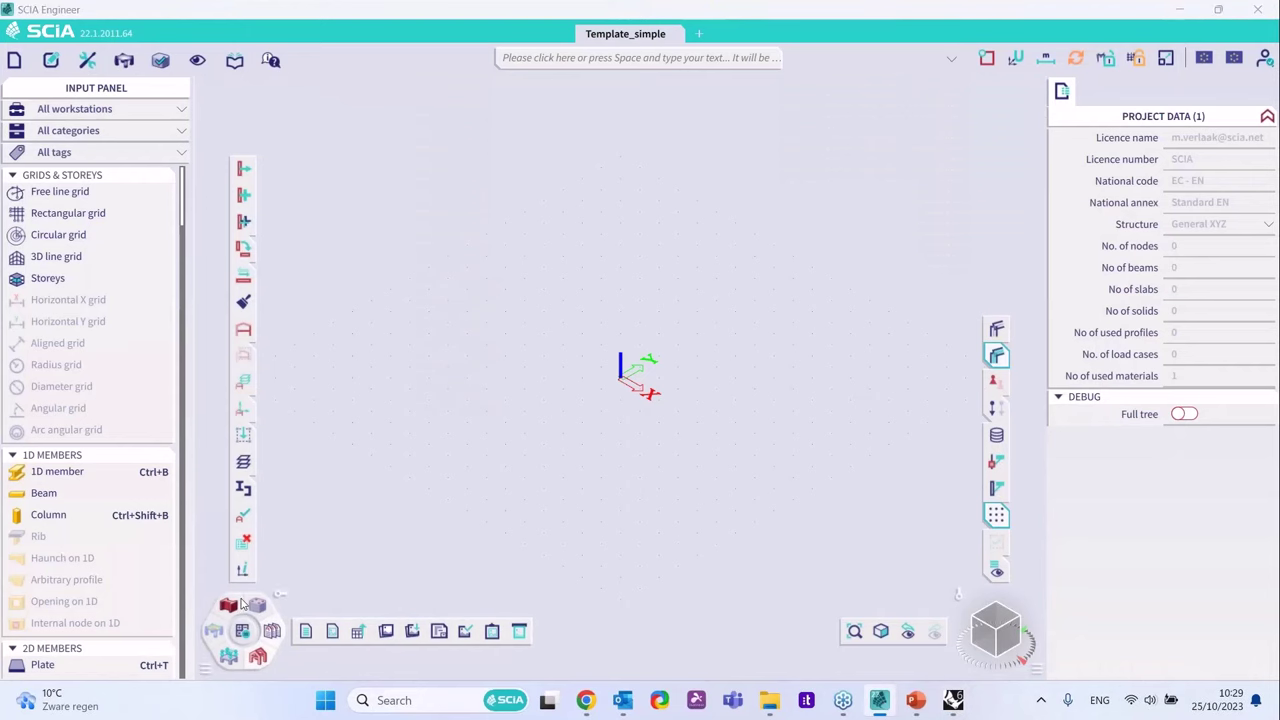
left_click(245, 604)
left_click(307, 630)
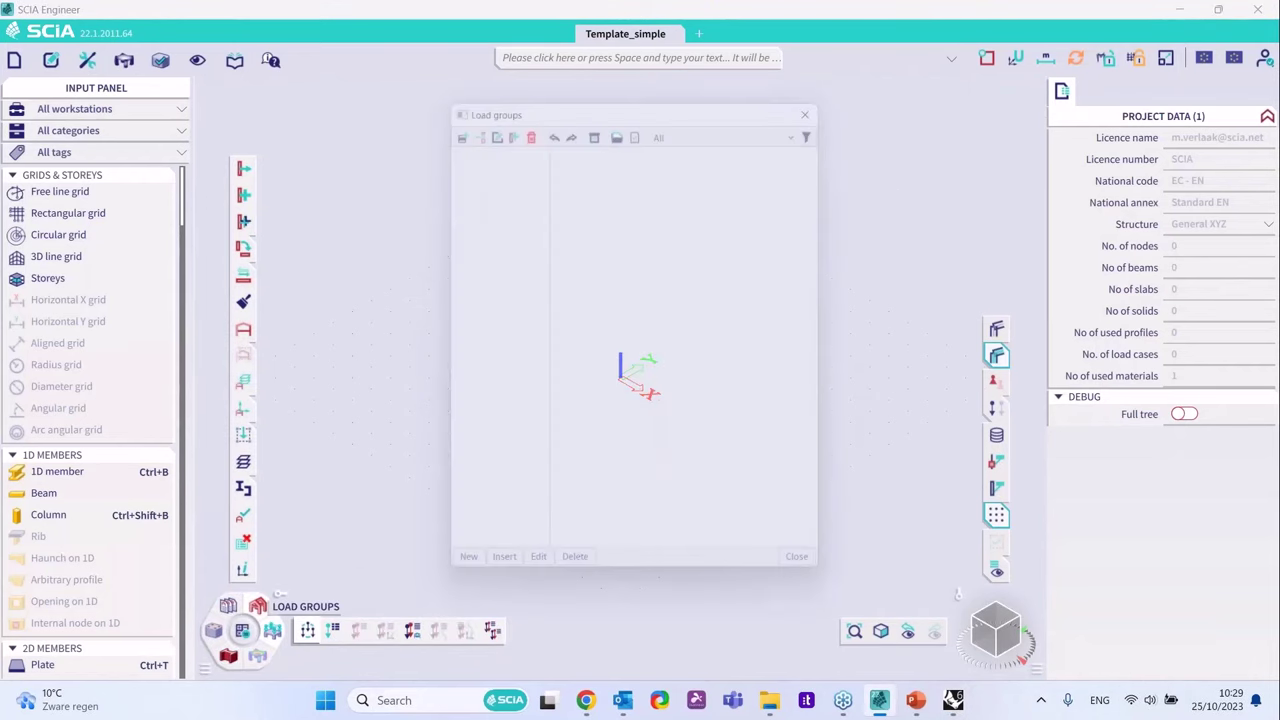
left_click(766, 159)
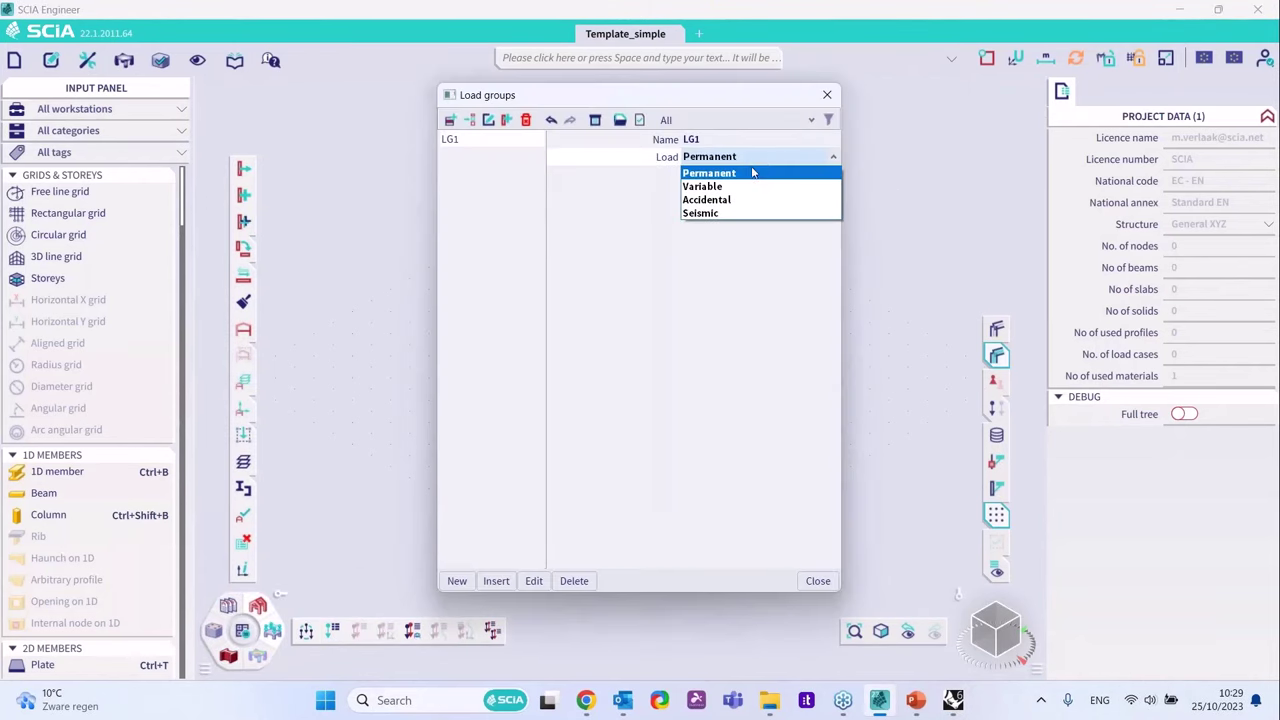
left_click(750, 174)
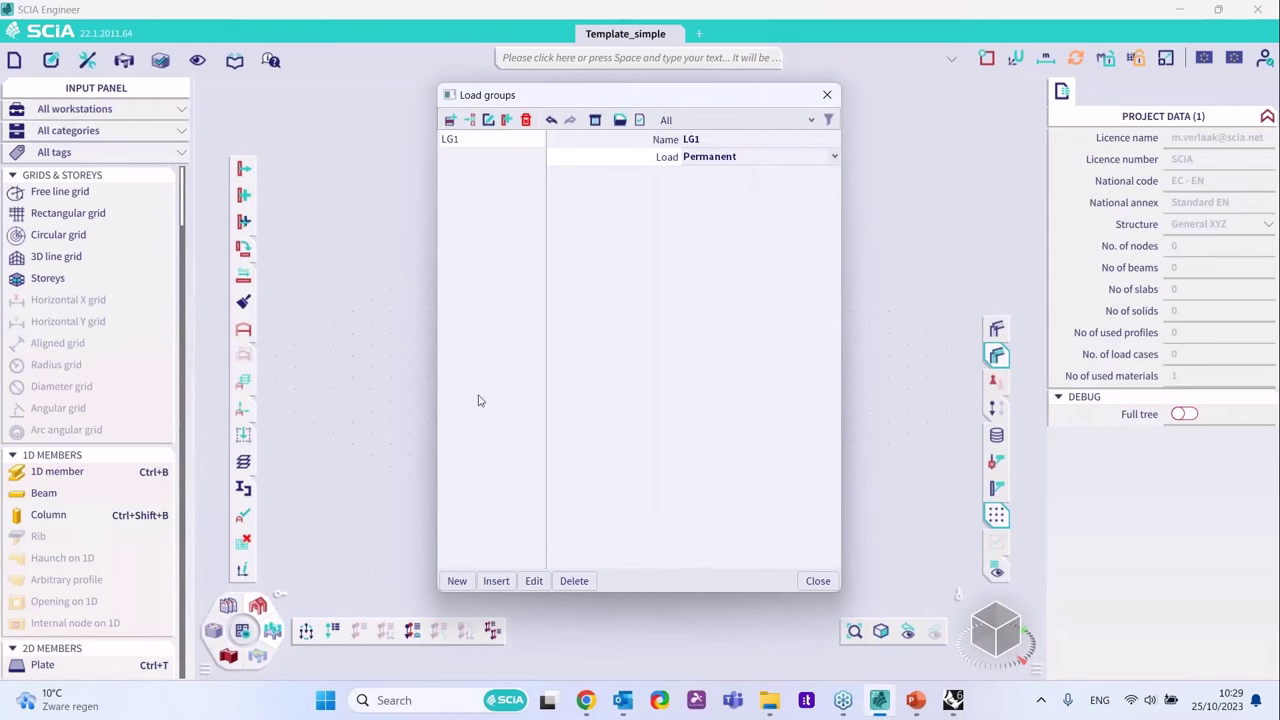
- Add a second load group with Load set to Variable, review its Relation options, and close the load groups
left_click(457, 580)
left_click(722, 160)
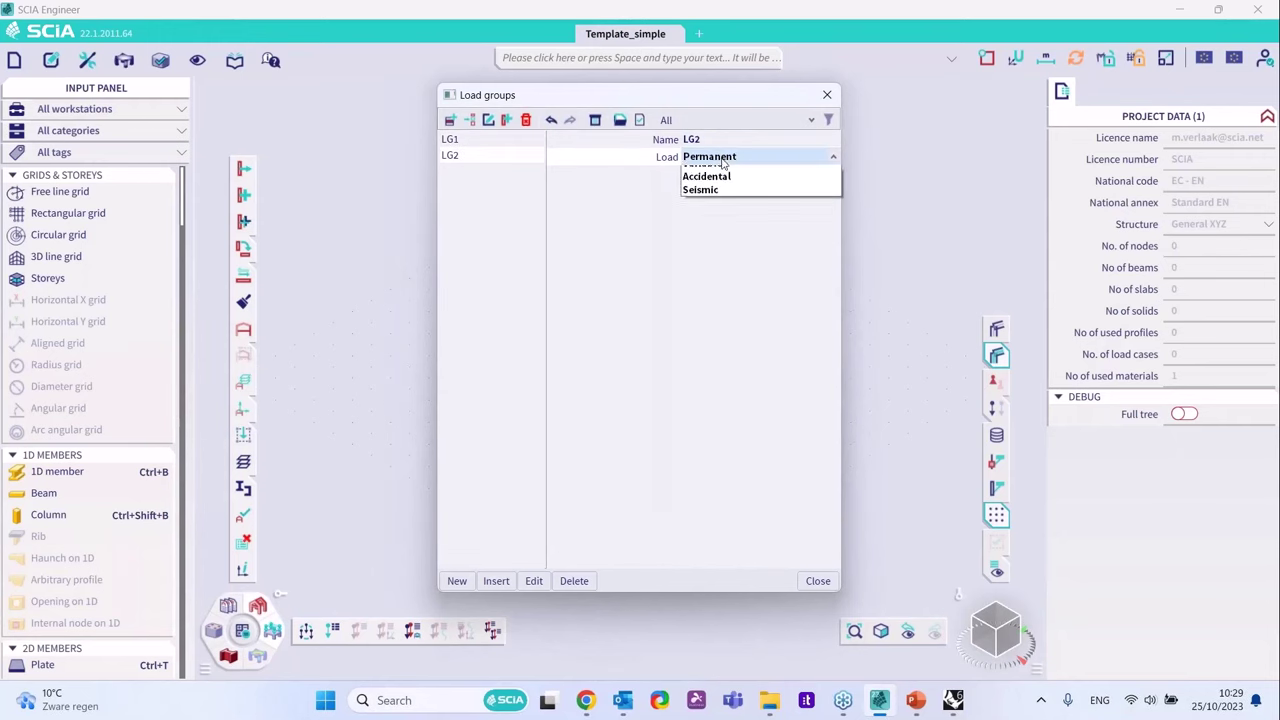
left_click(735, 188)
left_click(738, 175)
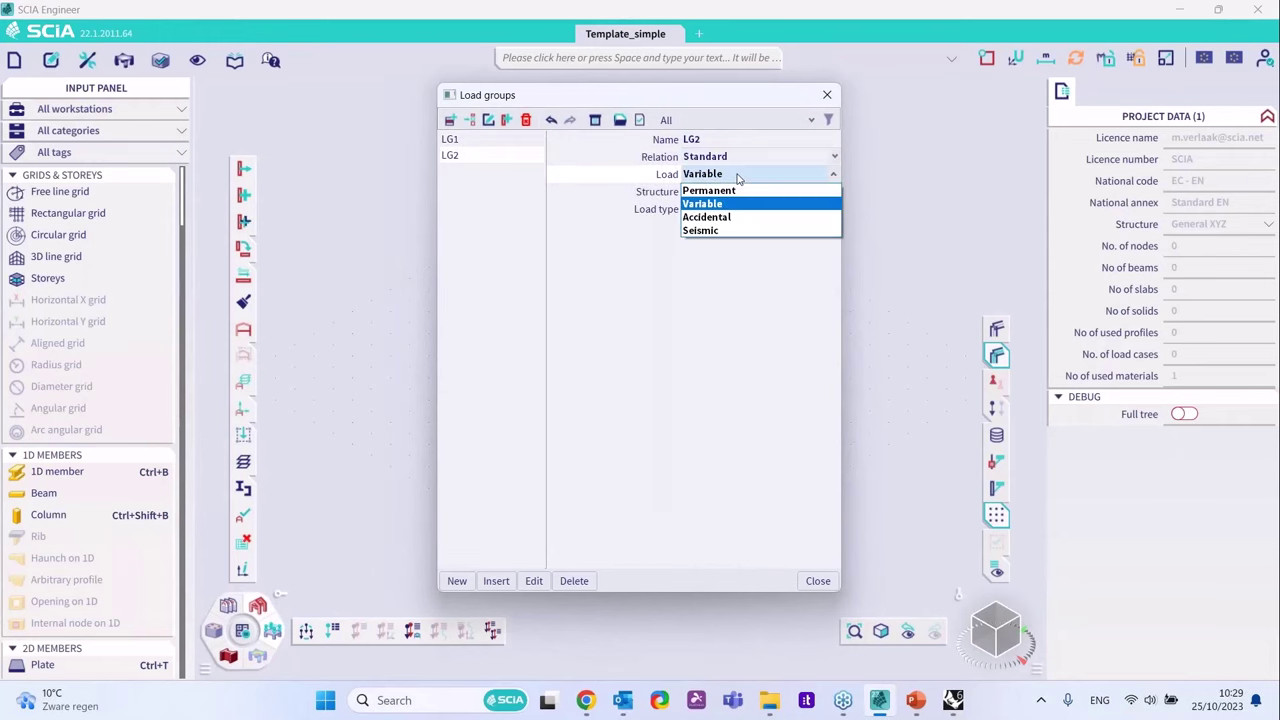
left_click(740, 146)
left_click(737, 158)
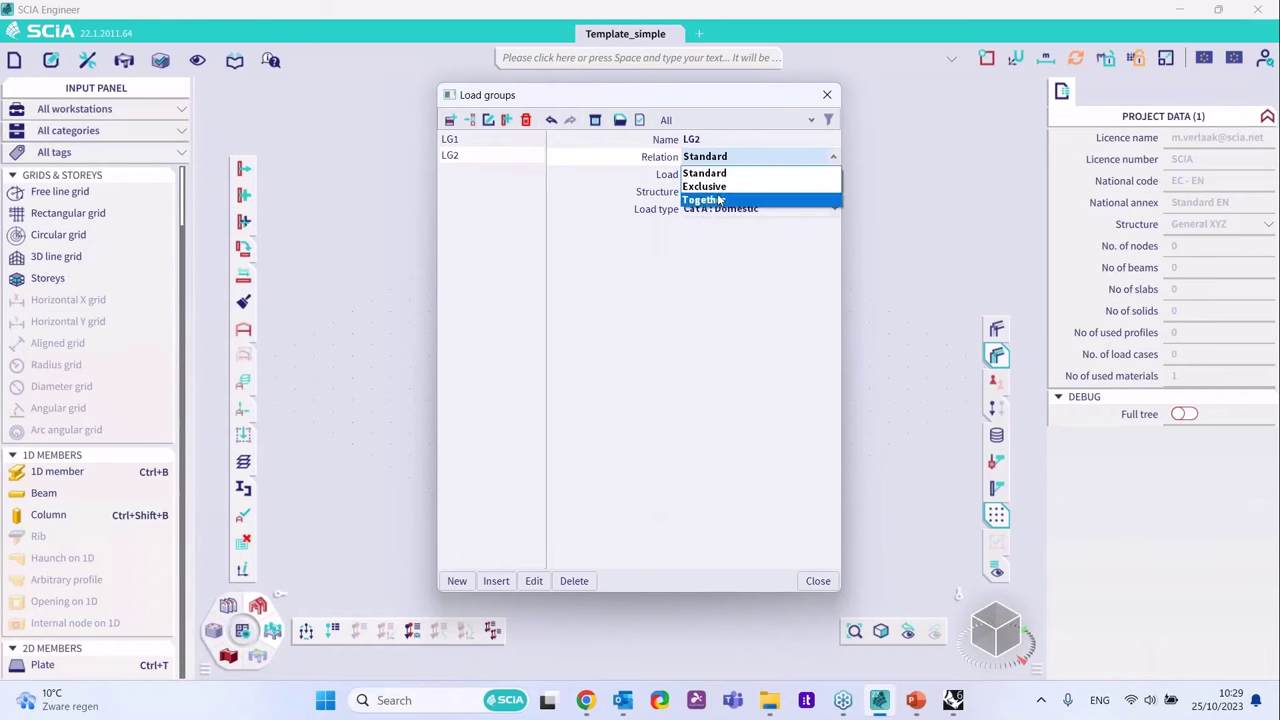
left_click(829, 101)
left_click(829, 97)
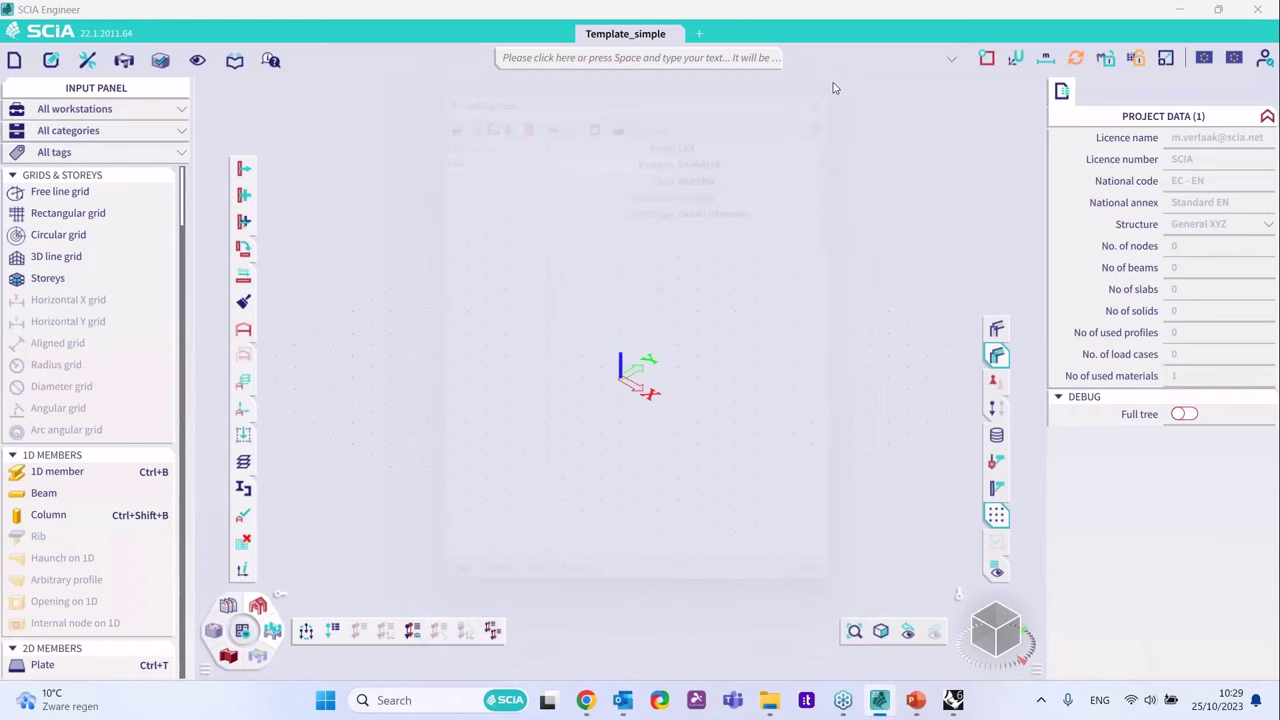
- Switch to Grasshopper, widen the load-group panel, and change its second line to LC2;variable;standard
left_click(953, 700)
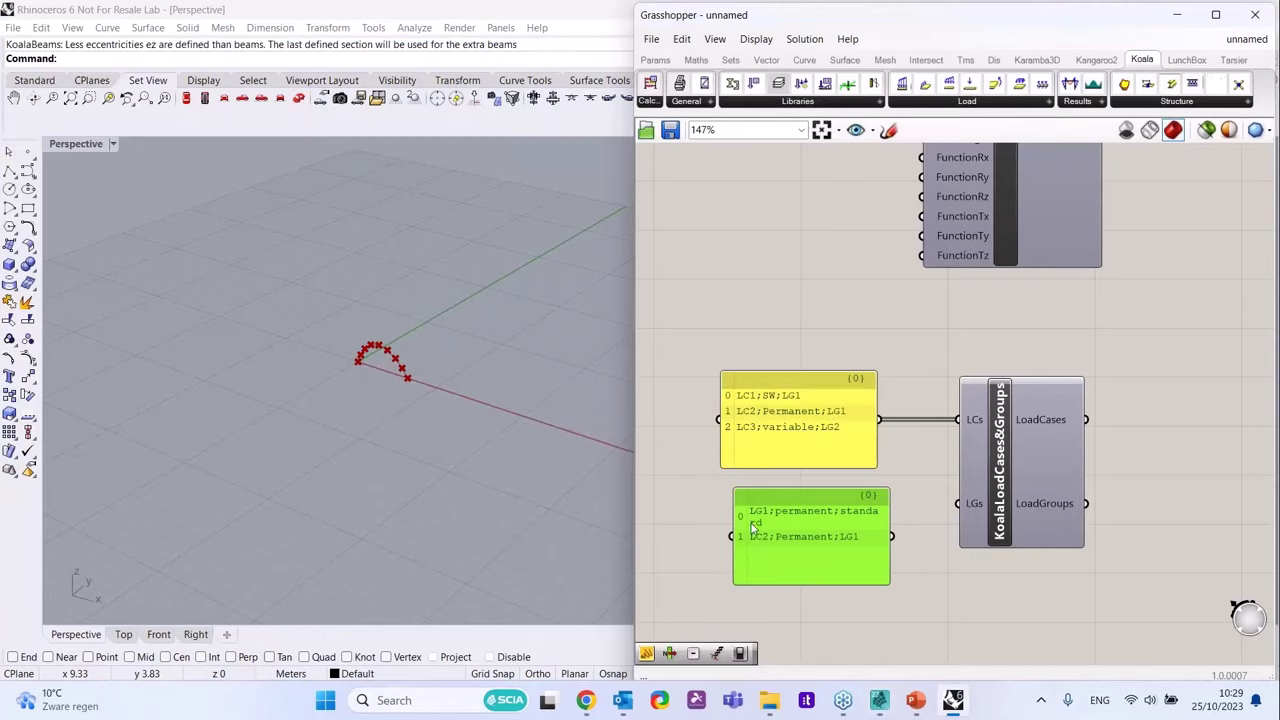
left_click_drag(706, 485, 672, 485)
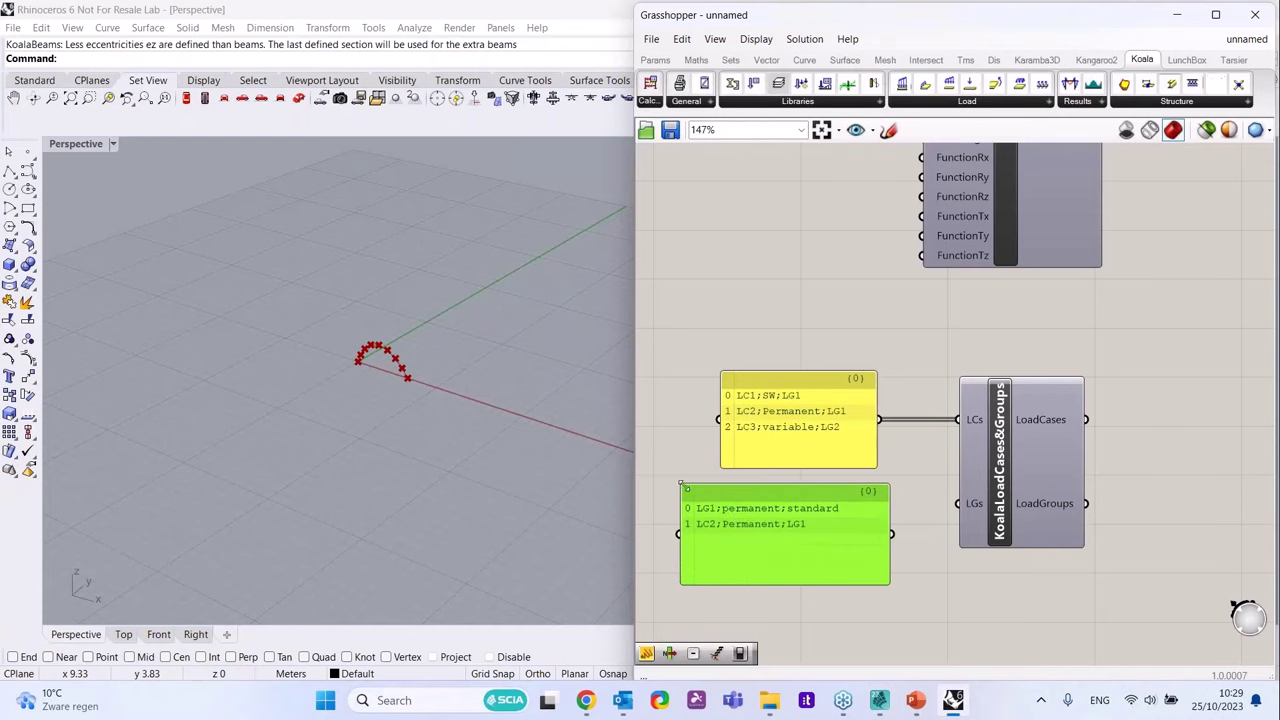
double_click(733, 530)
double_click(771, 503)
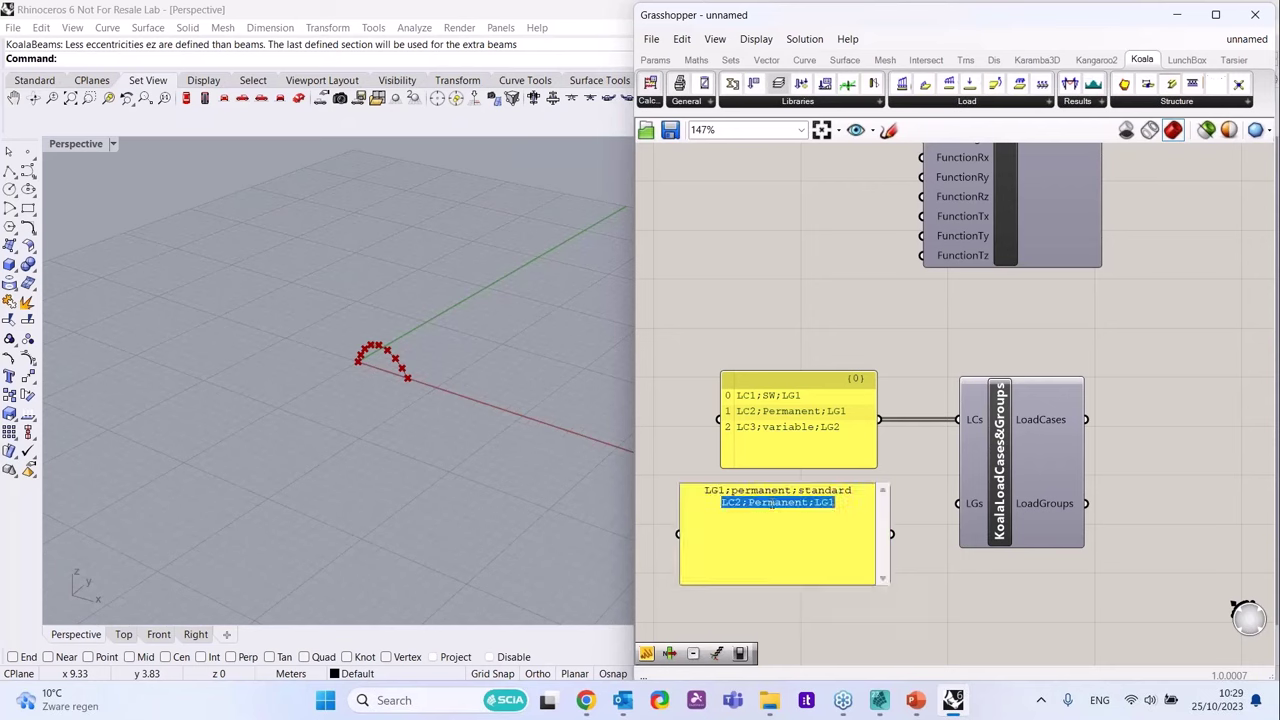
left_click_drag(804, 503, 756, 503)
key("BackSpace")
key("BackSpace")
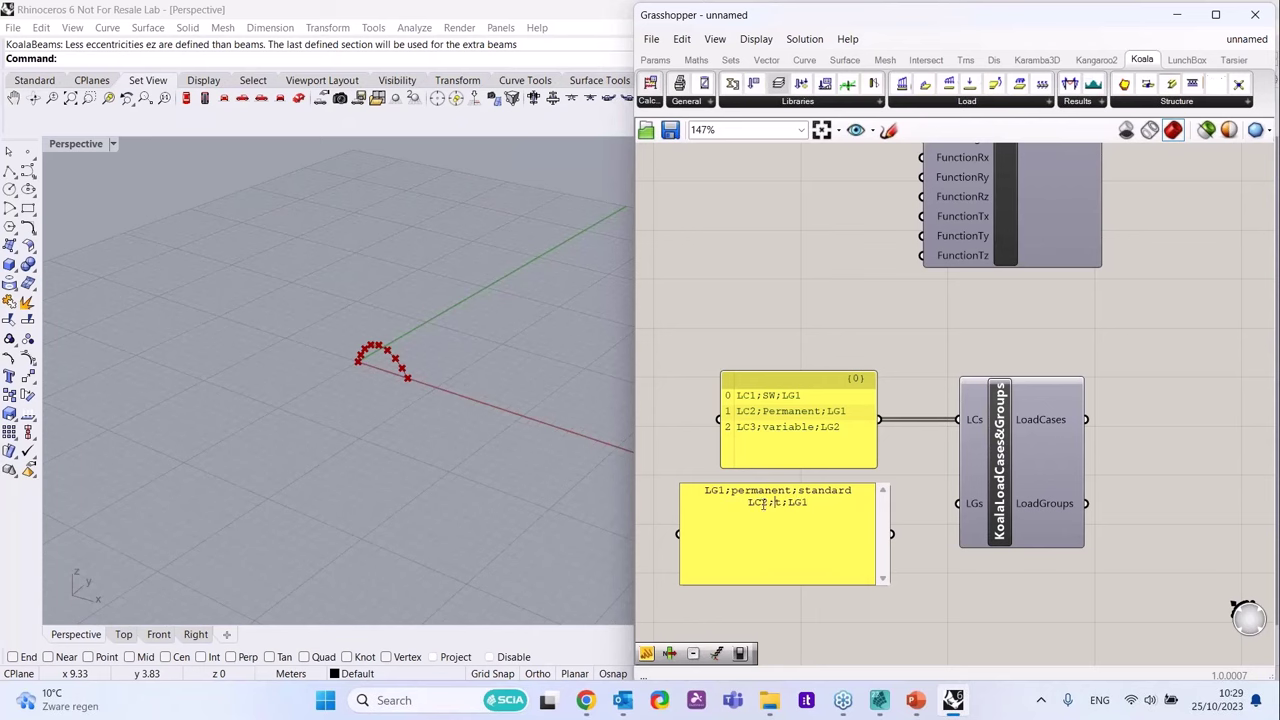
key("Delete")
type("variable")
key("BackSpace")
key("BackSpace")
type("standard")
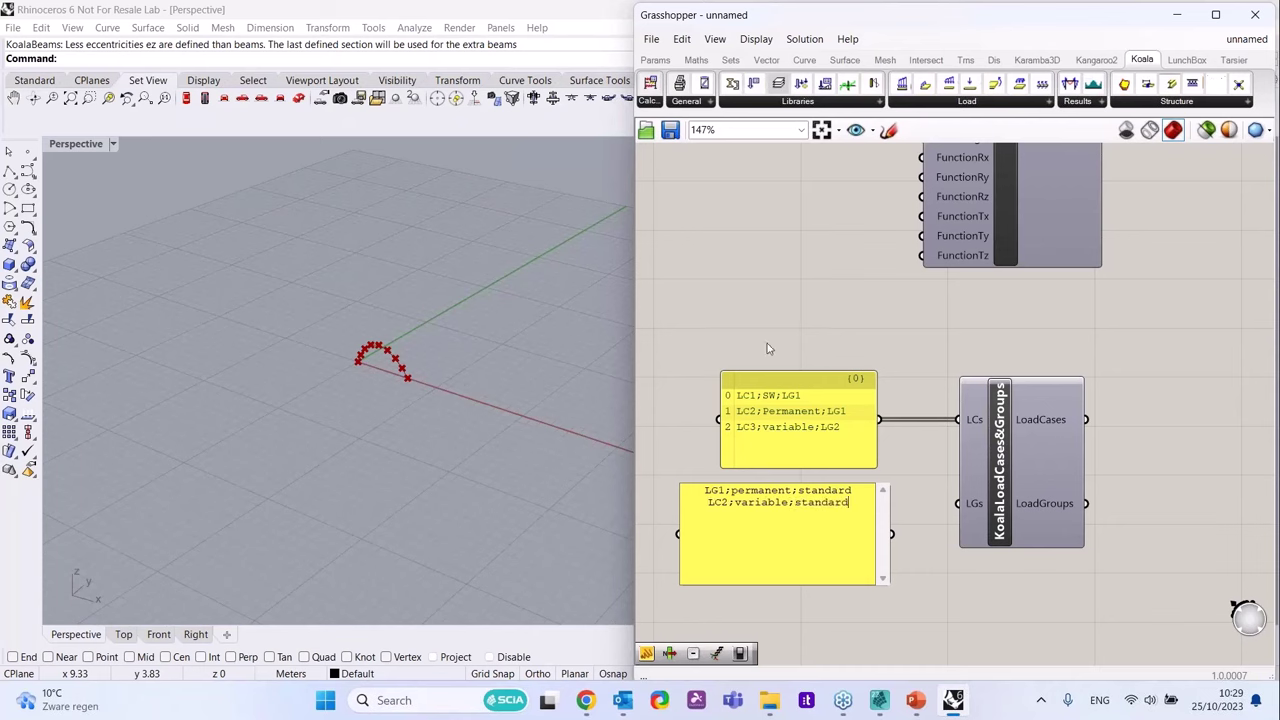
- Shorten the load-group panel's first line to LG1;permanent and wire the panel to the LGs input
triple_click(828, 488)
left_click(835, 490)
left_click_drag(855, 490, 796, 484)
key("BackSpace")
left_click(889, 463)
left_click_drag(893, 534, 958, 503)
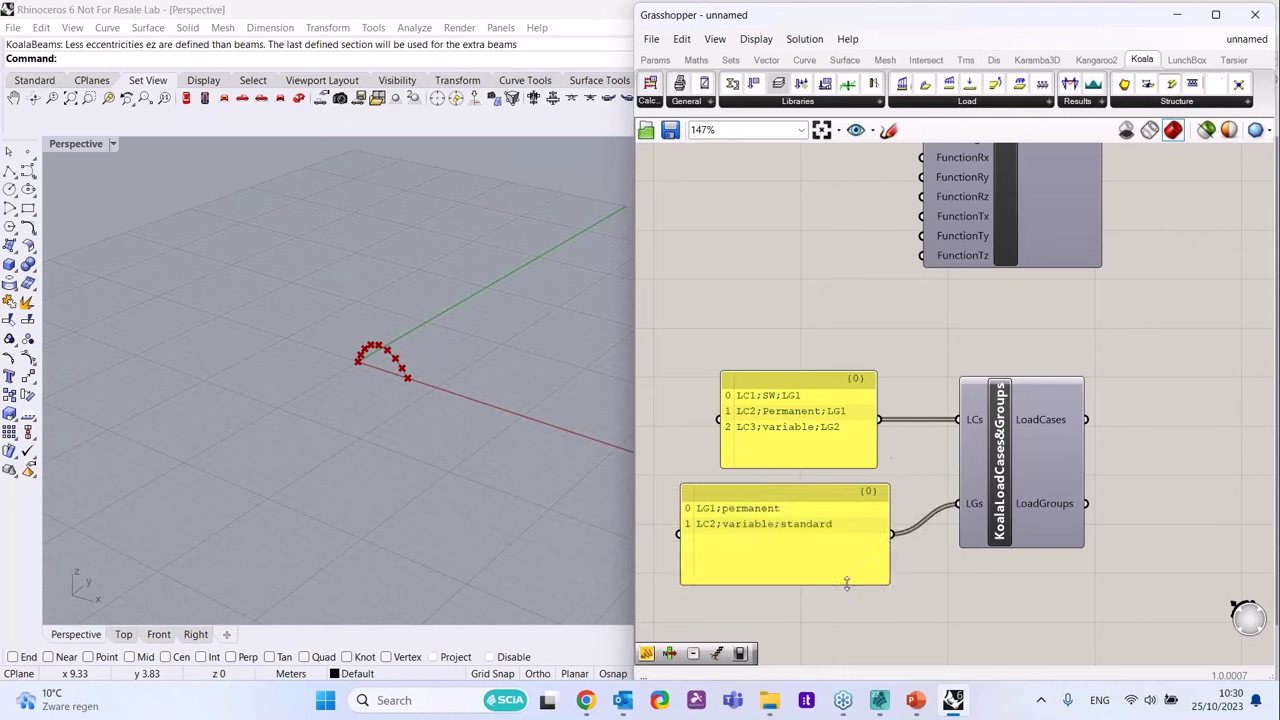
- Align the load-group panel beneath the load-case panel and wire the LoadCases and LoadGroups outputs into CreateXML
left_click(775, 528)
left_click_drag(773, 528, 812, 520)
scroll(745, 460, "down", 2)
scroll(901, 476, "down", 3)
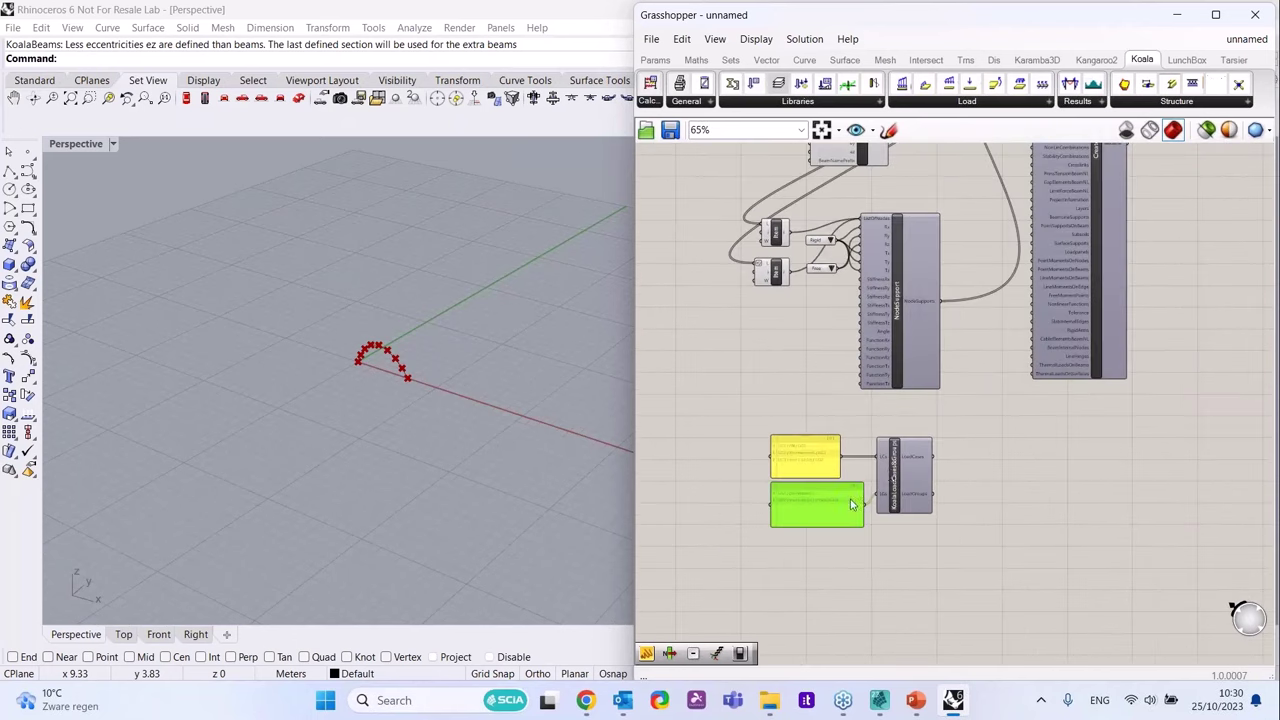
scroll(1003, 437, "up", 3)
left_click_drag(893, 472, 1054, 658)
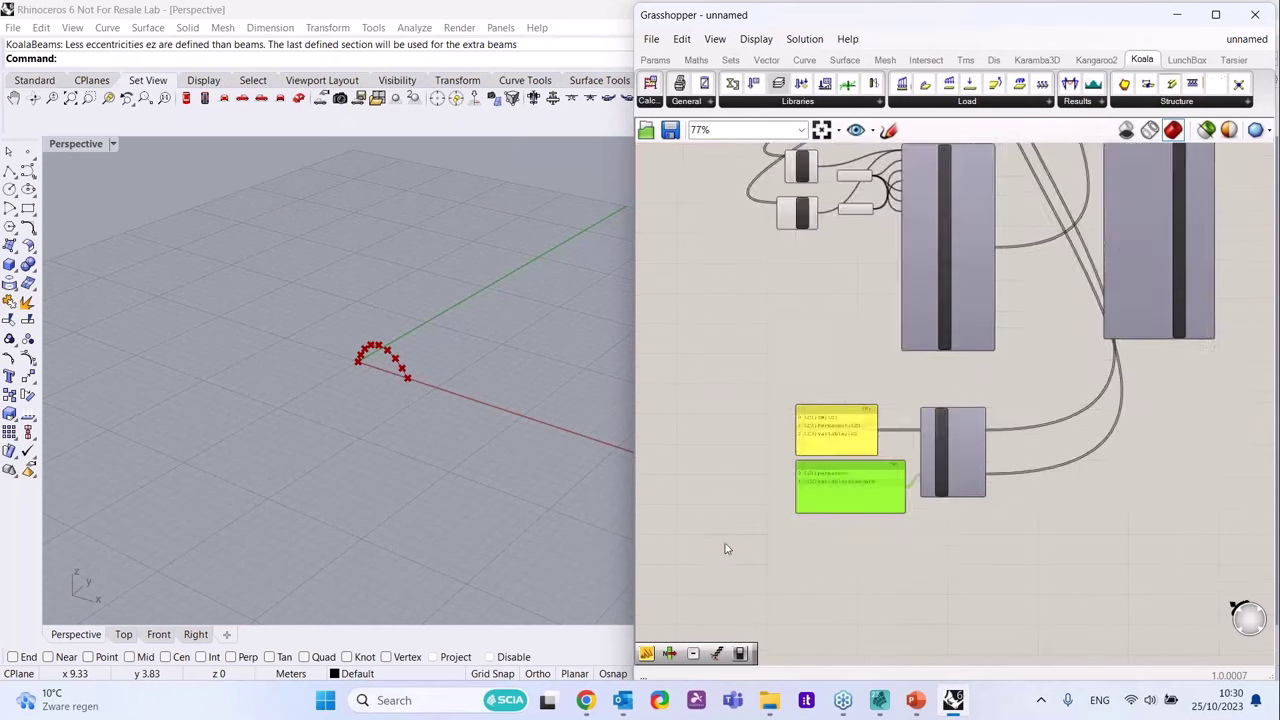
scroll(1028, 515, "up", 1)
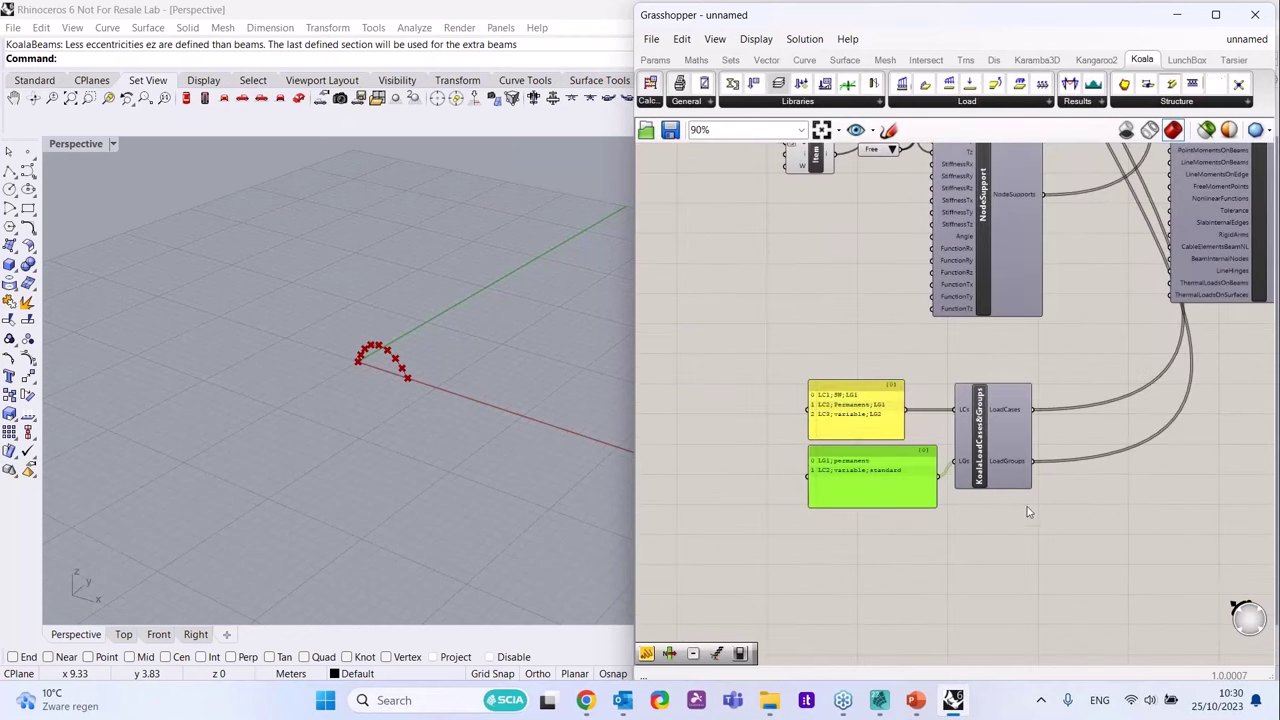
scroll(1053, 485, "up", 2)
scroll(982, 322, "down", 2)
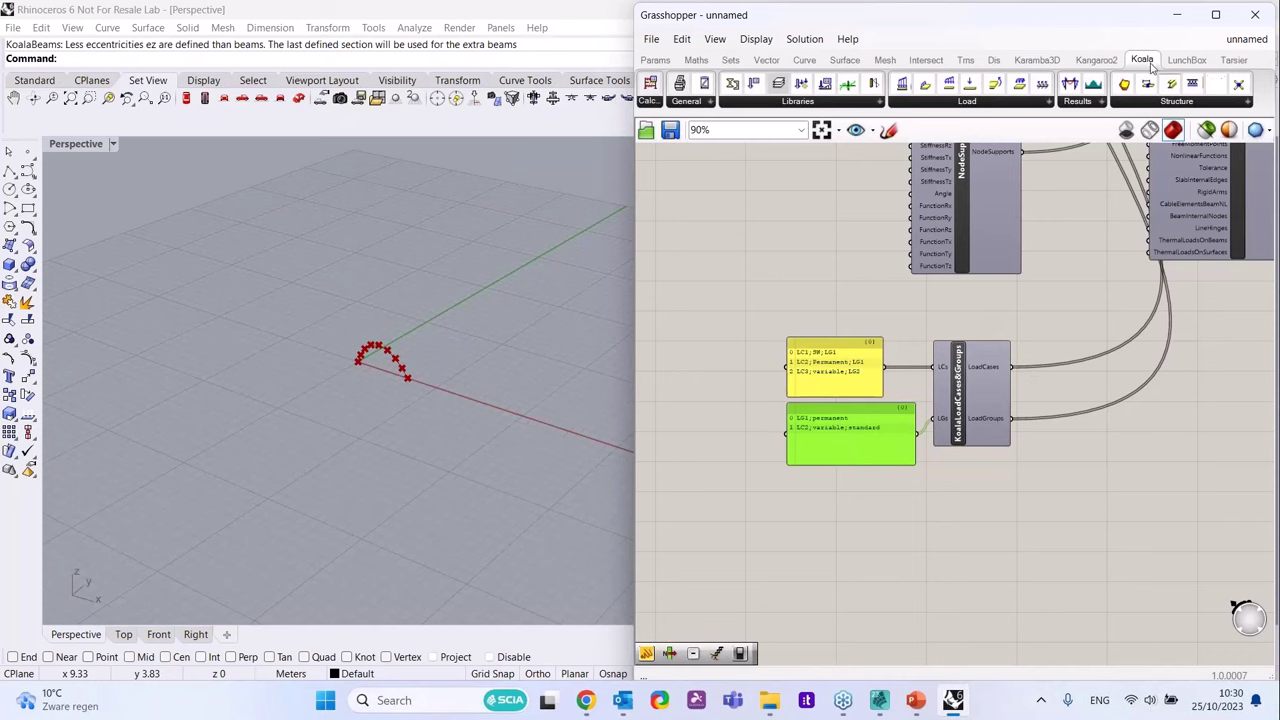
- Place Koala's PointLoadOnStructNode component below the load cases and groups component
left_click(1155, 103)
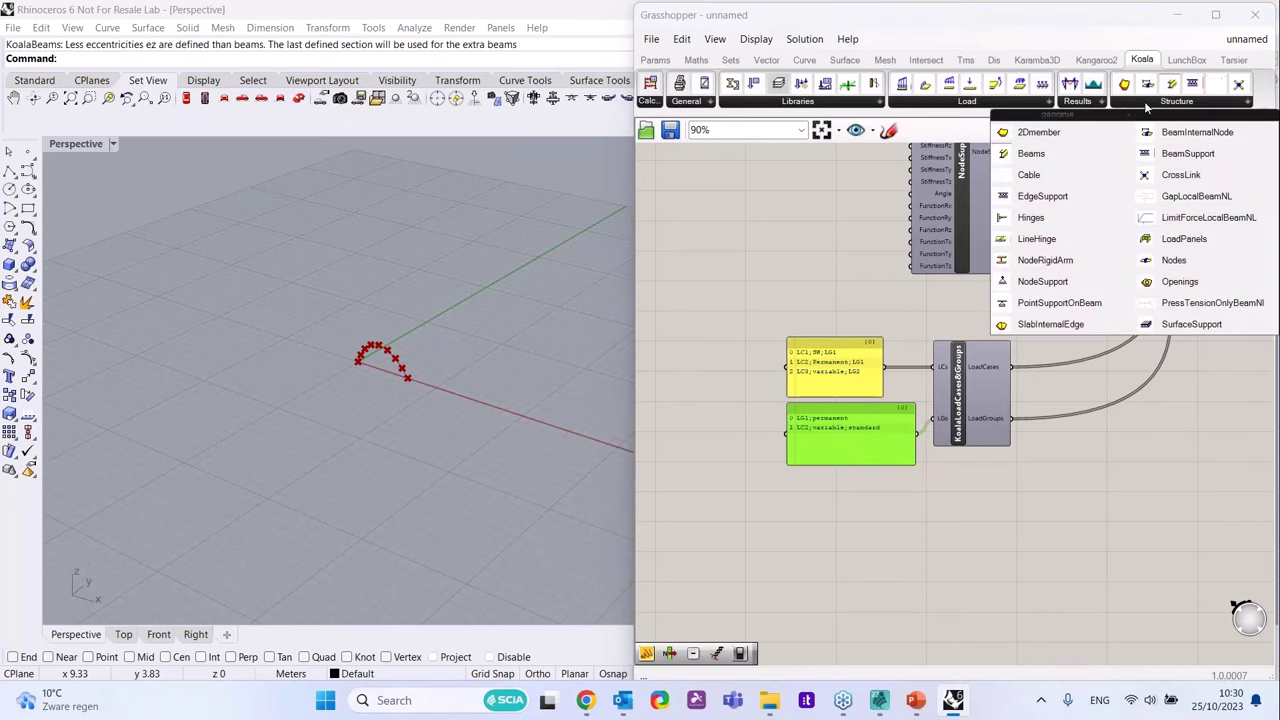
left_click(1005, 102)
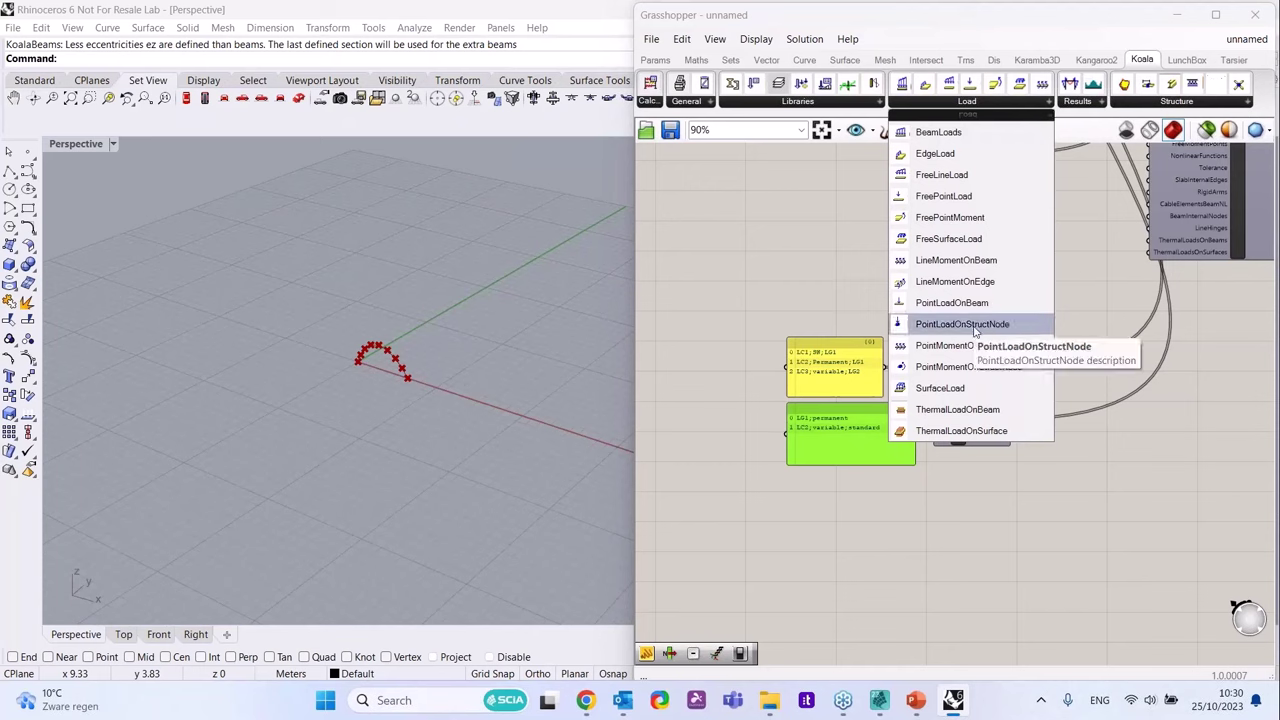
left_click_drag(975, 324, 965, 540)
scroll(982, 513, "down", 1)
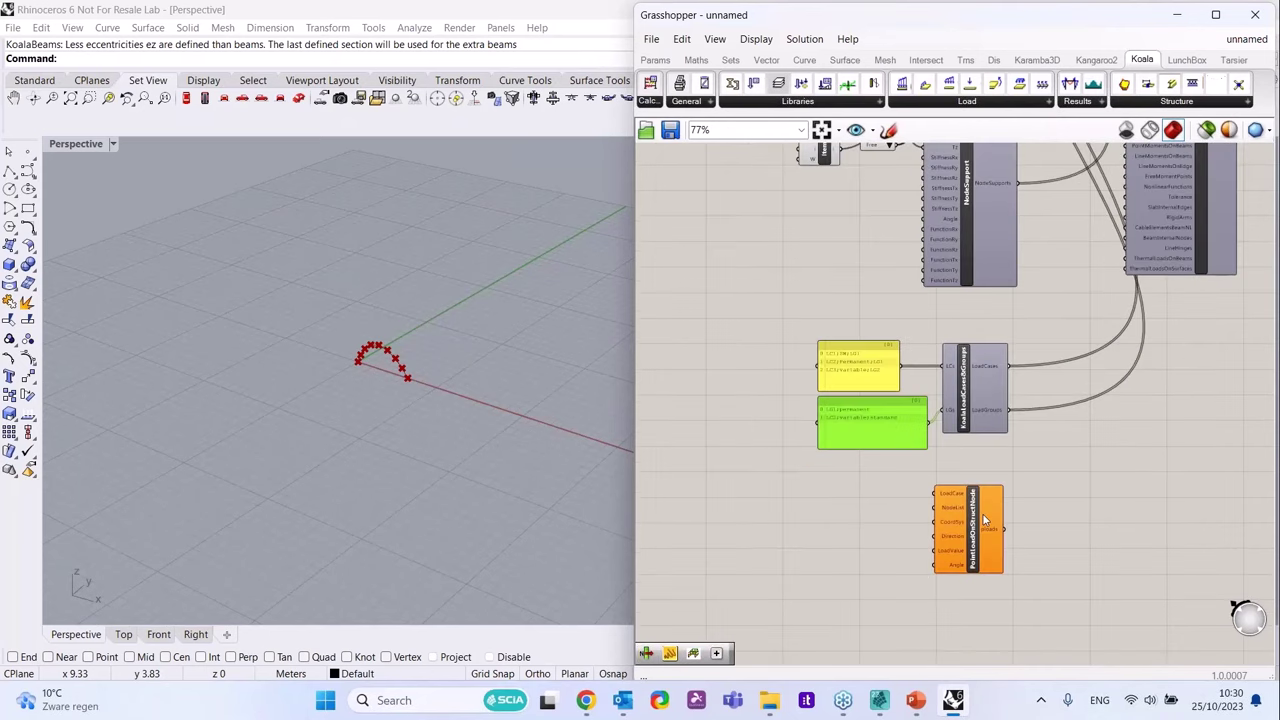
- Add a panel beside the point load component containing the load case name LC2
scroll(982, 513, "up", 3)
double_click(757, 499)
type("/")
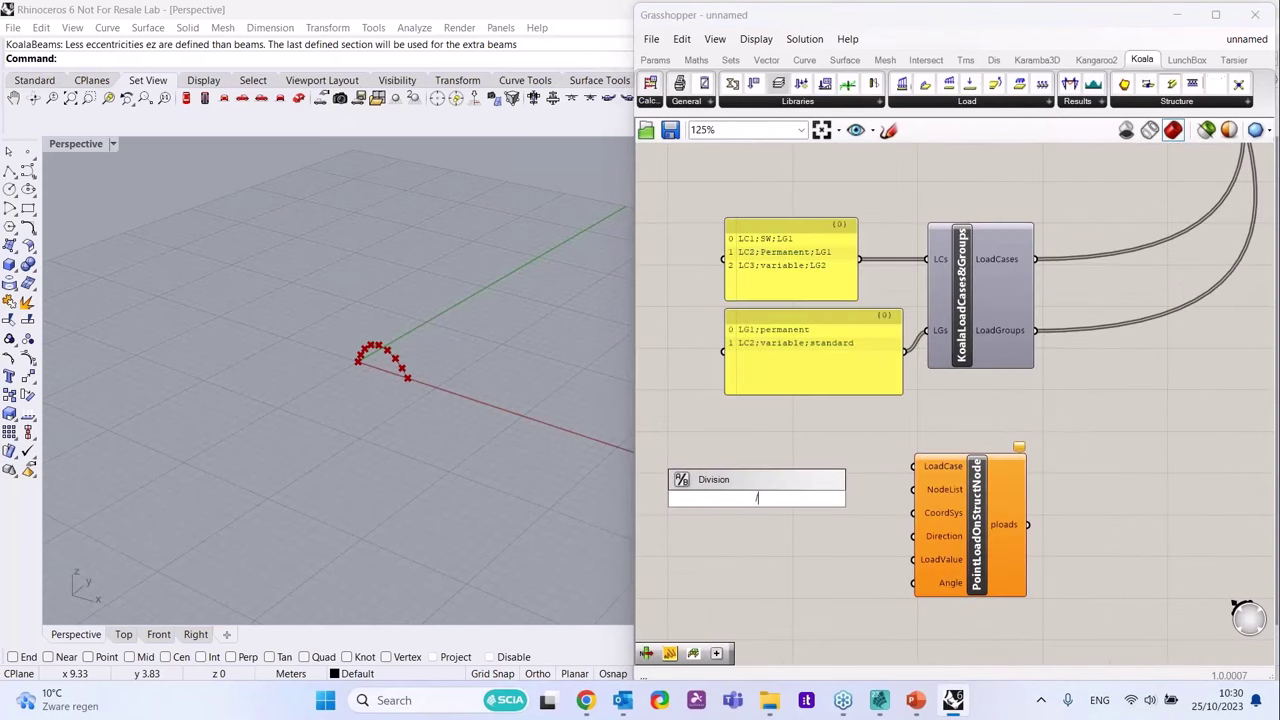
type("/")
key("Return")
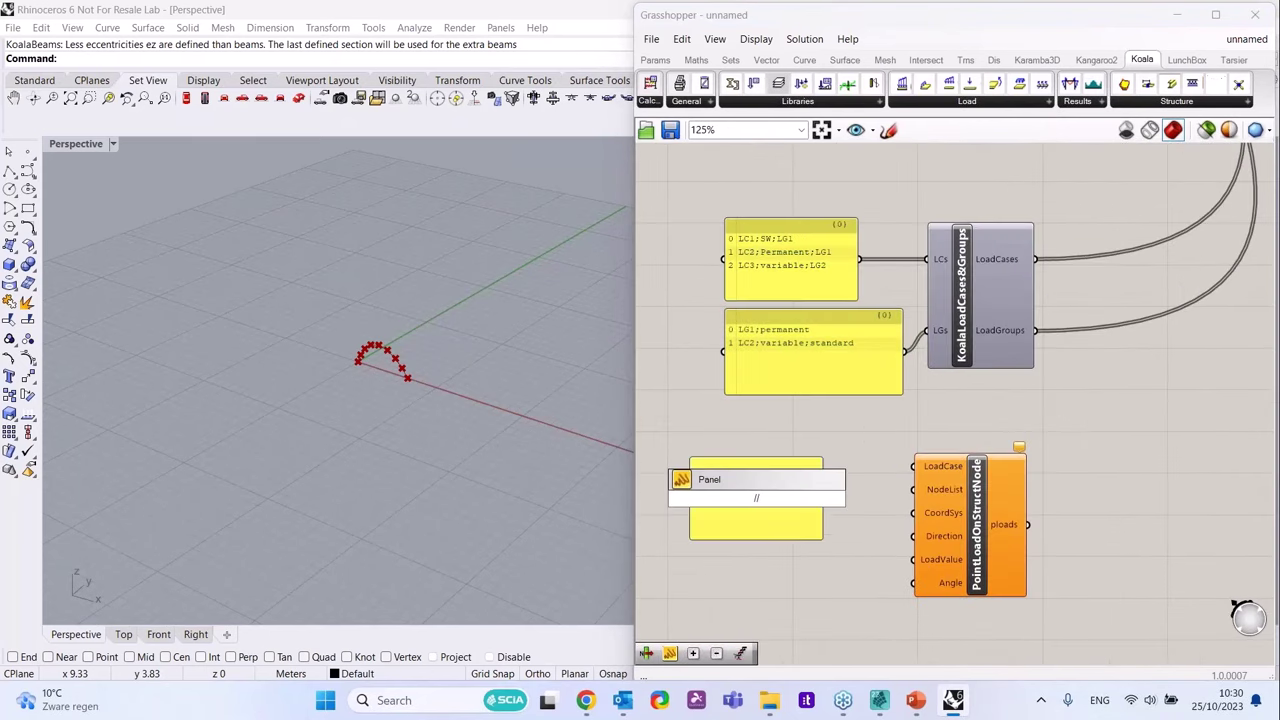
double_click(750, 500)
type("LC")
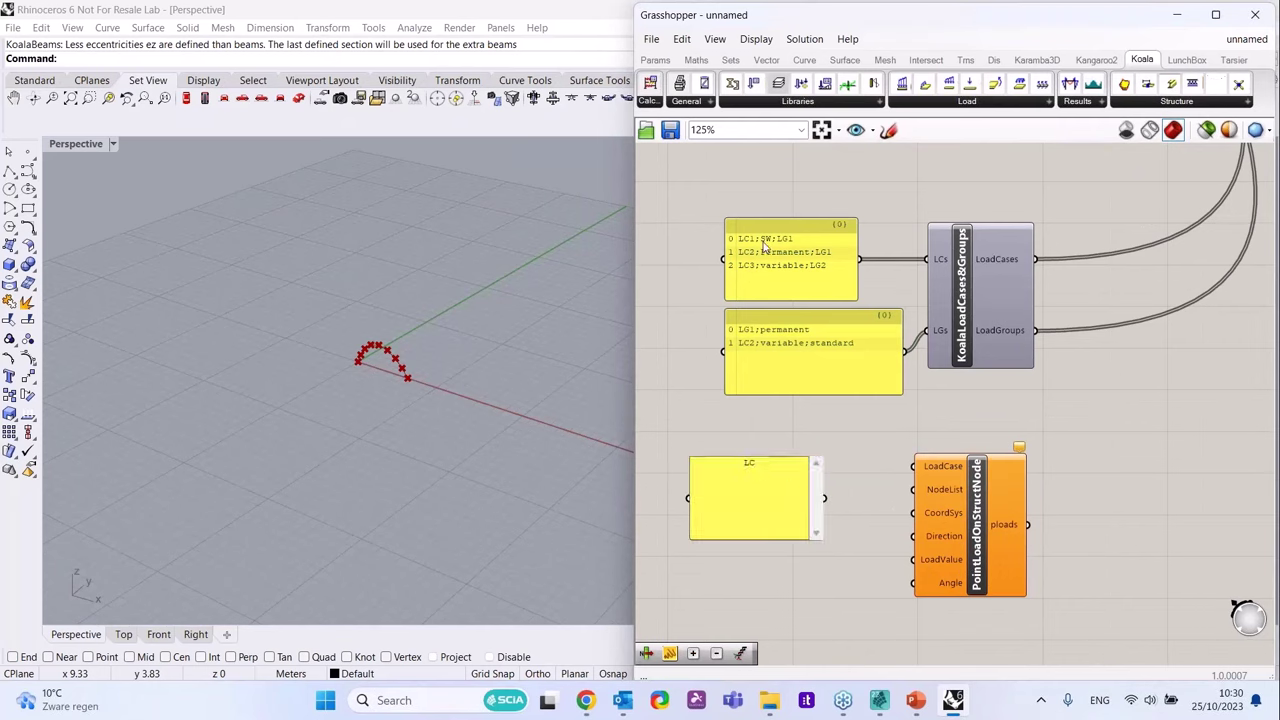
type("1")
key("BackSpace")
type("2")
left_click(793, 430)
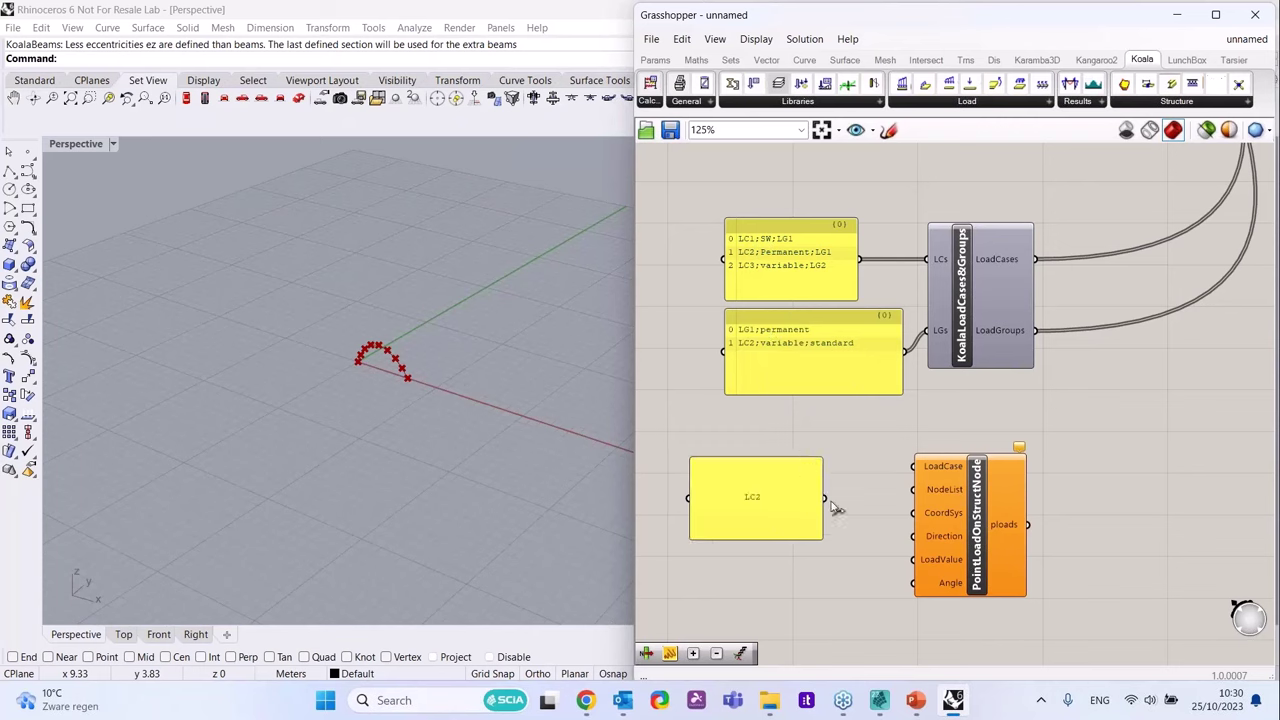
- Wire the LC2 panel to the point load's LoadCase input, shrink it, and align it with that input
left_click_drag(825, 498, 915, 468)
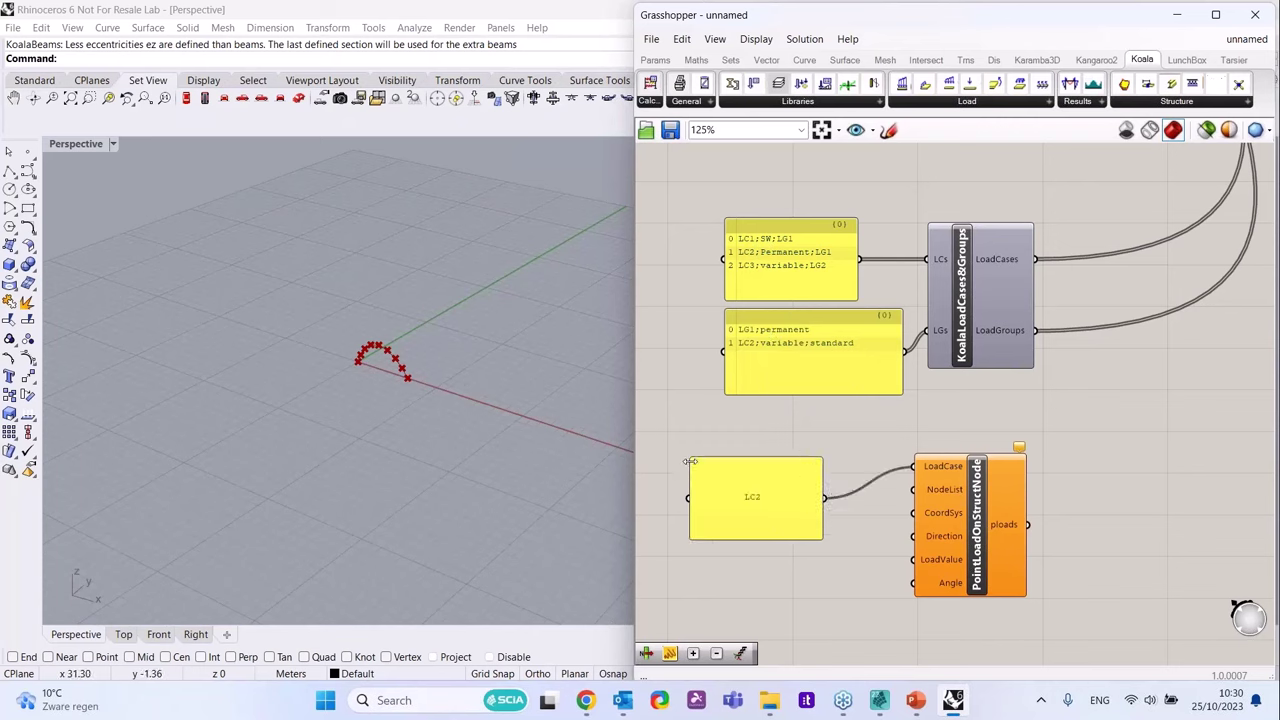
left_click_drag(690, 458, 781, 503)
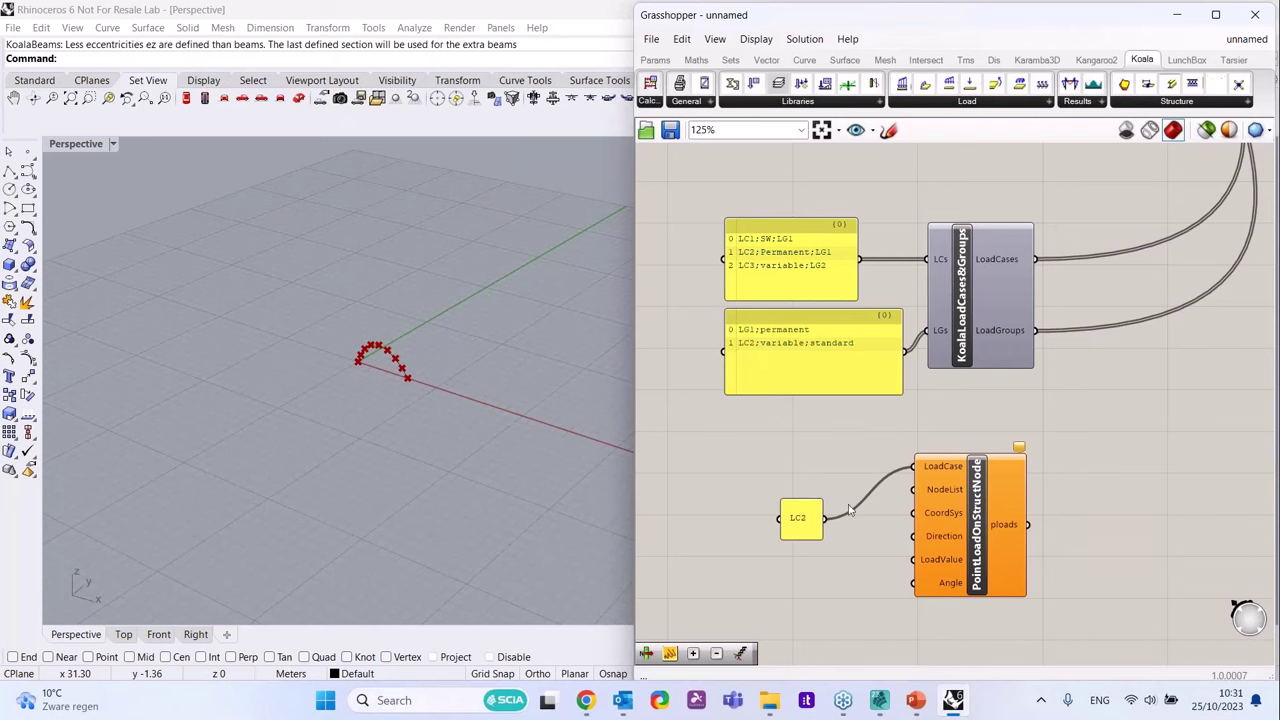
left_click_drag(800, 518, 781, 474)
- Examine the arch's nodes in the Rhino viewport and review the overall Grasshopper definition for the source of the points
left_click(363, 419)
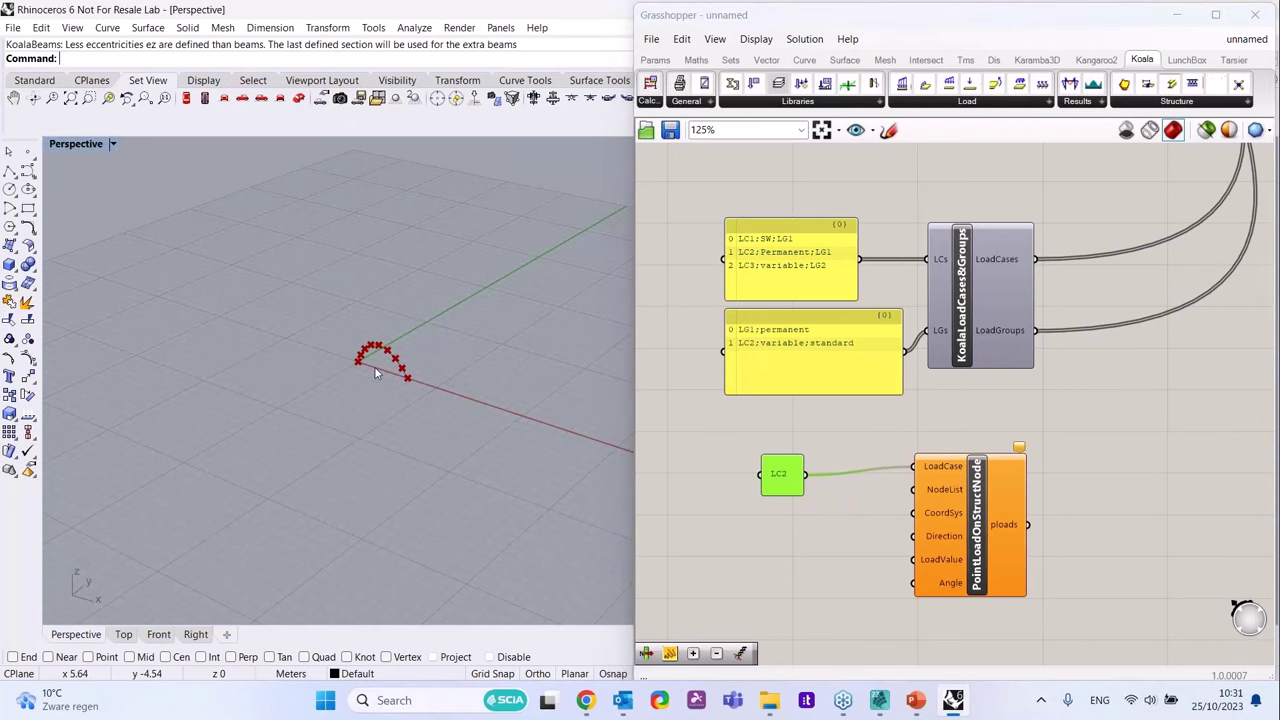
scroll(374, 366, "up", 5)
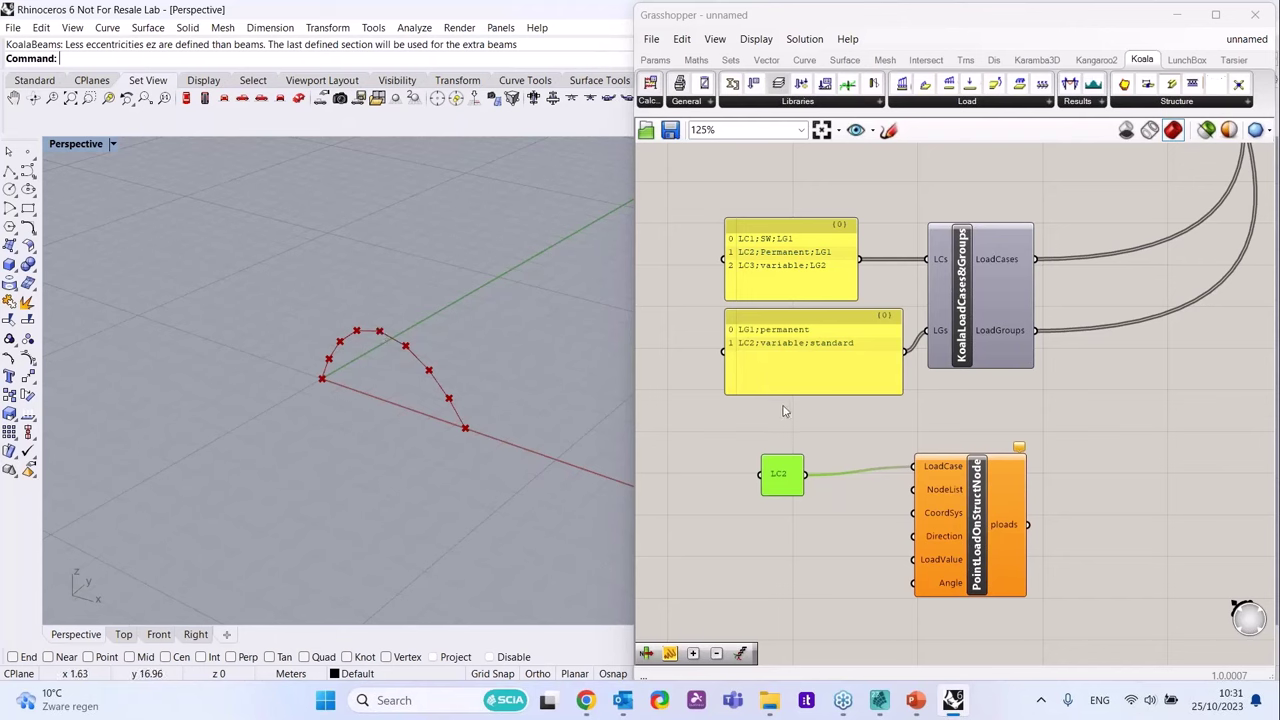
scroll(1100, 475, "down", 4)
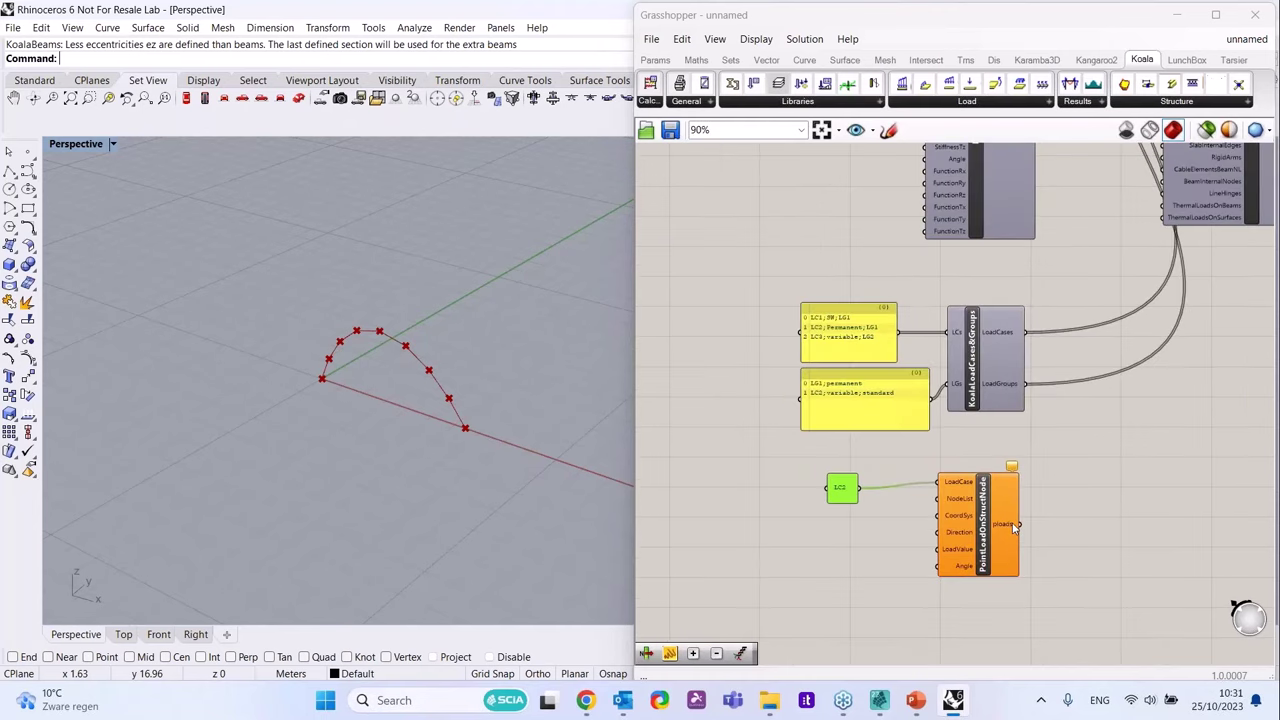
scroll(1137, 463, "down", 3)
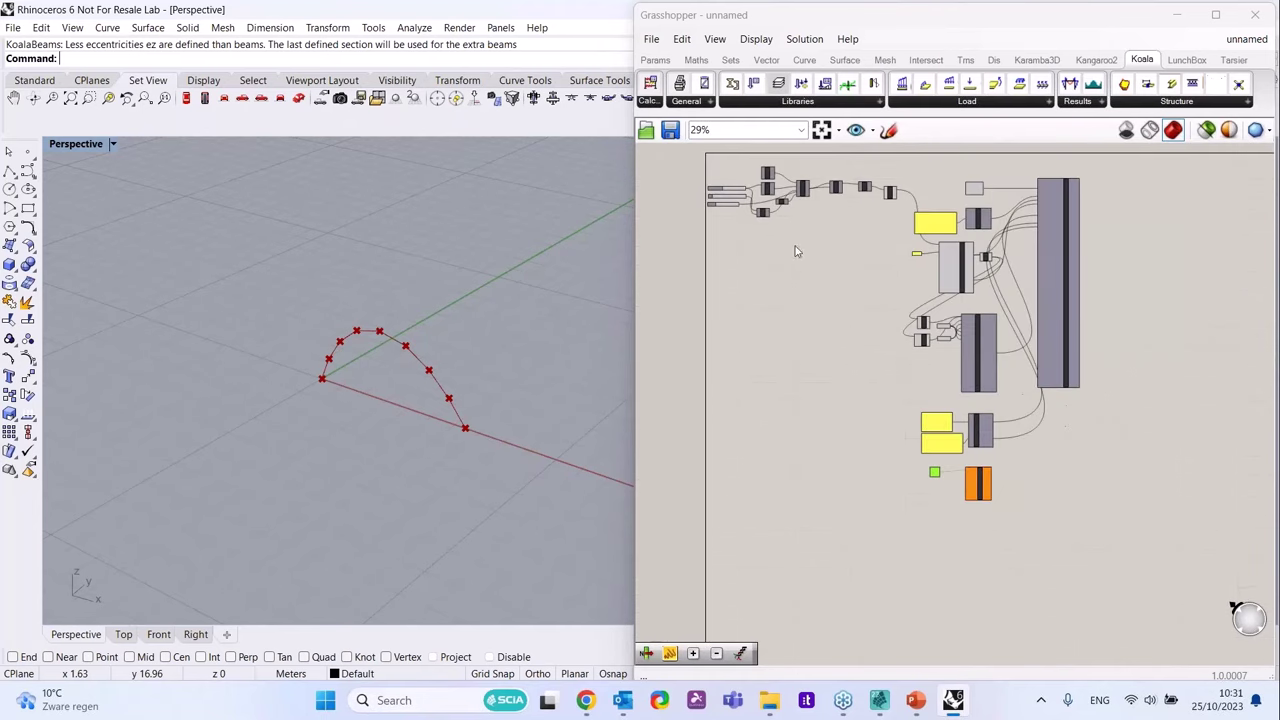
scroll(693, 207, "up", 3)
scroll(693, 207, "up", 1)
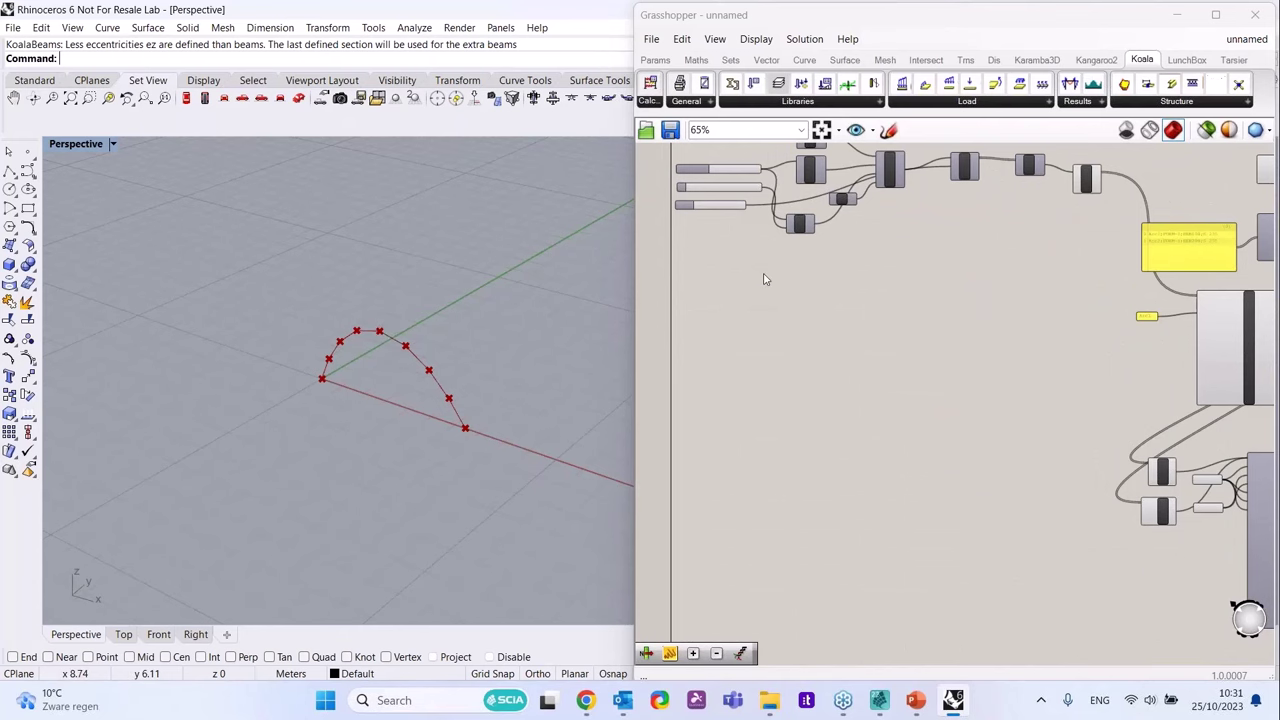
scroll(770, 290, "down", 4)
scroll(929, 569, "up", 1)
scroll(929, 569, "up", 1)
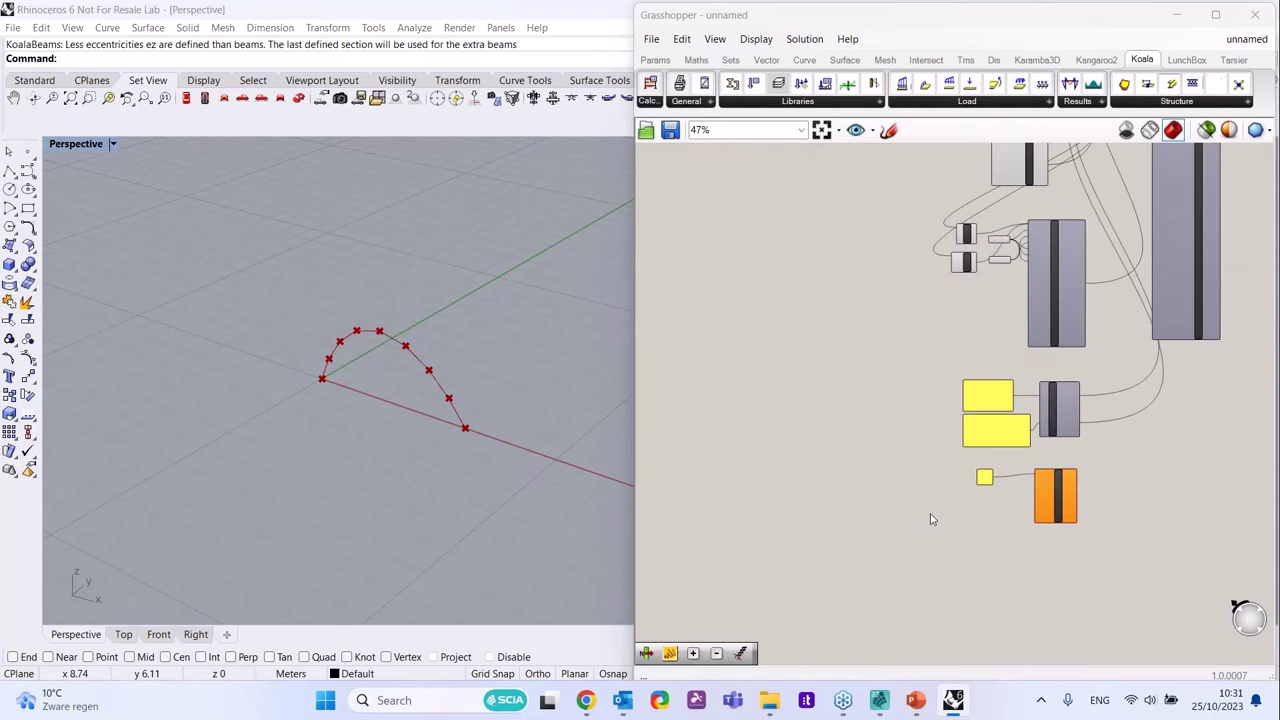
- Add a List Item component below the LC2 panel for picking the loaded node
double_click(931, 500)
type("ite")
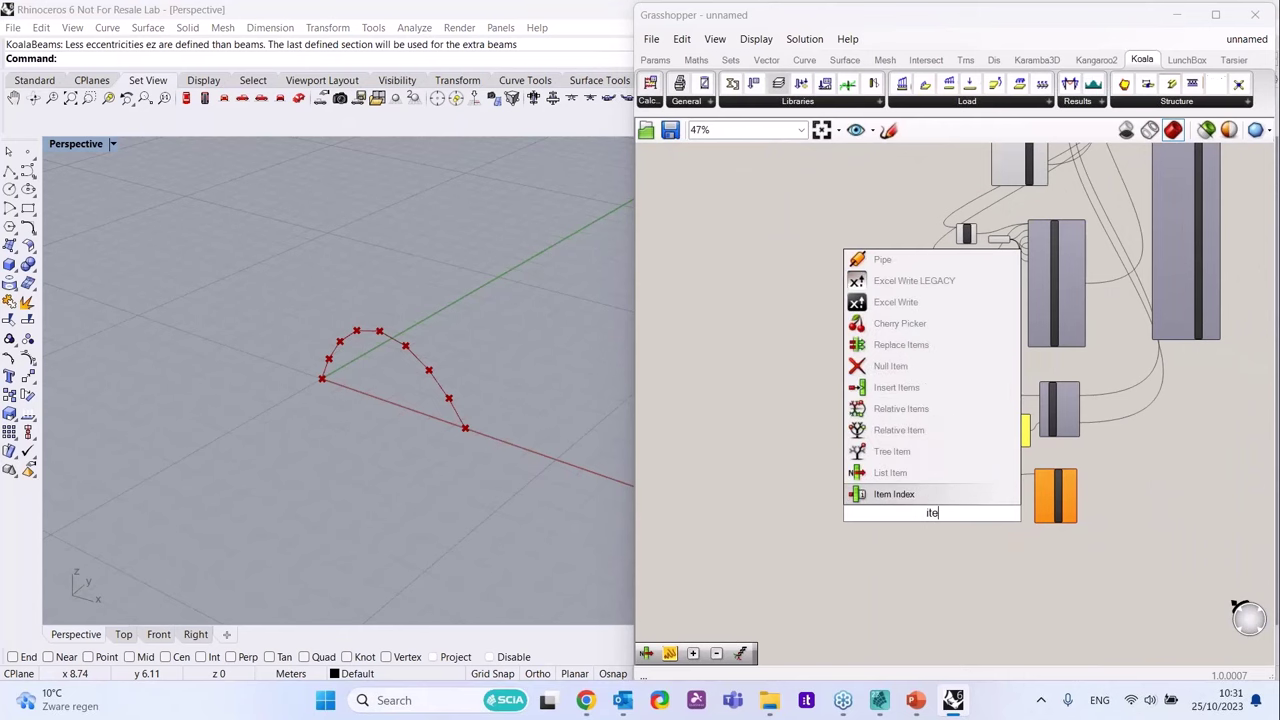
left_click(885, 472)
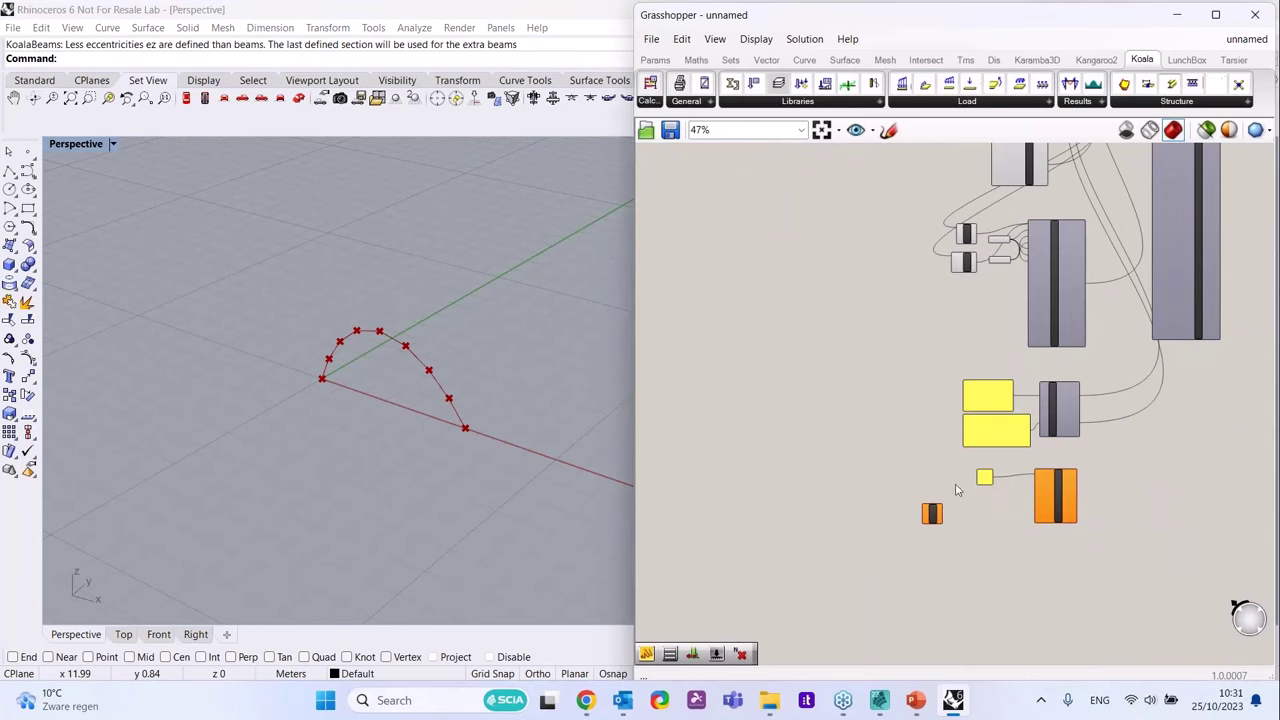
scroll(939, 540, "up", 2)
scroll(940, 540, "up", 1)
- Wire Explode's V output to the List Item's L input and check the picked vertex on the arch
left_click_drag(922, 495, 708, 325)
scroll(854, 302, "down", 7)
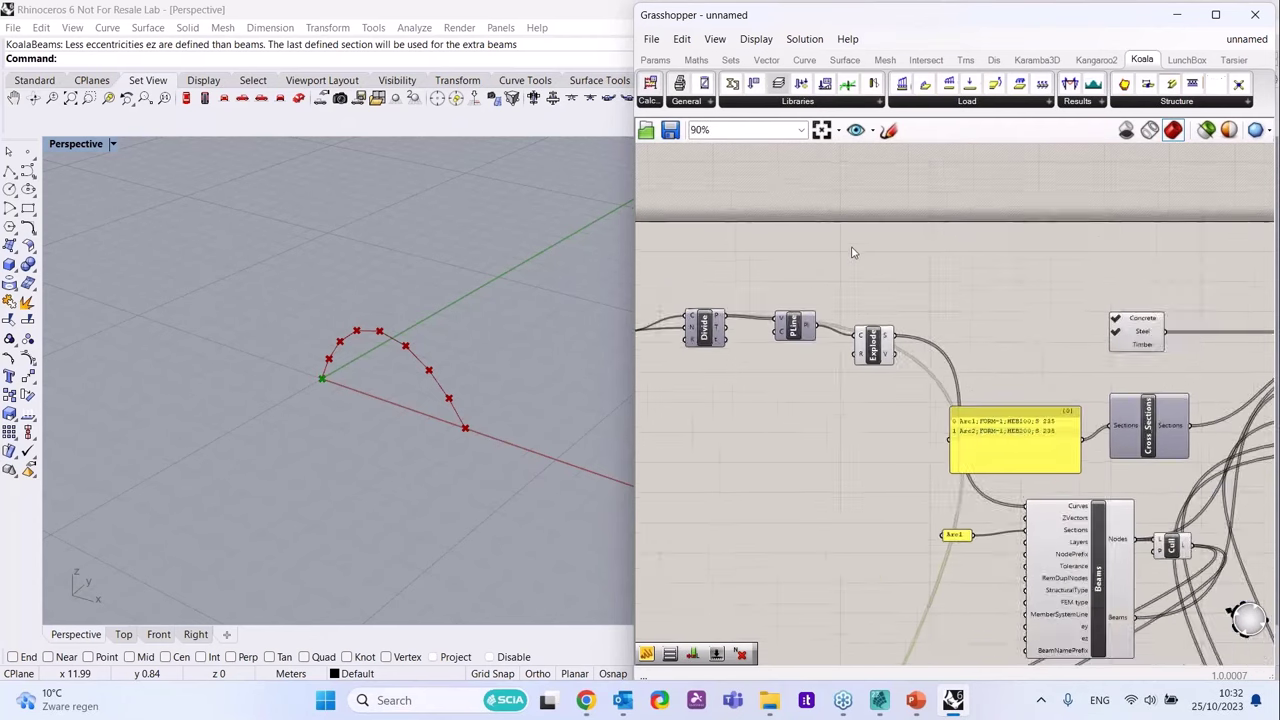
scroll(961, 537, "up", 7)
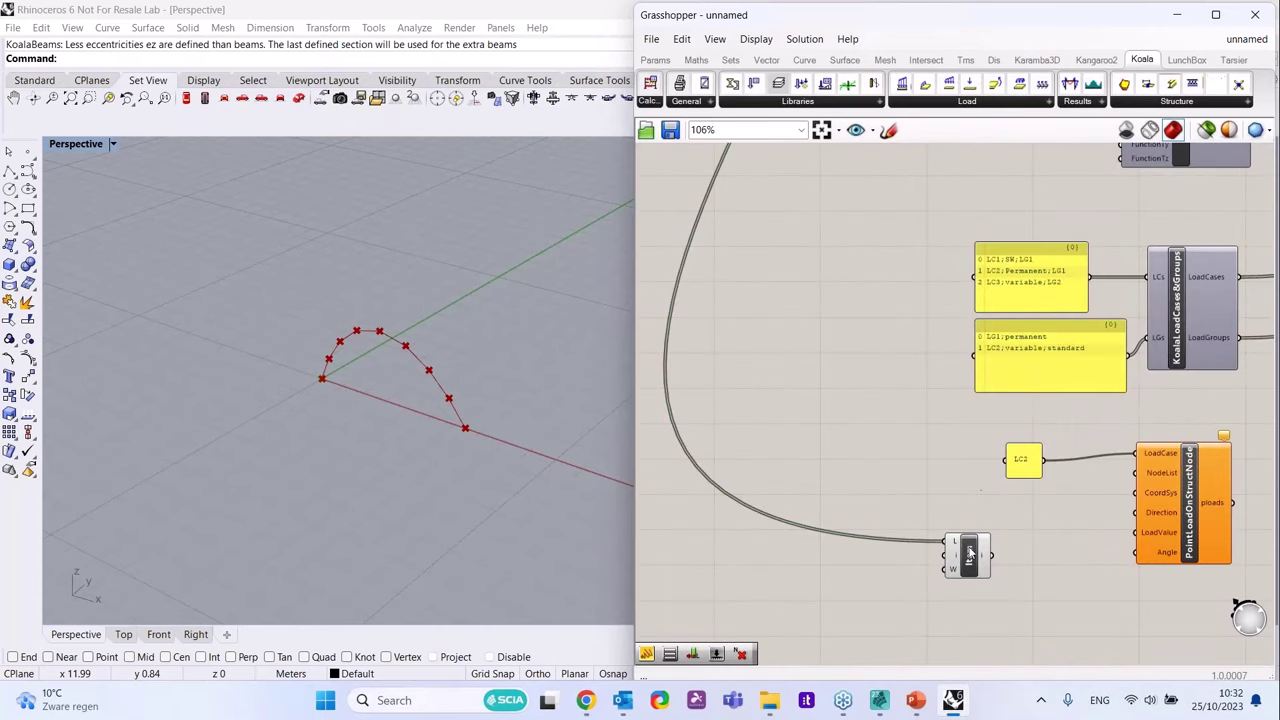
left_click(956, 549)
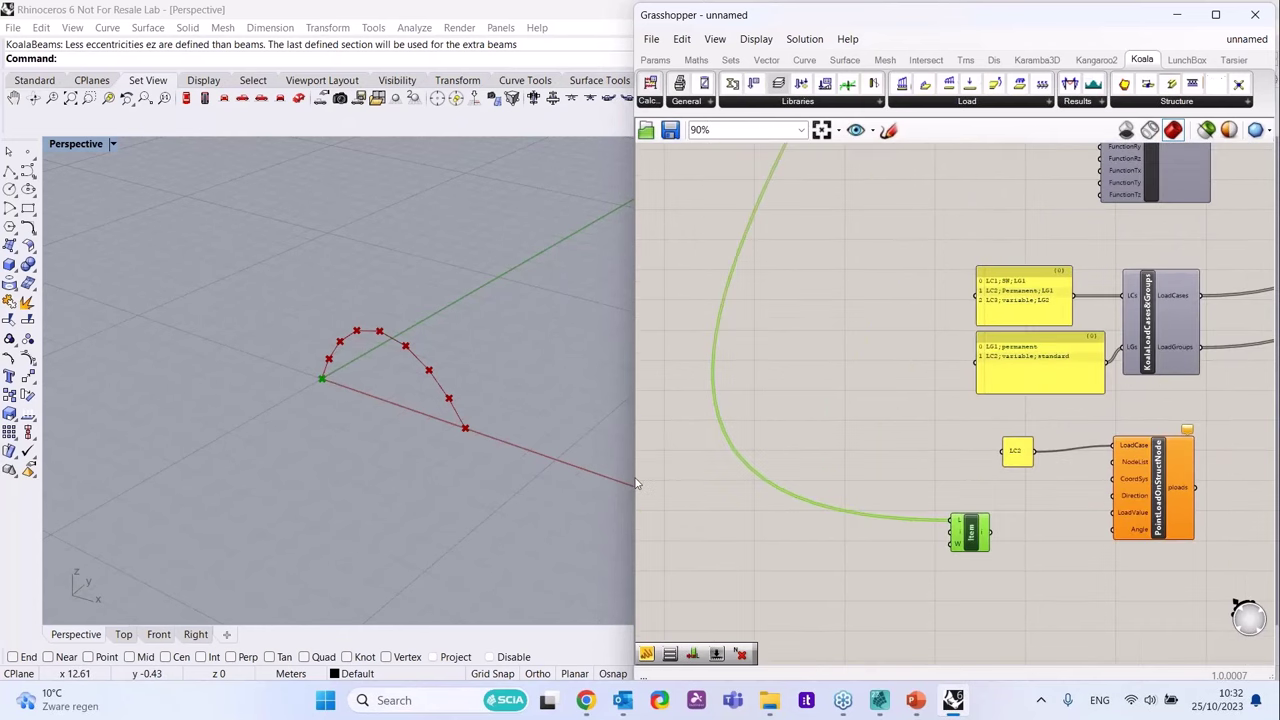
scroll(340, 337, "up", 3)
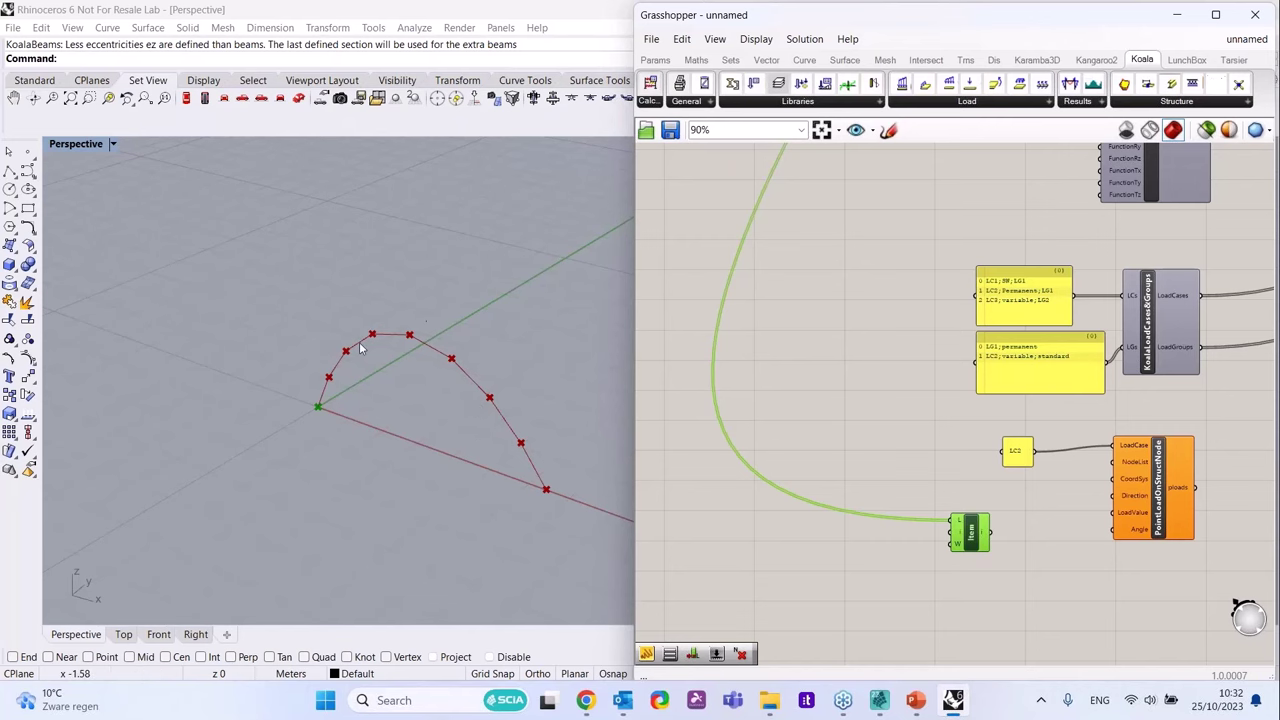
scroll(960, 555, "down", 2)
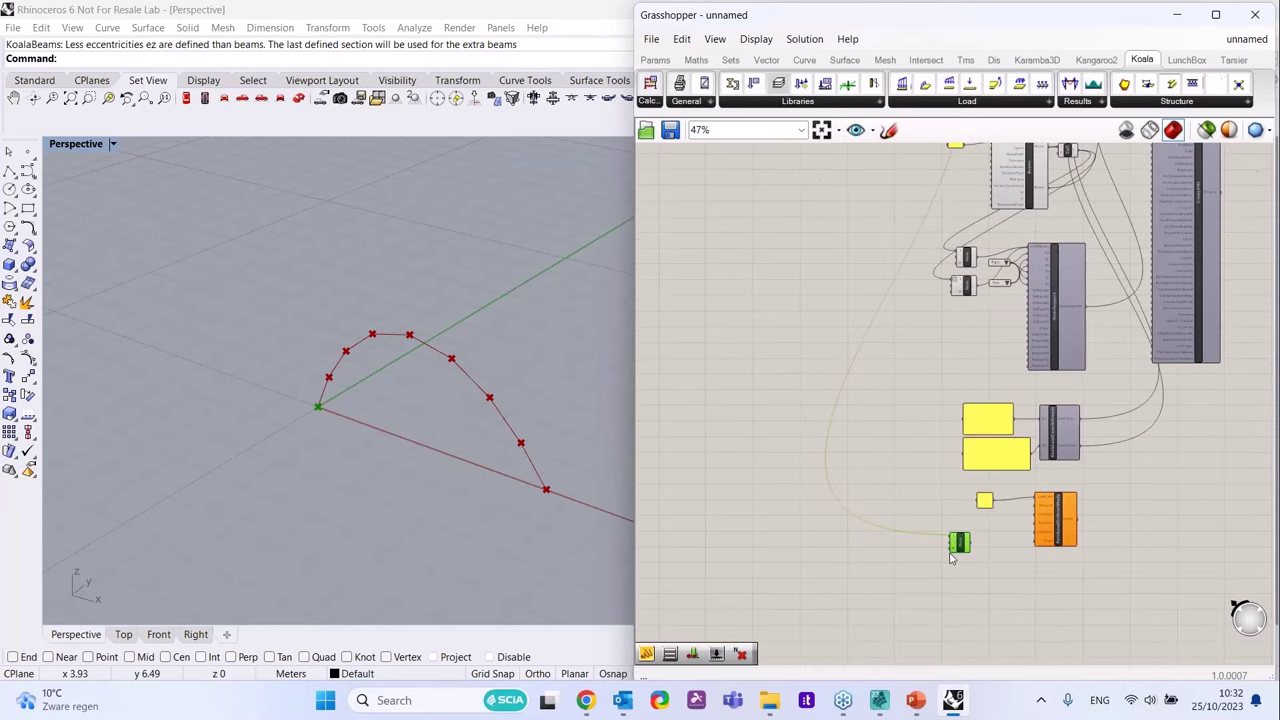
- Add a Division component beside the List Item component's index input
left_click(883, 584)
double_click(883, 584)
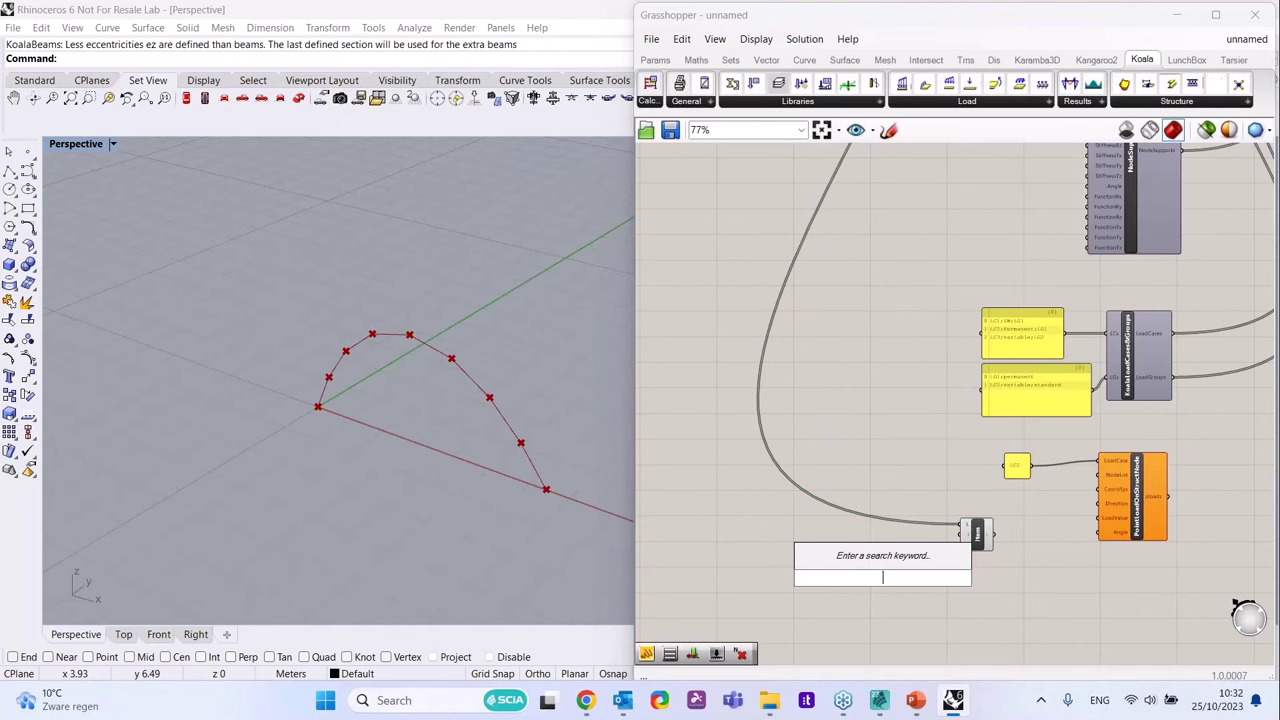
type("divis")
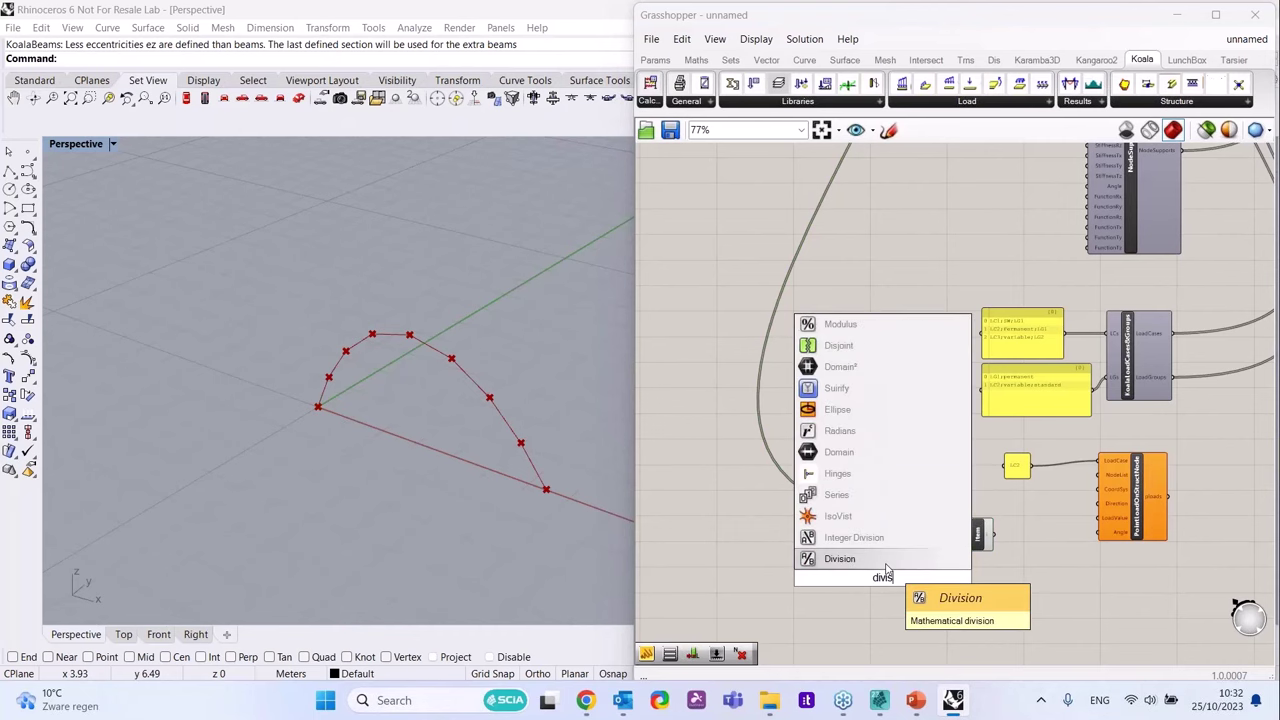
key("Return")
scroll(915, 580, "up", 3)
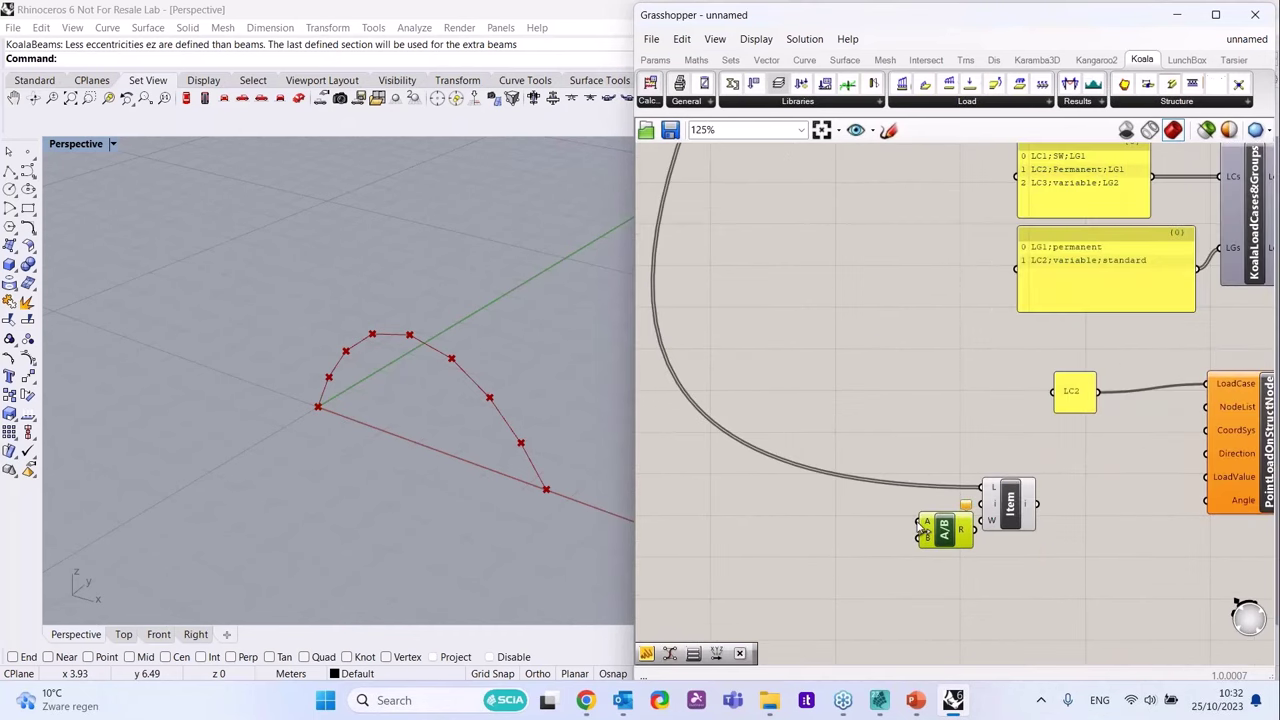
- Wire the Count slider to the Division component's A input
left_click_drag(917, 522, 1026, 287)
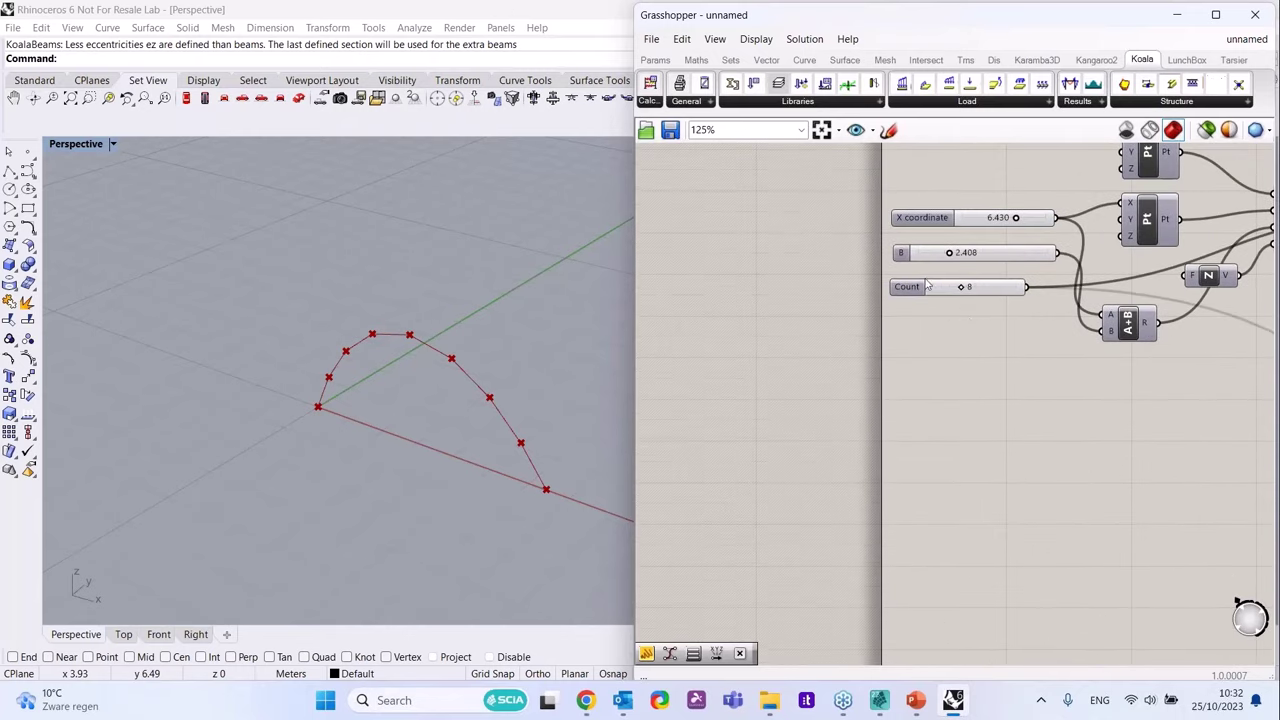
scroll(926, 285, "down", 6)
scroll(995, 402, "up", 6)
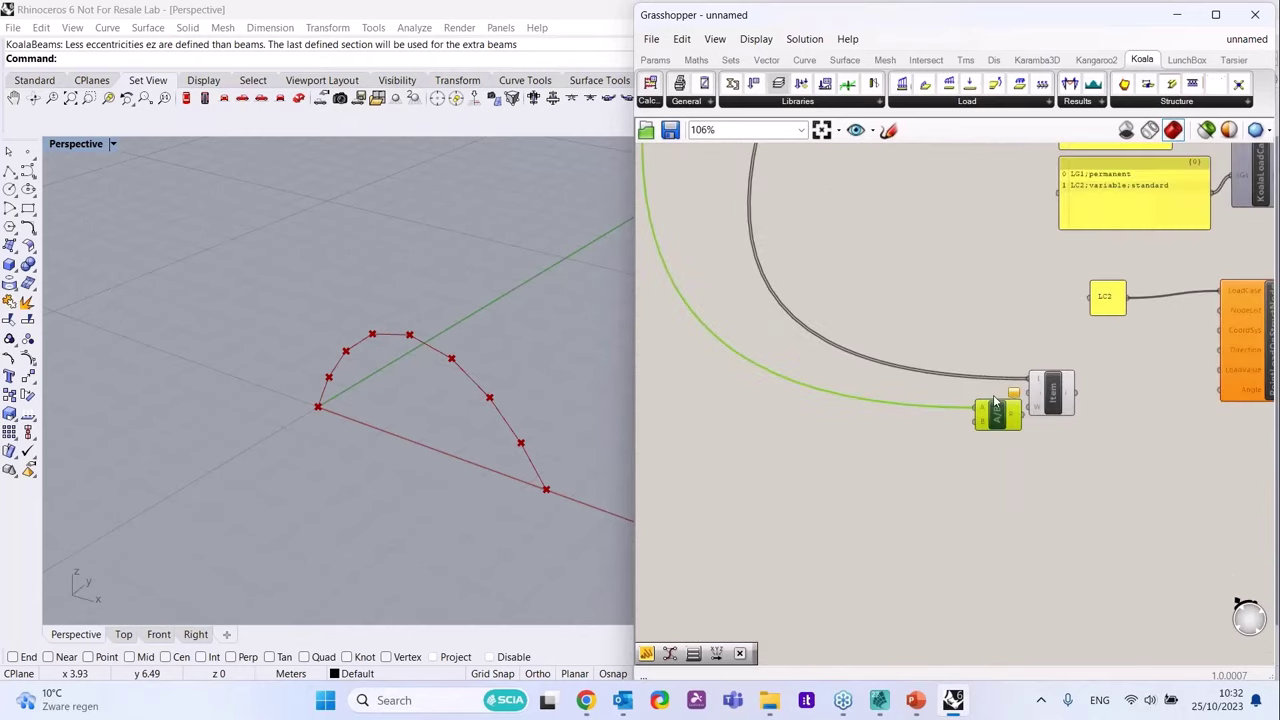
- Add a panel containing 2, wire it to Division's B input, and connect Division's result to the List Item's index input
left_click(903, 497)
double_click(903, 494)
type("//+")
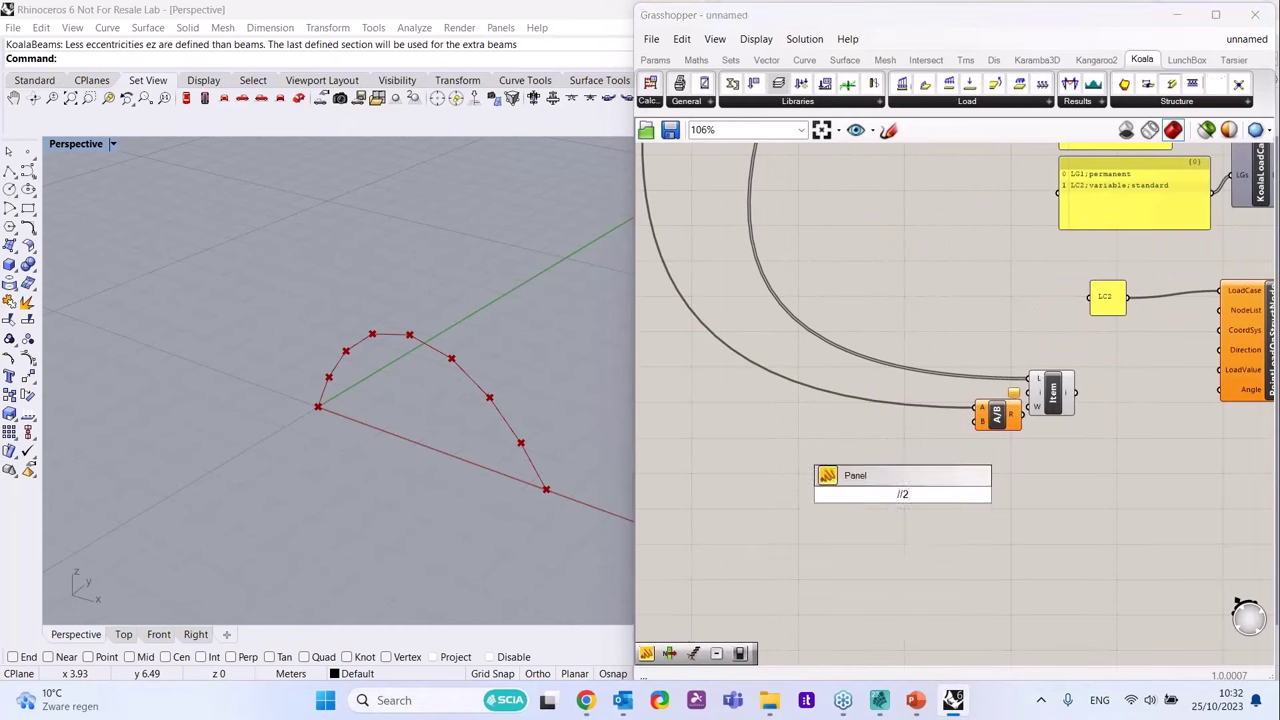
key("Return")
scroll(848, 494, "up", 3)
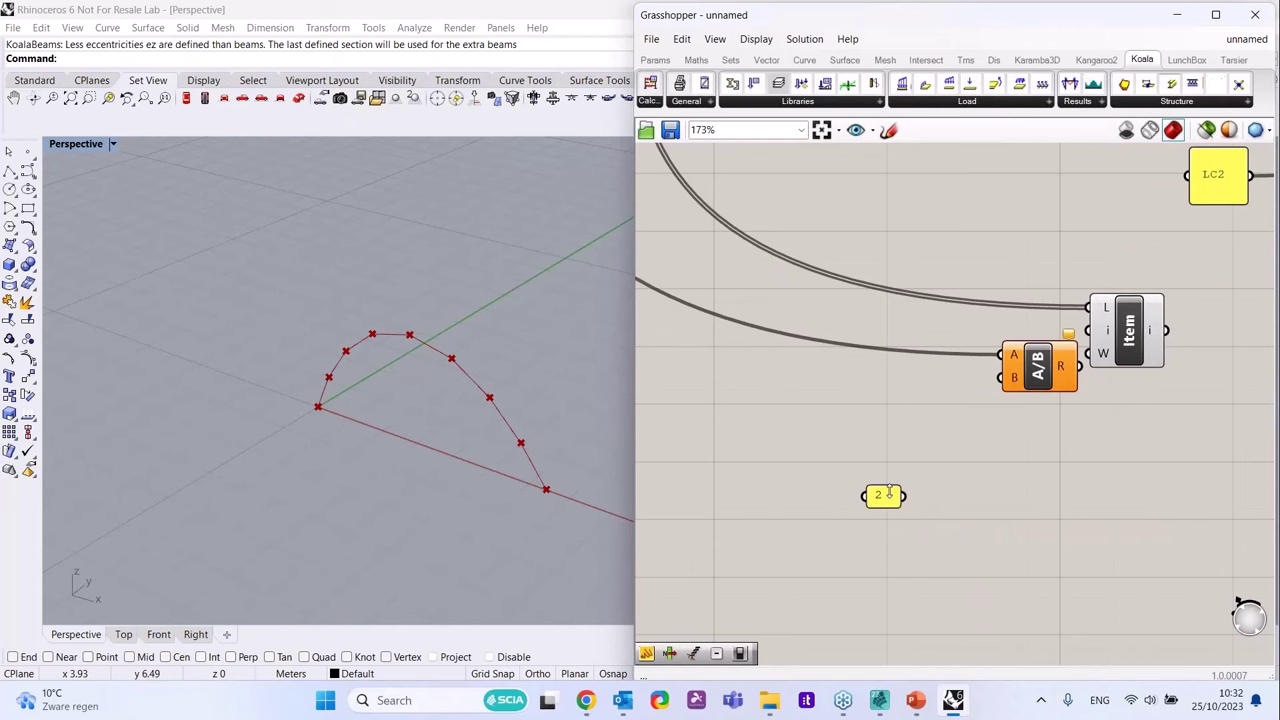
left_click_drag(903, 495, 992, 364)
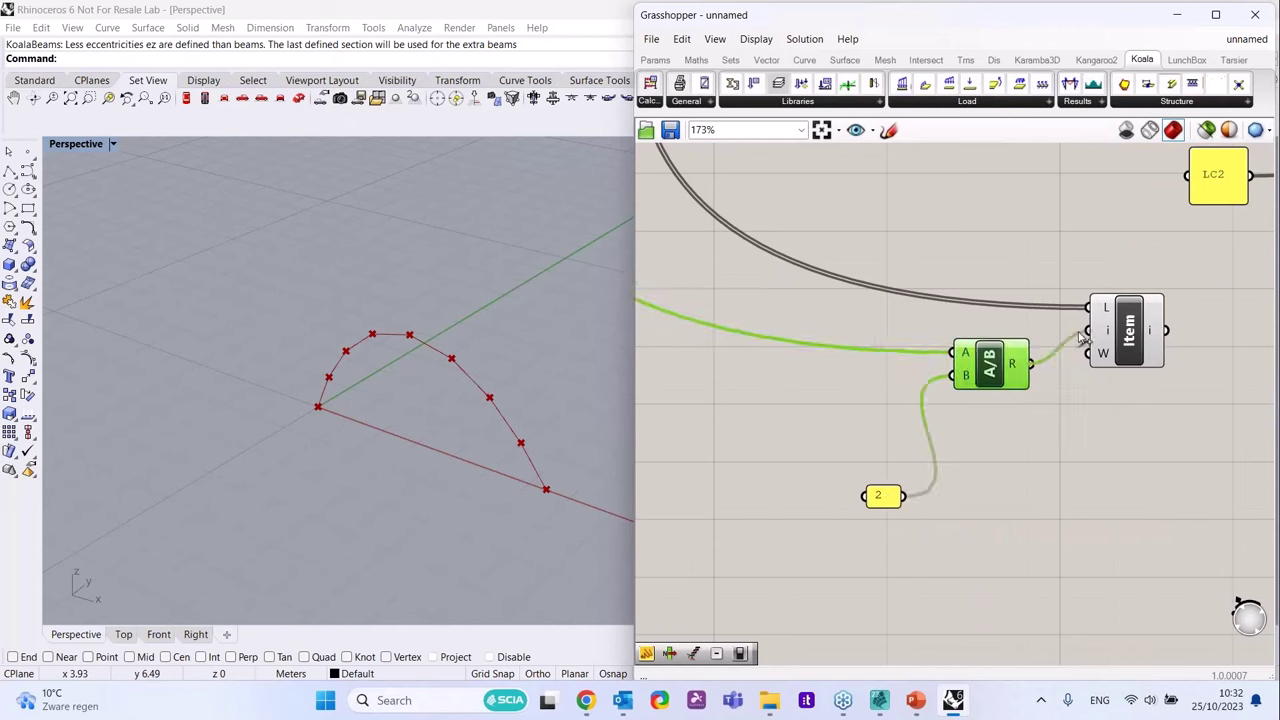
left_click(1110, 338)
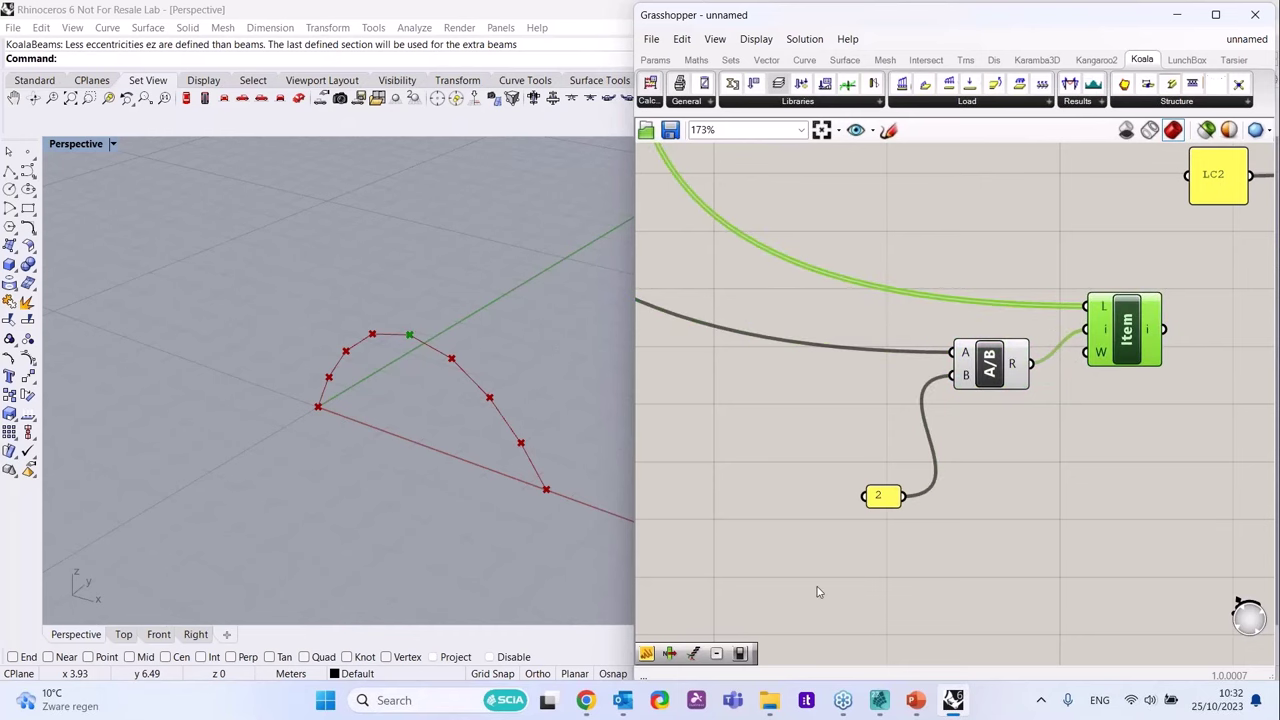
- Examine the picked node on the arch and the Count slider's settings, leaving the settings unchanged
scroll(886, 366, "down", 4)
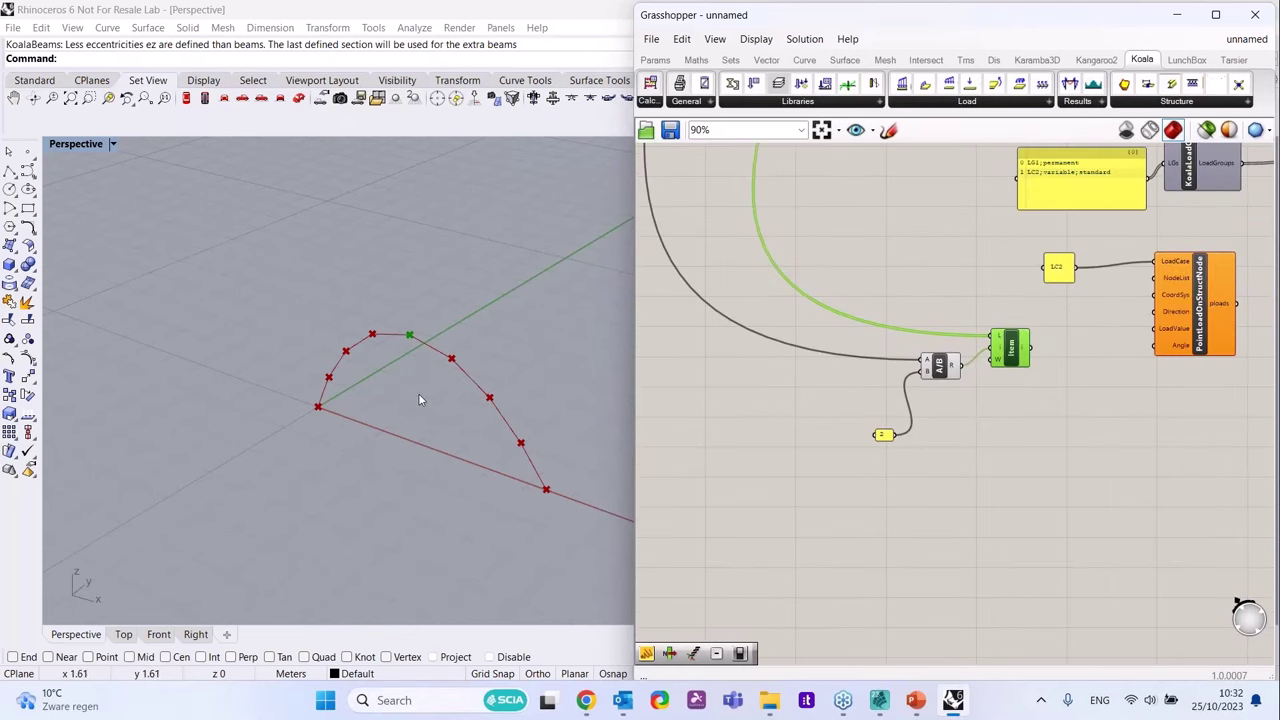
right_click_drag(423, 398, 452, 368)
scroll(981, 224, "up", 5)
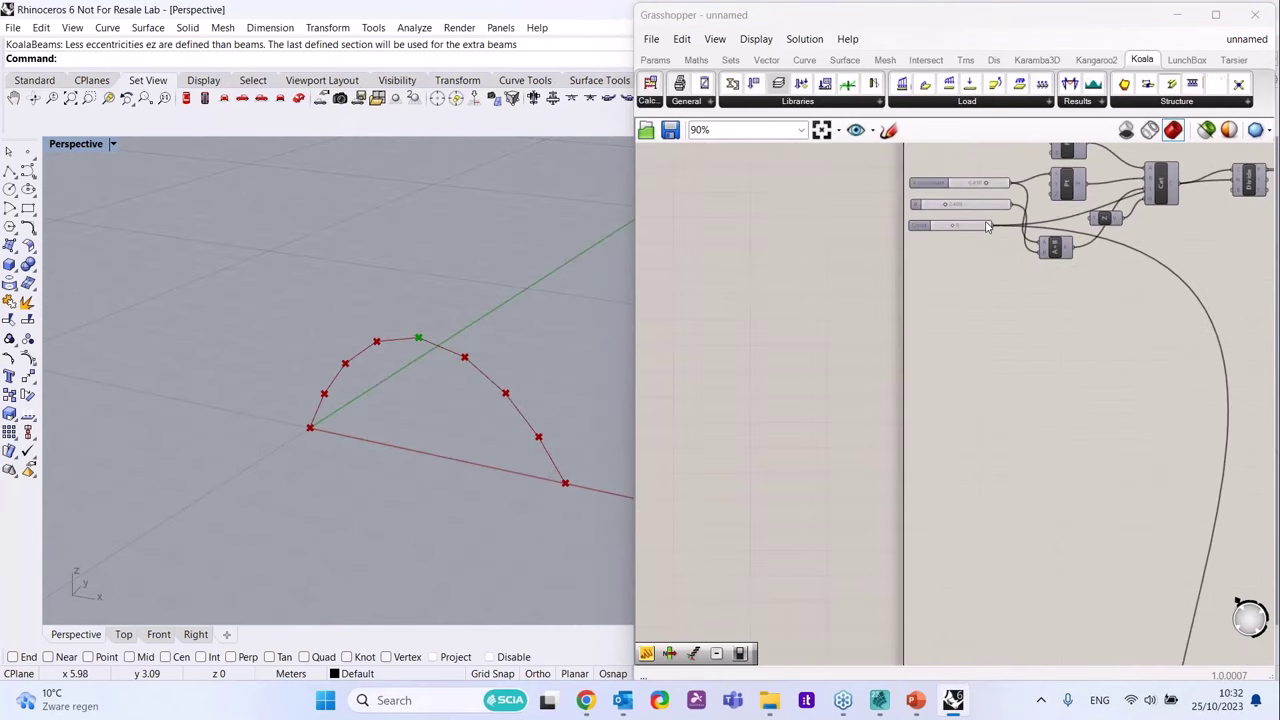
right_click(981, 224)
left_click(998, 288)
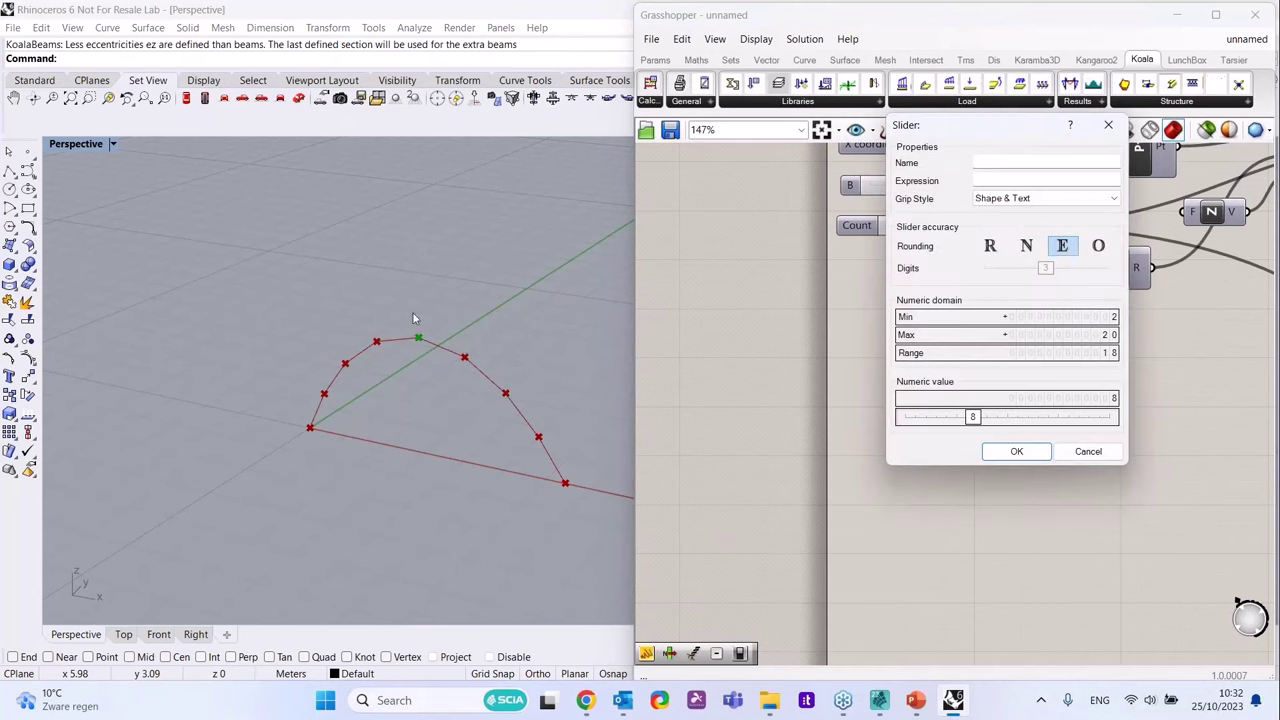
left_click(1088, 451)
scroll(955, 420, "down", 5)
scroll(943, 491, "up", 3)
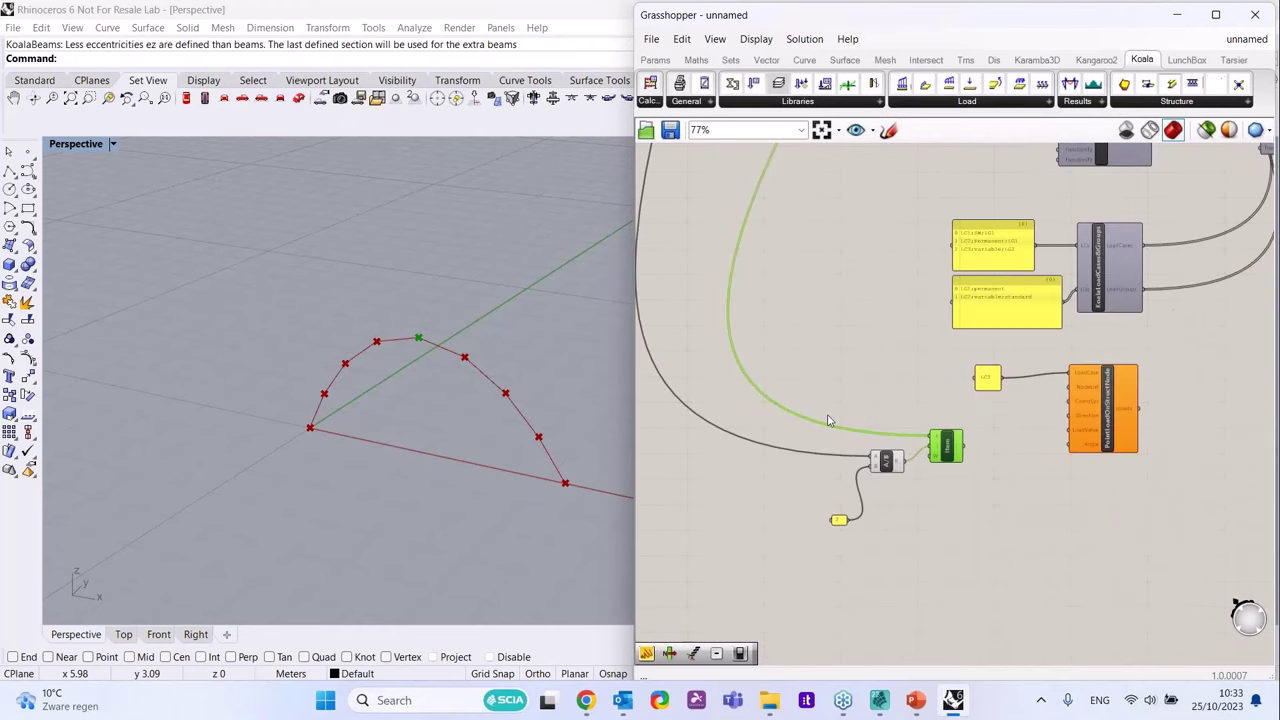
- Replace the List Item's L source with the node list output by the Cull component beside Beams
left_click_drag(818, 375, 970, 572)
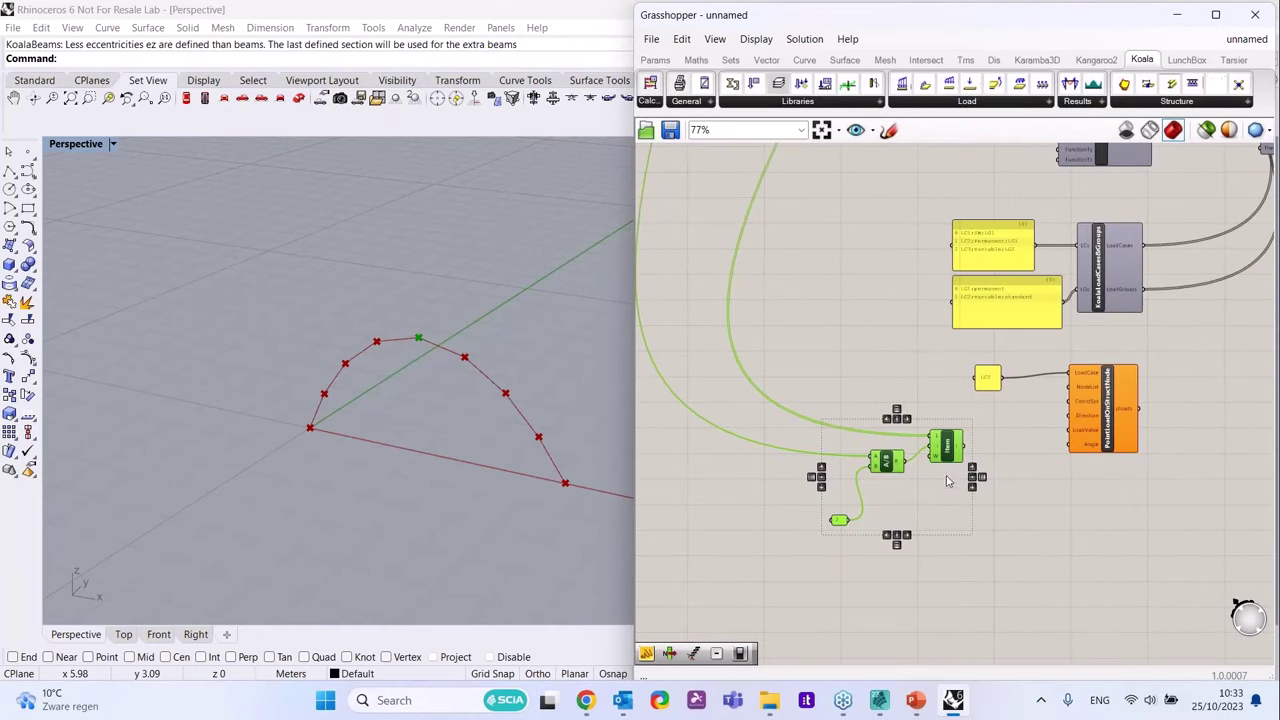
scroll(993, 220, "up", 3)
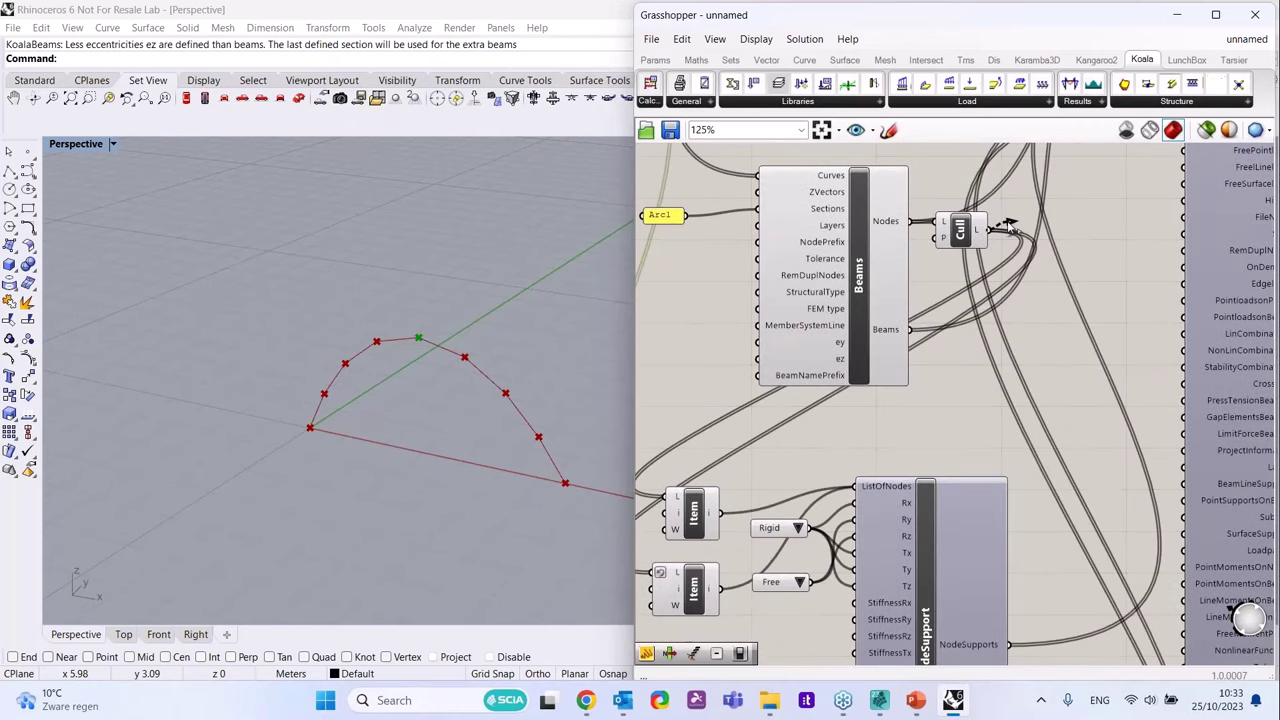
left_click_drag(987, 230, 932, 470)
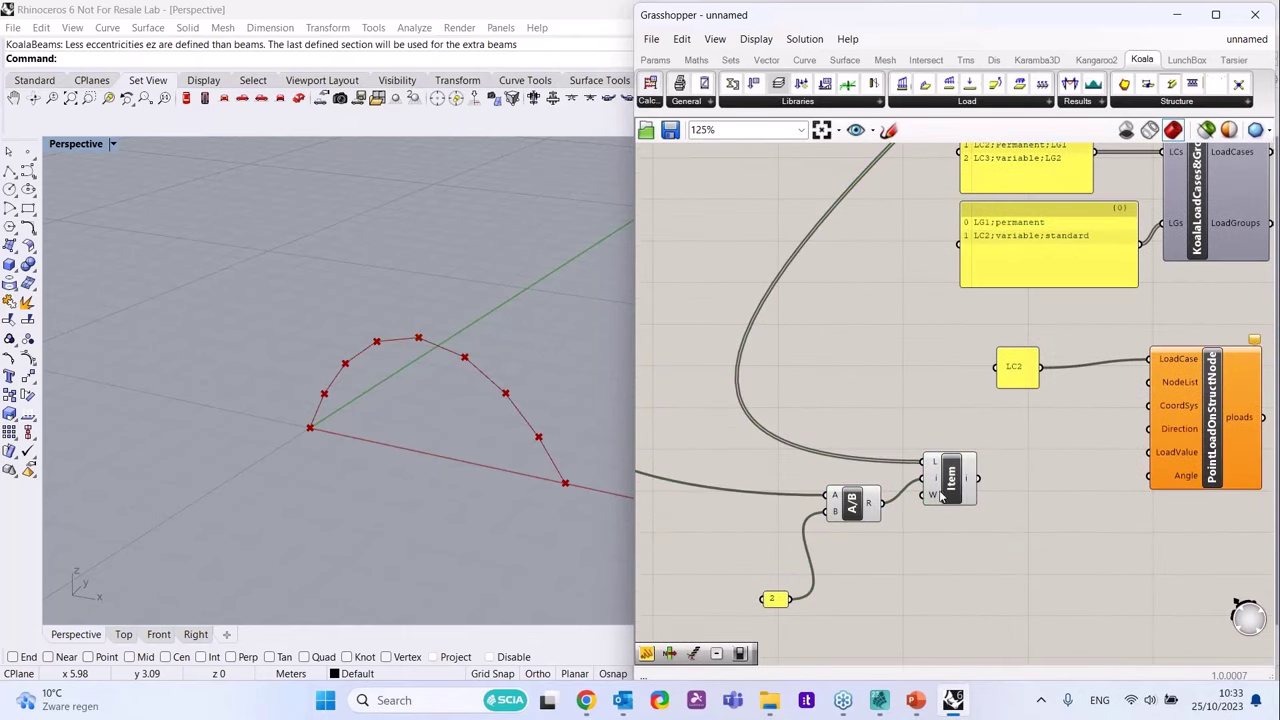
- Attach a temporary panel to the List Item's output to read the picked node's name, and delete the panel
left_click(1017, 502)
double_click(1017, 502)
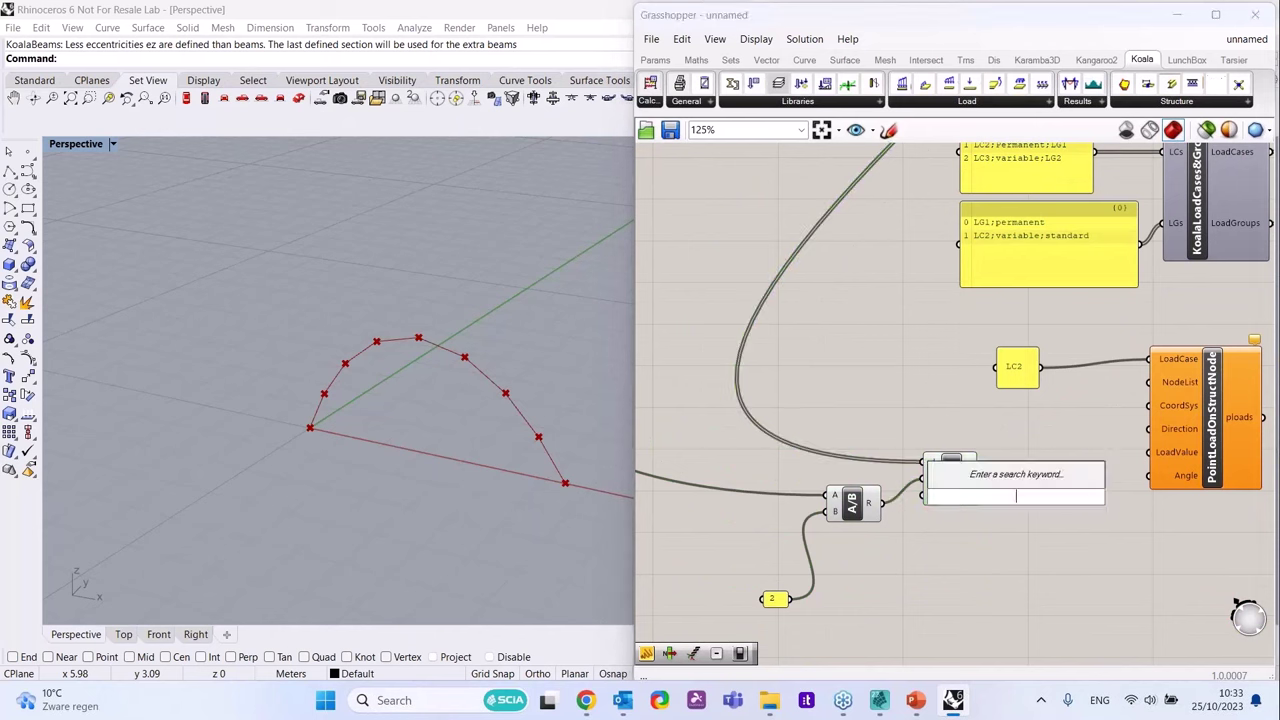
type("//")
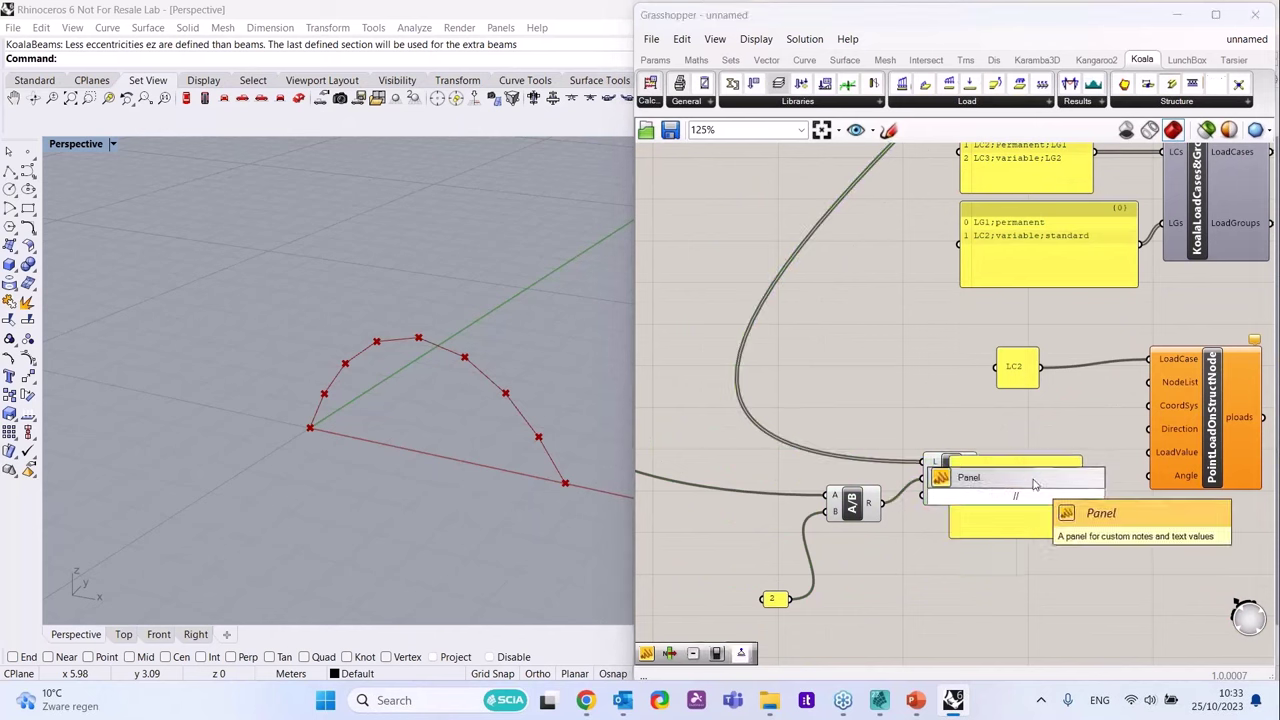
key("Return")
left_click_drag(979, 479, 1033, 503)
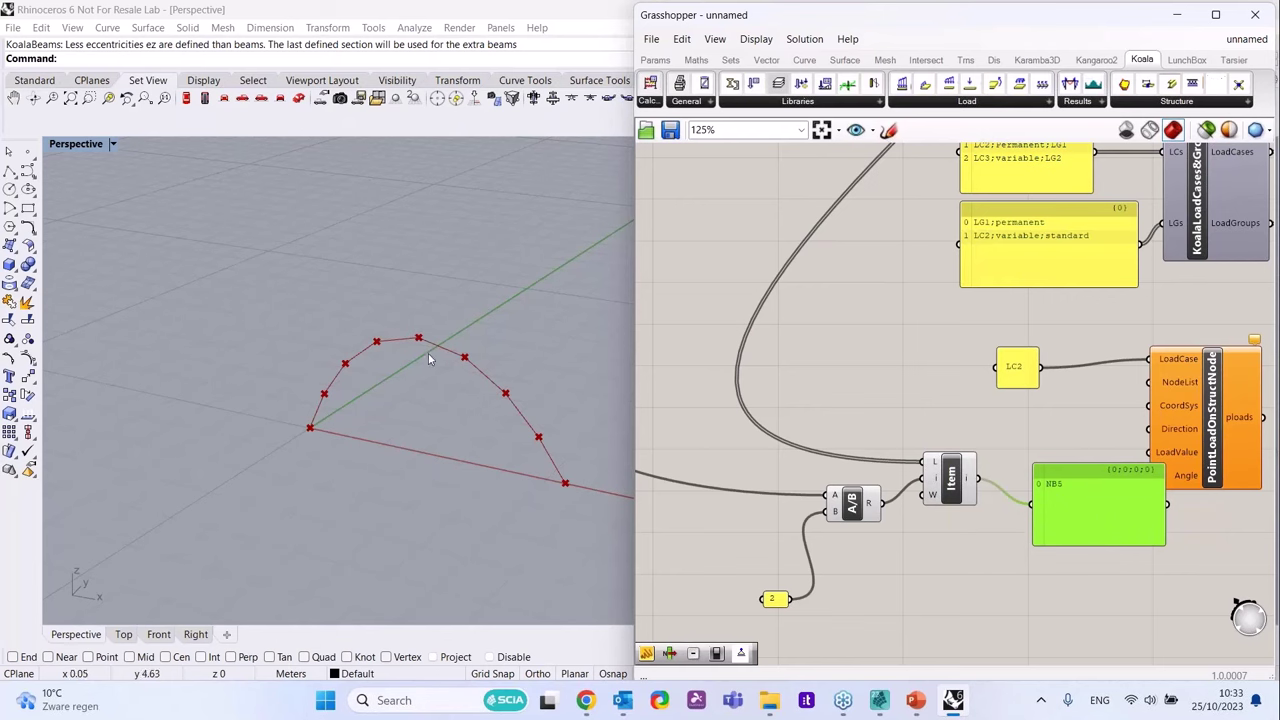
key("Delete")
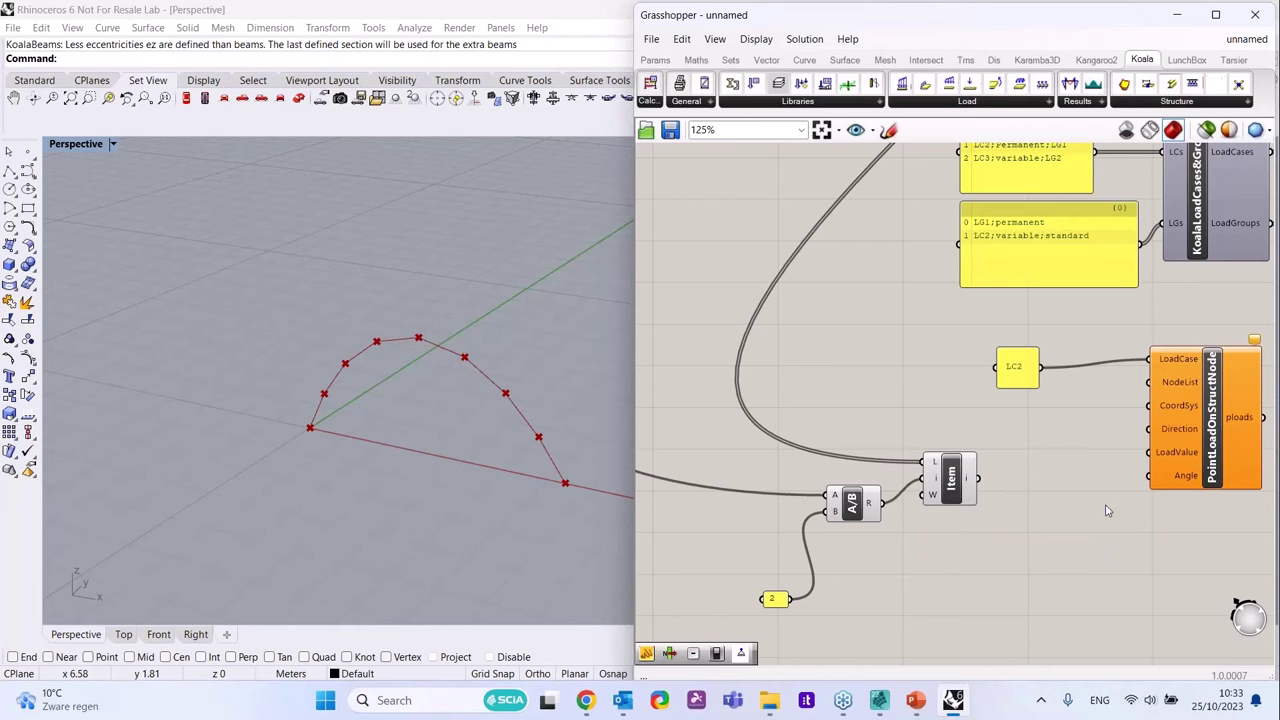
- Wire the List Item's output to PointLoadOnStructNode's NodeList input and move the node-picking components closer to it
left_click_drag(978, 478, 1148, 382)
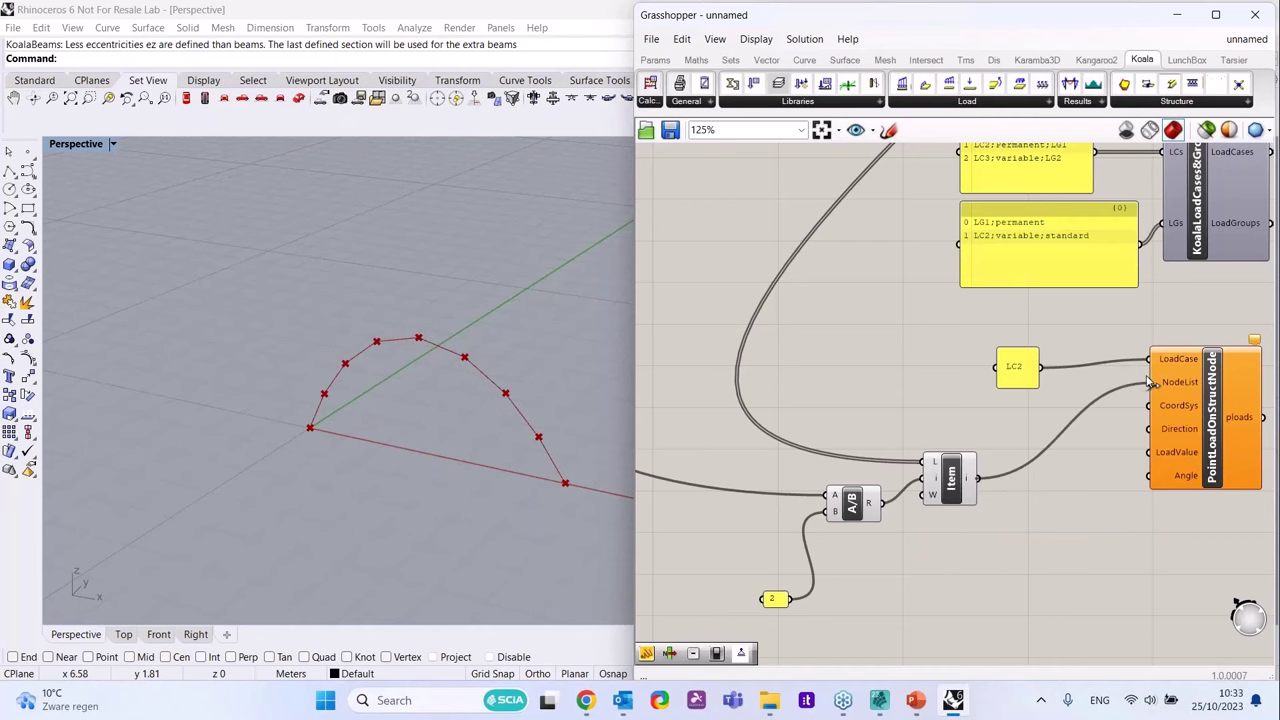
scroll(942, 570, "down", 3)
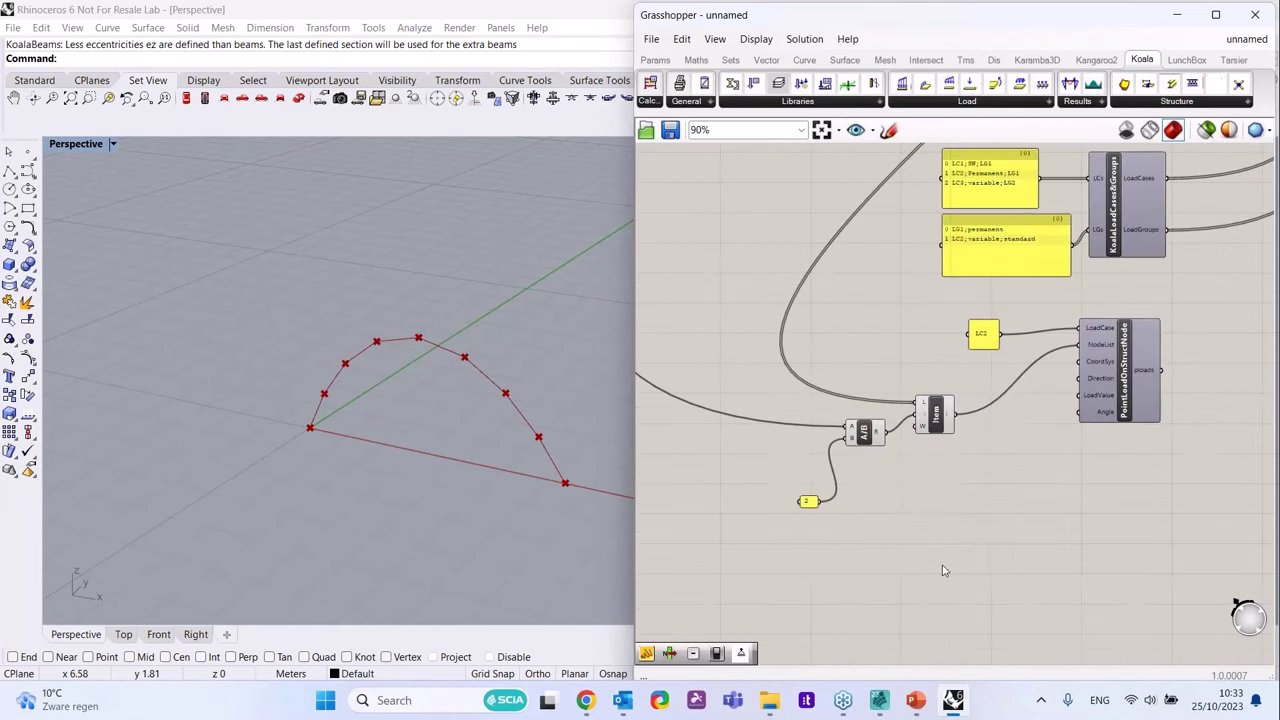
left_click_drag(990, 550, 812, 394)
left_click_drag(864, 432, 938, 396)
left_click(1195, 386)
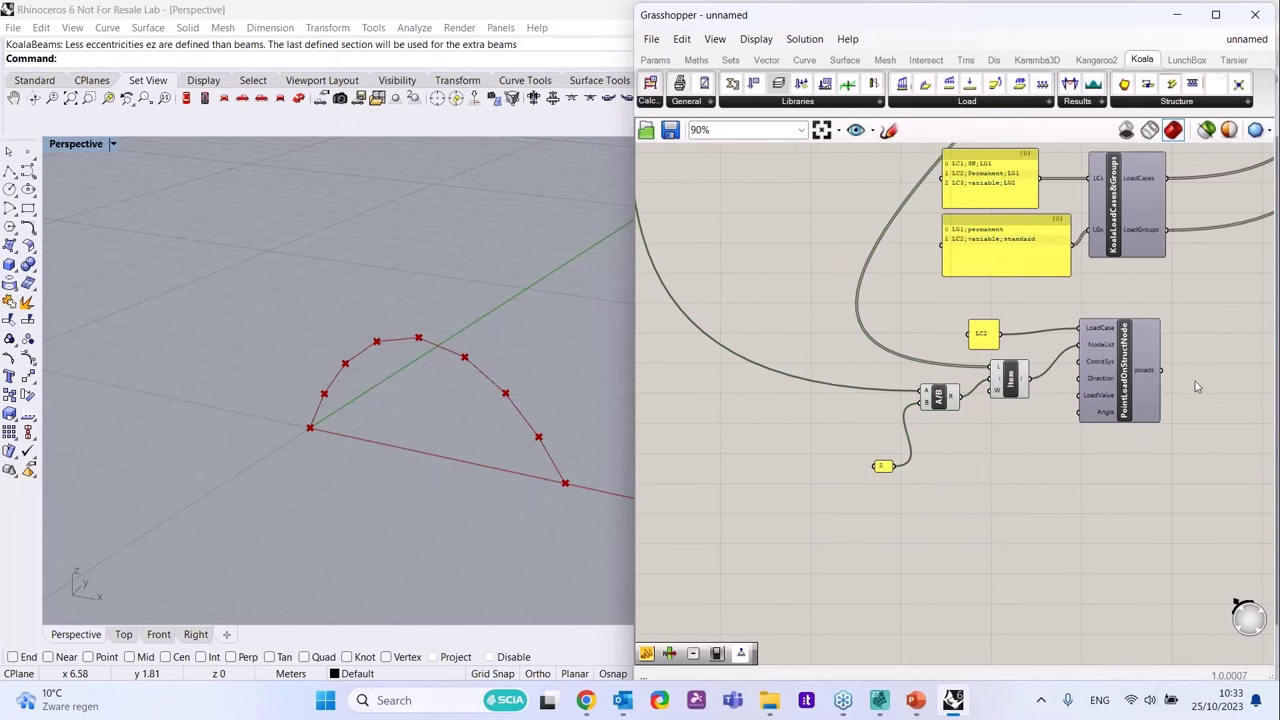
scroll(1205, 335, "up", 3)
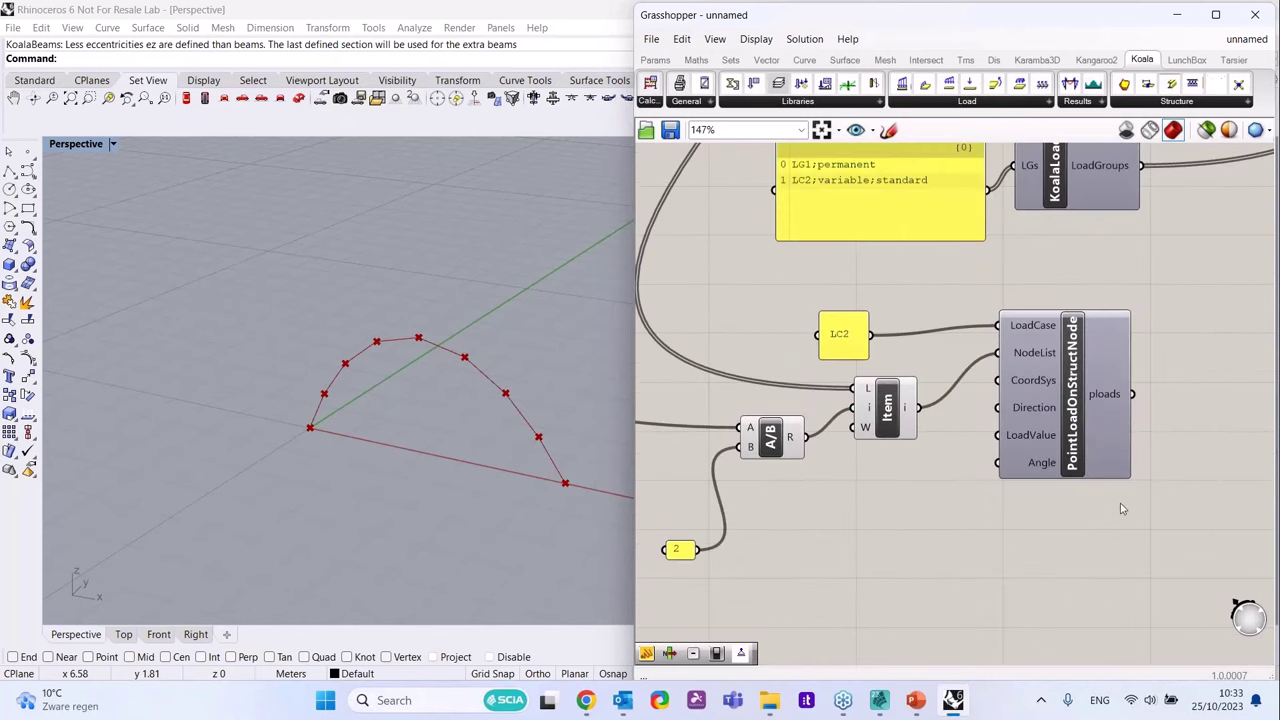
double_click(955, 553)
type("//")
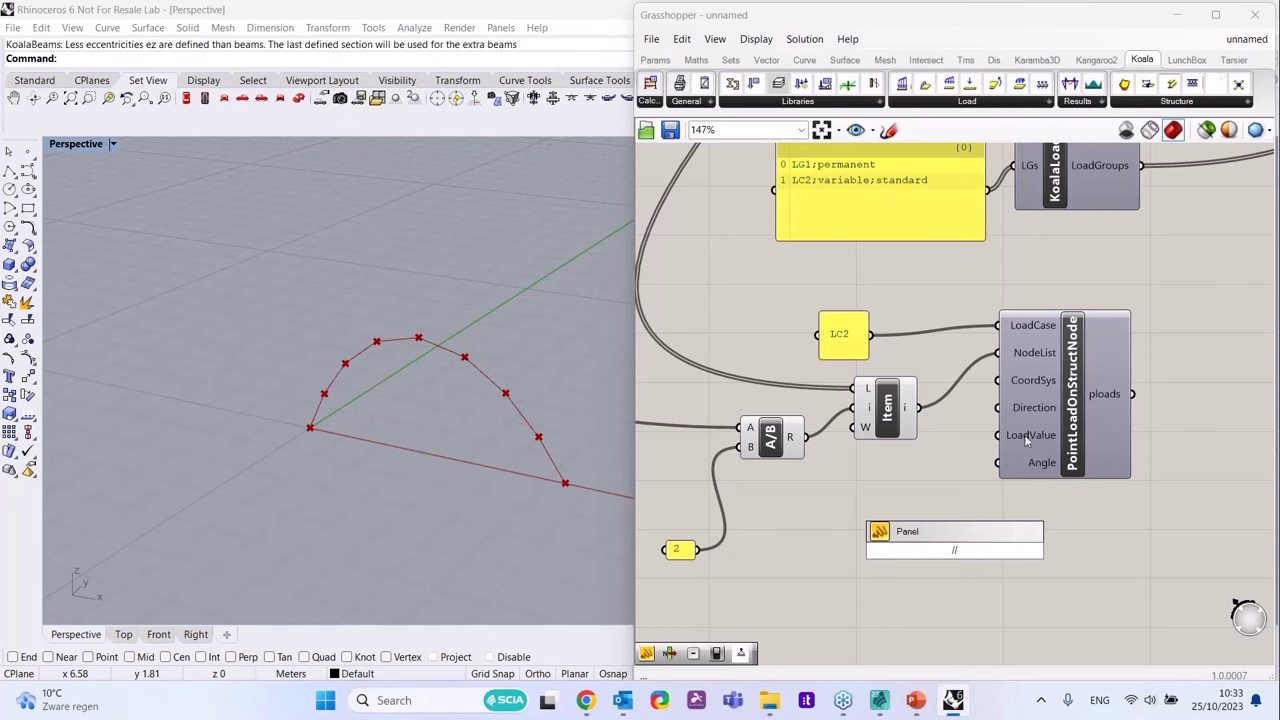
key("Escape")
- Add a Number Slider below PointLoadOnStructNode with its domain set from -10 to 0
double_click(923, 531)
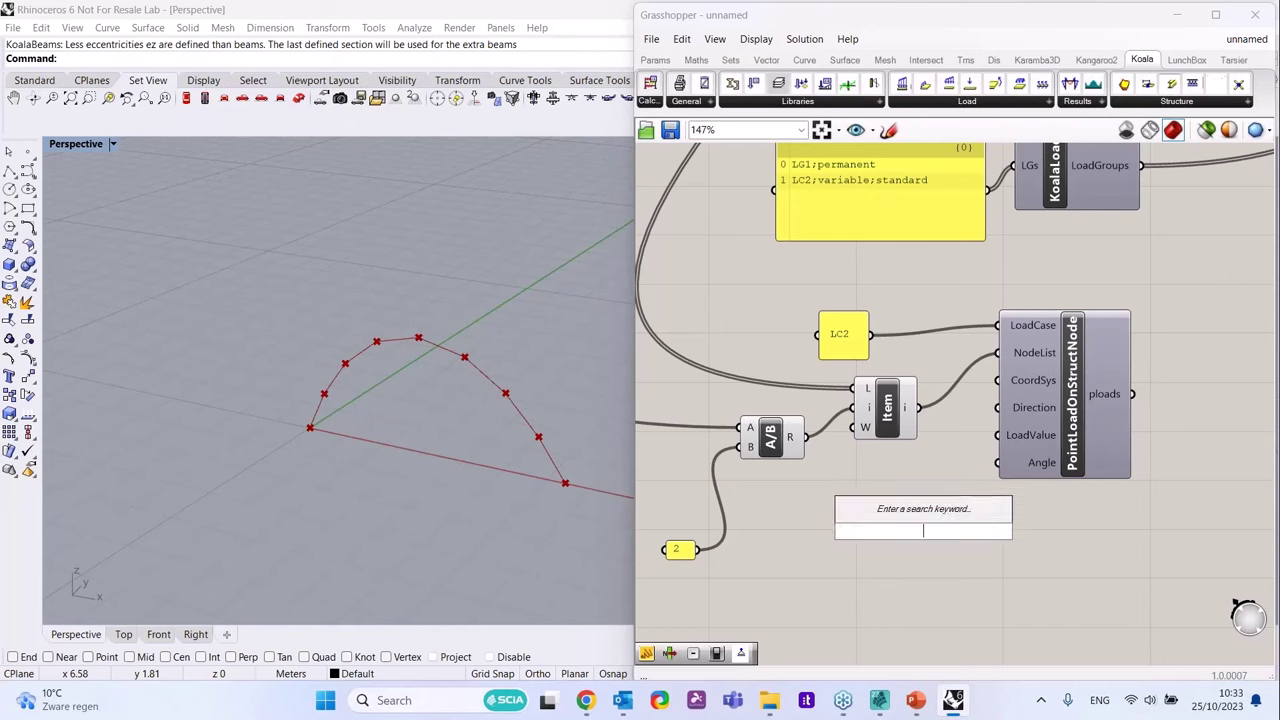
type("slider")
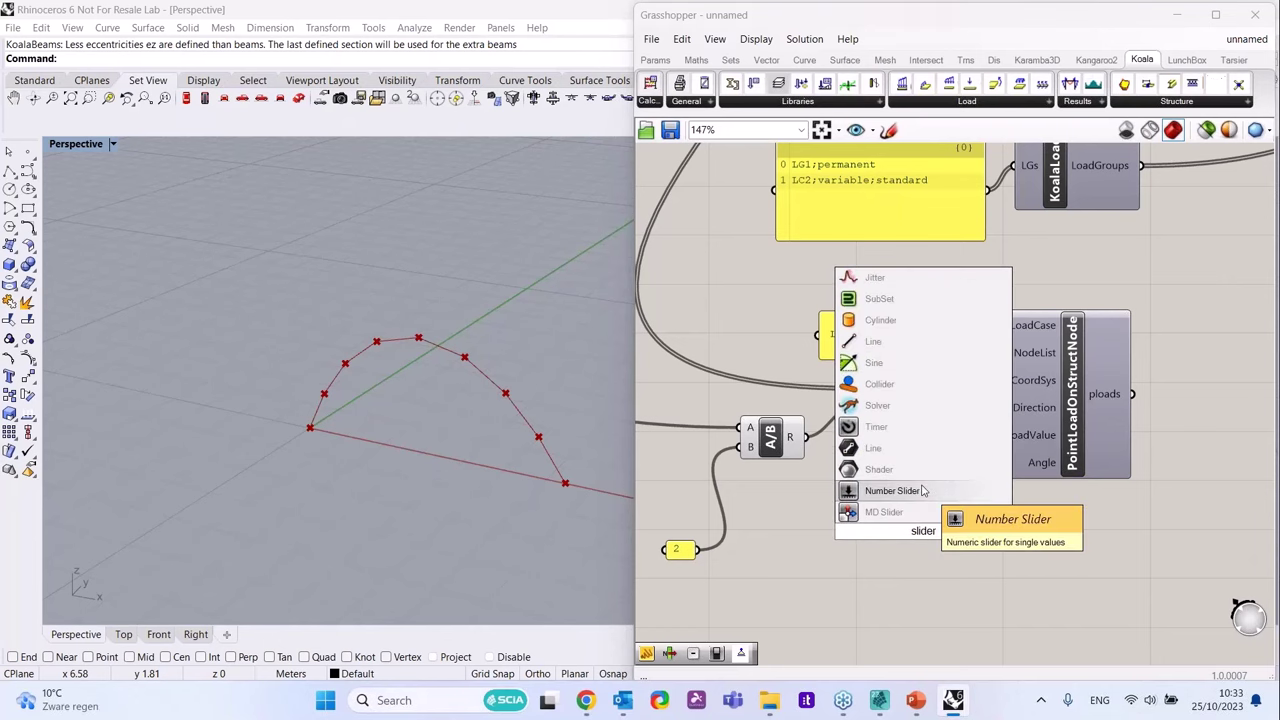
left_click(935, 490)
right_click(965, 537)
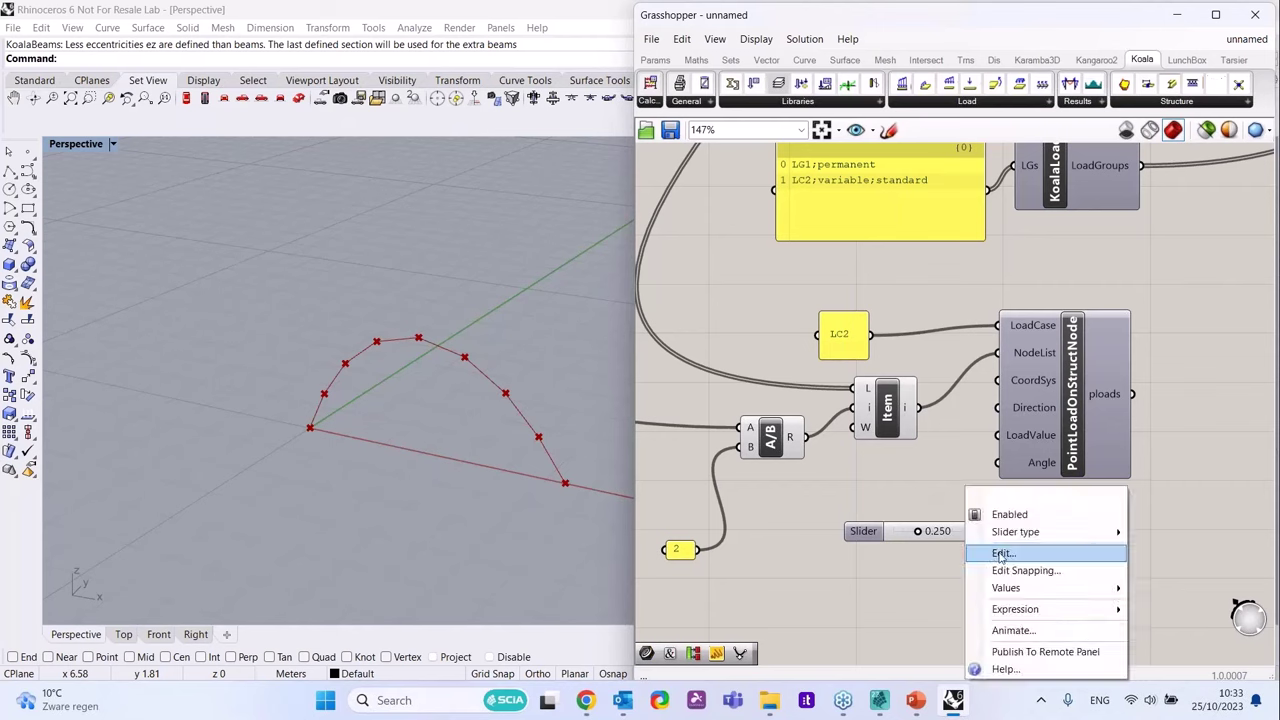
left_click(1003, 551)
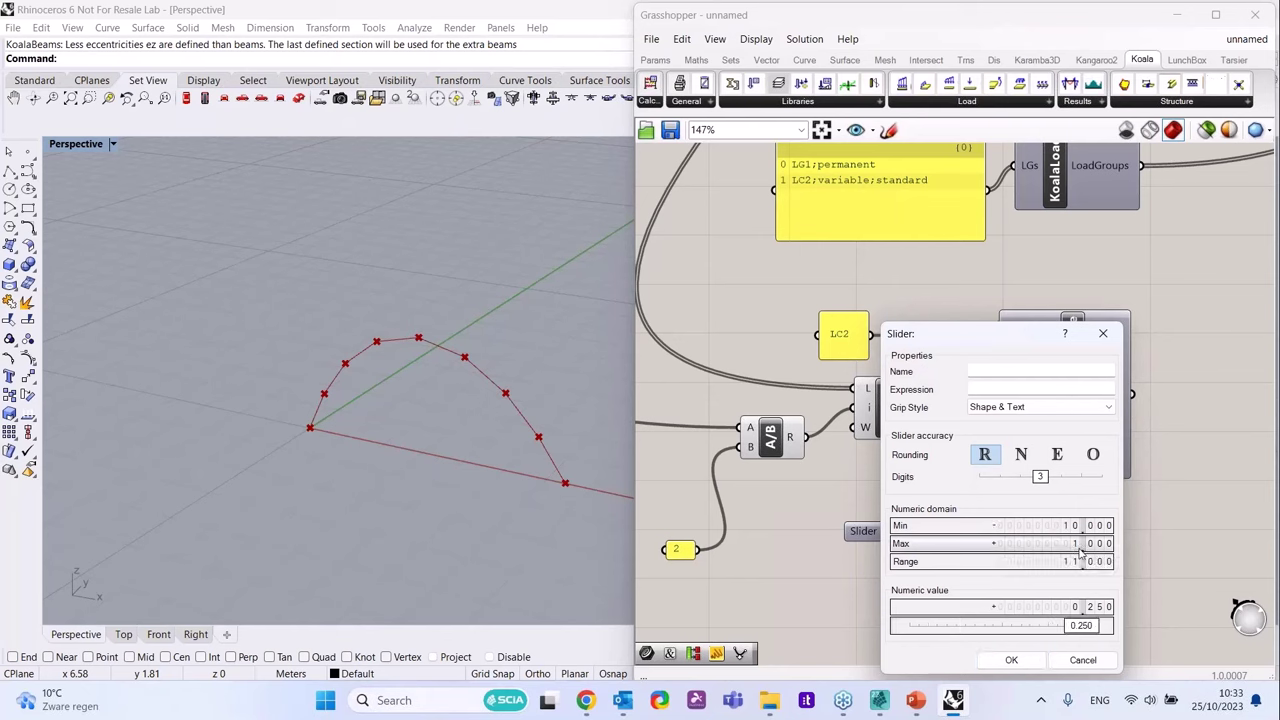
double_click(1062, 545)
type("0")
key("Return")
left_click(1011, 661)
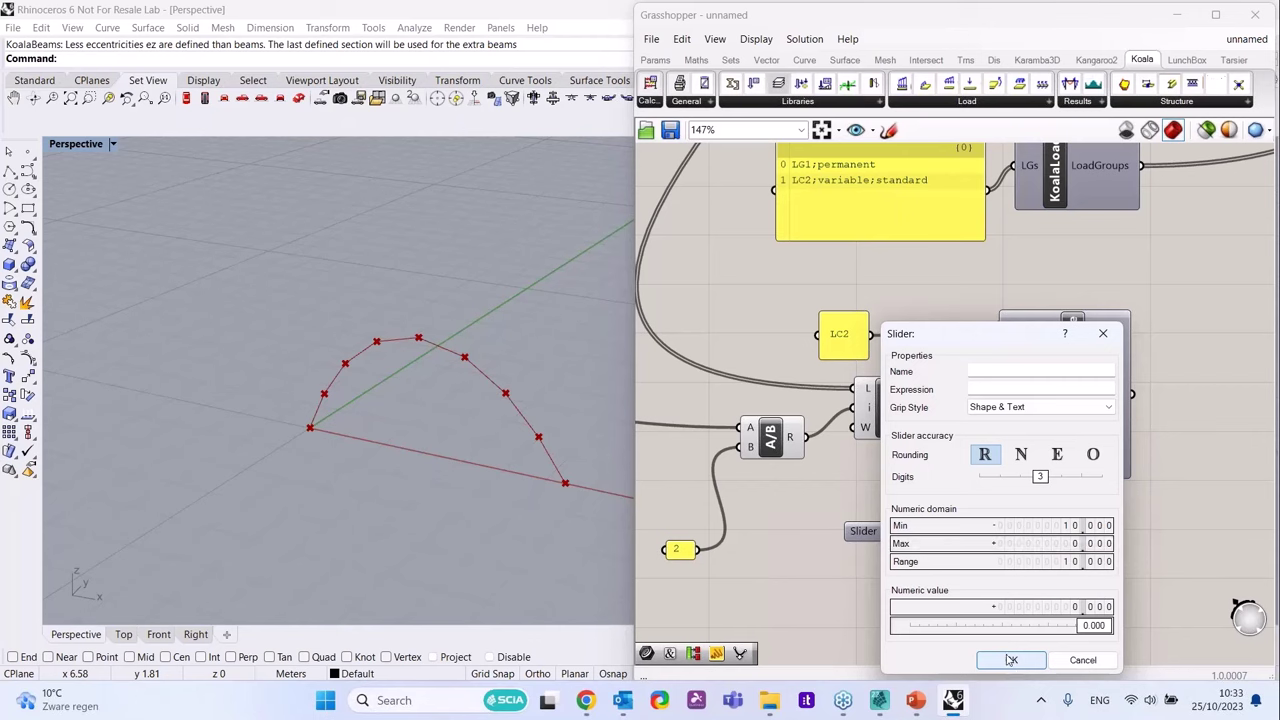
- Wire the new slider to PointLoadOnStructNode's LoadValue input, place it beside the component, and set its value to -10
left_click_drag(992, 531, 997, 435)
left_click(934, 528)
left_click_drag(934, 528, 948, 500)
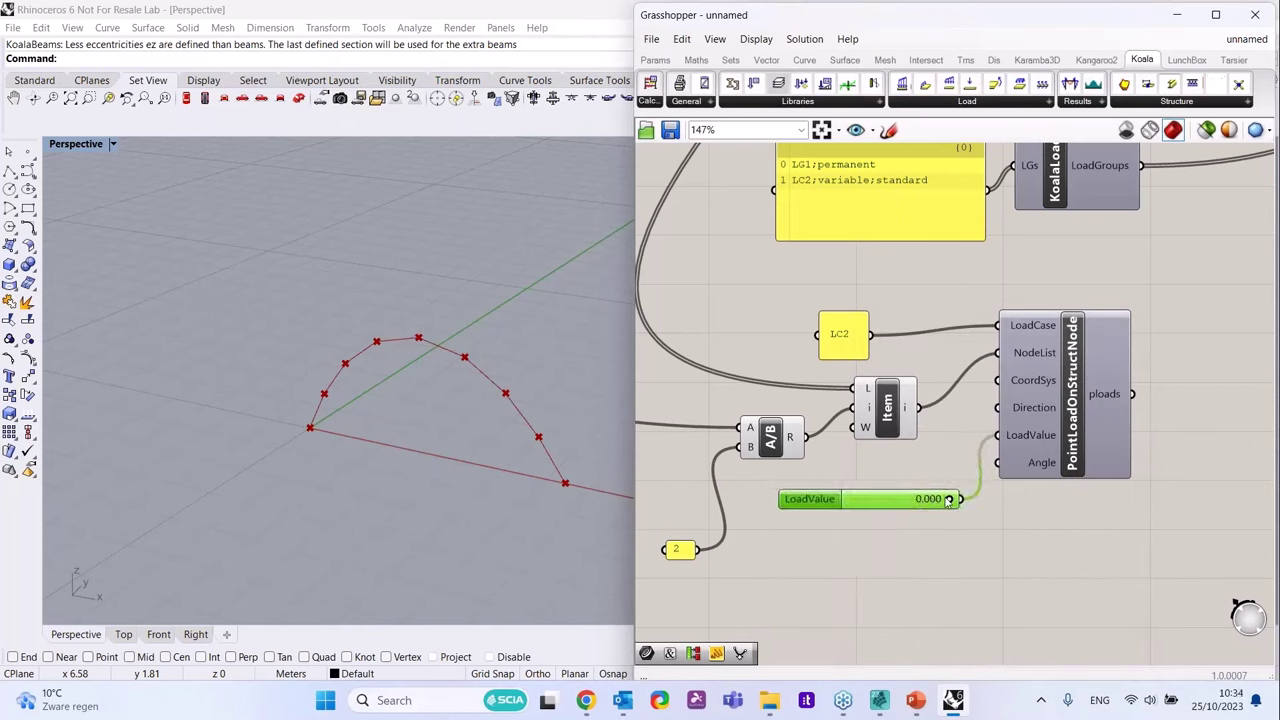
double_click(928, 505)
type("-")
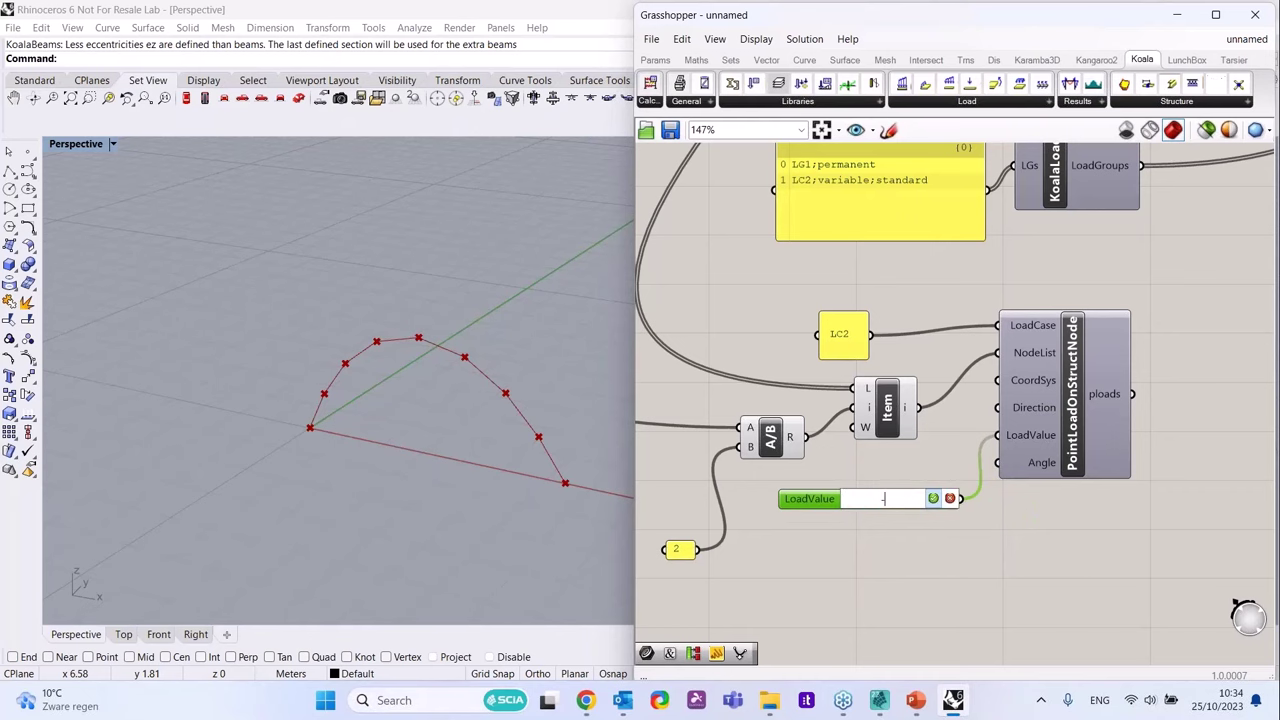
type("10")
key("Return")
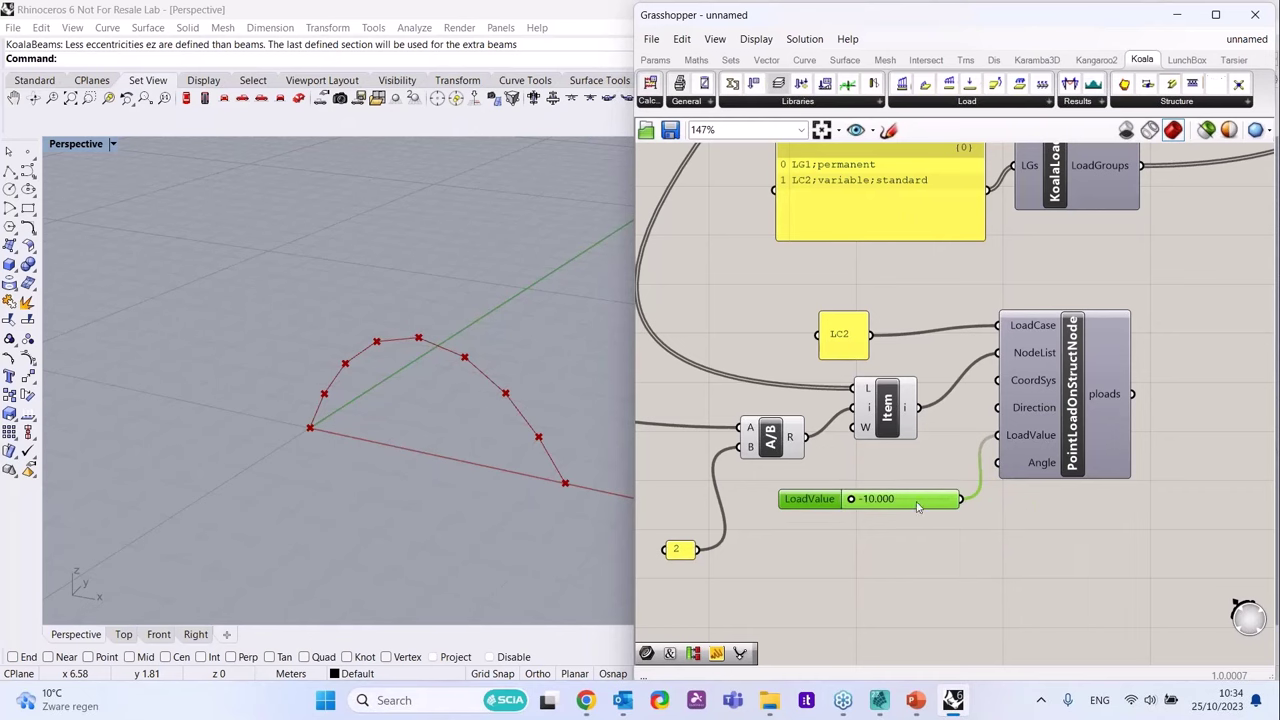
left_click(907, 548)
- Set the LoadValue slider's minimum to -100 and move its value to around the middle of the range
scroll(930, 498, "down", 2)
right_click(927, 492)
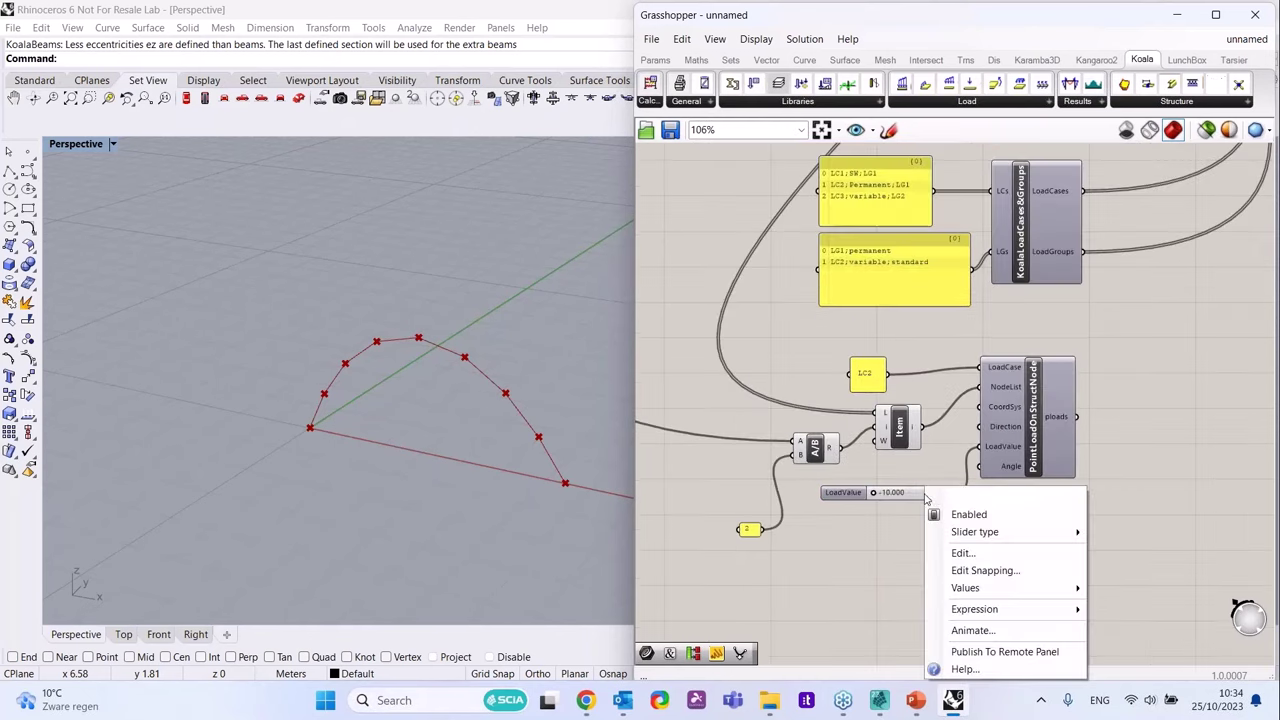
left_click(980, 555)
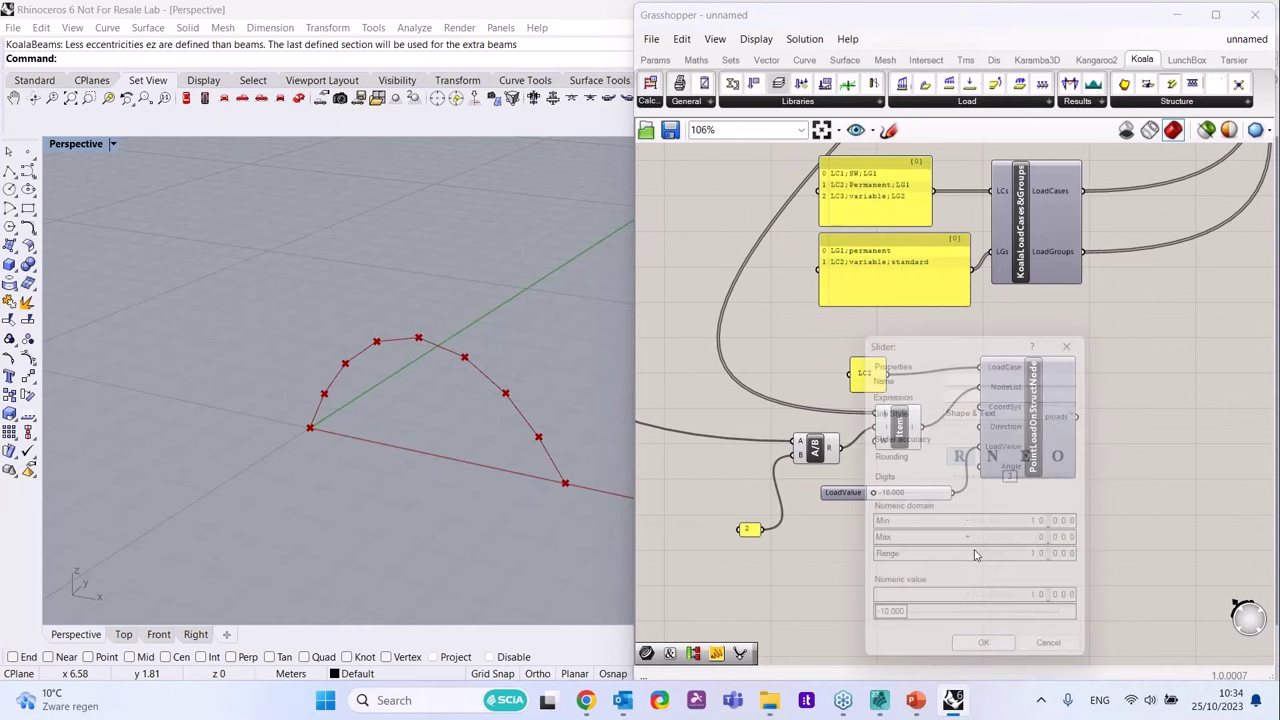
type("-100")
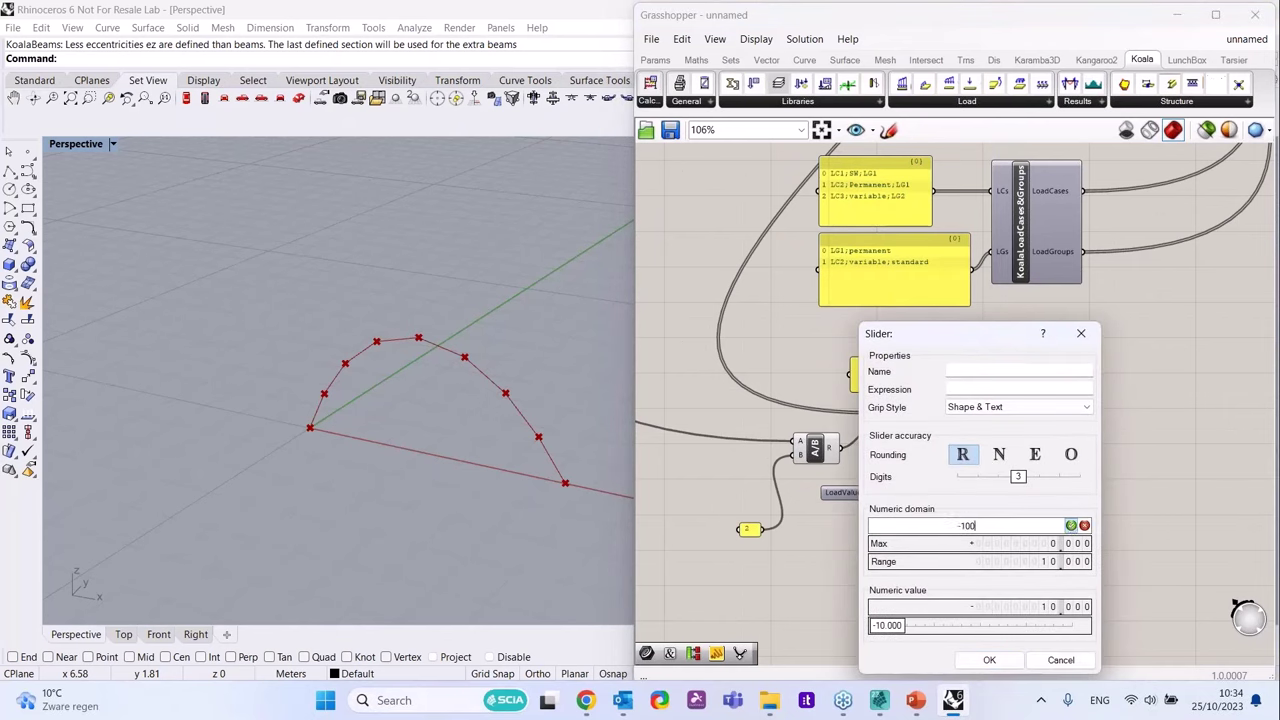
key("Return")
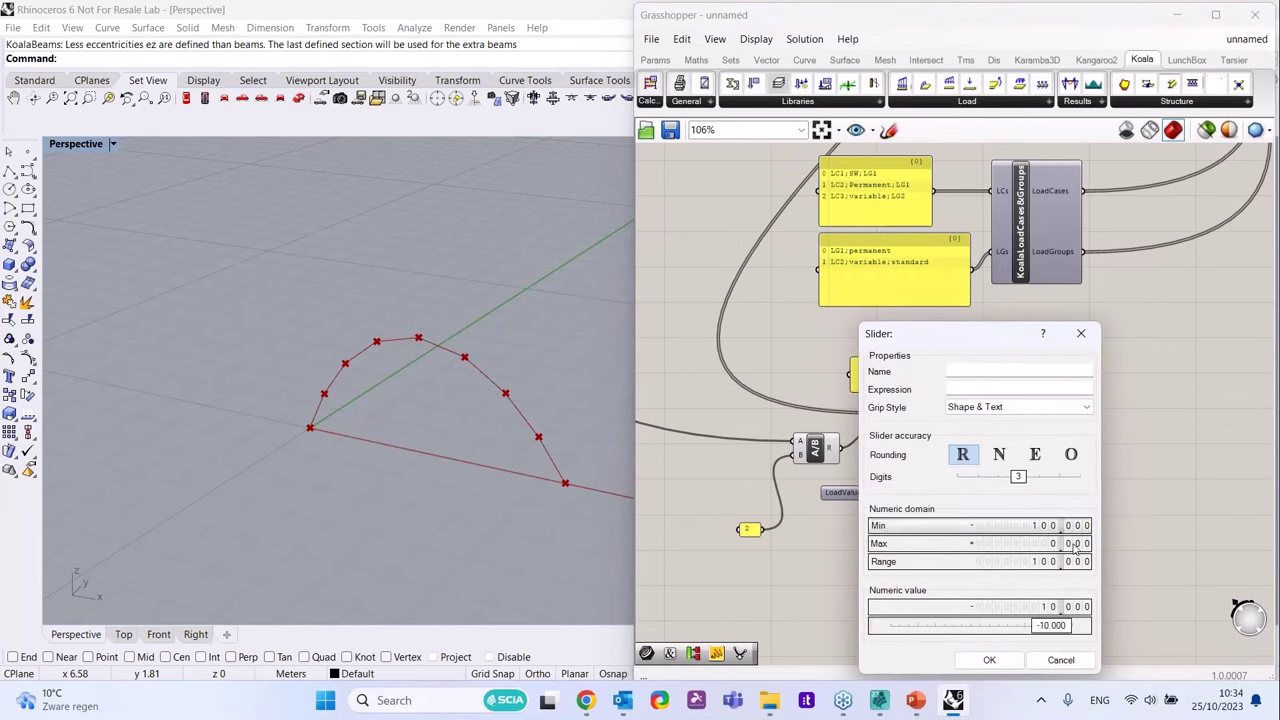
left_click(990, 659)
left_click_drag(940, 496, 905, 499)
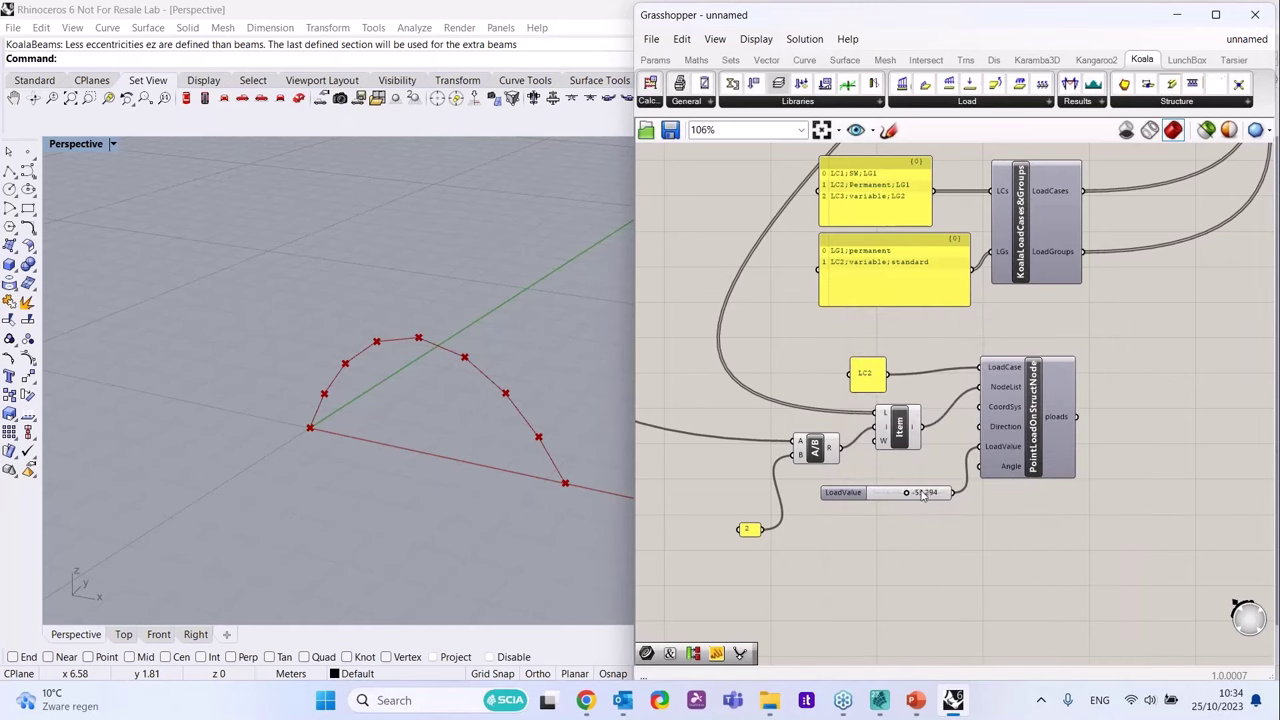
scroll(966, 521, "up", 2)
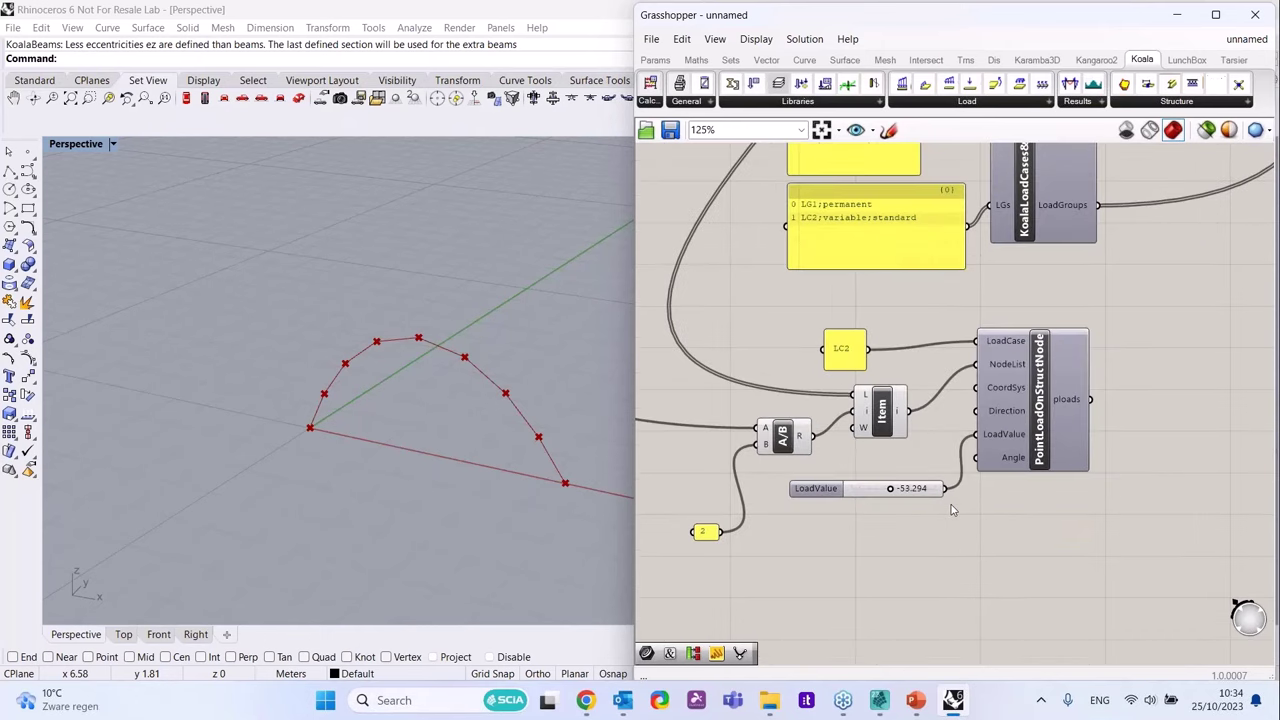
mouse_move(1006, 415)
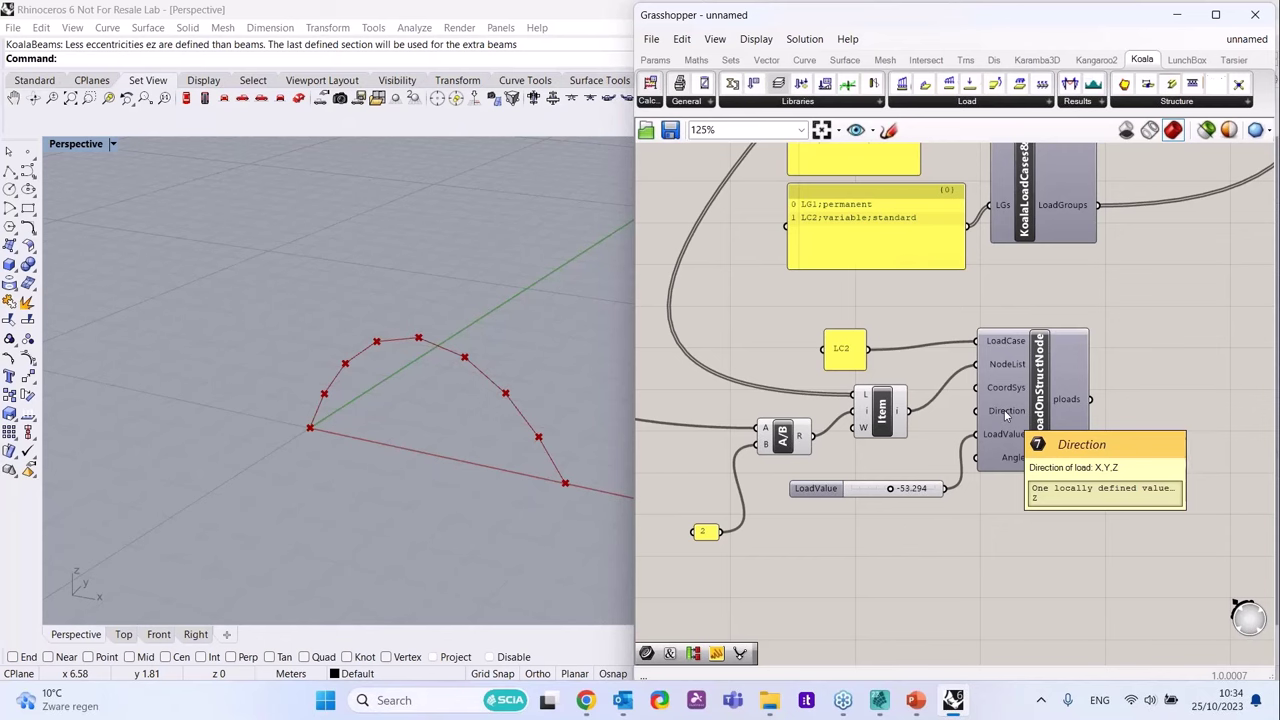
double_click(1015, 548)
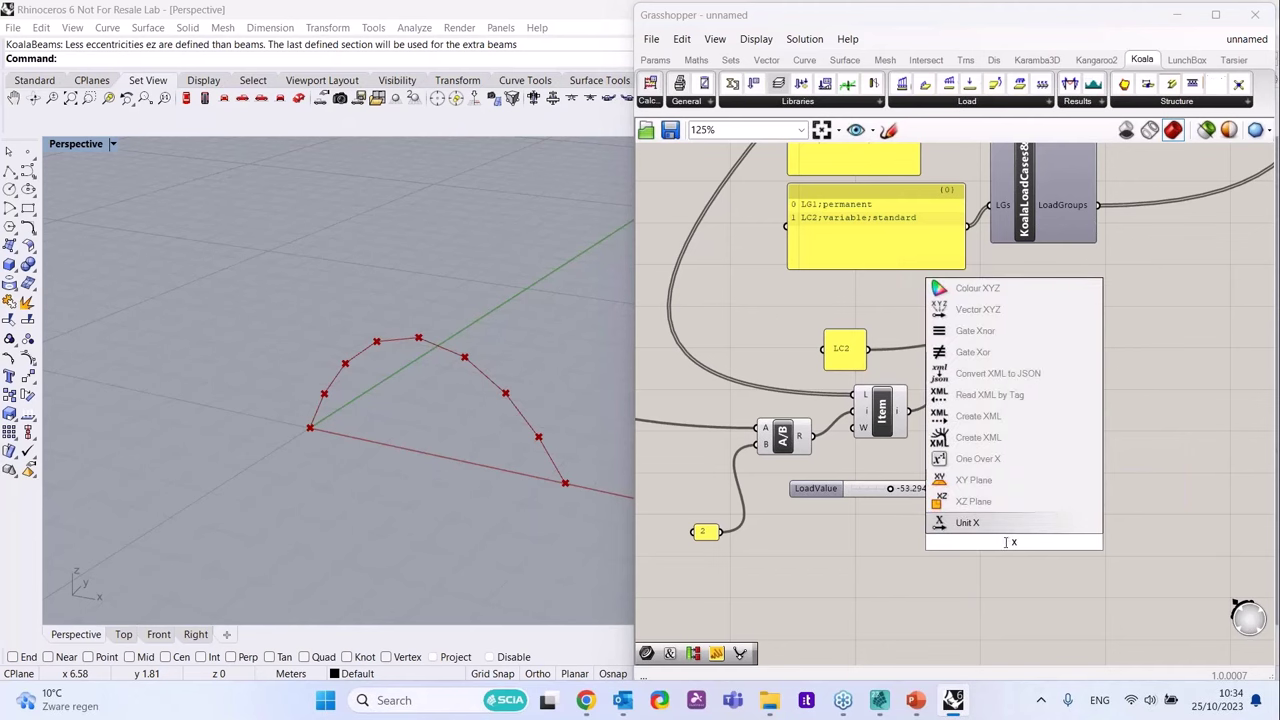
key("Return")
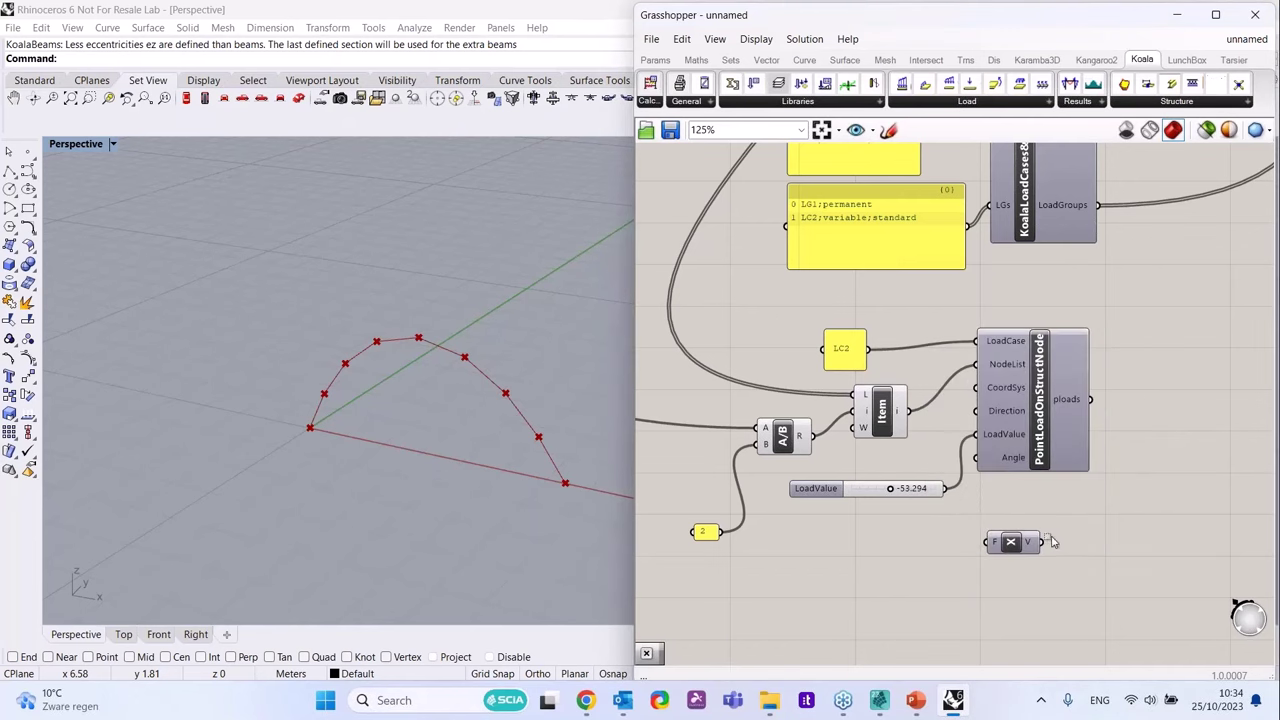
left_click_drag(1046, 542, 1022, 512)
left_click(1010, 542)
key("Delete")
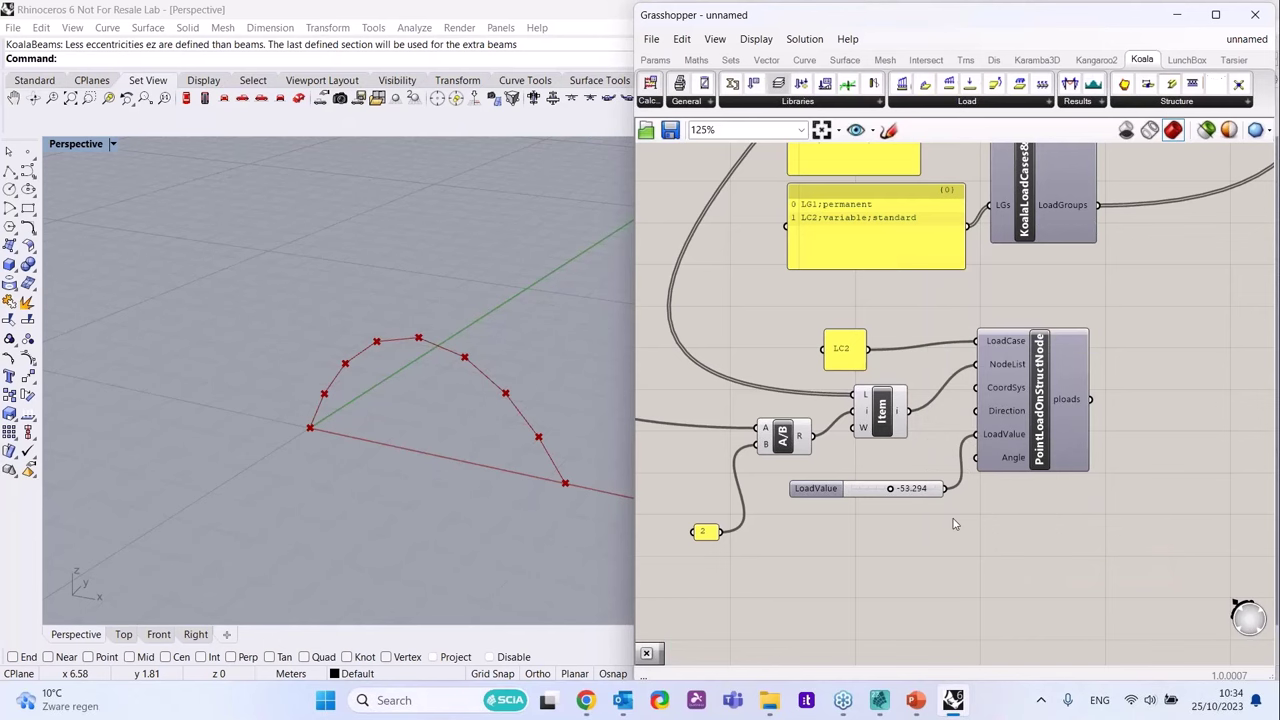
- Wire PointLoadOnStructNode's ploads output to CreateXML's PointloadsonPoints input
scroll(896, 458, "down", 5)
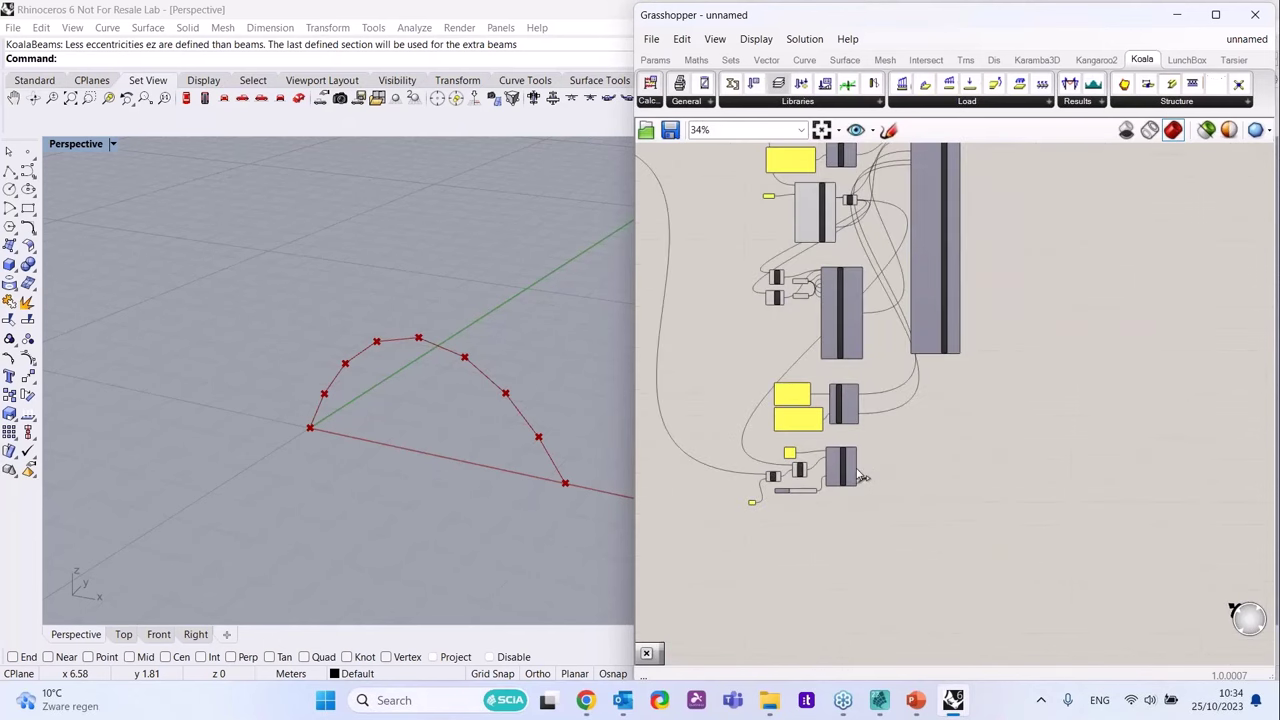
right_click_drag(862, 476, 870, 653)
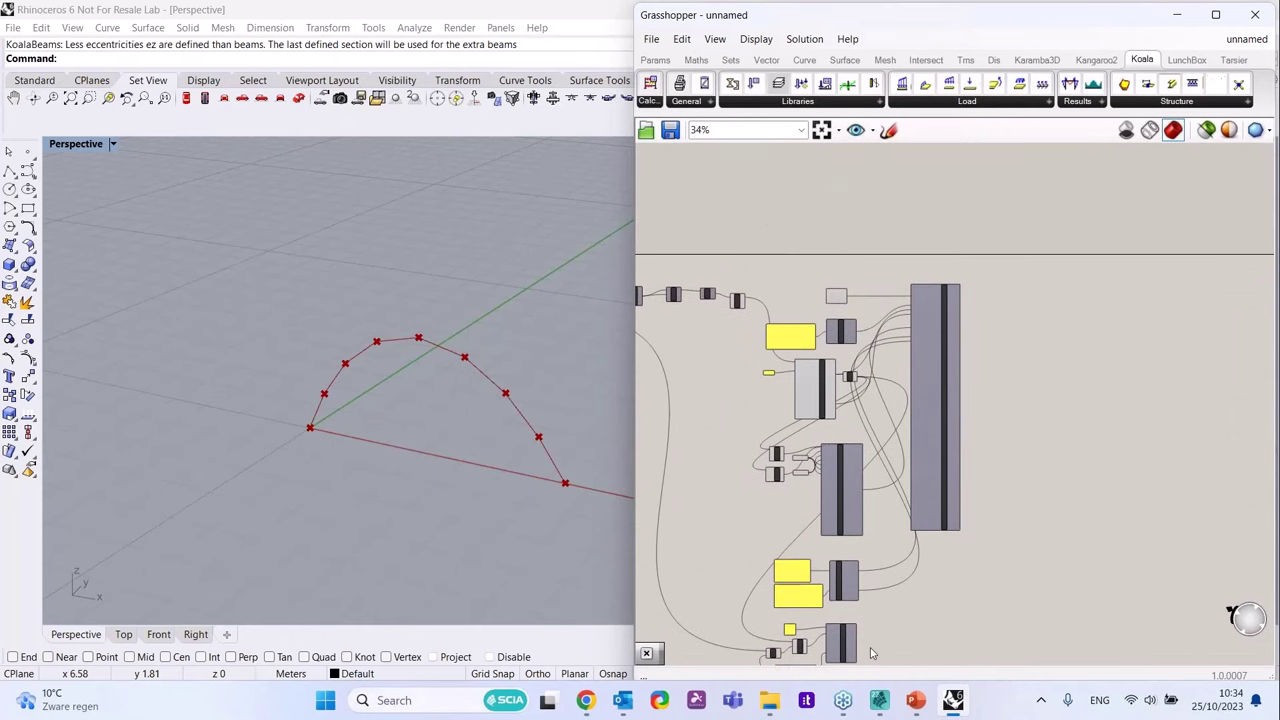
scroll(870, 653, "up", 4)
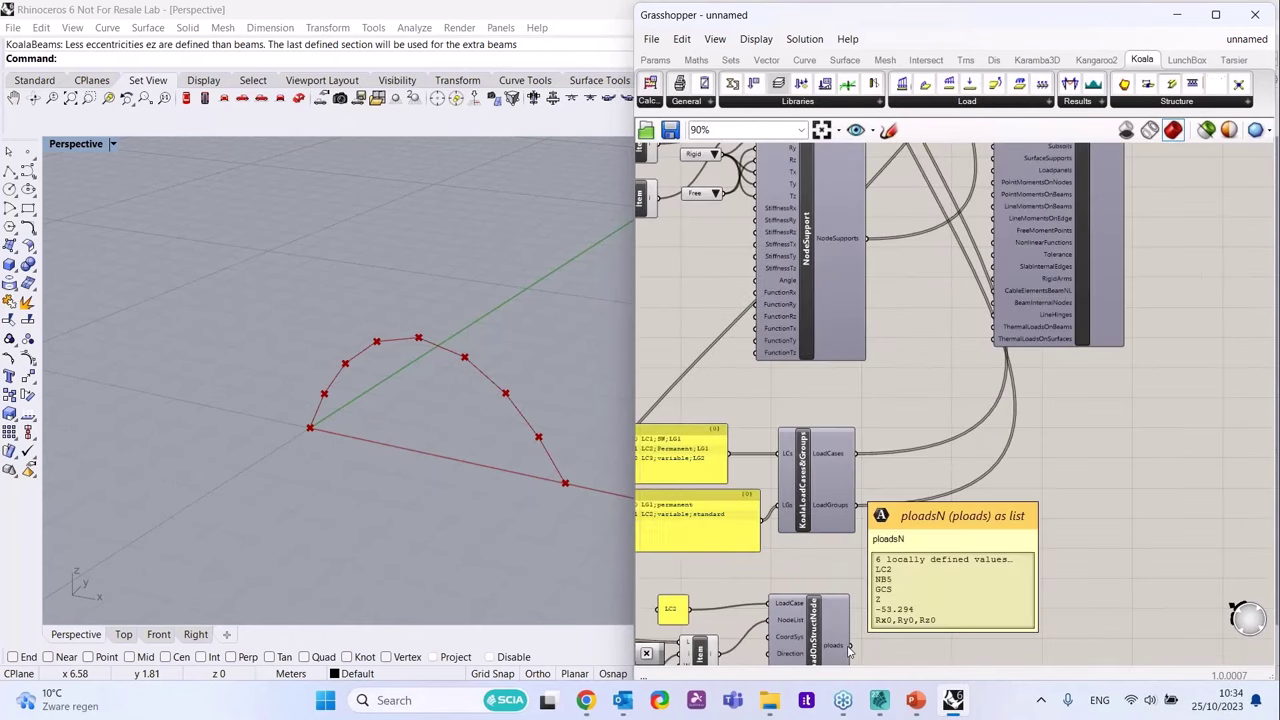
scroll(979, 175, "up", 2)
right_click_drag(979, 175, 663, 251)
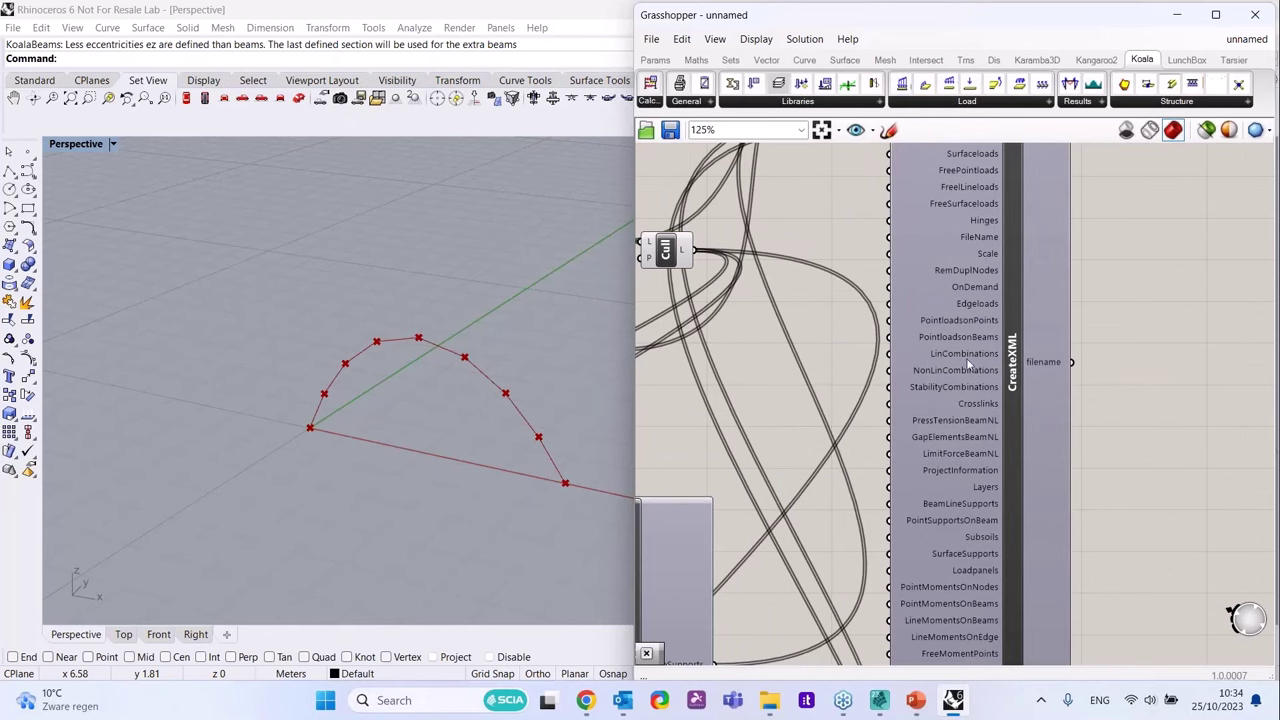
- Connect the ploads output of PointLoadOnStructNode to the PointloadsonPoints input of CreateXML
left_click_drag(888, 330, 938, 444)
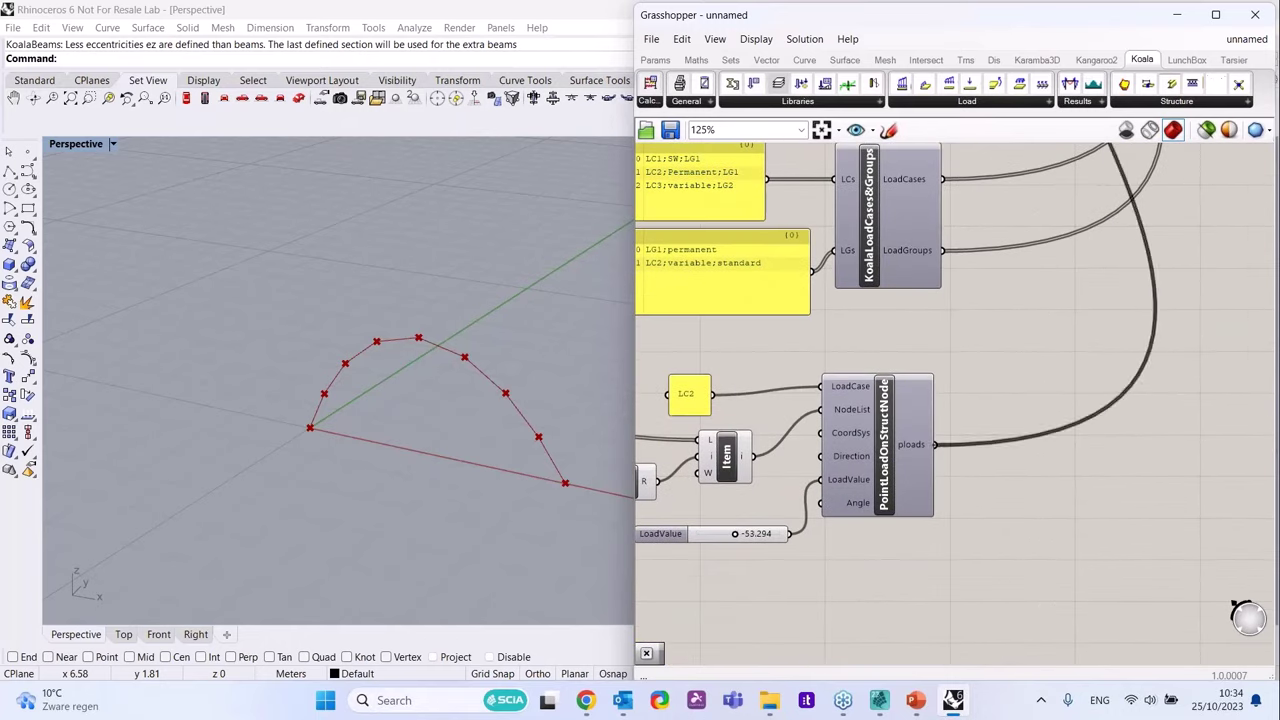
scroll(945, 497, "down", 3)
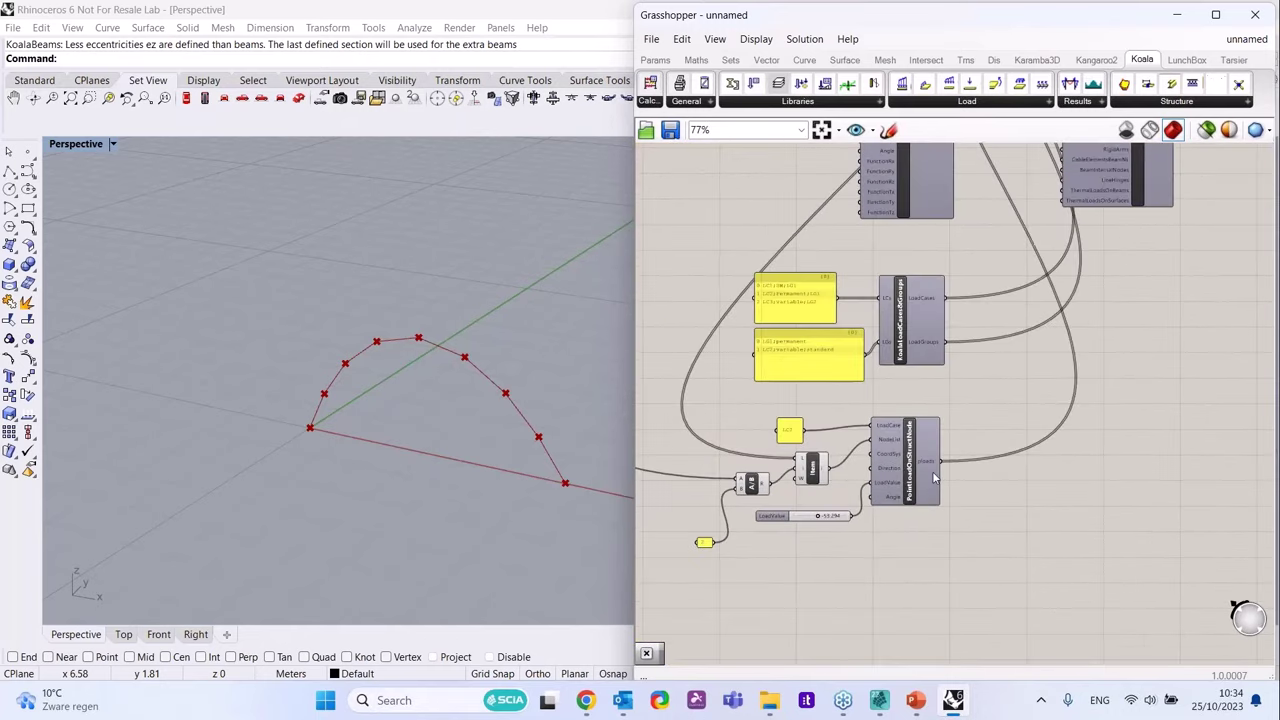
scroll(847, 422, "up", 3)
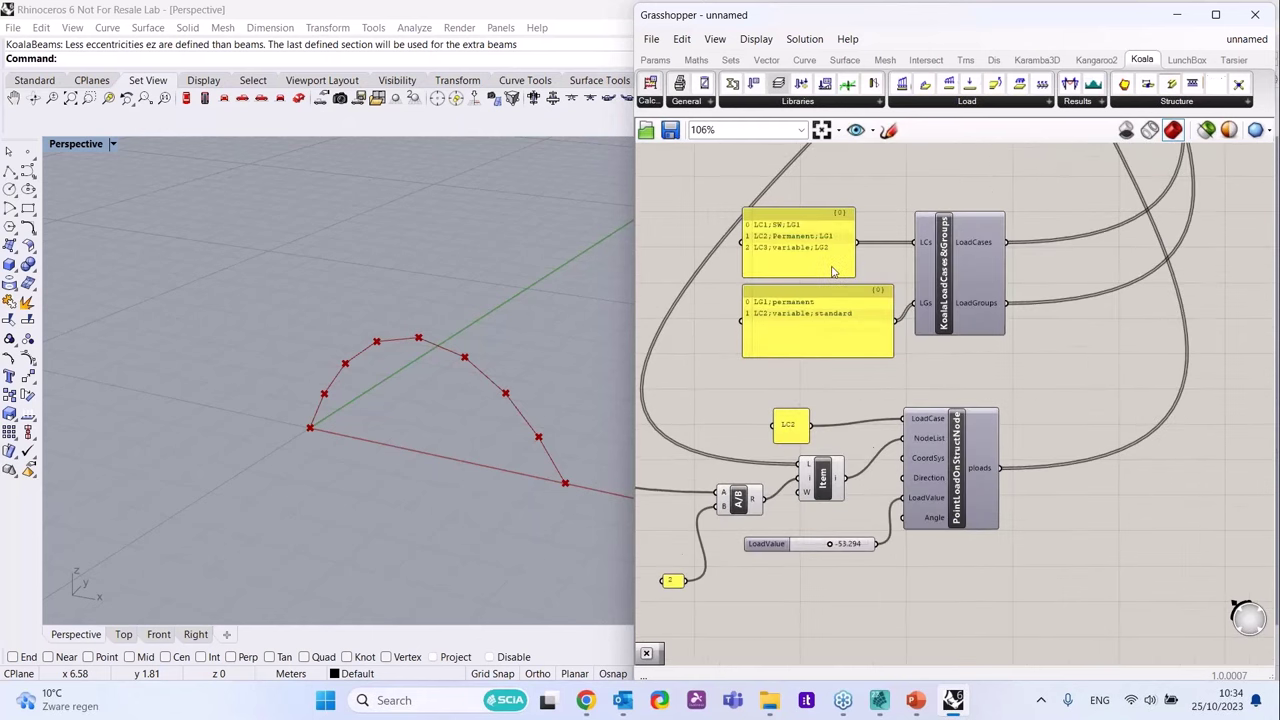
scroll(1128, 531, "down", 3)
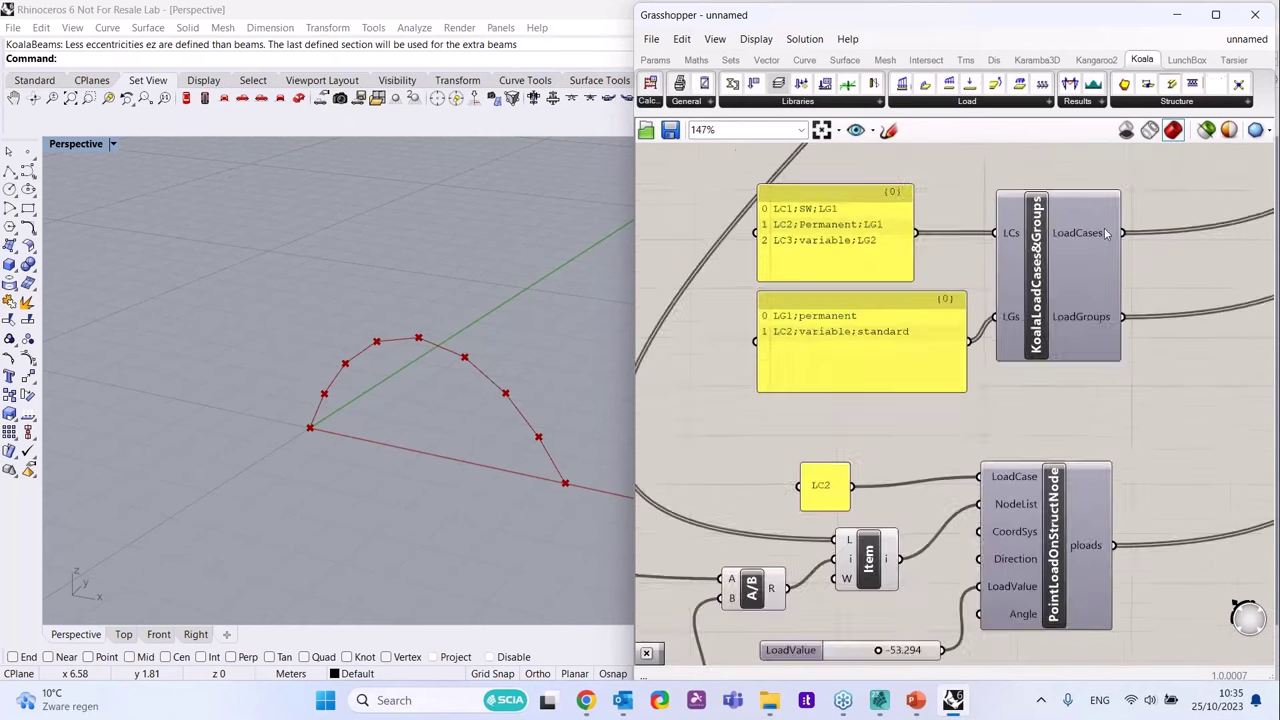
scroll(1150, 510, "up", 2)
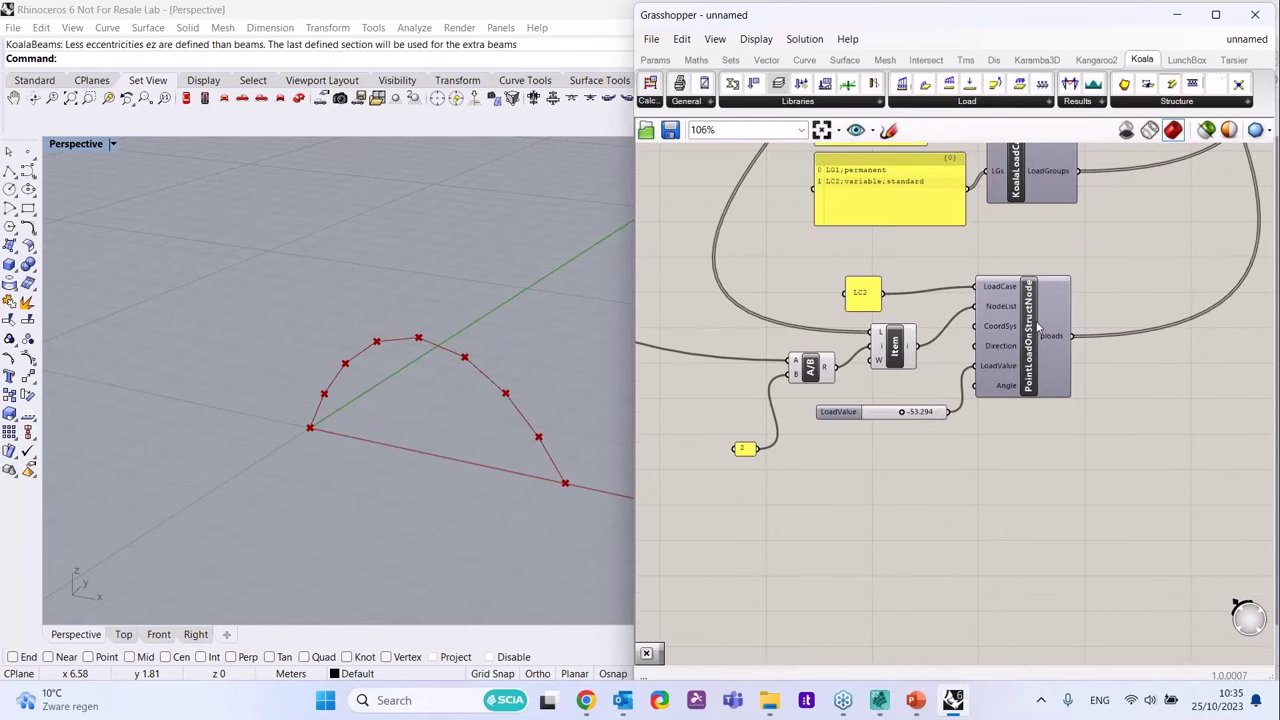
left_click_drag(1040, 328, 1035, 480, "alt")
scroll(1035, 480, "down", 1)
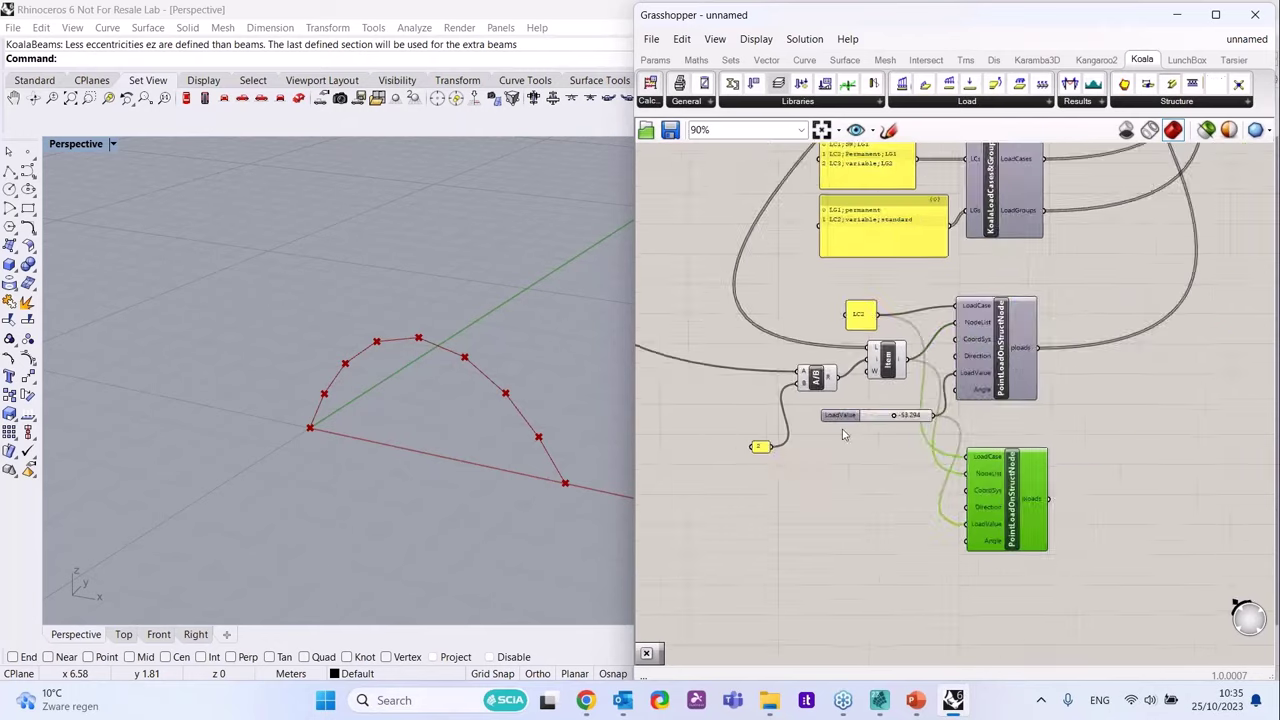
left_click(963, 430)
left_click(965, 460)
key("Delete")
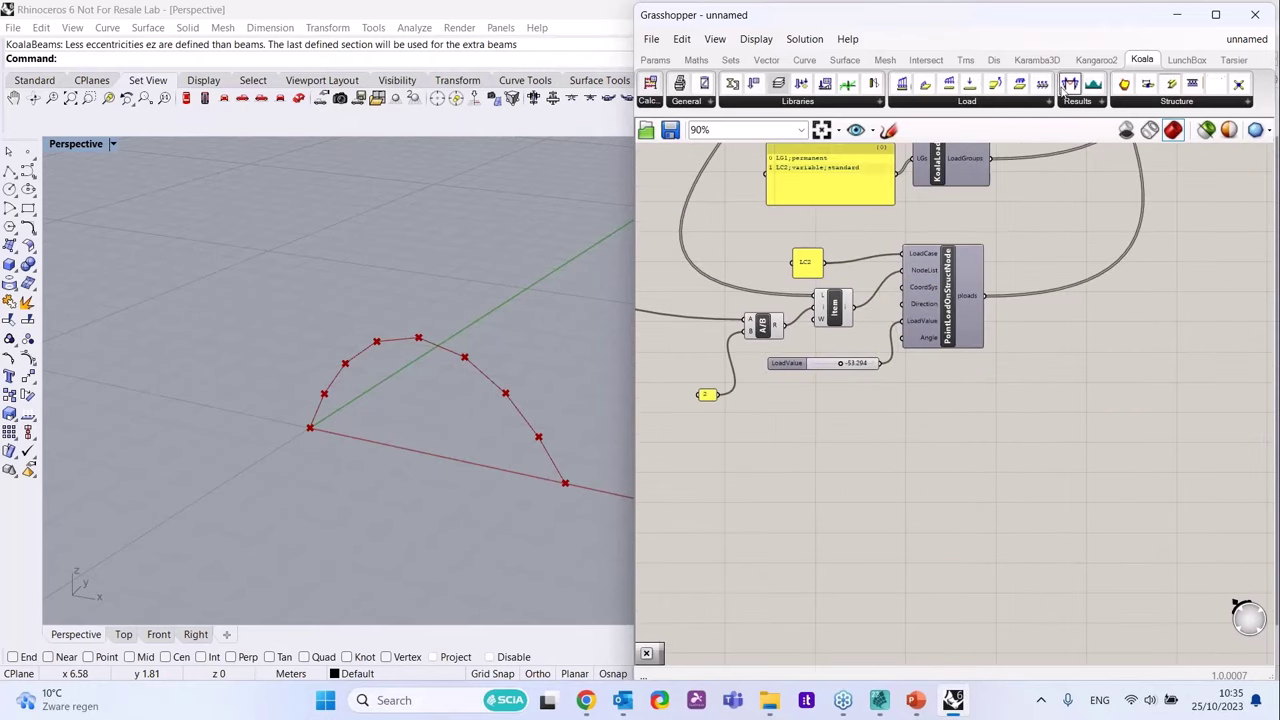
- Add a Koala BeamLoads component to the canvas below the PointLoadOnStructNode component
left_click(976, 102)
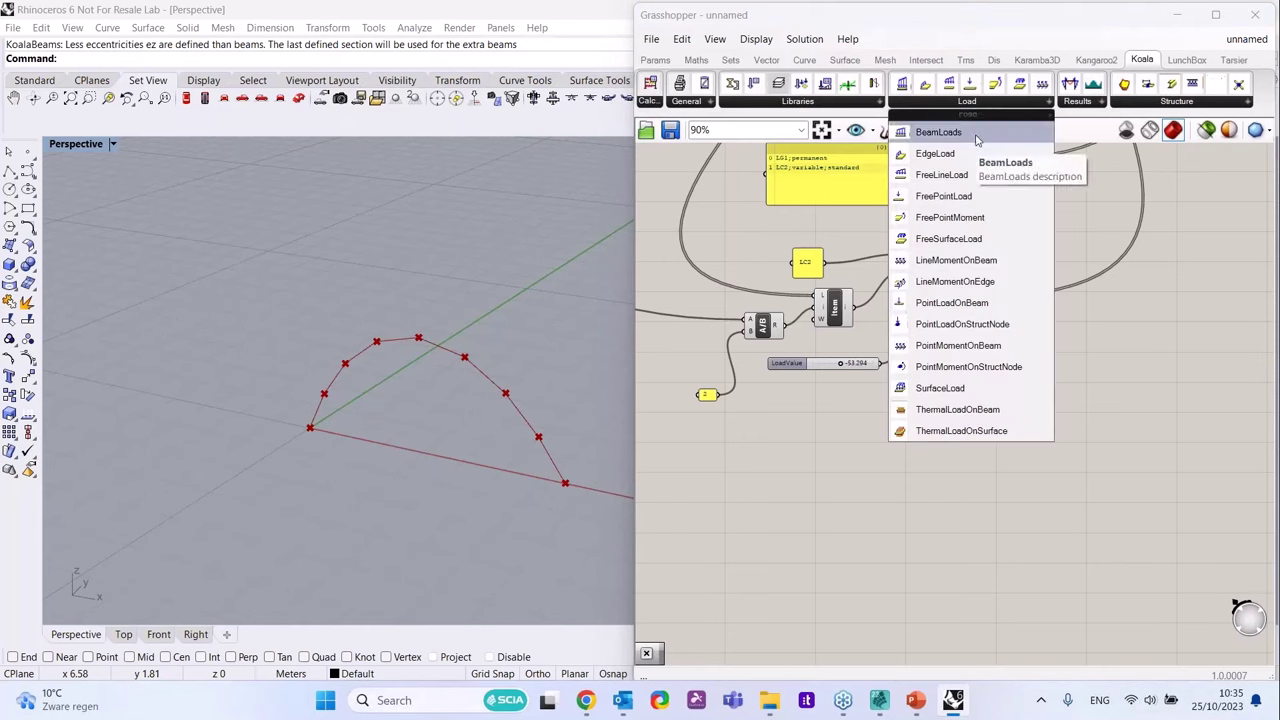
left_click_drag(976, 140, 953, 447)
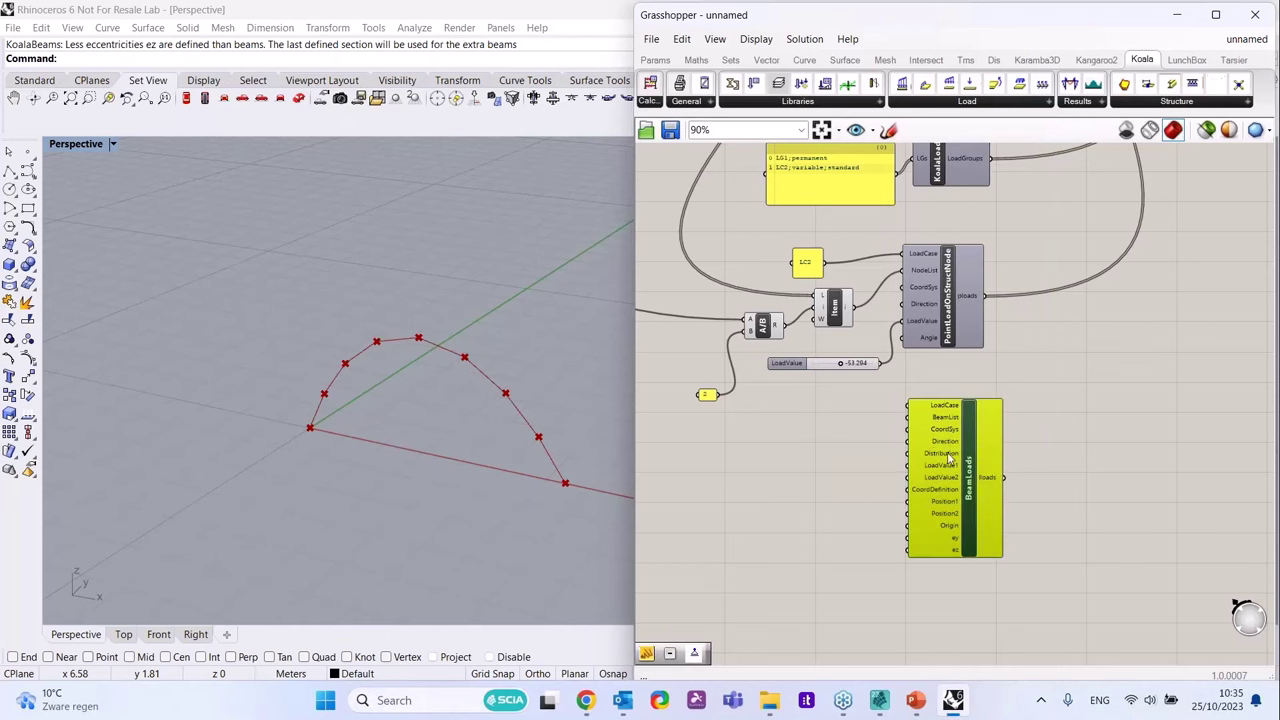
scroll(945, 430, "up", 3)
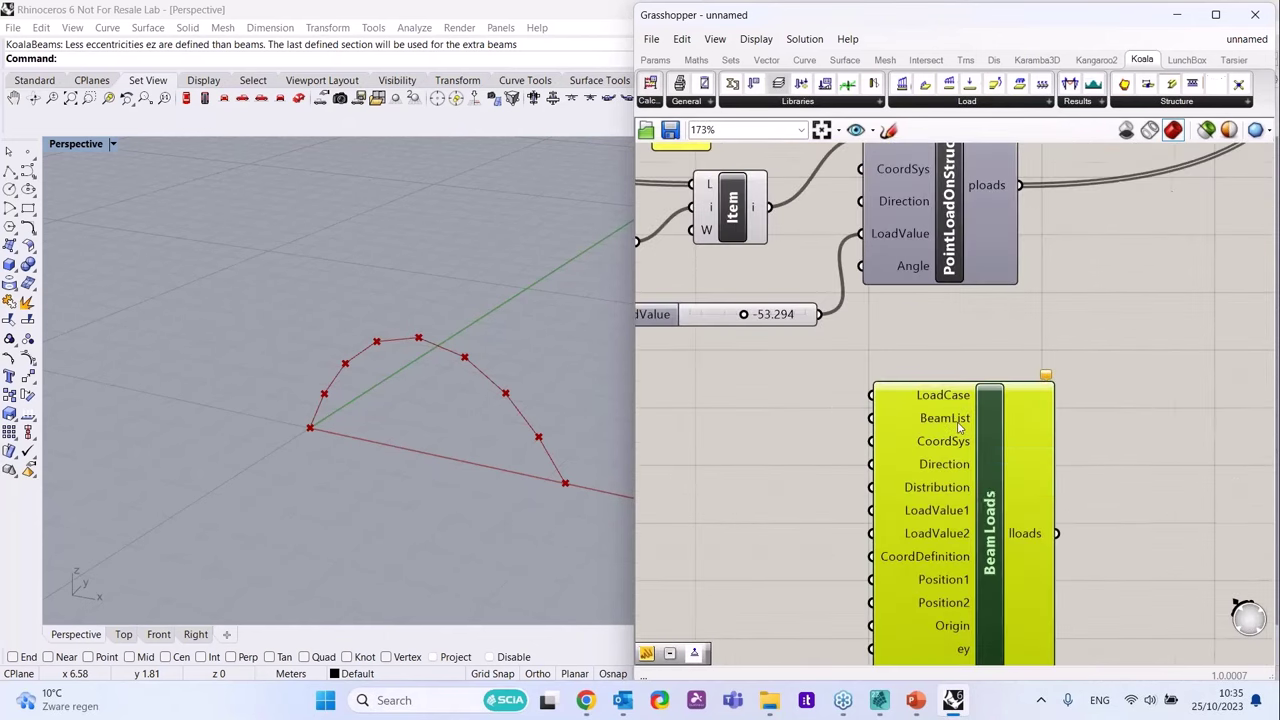
scroll(988, 512, "down", 1)
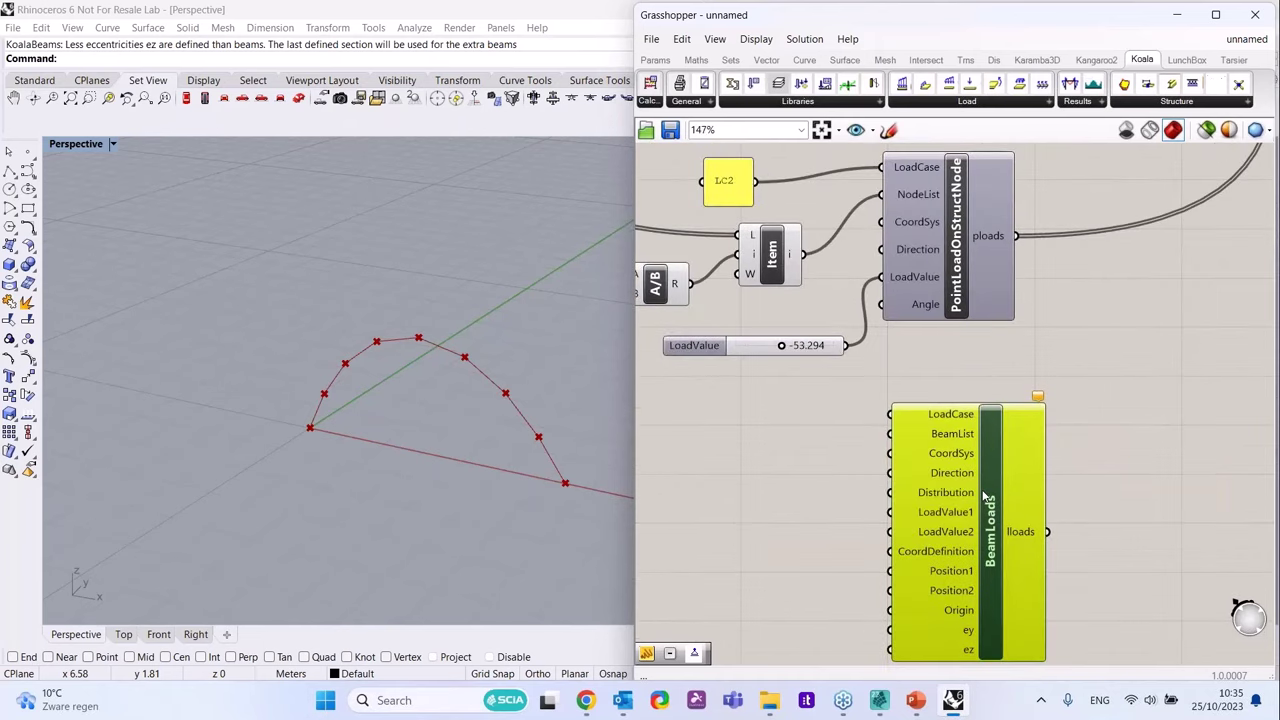
mouse_move(965, 437)
- Duplicate the Cull component beside the Beams component and feed it from the Beams output
scroll(978, 551, "down", 5)
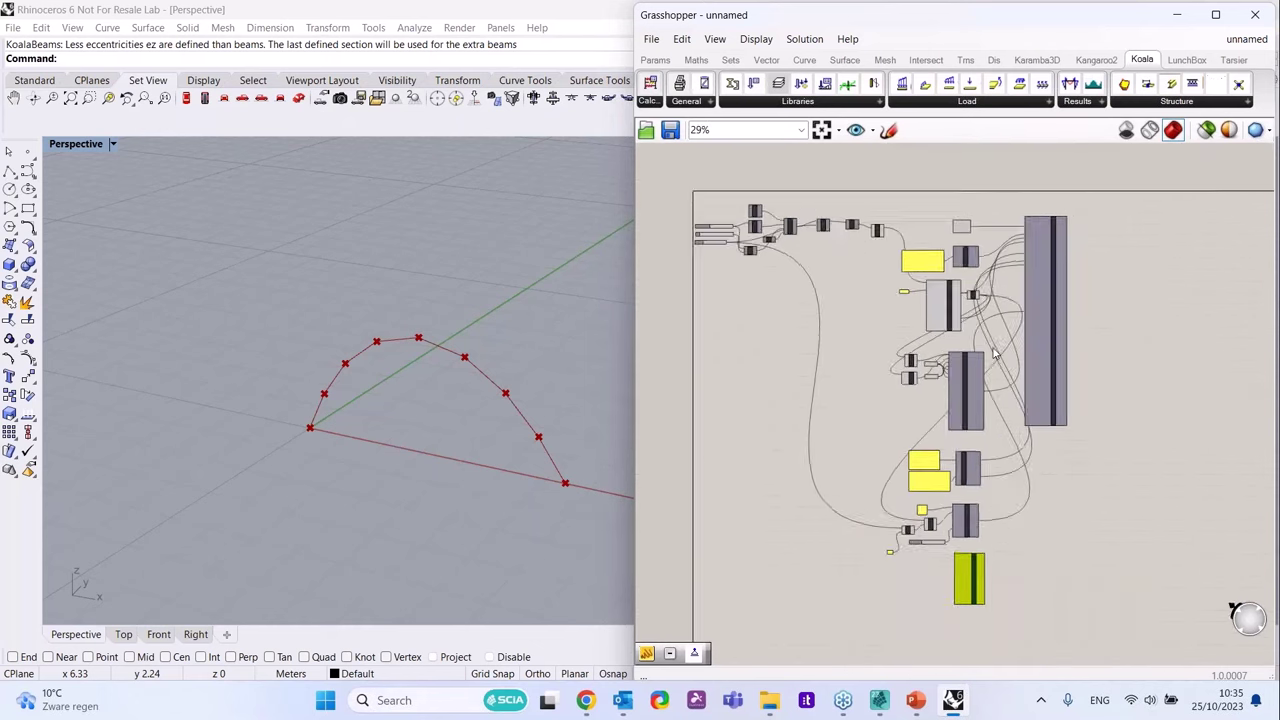
scroll(985, 348, "up", 3)
scroll(926, 338, "up", 2)
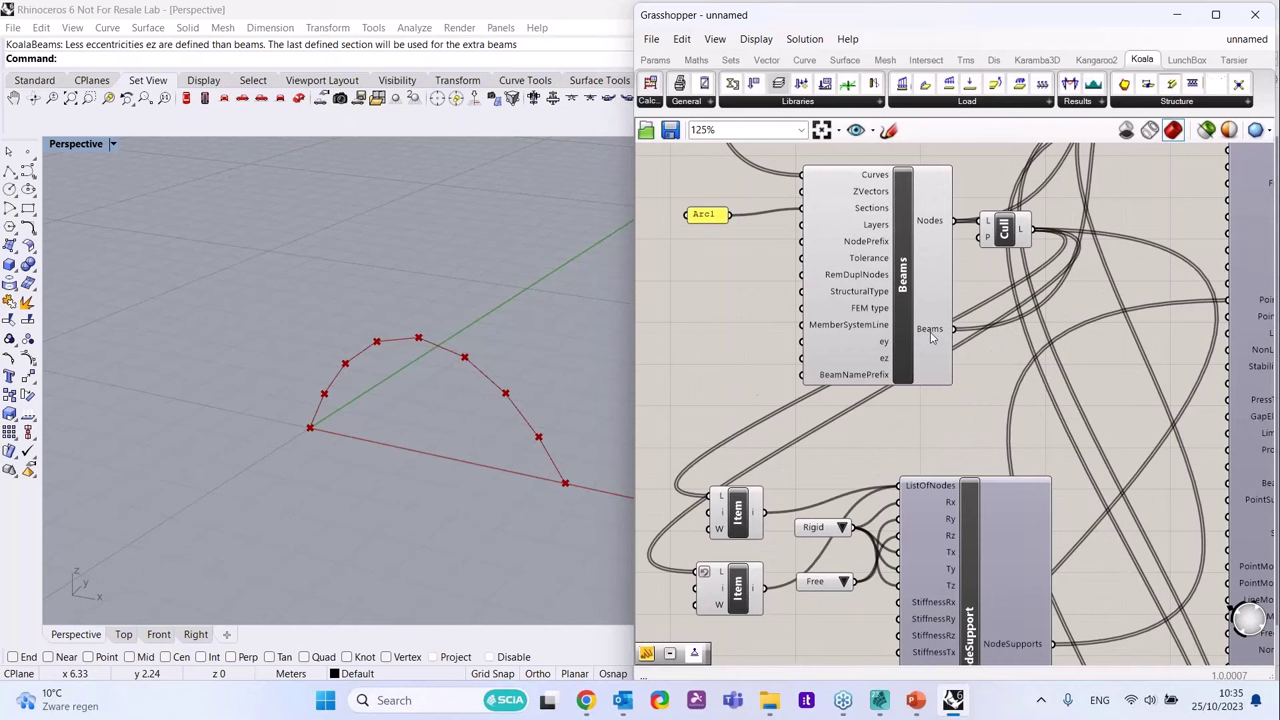
left_click(1019, 236)
left_click_drag(1019, 237, 1049, 344, "alt")
- Inspect the Beams output in a temporary enlarged panel, and delete that panel and the duplicated Cull component
left_click(961, 413)
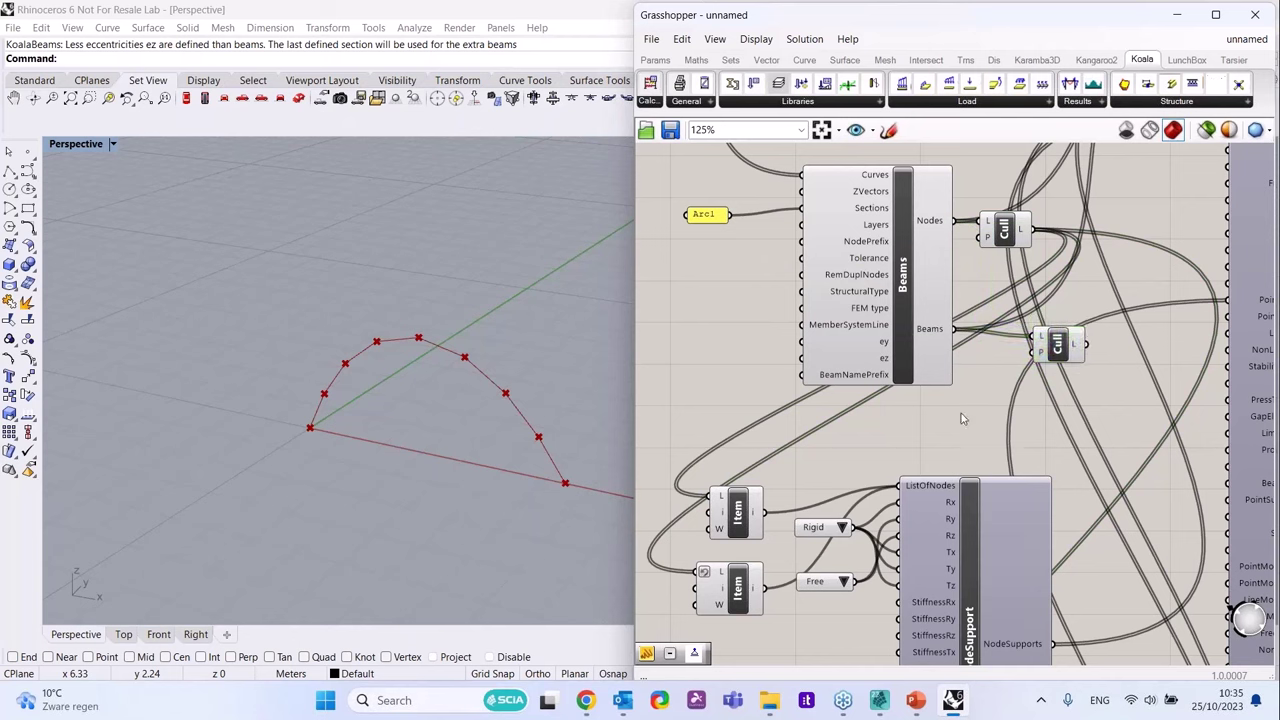
double_click(961, 413)
type("//")
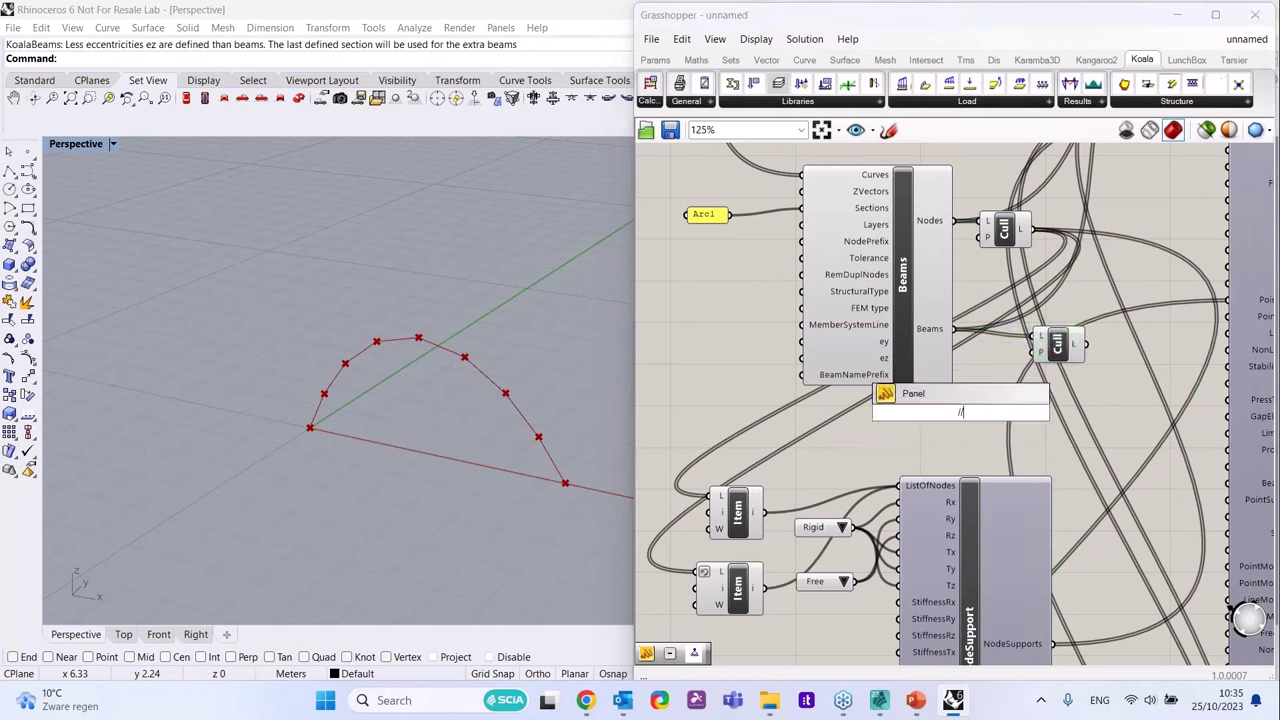
left_click(960, 396)
left_click_drag(957, 336, 985, 422)
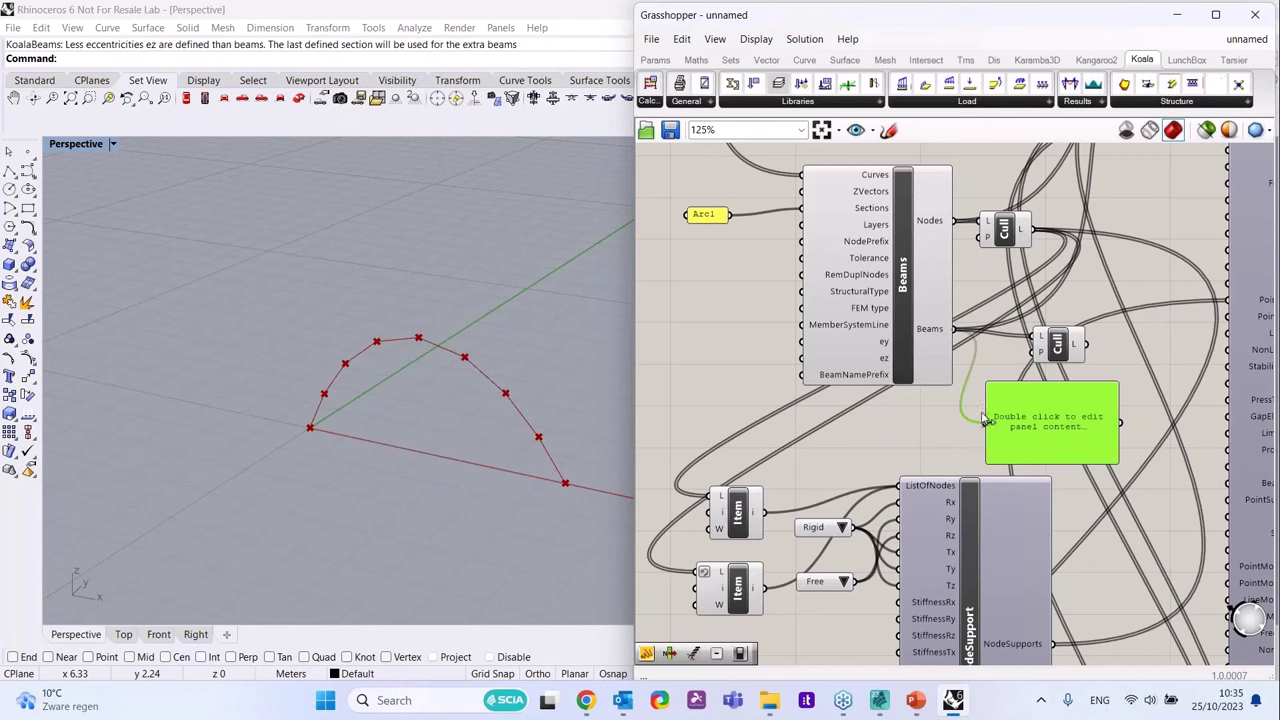
right_click_drag(923, 378, 867, 357)
scroll(1180, 475, "up", 1)
left_click_drag(975, 437, 975, 638)
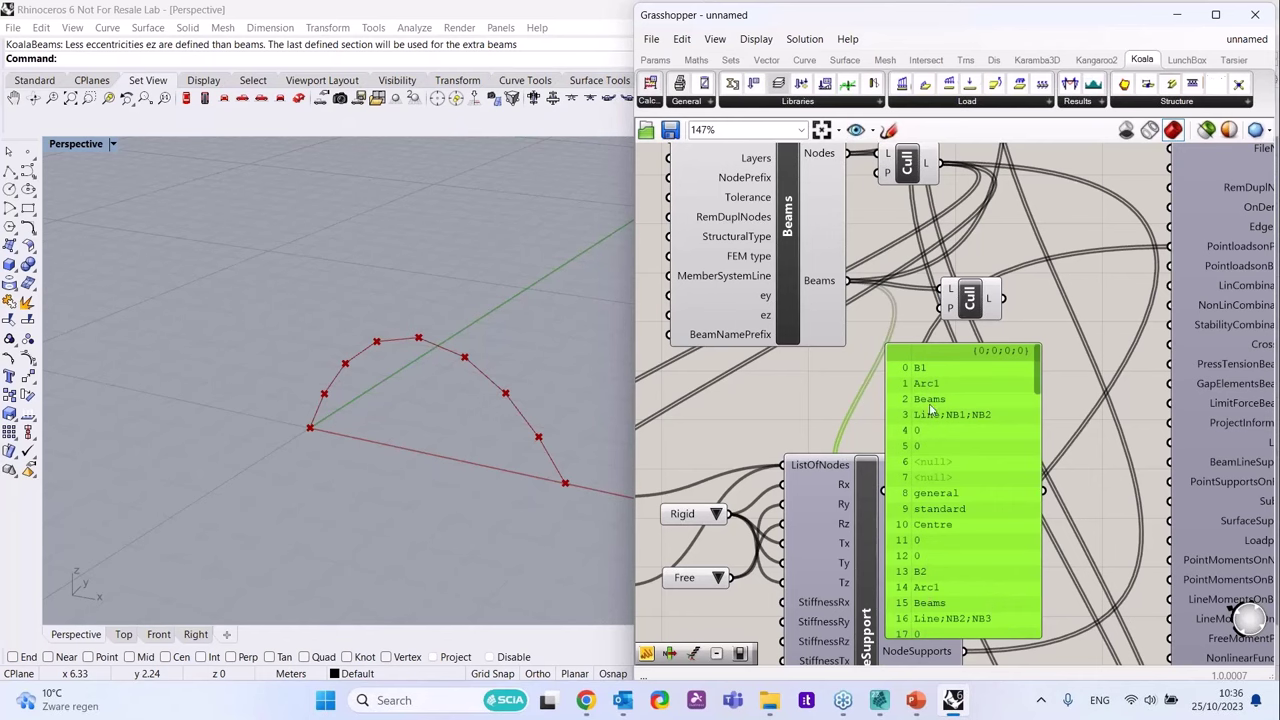
key("Delete")
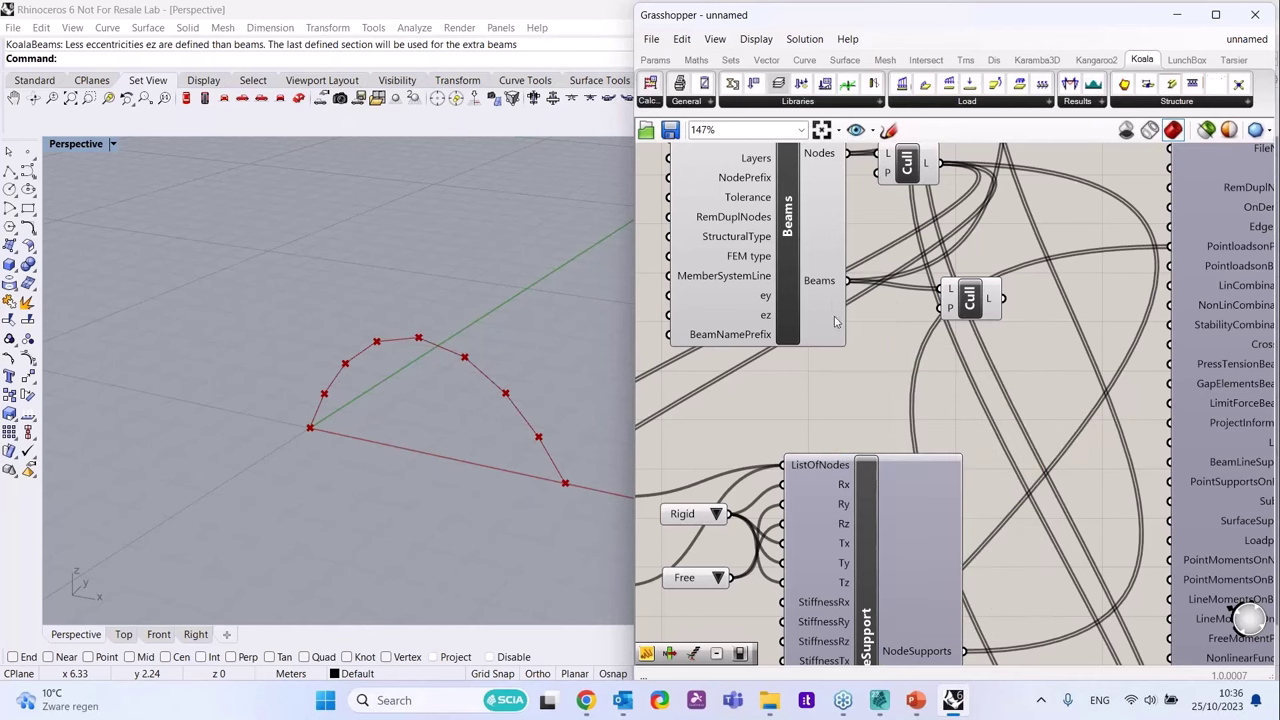
scroll(985, 200, "down", 3)
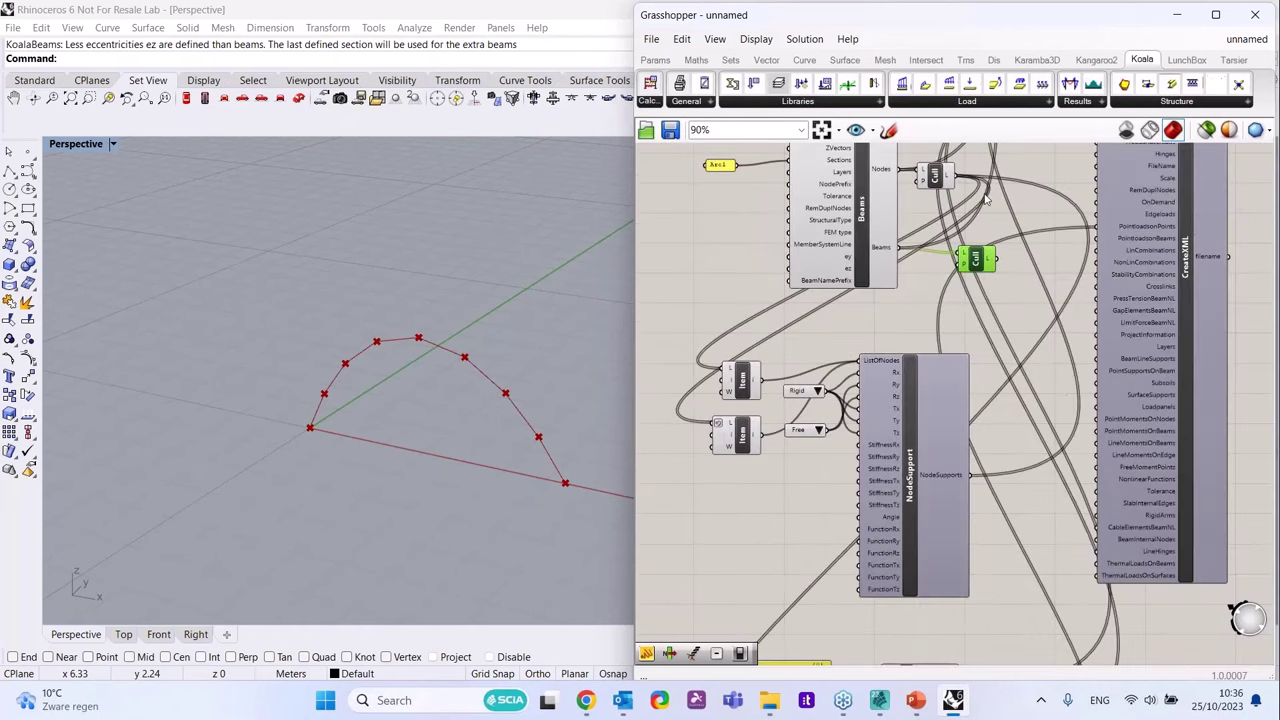
scroll(922, 220, "down", 3)
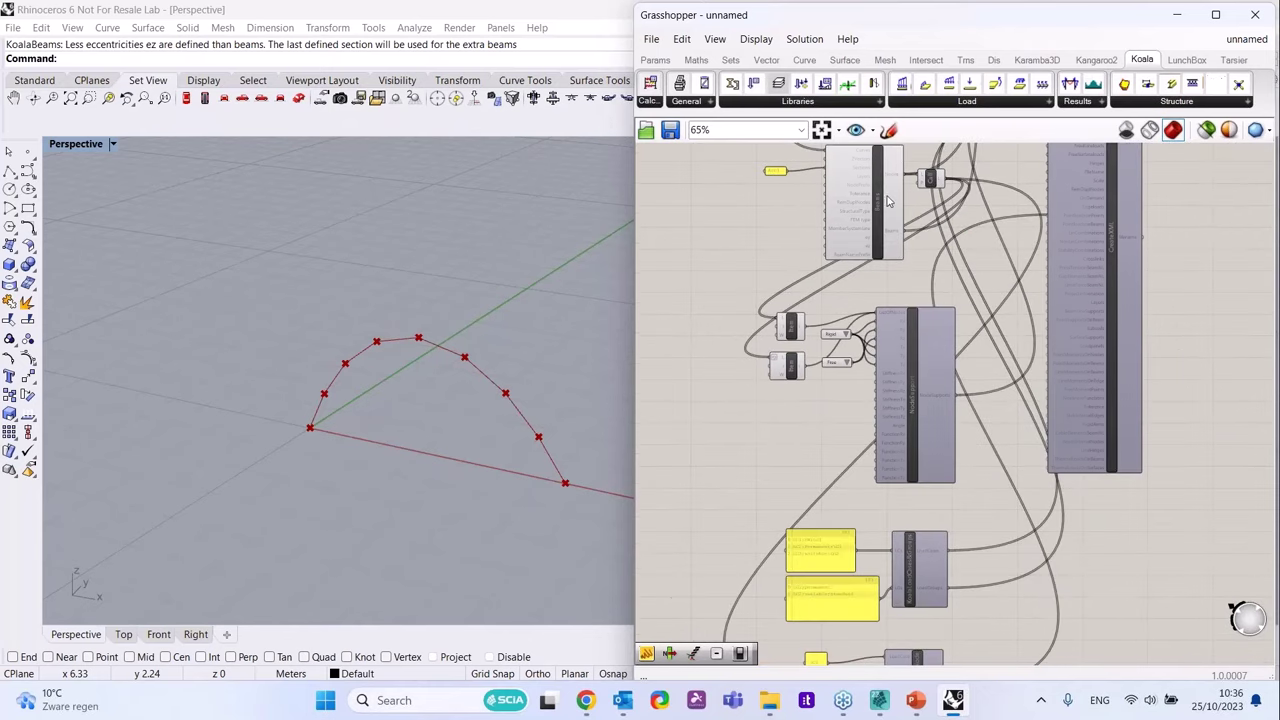
- Connect the Beams output of the Beams component to the BeamList input of BeamLoads
left_click_drag(905, 218, 864, 590)
scroll(863, 578, "up", 4)
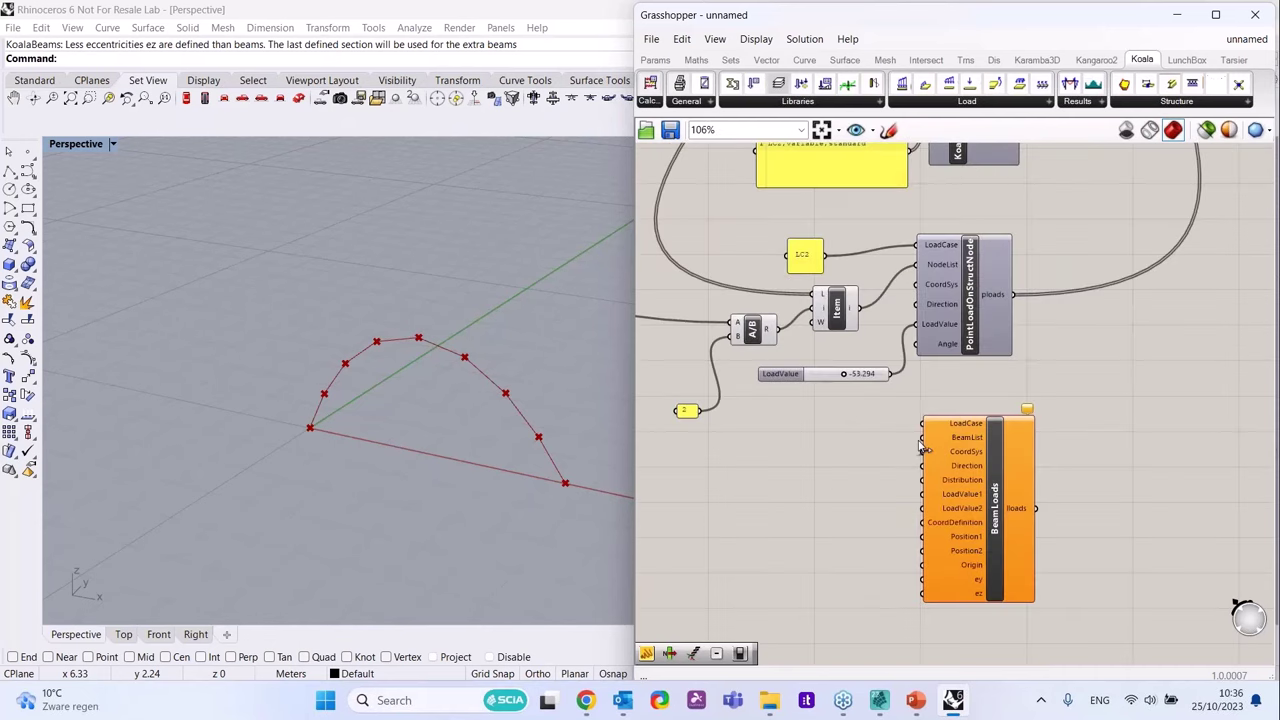
left_click_drag(920, 445, 946, 362)
scroll(929, 317, "down", 5)
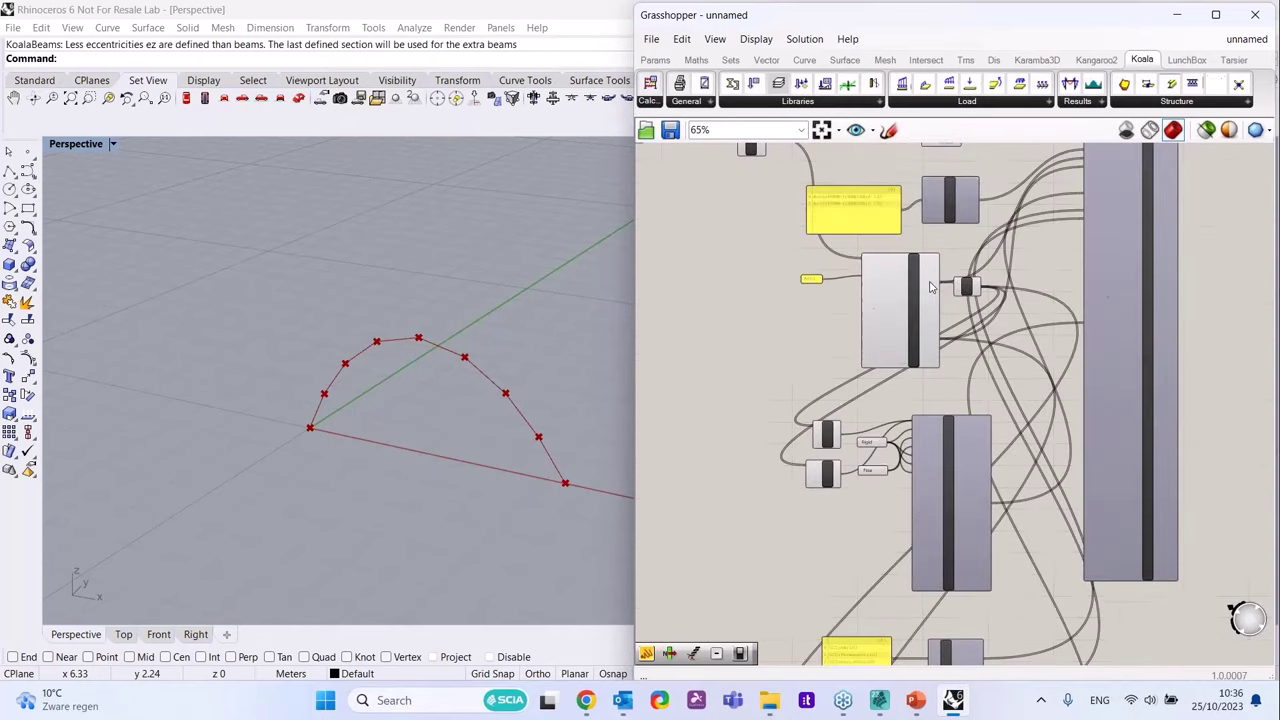
scroll(901, 245, "up", 1)
scroll(901, 245, "down", 1)
scroll(905, 470, "up", 5)
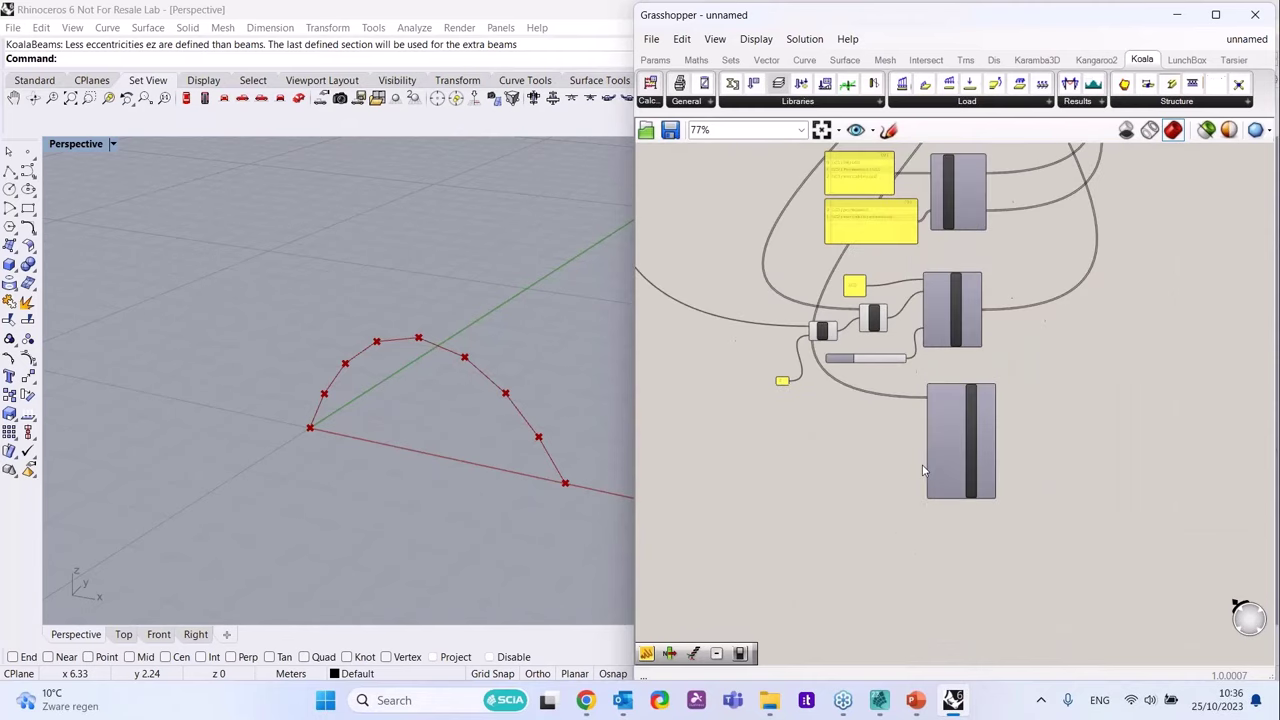
- Duplicate the LoadValue slider beside BeamLoads and connect it to both the LoadValue1 and LoadValue2 inputs
left_click(979, 511)
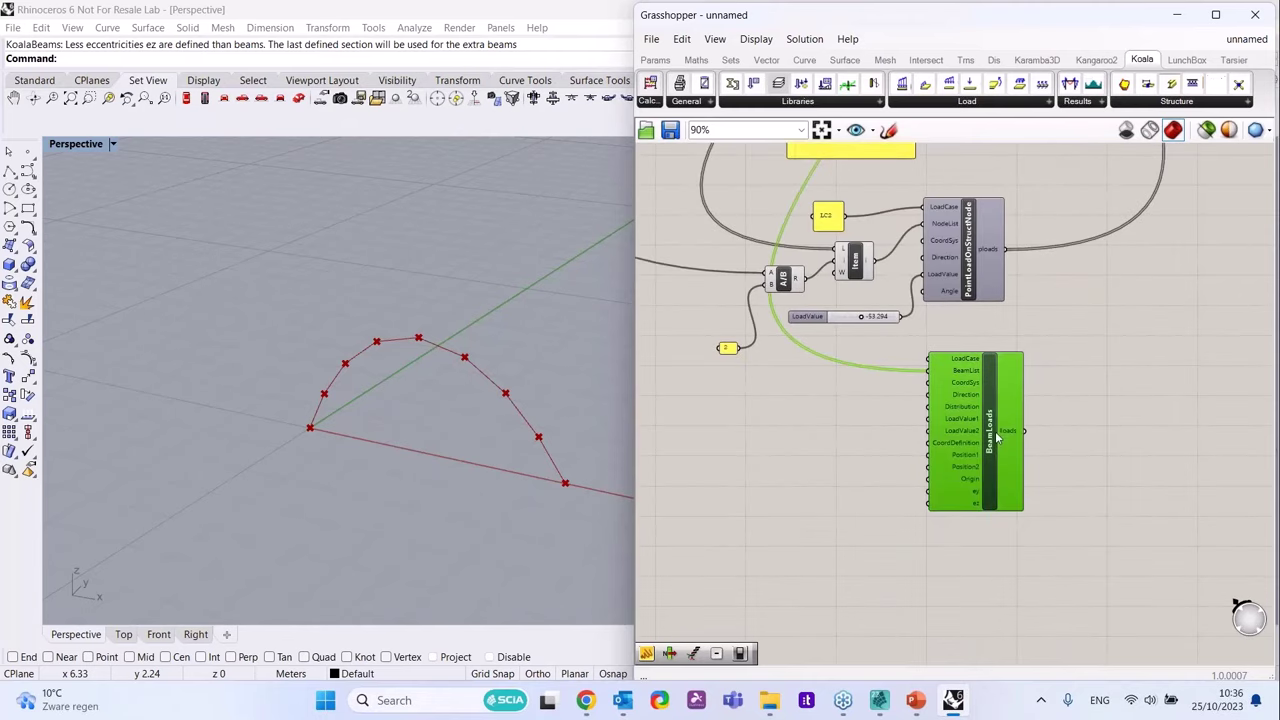
scroll(990, 438, "up", 3)
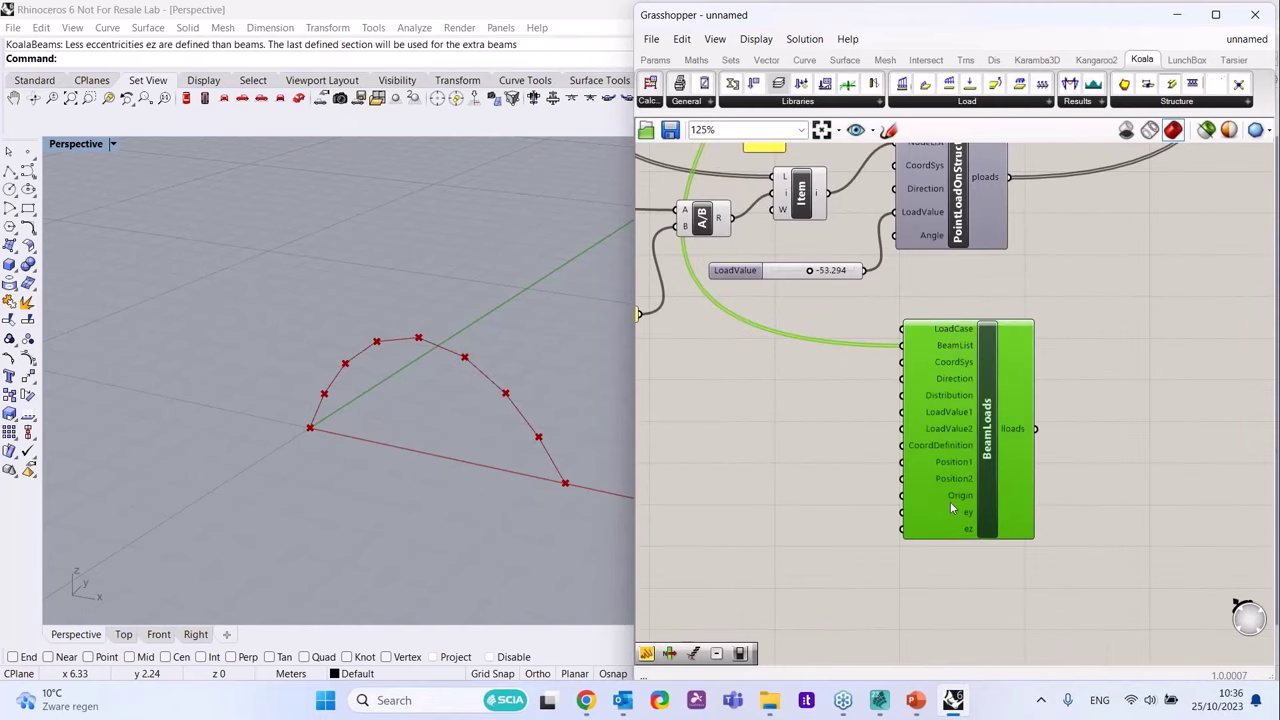
mouse_move(956, 515)
left_click(828, 470)
left_click_drag(832, 268, 825, 484)
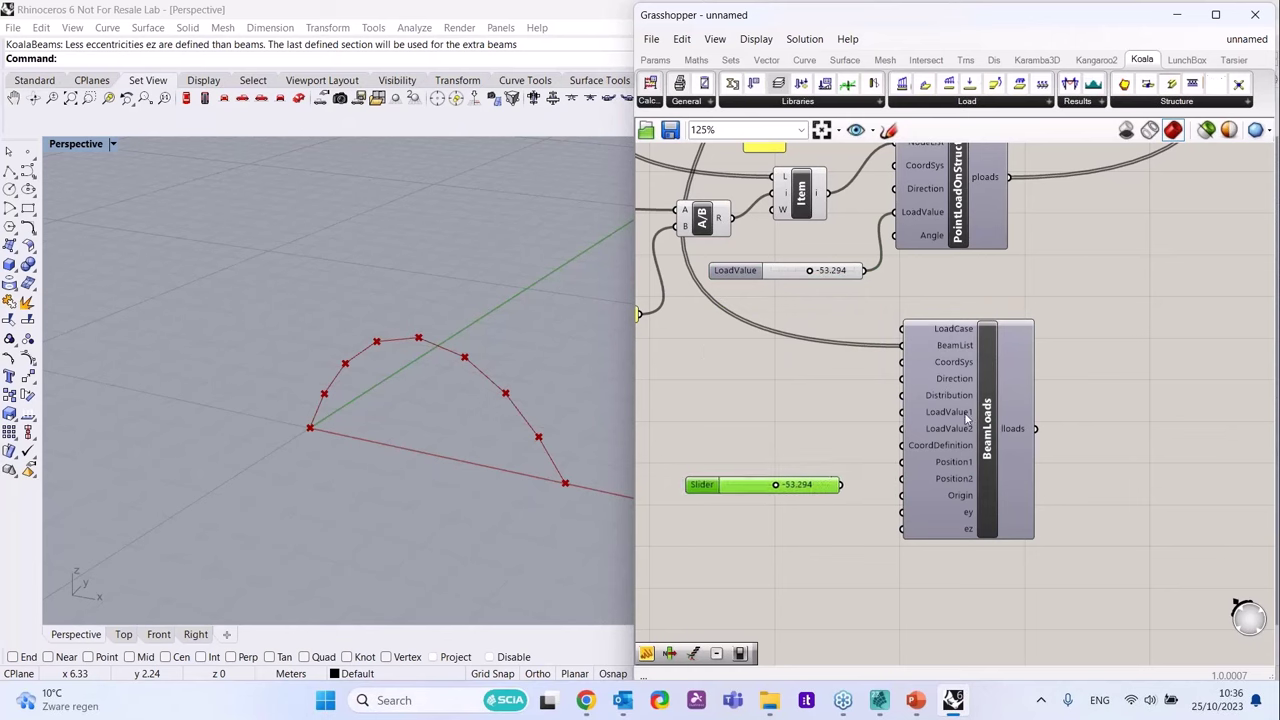
left_click_drag(841, 484, 902, 414)
left_click_drag(845, 484, 897, 438)
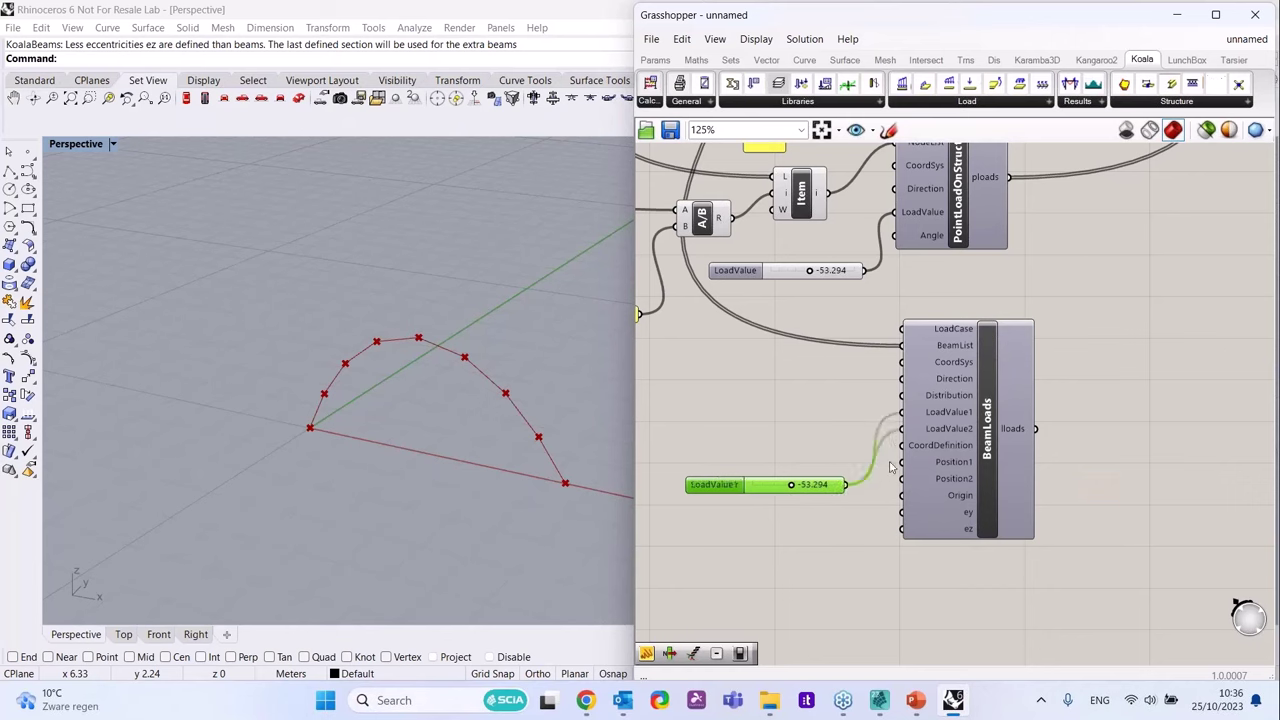
left_click_drag(820, 484, 815, 424)
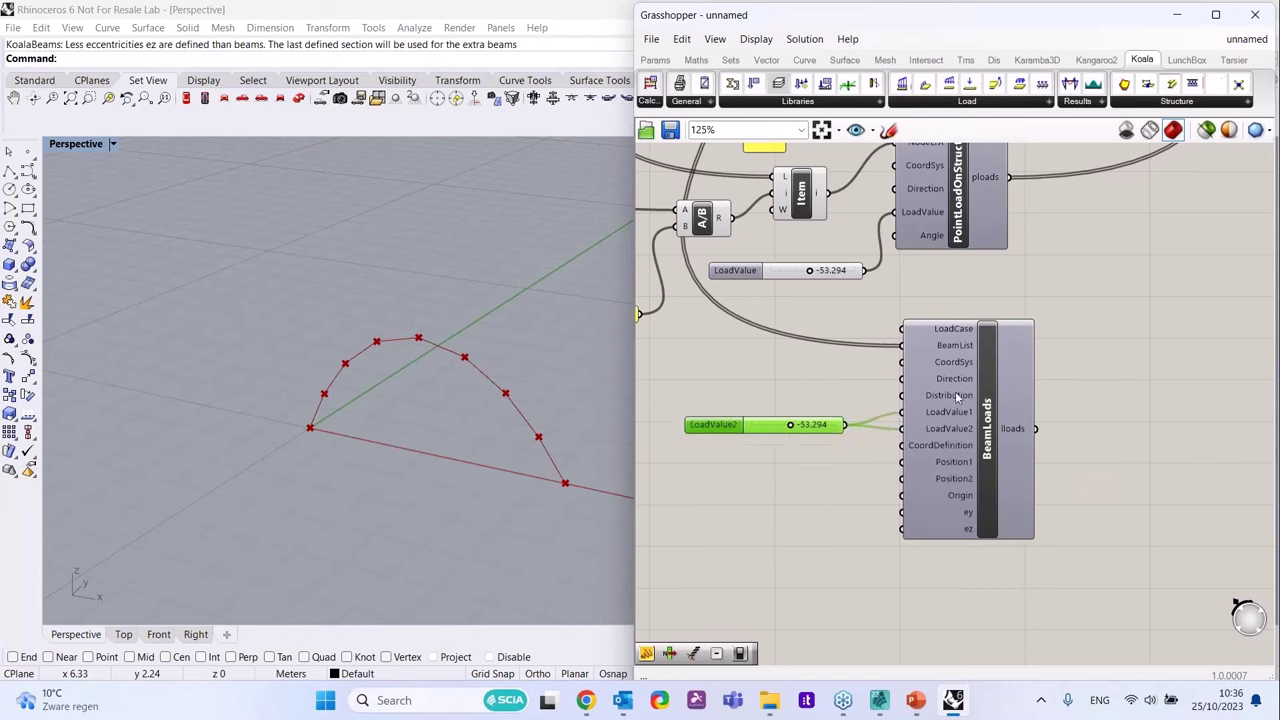
- Check the Distribution options of BeamLoads, keeping Uniform, and set the connected load slider to -10.094
right_click(957, 397)
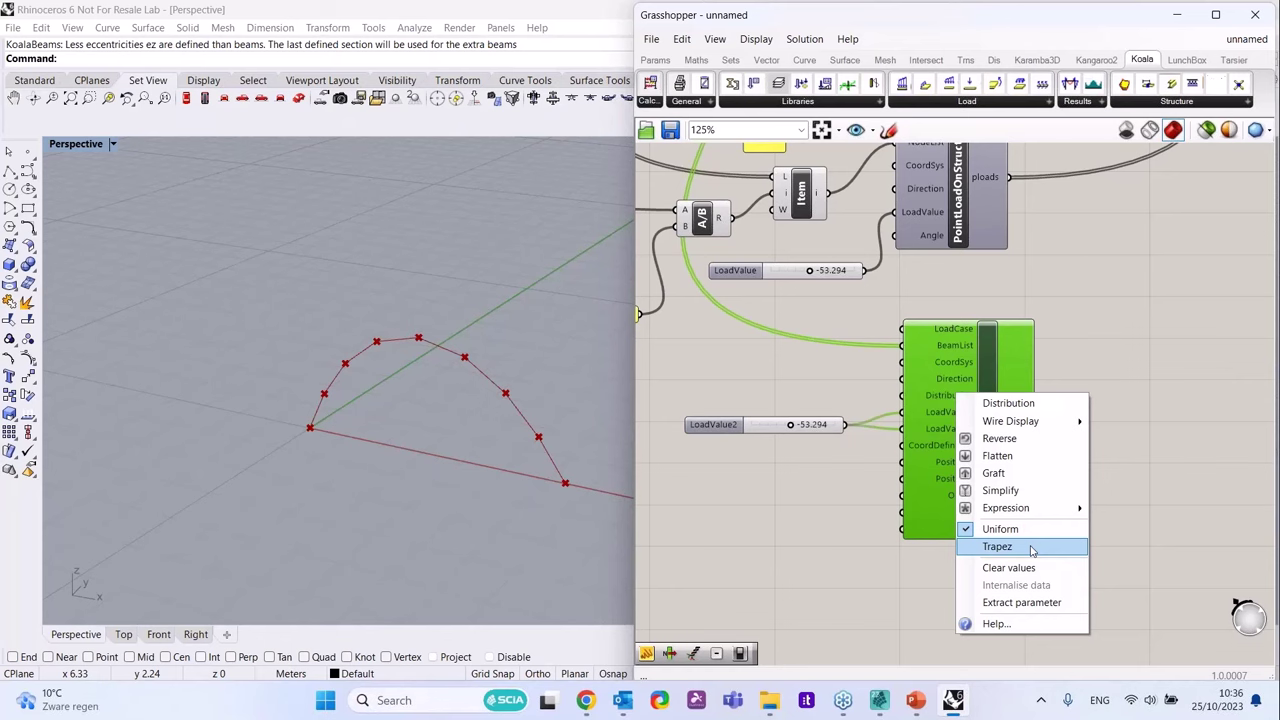
left_click(846, 481)
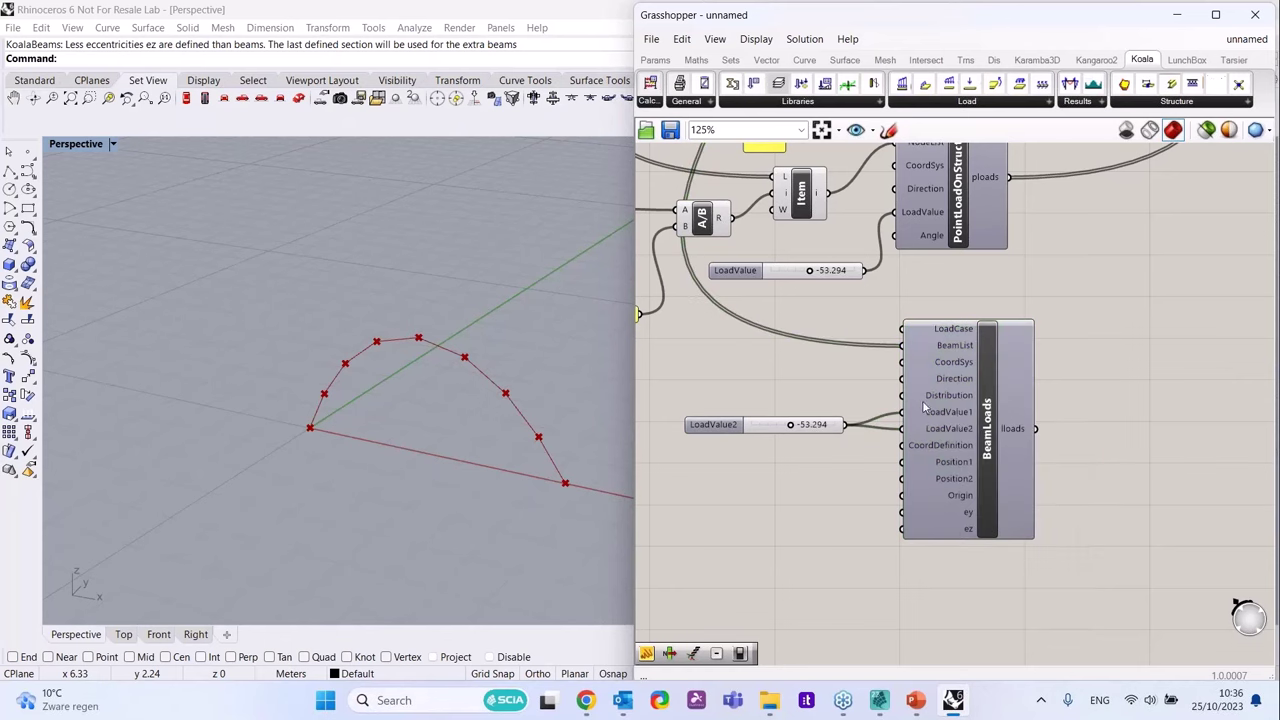
right_click(935, 400)
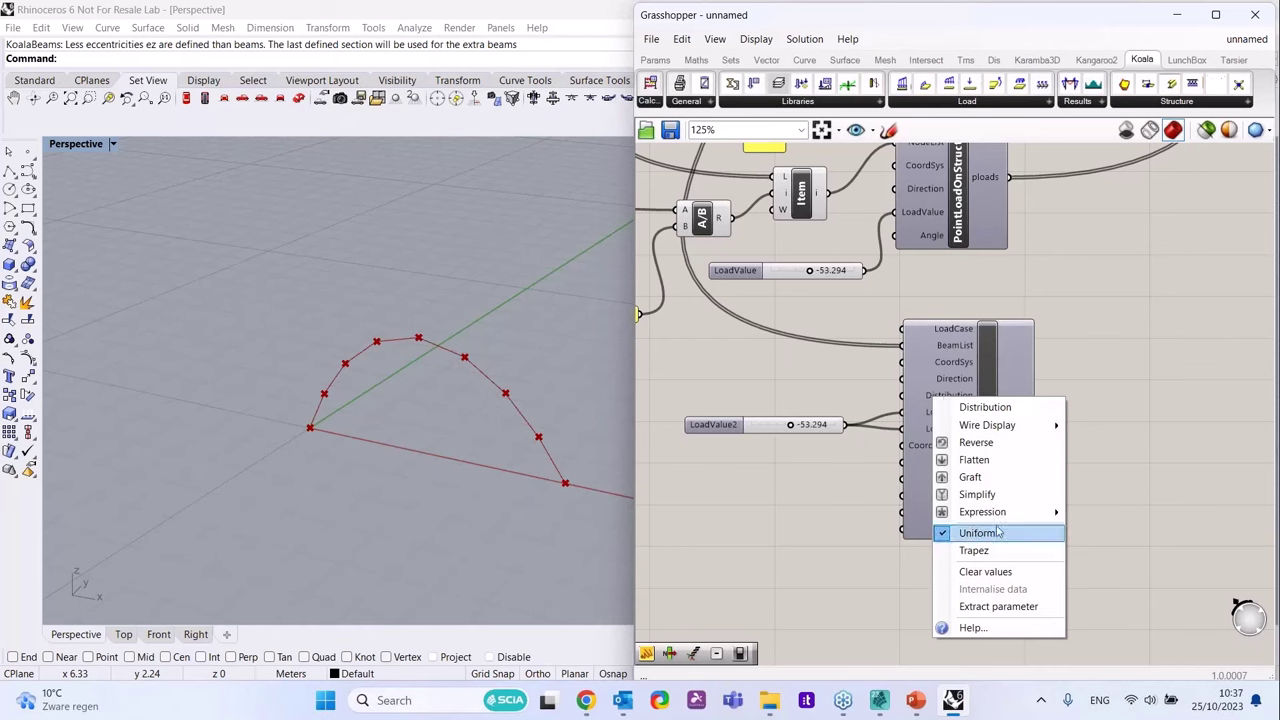
left_click(869, 491)
left_click_drag(798, 430, 829, 462)
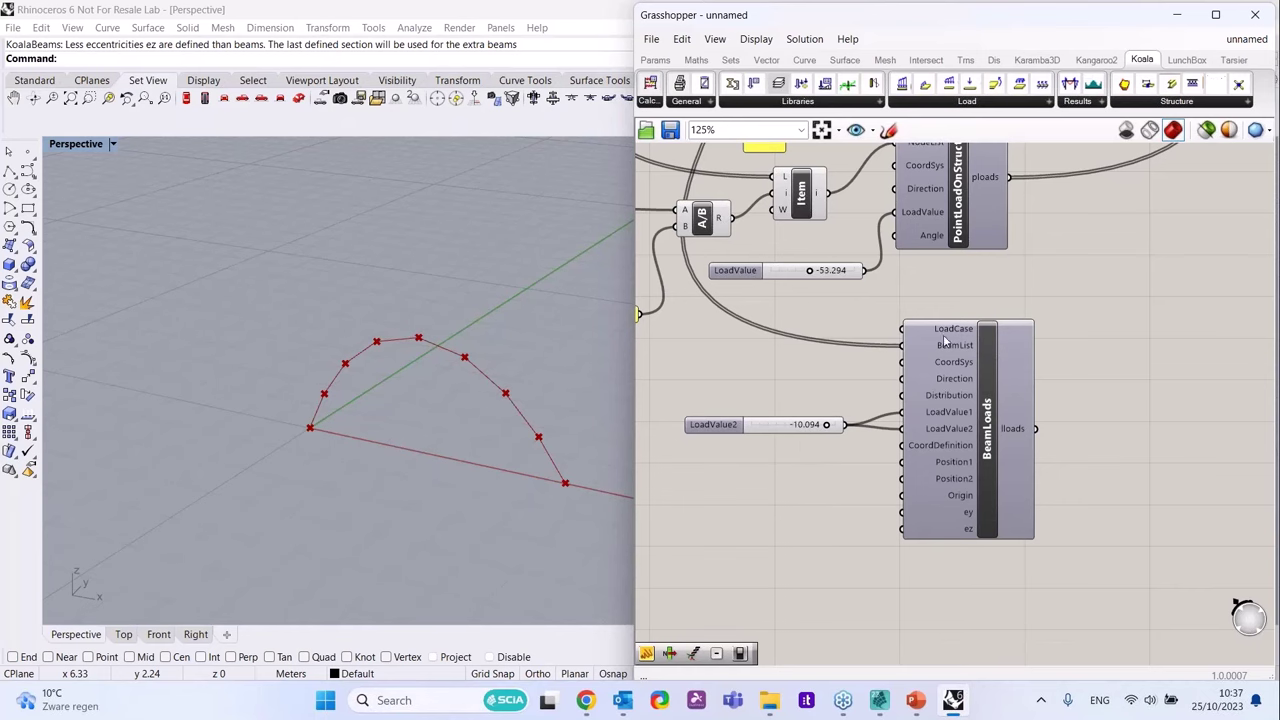
- Duplicate the LC2 load case panel beside BeamLoads, change its text to LC3, and connect it to the LoadCase input of BeamLoads
scroll(993, 611, "down", 1)
left_click(800, 212)
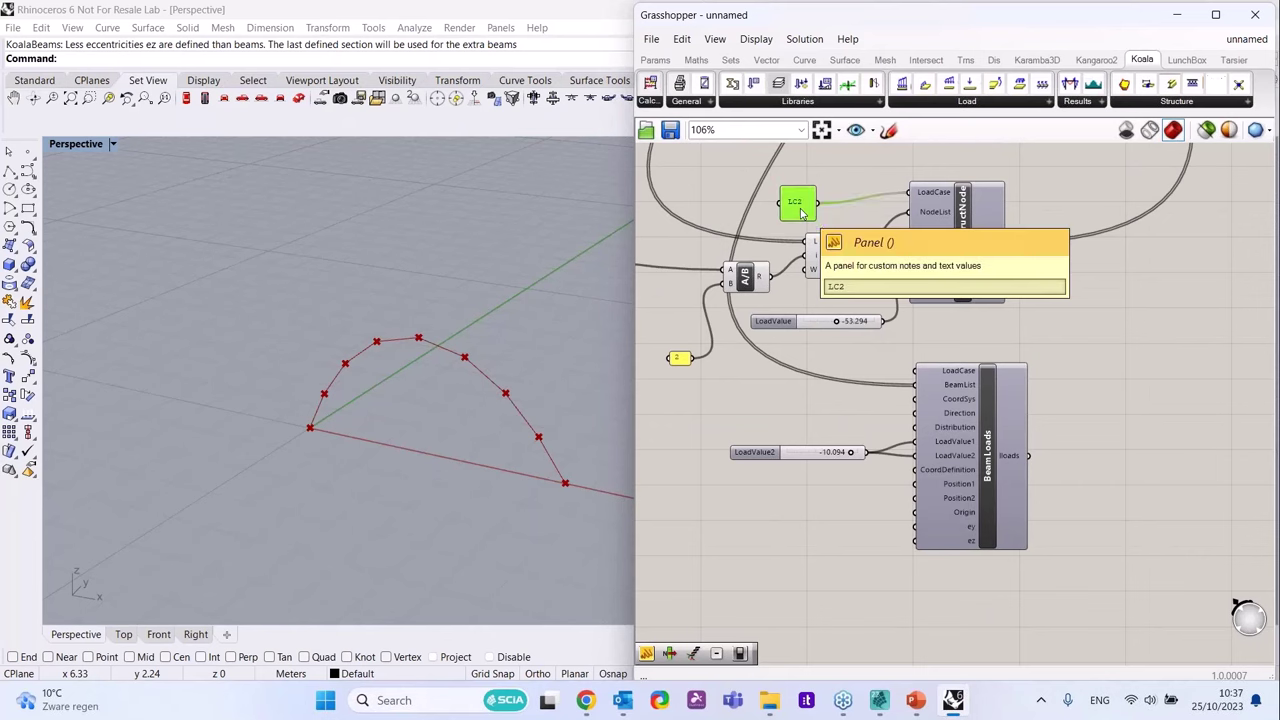
key("ctrl+c")
key("ctrl+v")
scroll(857, 392, "up", 2)
scroll(857, 392, "up", 1)
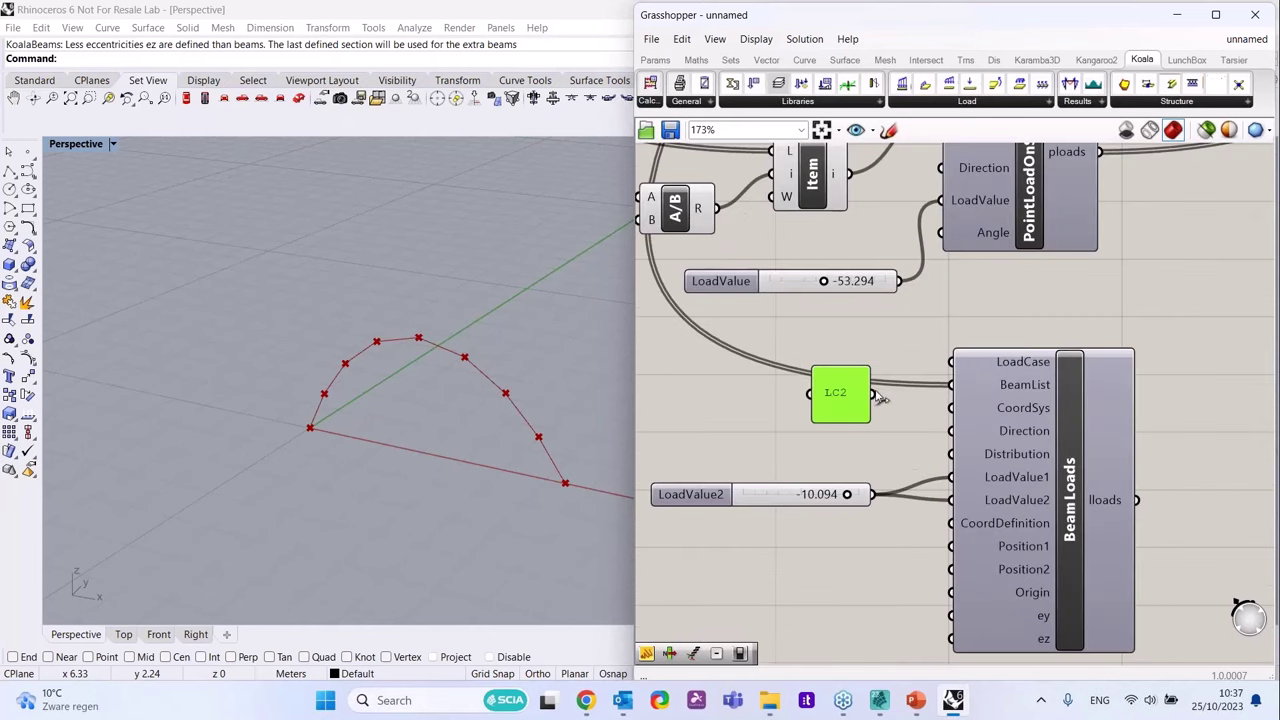
double_click(852, 402)
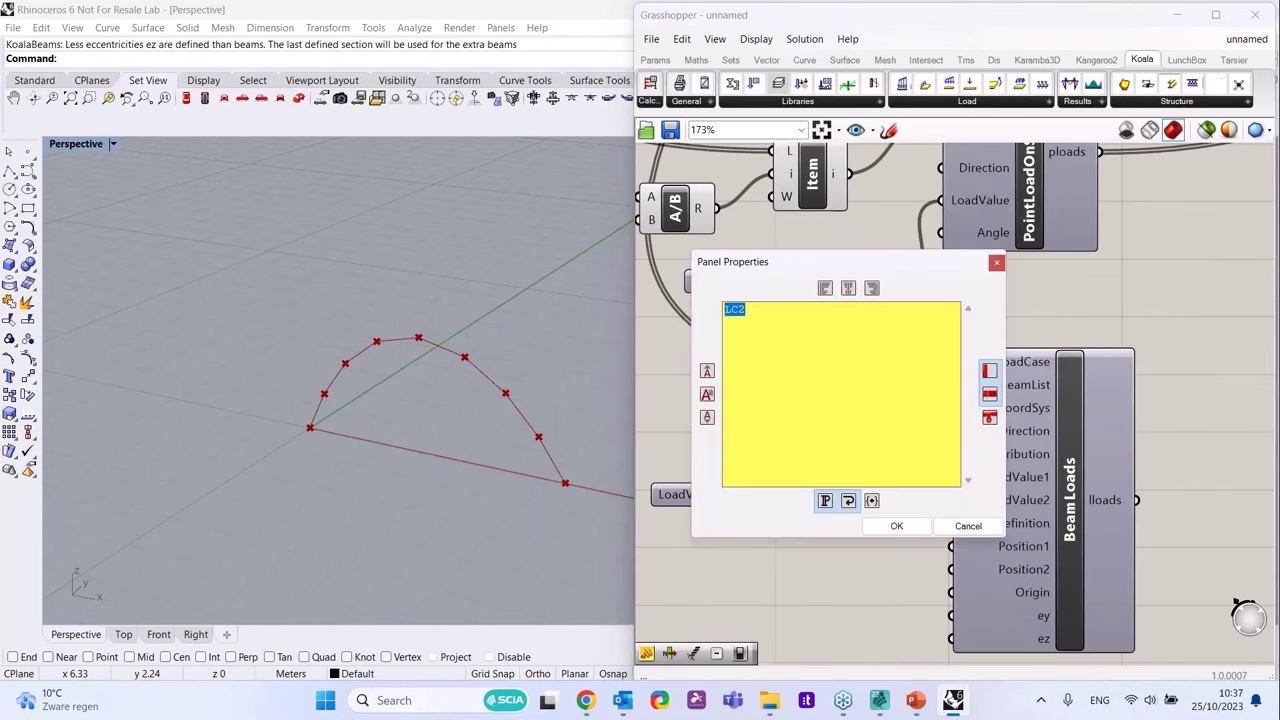
type("LC")
left_click(897, 526)
left_click(790, 428)
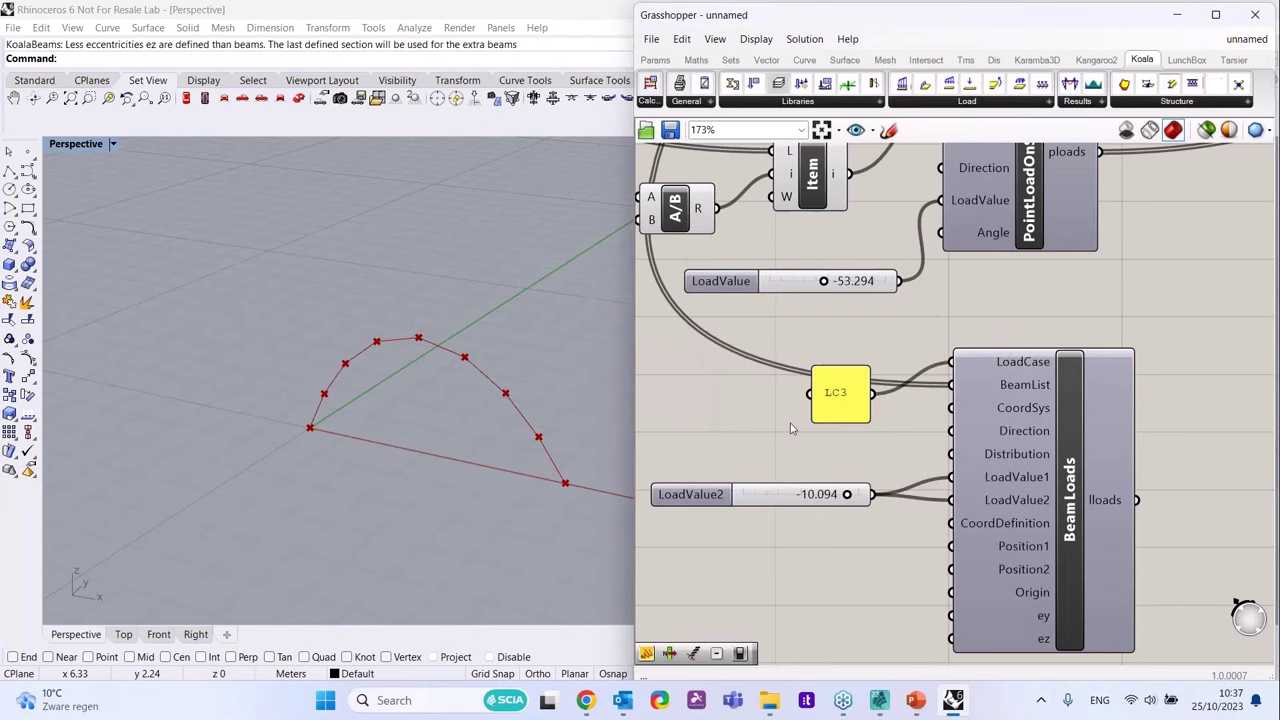
- Connect the lloads output of BeamLoads to the Lineloads input of CreateXML
scroll(790, 428, "down", 3)
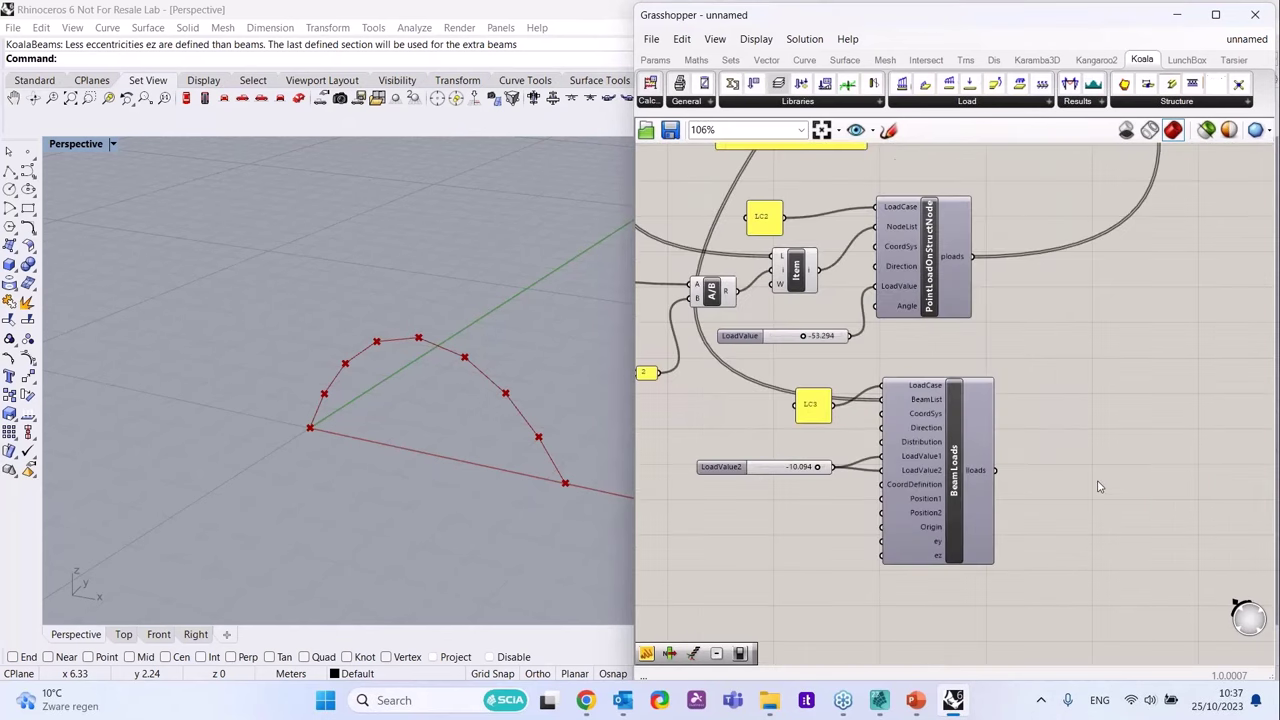
scroll(1099, 487, "up", 2)
scroll(829, 555, "down", 5)
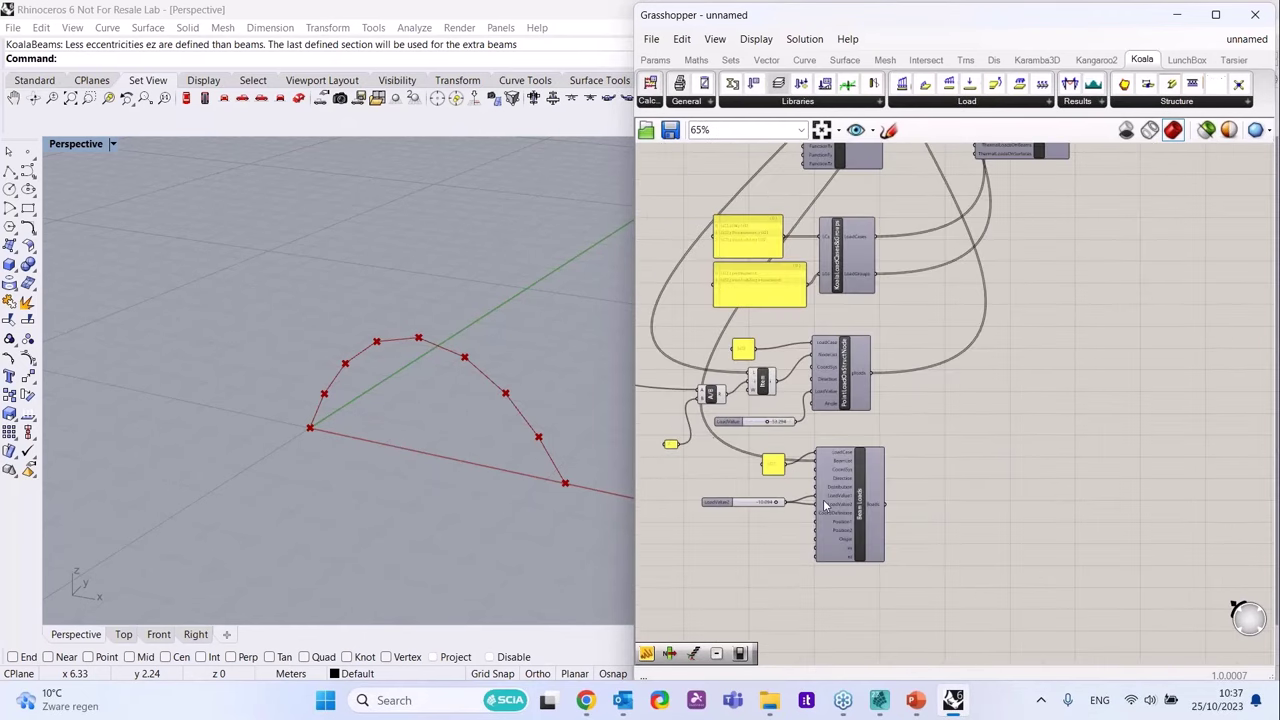
scroll(920, 167, "up", 3)
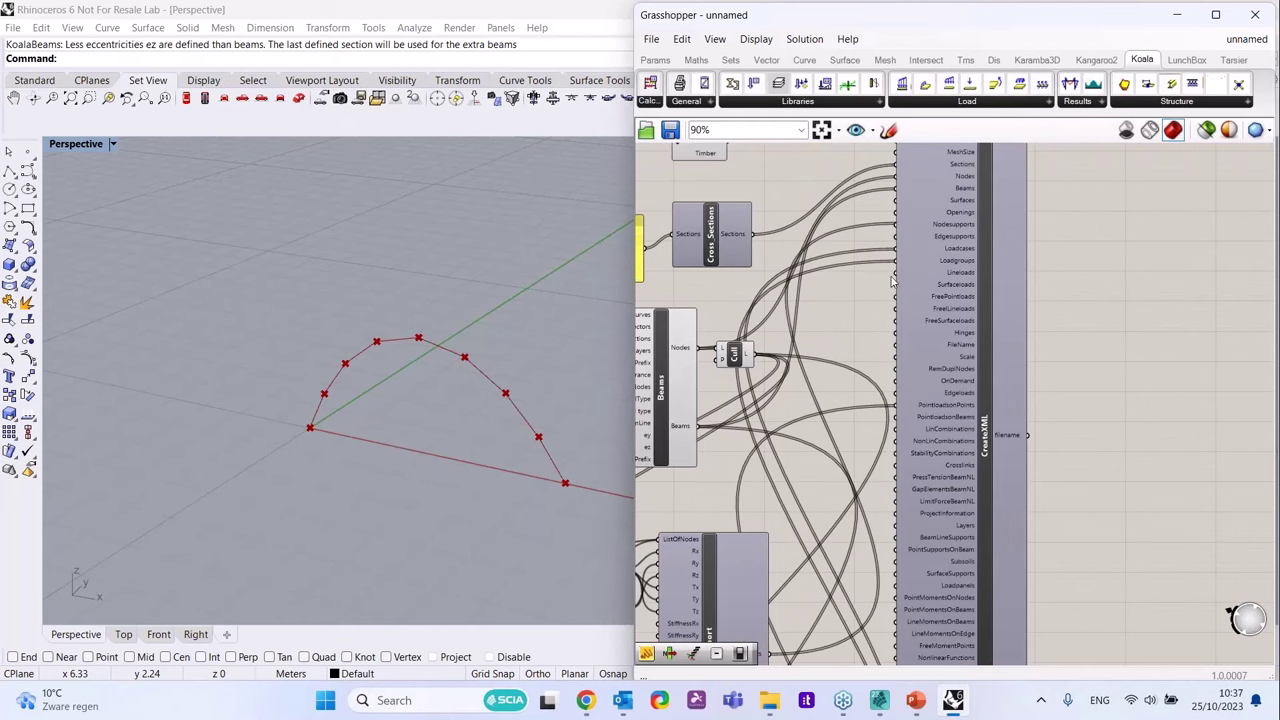
left_click_drag(895, 273, 771, 456)
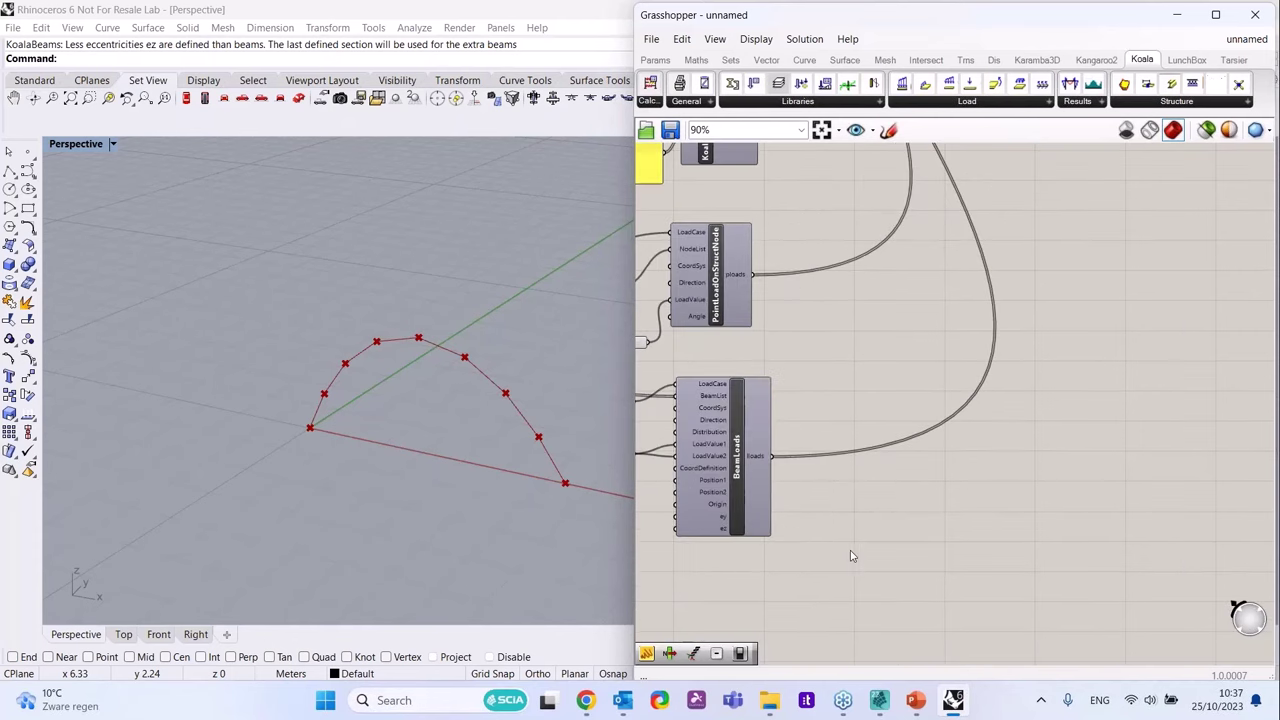
- Add an empty panel beside CreateXML and connect it to the FileName input
scroll(1005, 535, "down", 5)
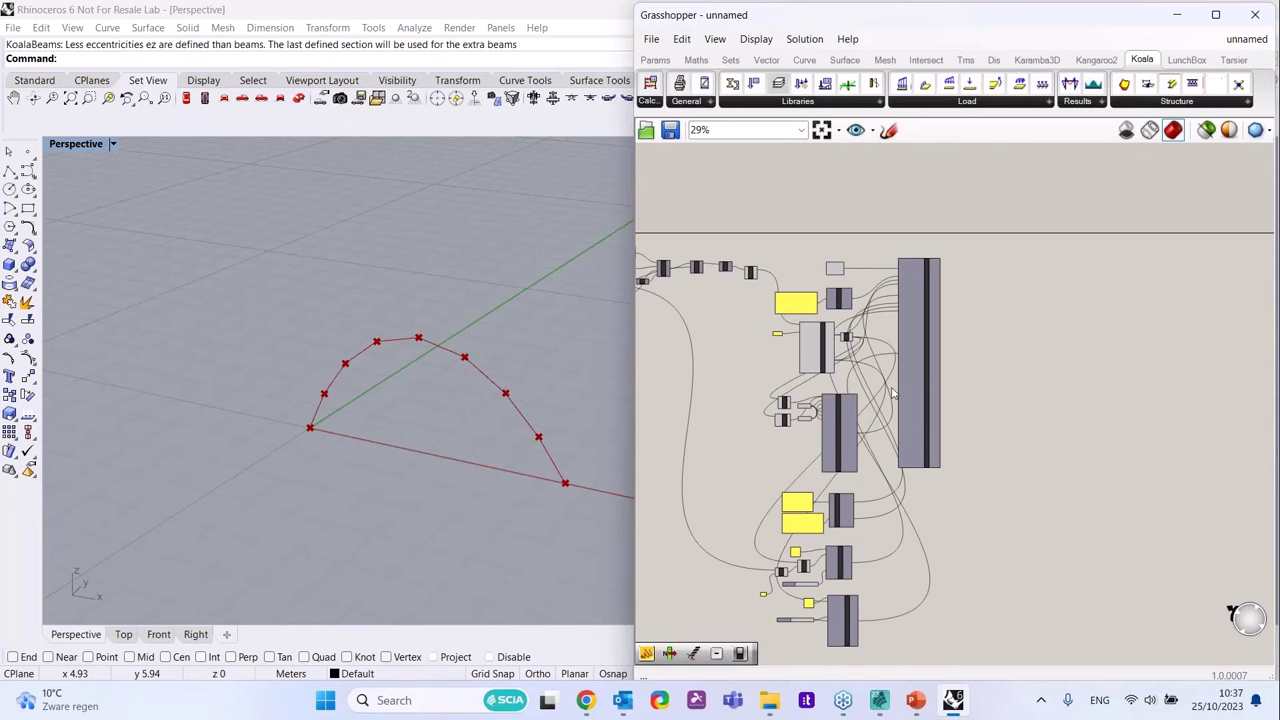
scroll(938, 371, "up", 2)
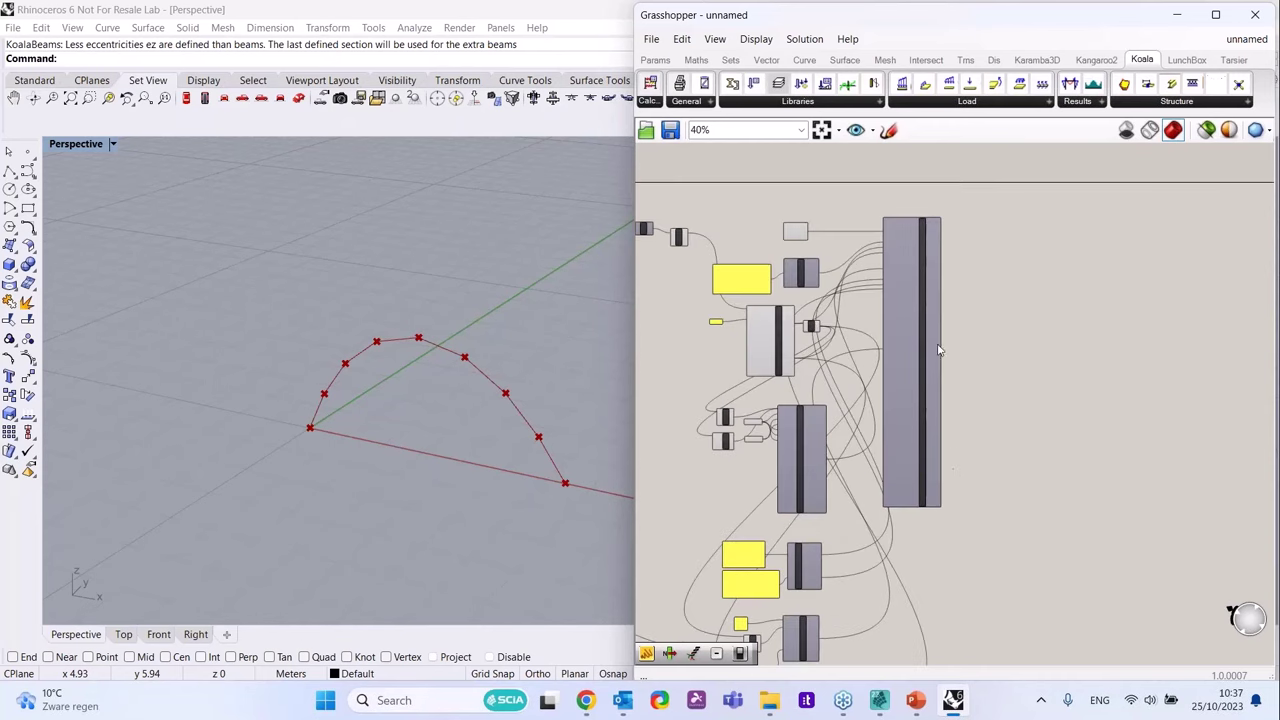
left_click(921, 330)
scroll(937, 338, "up", 1)
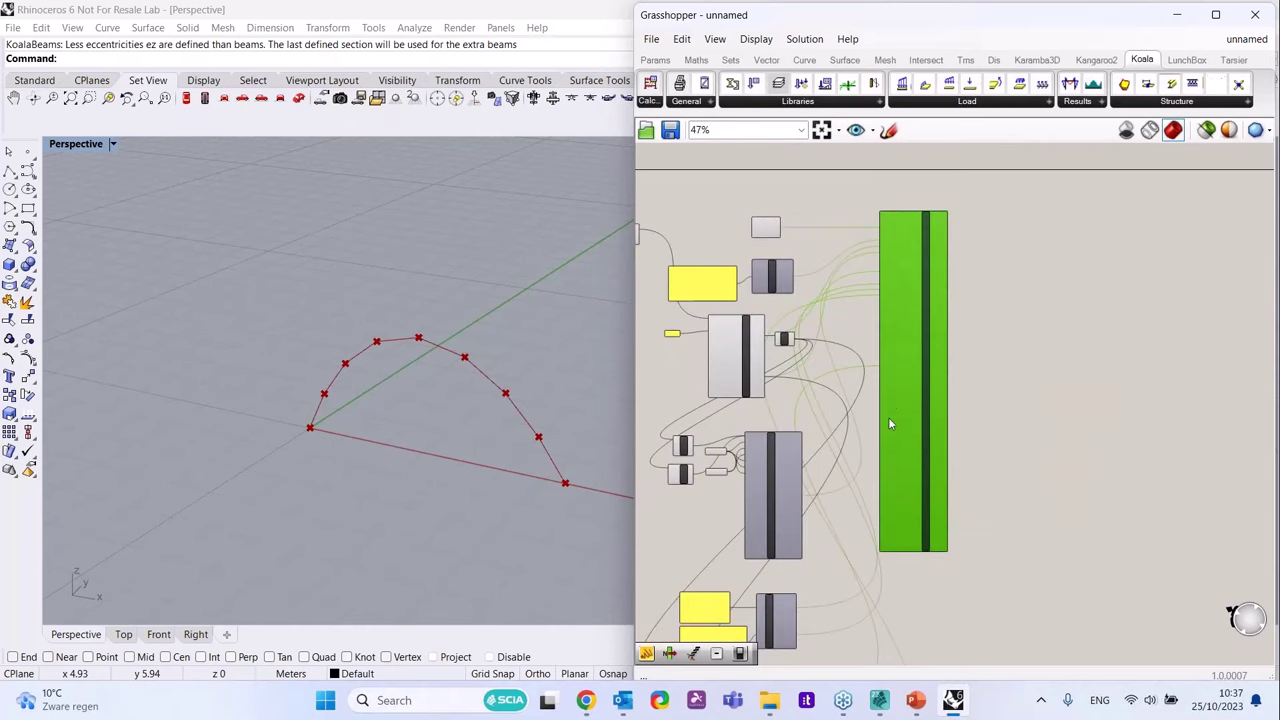
scroll(930, 333, "up", 5)
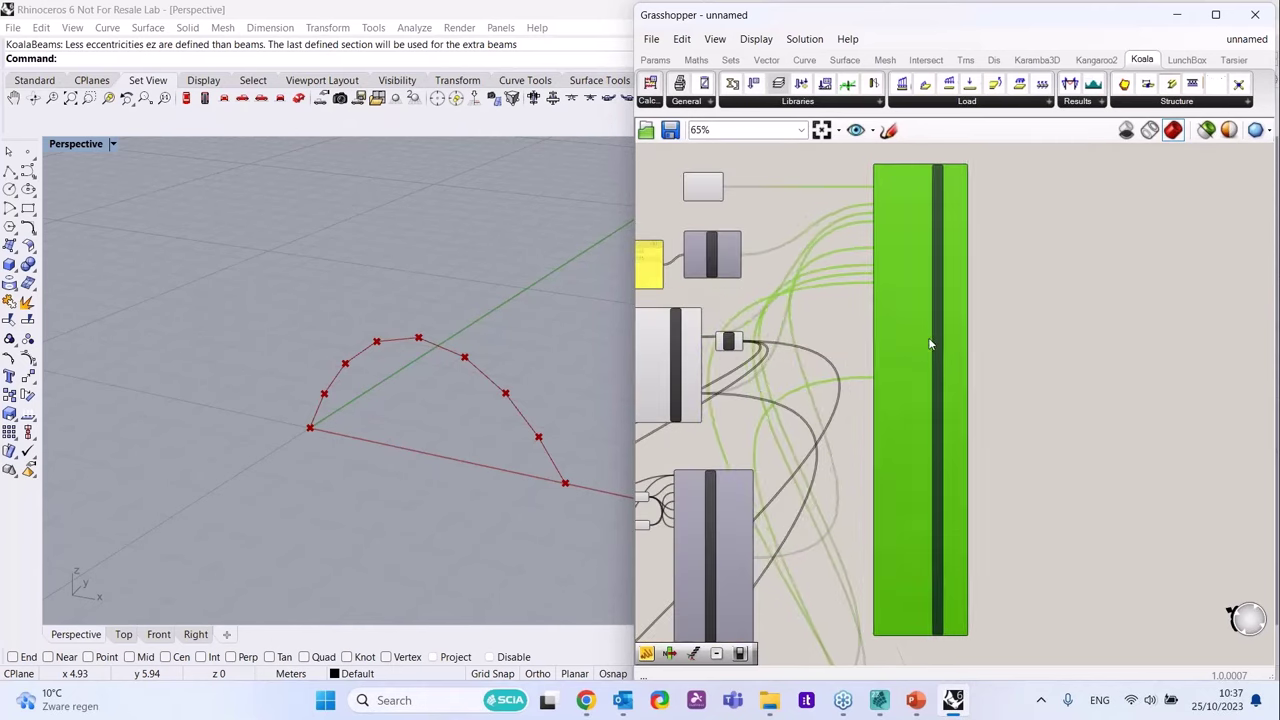
scroll(953, 376, "down", 2)
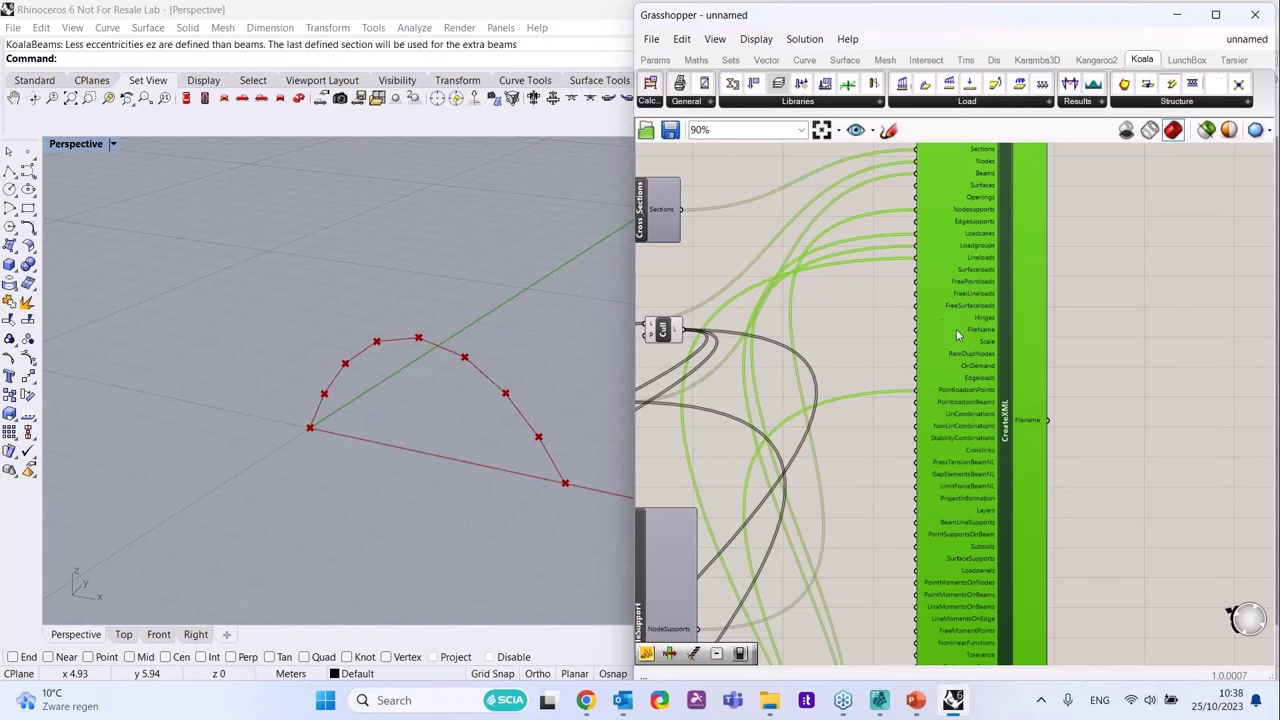
scroll(976, 333, "up", 2)
scroll(976, 333, "up", 2)
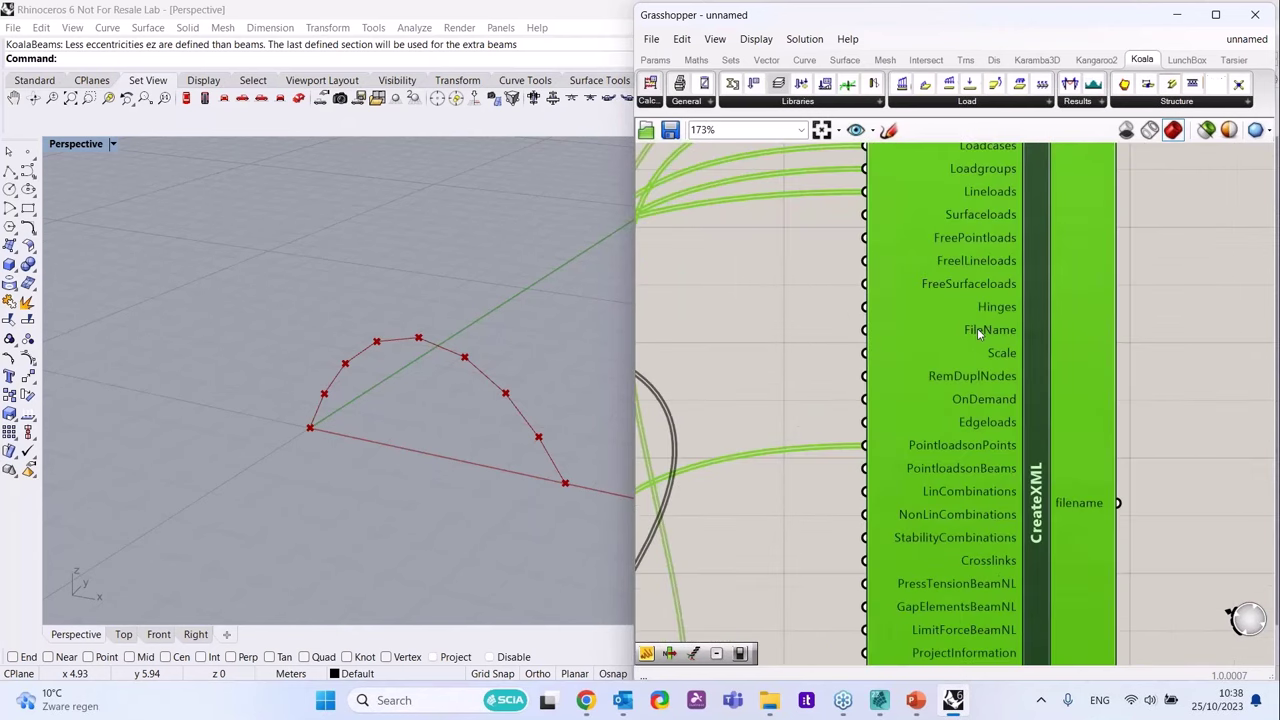
scroll(1106, 332, "down", 2)
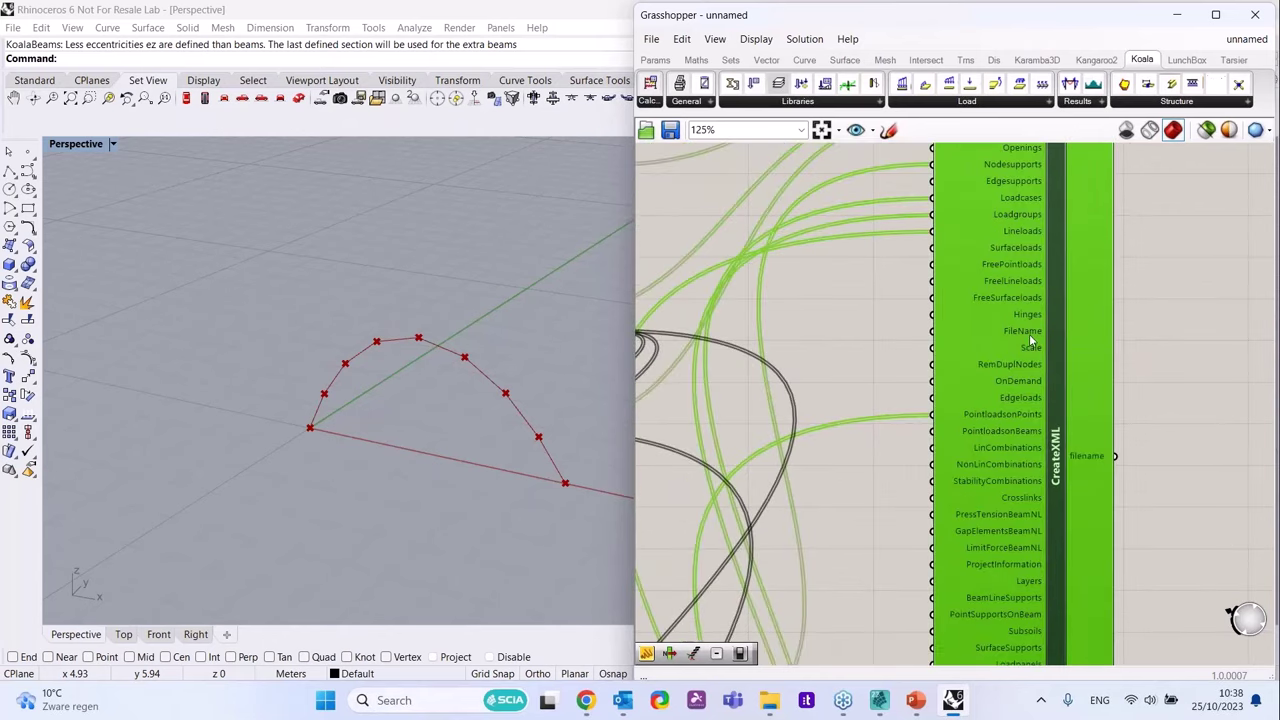
left_click(829, 343)
double_click(829, 343)
type("//")
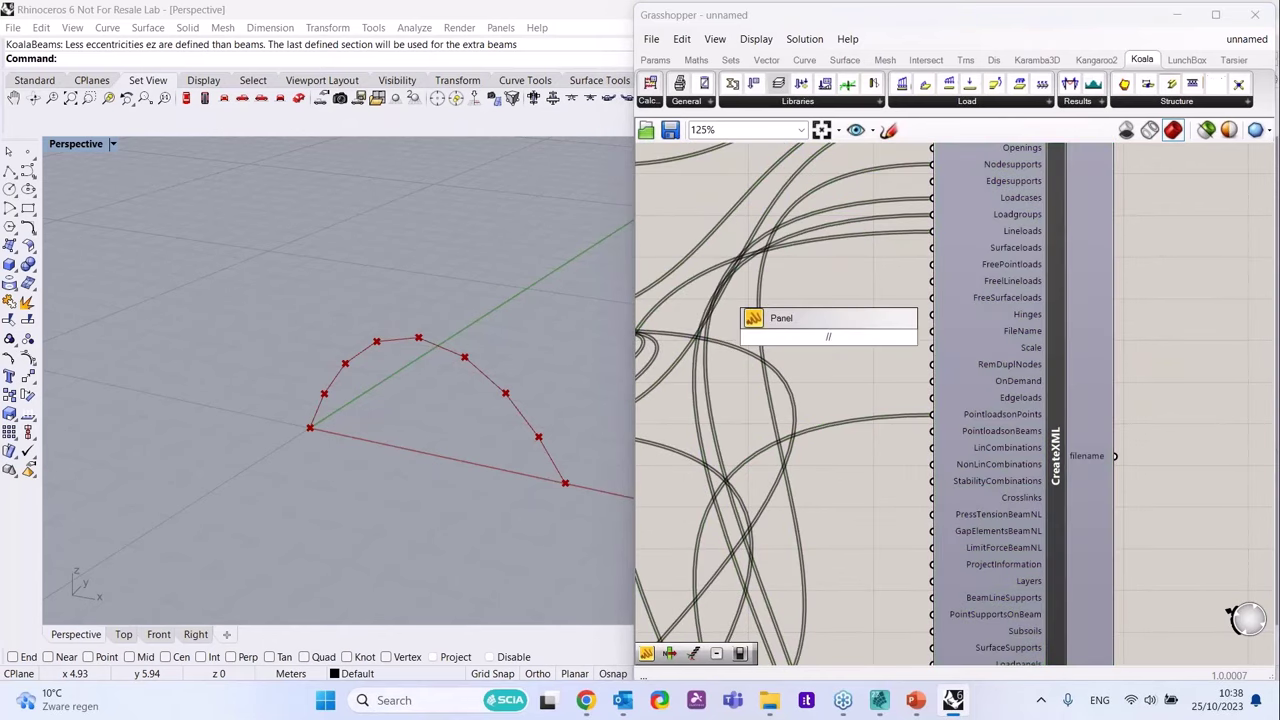
key("Return")
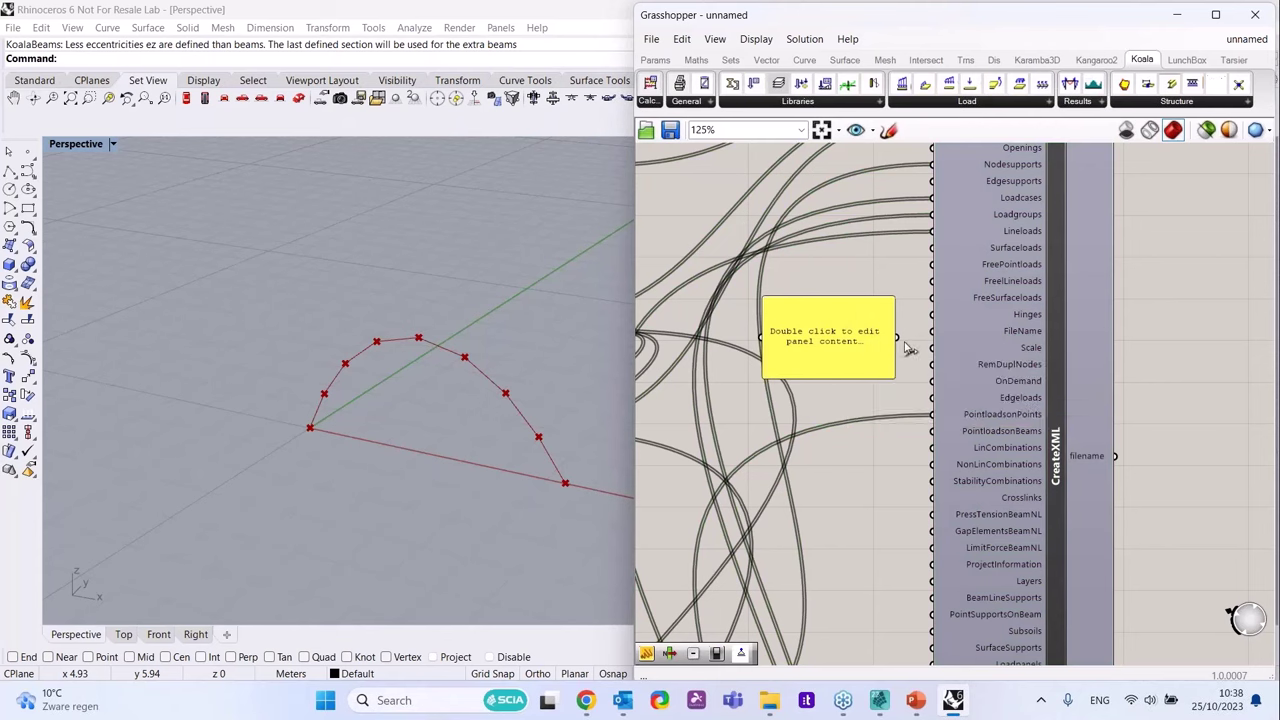
left_click_drag(898, 338, 934, 333)
- Switch to File Explorer, open the TEMP folder on the C: drive, and copy its path
left_click(771, 703)
left_click(94, 452)
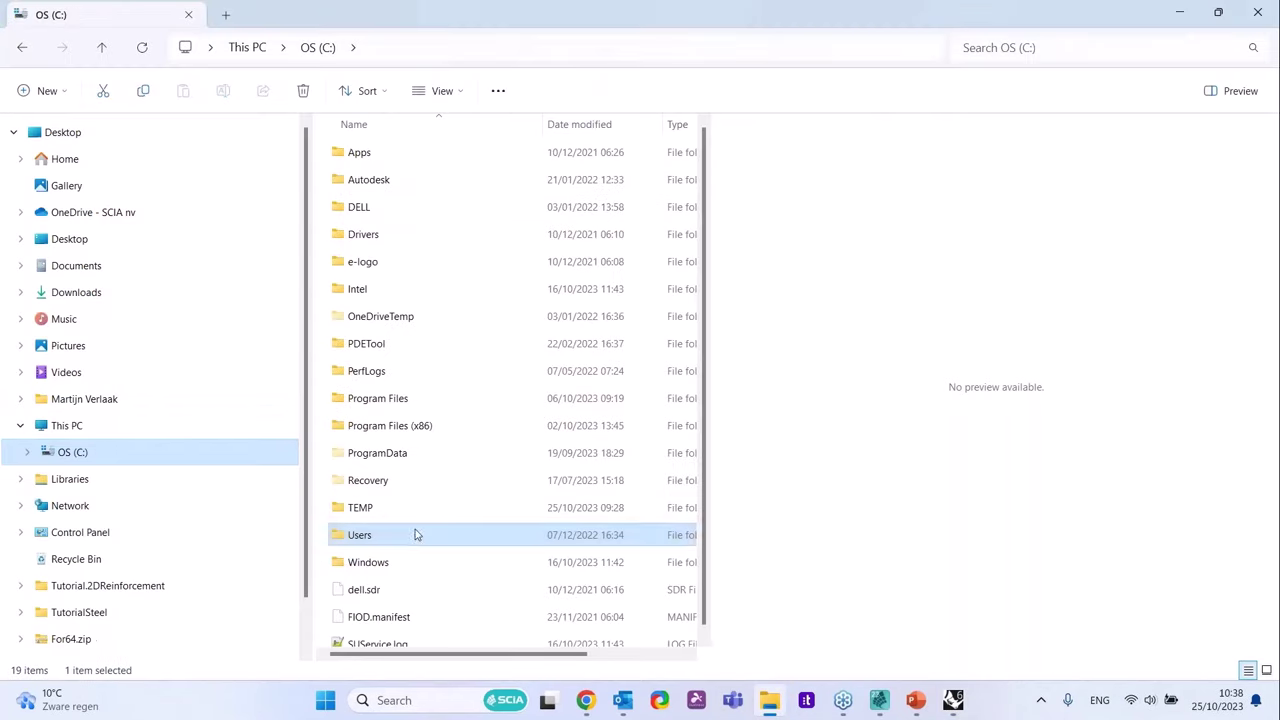
left_click(401, 511)
double_click(401, 511)
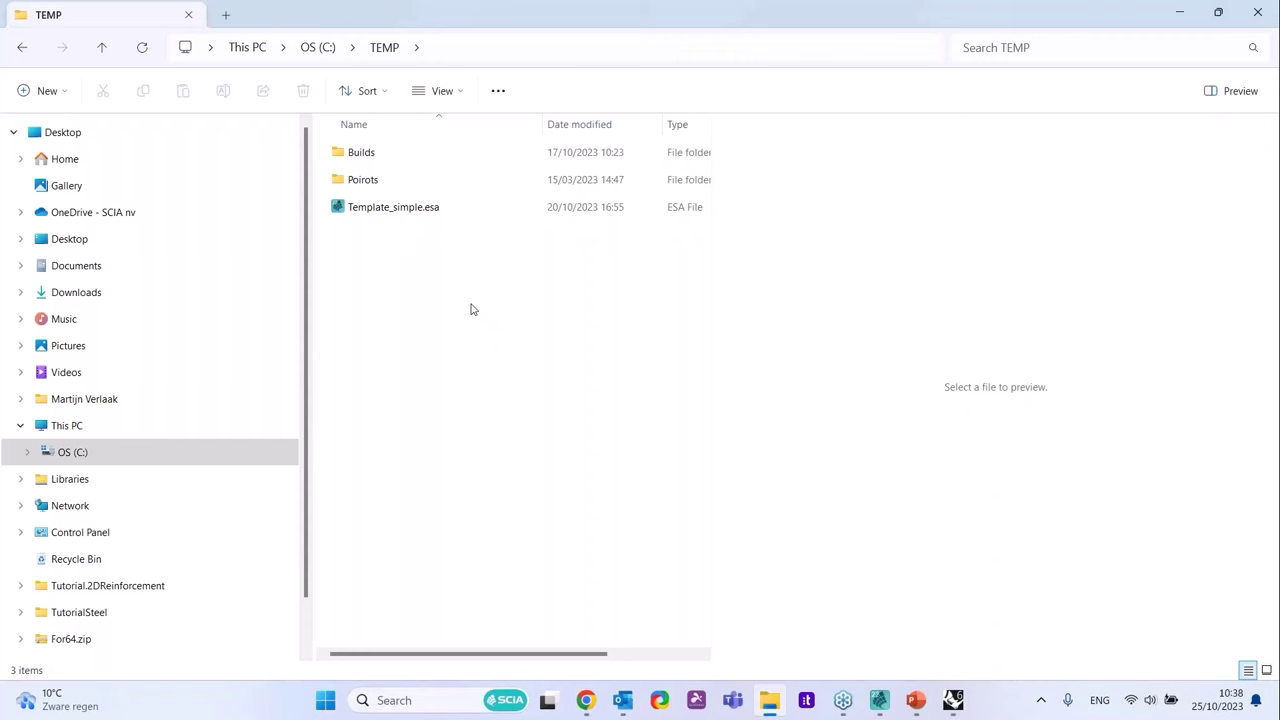
left_click(512, 53)
key("ctrl+c")
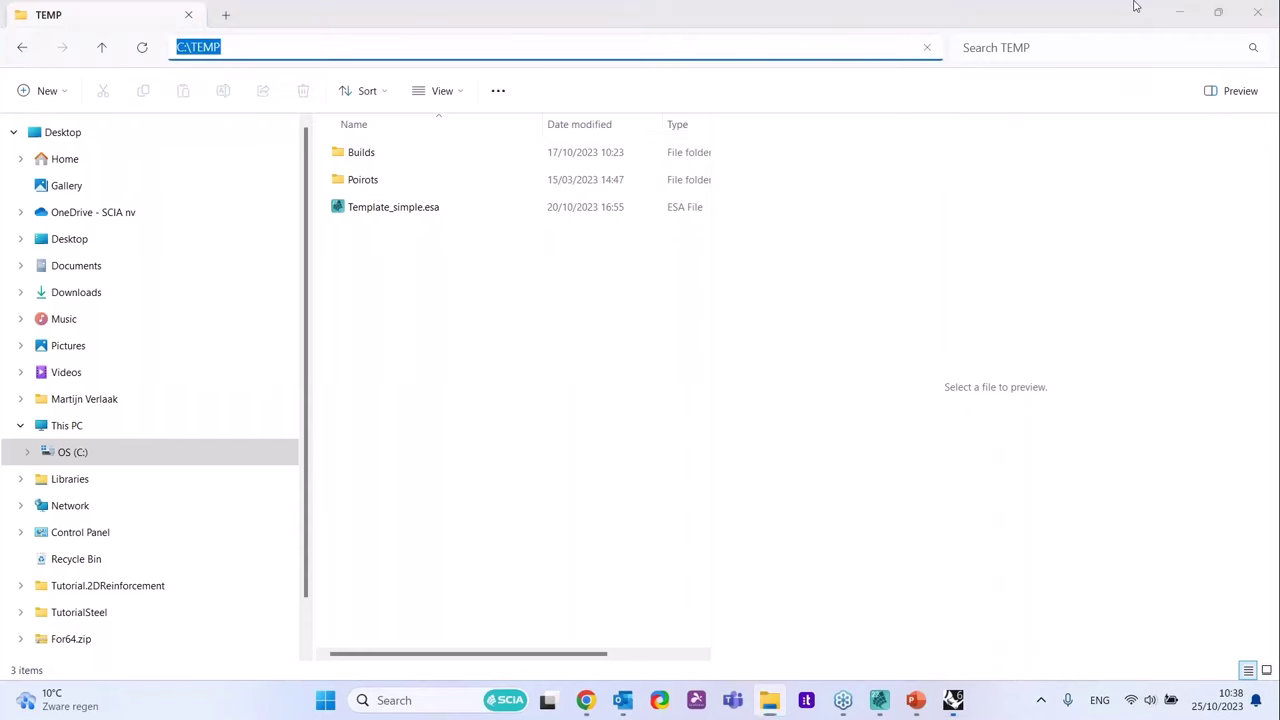
- Return to Grasshopper and paste the folder path C:\TEMP into the panel connected to FileName
double_click(1135, 7)
left_click(1234, 86)
left_click(846, 352)
double_click(870, 316)
key("ctrl+v")
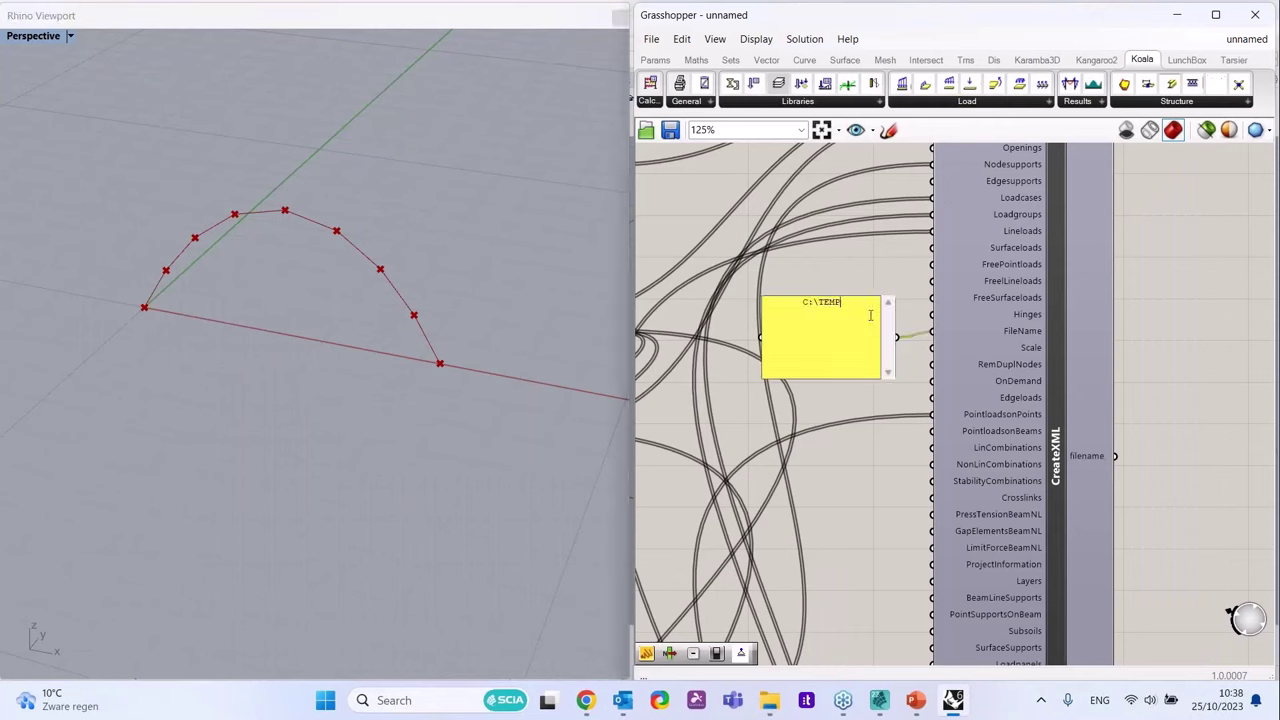
- Complete the panel's path as C:\TEMP\webinar_KOALA.XML, then widen and reposition the panel so the path fits on one line
type("\\")
type("wabi")
type("nar")
key("BackSpace")
key("BackSpace")
key("BackSpace")
key("BackSpace")
key("BackSpace")
key("BackSpace")
type("ebinar_KOALA.XML")
left_click(851, 285)
left_click(857, 330)
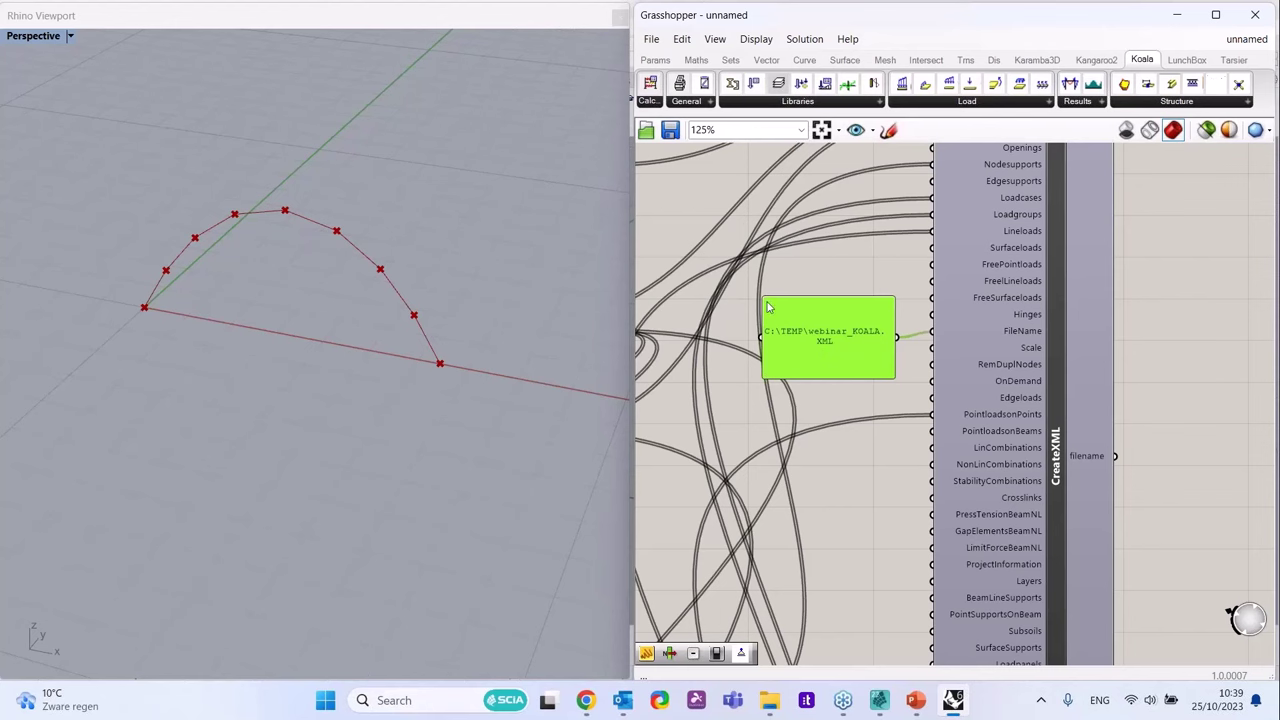
left_click_drag(768, 307, 709, 315)
left_click_drag(800, 330, 791, 300)
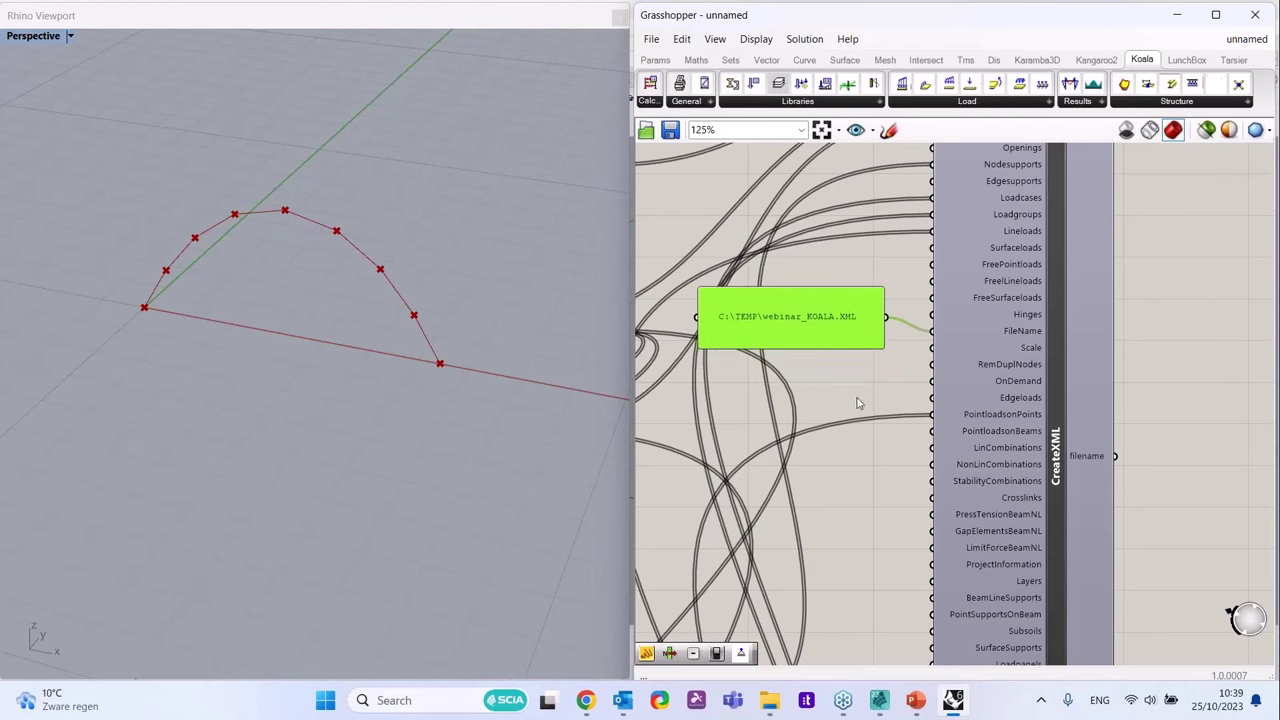
- Add a Button component below the file path panel and connect it to the OnDemand input of CreateXML
scroll(1040, 372, "up", 2)
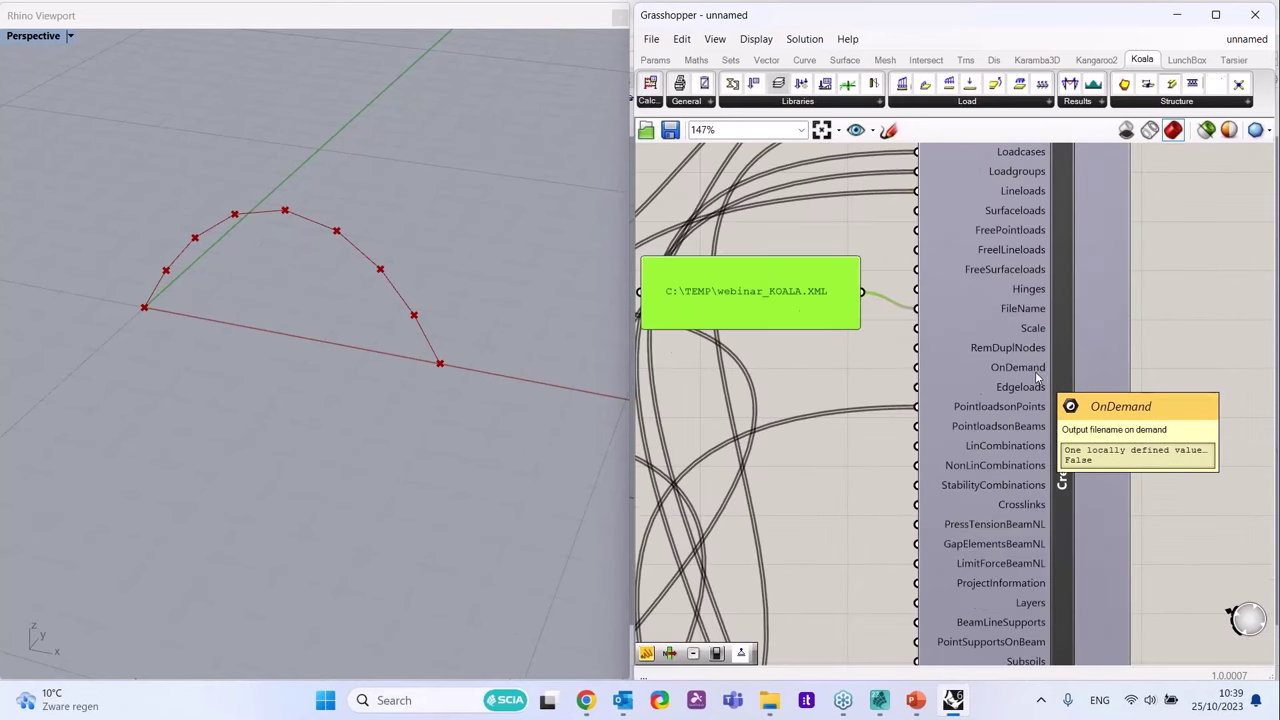
scroll(1082, 364, "down", 3)
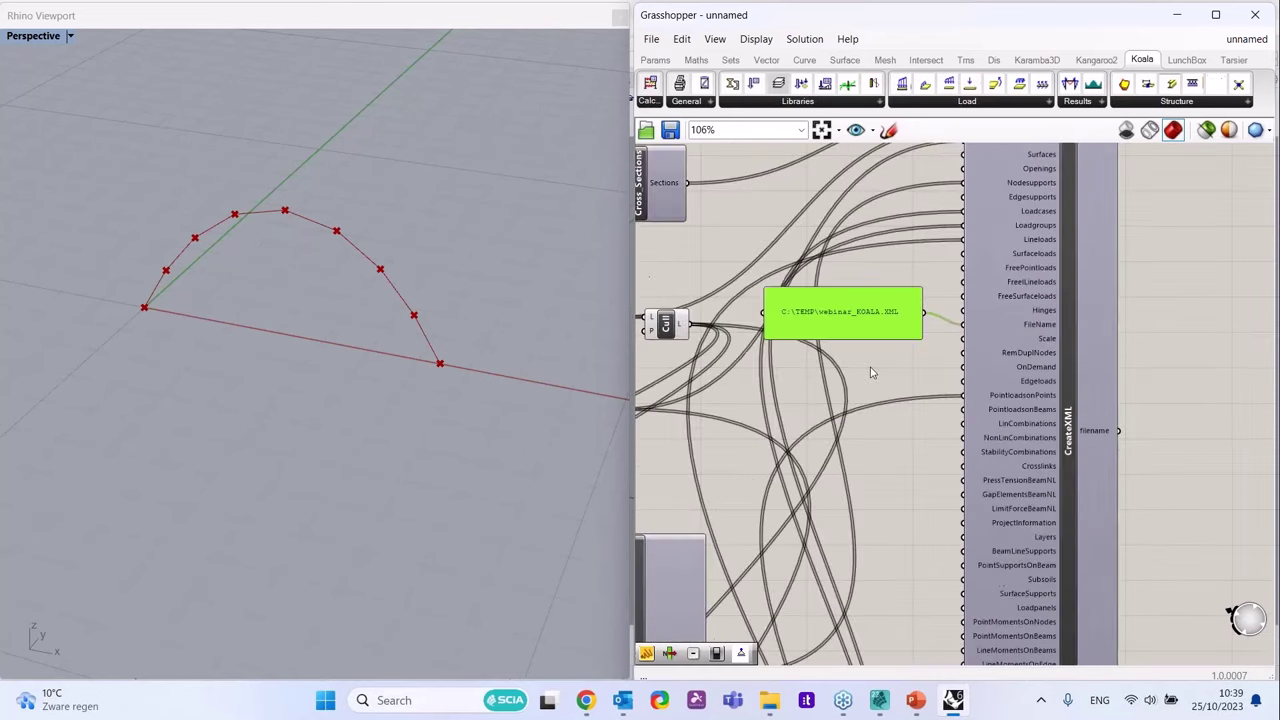
double_click(870, 366)
type("tog")
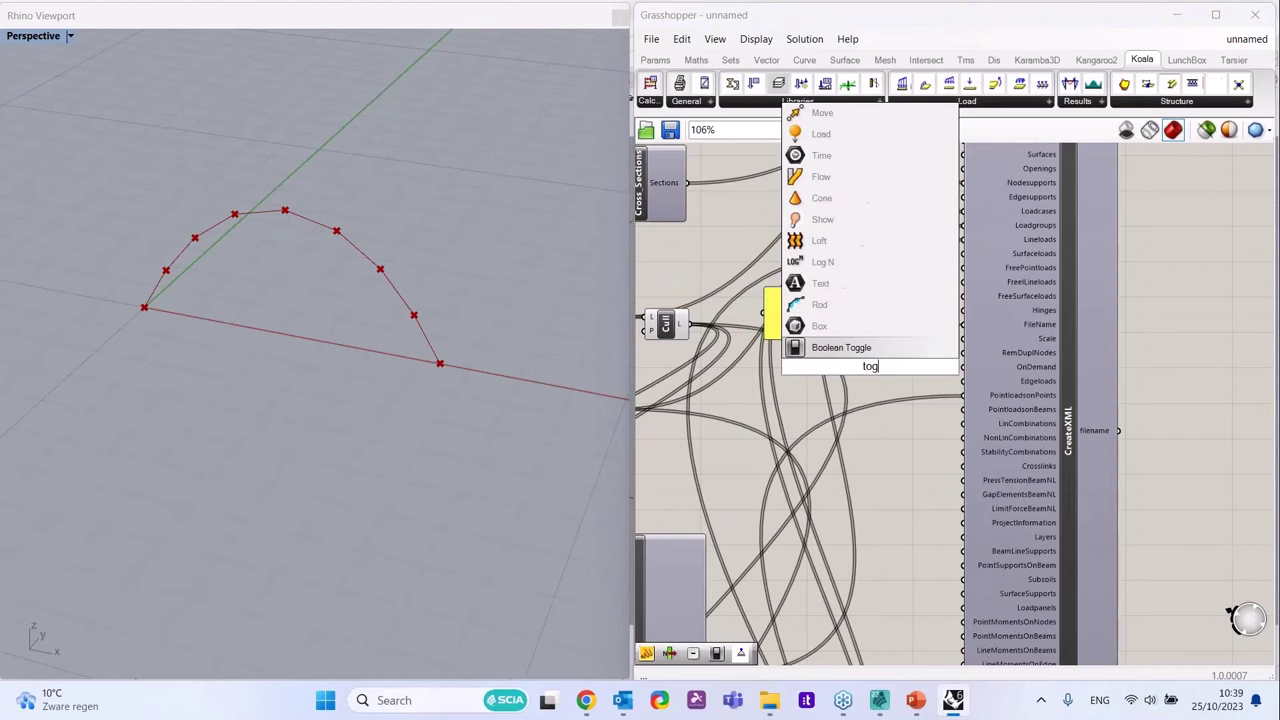
key("BackSpace")
key("BackSpace")
key("BackSpace")
type("butto")
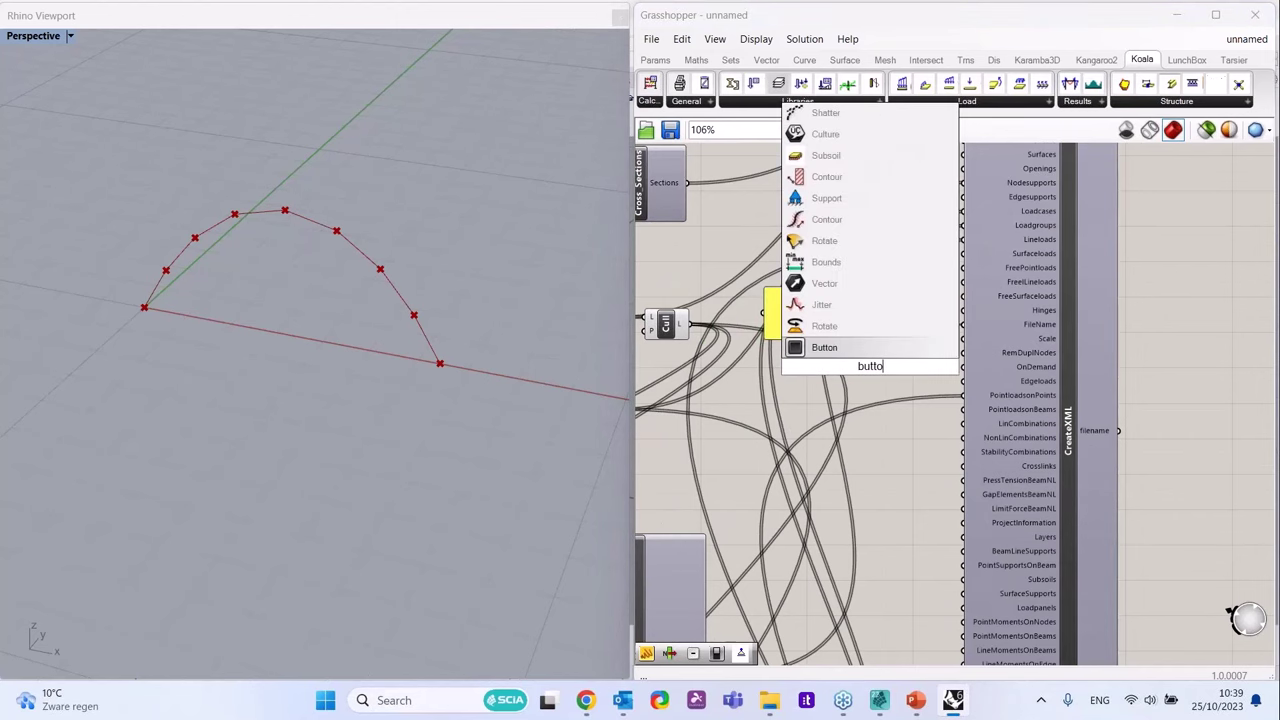
left_click(860, 349)
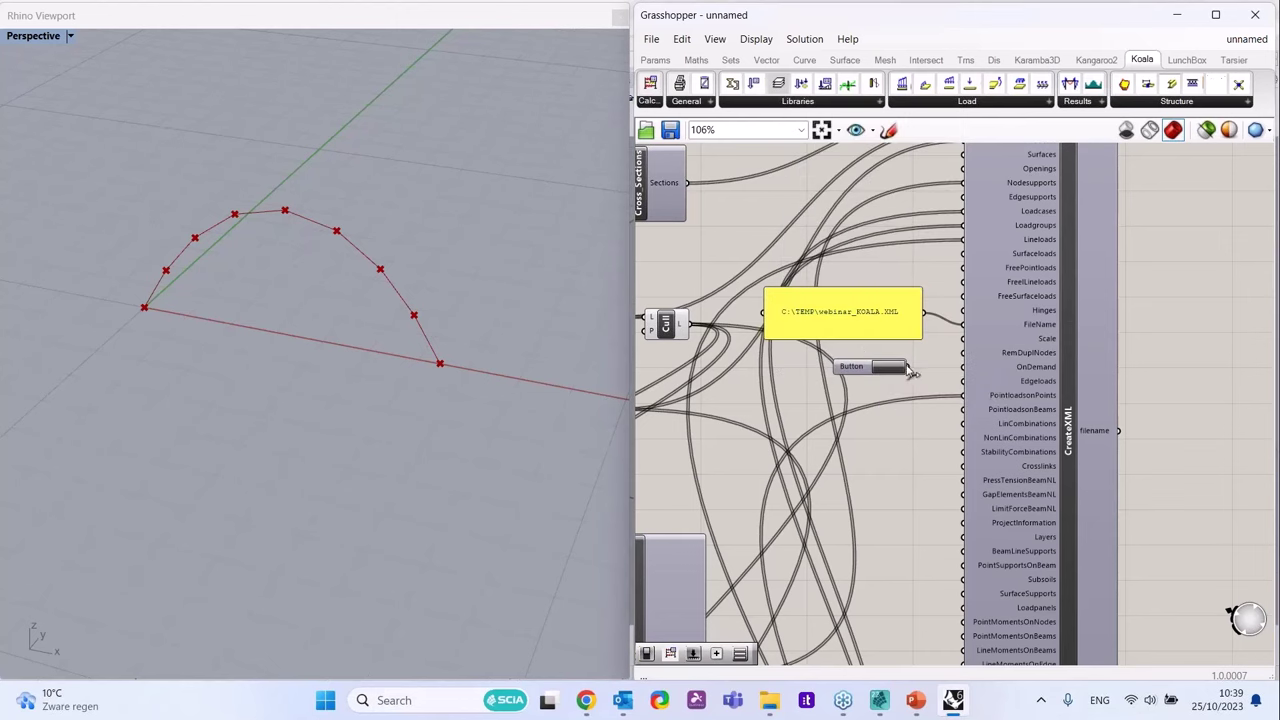
left_click_drag(908, 366, 963, 367)
- Uncover and enlarge Rhino's command history, and trigger the XML export with the Button component connected to OnDemand
left_click(414, 15)
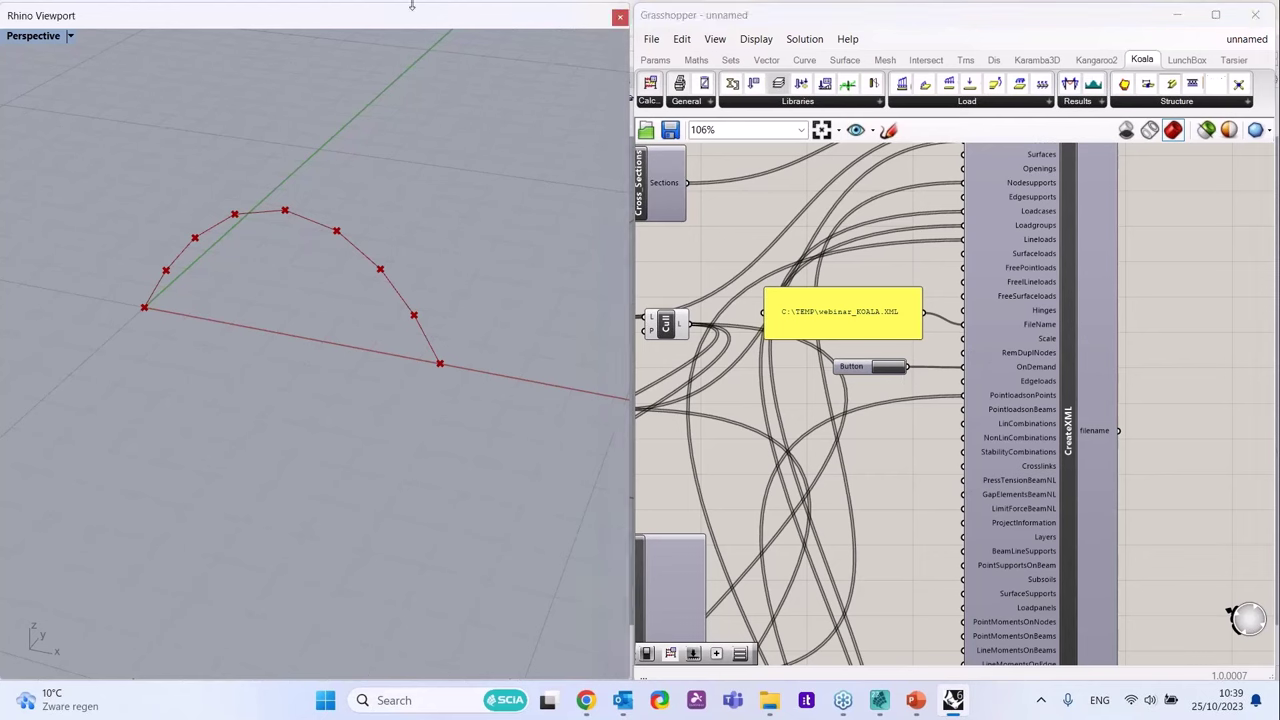
left_click_drag(411, 5, 401, 137)
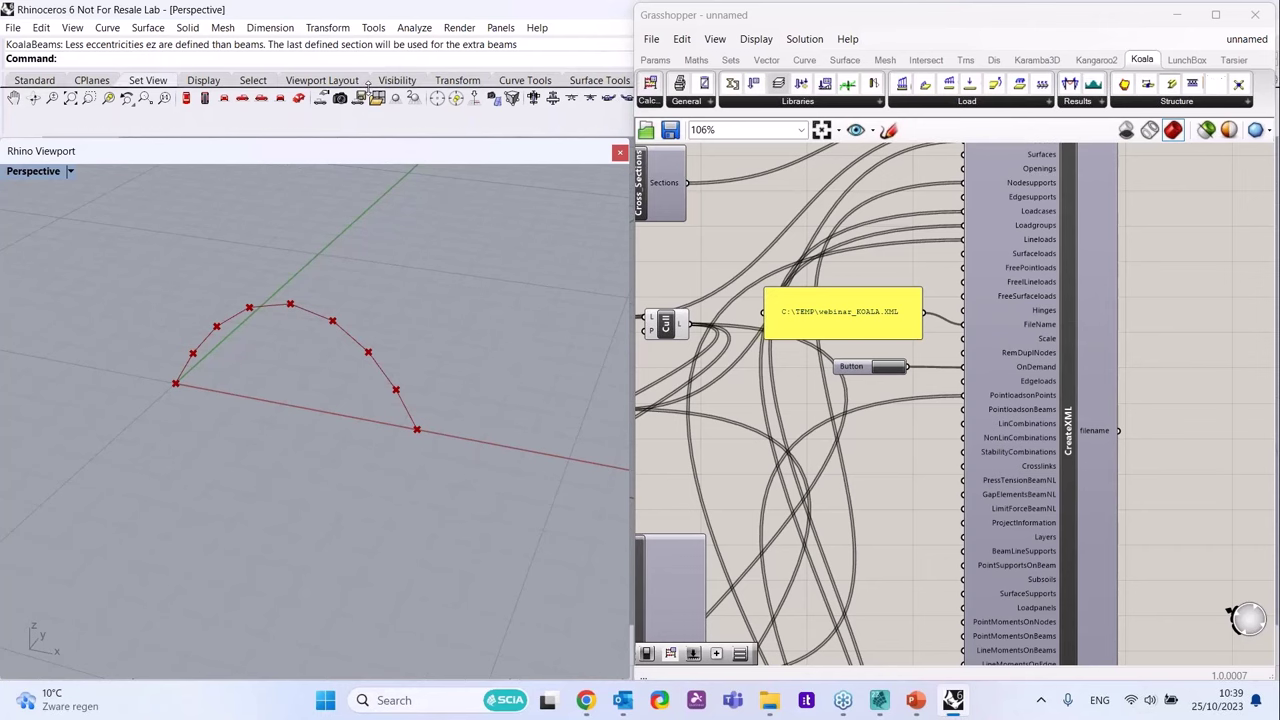
left_click_drag(368, 86, 340, 114)
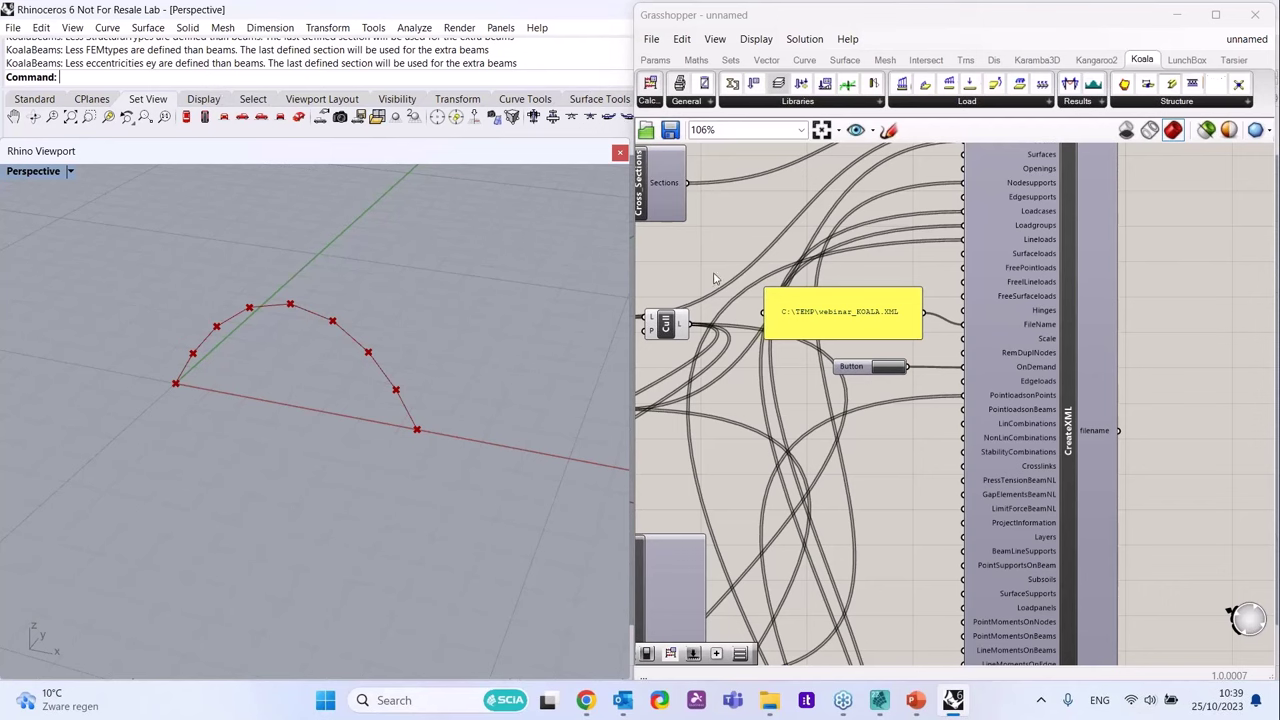
left_click(890, 368)
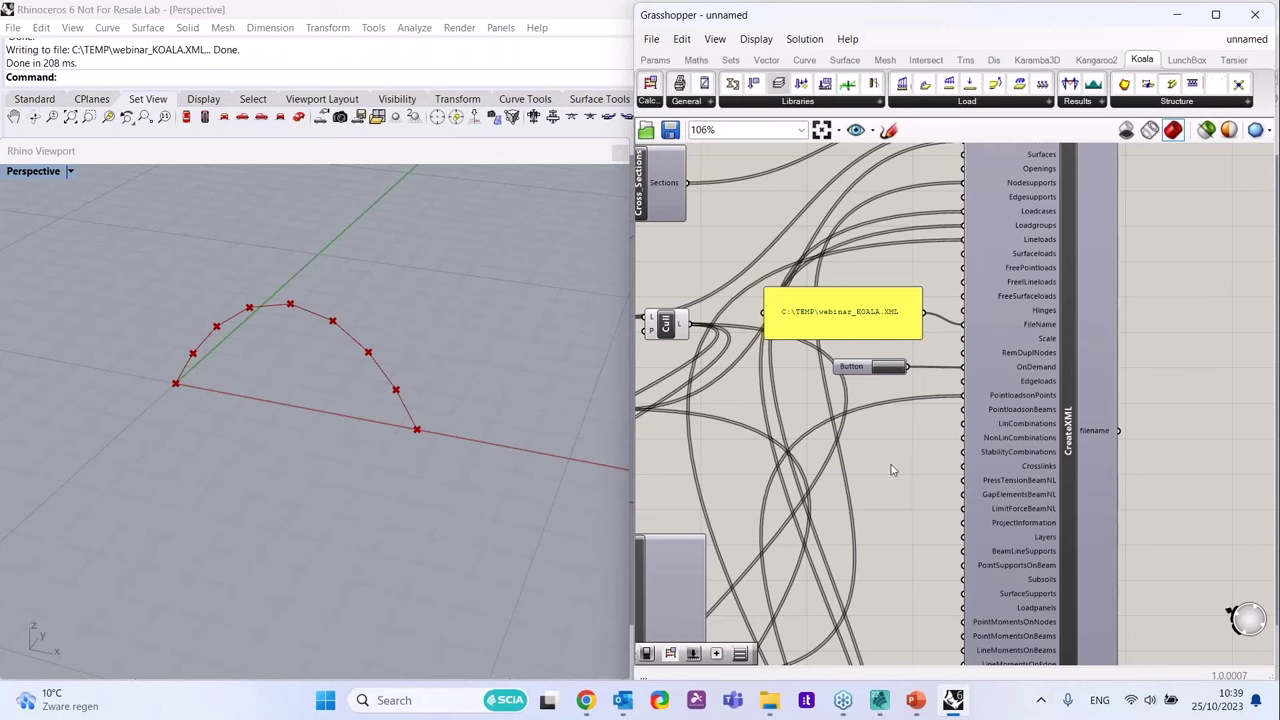
- Switch to File Explorer and preview the exported webinar_KOALA.XML and webinar_KOALA.XML.def files in C:\TEMP
left_click(769, 700)
left_click(434, 261)
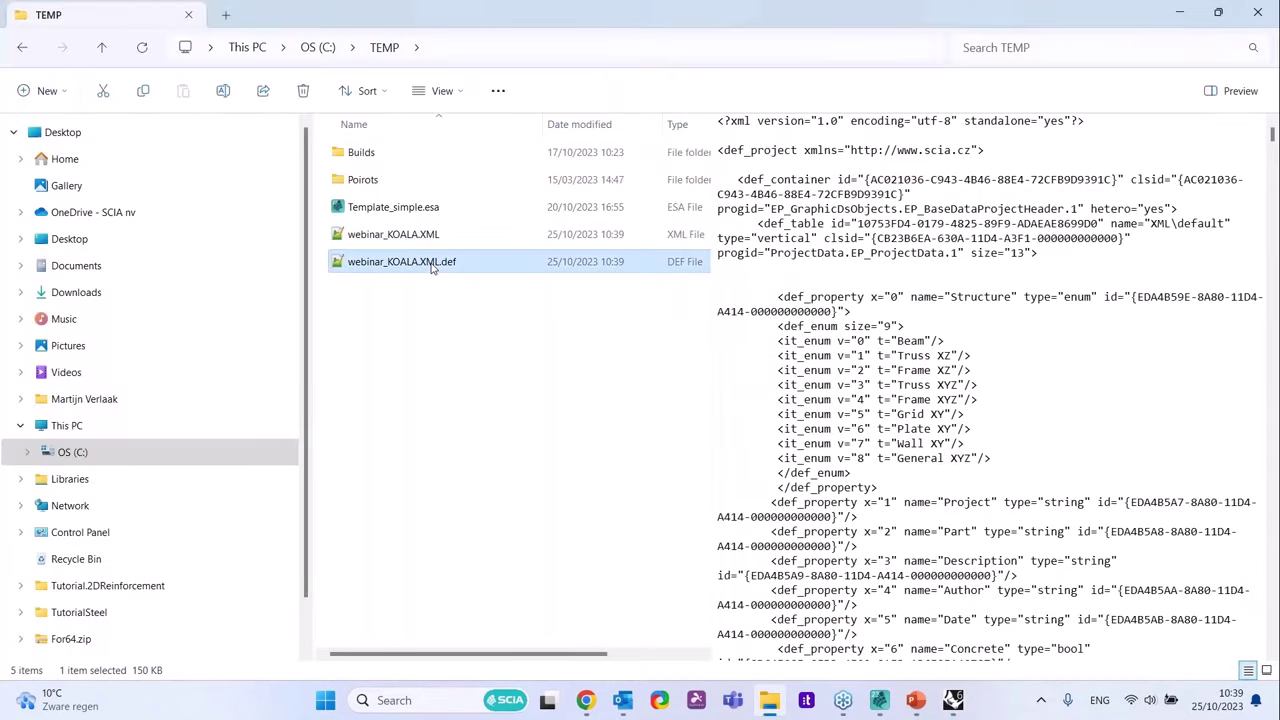
left_click(441, 240)
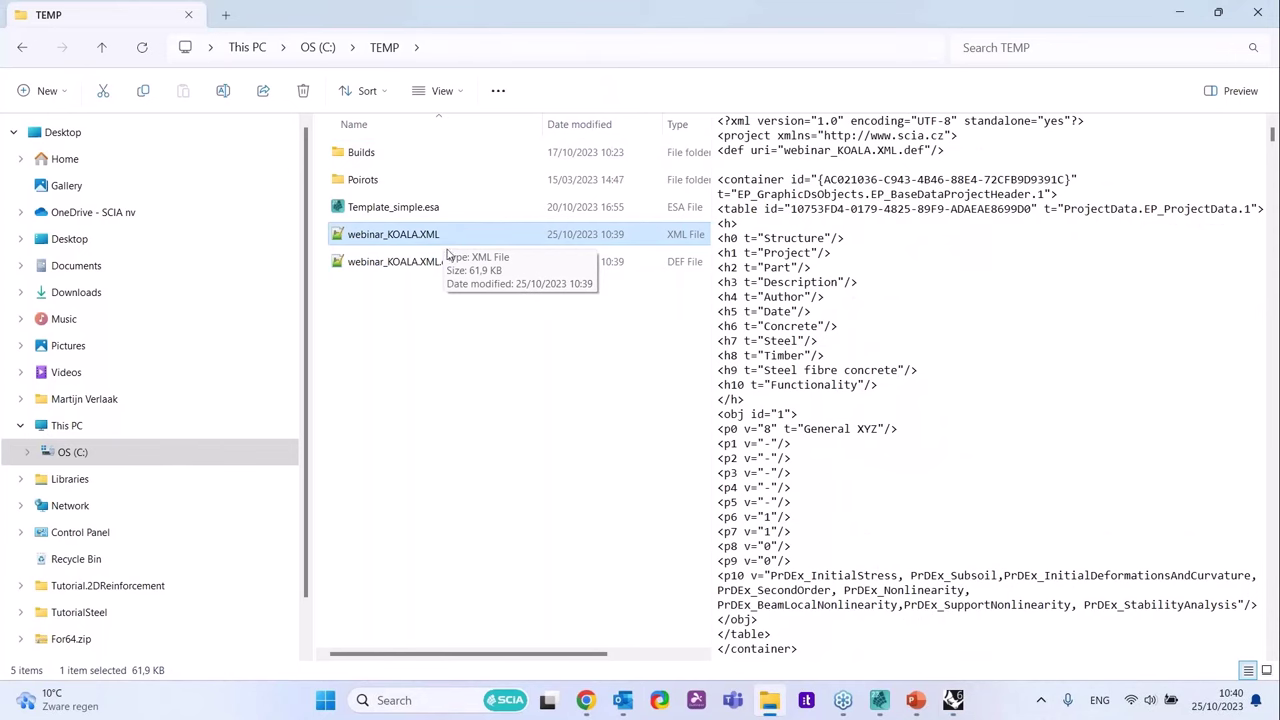
left_click(446, 261)
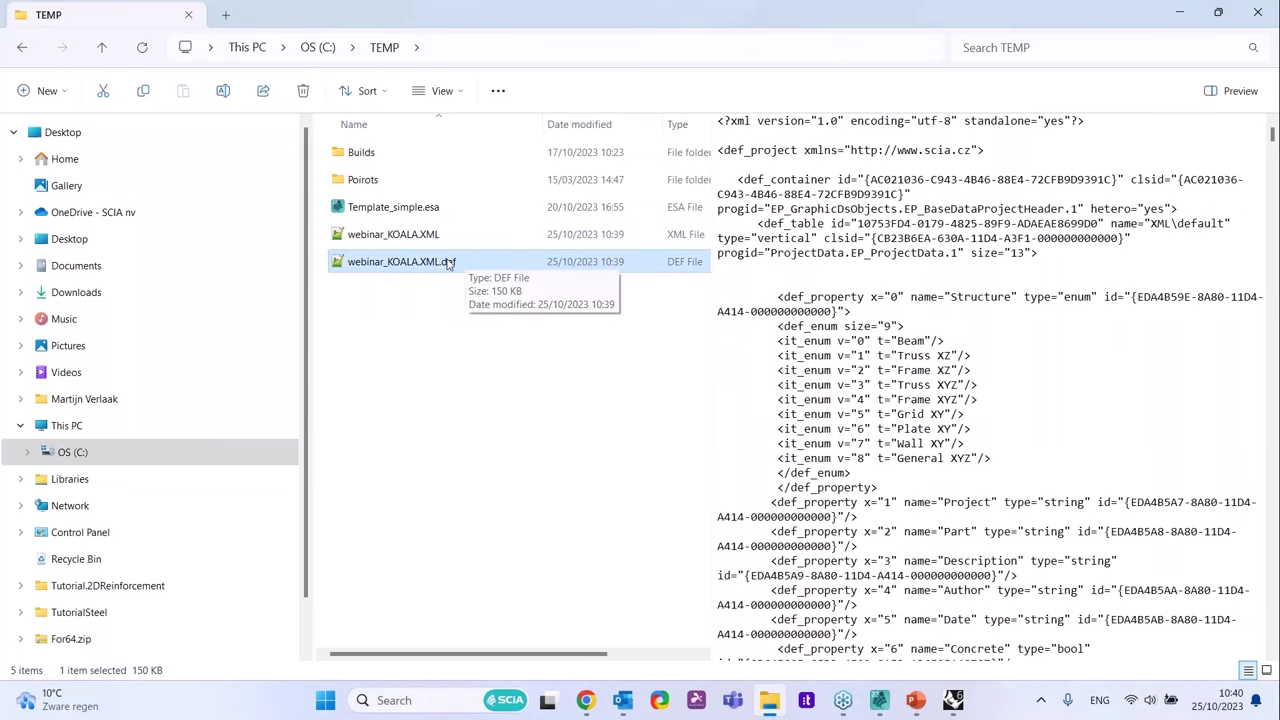
- Switch to SCIA Engineer, finish closing the Template_simple project without saving changes, and dismiss the project manager
left_click(879, 703)
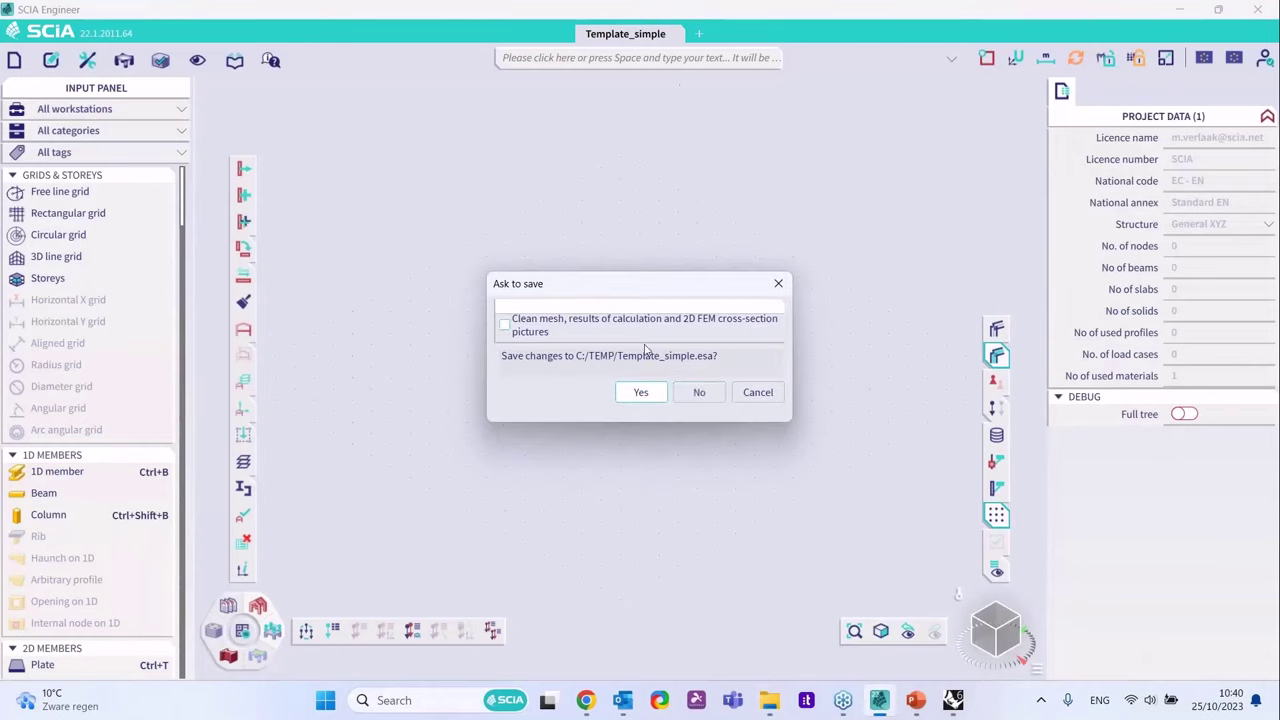
left_click(681, 394)
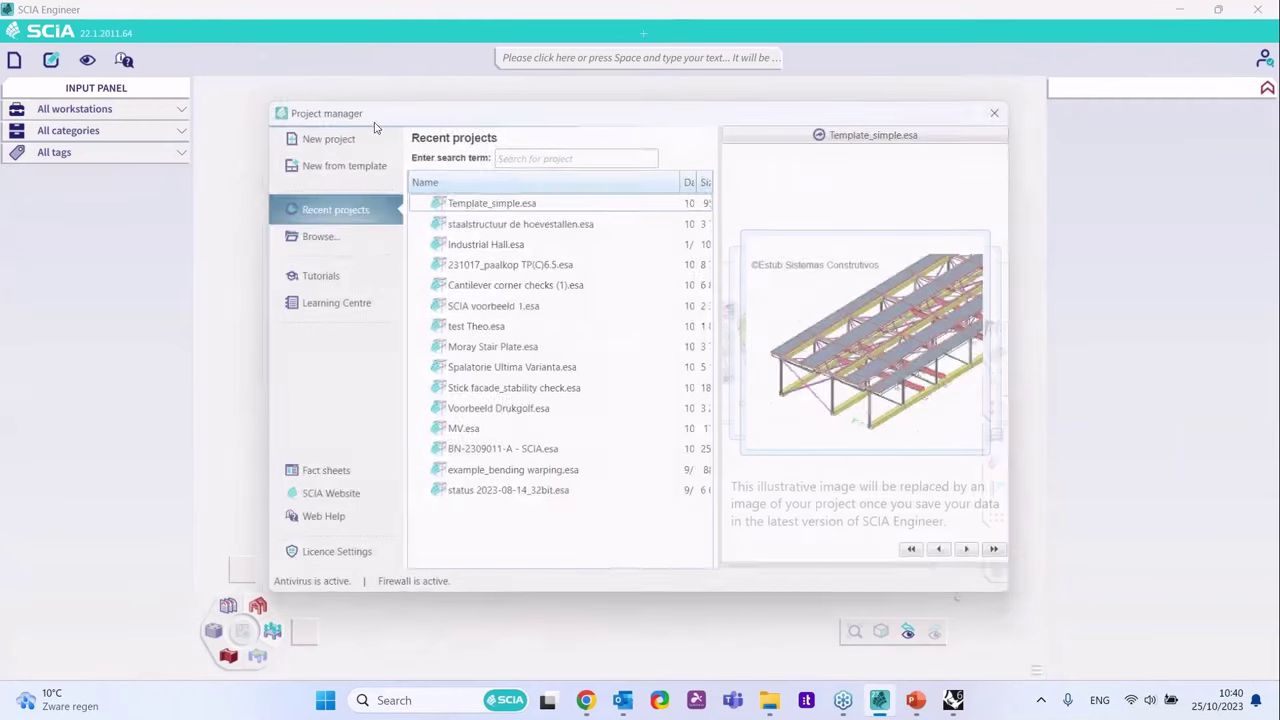
key("Escape")
- Open webinar_KOALA.XML from C:\TEMP as a new project through the XML file import
left_click(15, 60)
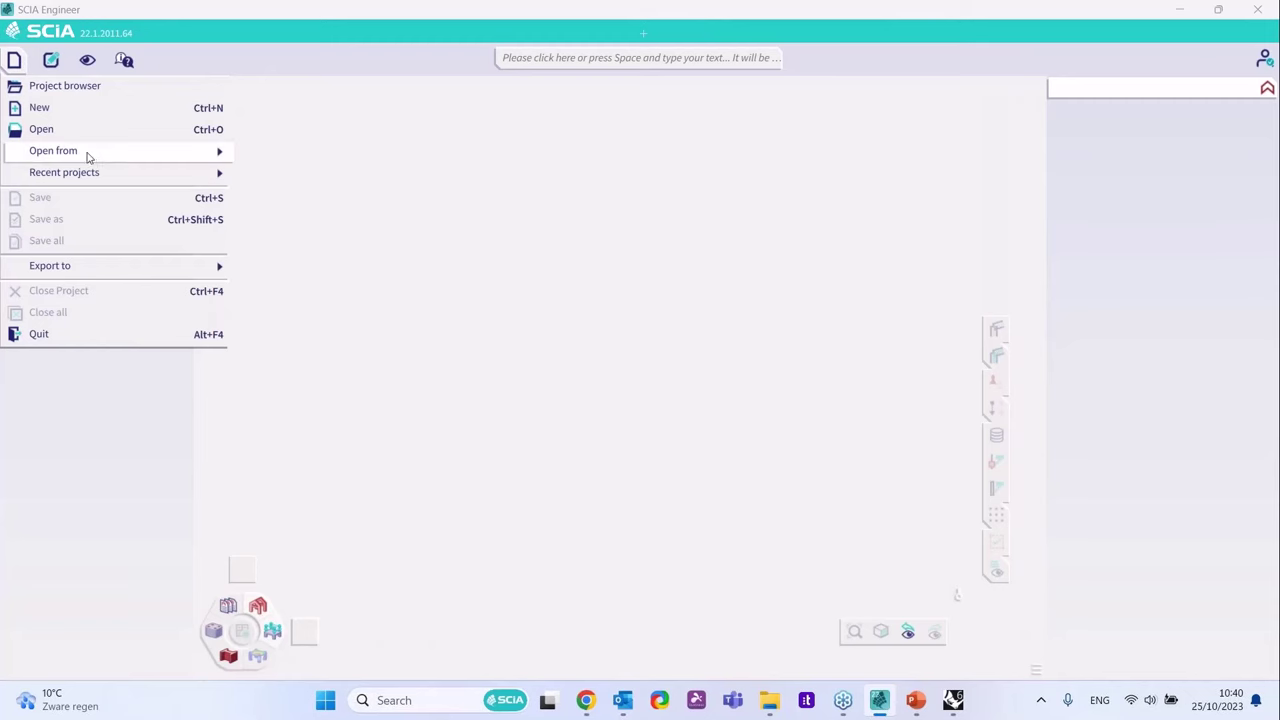
mouse_move(100, 151)
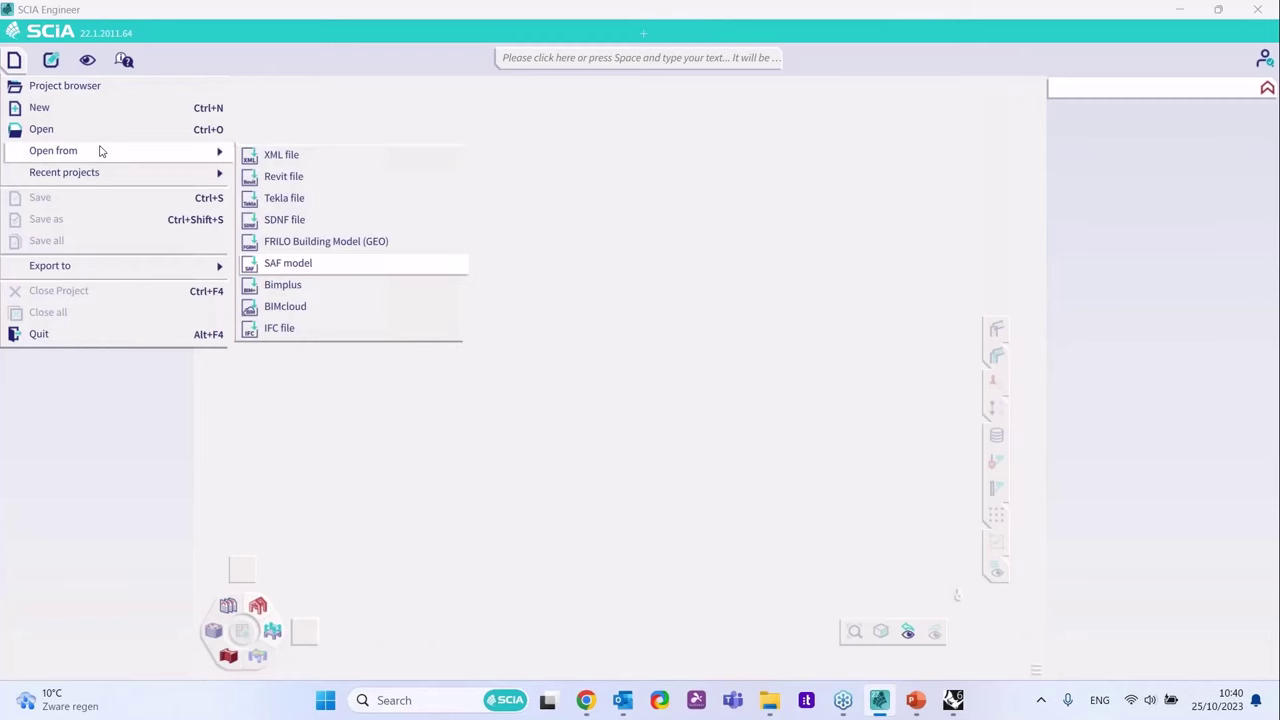
left_click(337, 166)
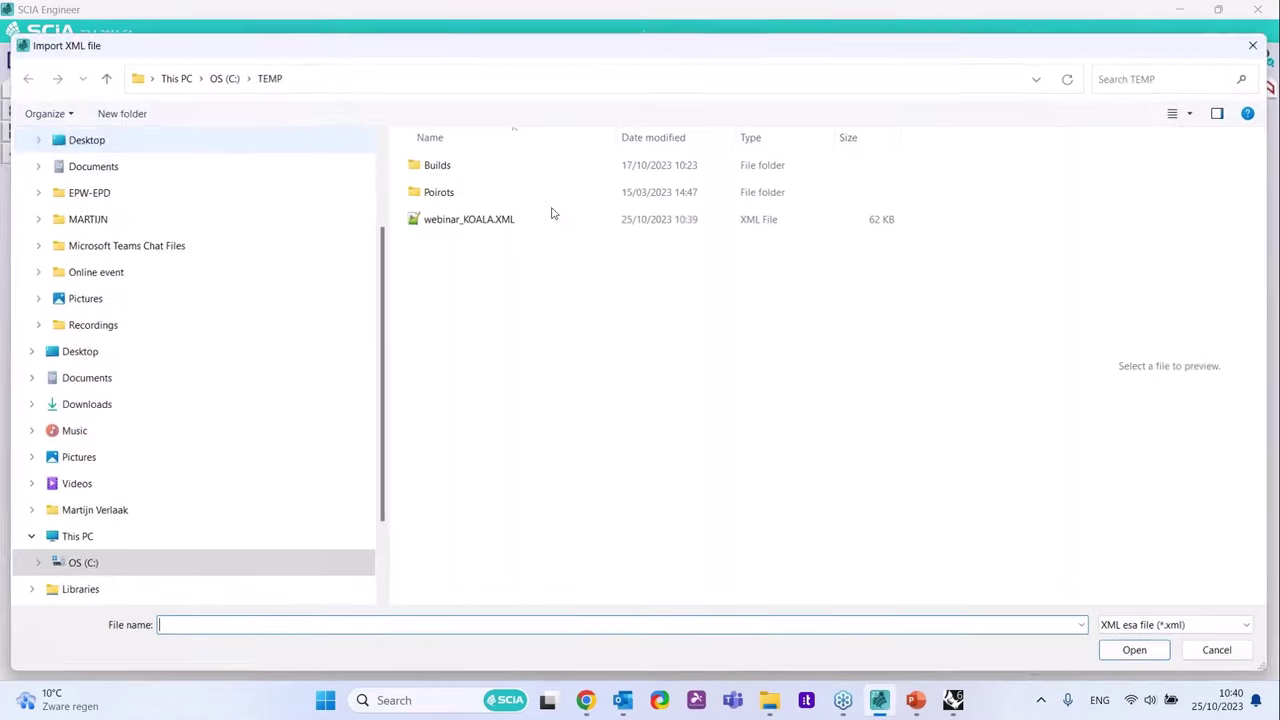
left_click(494, 215)
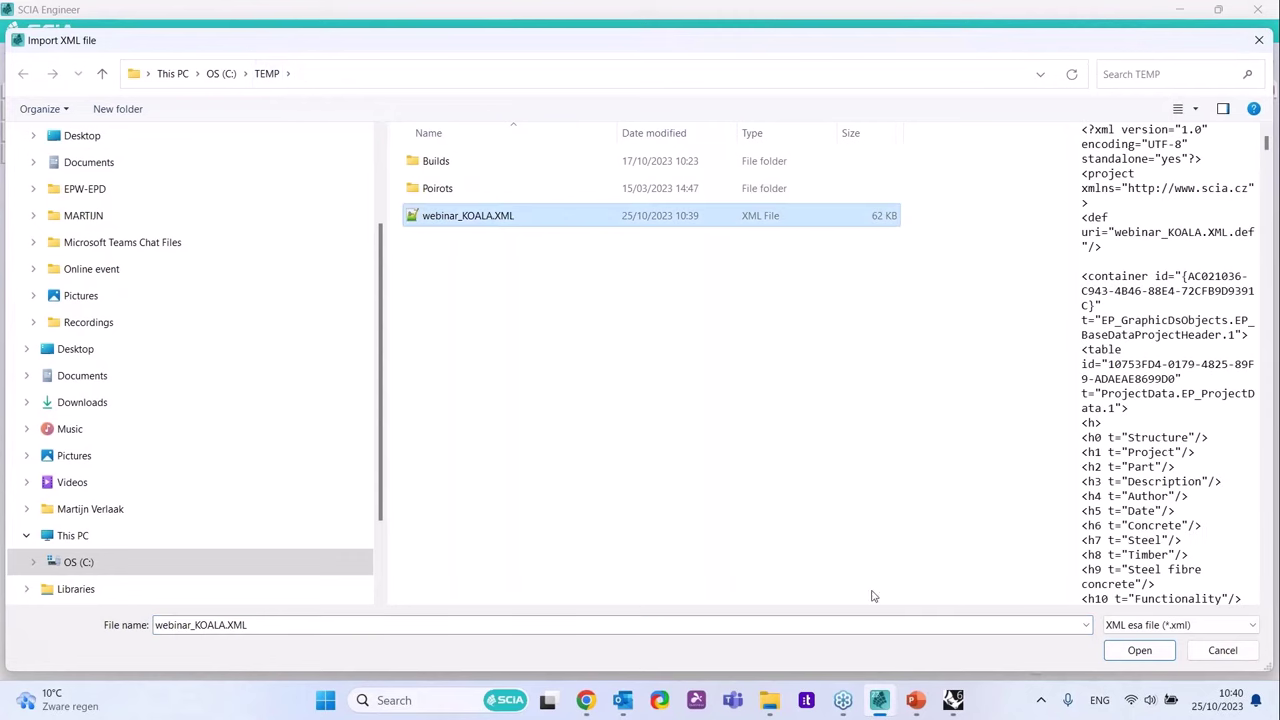
left_click(1137, 651)
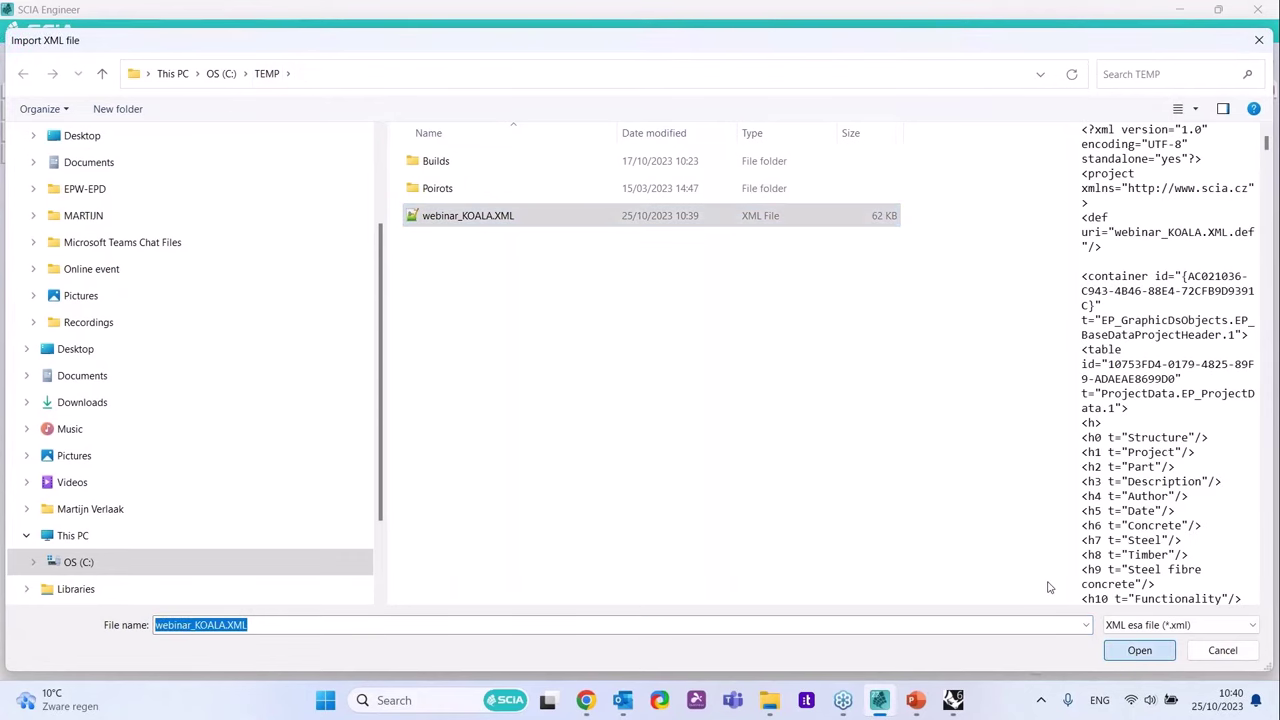
left_click(815, 423)
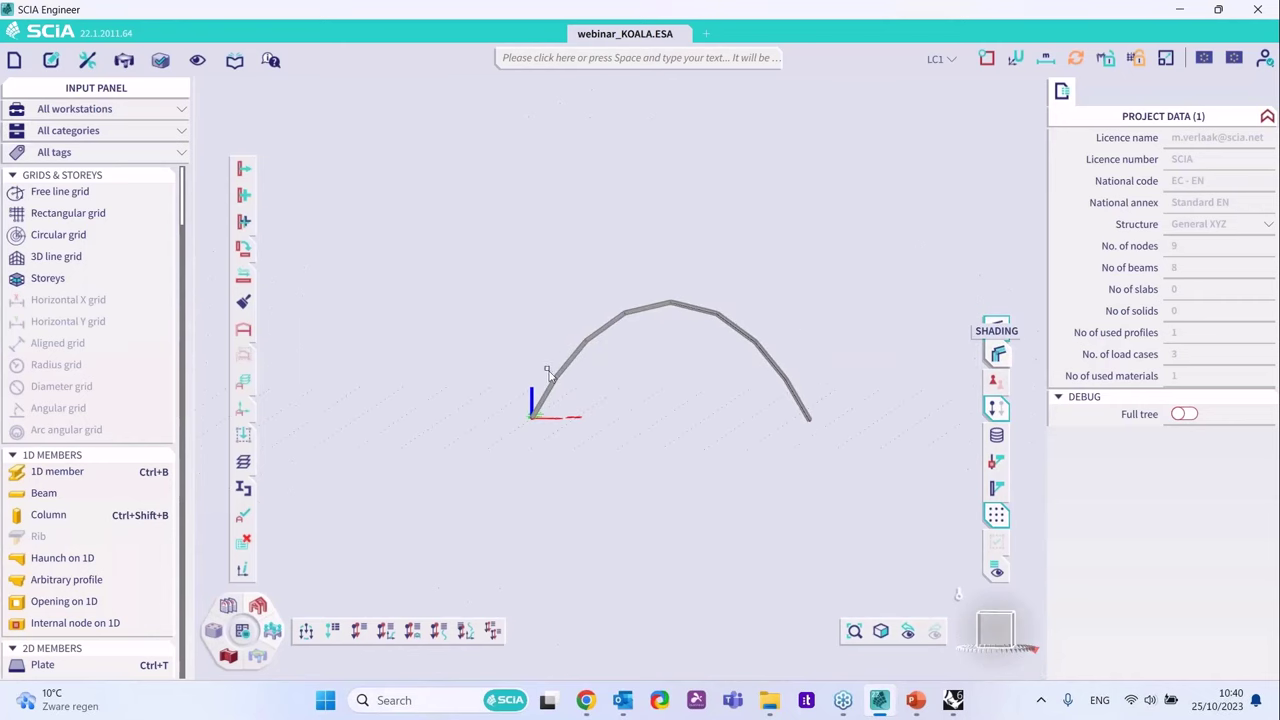
- View the imported arch in 3D and inspect the cross-section assigned to the beam at its crown
mouse_move(766, 350)
right_mouse_down("ctrl")
mouse_move(672, 395)
mouse_move(665, 330)
right_mouse_up("ctrl")
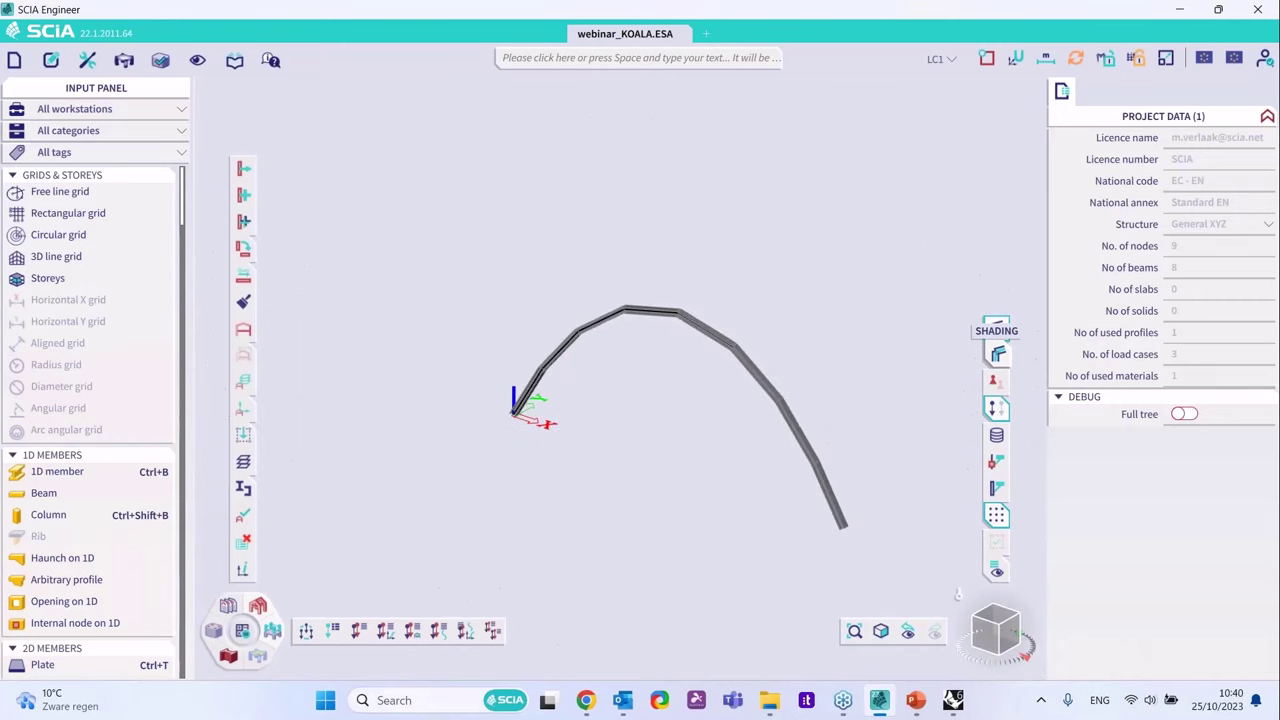
scroll(665, 330, "up", 3)
left_click(655, 330)
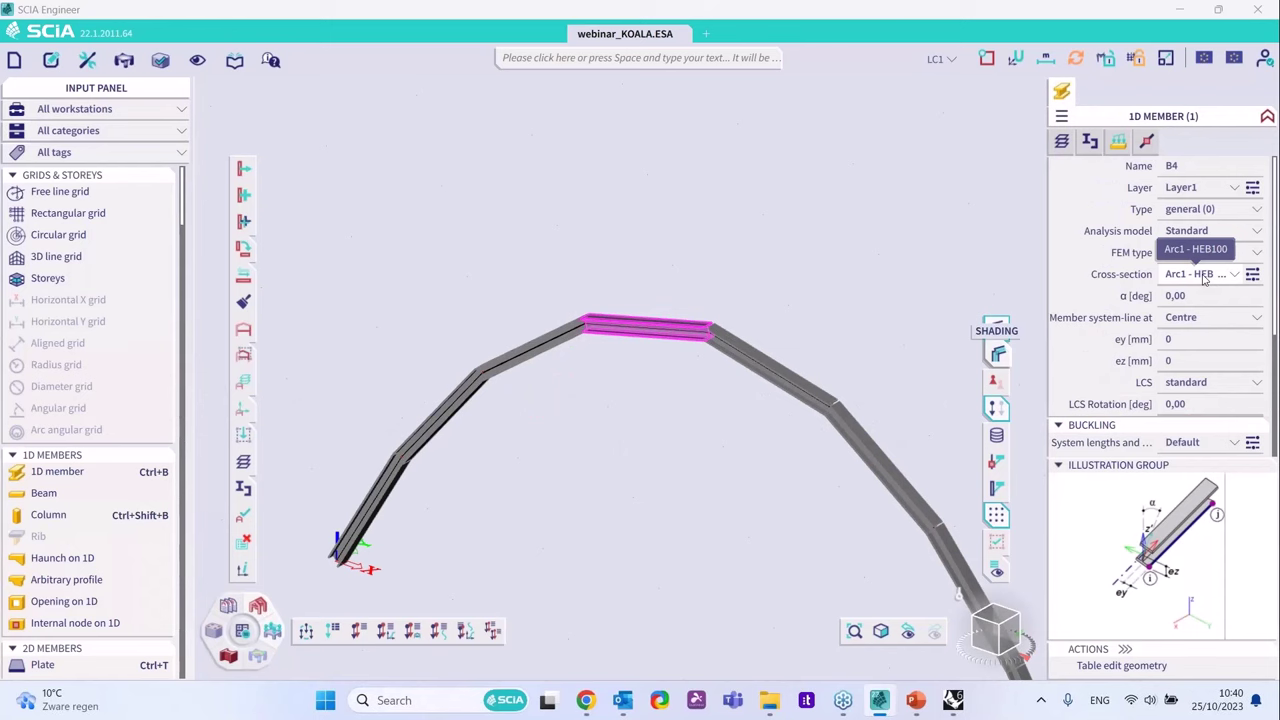
- Activate load cases LC2 and LC3 in turn to check the imported point and line loads on the arch
left_click(940, 59)
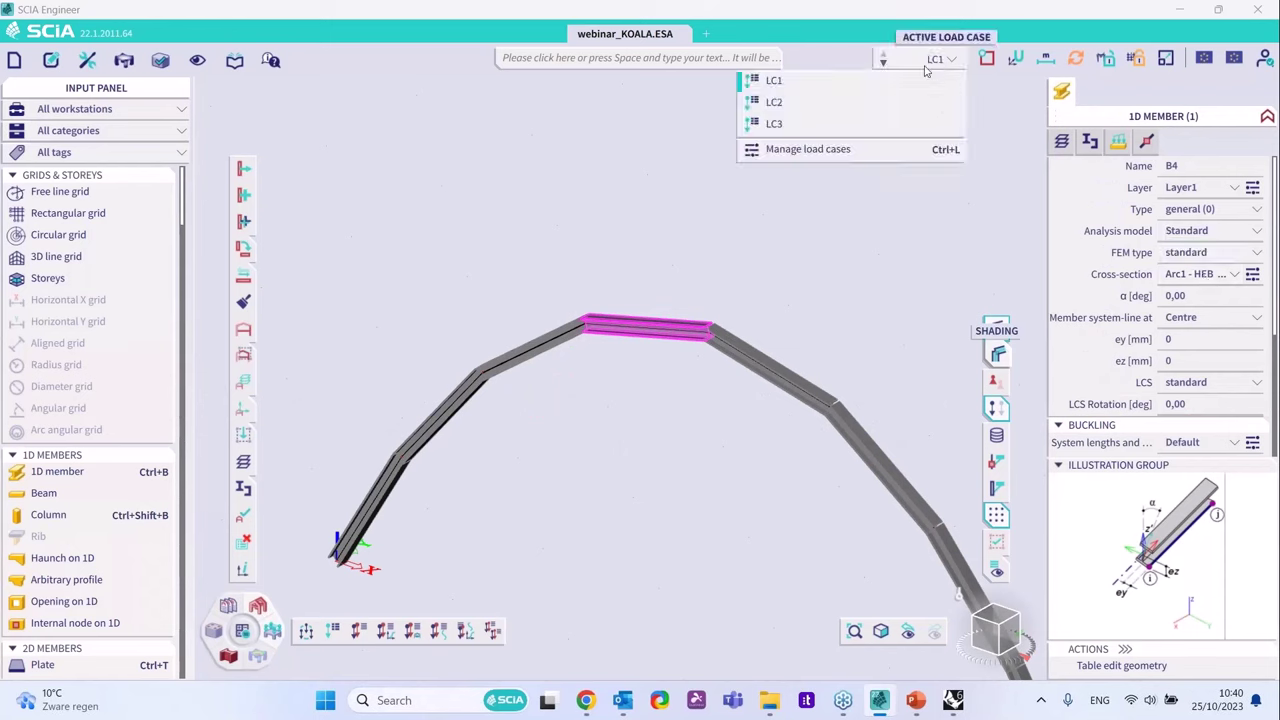
left_click(841, 102)
scroll(652, 277, "down", 3)
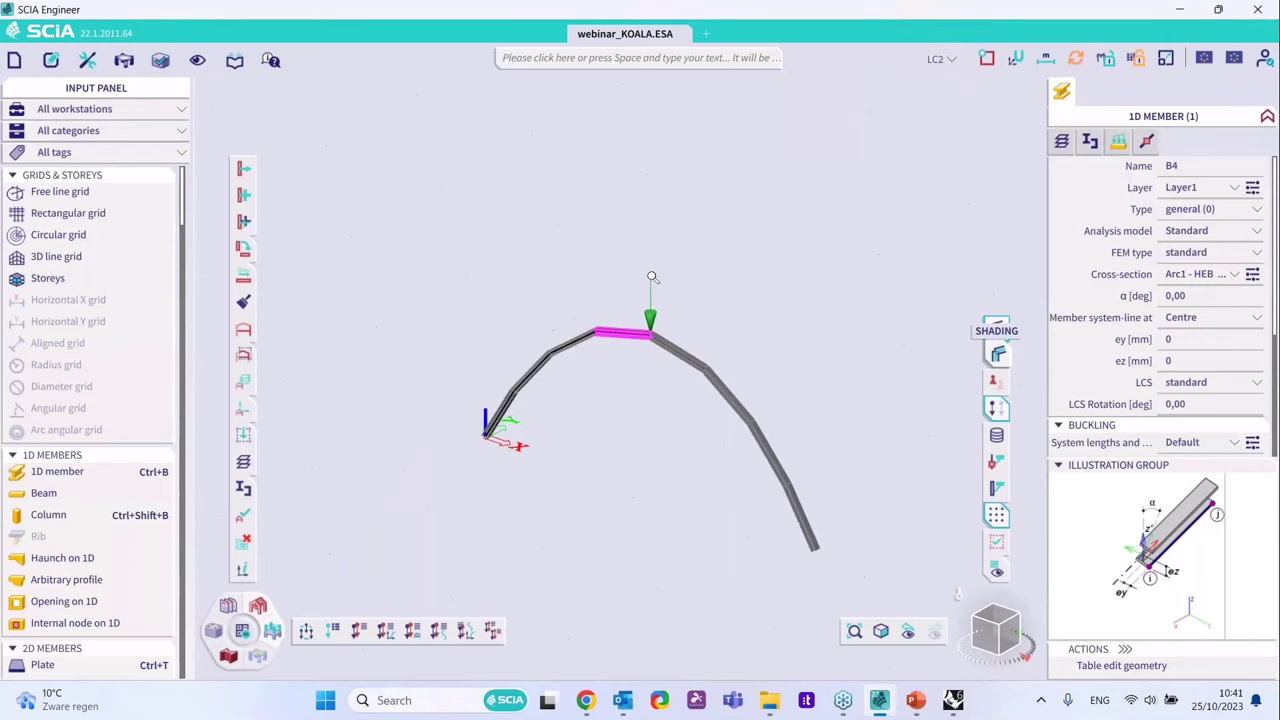
left_click(940, 59)
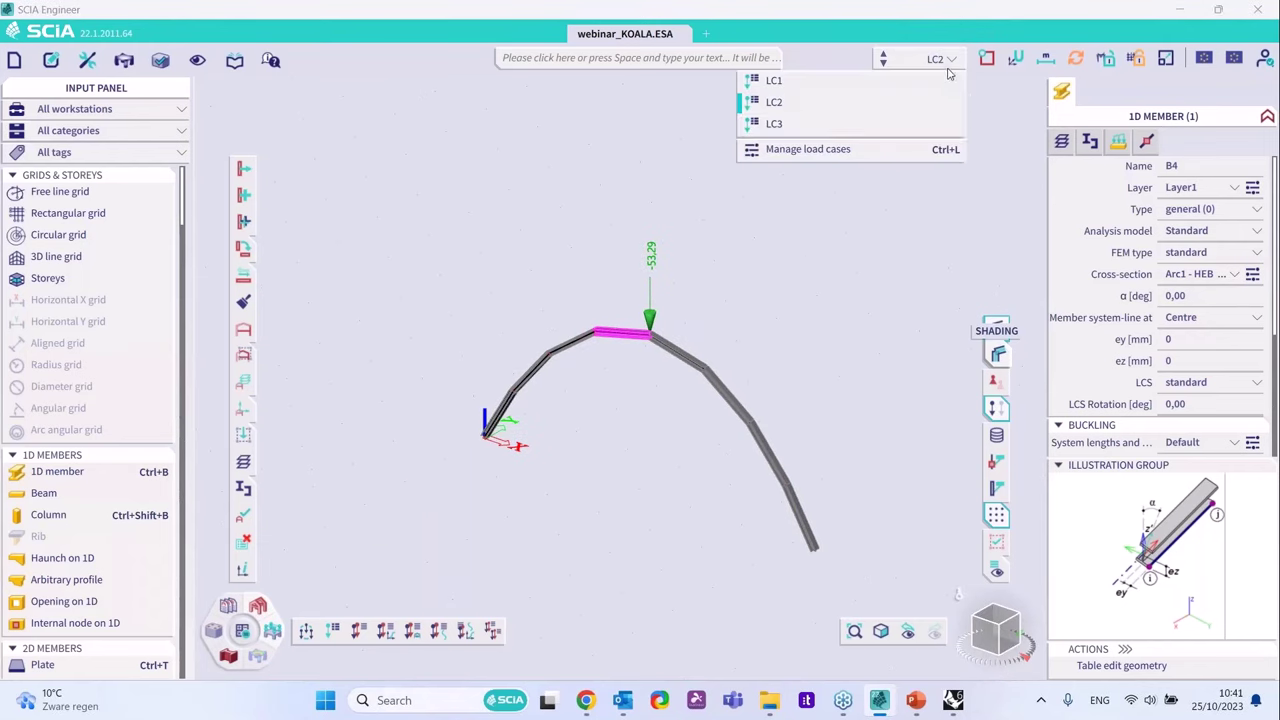
left_click(884, 128)
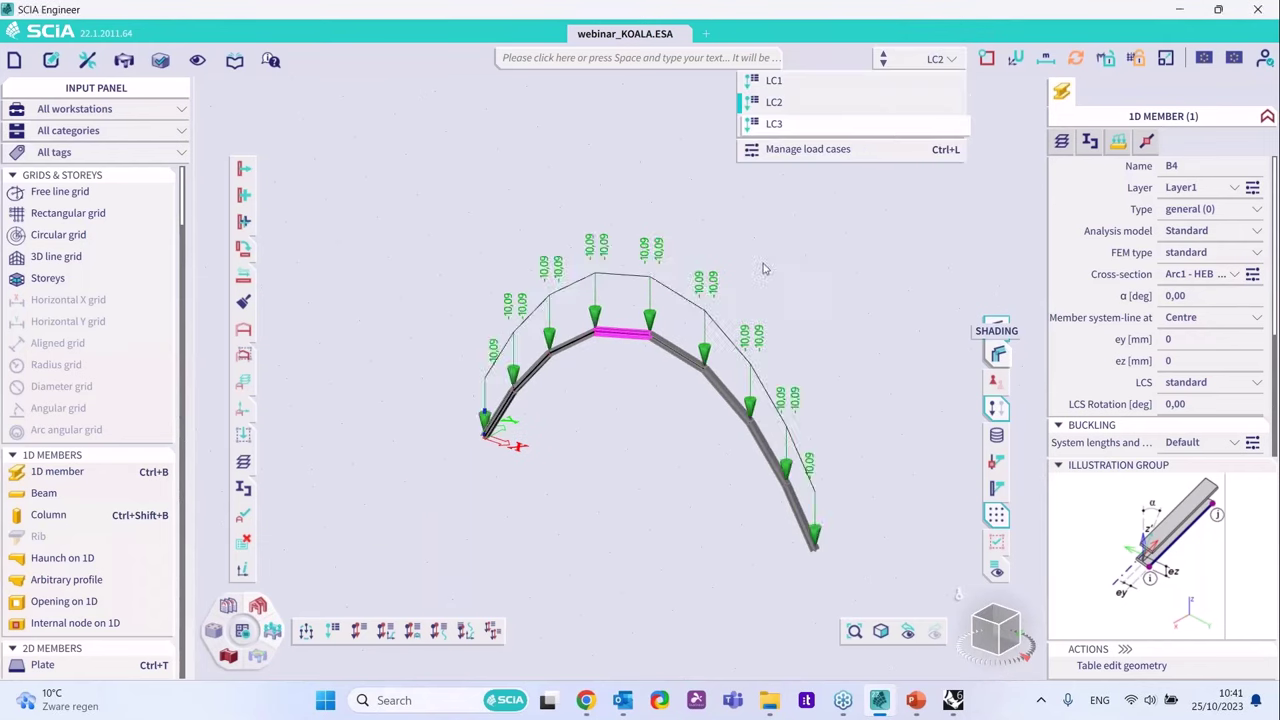
- Deselect the beam and review the LC2 and LG1 load groups in the Load groups manager
left_click(690, 485)
left_click(474, 157)
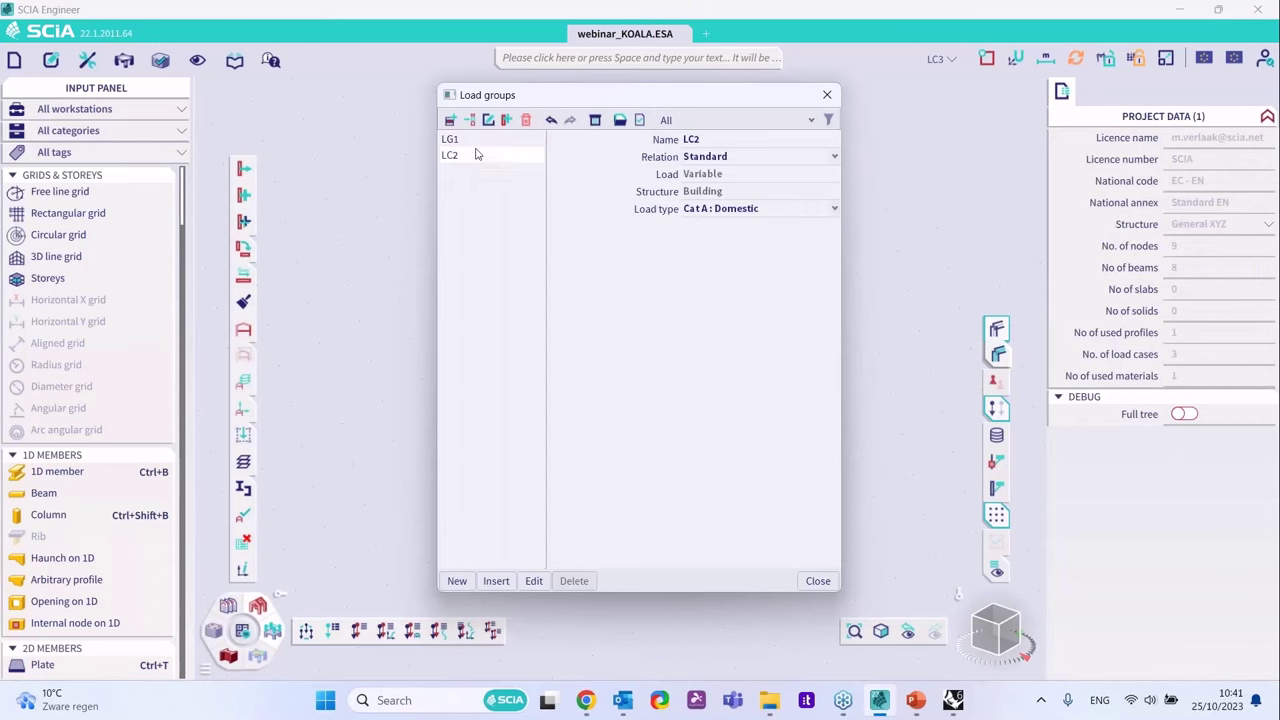
left_click(478, 141)
left_click(826, 95)
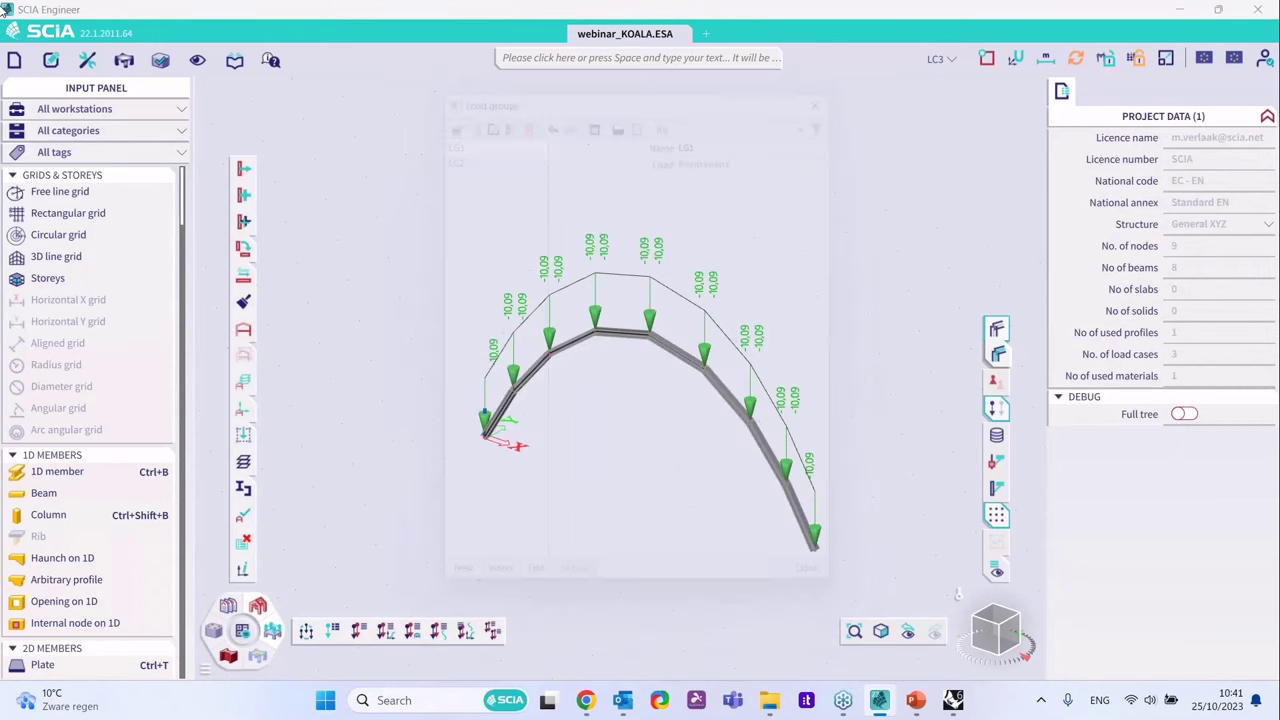
- Review the materials and national code in the project data, leaving the settings as they are
left_click(40, 31)
key("Escape")
double_click(633, 200)
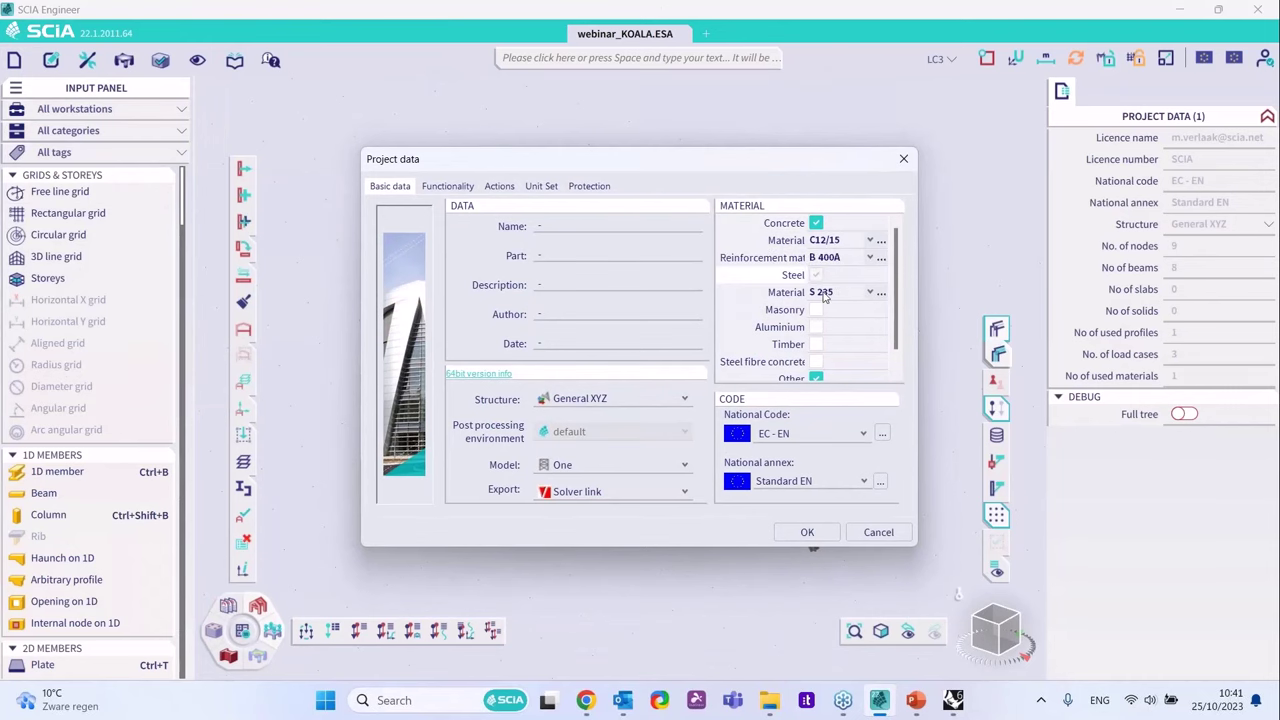
left_click(903, 158)
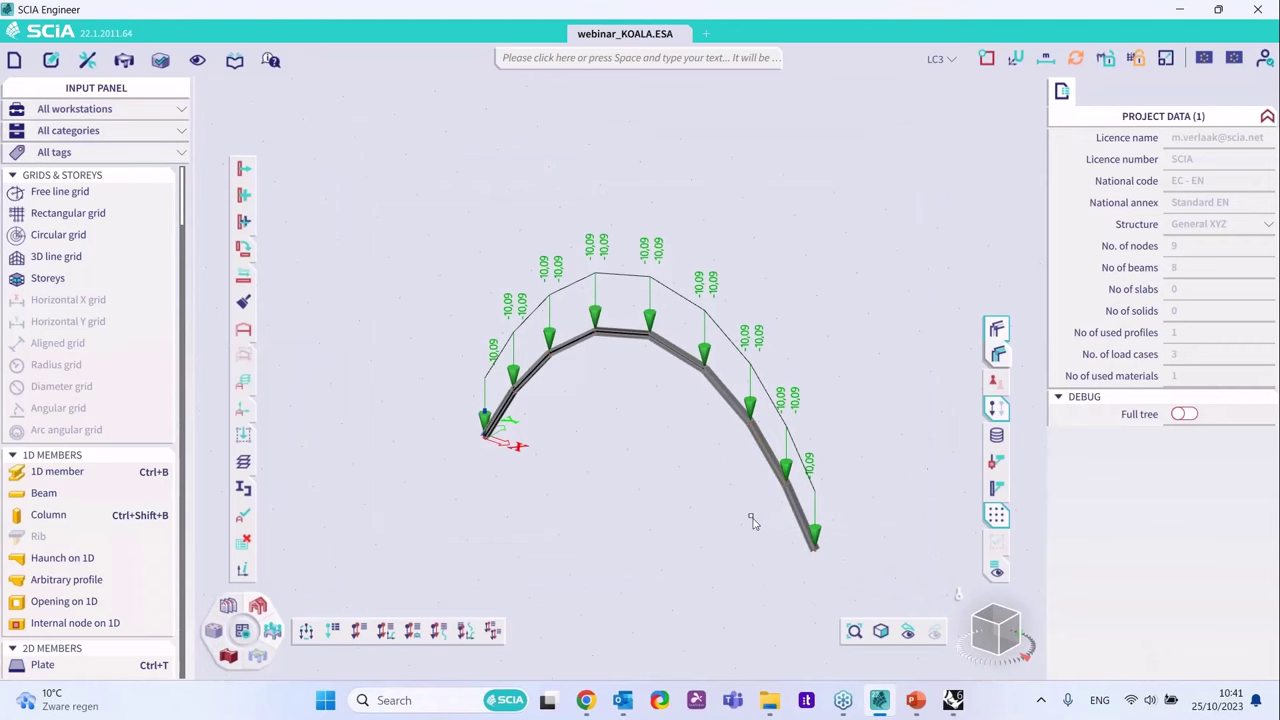
- Run the linear calculation of the arch, accepting that the flagged line forces are left out
left_click(242, 630)
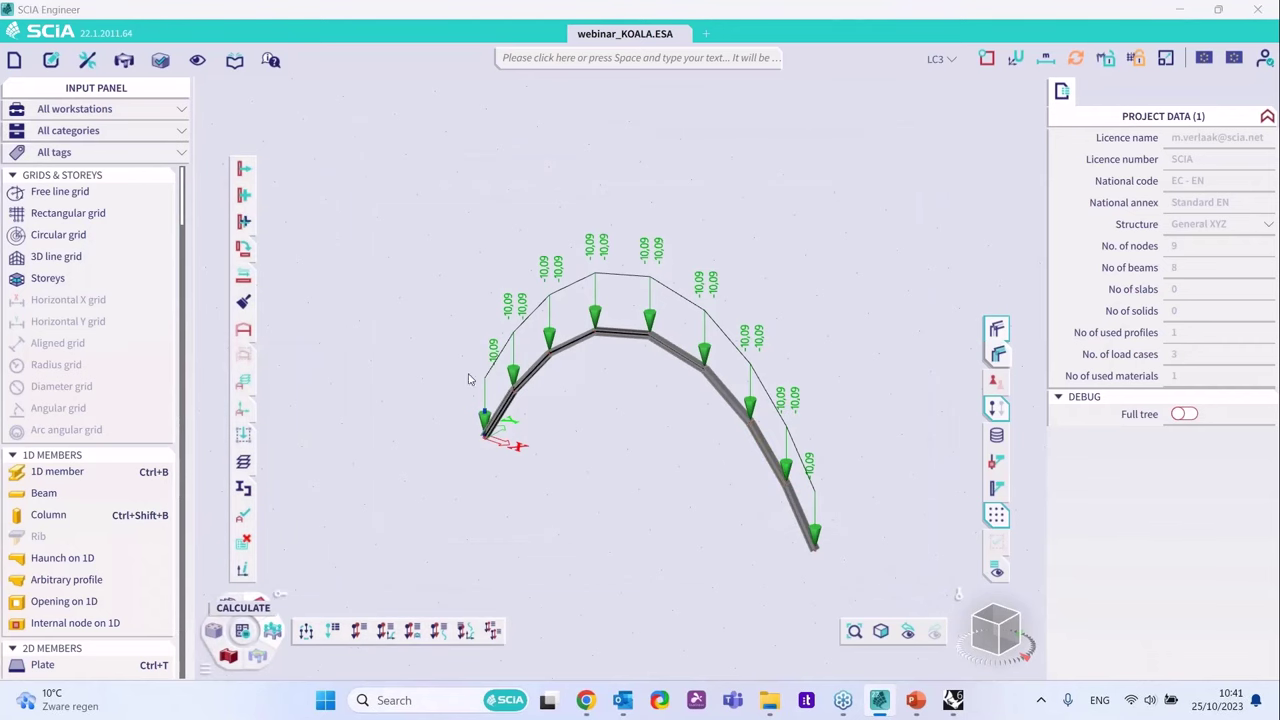
left_click(464, 545)
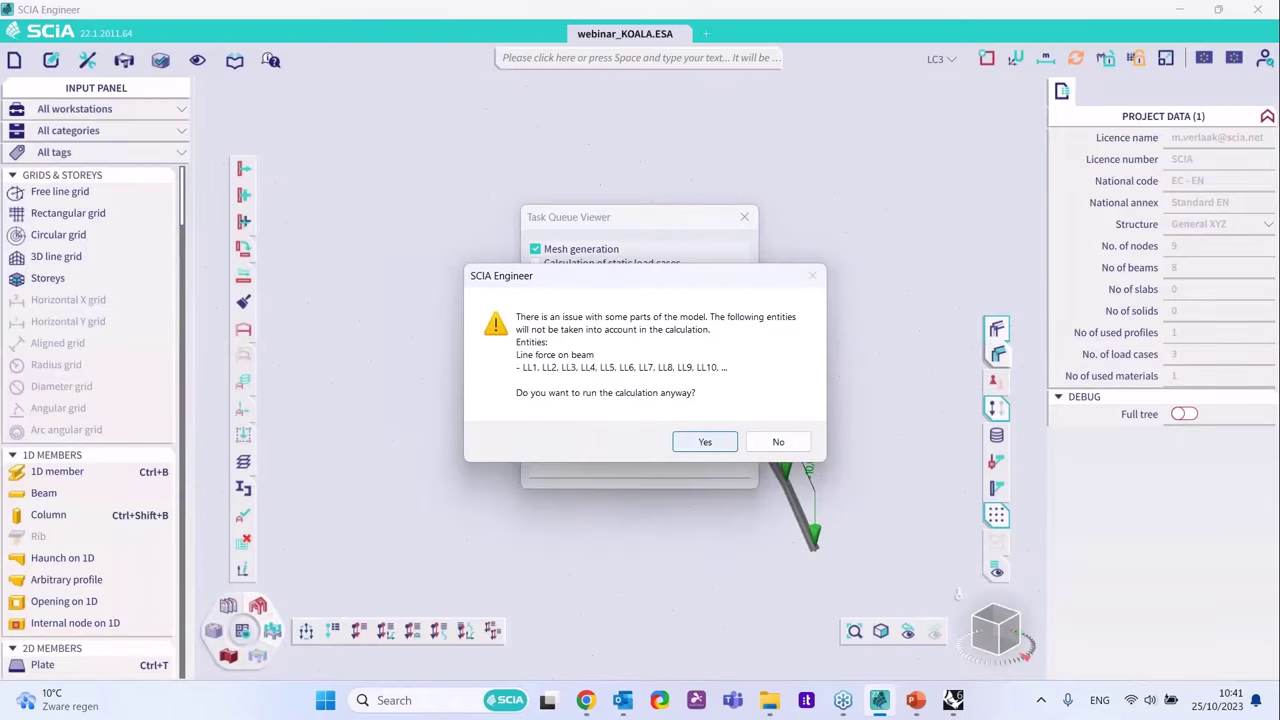
left_click(712, 443)
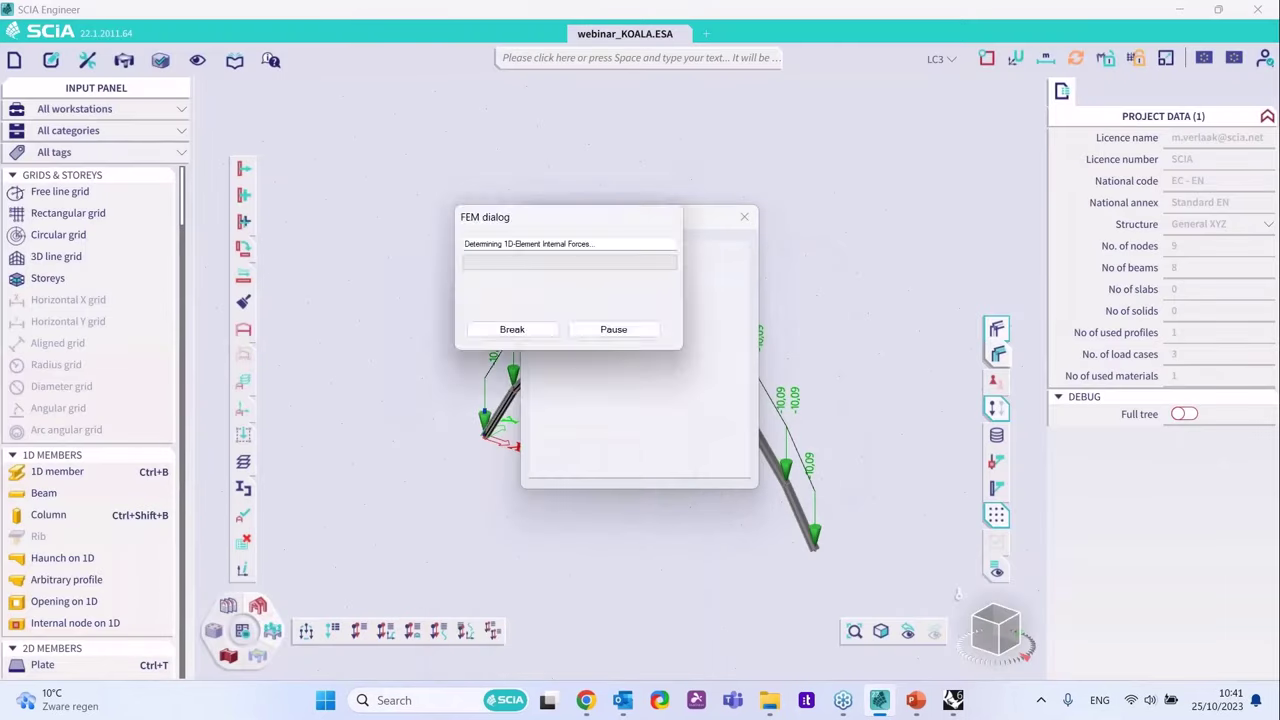
left_click(724, 446)
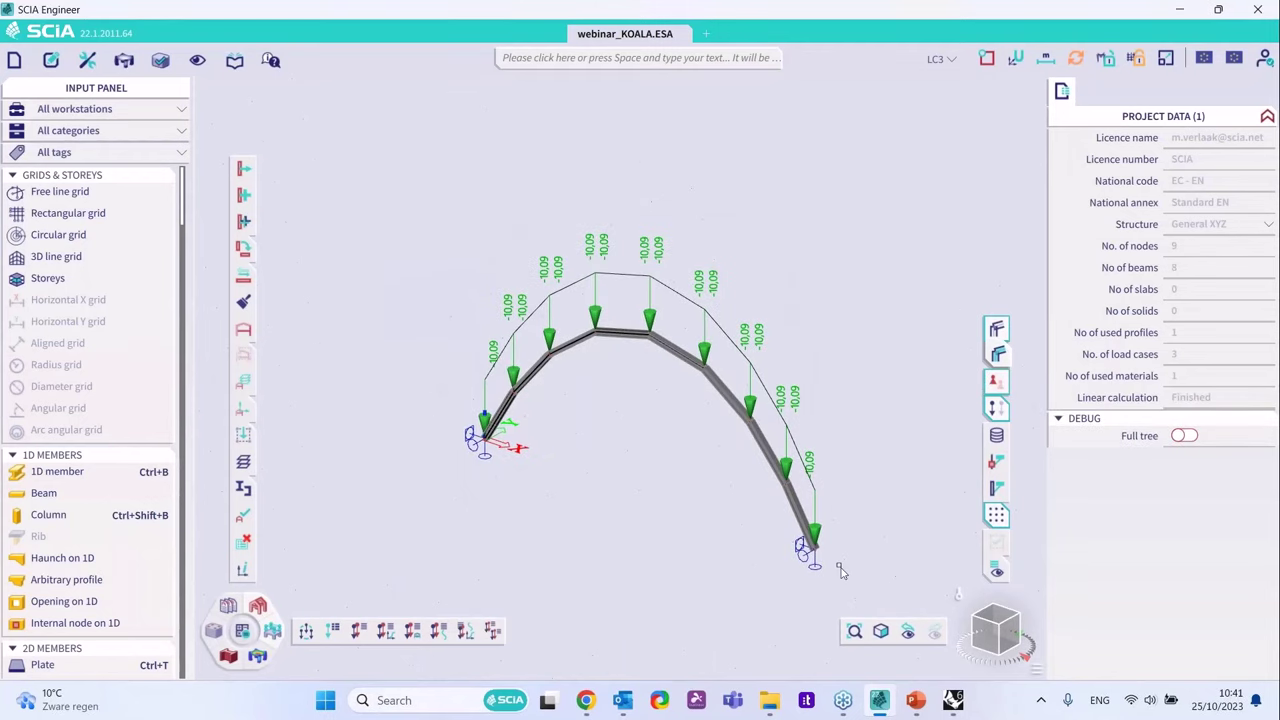
- Look over the calculated arch and switch to the KOALA slide in the PowerPoint presentation
scroll(775, 570, "up", 3)
scroll(760, 580, "down", 3)
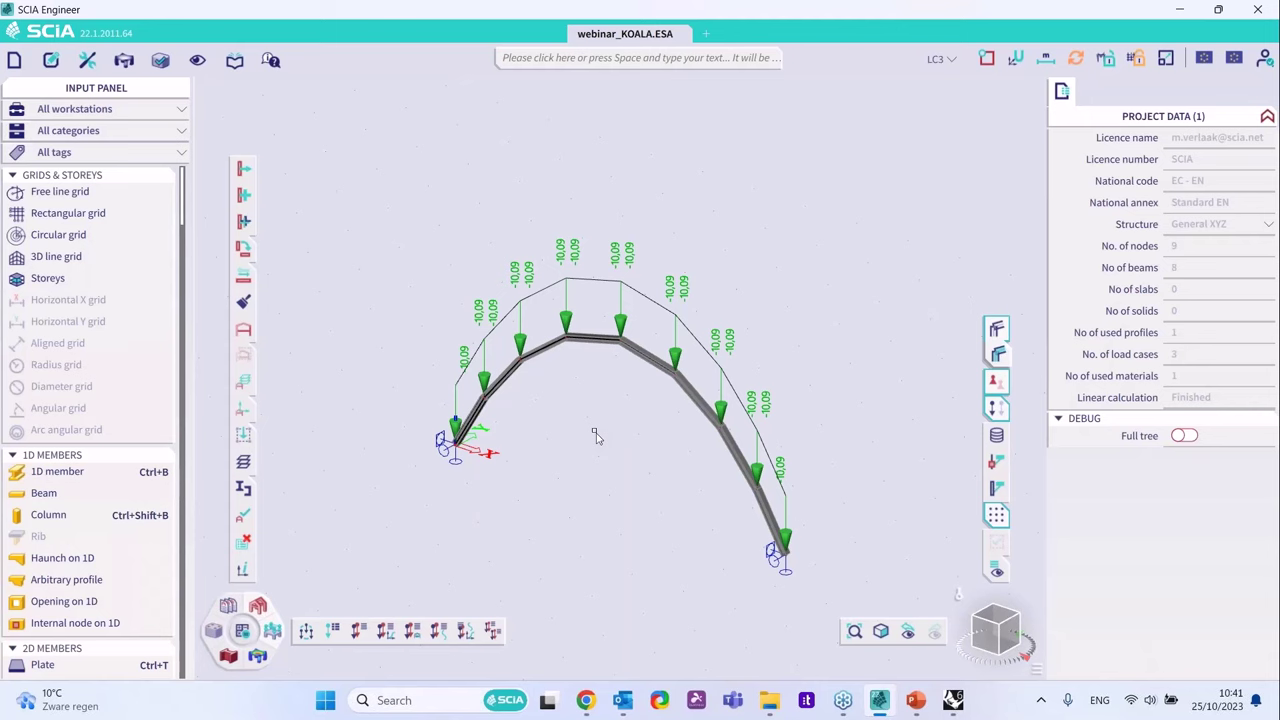
left_click(916, 703)
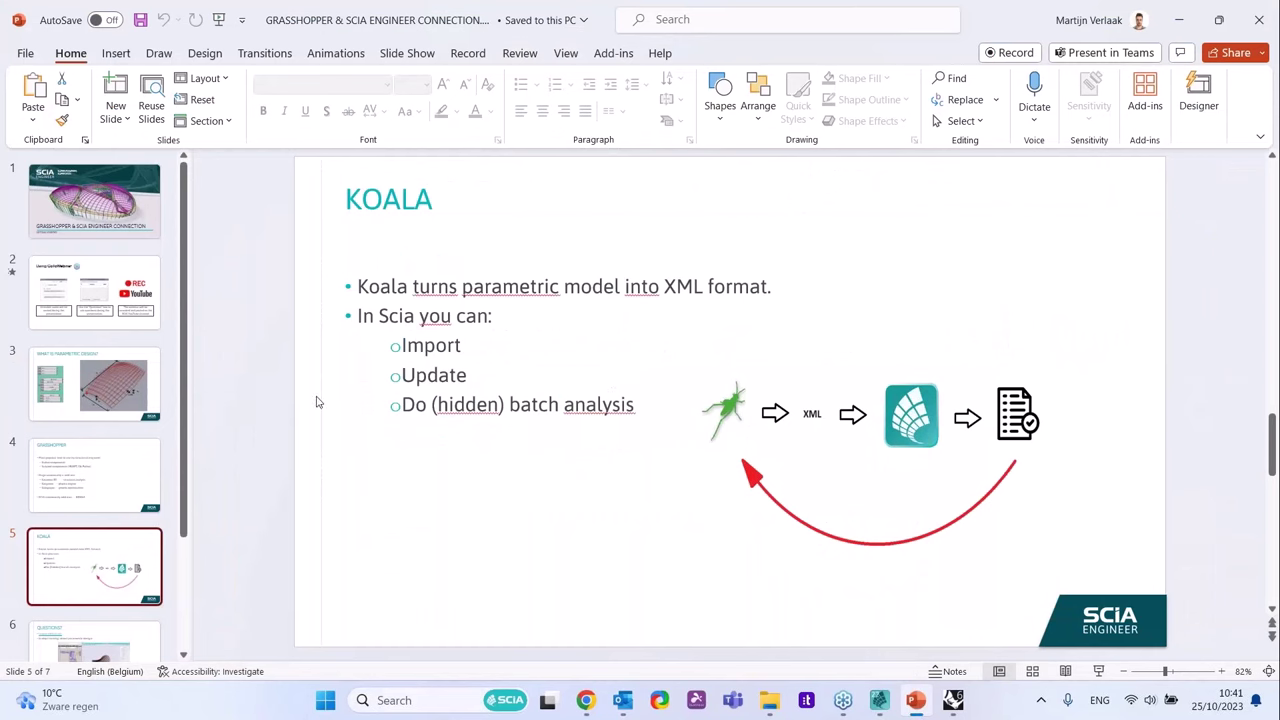
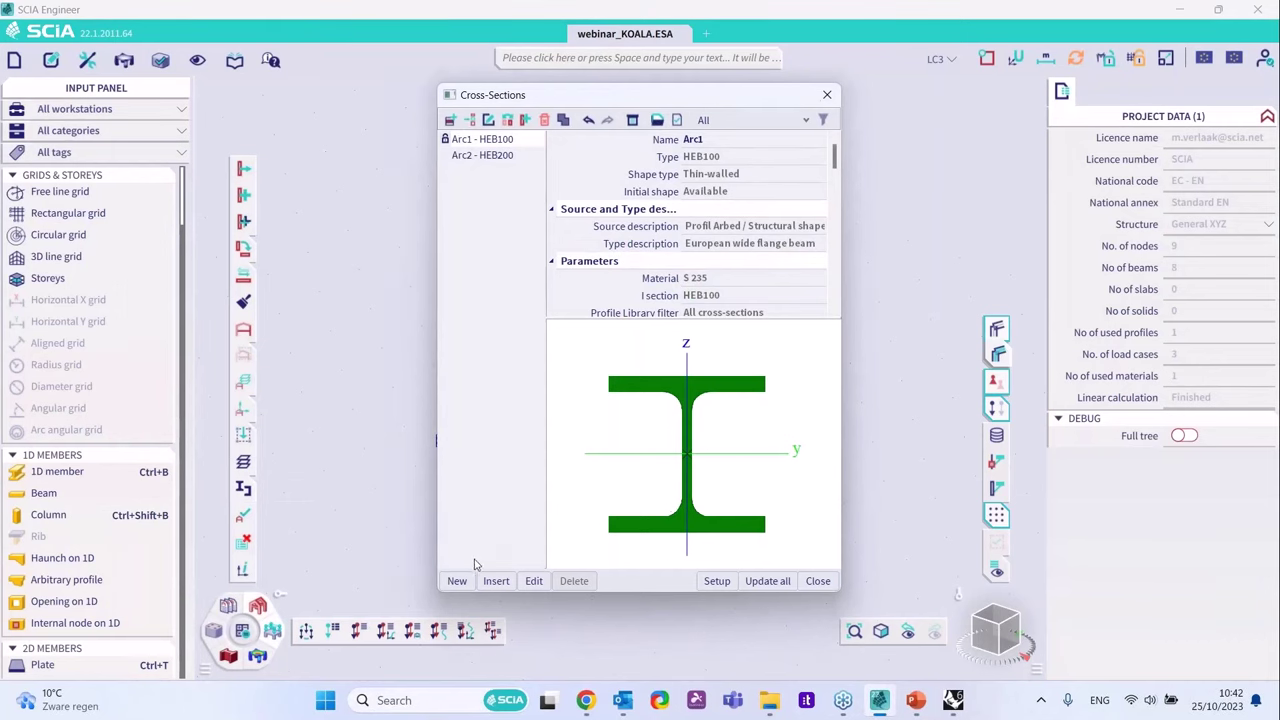
- Add a new cross-section from the General group to the project and bring up its cross-section editor
left_click(457, 580)
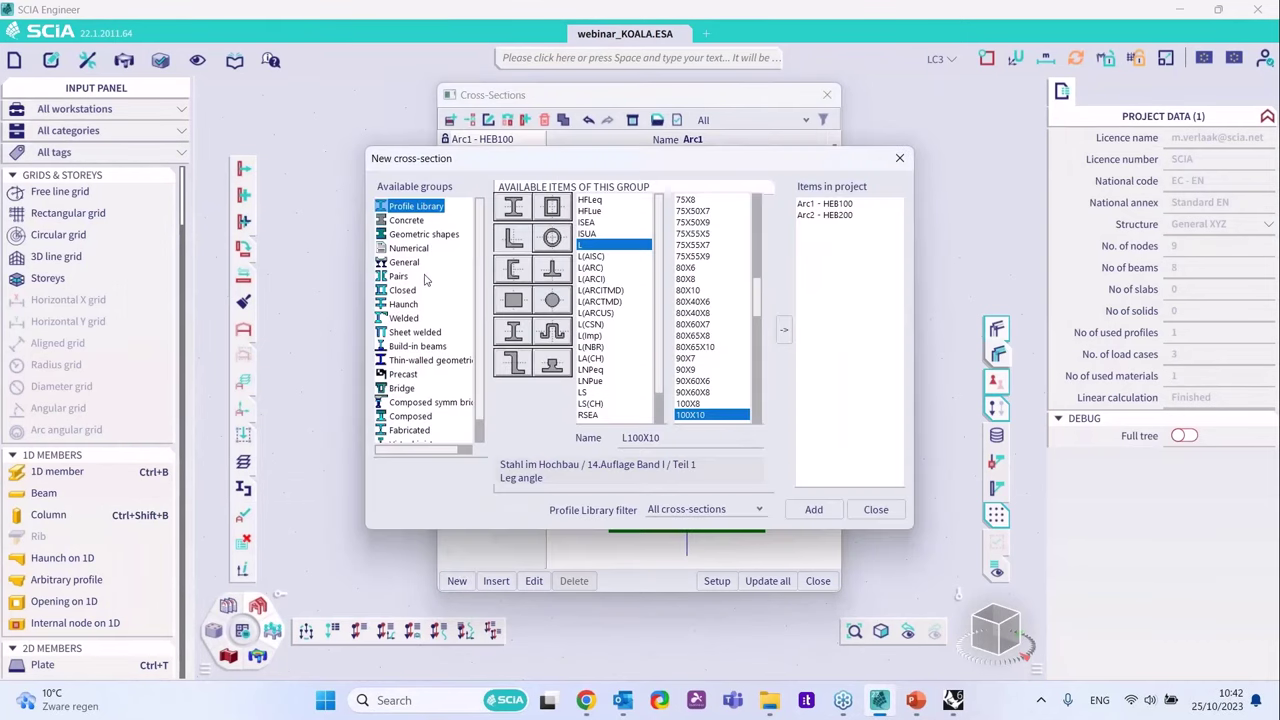
left_click(414, 263)
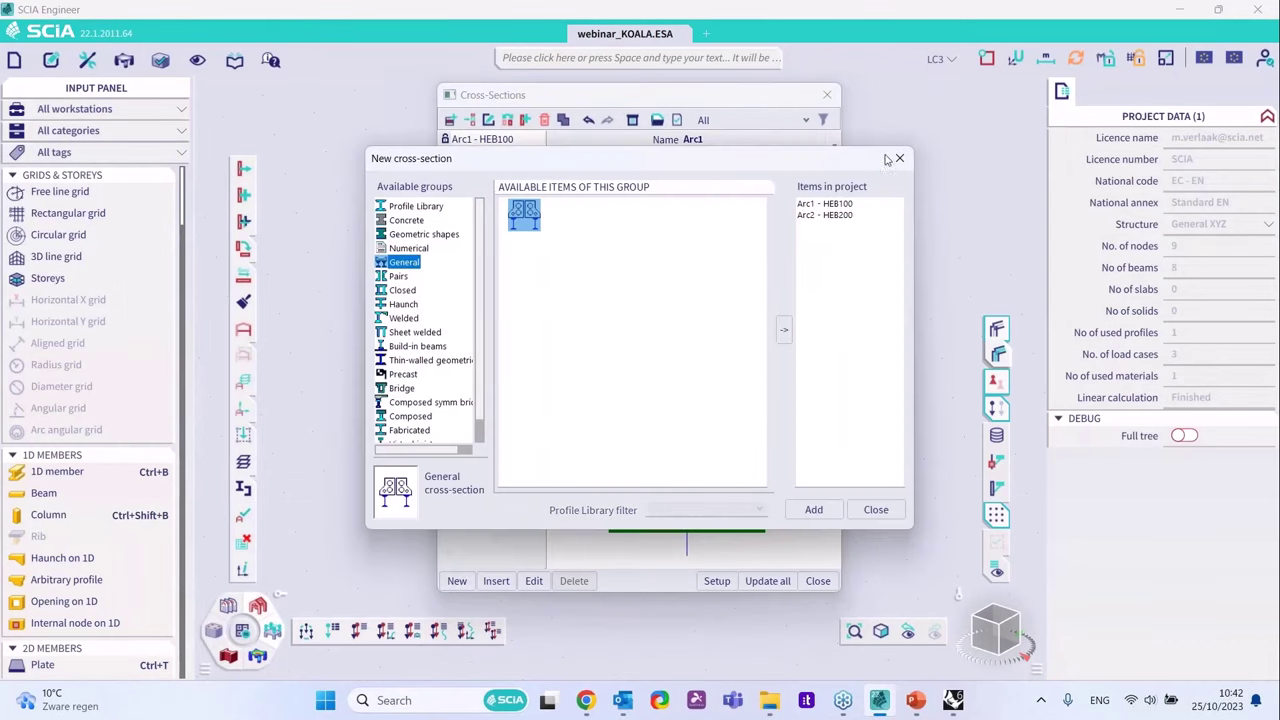
left_click(818, 511)
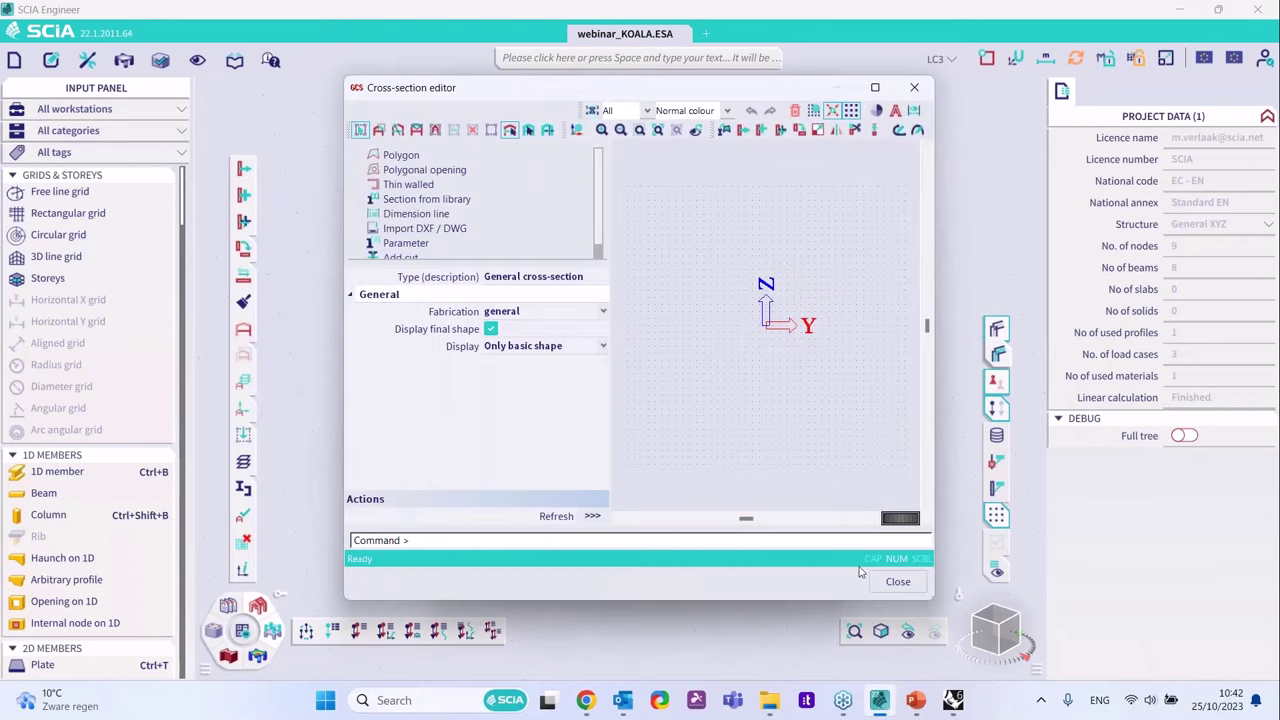
- Draw an irregular ten-cornered closed polygon in S 235 as the general section's shape, folded around a narrow inner gap
double_click(405, 172)
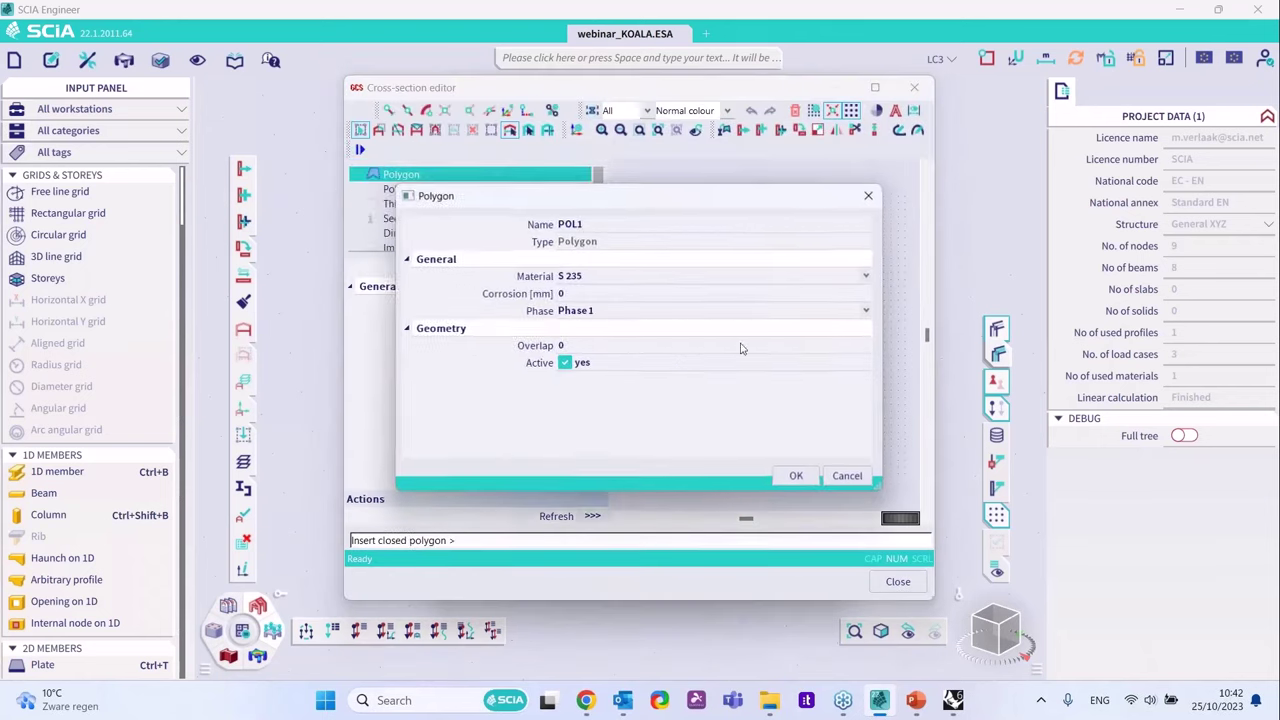
left_click(796, 475)
left_click(748, 295)
left_click(617, 445)
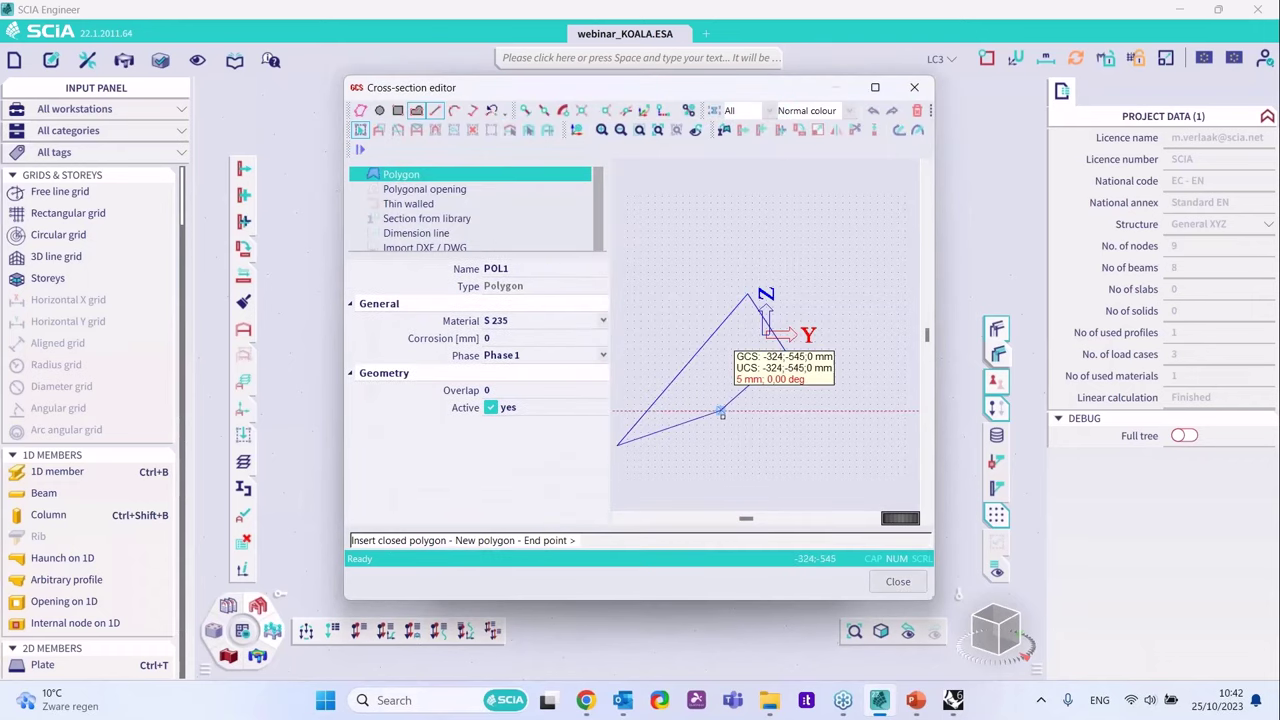
left_click(721, 408)
left_click(746, 433)
left_click(669, 433)
left_click(688, 394)
left_click(751, 358)
left_click(731, 338)
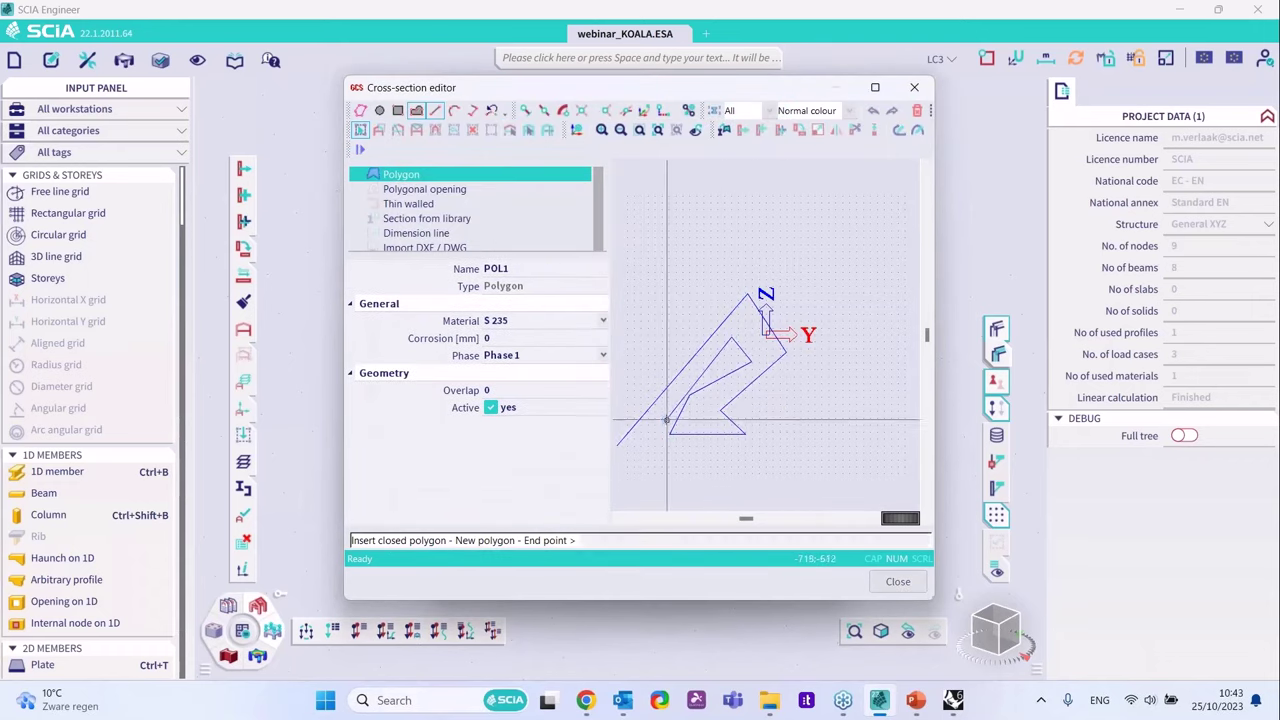
key("Escape")
key("Escape")
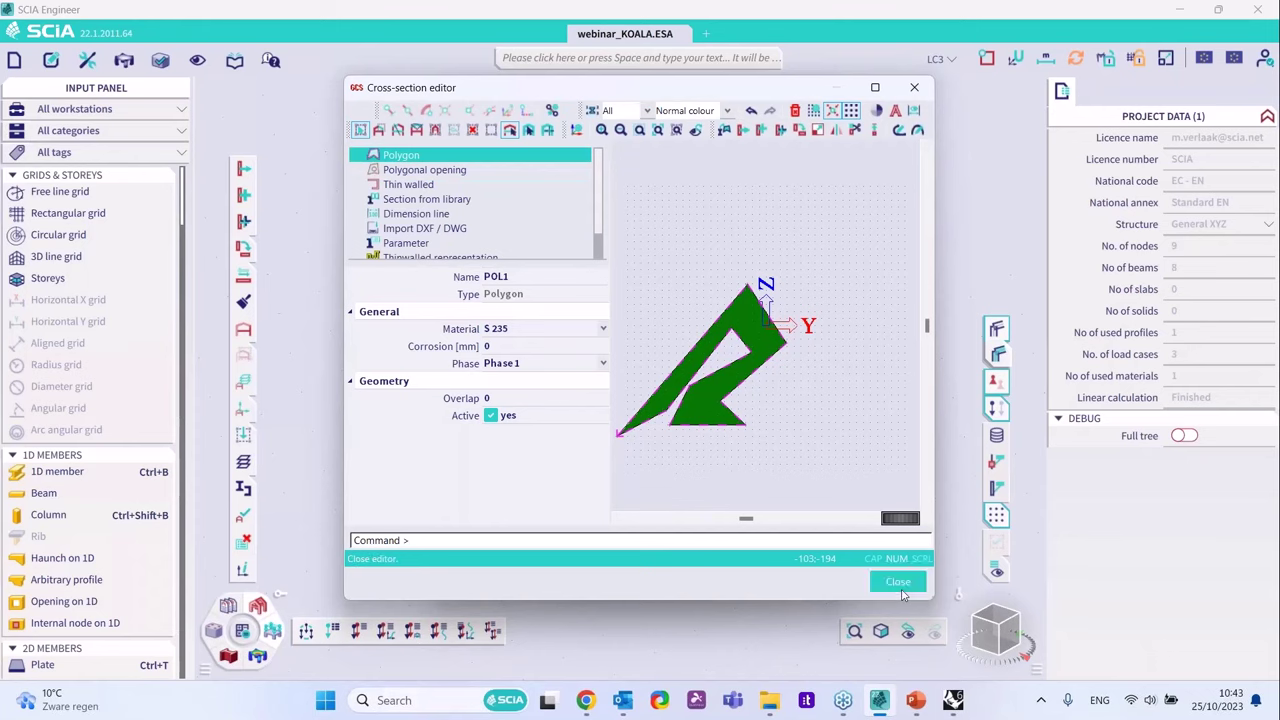
- Leave the section editor, accept the general cross-section as Arc3, and return to the project's cross-section list
left_click(898, 582)
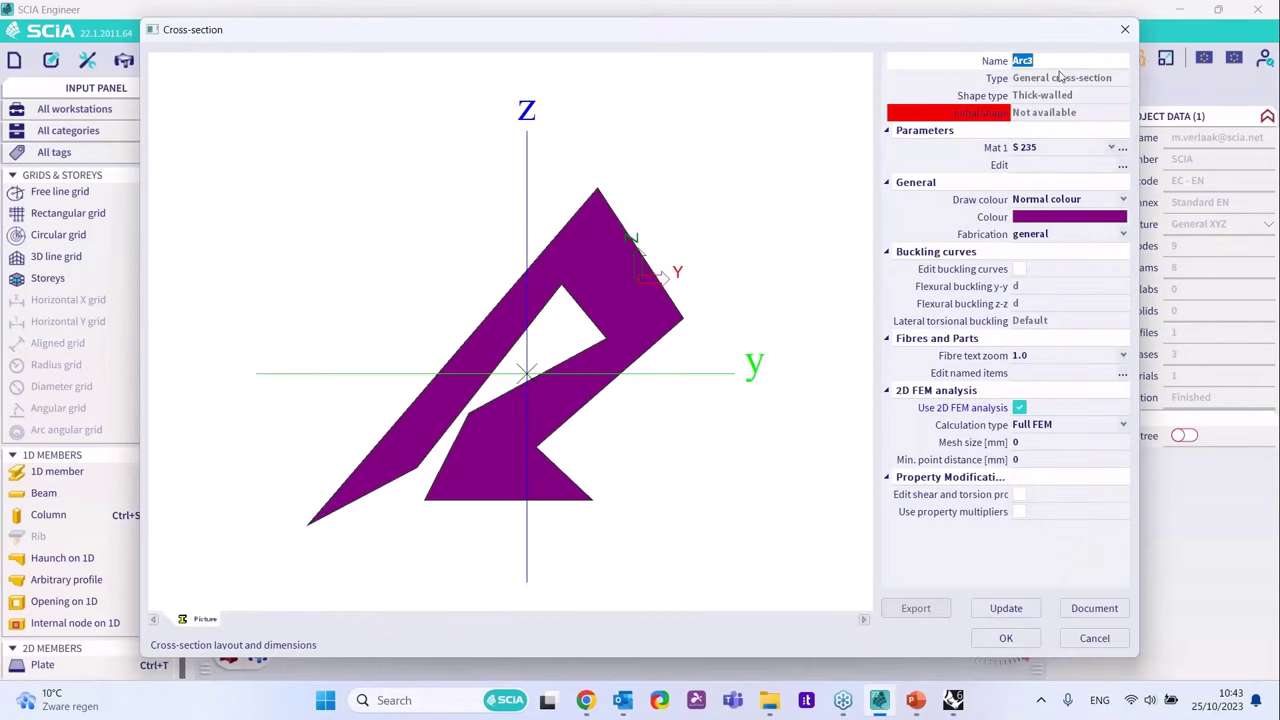
left_click(629, 86)
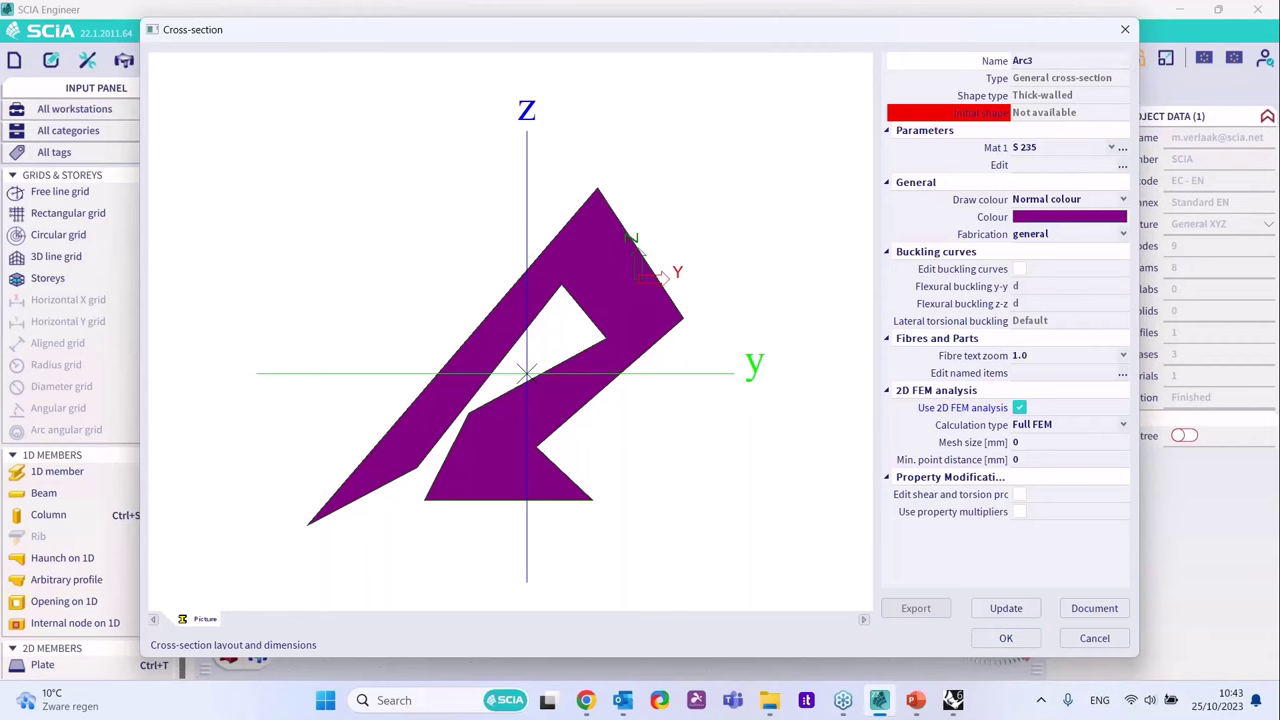
left_click(1006, 638)
left_click(877, 508)
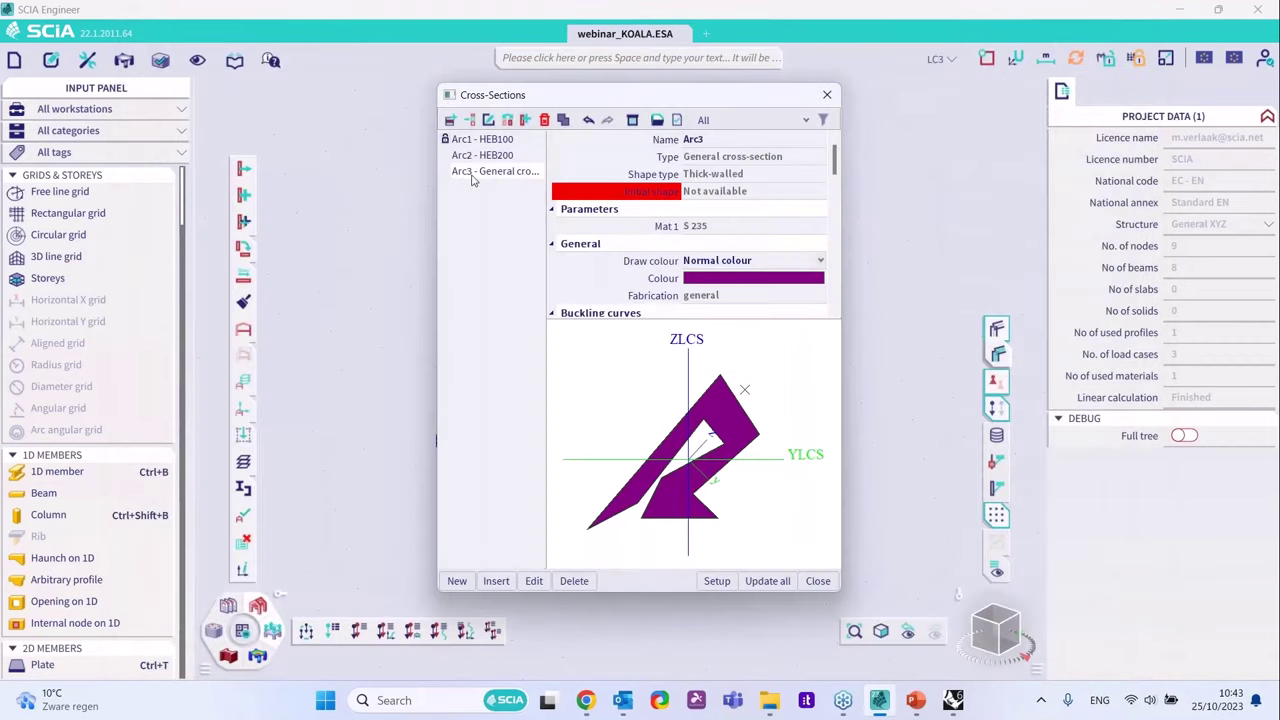
- Close the cross-section list and switch to Grasshopper to examine the section definitions feeding the Cross_Sections component
left_click(826, 93)
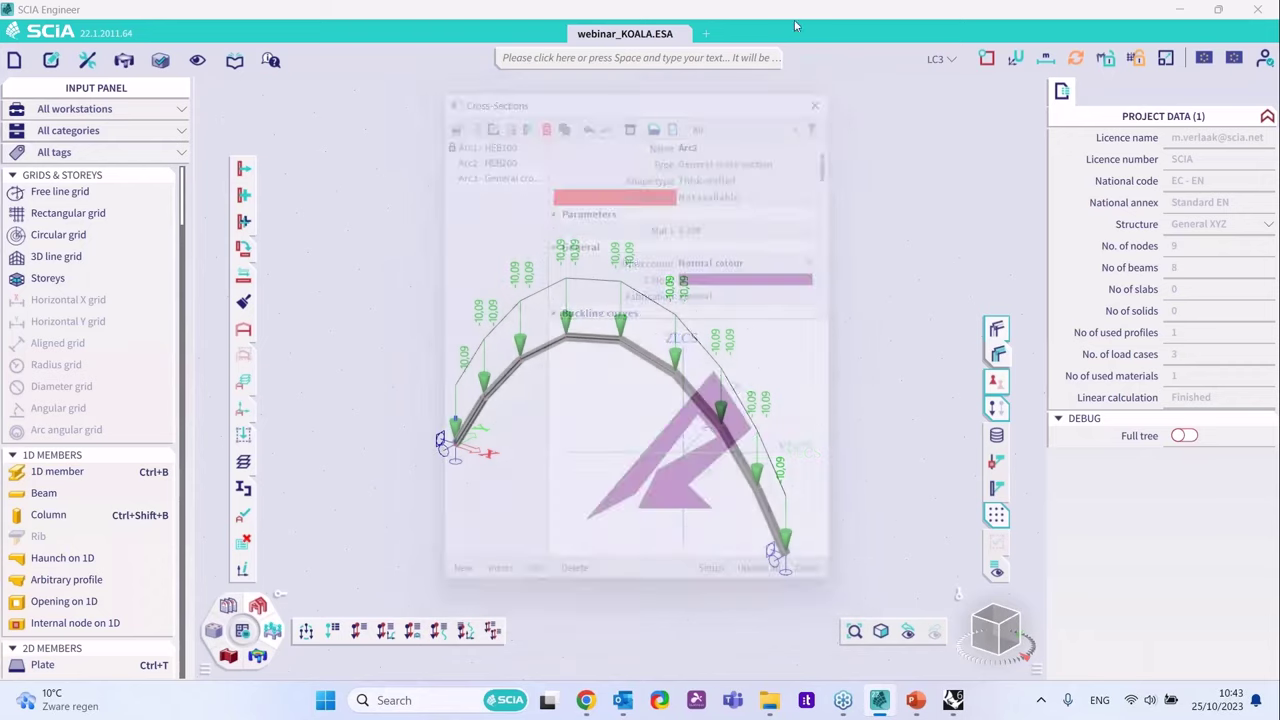
key("alt+Tab")
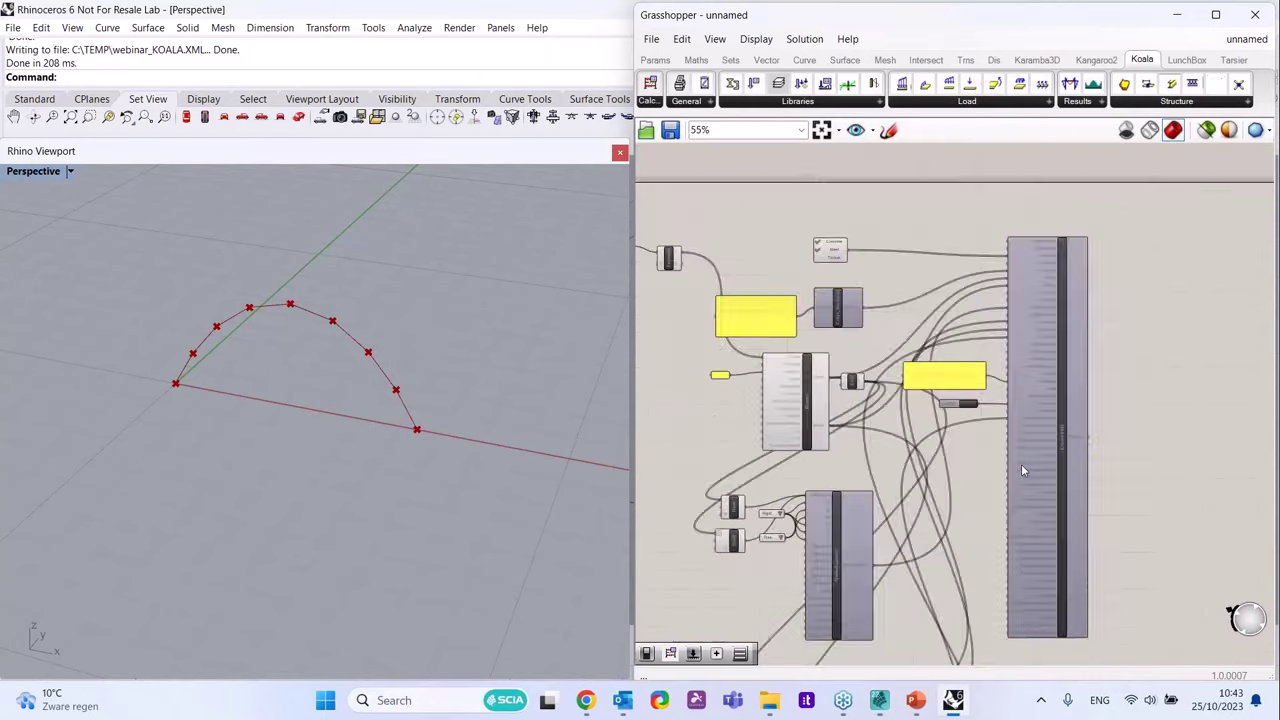
scroll(800, 360, "up", 5)
left_click(763, 351)
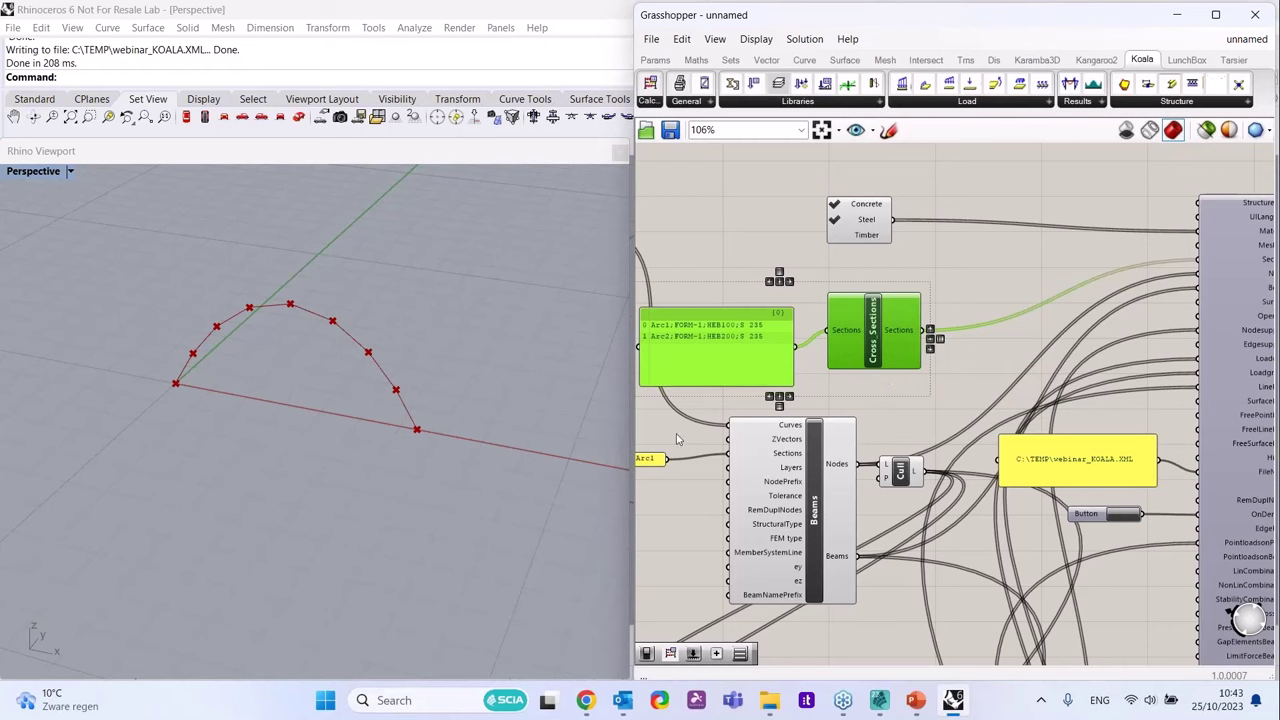
scroll(676, 438, "down", 2)
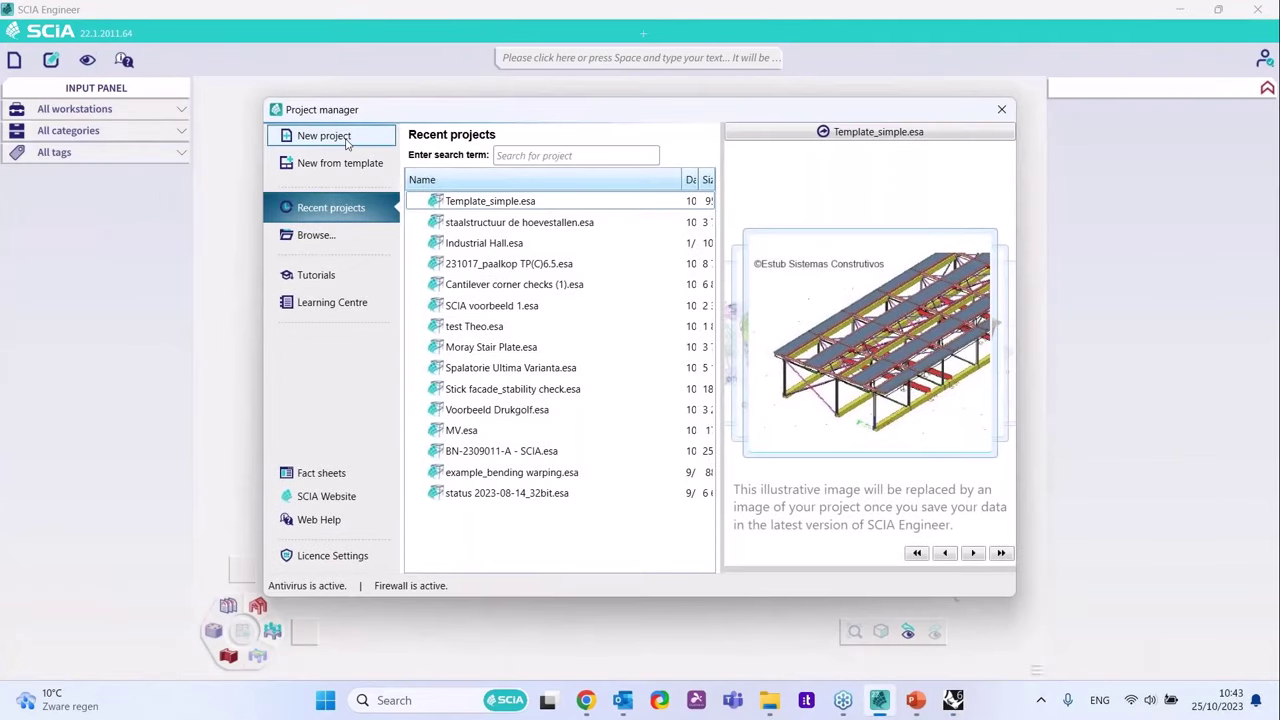
- Create a new SCIA Engineer project with concrete and steel enabled as materials
left_click(347, 140)
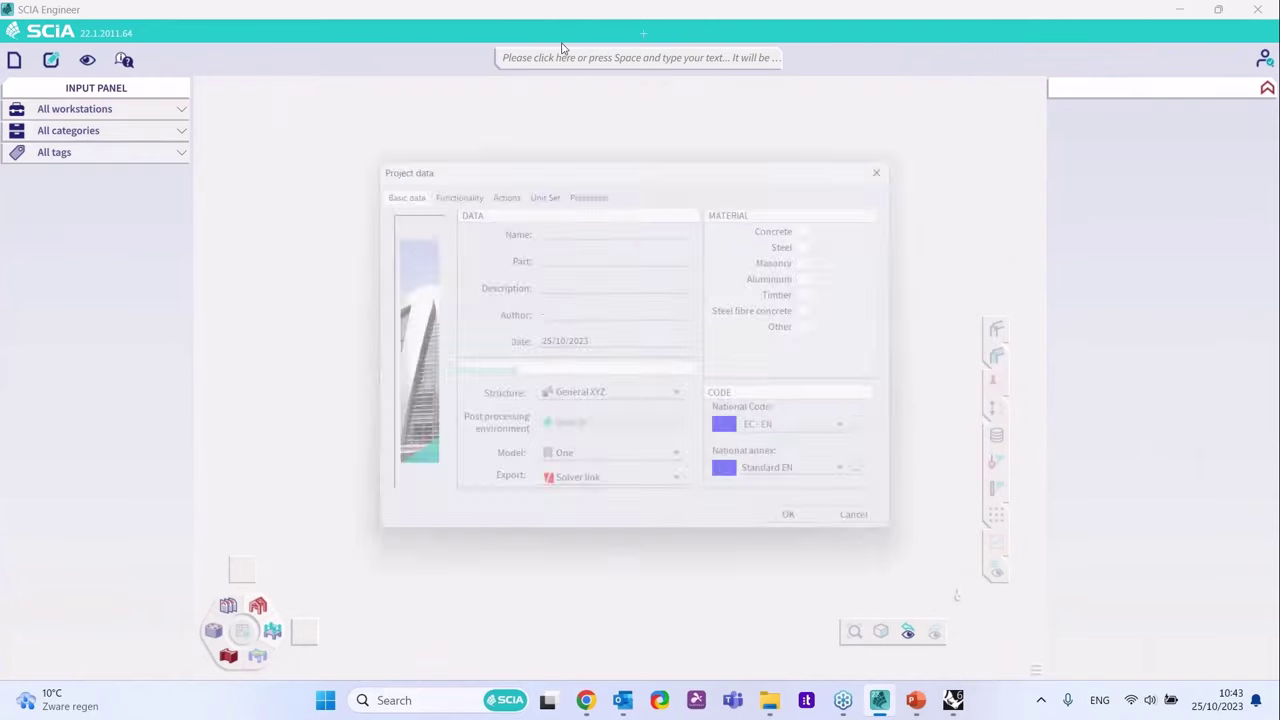
left_click(823, 223)
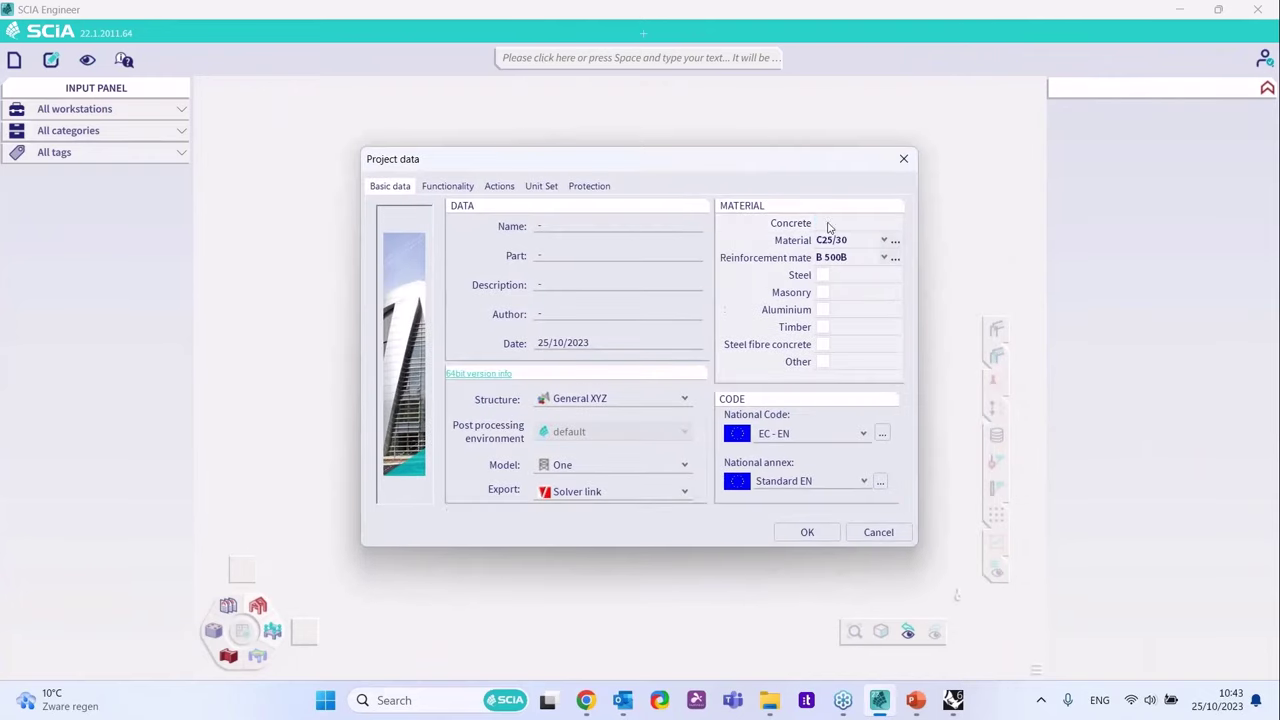
left_click(818, 275)
left_click(830, 532)
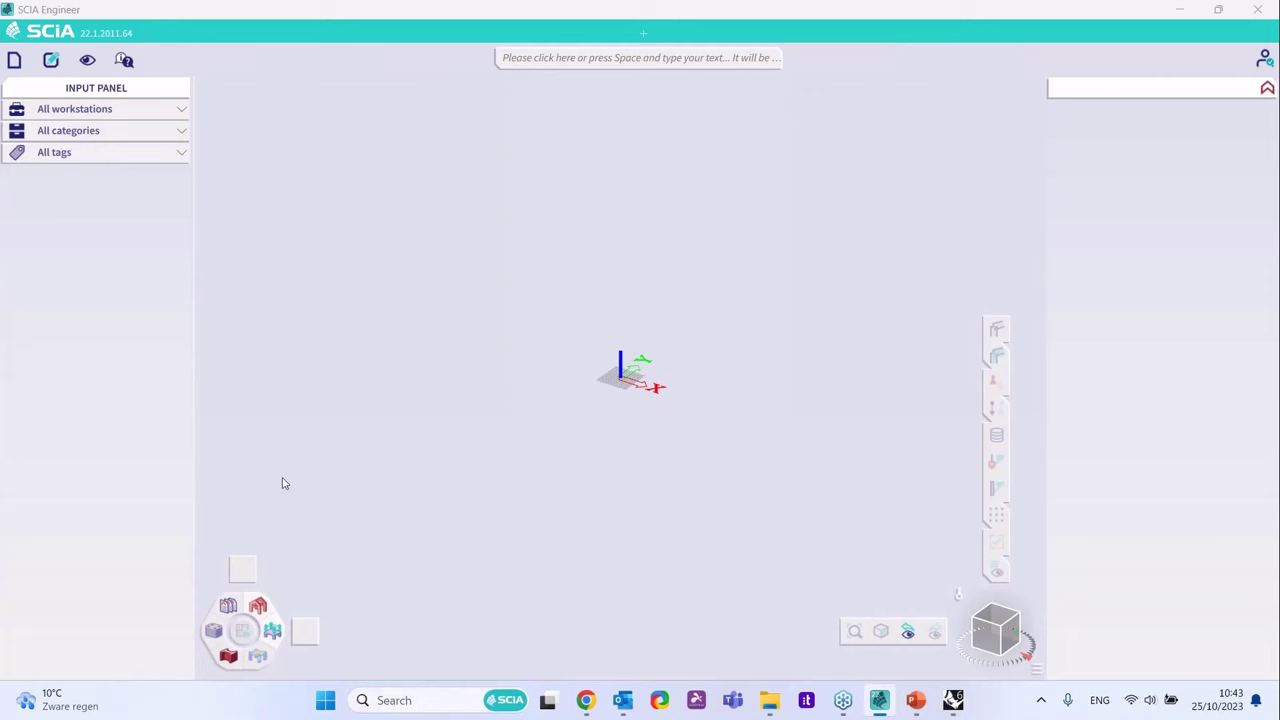
- Start an engineering report, maximise its window and insert the EC-EN 1993 Steel Check ULS item
left_click(229, 606)
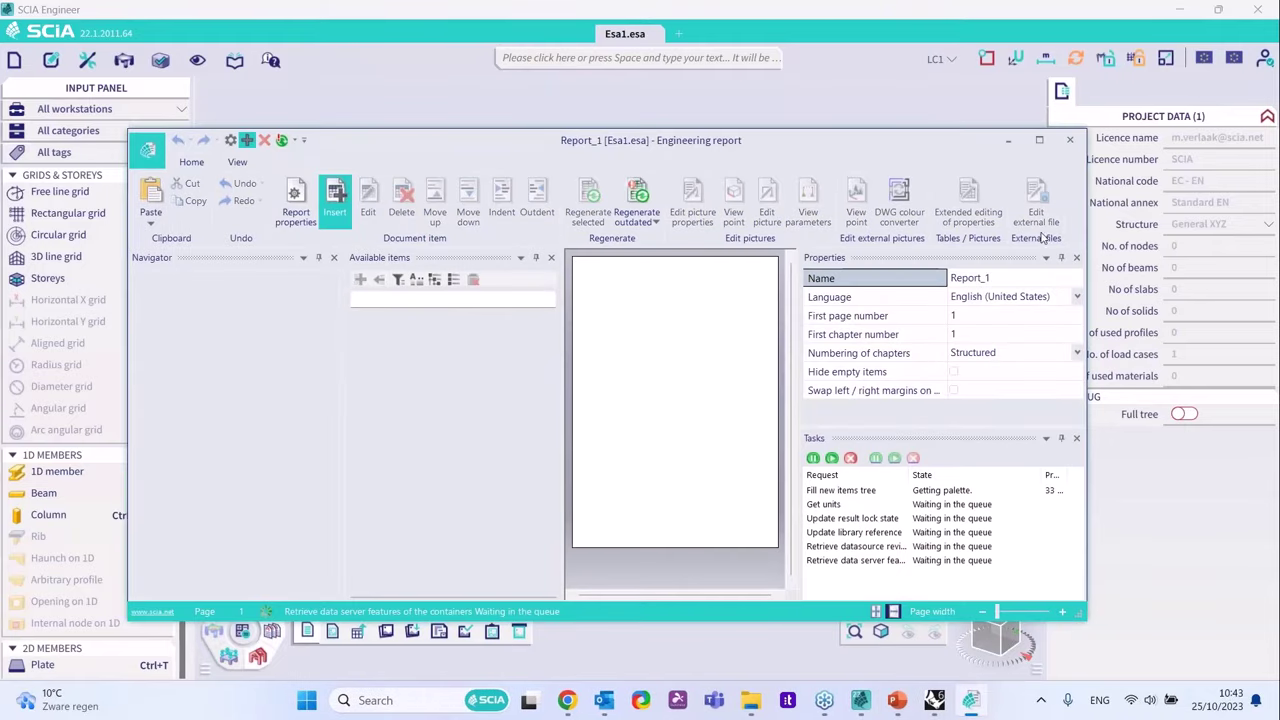
left_click(1040, 141)
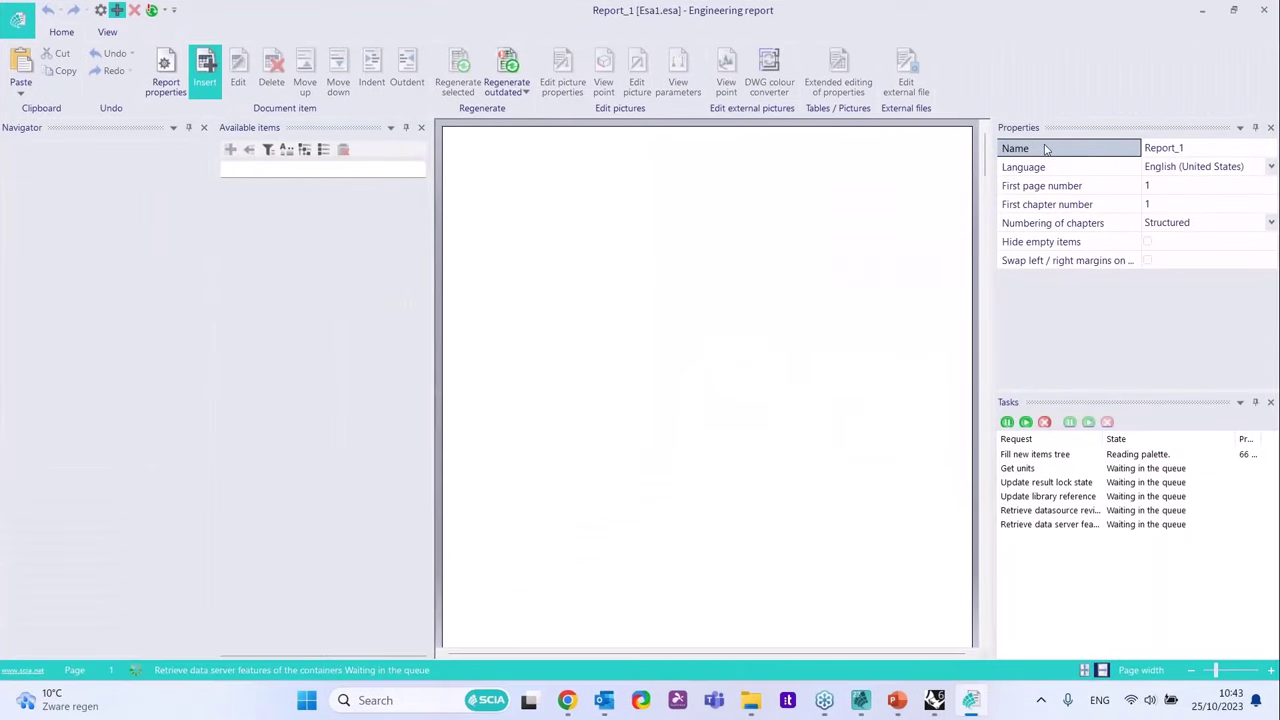
type("steel")
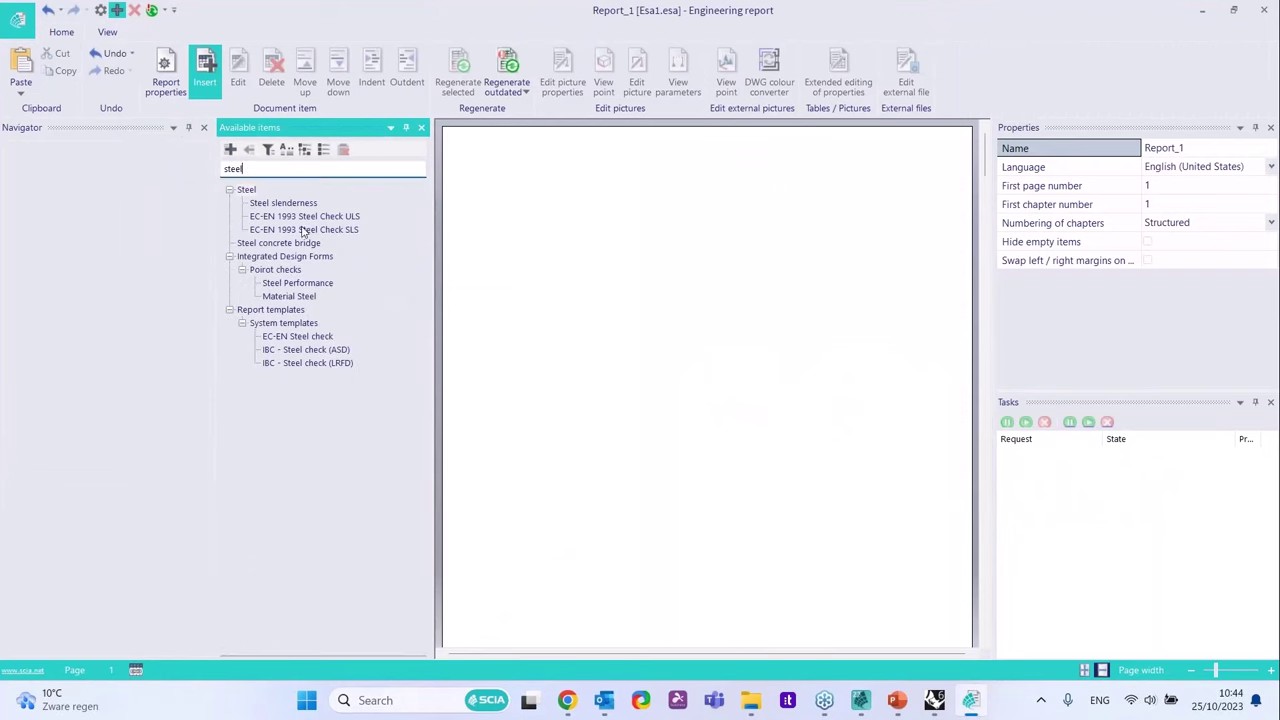
double_click(310, 217)
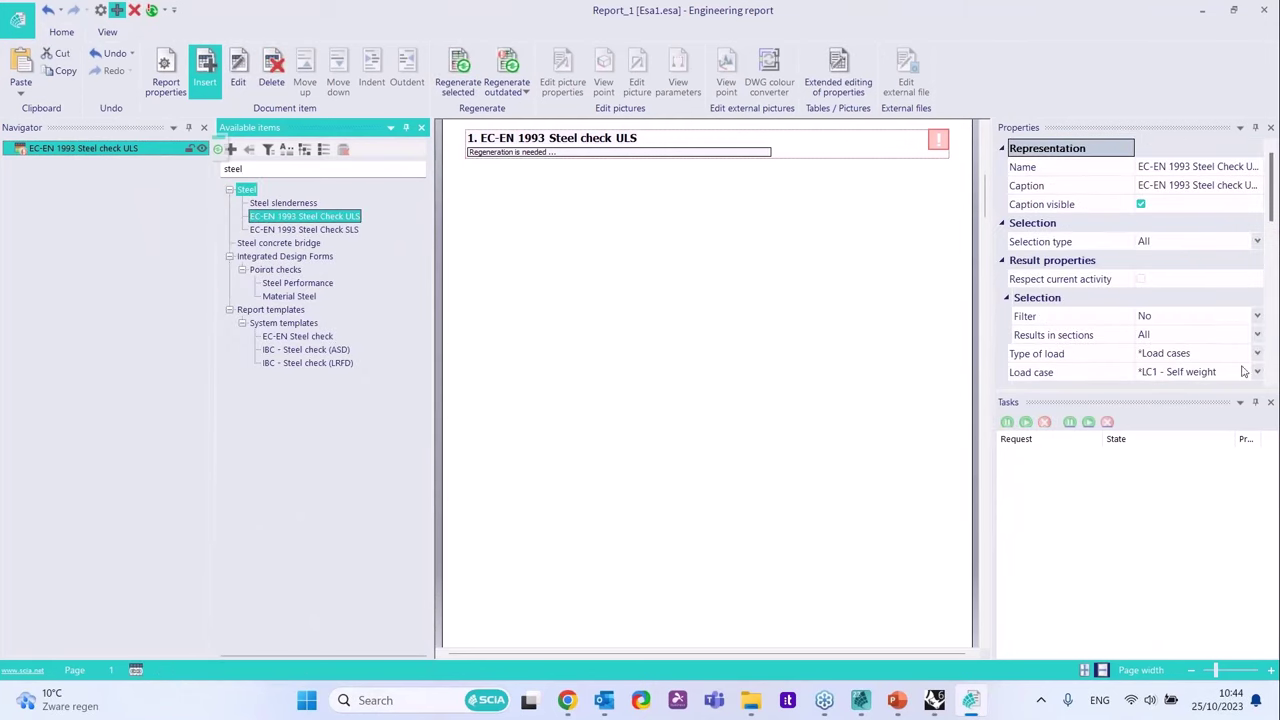
- Set the steel check's type of load to Combinations and move the report window out of the way of the model
left_click(1208, 353)
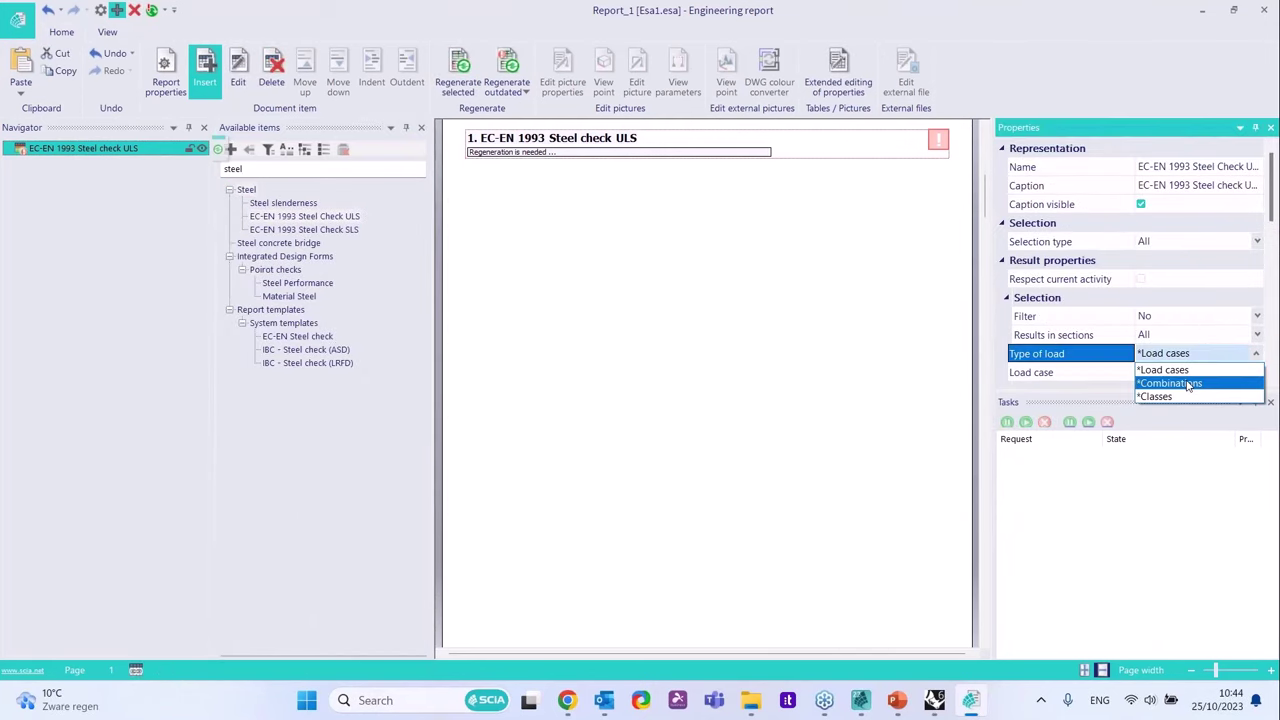
left_click(1189, 384)
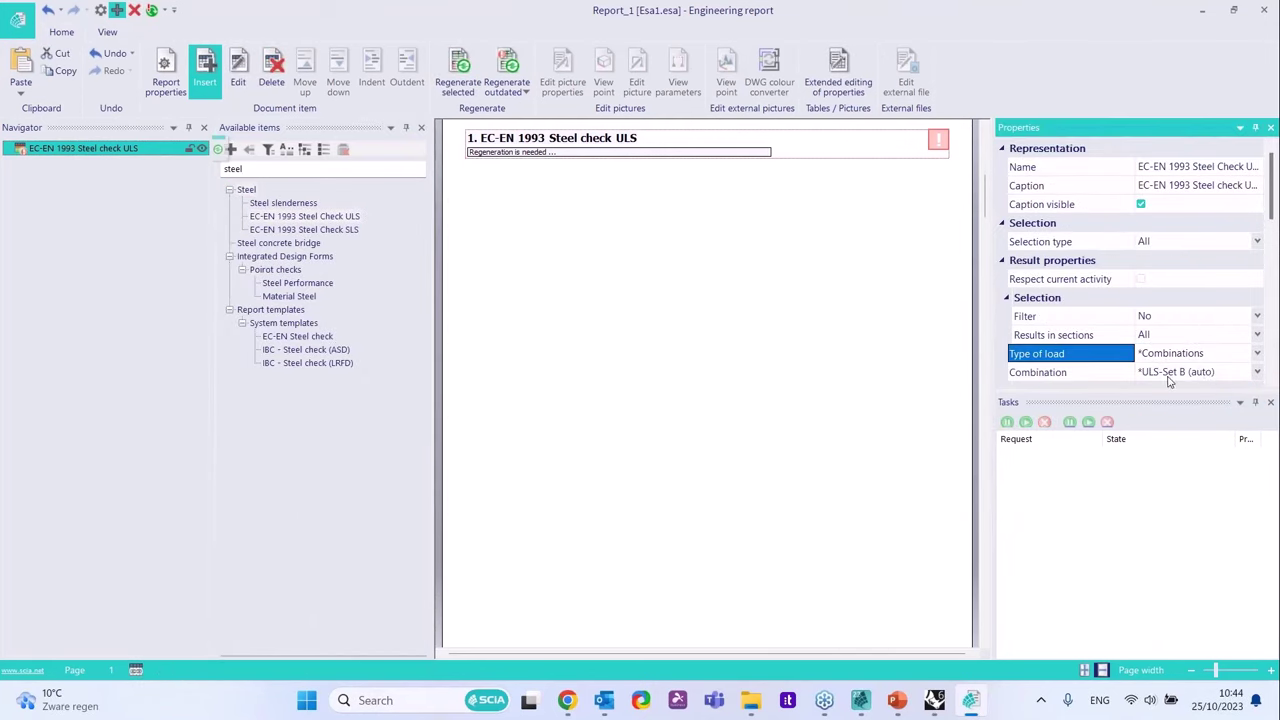
scroll(1168, 375, "down", 2)
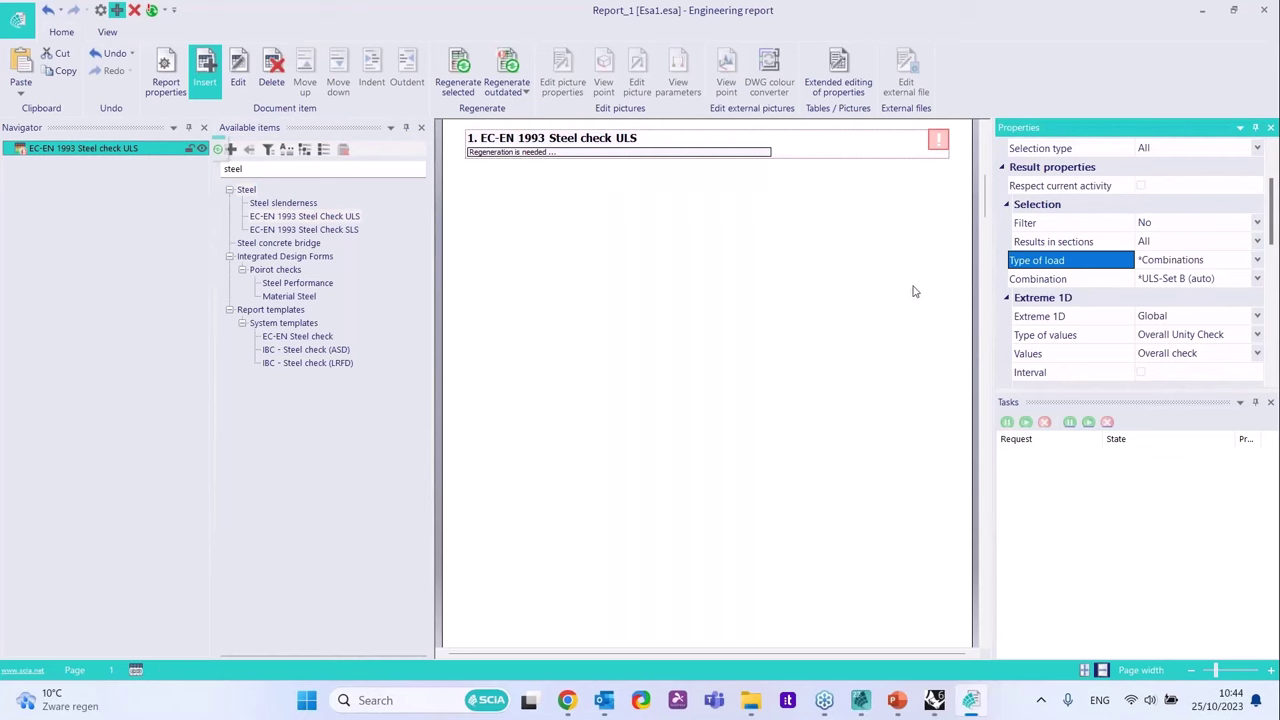
left_click_drag(975, 23, 1100, 527)
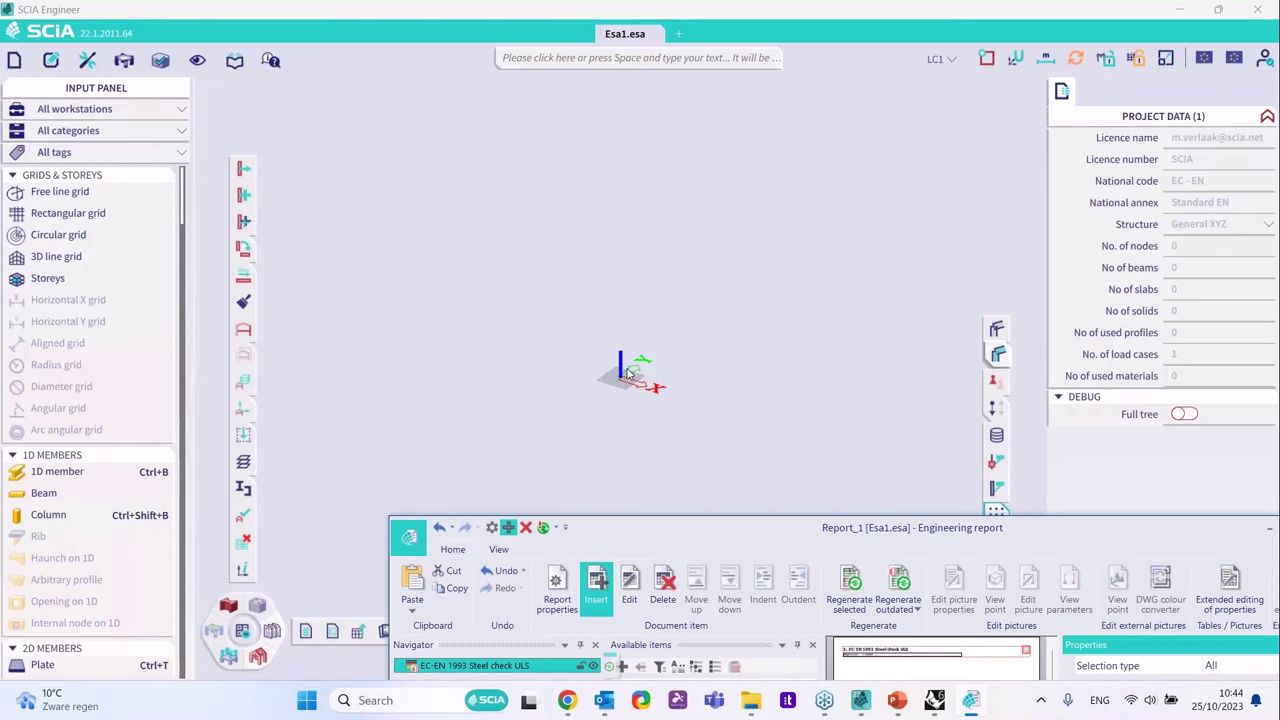
left_click_drag(836, 527, 710, 467)
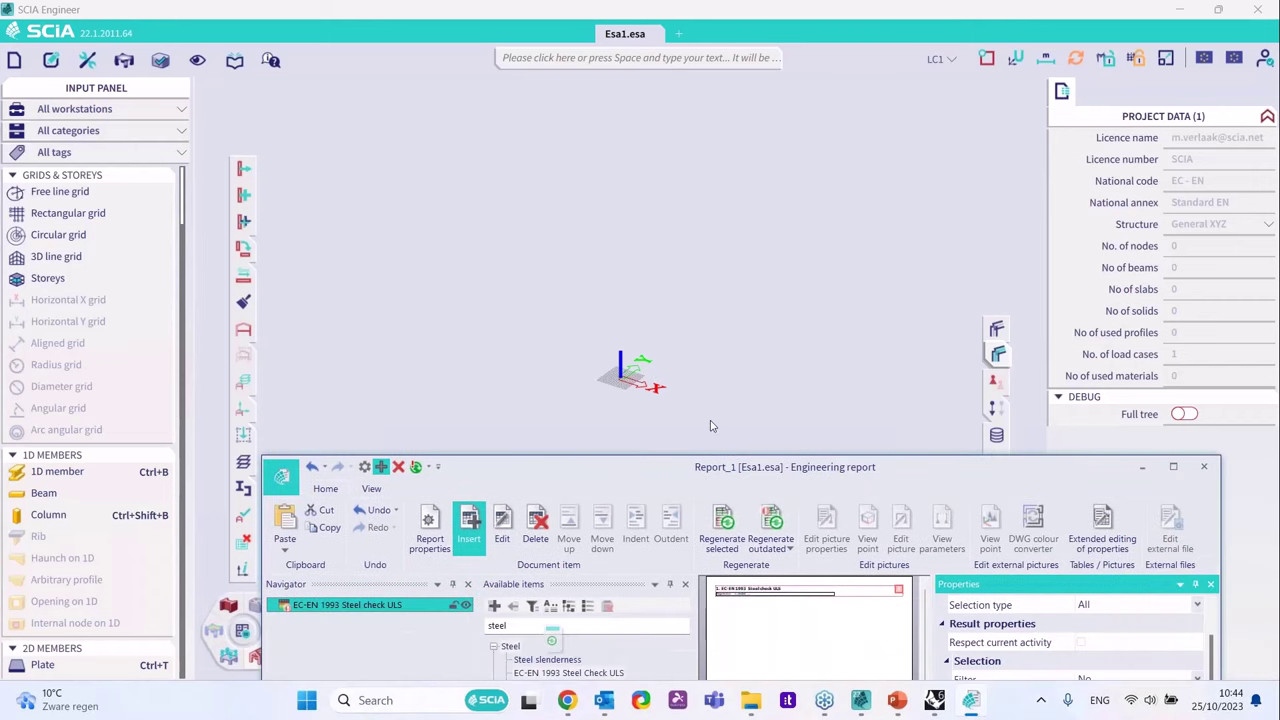
left_click(1064, 248)
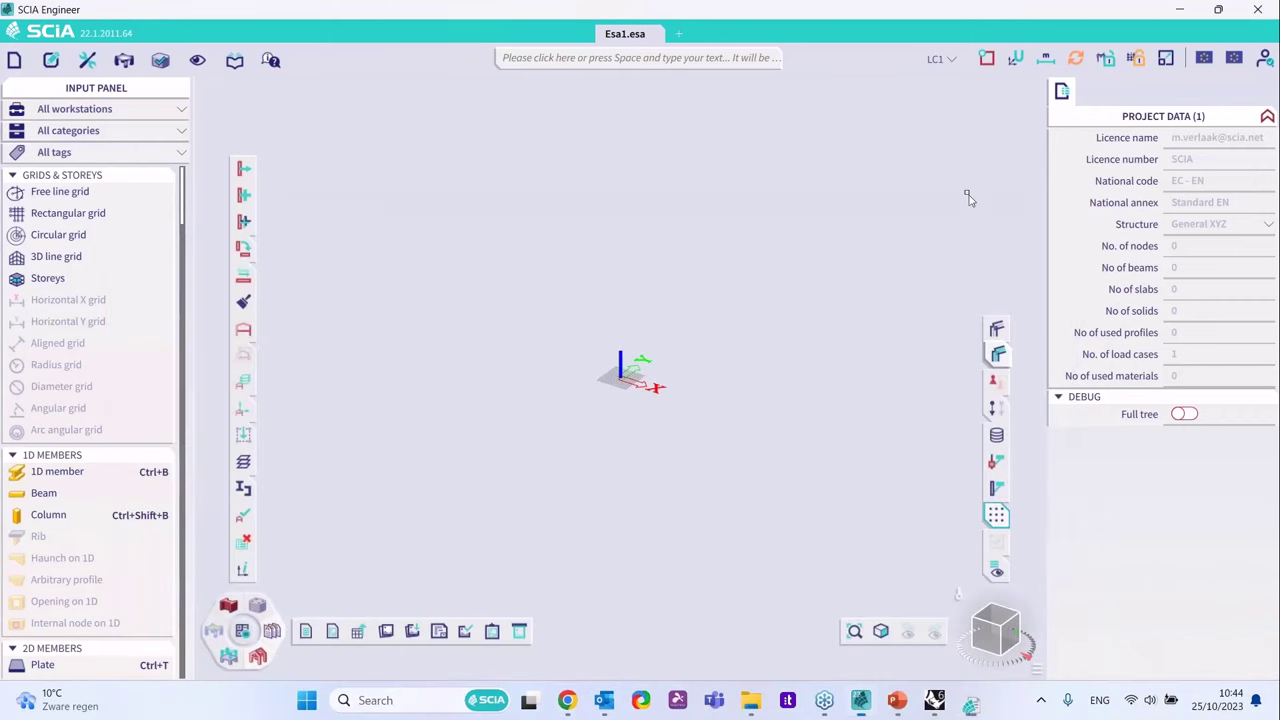
- Save the project over Template_simple.esa in C:\TEMP, replacing the existing file, and close the project
left_click(15, 88)
left_click(42, 240)
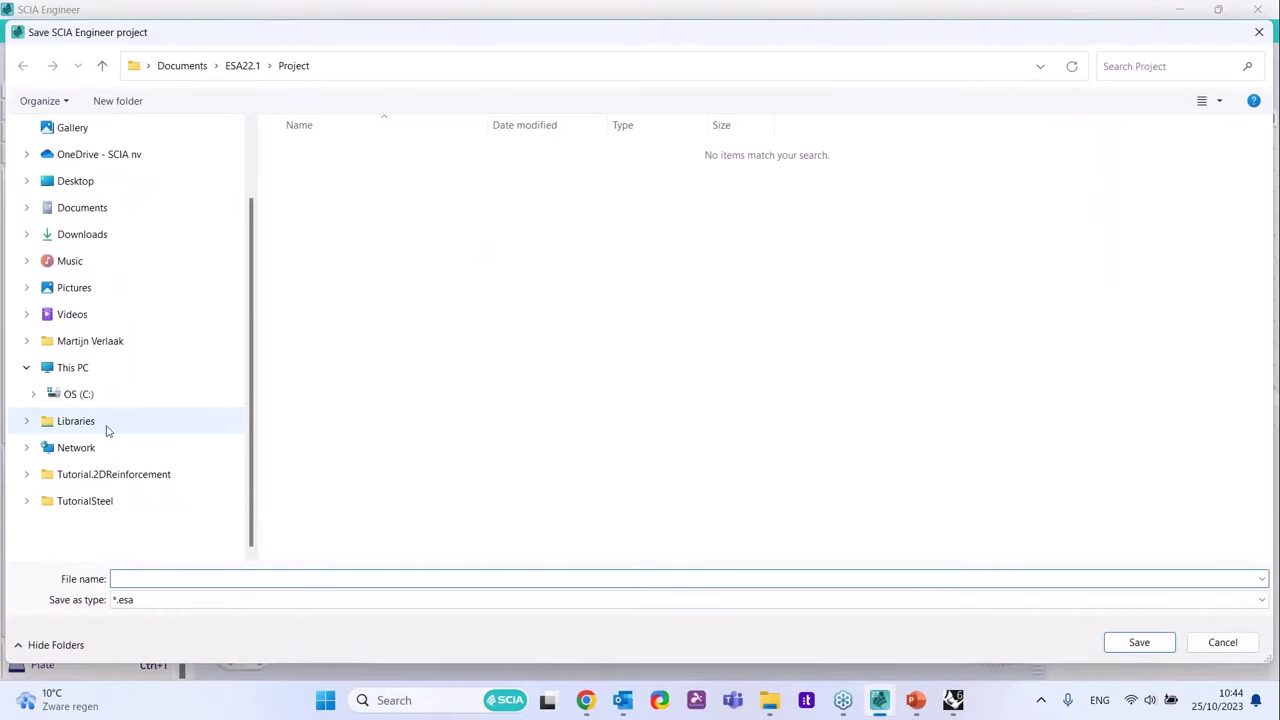
left_click(106, 396)
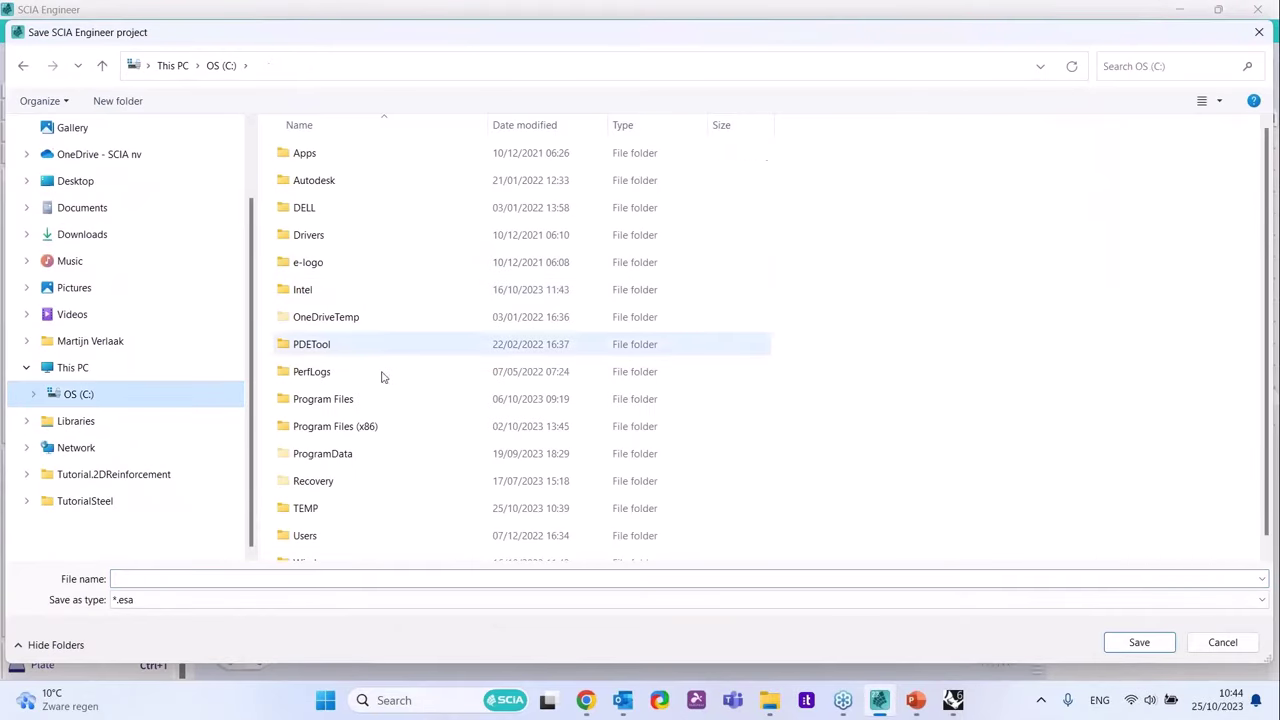
double_click(362, 508)
left_click(340, 222)
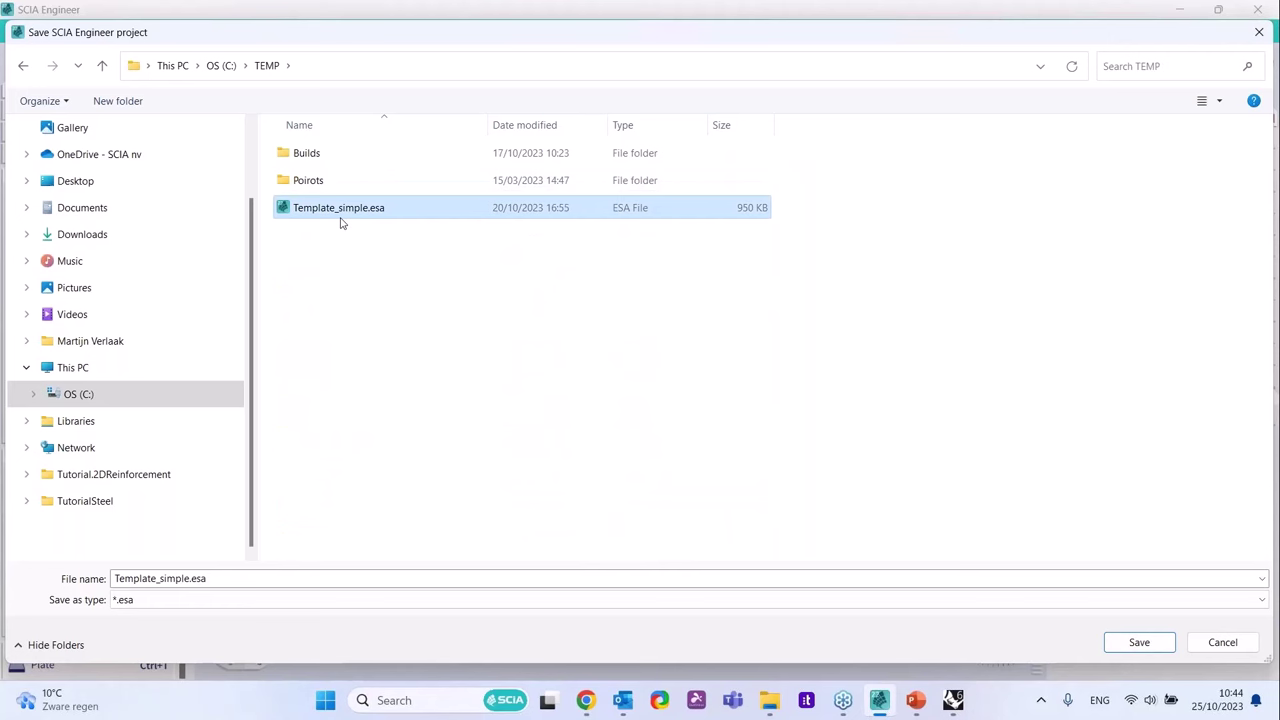
left_click(1139, 643)
left_click(679, 352)
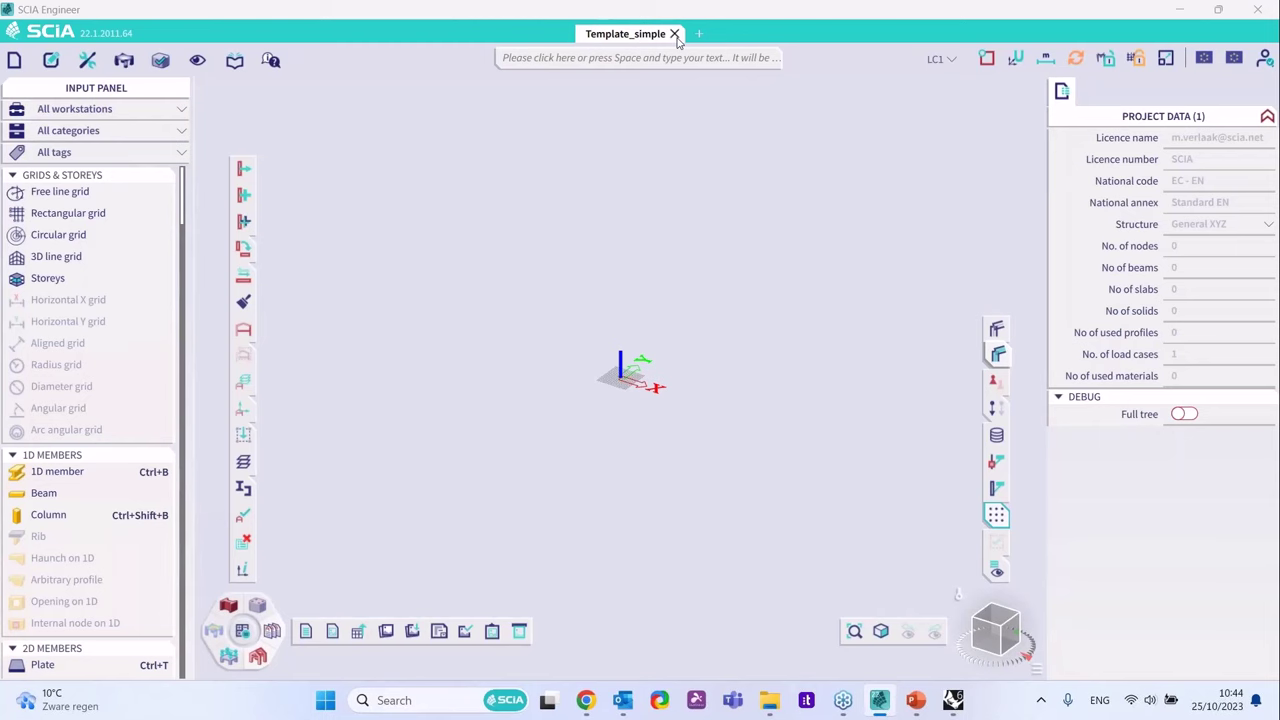
left_click(674, 34)
left_click(697, 391)
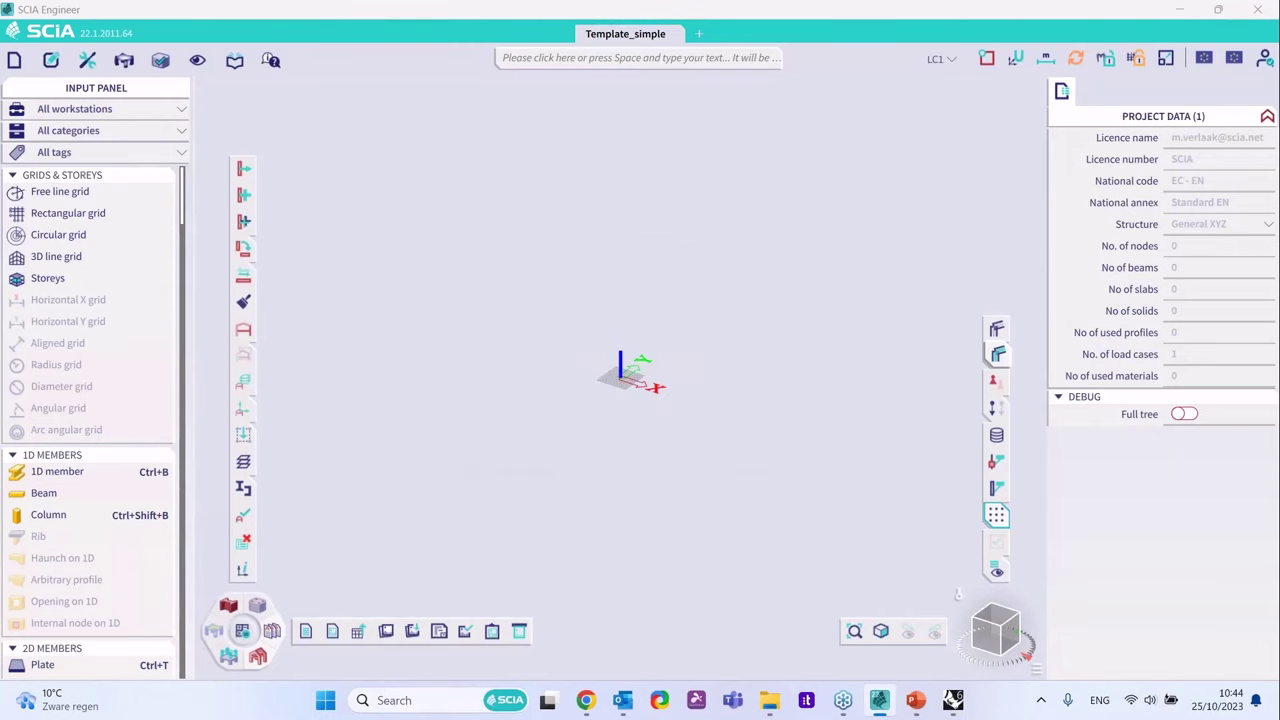
- Switch to Grasshopper and place a Koala Analysis component on the empty canvas beside CreateXML
left_click(952, 700)
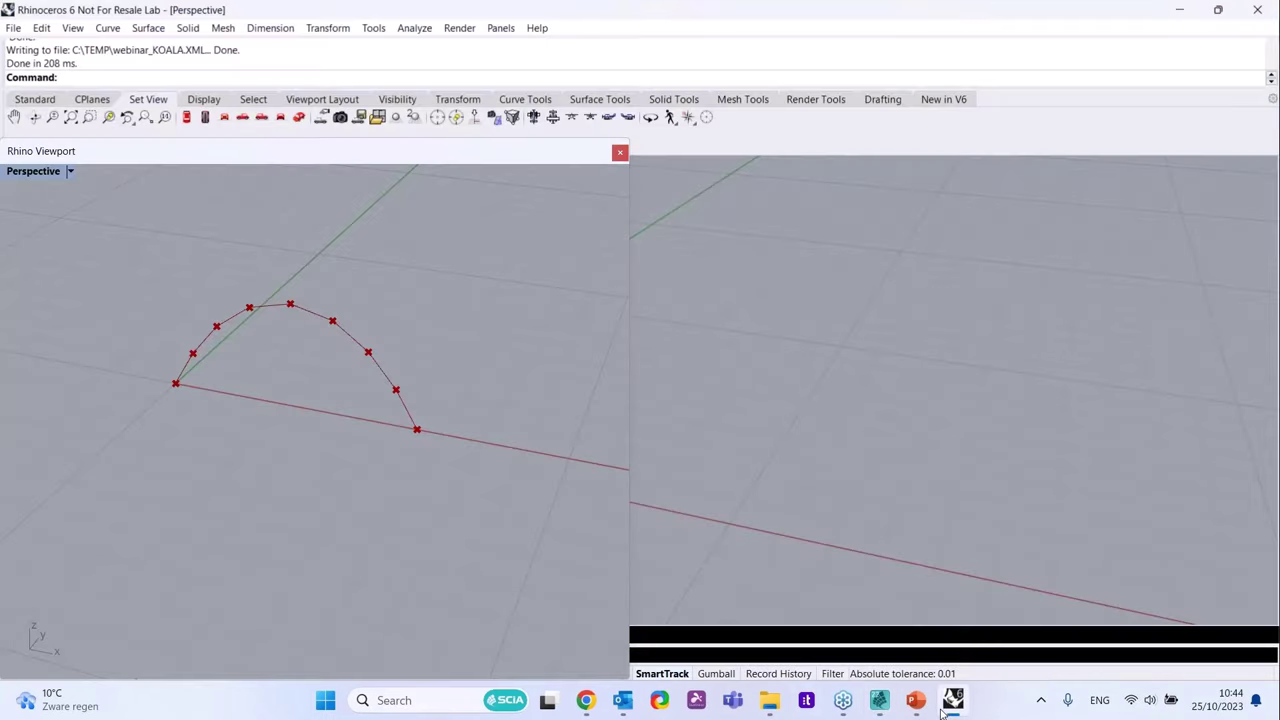
scroll(1026, 539, "down", 3)
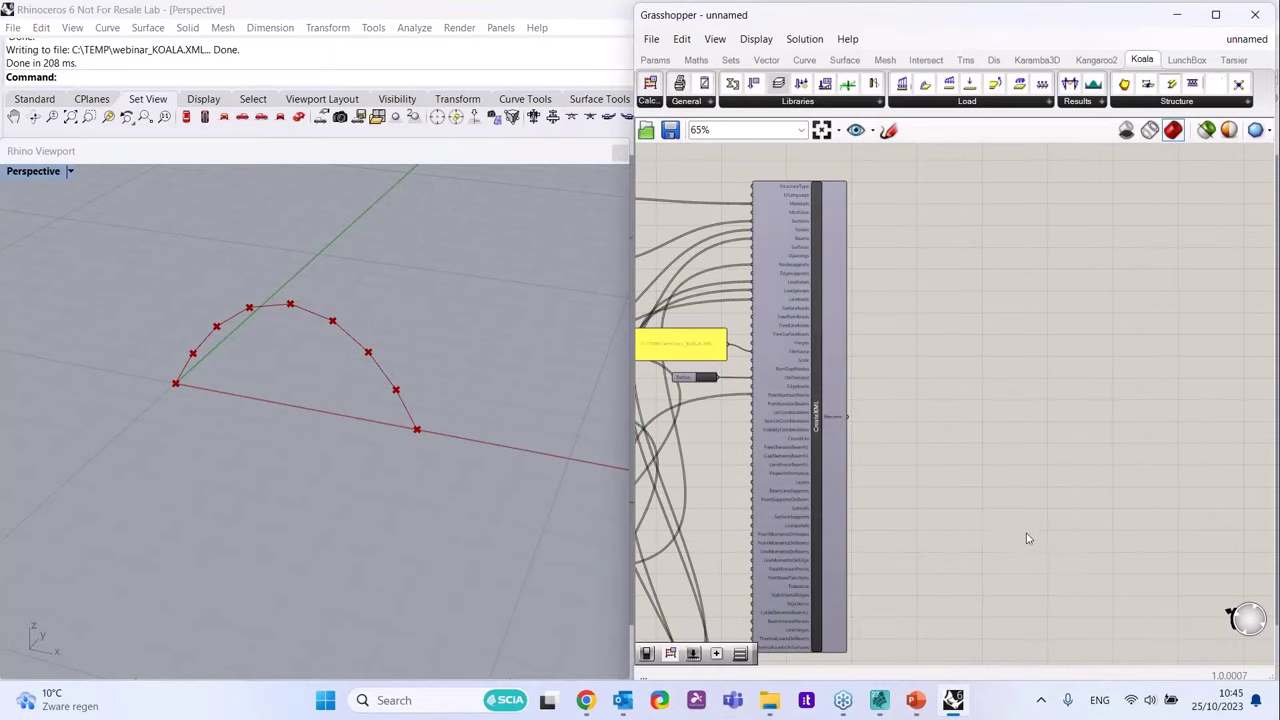
scroll(995, 479, "up", 2)
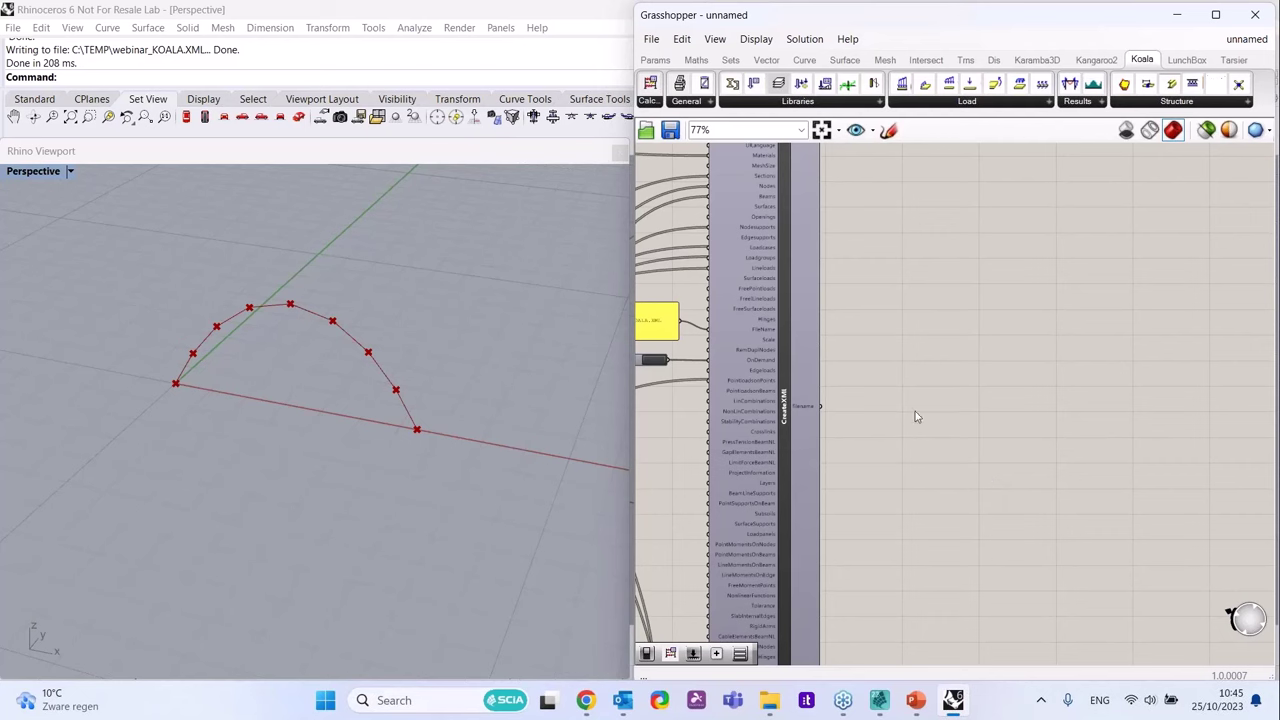
left_click(648, 103)
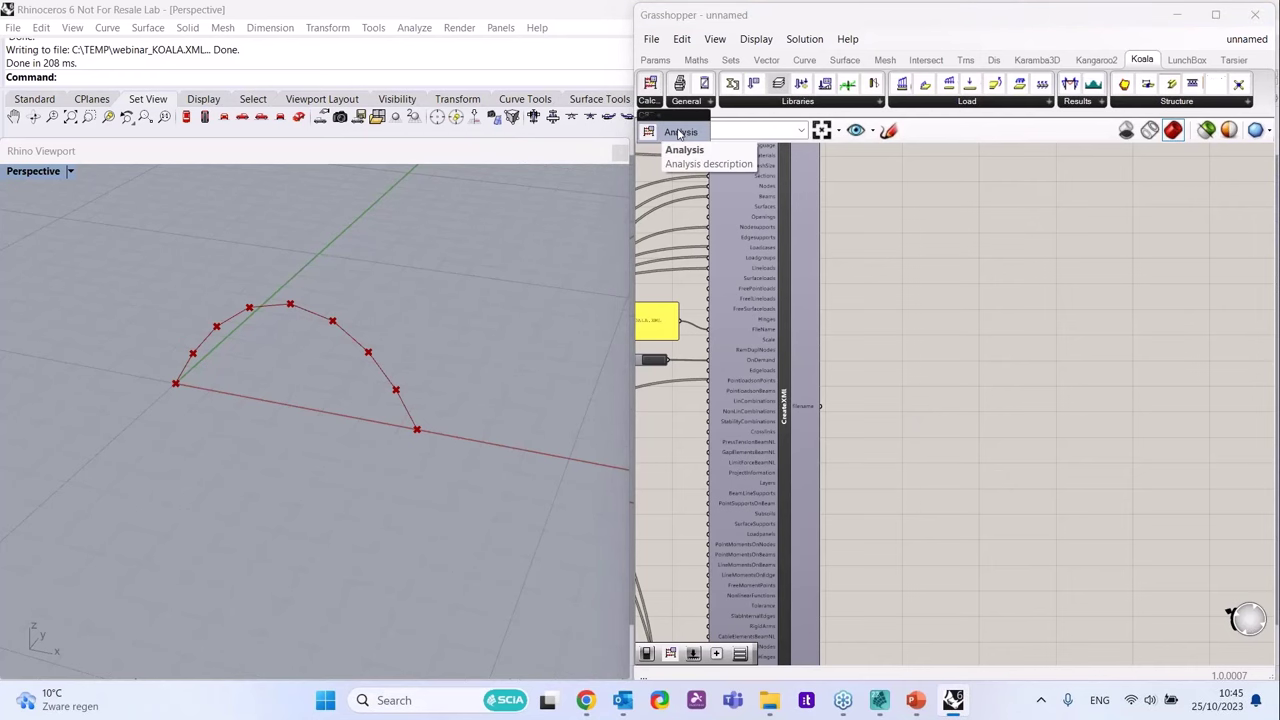
left_click(679, 135)
left_click(957, 412)
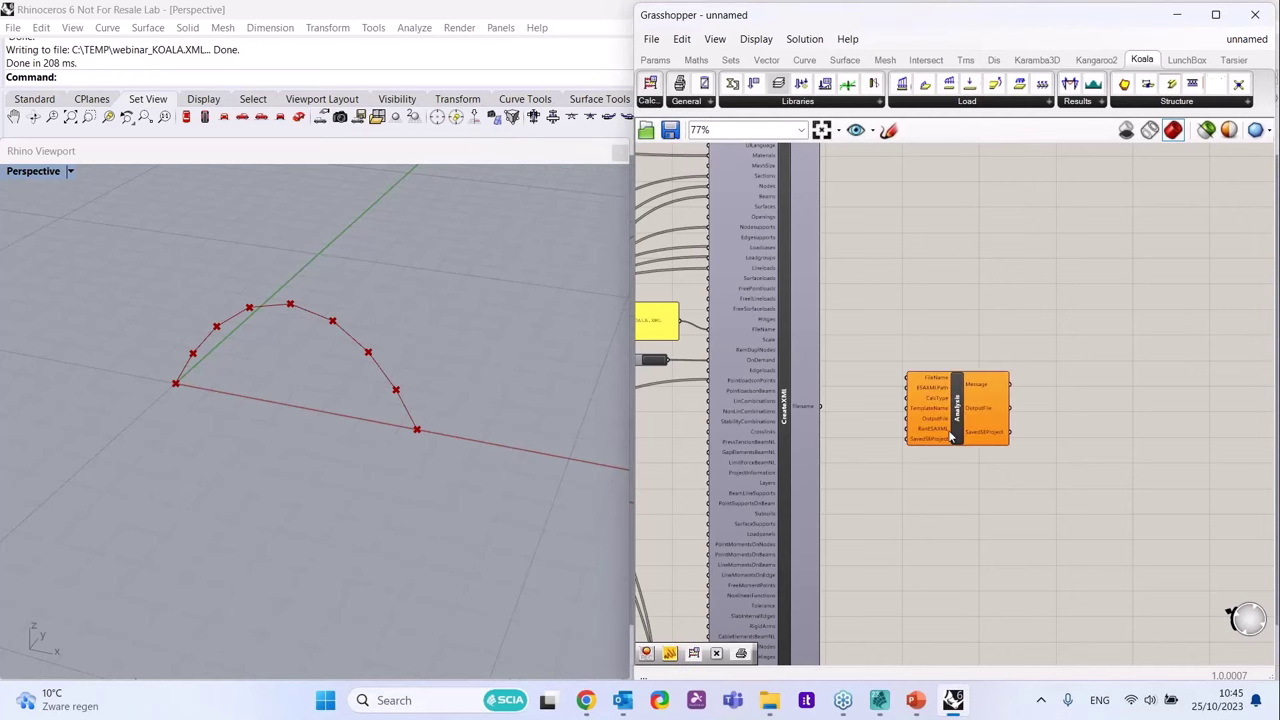
left_click_drag(927, 430, 987, 425)
scroll(1030, 347, "up", 3)
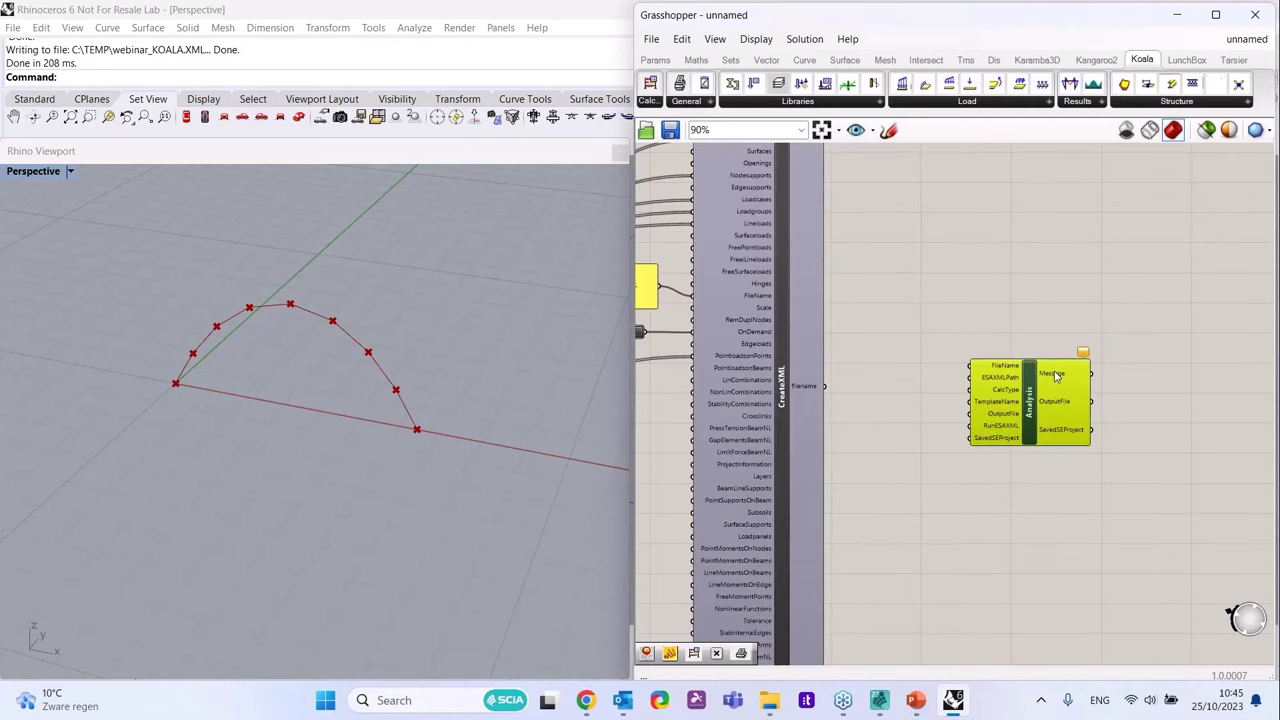
- Connect the filename output of CreateXML to the FileName input of the Analysis component
scroll(1030, 347, "down", 1)
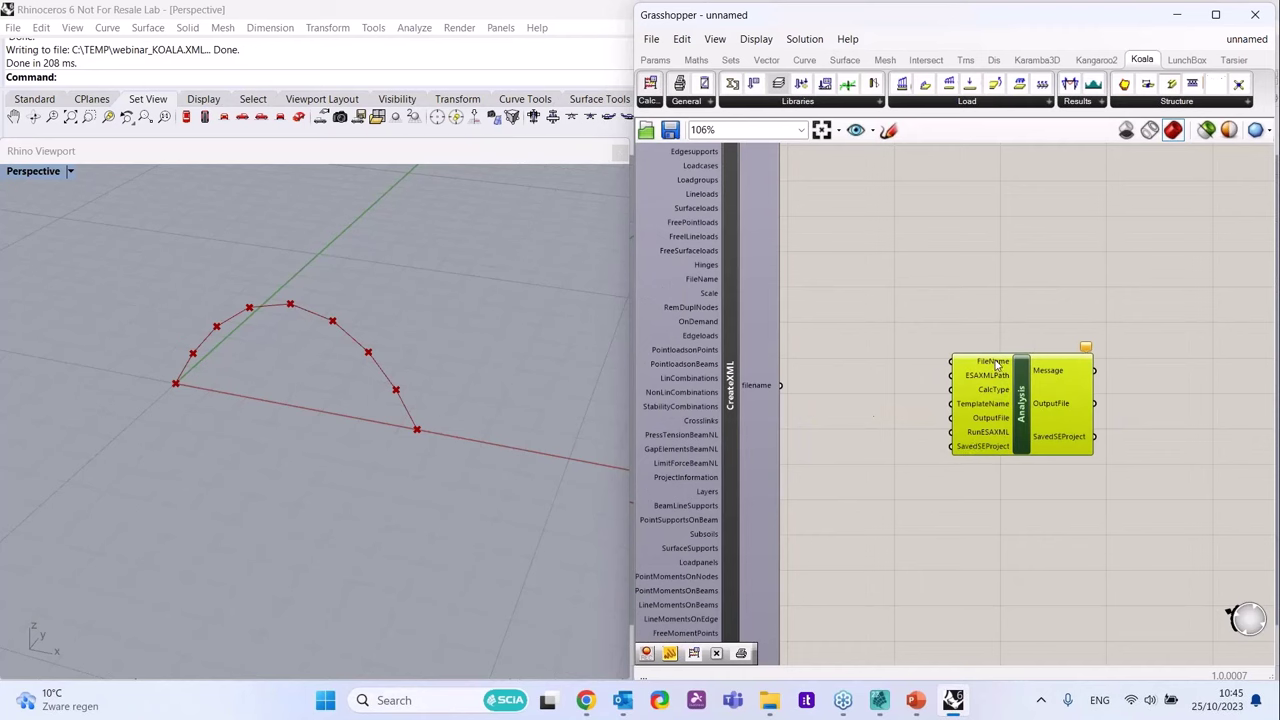
mouse_move(996, 365)
left_click_drag(780, 385, 950, 363)
left_click_drag(995, 382, 1002, 404)
scroll(1027, 405, "up", 3)
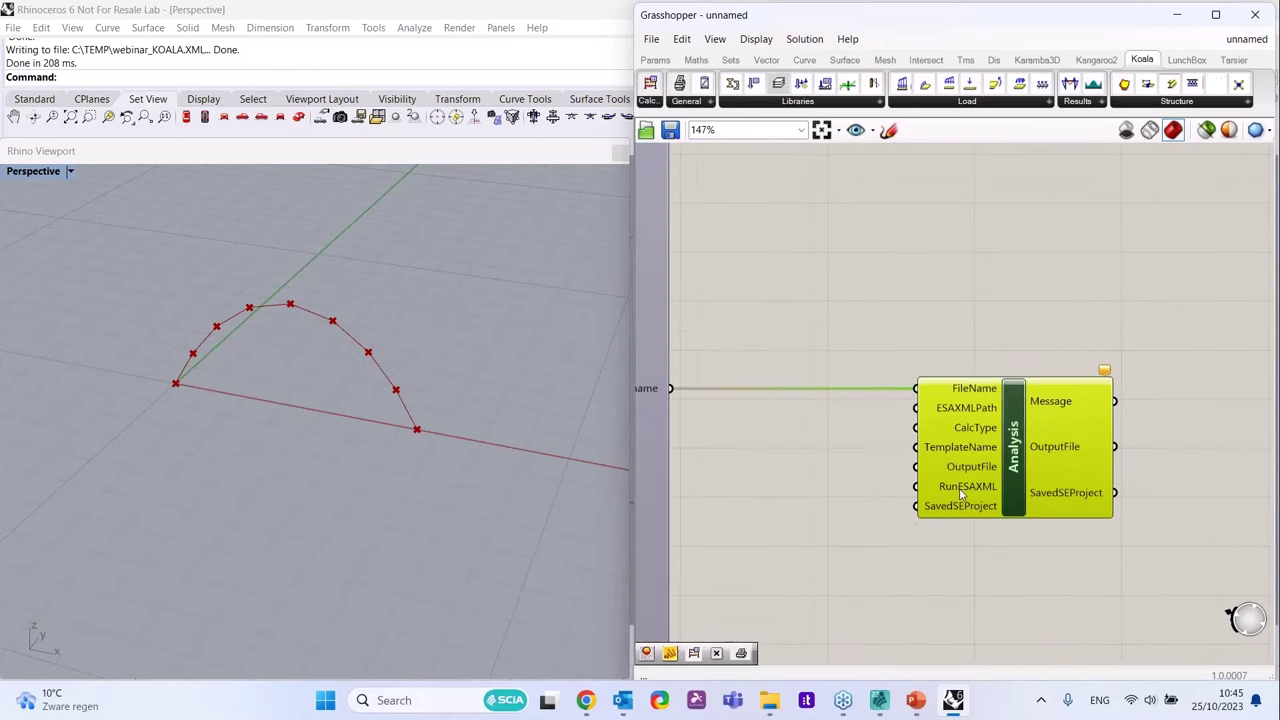
scroll(950, 420, "down", 2)
mouse_move(958, 401)
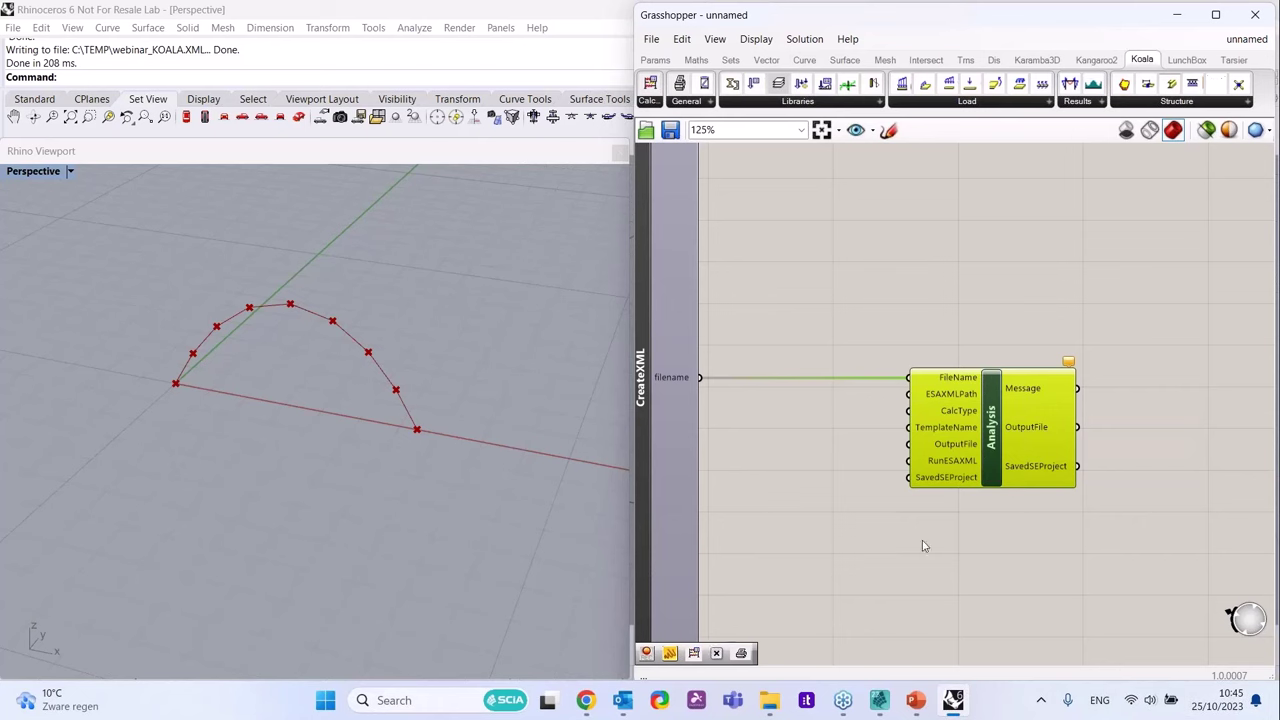
- Switch to File Explorer and open the C:\Program Files\SCIA\Engineer22.1 folder
left_click(775, 701)
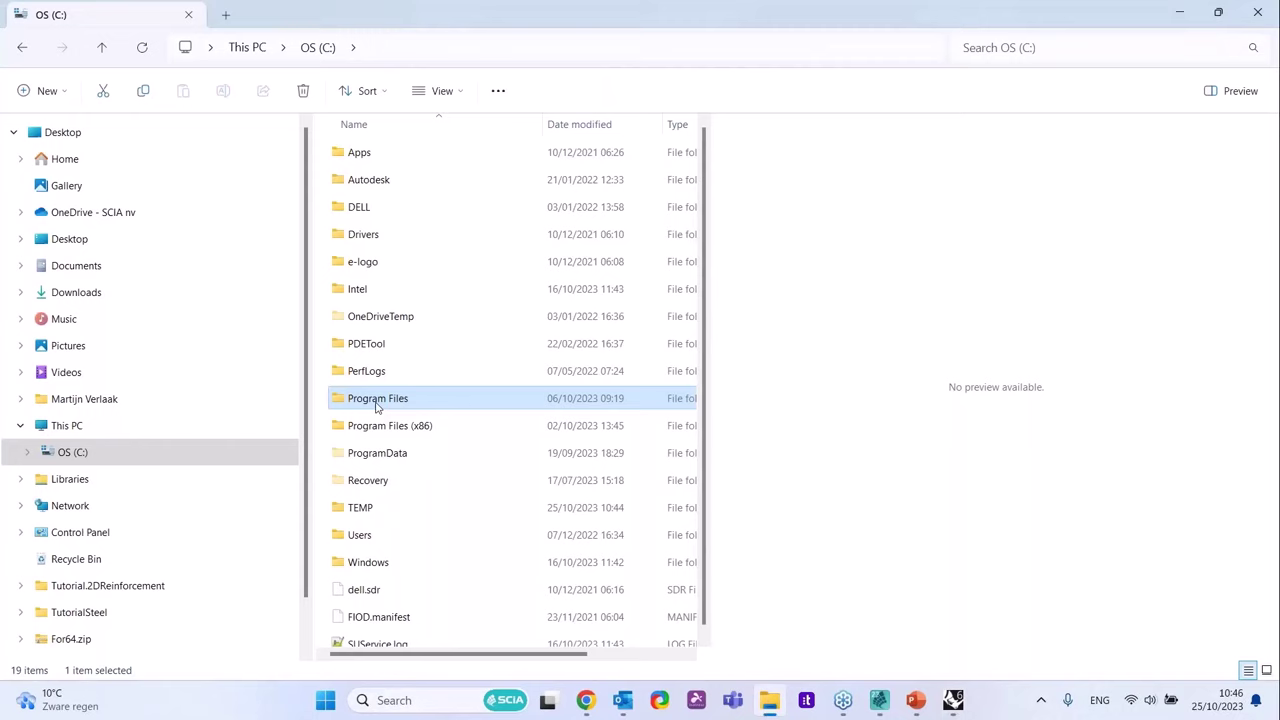
double_click(374, 409)
scroll(383, 474, "down", 5)
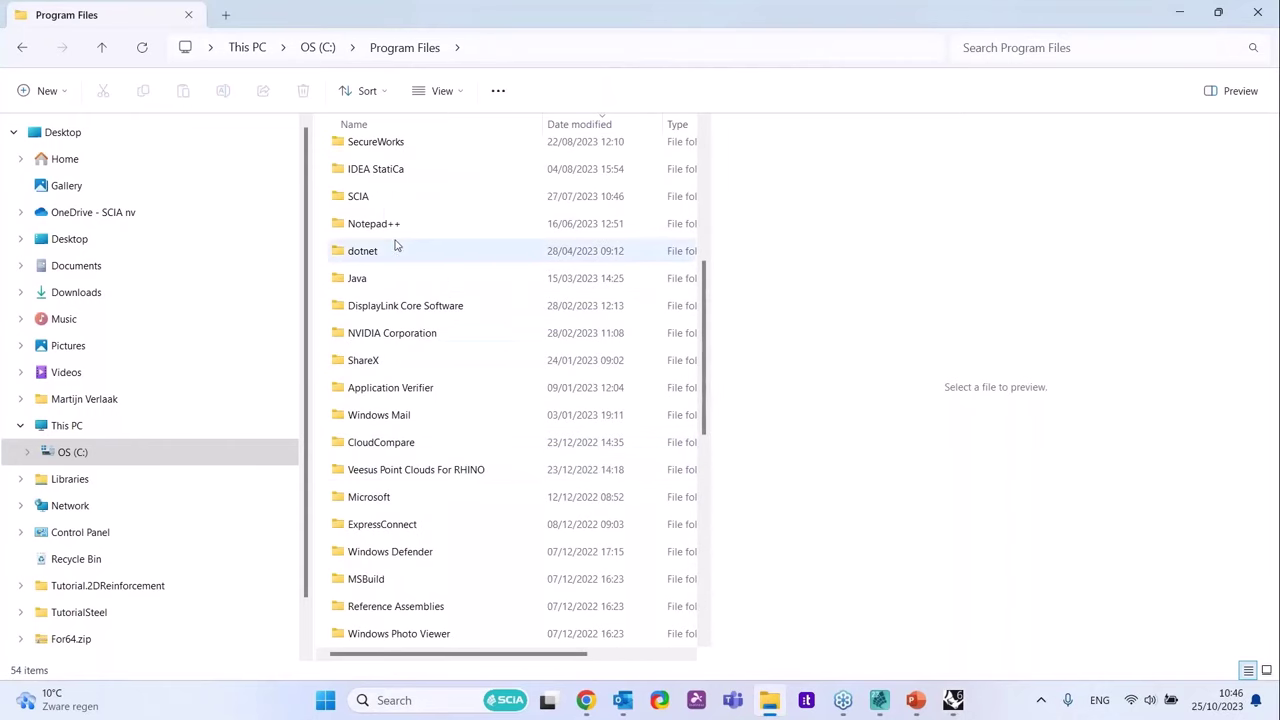
left_click(383, 205)
double_click(382, 203)
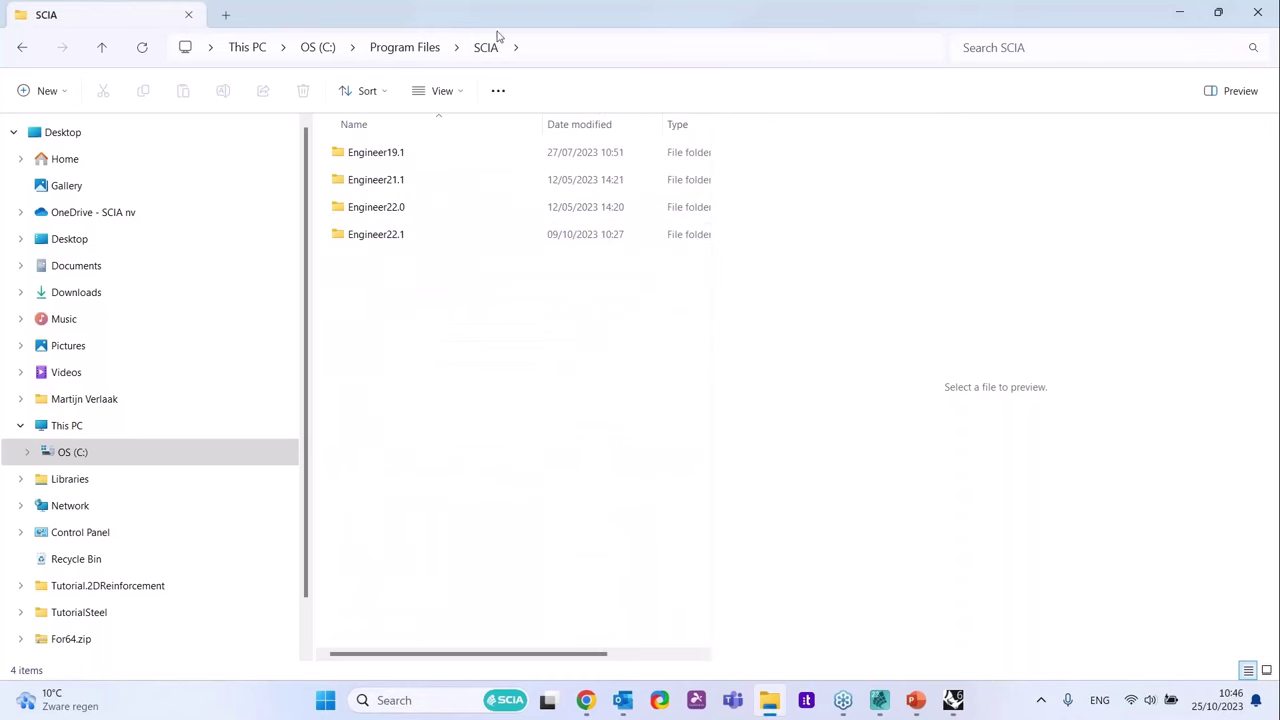
double_click(400, 234)
- Locate ESA_XML.exe in the Engineer22.1 folder and copy the folder's path
scroll(451, 338, "down", 2)
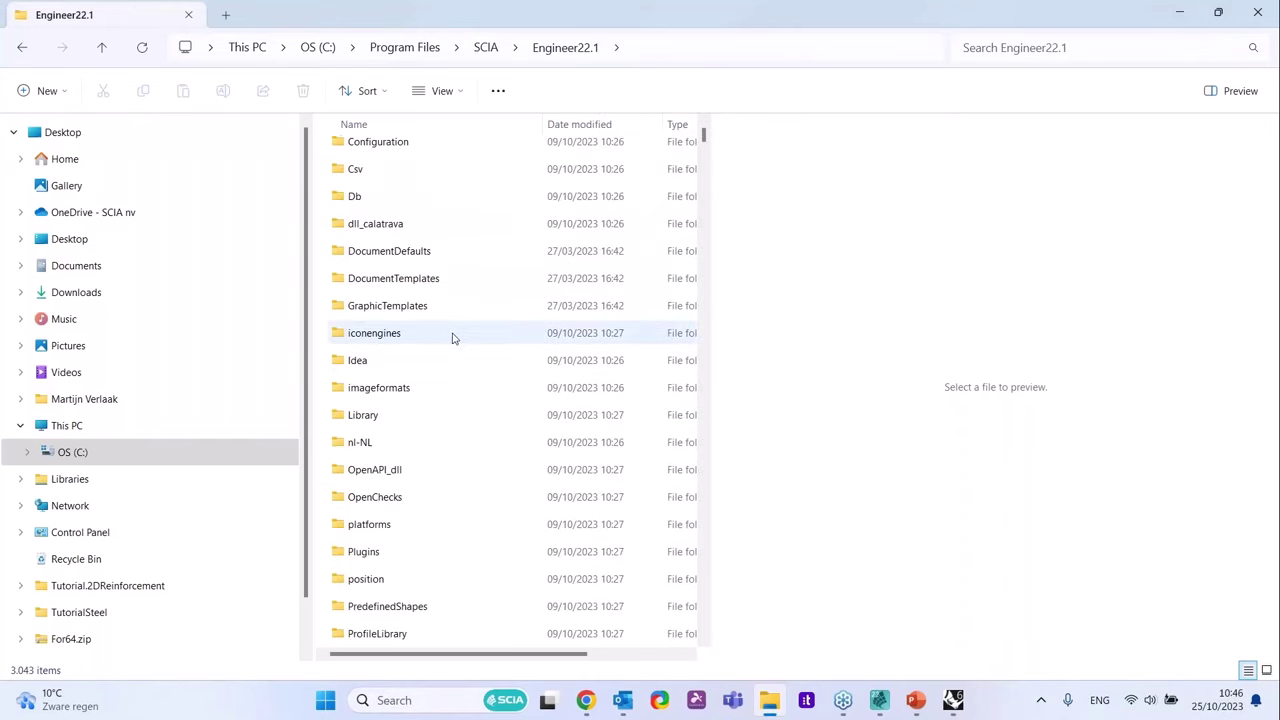
scroll(471, 357, "down", 3)
scroll(484, 388, "down", 15)
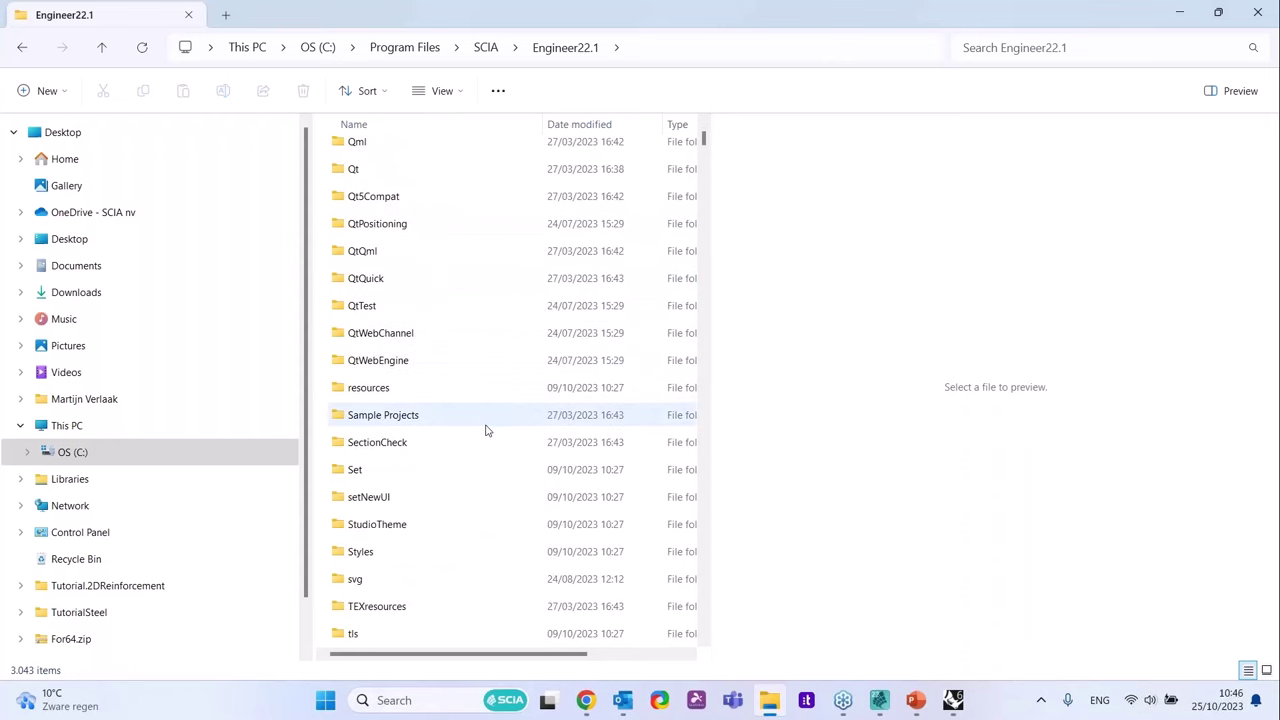
scroll(476, 427, "up", 2)
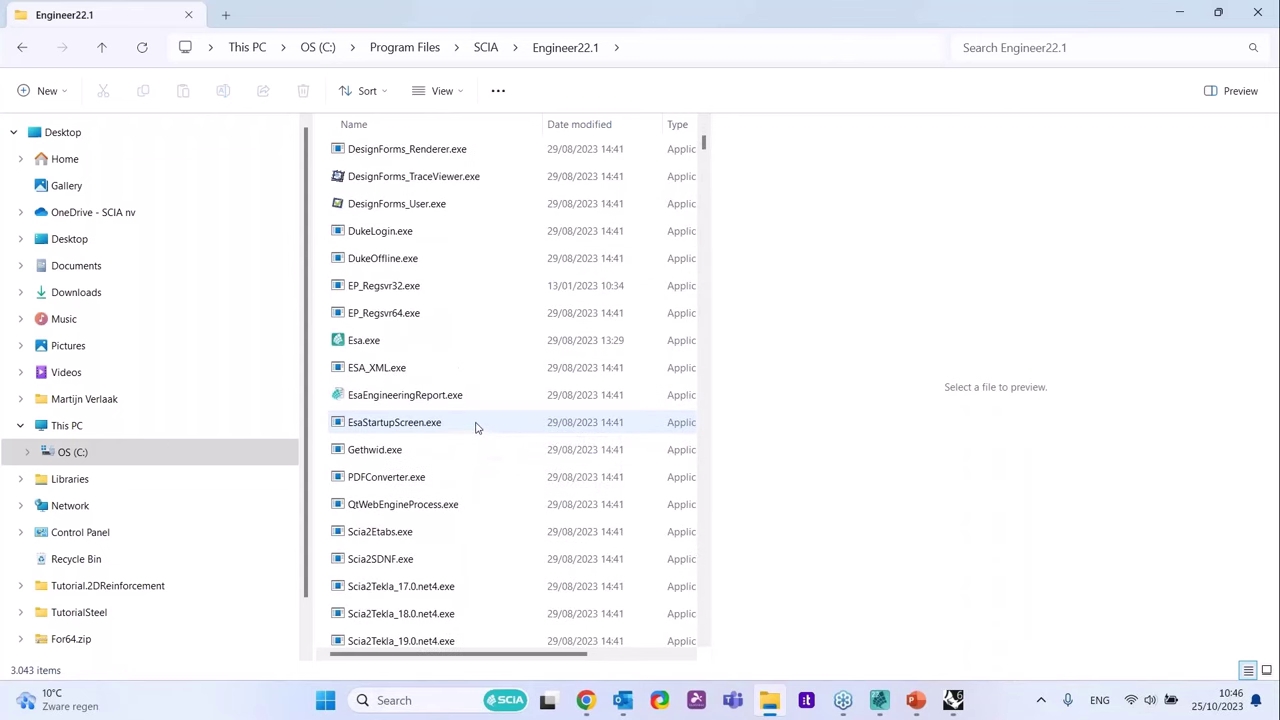
left_click(427, 367)
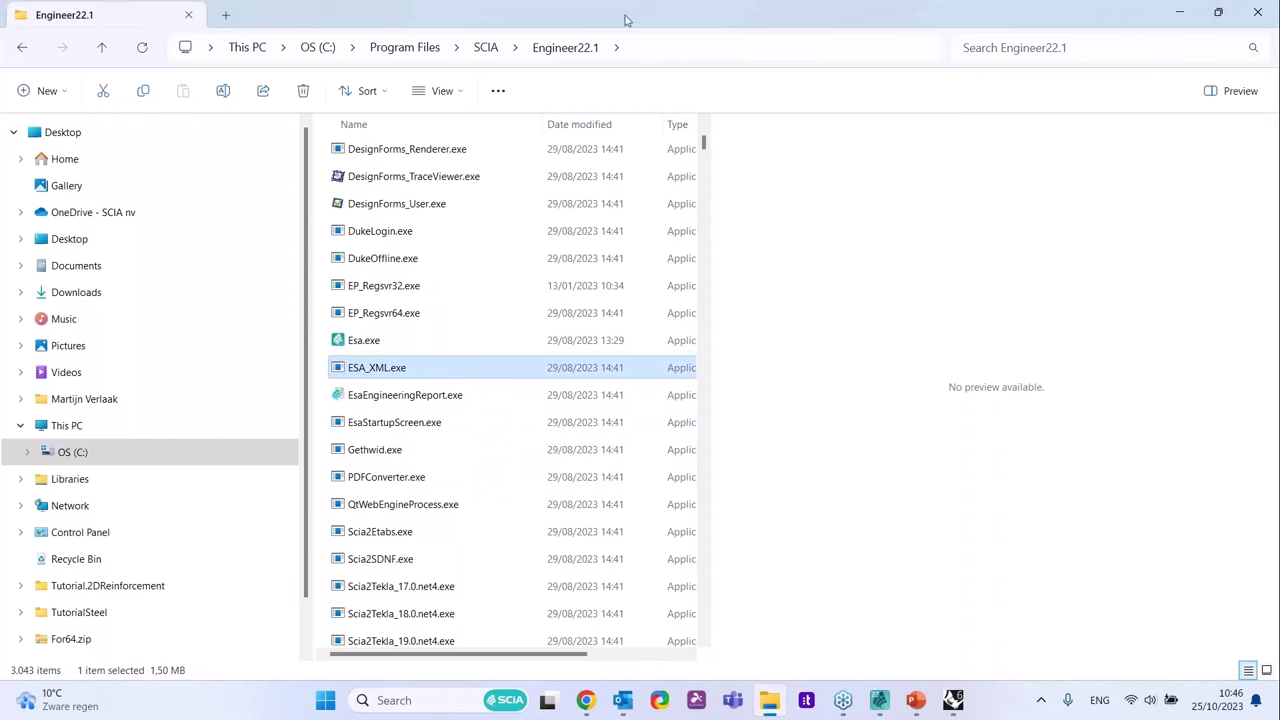
left_click(641, 40)
key("ctrl+c")
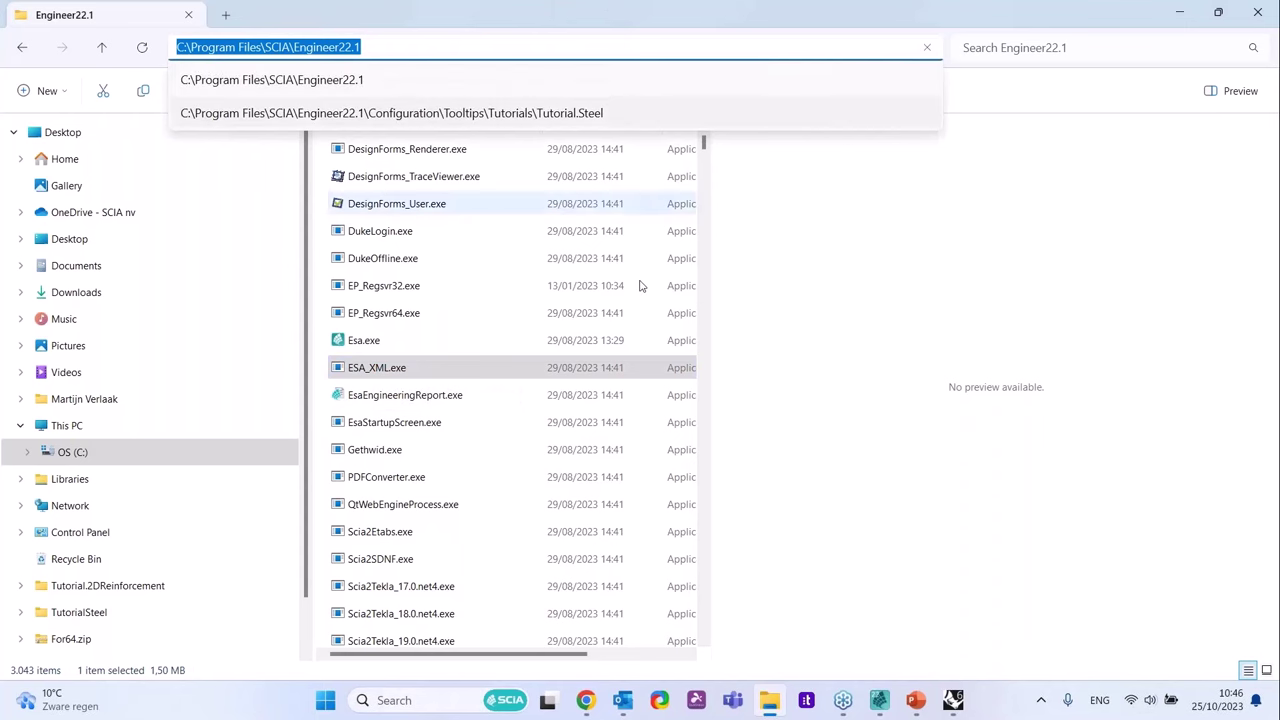
- Switch to Grasshopper and add a panel next to the Analysis component containing C:\Program Files\SCIA\Engineer22.1\ESA_XML.exe
left_click(953, 700)
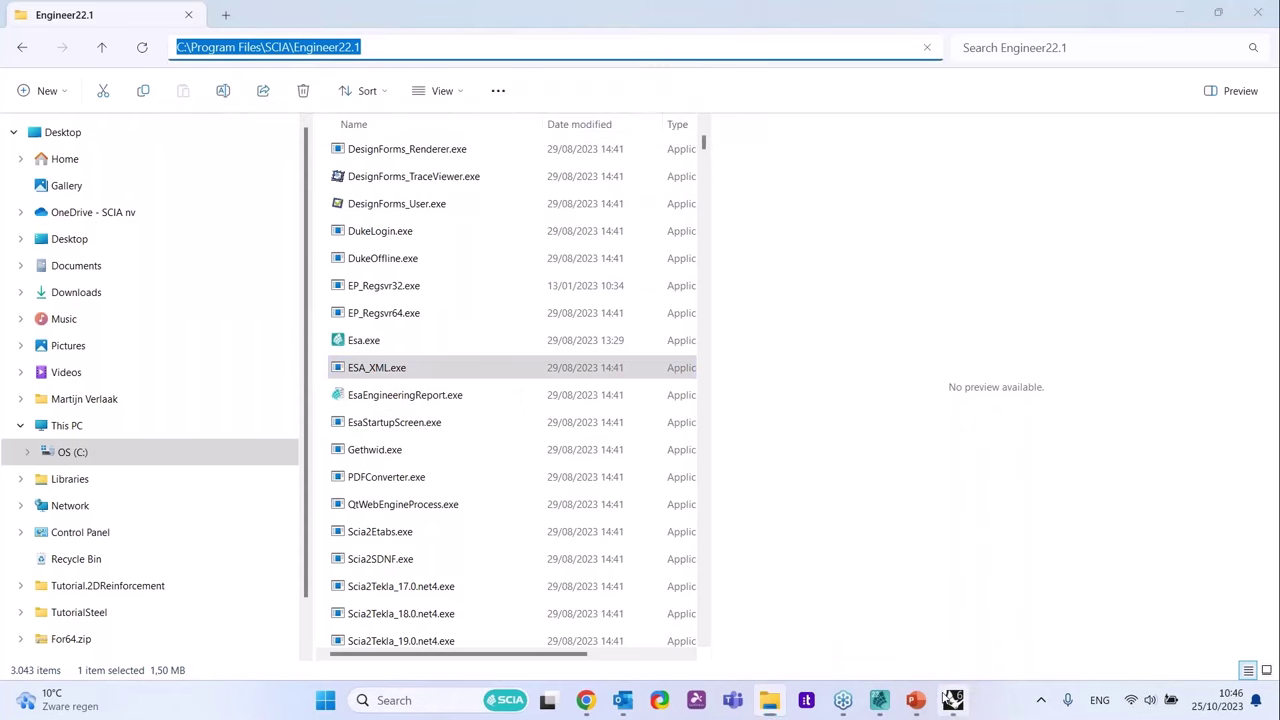
double_click(865, 435)
type("//")
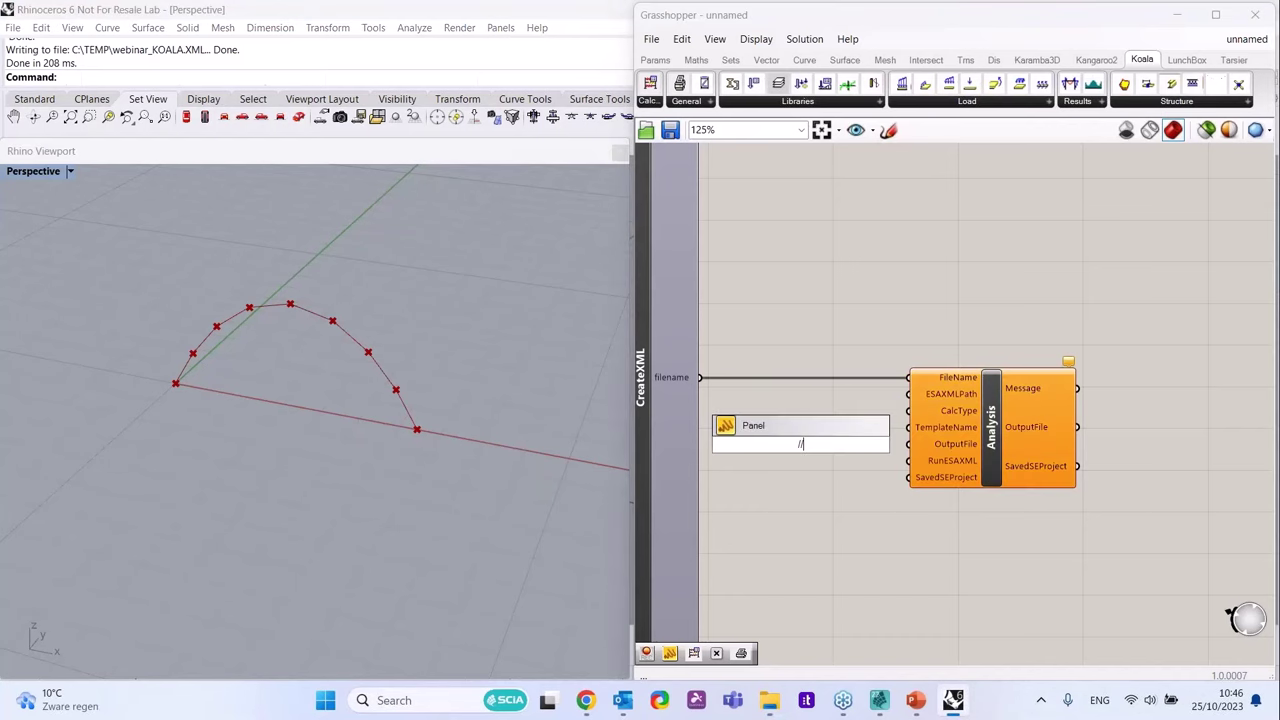
key("Return")
double_click(810, 448)
key("ctrl+v")
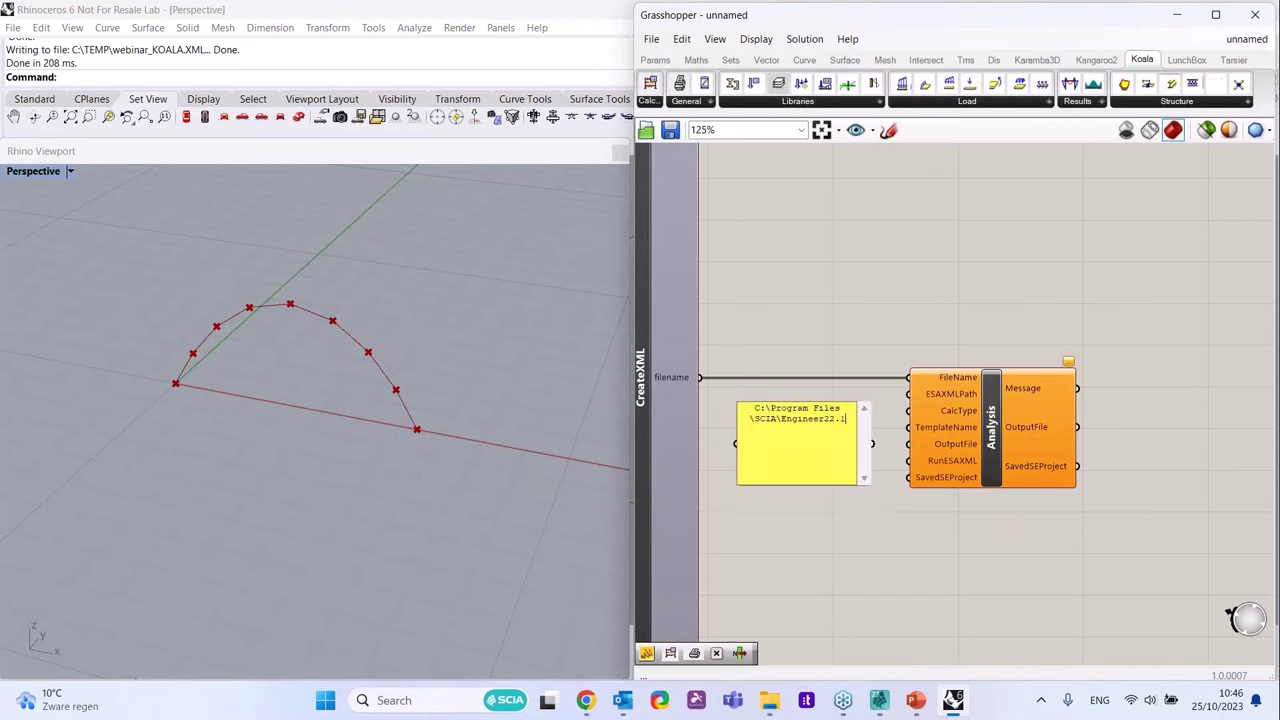
type("\\ESA_")
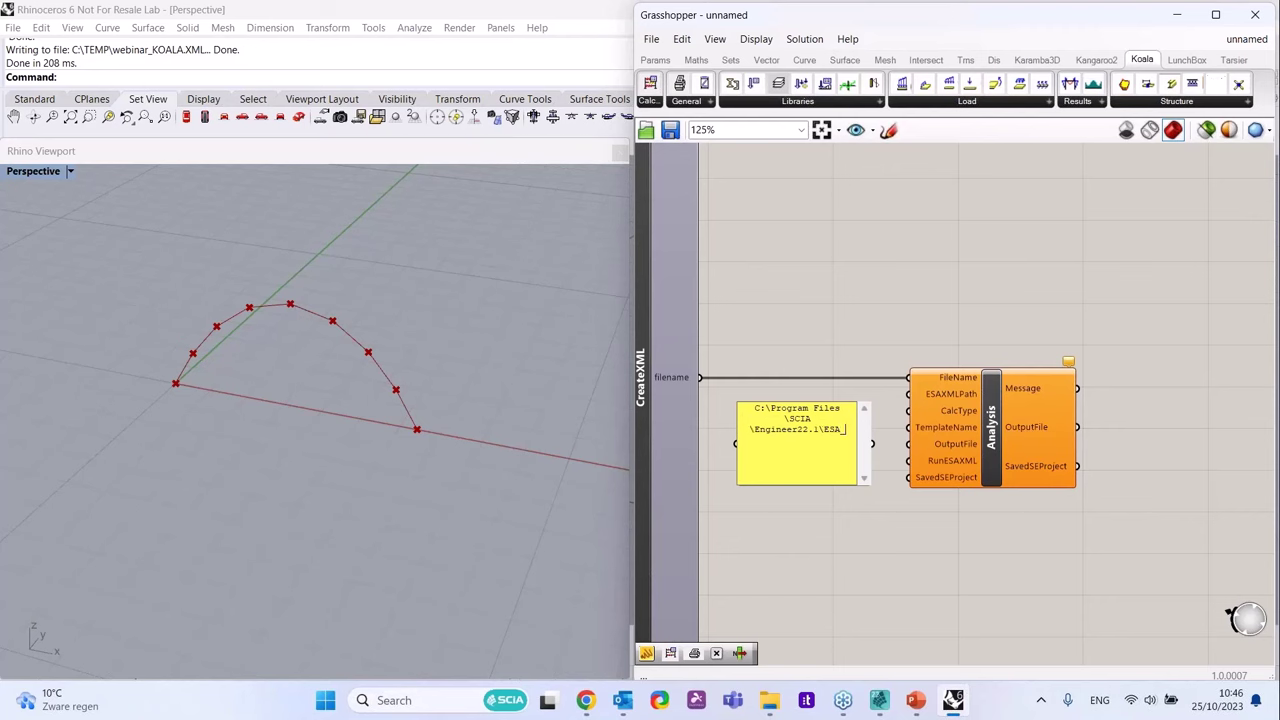
type("XML.exe")
left_click(859, 519)
- Widen the ESA_XML.exe path panel, reduce its height and move the Analysis component away to make room for it
left_click_drag(870, 462, 947, 462)
left_click_drag(995, 405, 1070, 383)
left_click(884, 482)
left_click_drag(884, 482, 886, 457)
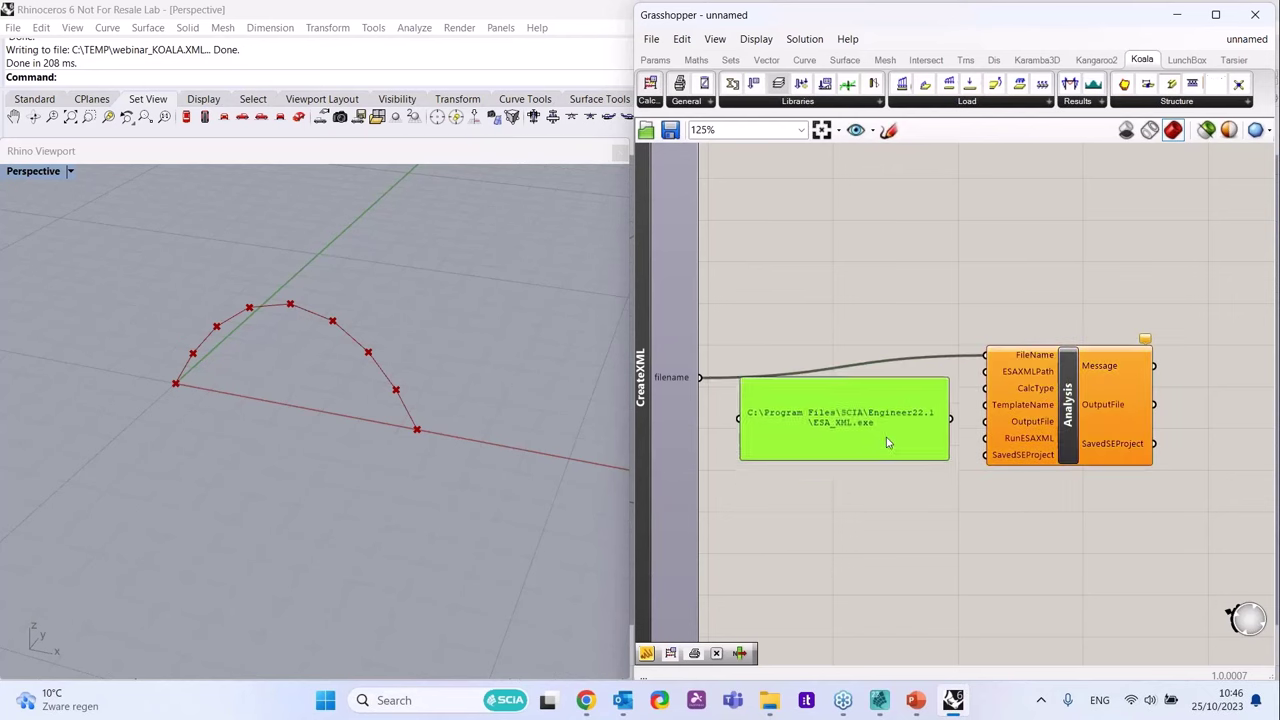
right_click(886, 437)
left_click(937, 271)
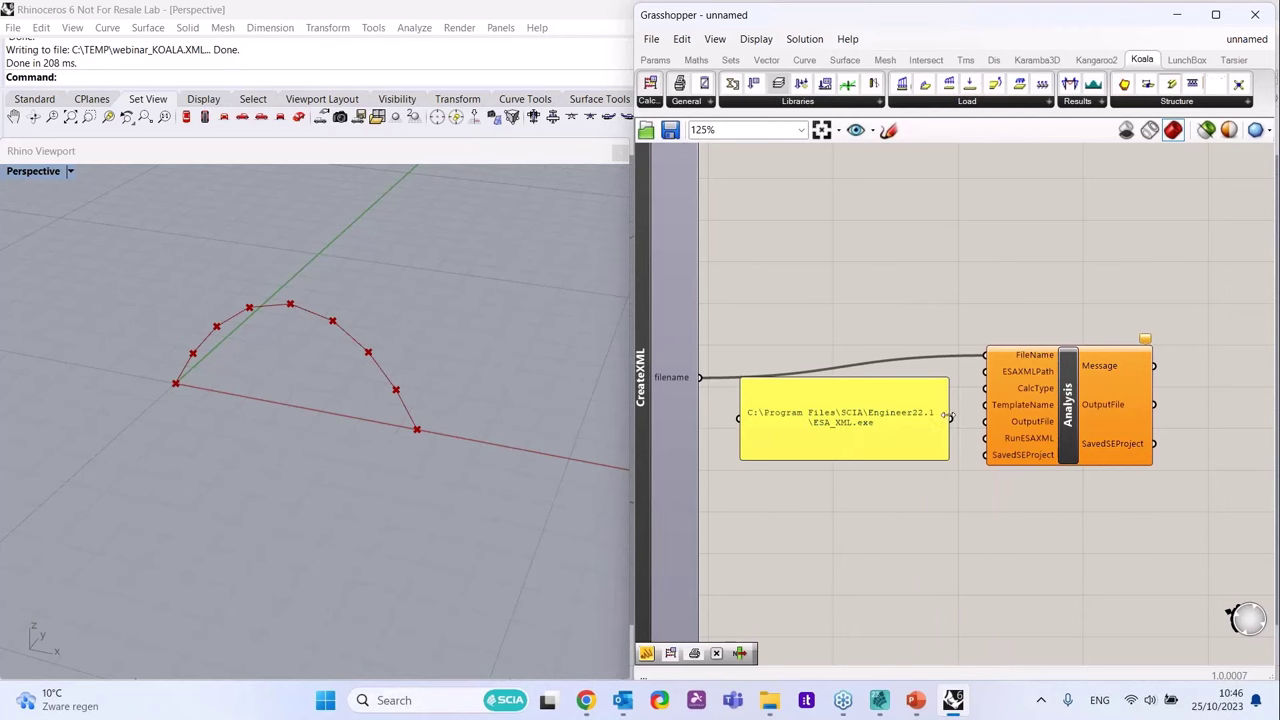
- Connect the ESA_XML.exe path panel to the ESAXMLPath input and arrange it as a single-line panel in front of the Analysis component
left_click_drag(951, 419, 986, 371)
left_click_drag(1125, 401, 1218, 396)
left_click_drag(830, 378, 833, 428)
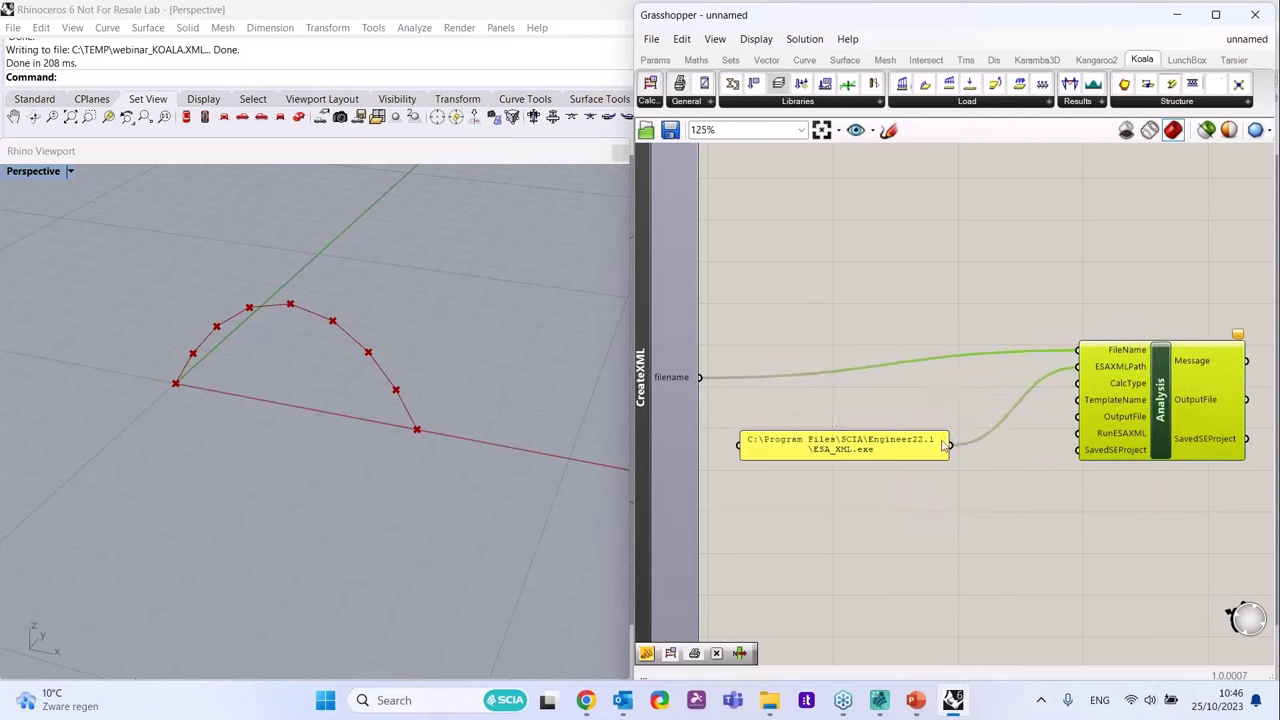
left_click_drag(950, 430, 980, 387)
left_click(971, 408)
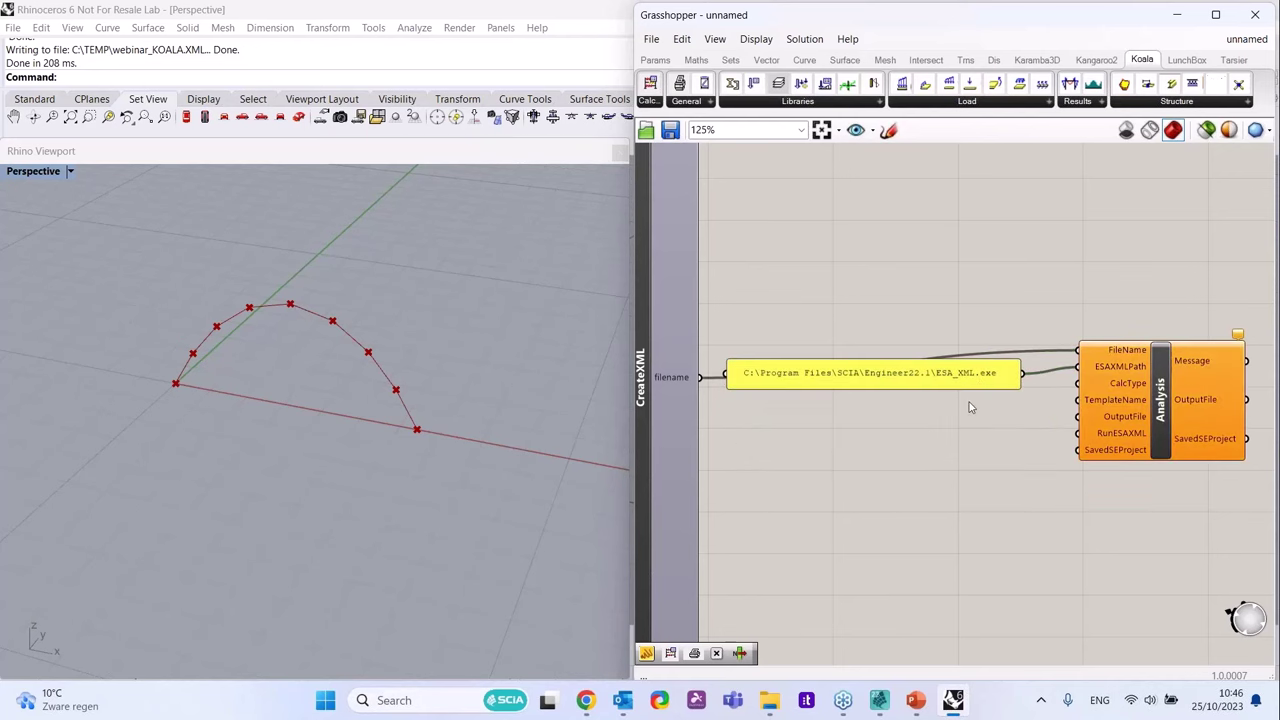
- Review the calculation types offered by the Analysis component's CalcType input
right_click(1123, 388)
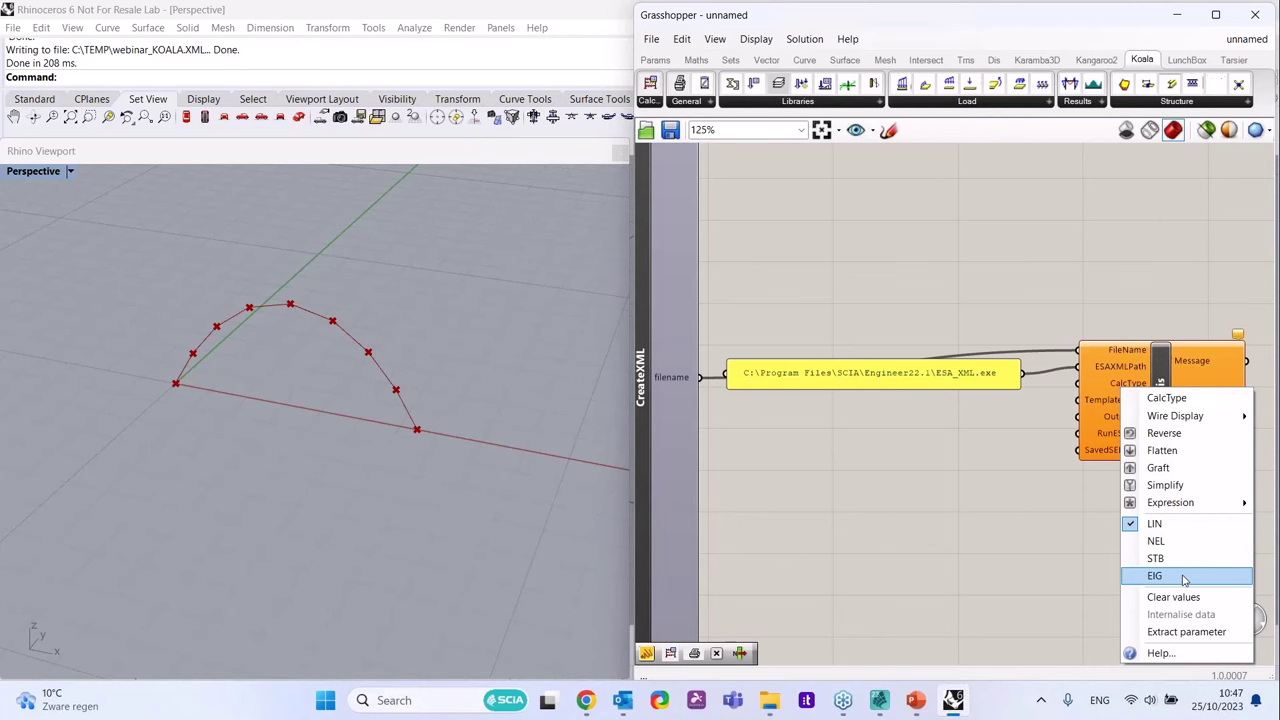
left_click(960, 468)
scroll(1100, 392, "up", 2)
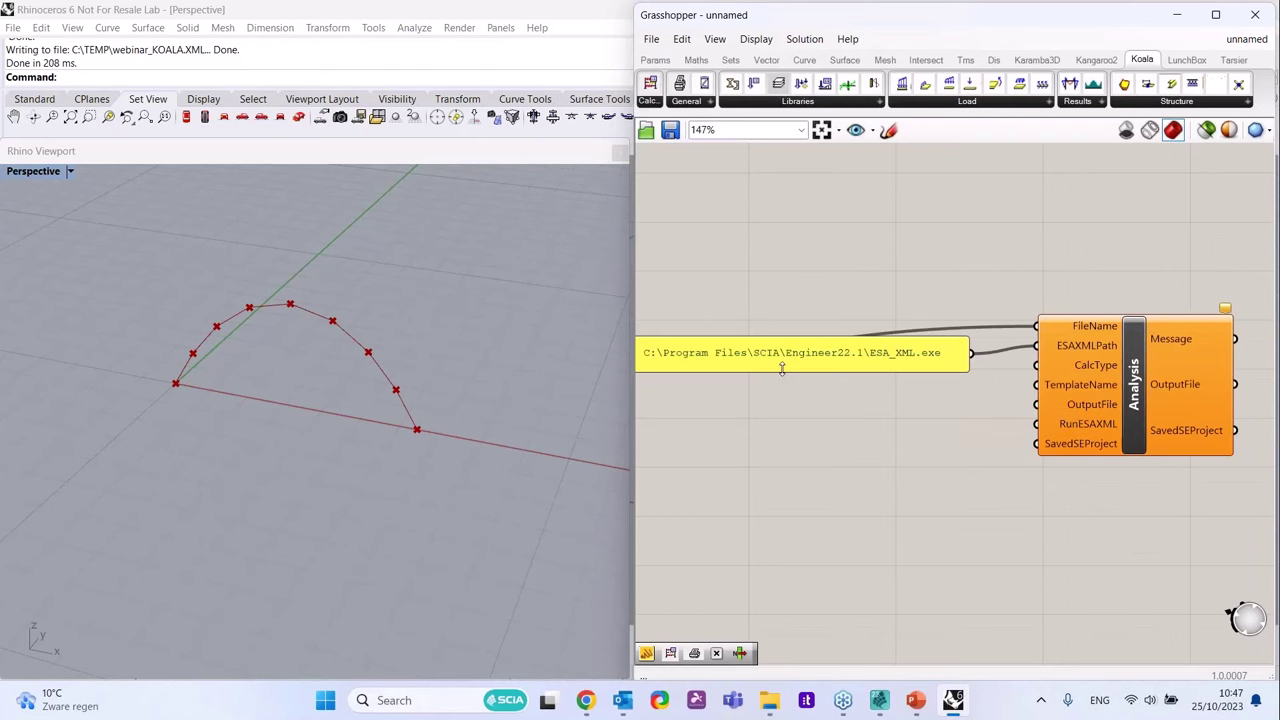
scroll(894, 388, "down", 1)
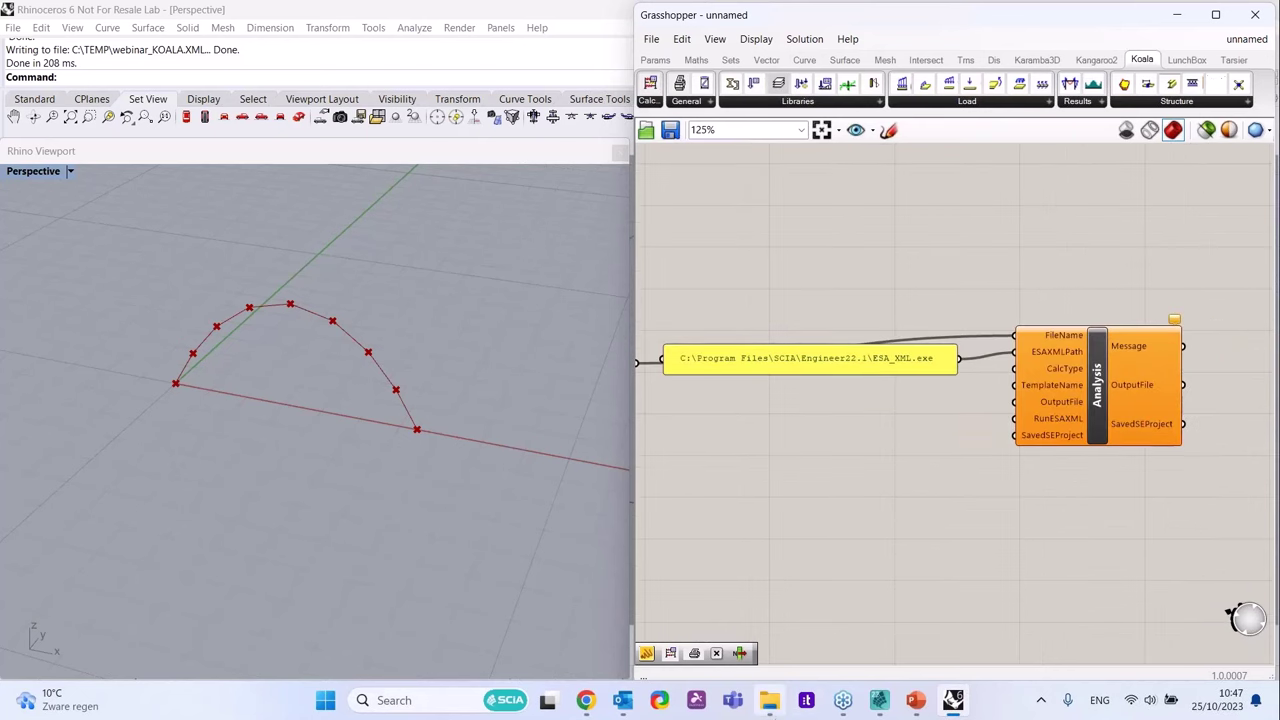
- Switch to File Explorer, go back to the C:\TEMP folder and copy its path
mouse_move(769, 700)
left_click(757, 614)
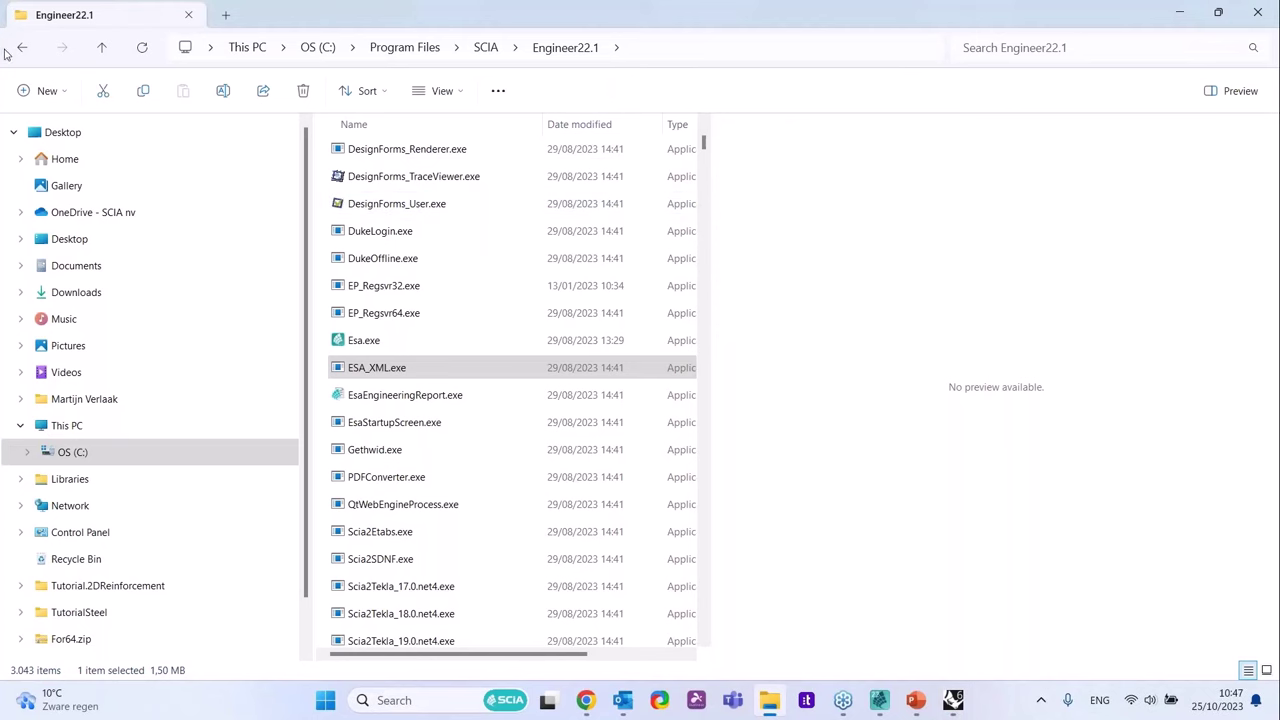
left_click(21, 48)
left_click(21, 48)
left_click(21, 48)
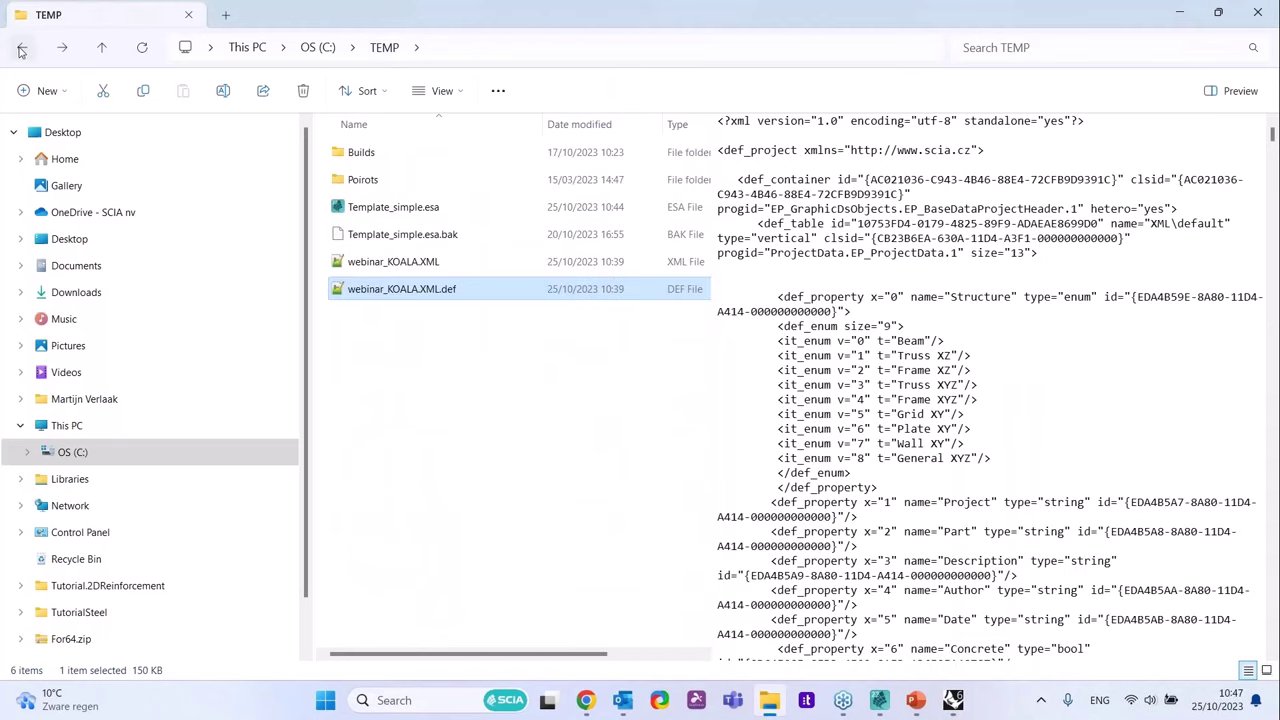
left_click(437, 47)
key("ctrl+c")
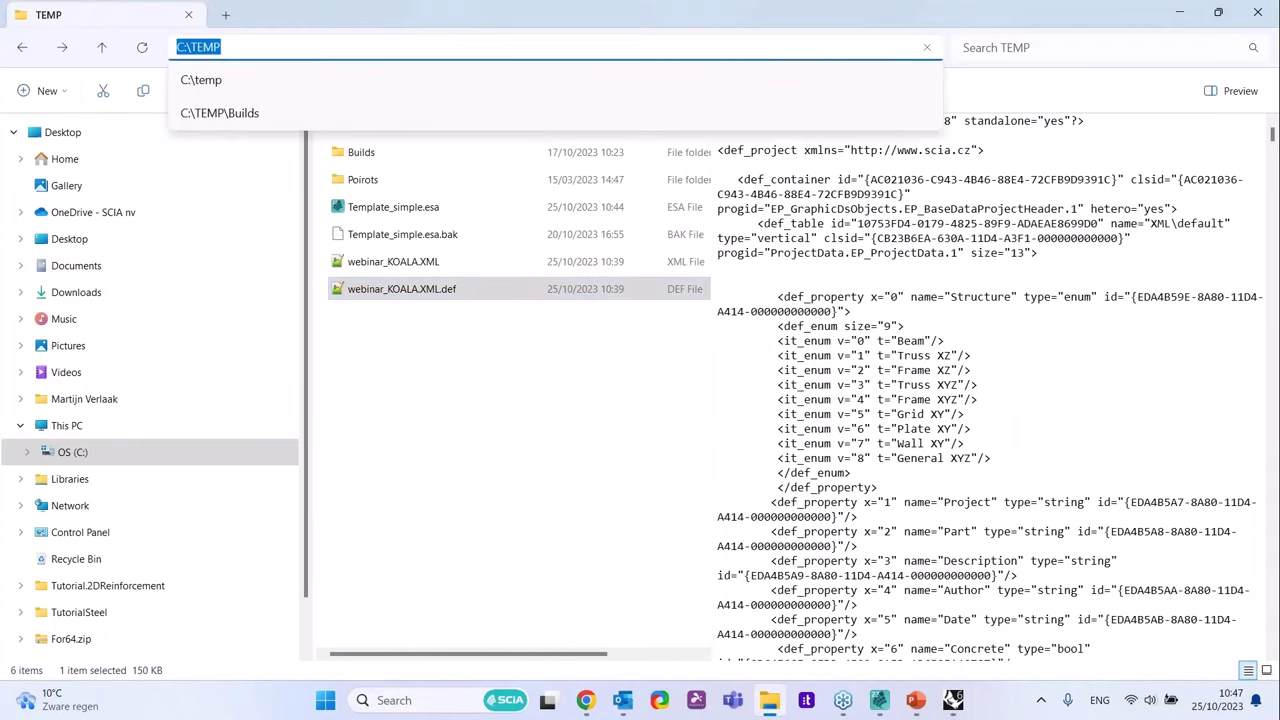
- Switch to Grasshopper, add a panel with the text C:\TEMP\ below the ESA_XML.exe path panel and fit its size
left_click(953, 700)
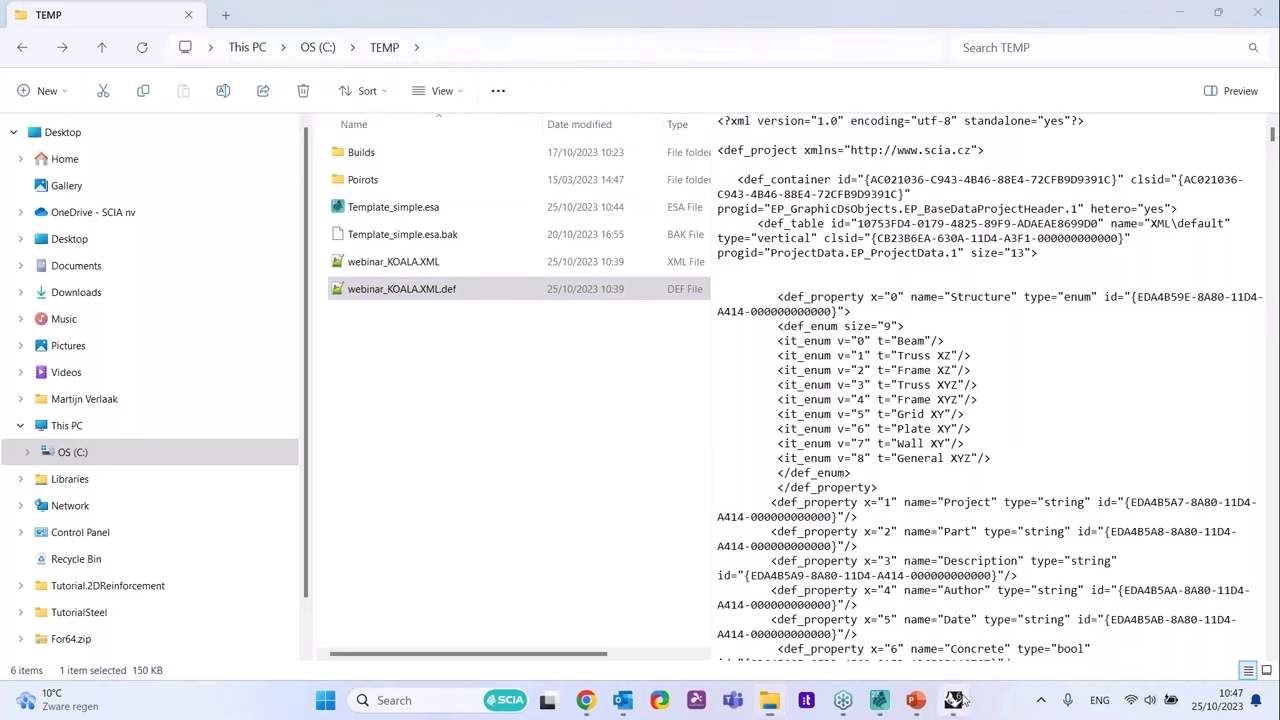
double_click(814, 416)
key("ctrl+v")
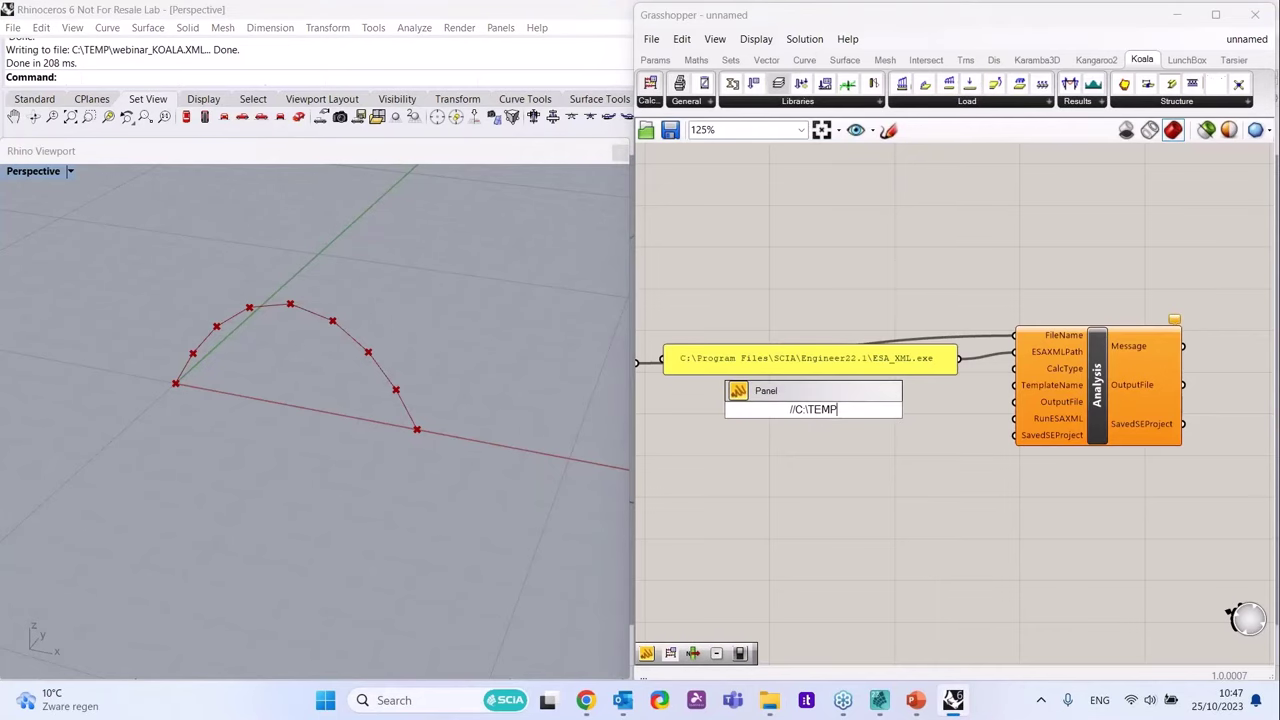
key("Return")
left_click_drag(840, 402, 962, 410)
double_click(870, 409)
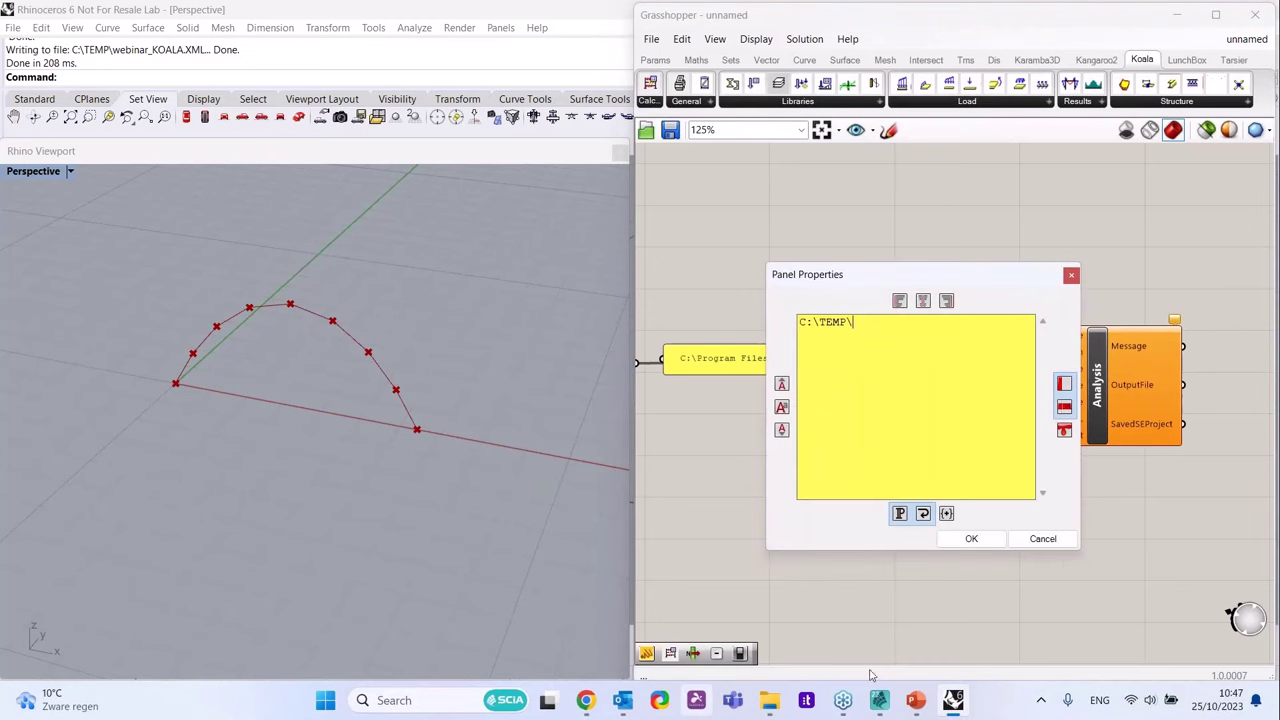
- Copy the file name Template_simple.esa from File Explorer and append it to the panel's C:\TEMP\ path in Grasshopper
left_click(770, 700)
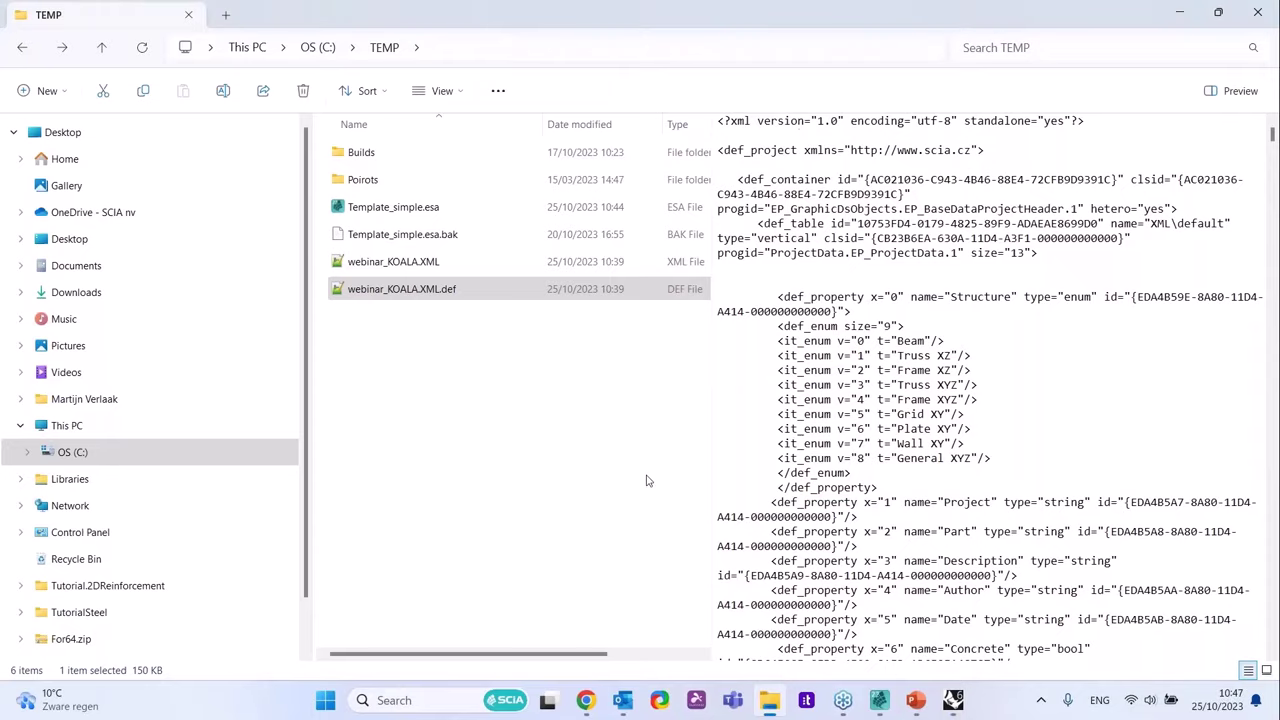
left_click(394, 214)
left_click(394, 214)
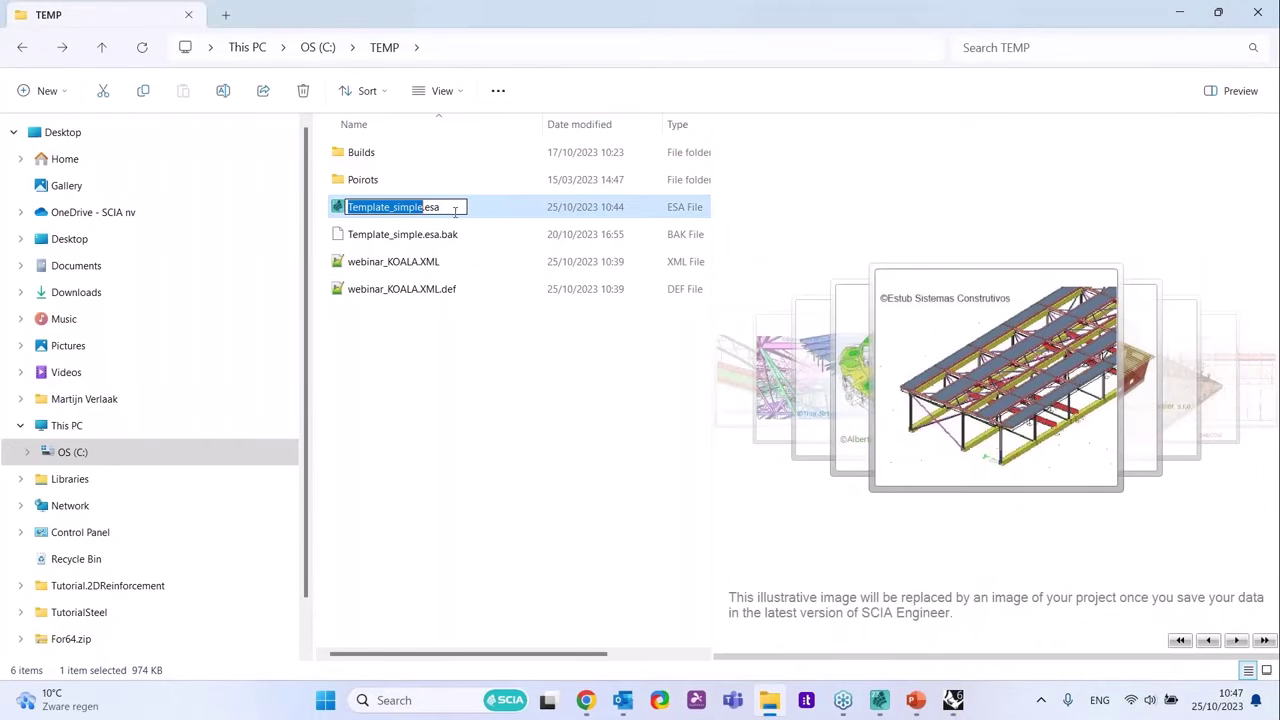
key("ctrl+a")
key("ctrl+c")
left_click(605, 520)
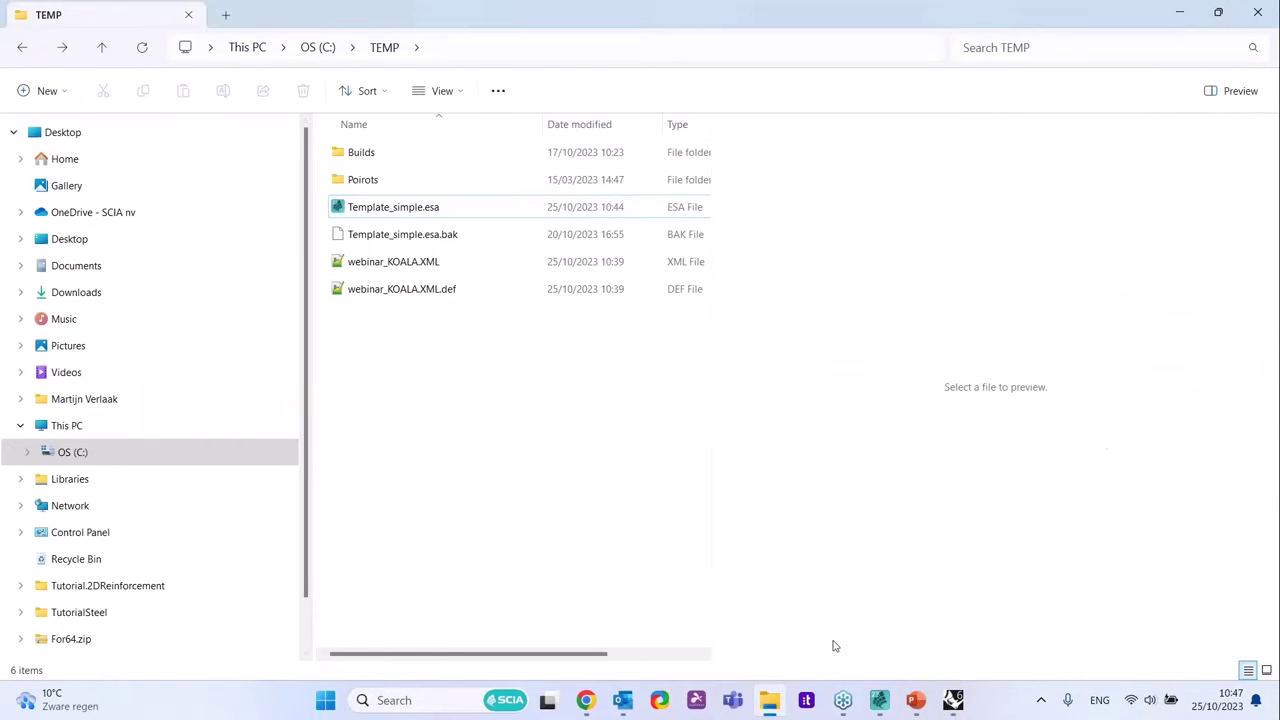
left_click(953, 700)
key("ctrl+v")
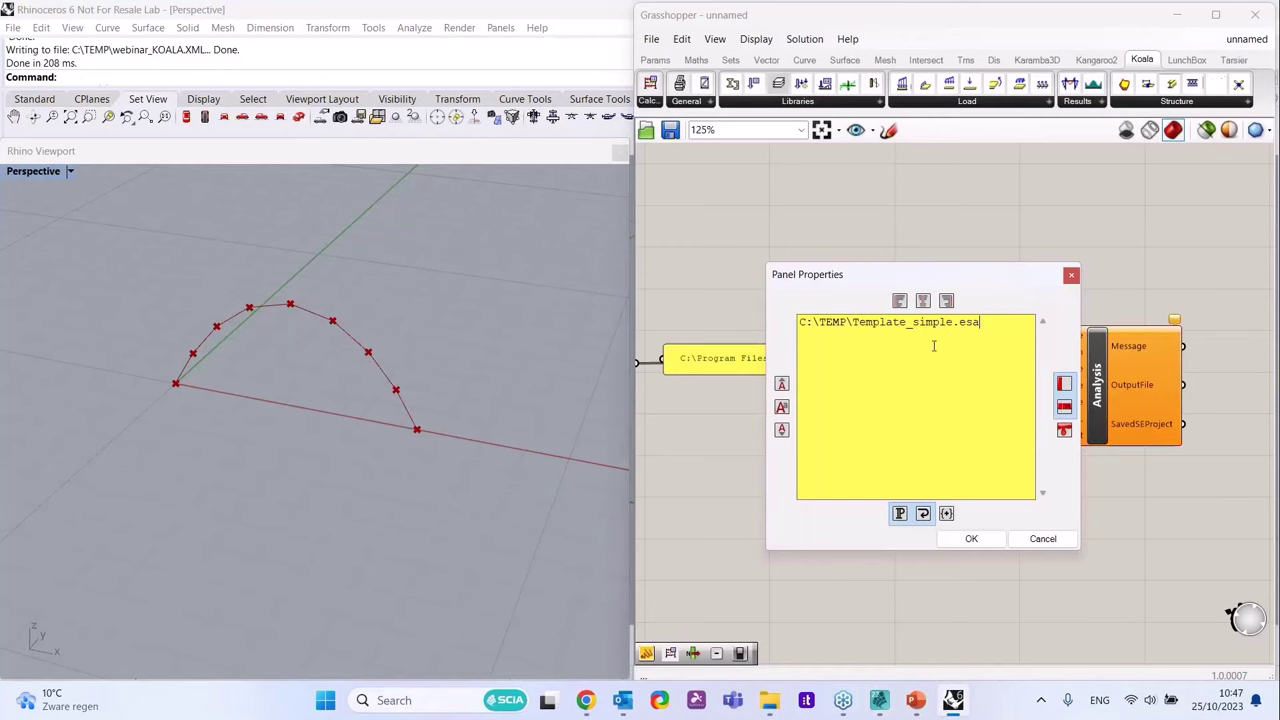
left_click(969, 539)
- Connect the Template_simple.esa path panel to the TemplateName input, then align and widen it to match the panel above
left_click_drag(970, 410, 1014, 386)
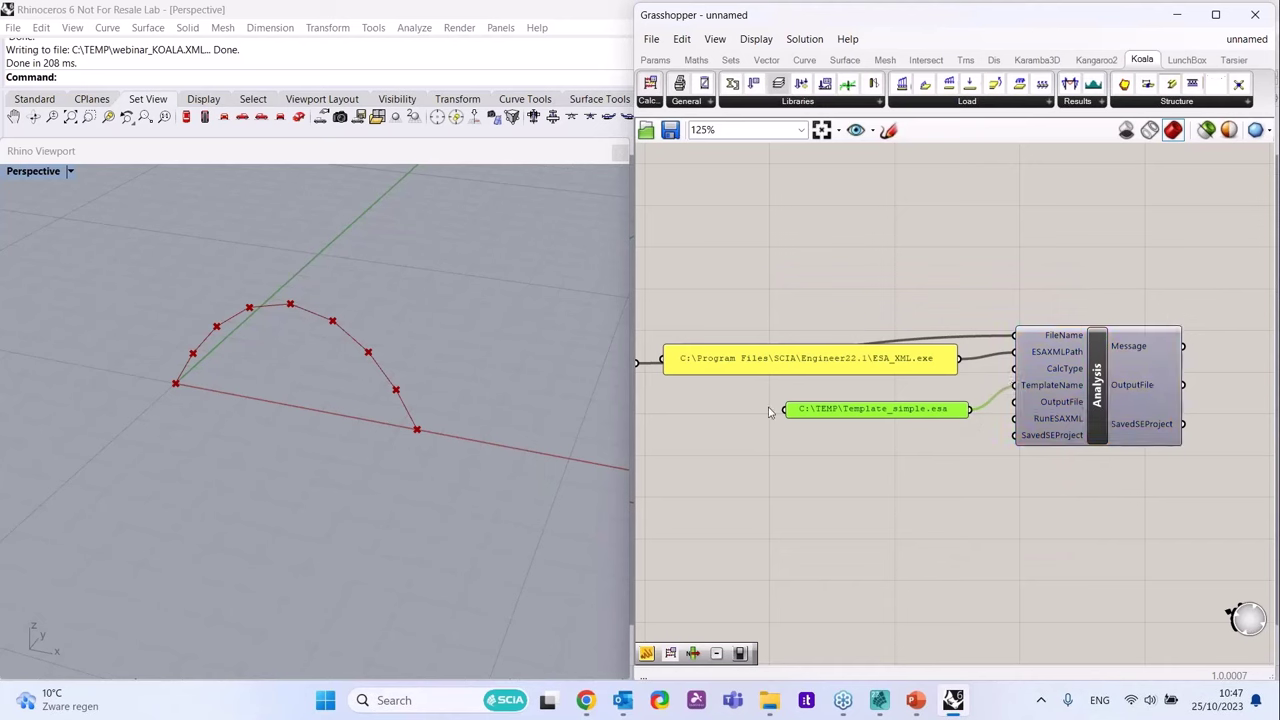
left_click_drag(813, 414, 688, 400)
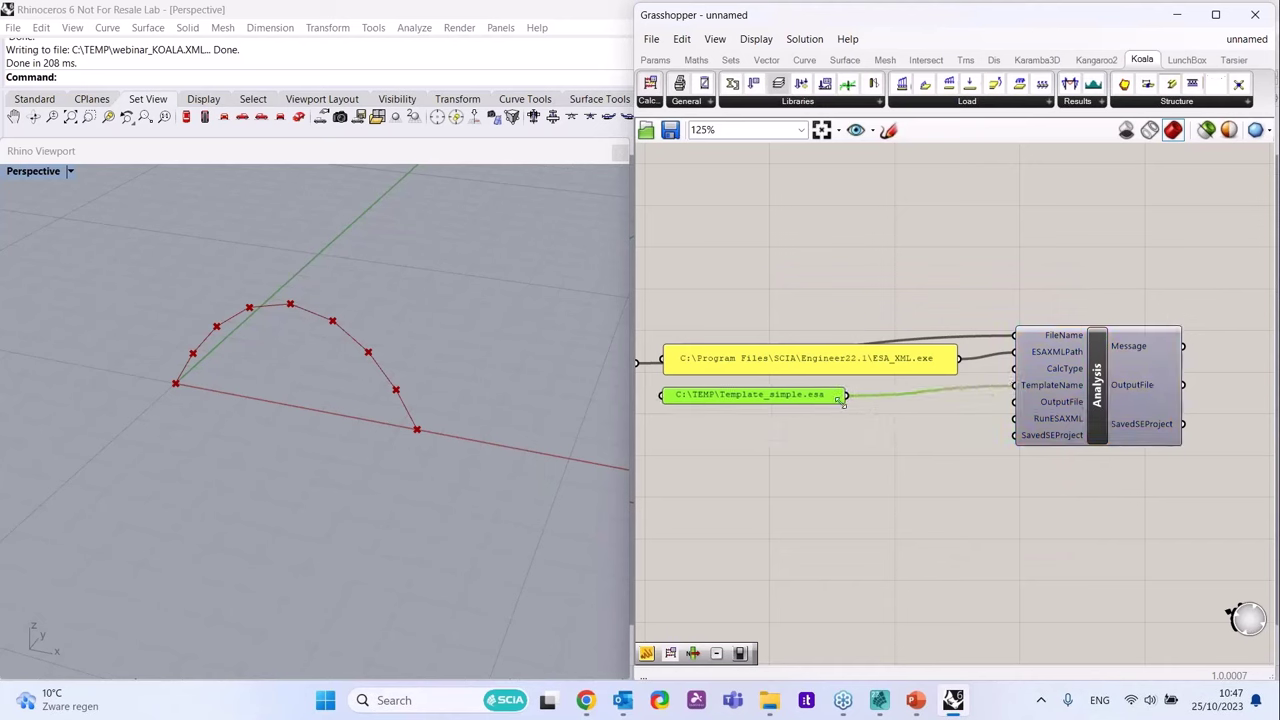
left_click_drag(838, 401, 958, 412)
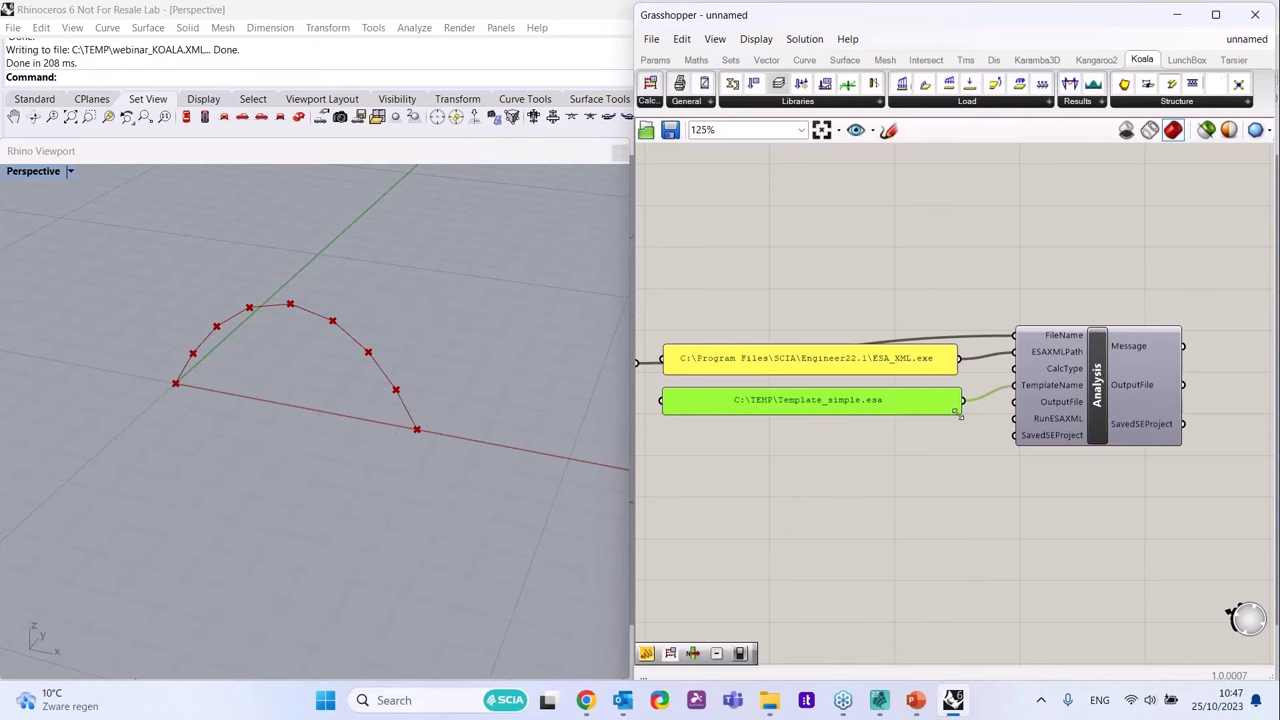
- Retype the underscore in the Template_simple.esa path panel and accept the text
scroll(755, 437, "up", 4)
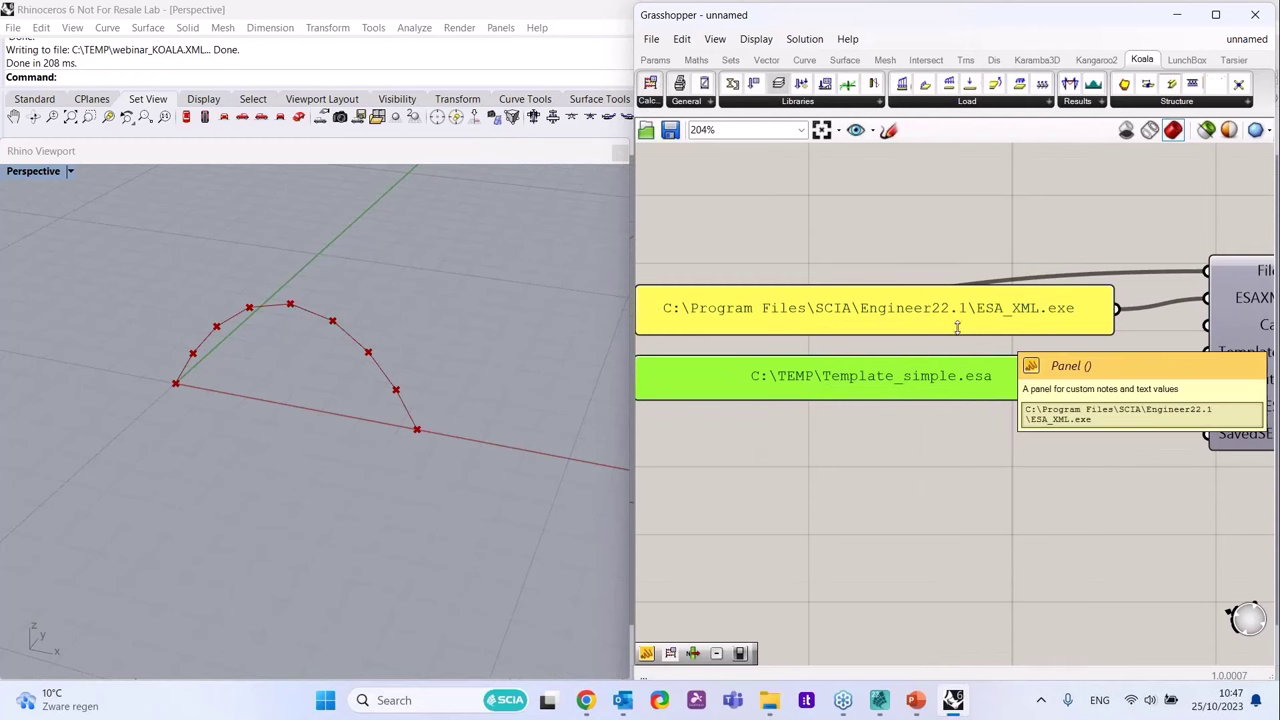
double_click(903, 376)
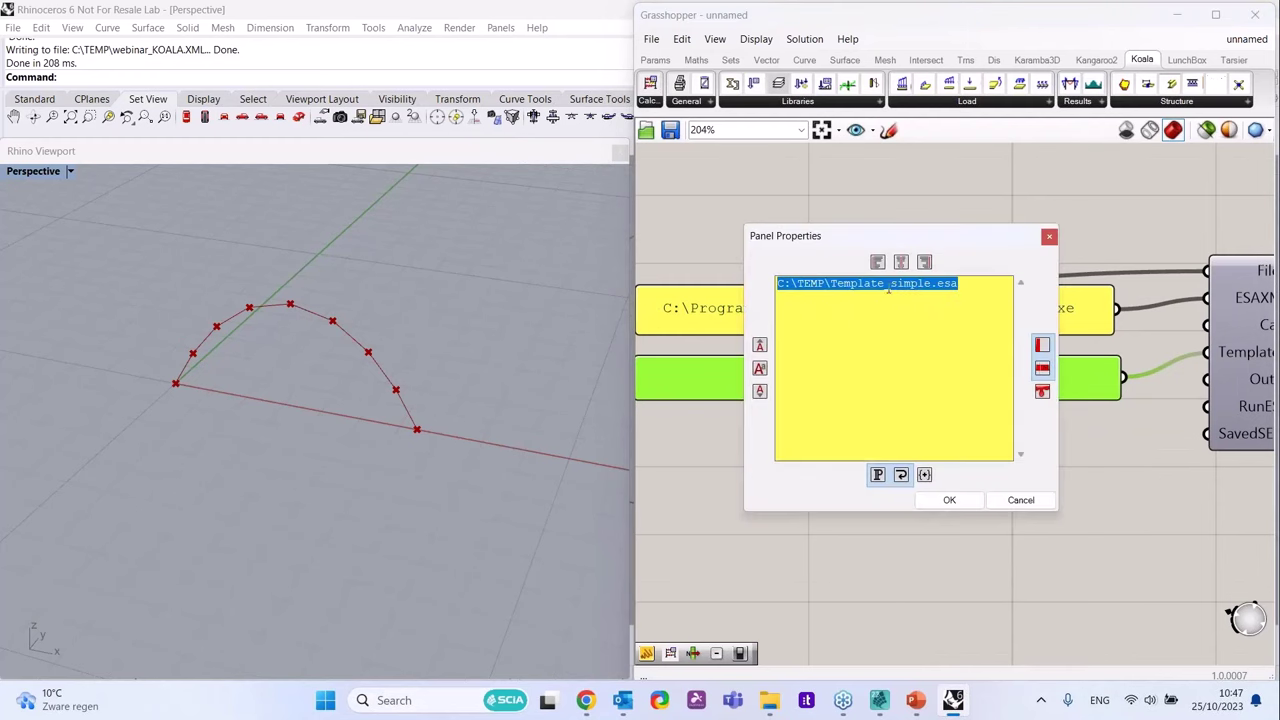
left_click(893, 284)
key("BackSpace")
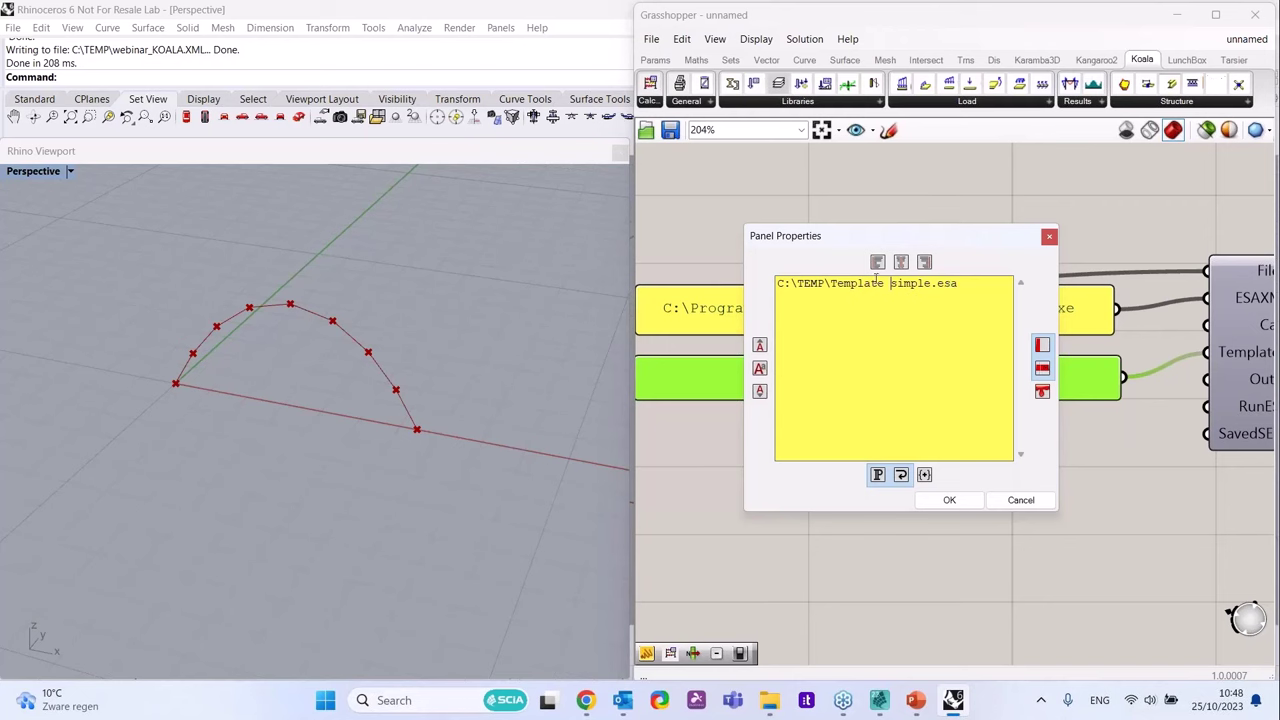
key("BackSpace")
type("_")
left_click(949, 500)
scroll(928, 378, "down", 2)
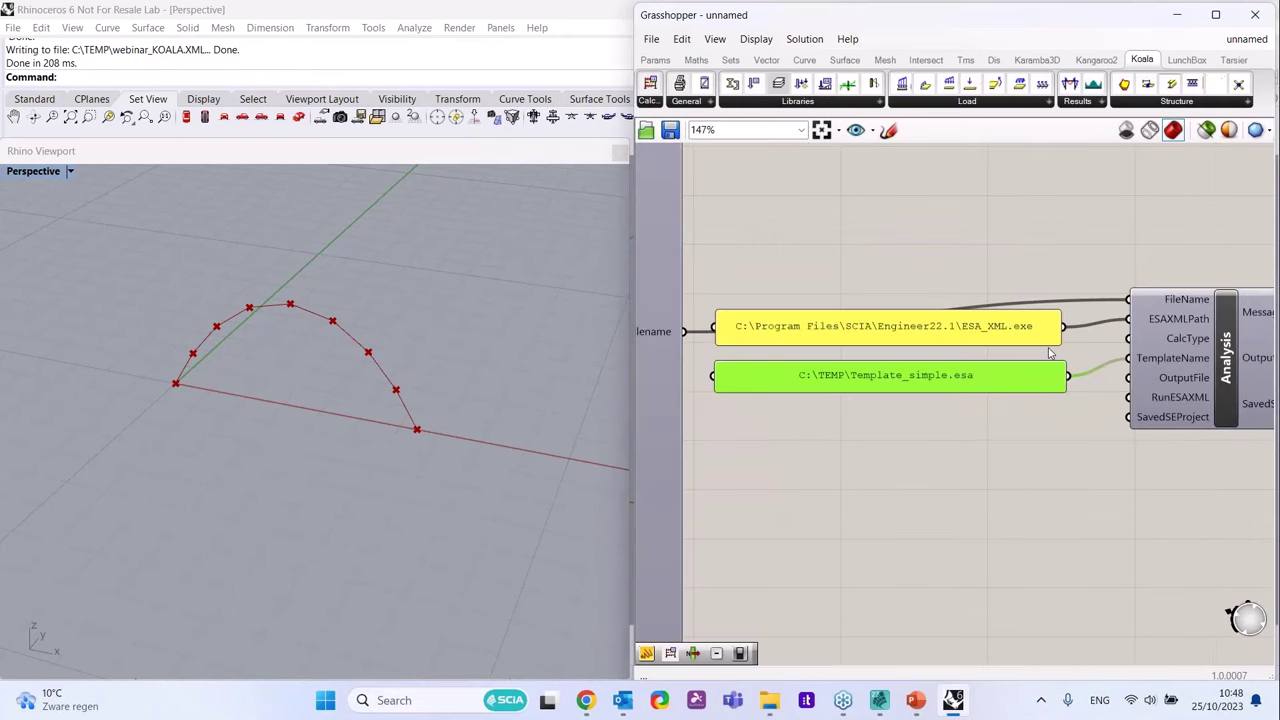
- Align the ESA_XML.exe and Template_simple.esa panels with the ESAXMLPath and TemplateName inputs of the Analysis component
left_click_drag(998, 330, 991, 323)
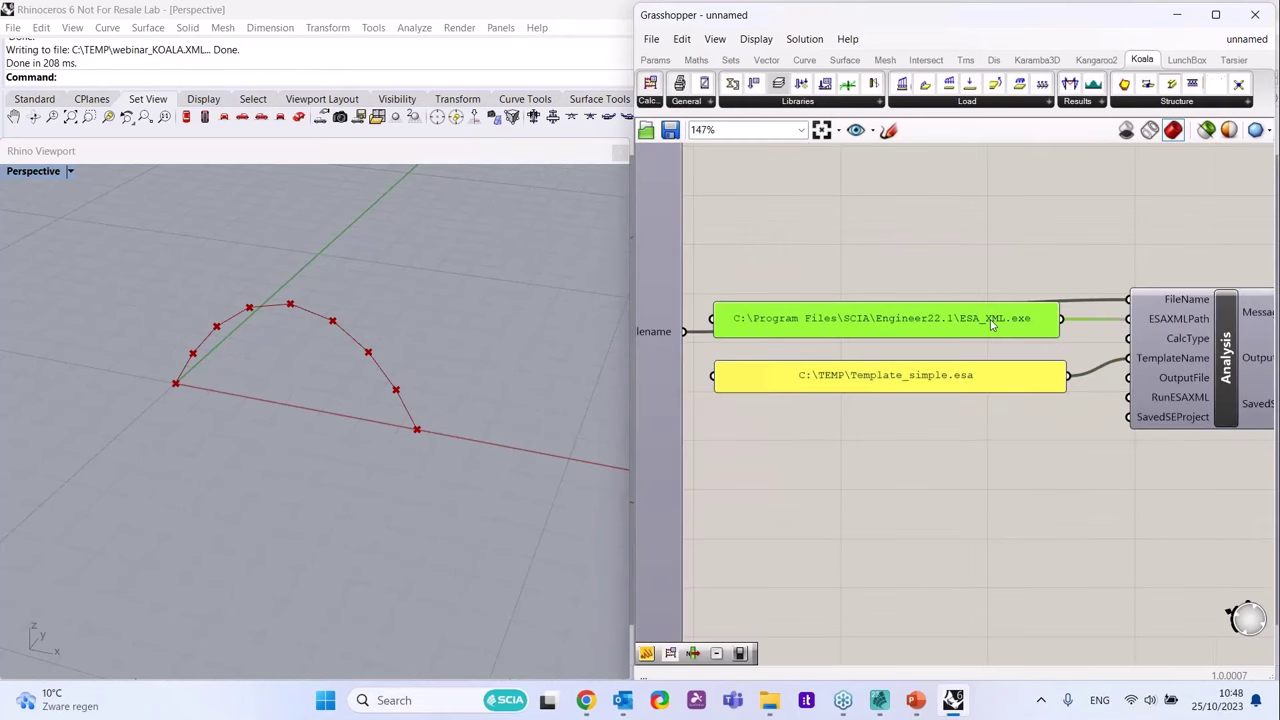
left_click(991, 372)
scroll(1156, 352, "up", 1)
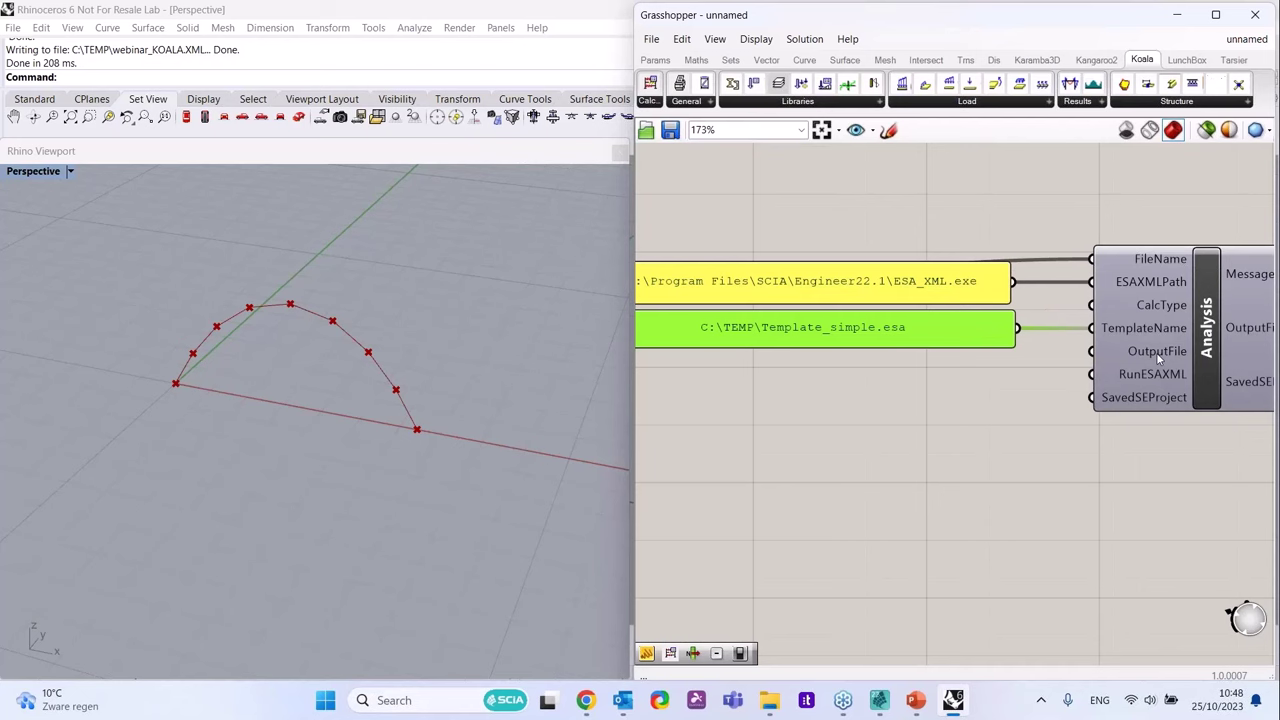
- Duplicate the Template_simple.esa panel and place the copy directly below the original
mouse_move(1156, 352)
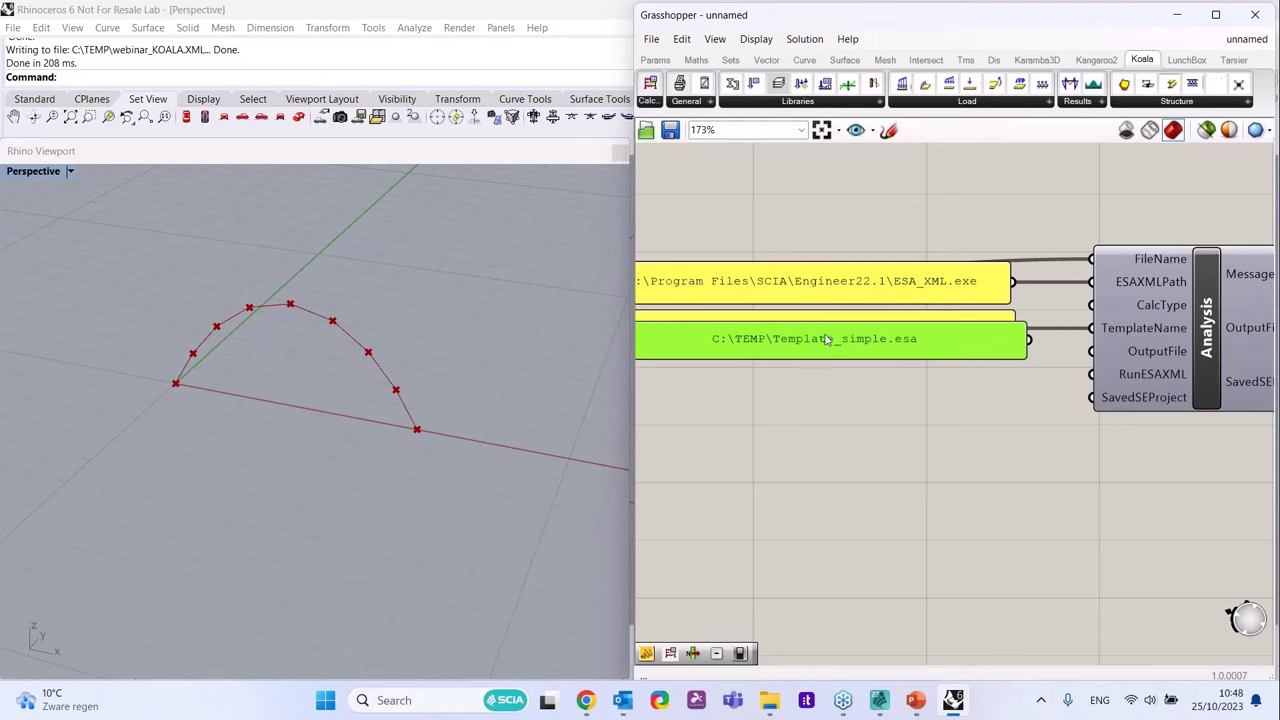
key("ctrl+c")
key("ctrl+v")
scroll(1017, 387, "down", 1)
scroll(682, 366, "up", 1)
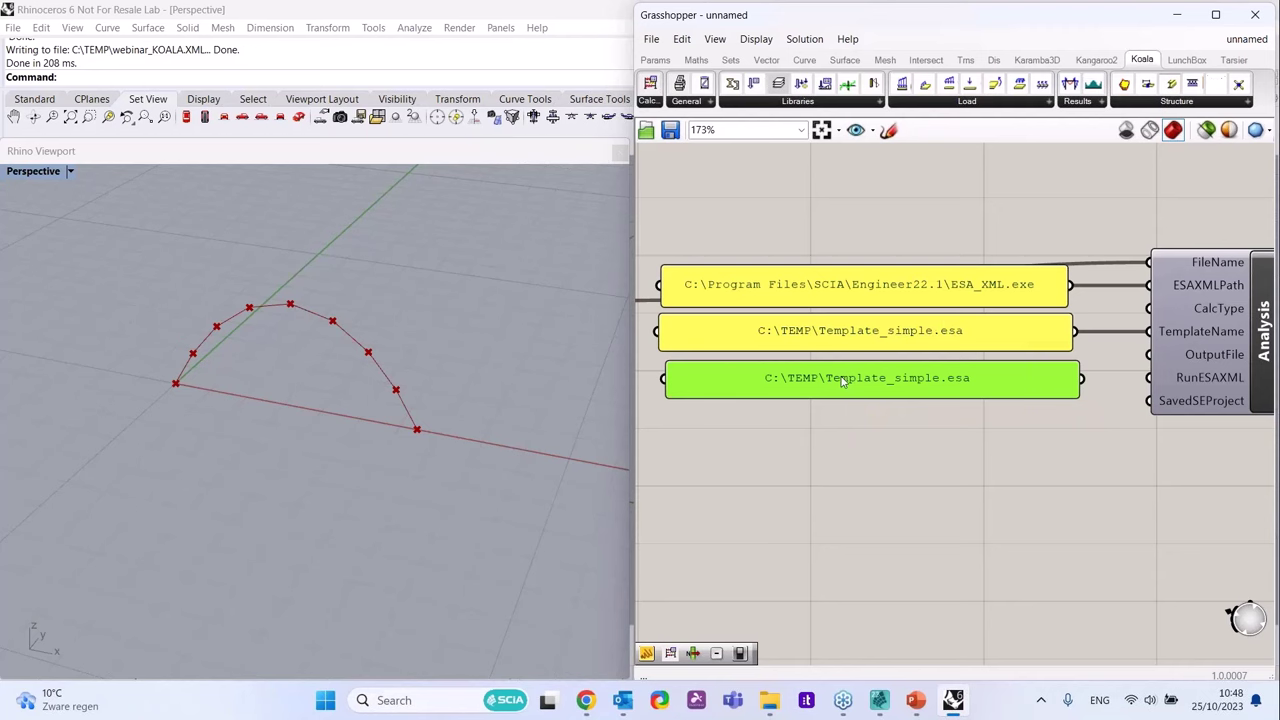
- Change the copied panel's text to C:\TEMP\RESULTS.xlsx and connect it to the OutputFile input of the Analysis component
double_click(843, 380)
left_click_drag(771, 289, 933, 296)
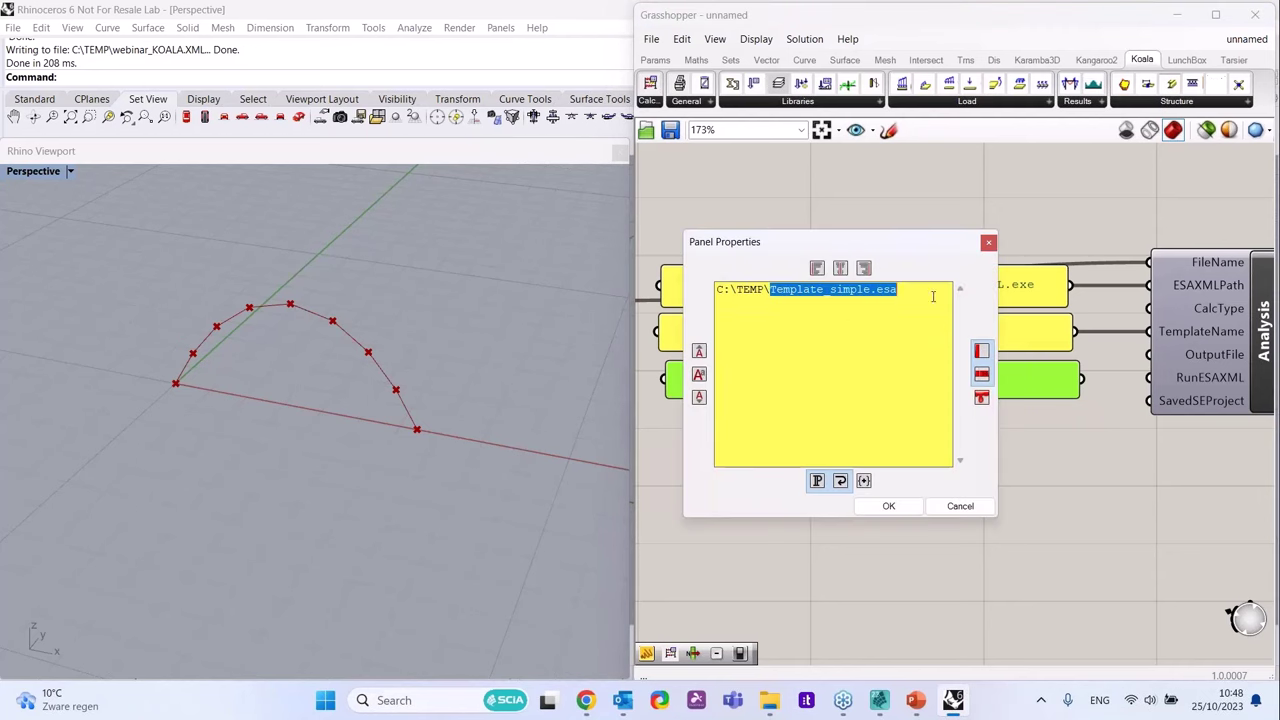
type("RESULTS.xl")
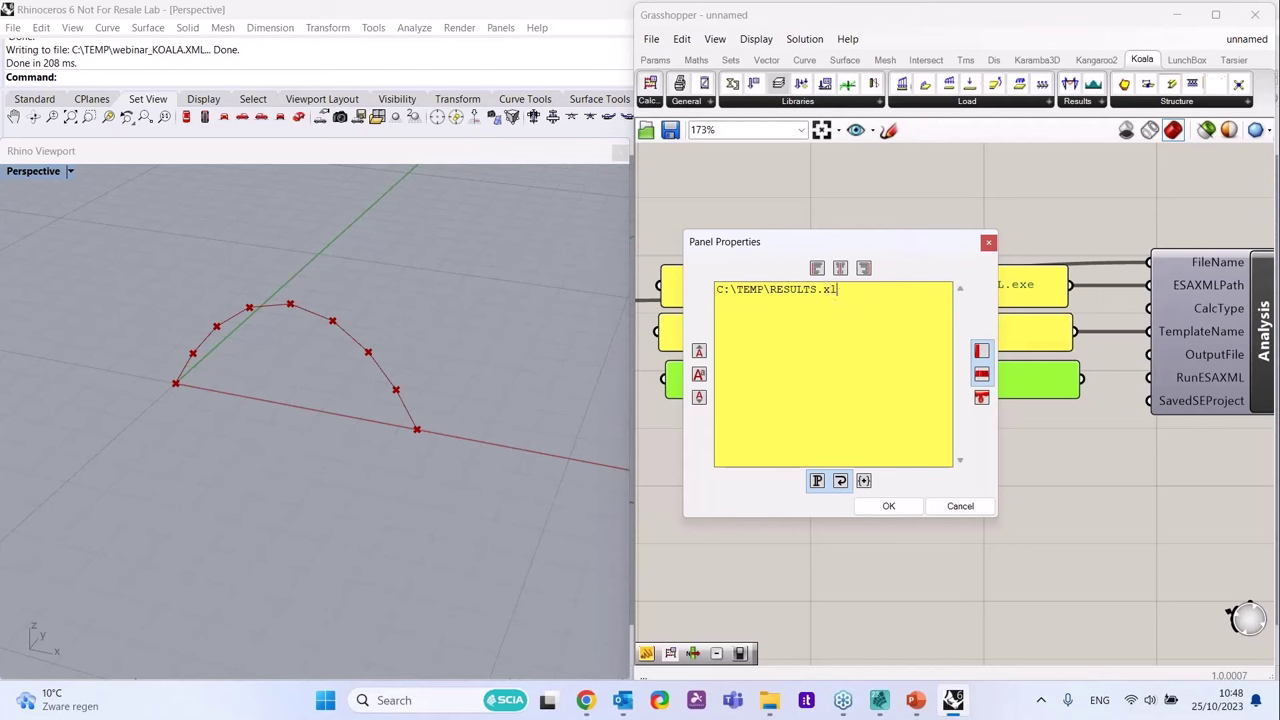
type("sx")
left_click(889, 506)
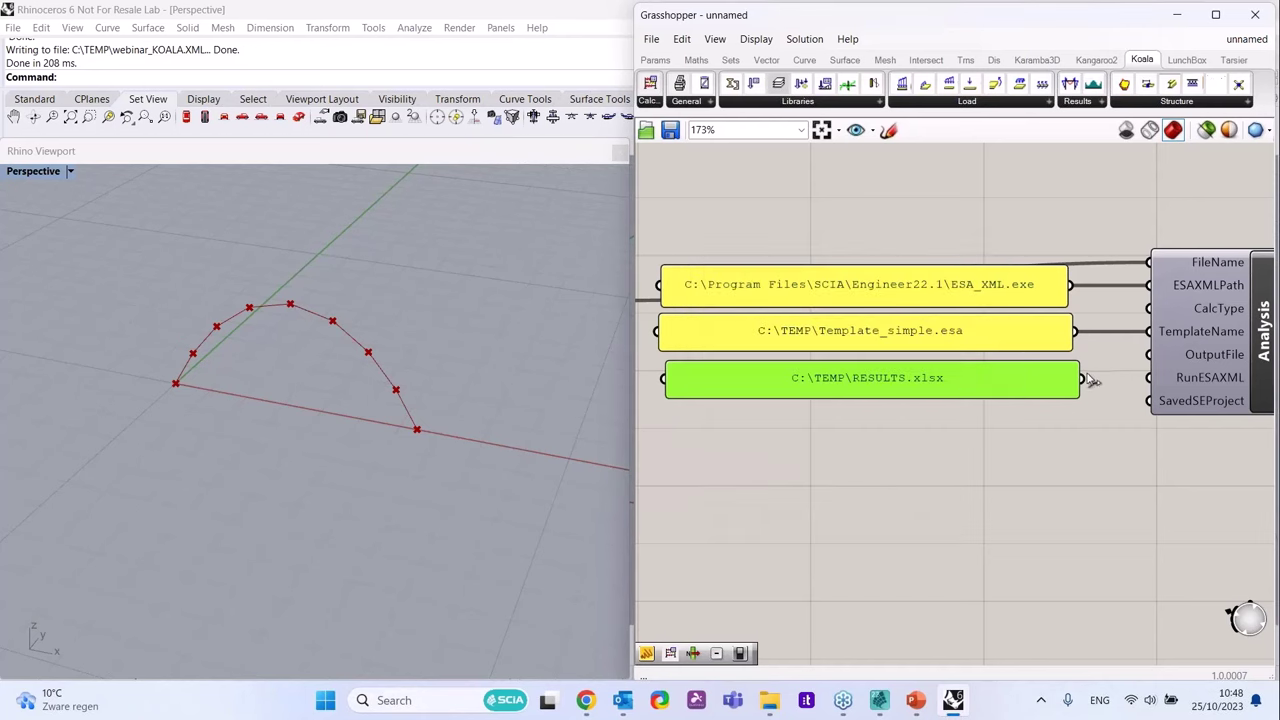
left_click_drag(1082, 378, 1148, 354)
- Set the RunESAXML input of the Analysis component to True
scroll(1148, 360, "down", 3)
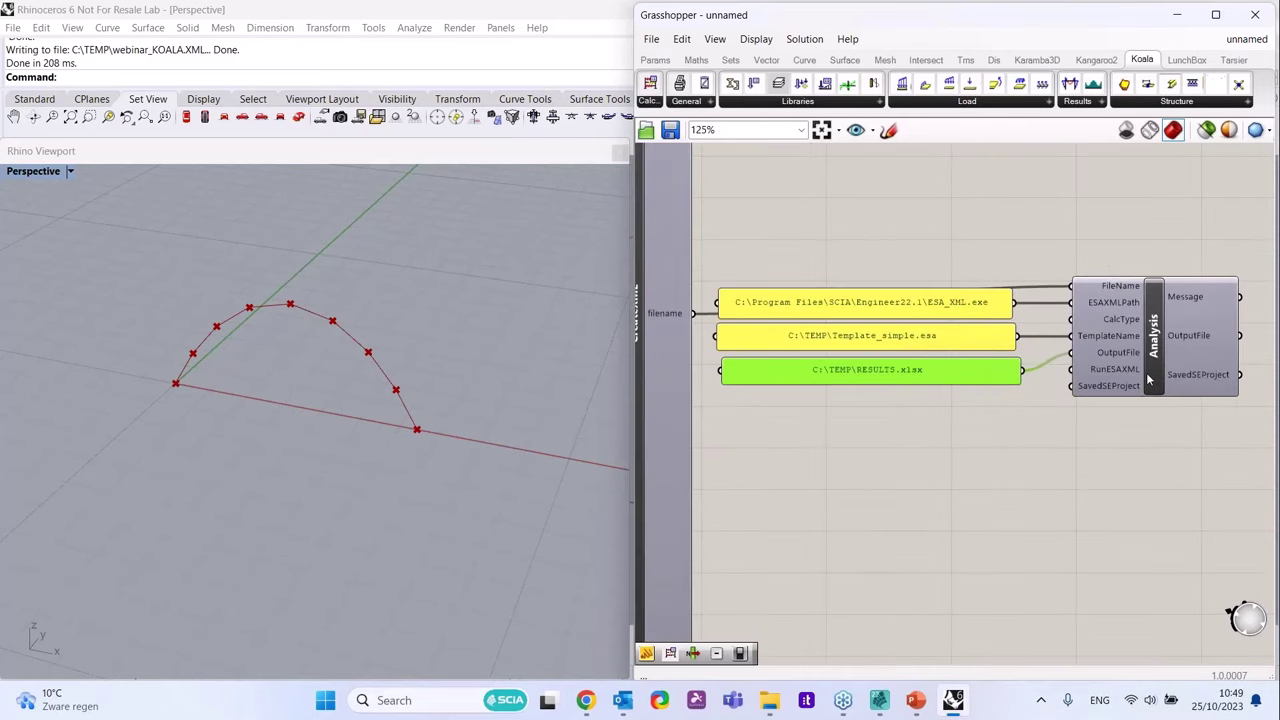
scroll(1148, 378, "up", 1)
mouse_move(1123, 370)
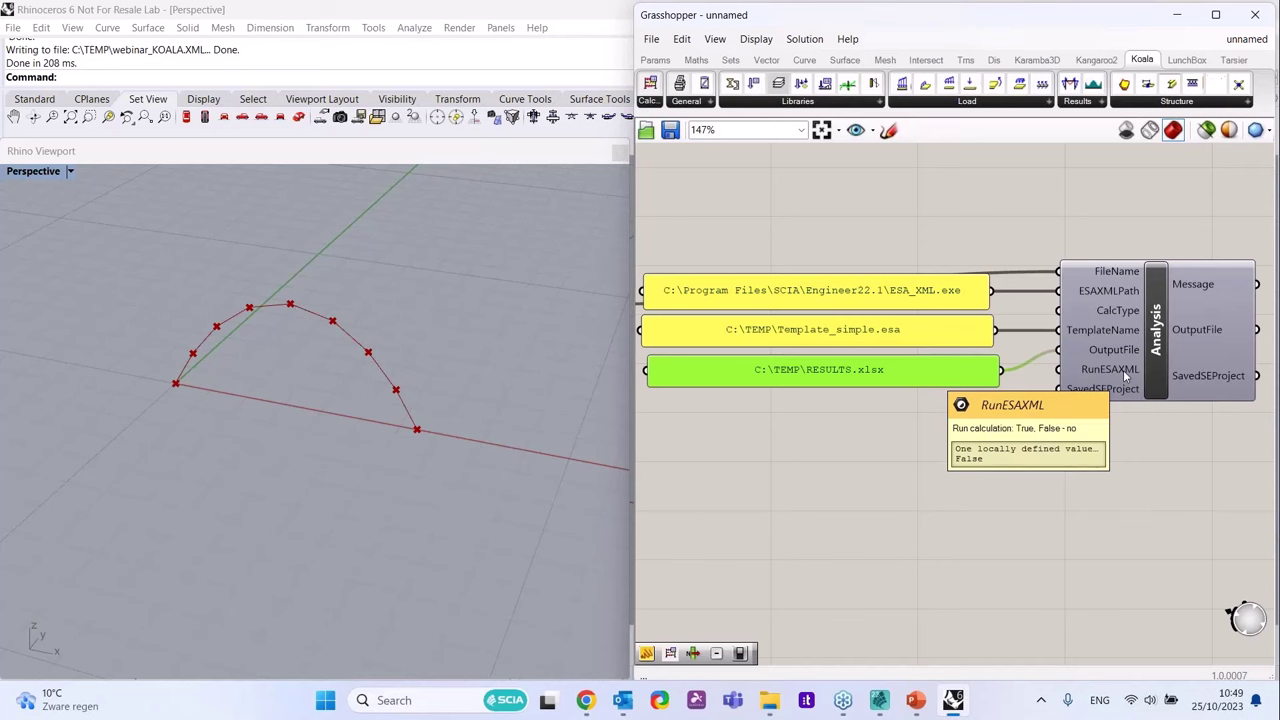
right_click(1123, 370)
mouse_move(1160, 530)
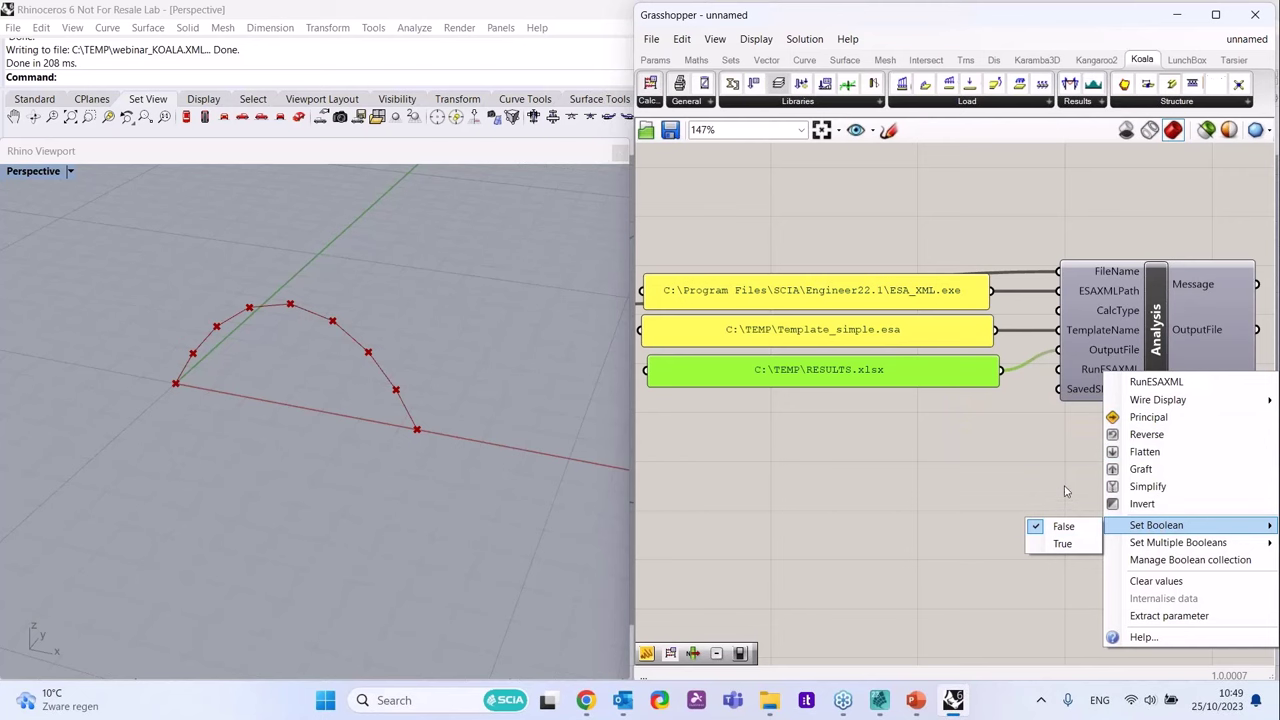
left_click(1065, 546)
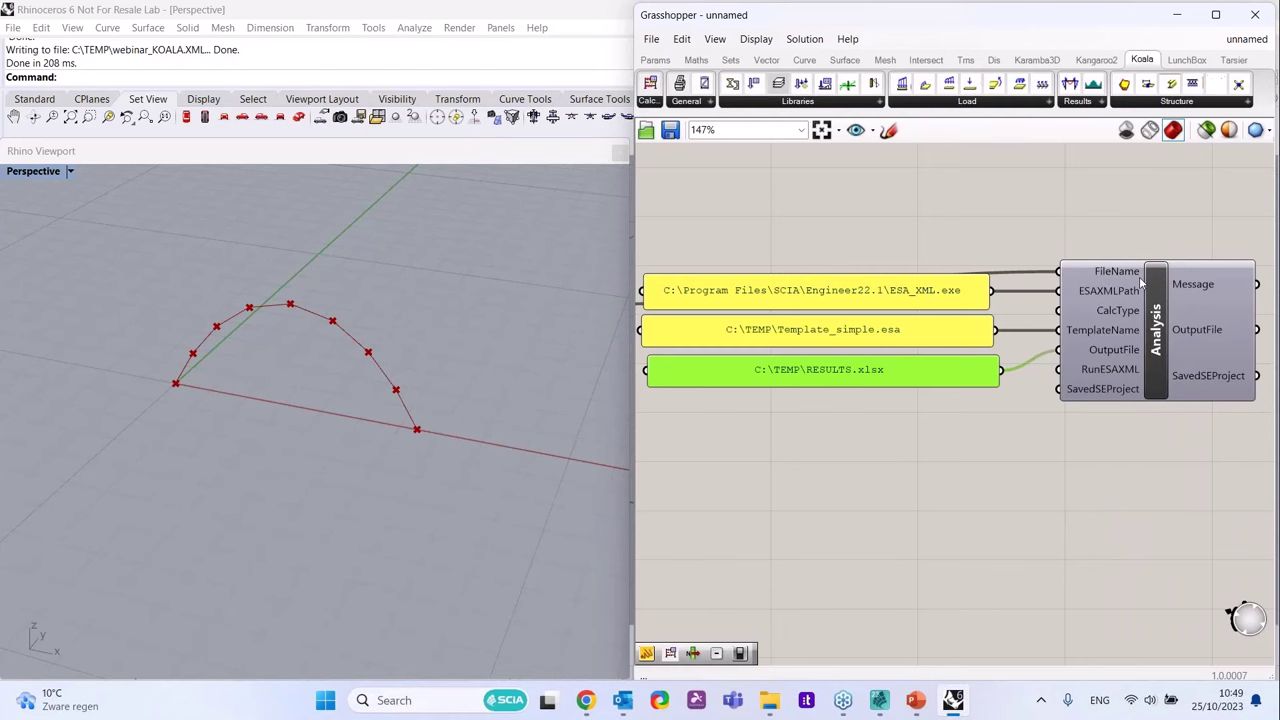
- Examine the CreateXML component's file name panel and export button, and the path panels feeding the Analysis component
scroll(1136, 280, "down", 5)
scroll(1173, 275, "up", 2)
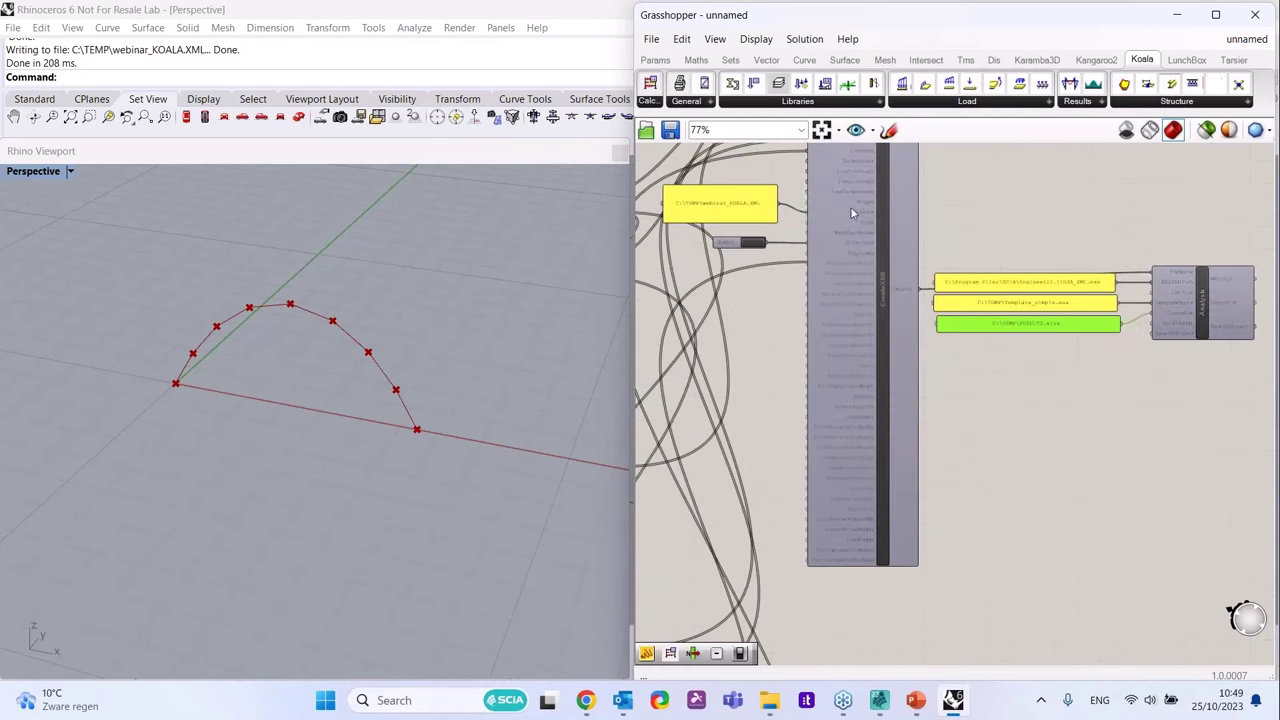
scroll(790, 250, "up", 3)
scroll(781, 298, "down", 1)
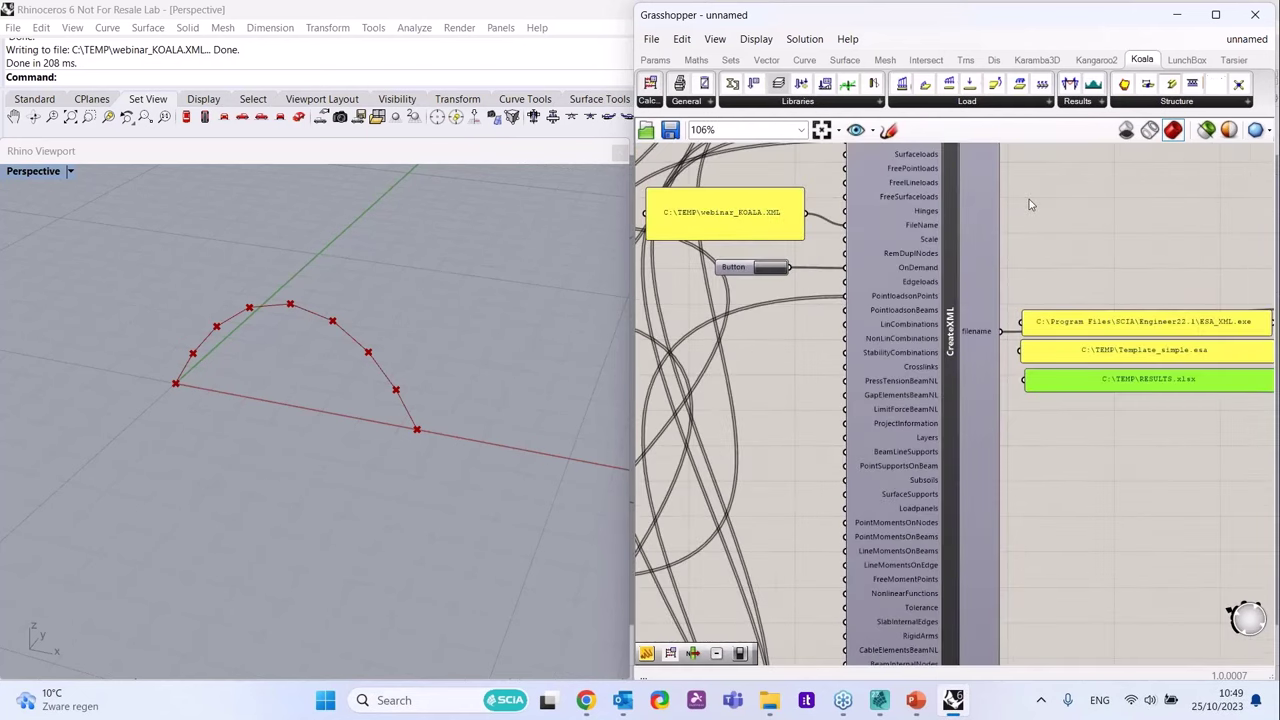
scroll(790, 303, "down", 1)
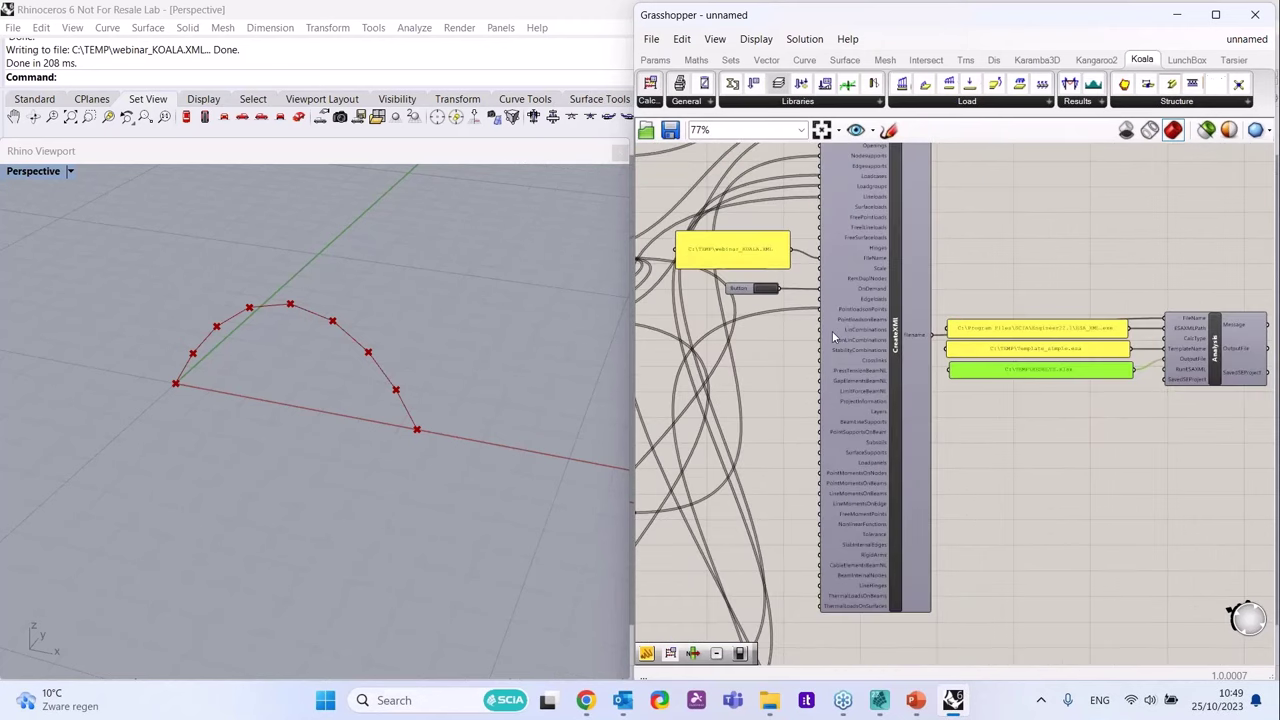
scroll(837, 334, "down", 1)
scroll(1050, 345, "up", 2)
scroll(1074, 347, "up", 2)
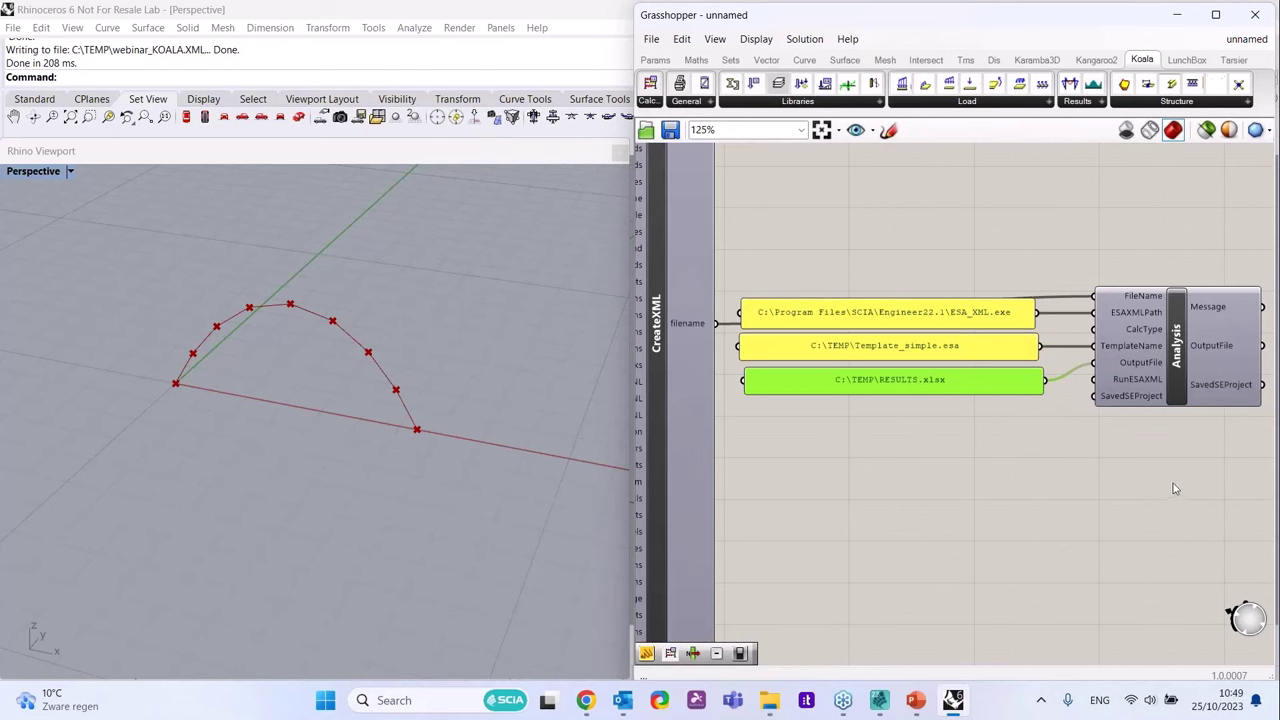
mouse_move(1173, 400)
mouse_move(940, 392)
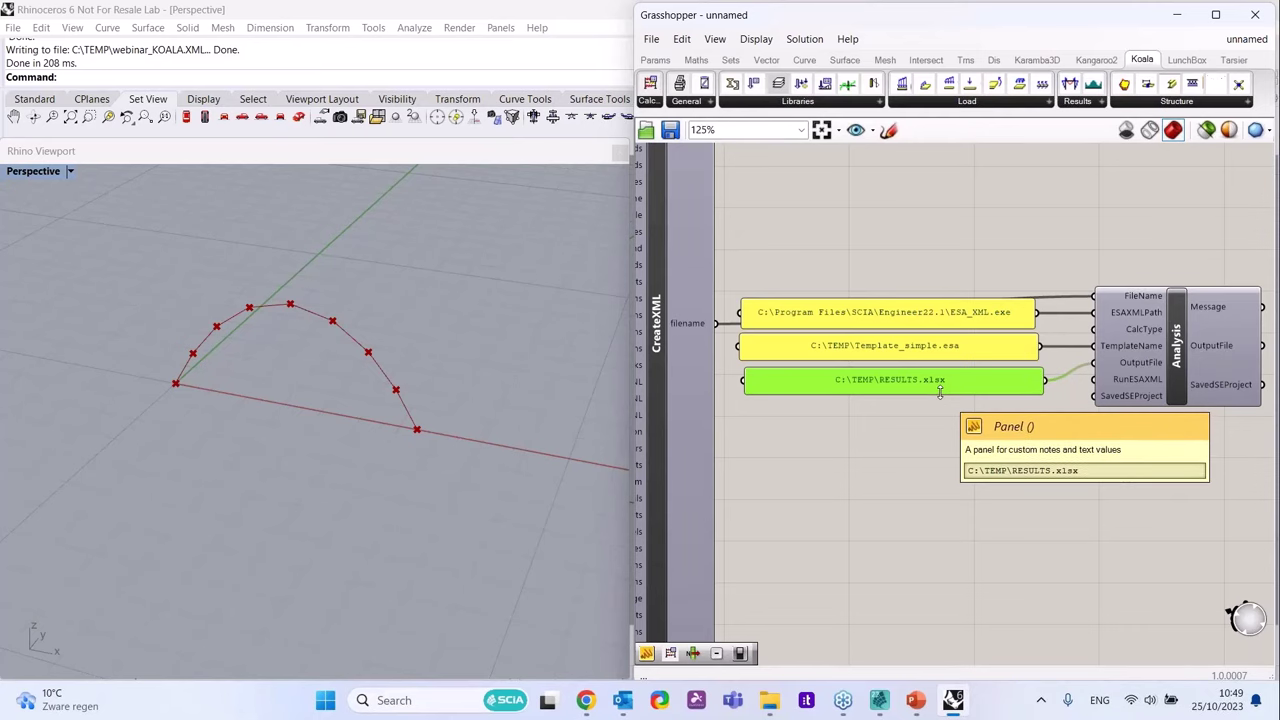
right_click_drag(1143, 400, 1127, 350)
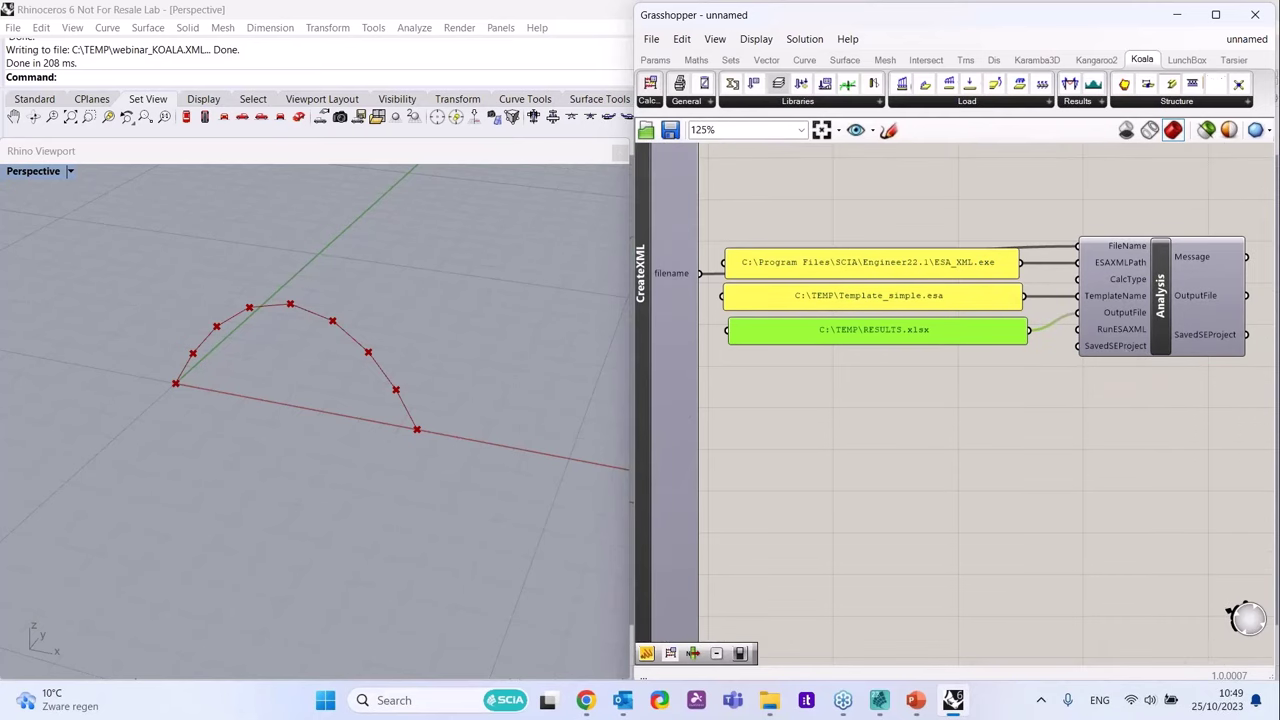
- Read the SavedSEProject input's description and look at SCIA Engineer's project manager and the C:\TEMP folder
scroll(1148, 355, "up", 2)
mouse_move(1131, 360)
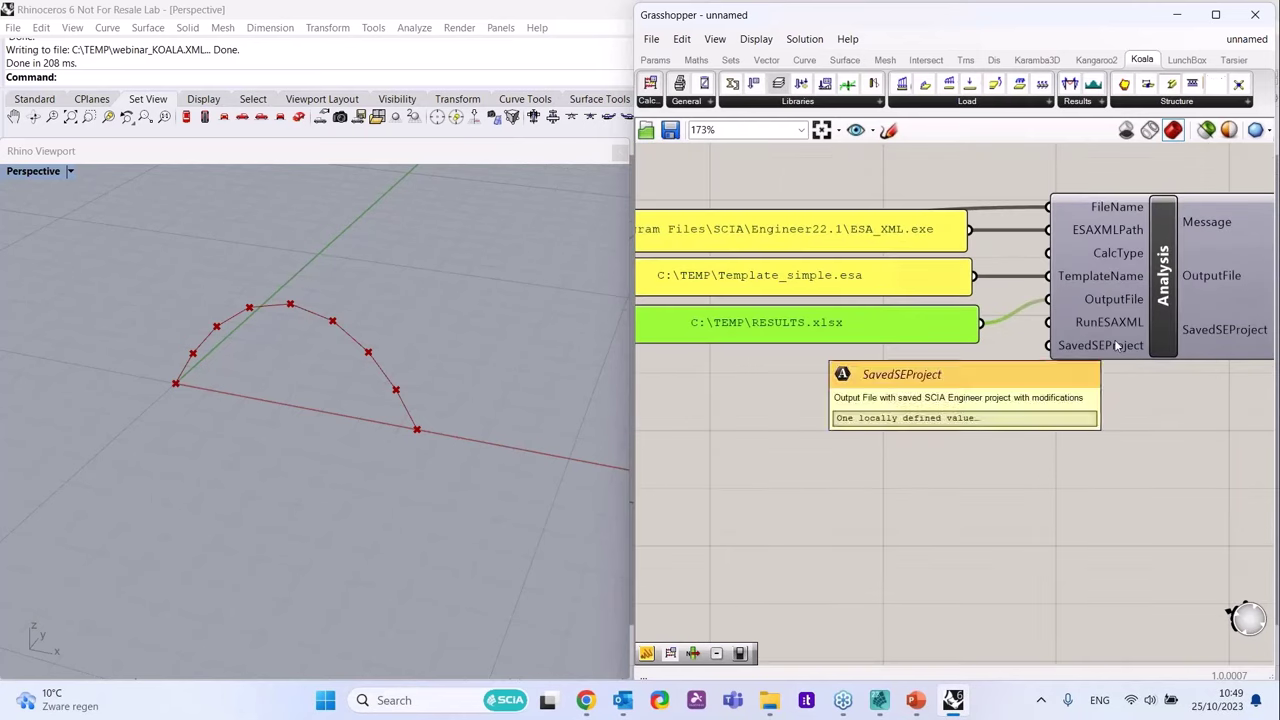
mouse_move(872, 706)
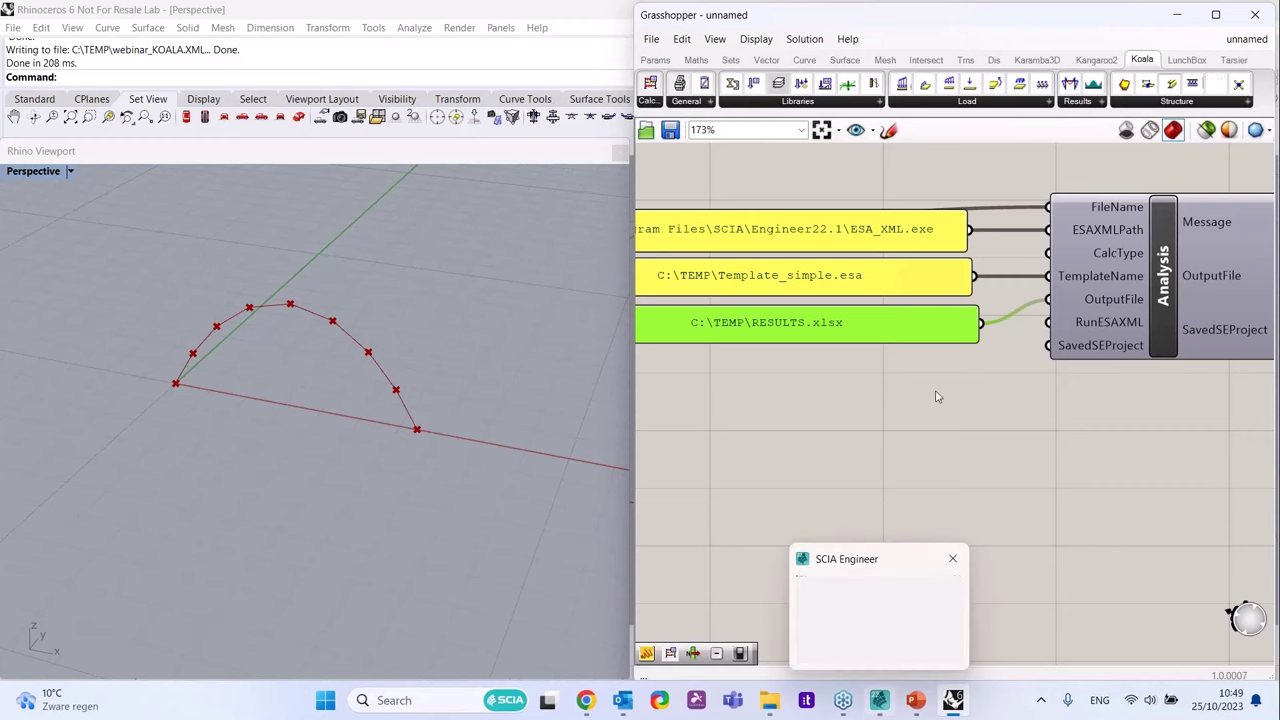
left_click(878, 700)
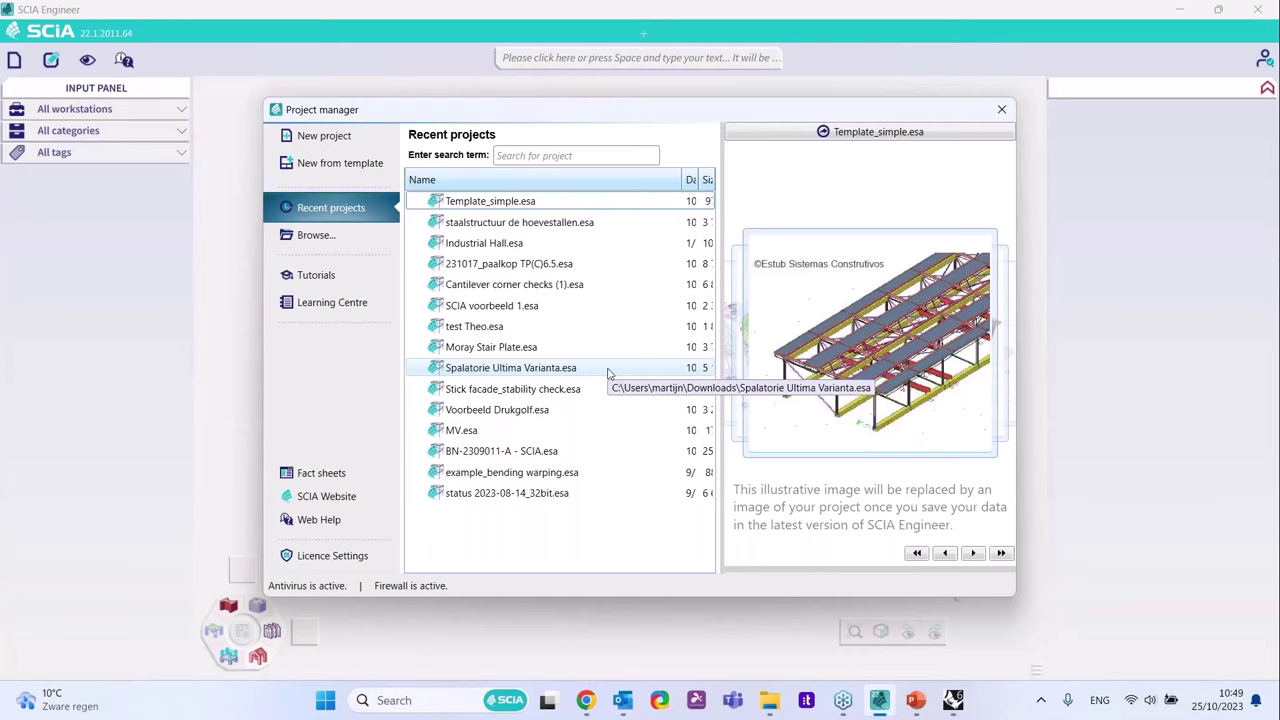
key("alt+Tab")
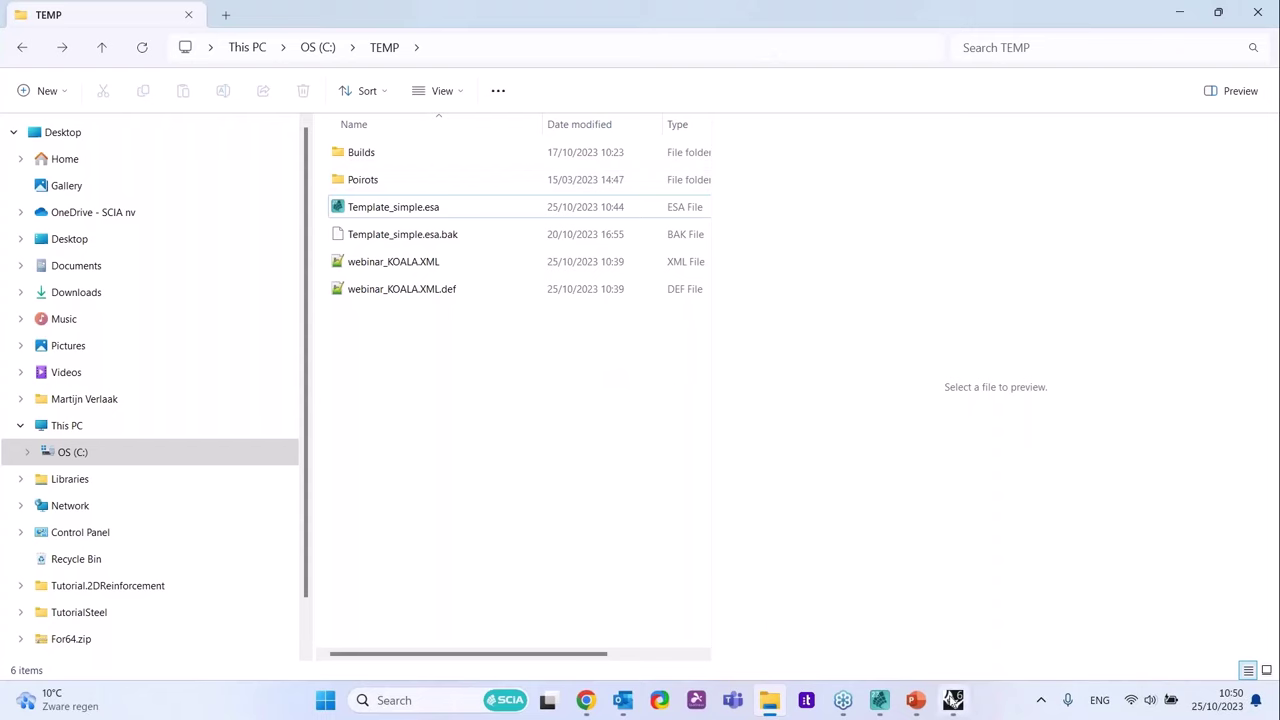
- Switch to Grasshopper and place a copy of the Template_simple.esa panel below the RESULTS.xlsx panel
left_click(952, 700)
left_click(880, 285)
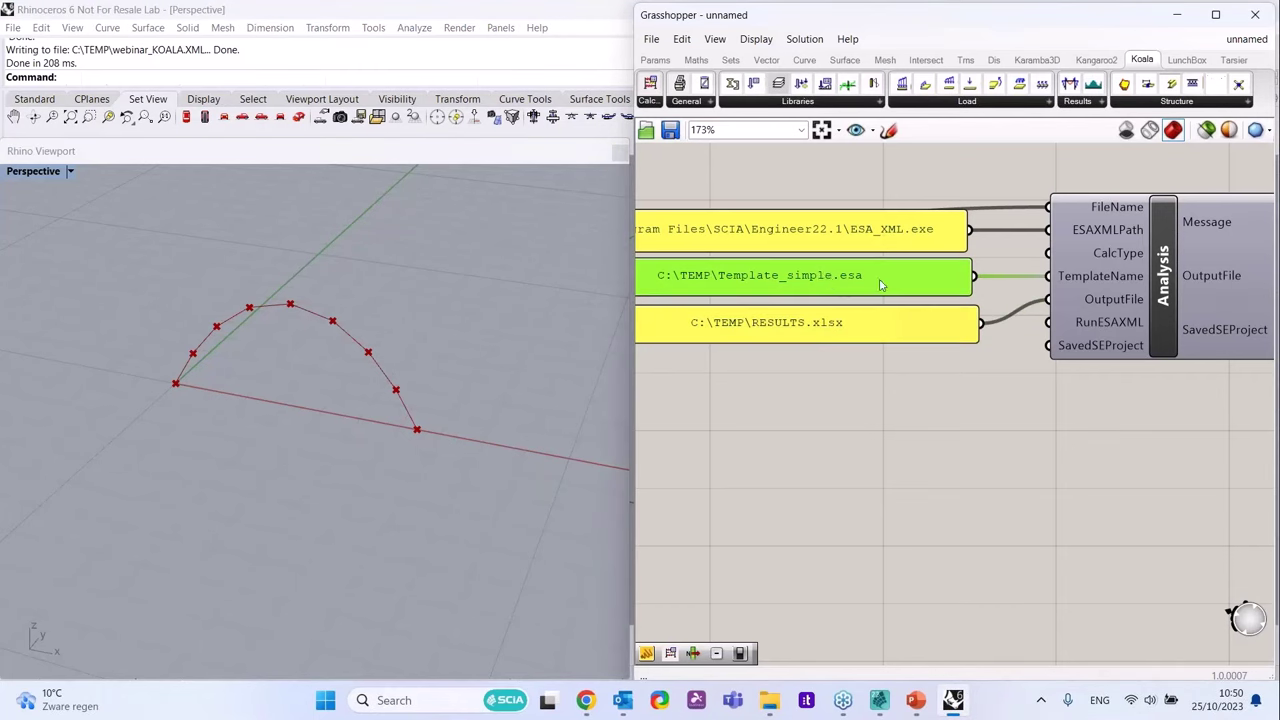
left_click_drag(907, 277, 922, 383, "alt")
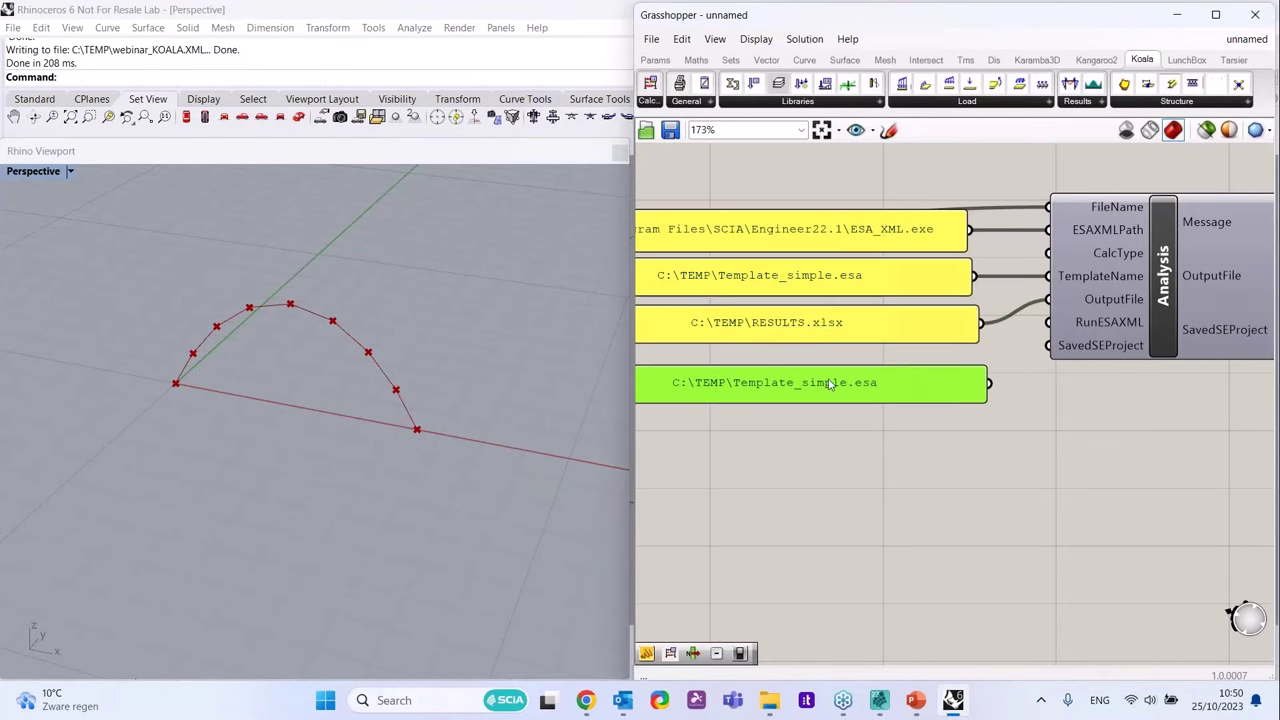
- Change the new panel's text to C:\TEMP\RESULTS_SCIA.esa and connect it to the SavedSEProject input of the Analysis component
double_click(829, 384)
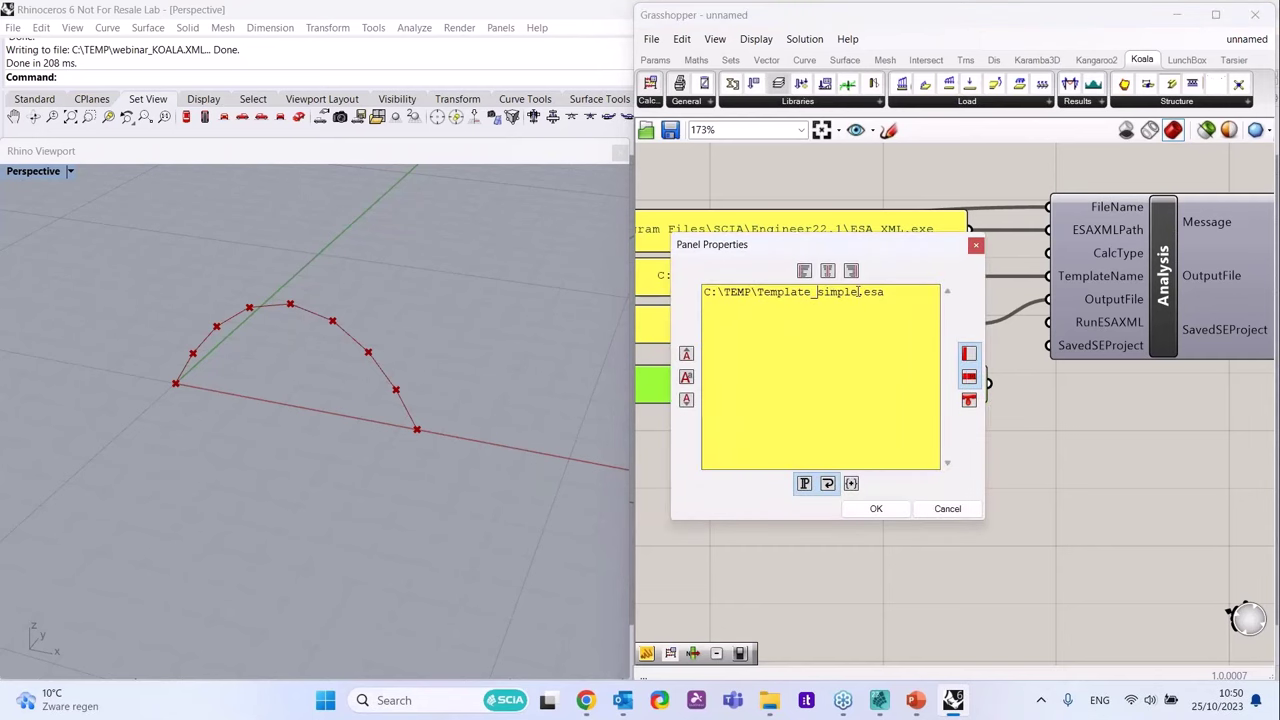
left_click_drag(858, 292, 757, 292)
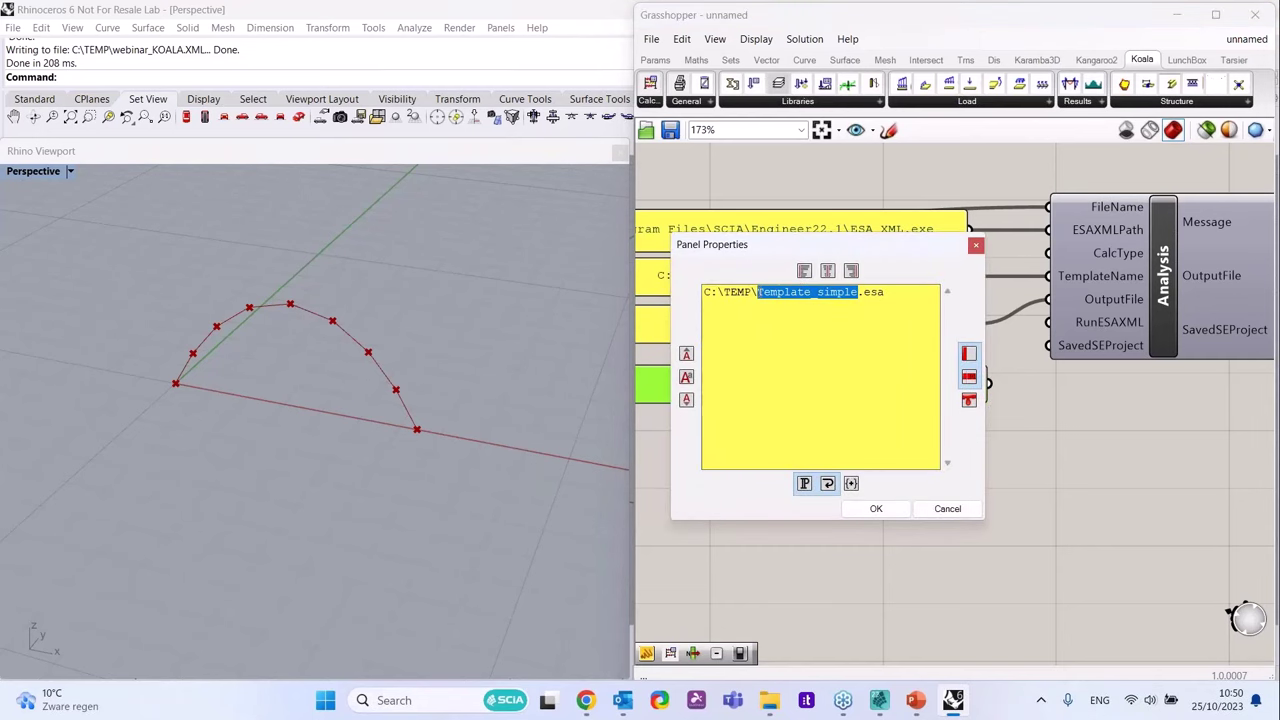
type("RESULTS")
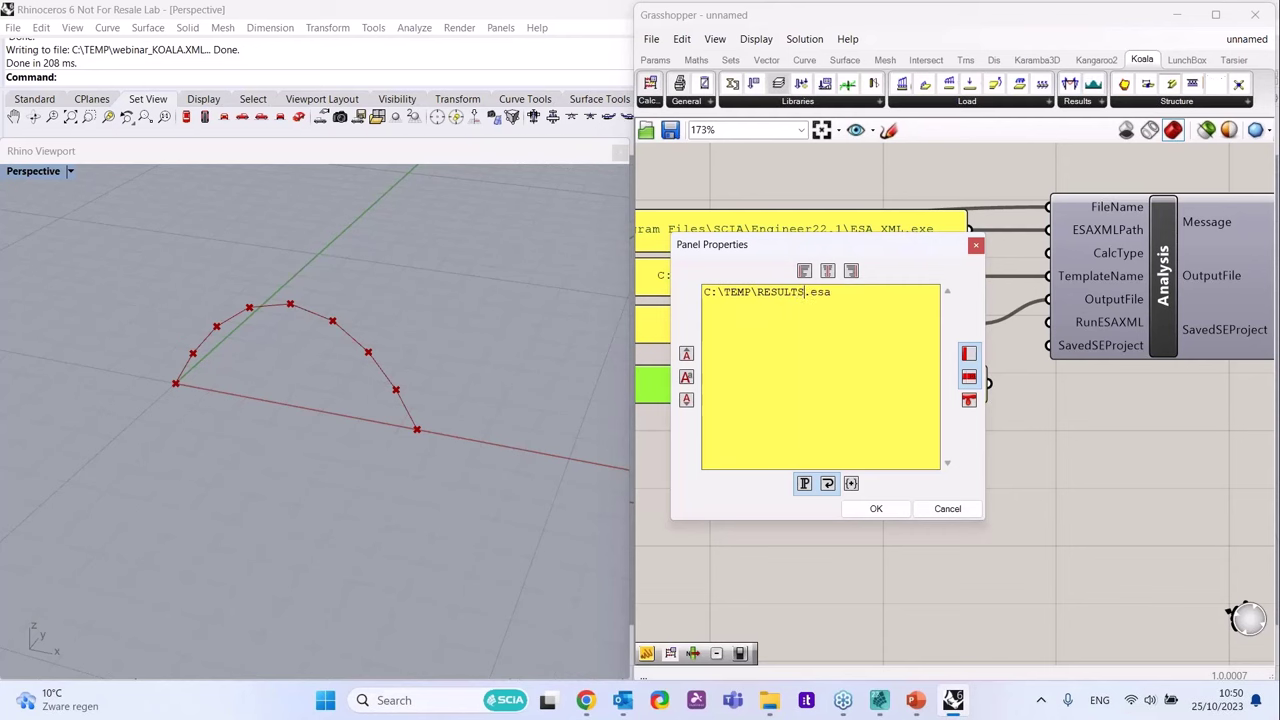
type("_SCIA")
left_click(872, 509)
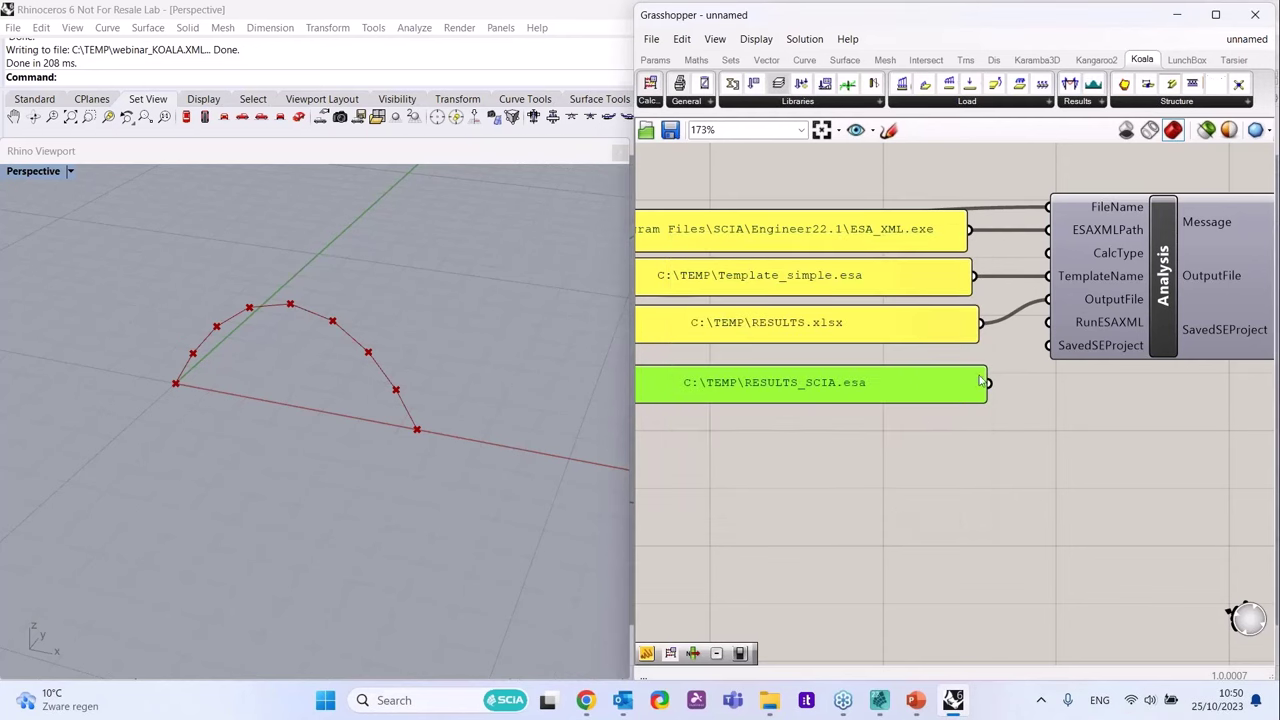
left_click_drag(989, 383, 1047, 345)
- Trigger the button on CreateXML's OnDemand input to export the XML and run the SCIA Engineer calculation
scroll(975, 397, "down", 3)
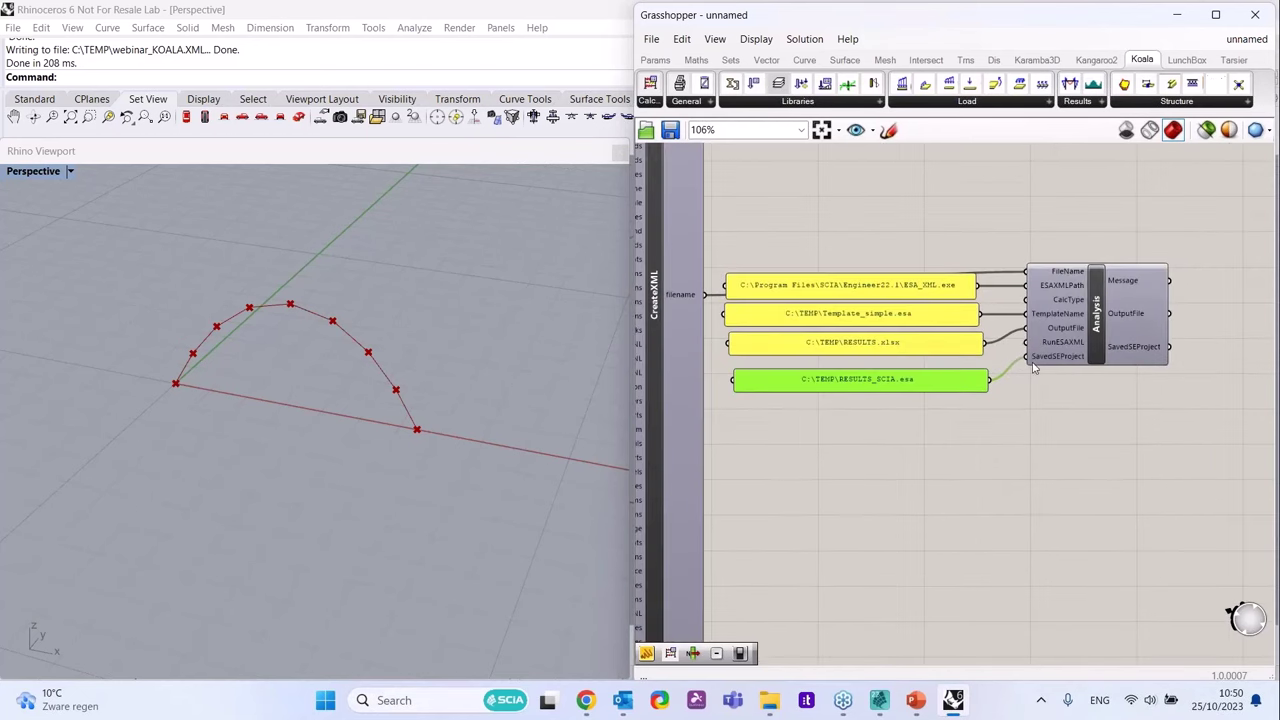
scroll(1052, 374, "down", 3)
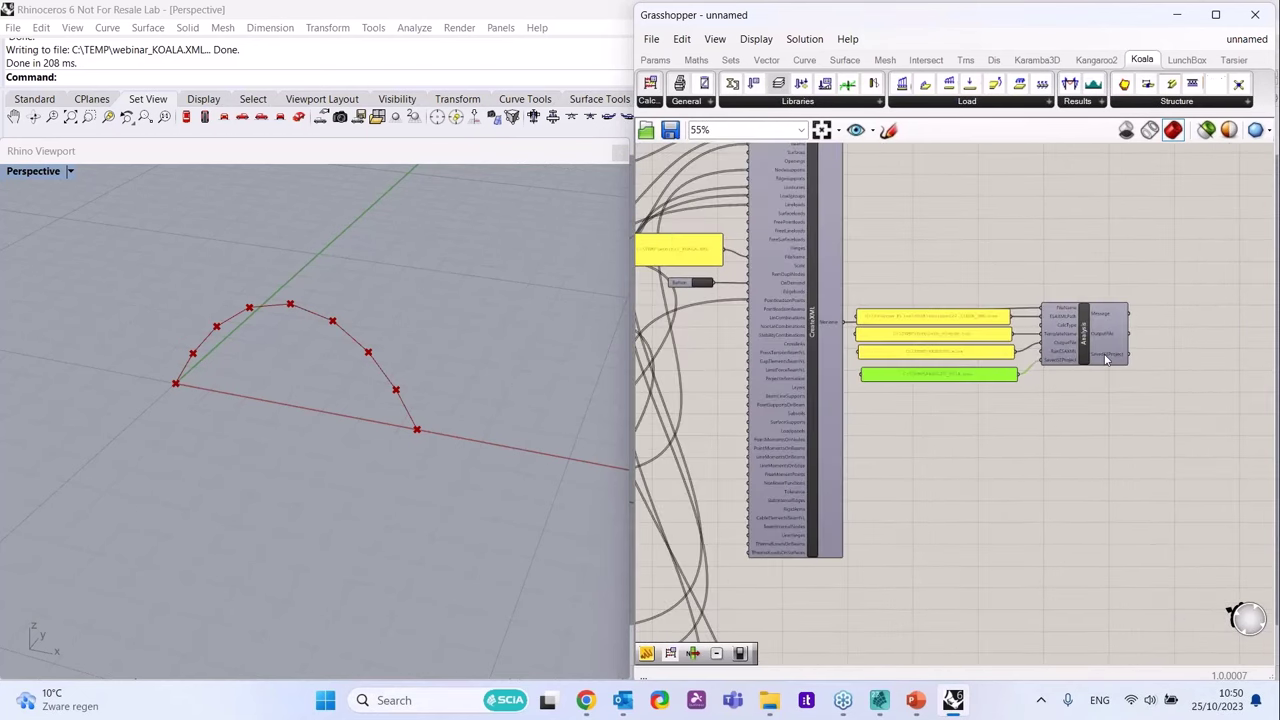
scroll(686, 311, "up", 2)
scroll(720, 290, "down", 2)
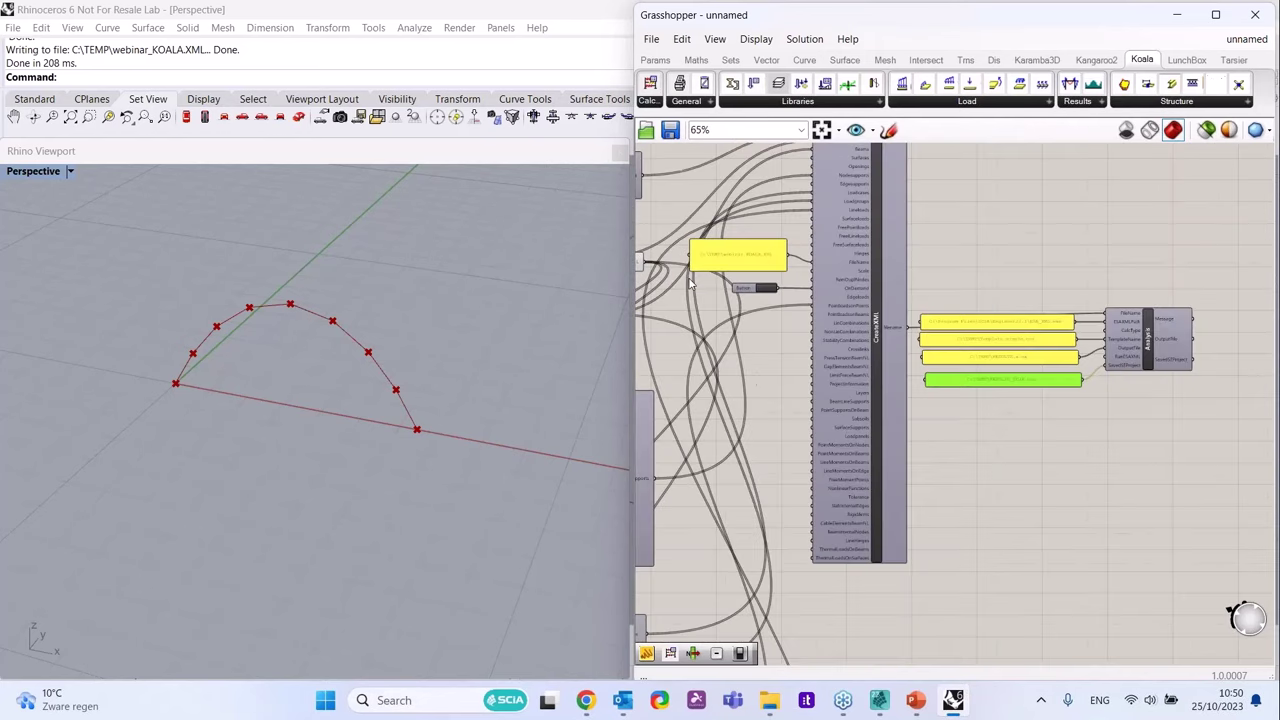
left_click(771, 292)
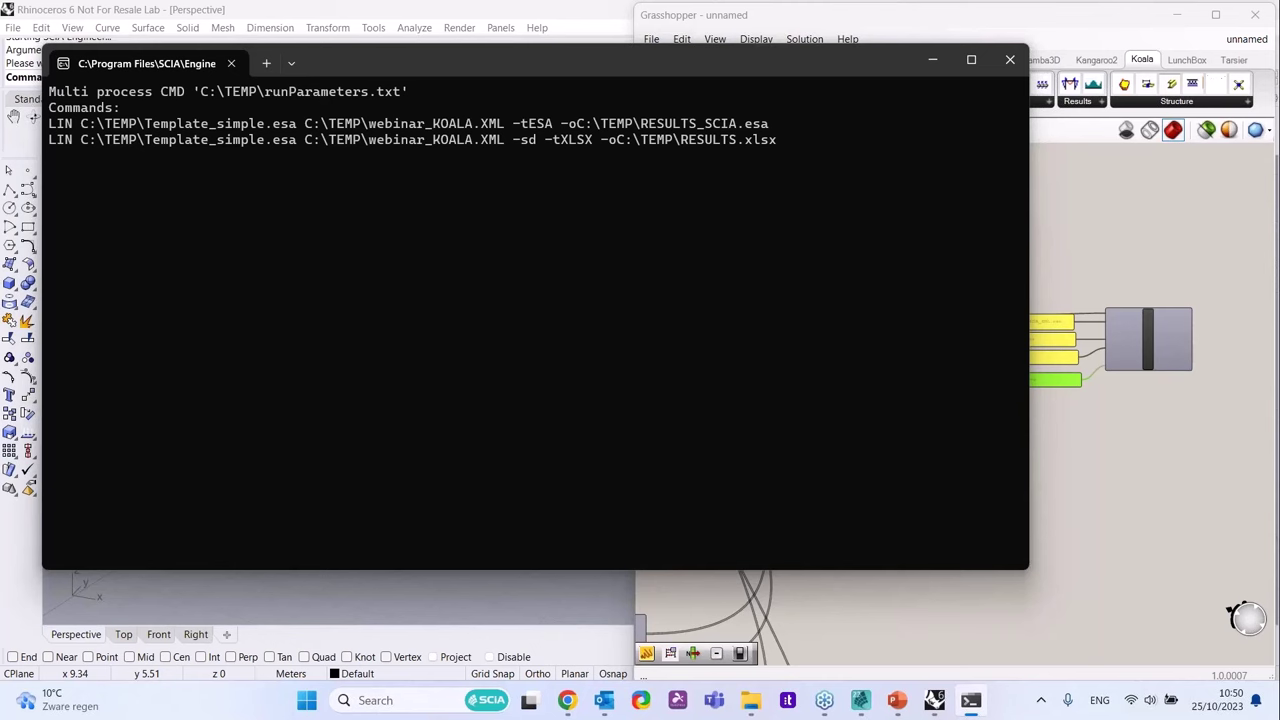
- Close SCIA Engineer's Project manager and the console window running the SCIA calculation
left_click(866, 703)
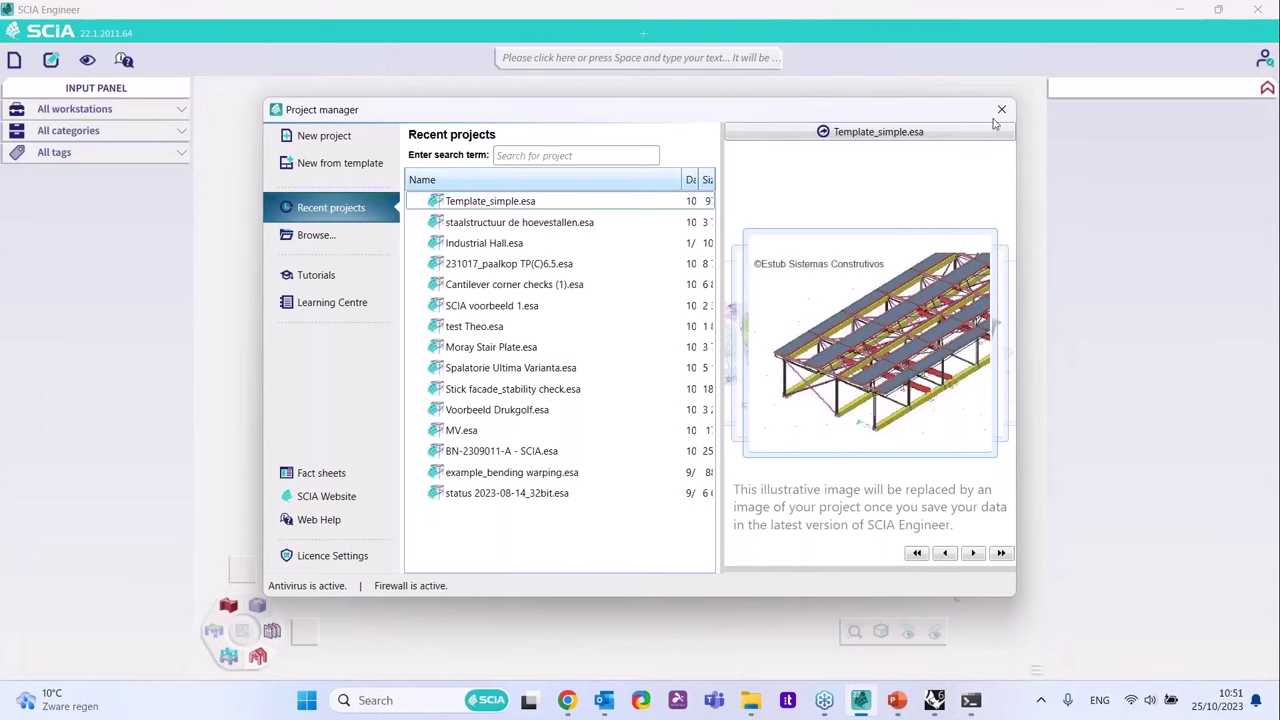
left_click(1001, 109)
key("alt+Tab")
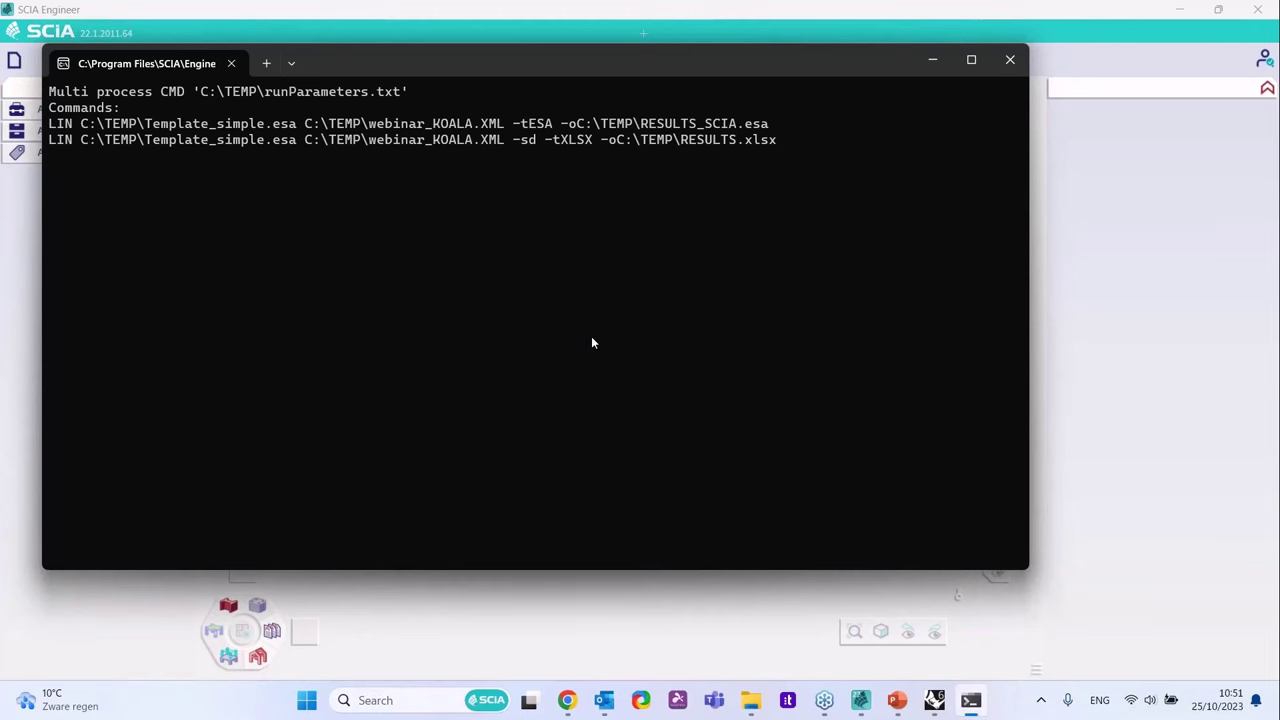
left_click(1010, 59)
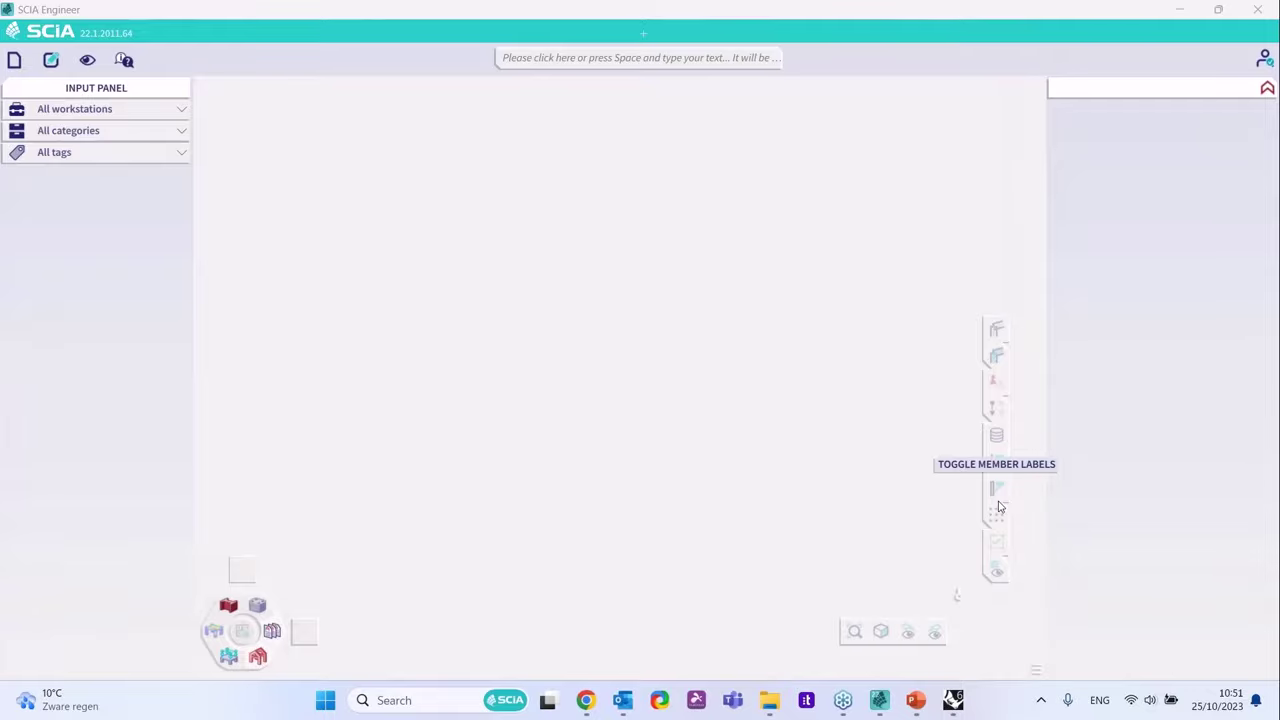
- Switch to Grasshopper and add a Data Recorder beside the Analysis component
scroll(1054, 265, "up", 3)
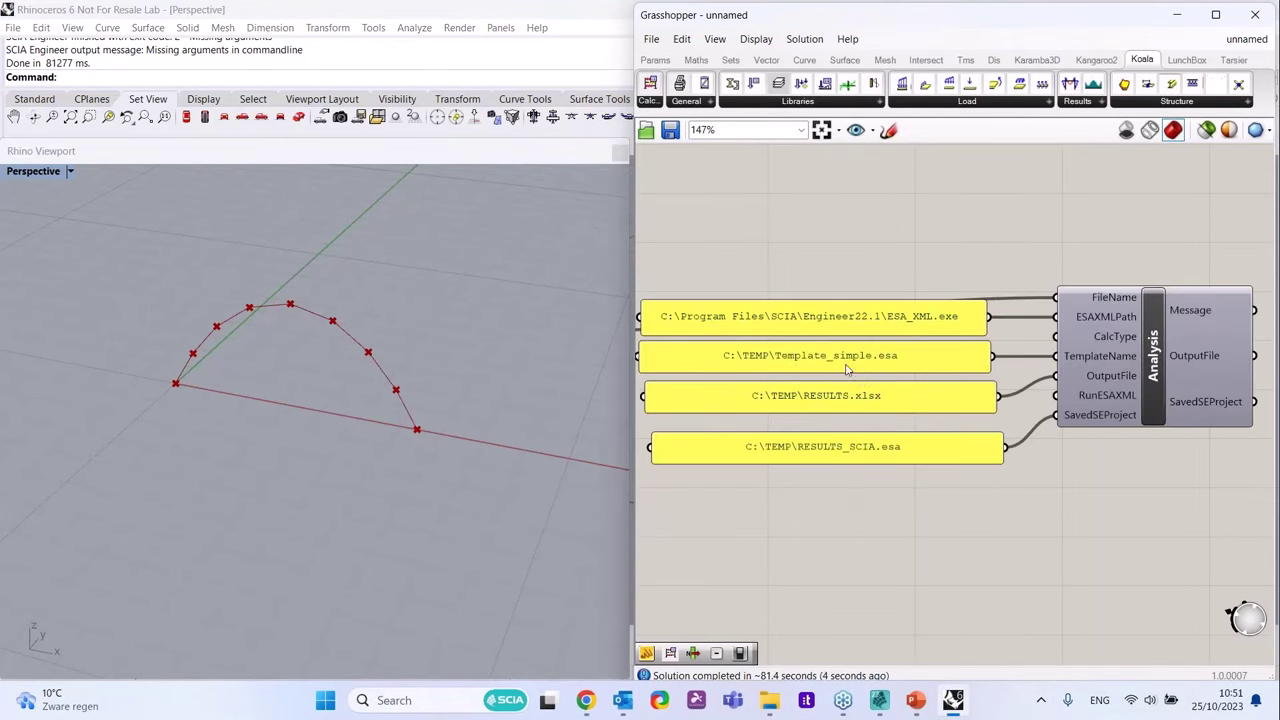
scroll(845, 370, "down", 3)
scroll(1168, 363, "up", 2)
double_click(1186, 367)
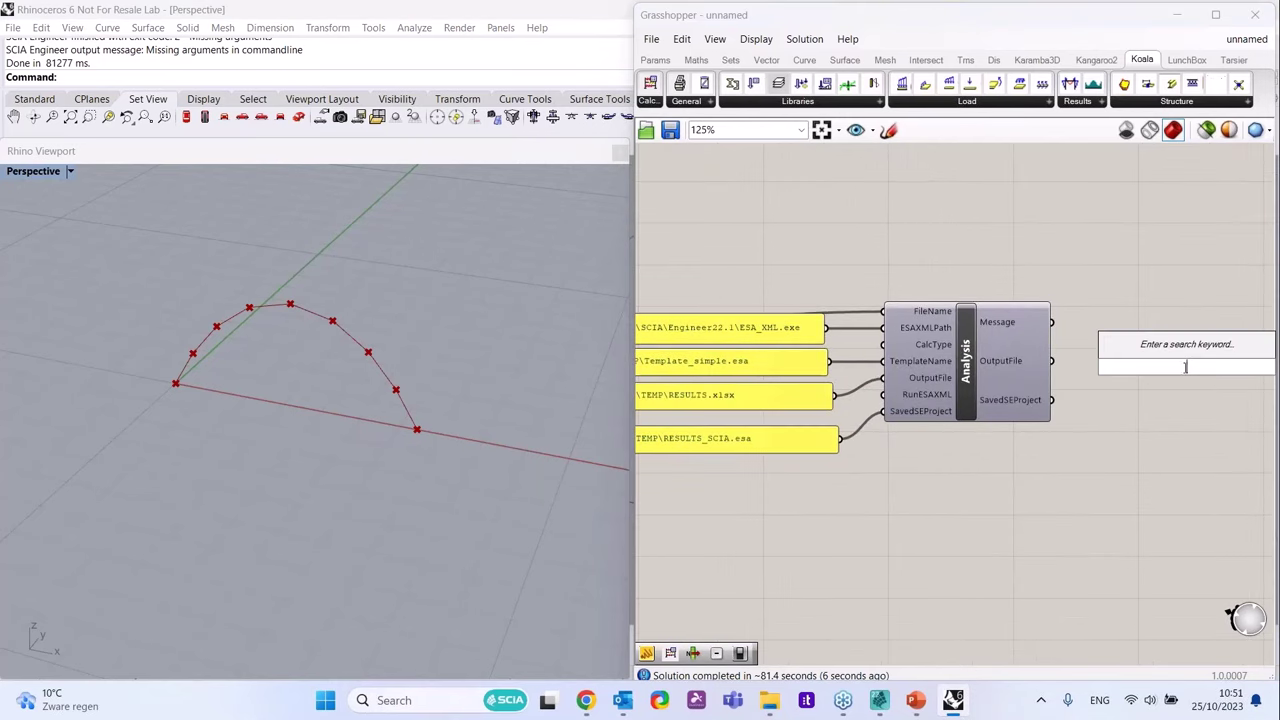
type("rec")
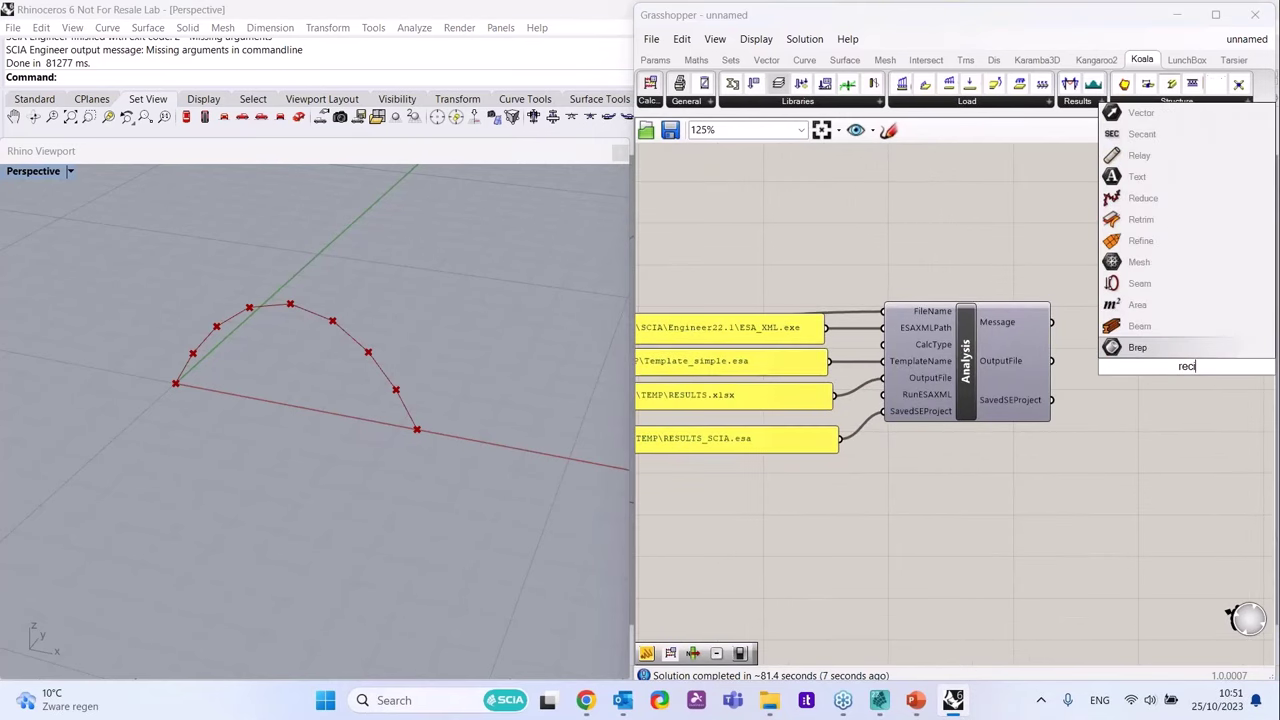
type("iorder")
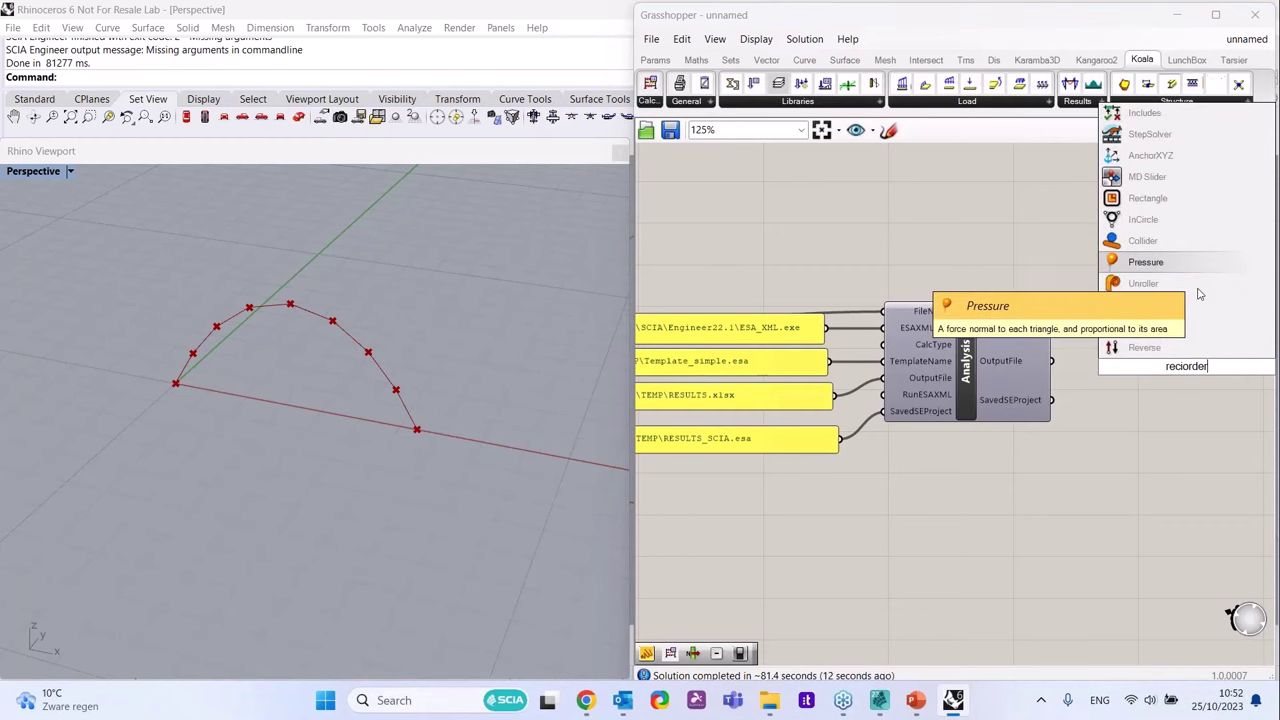
key("BackSpace")
key("BackSpace")
key("BackSpace")
key("BackSpace")
key("BackSpace")
key("BackSpace")
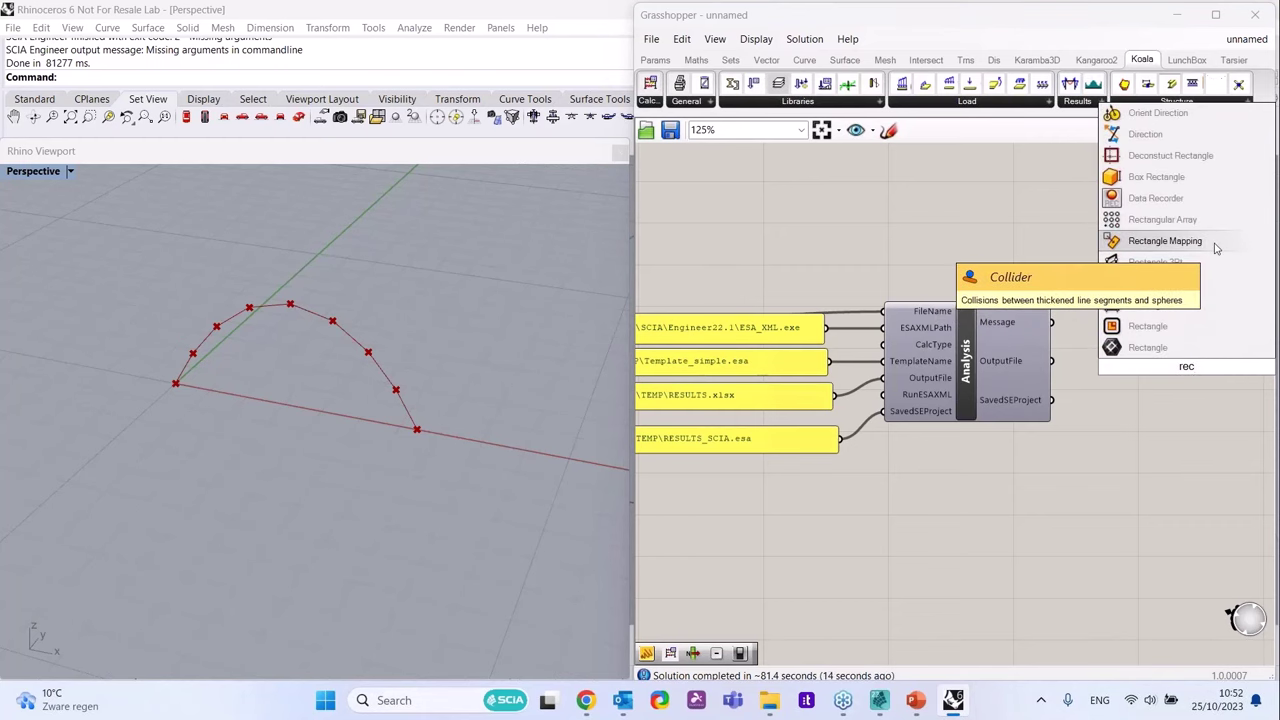
type("ord")
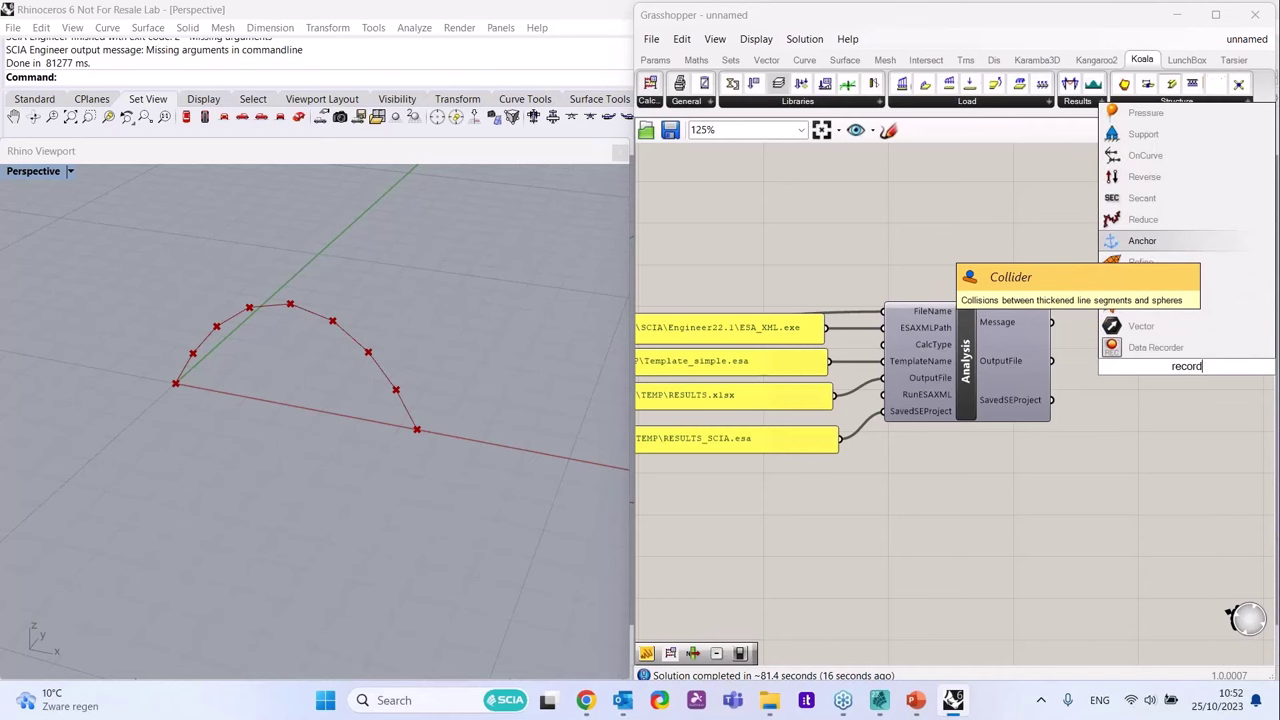
left_click(1150, 325)
scroll(1152, 373, "up", 2)
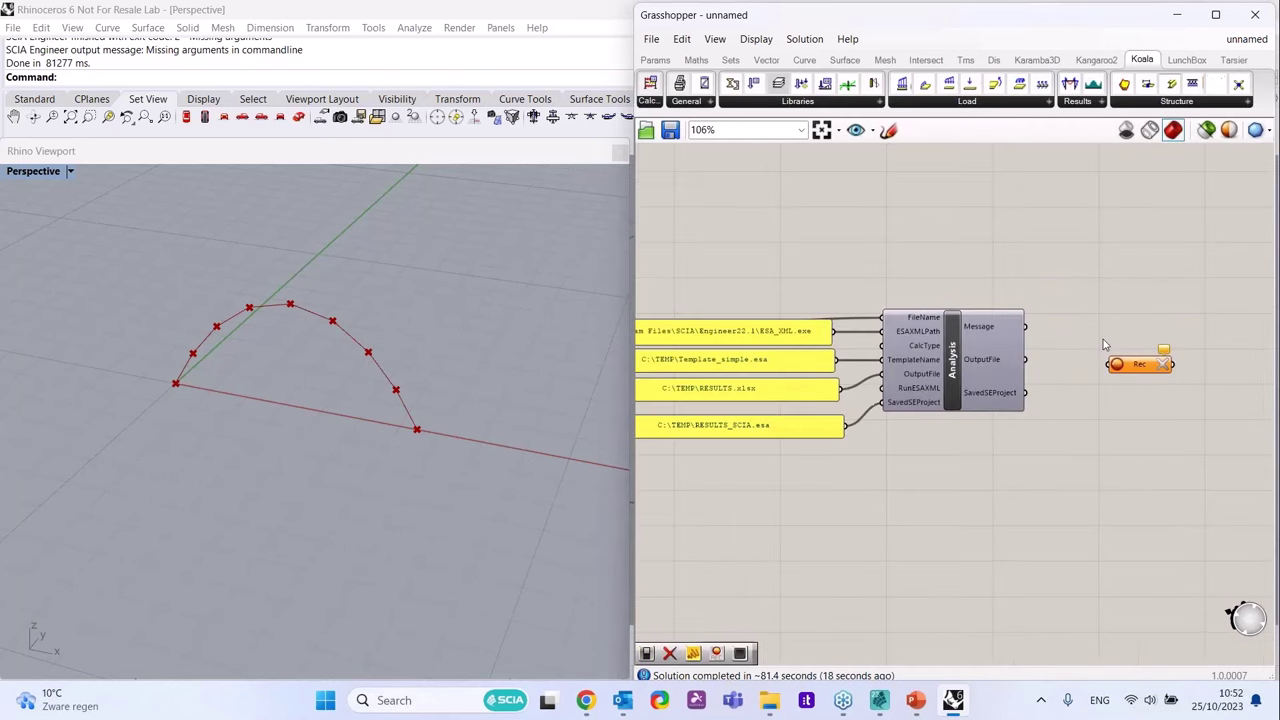
- Connect the Data Recorder to the Analysis Message output, and place a second recorder below it connected to OutputFile
left_click_drag(1152, 373, 1119, 332)
left_click_drag(996, 322, 1075, 332)
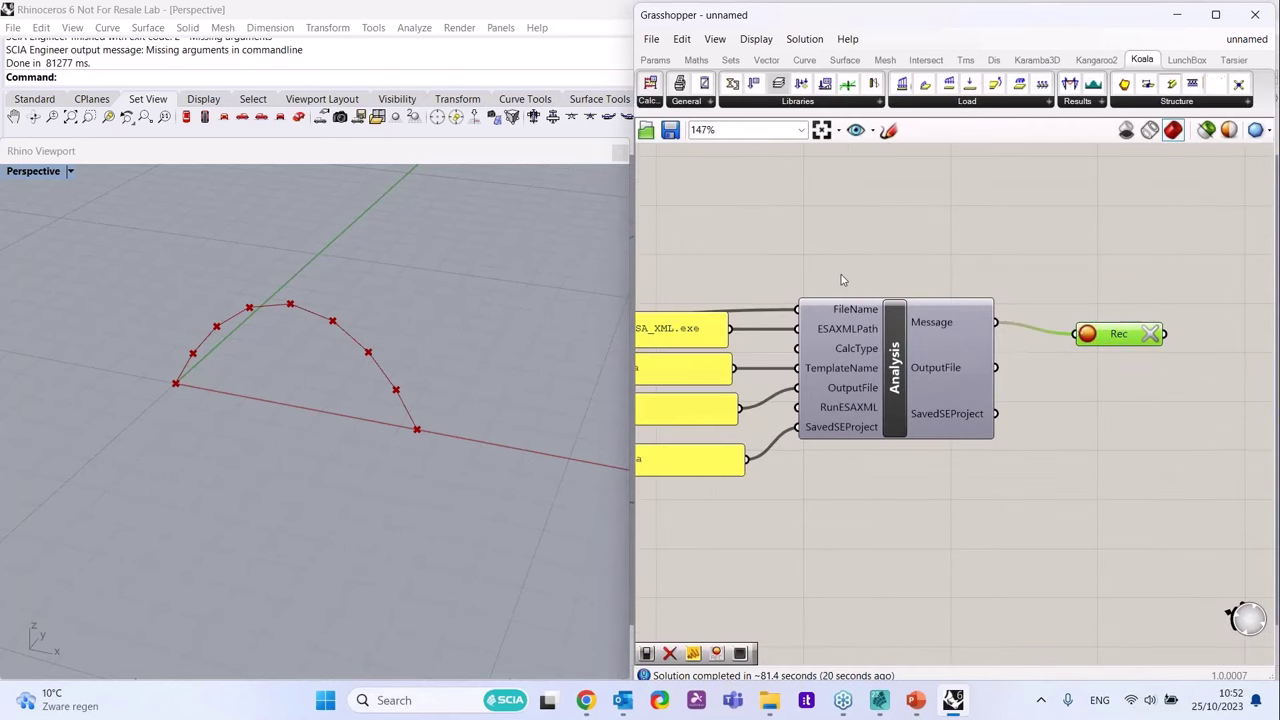
scroll(815, 269, "down", 2)
scroll(1218, 399, "up", 2)
left_click_drag(1151, 380, 1057, 369)
left_click_drag(924, 345, 1016, 362)
scroll(856, 326, "down", 2)
- Add a panel for the Message recorder's output and a copy below it connected to the OutputFile recorder
left_click(1117, 366)
double_click(1117, 366)
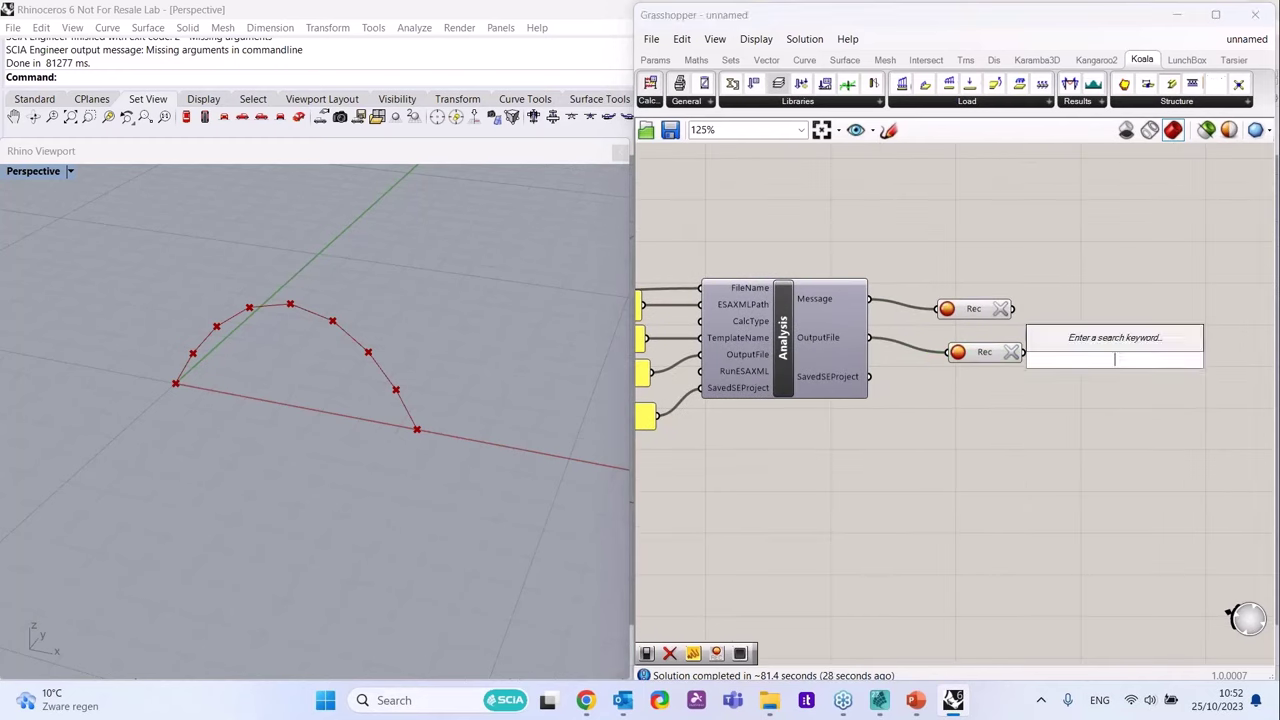
type("//")
key("Return")
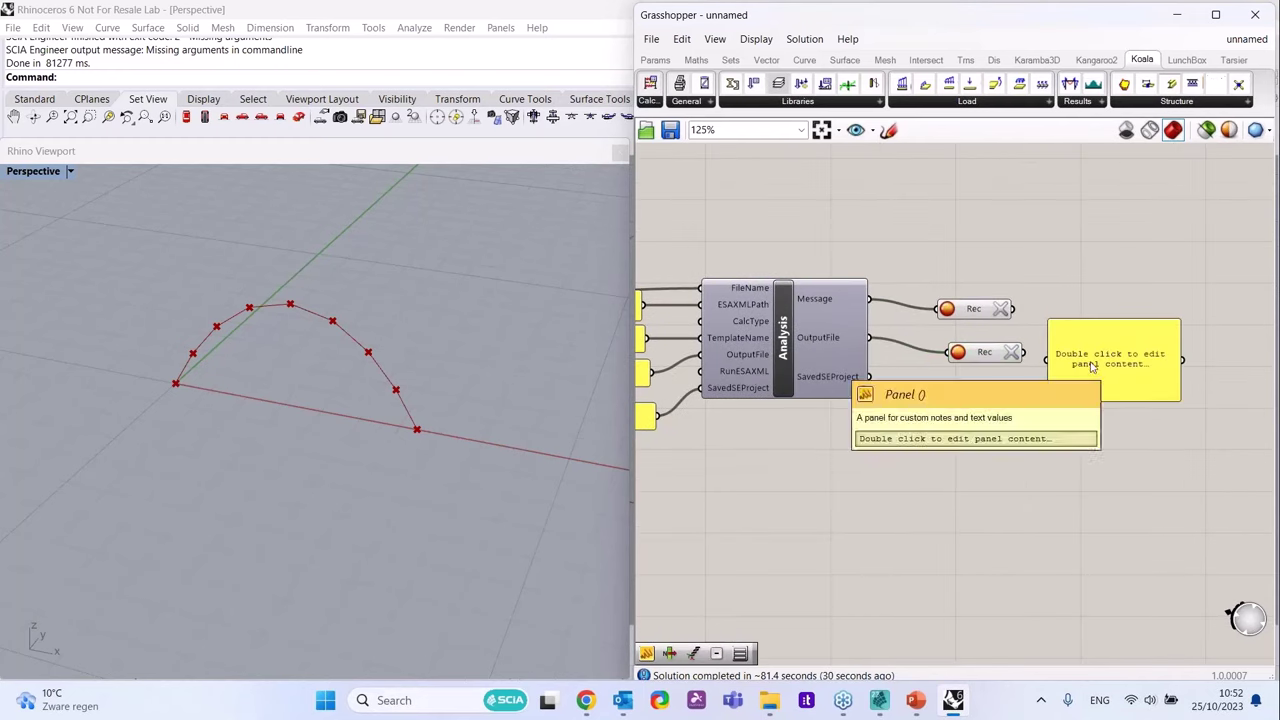
left_click_drag(1110, 350, 1122, 307)
left_click_drag(1012, 308, 1137, 406)
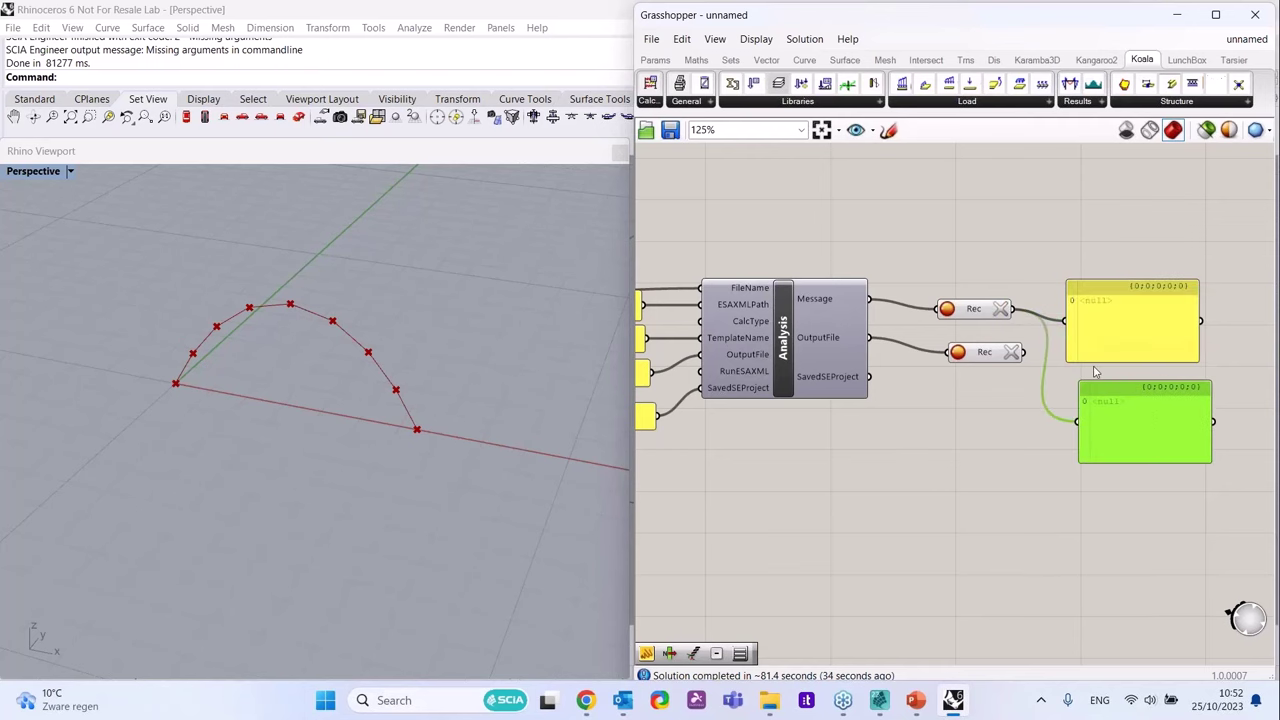
left_click_drag(1022, 352, 1078, 421)
- Switch to SCIA Engineer and close the program
right_click_drag(1142, 311, 1240, 312)
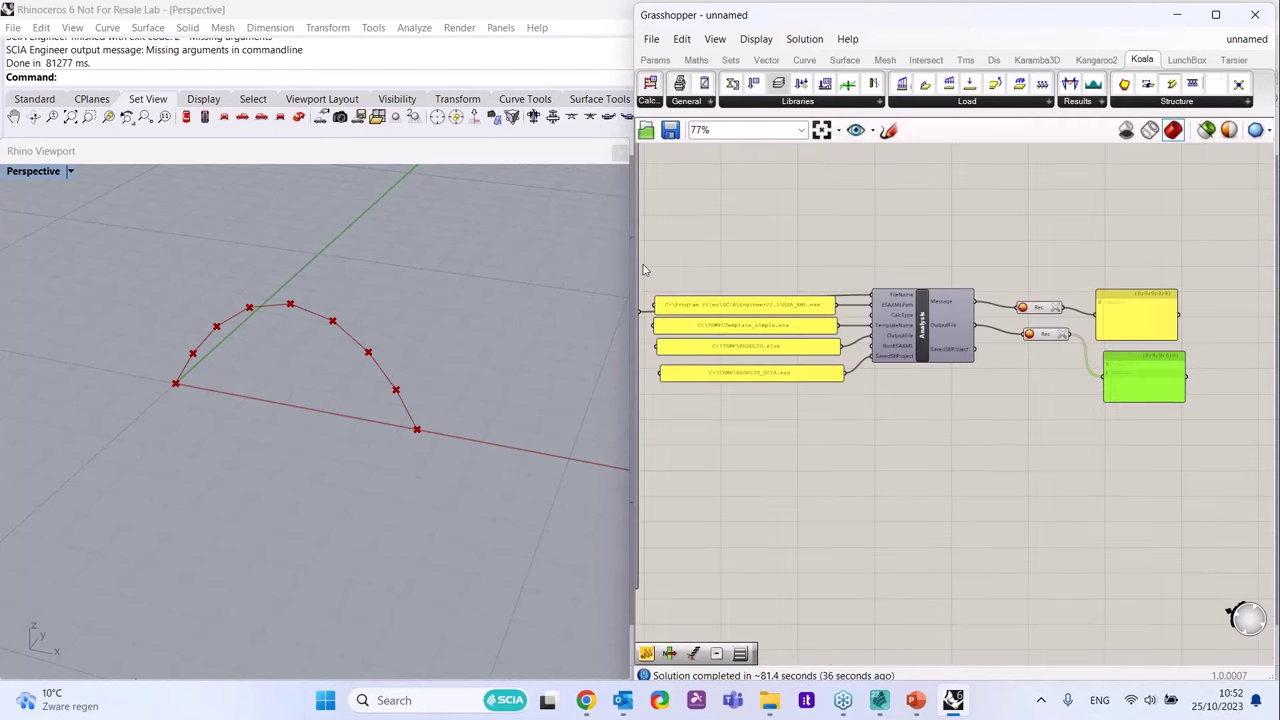
scroll(1045, 283, "up", 2)
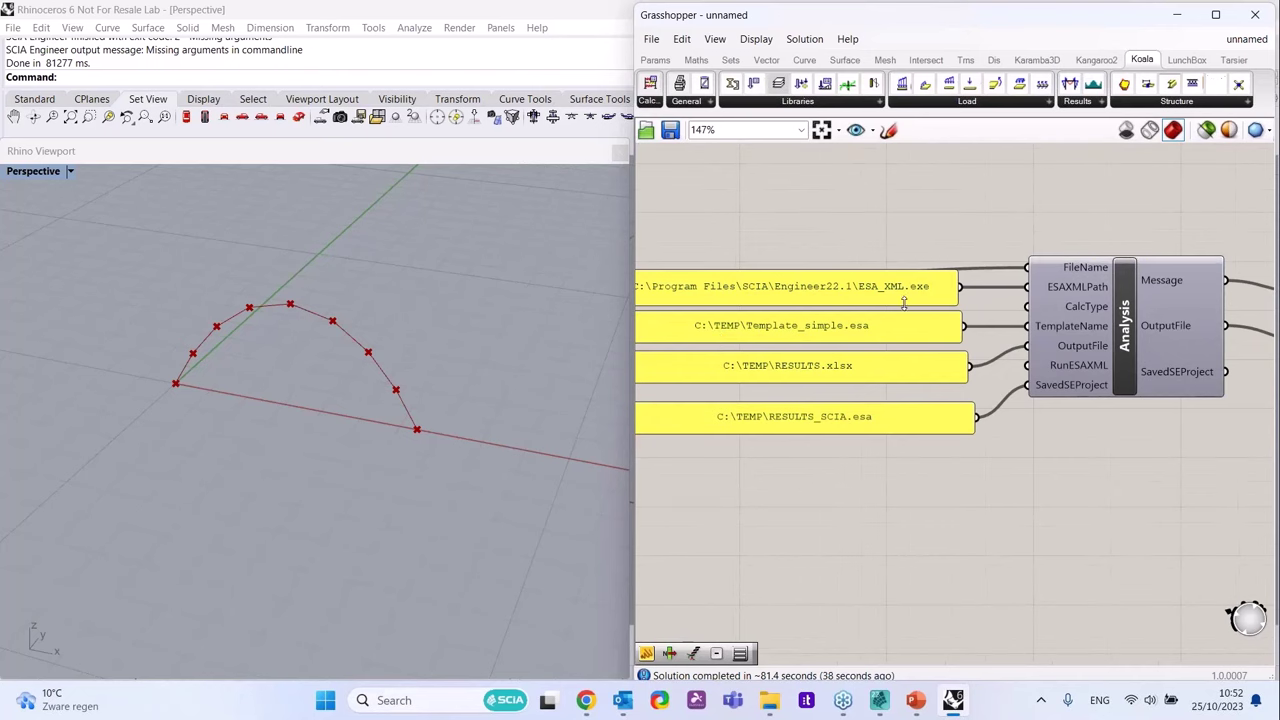
scroll(931, 333, "down", 2)
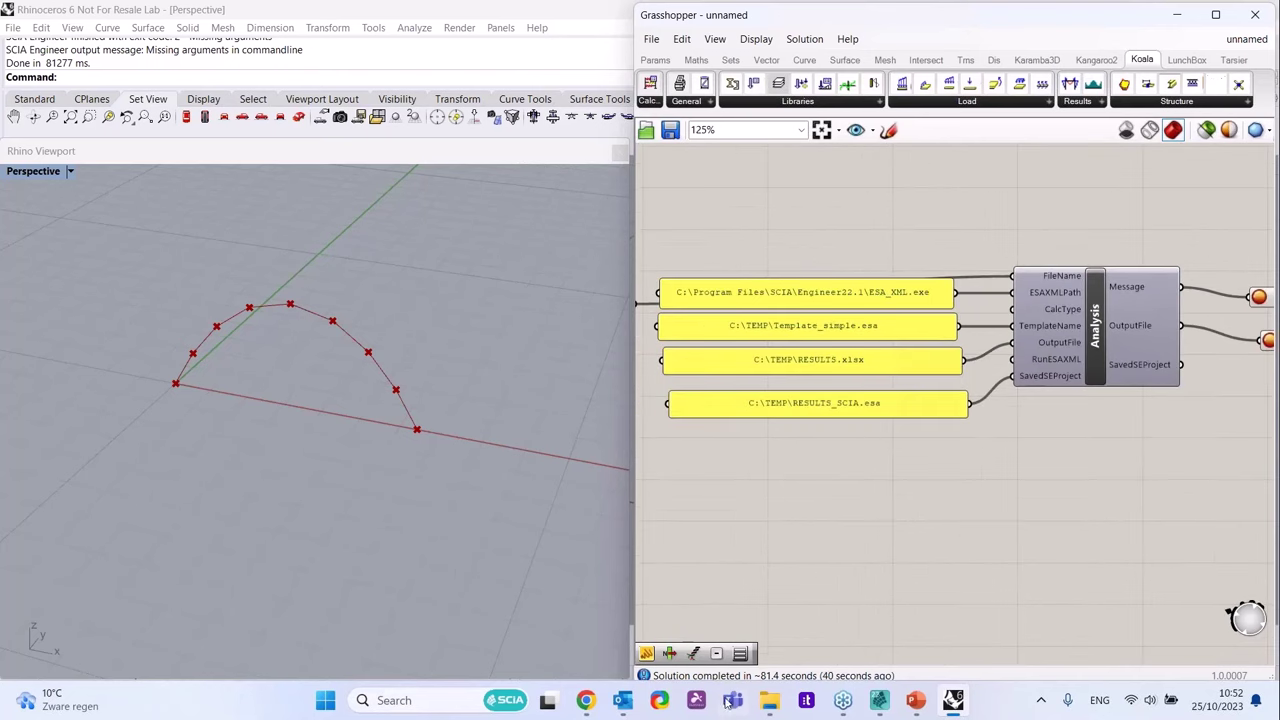
left_click(878, 700)
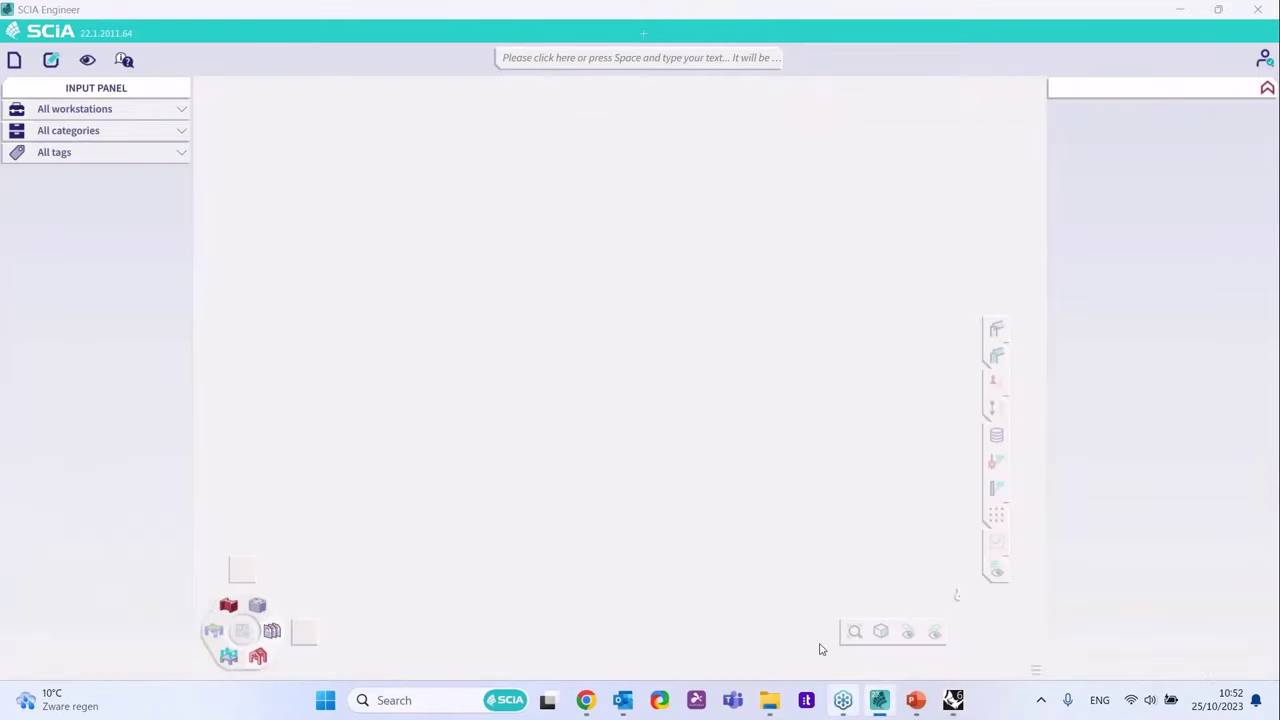
left_click_drag(1109, 31, 1022, 127)
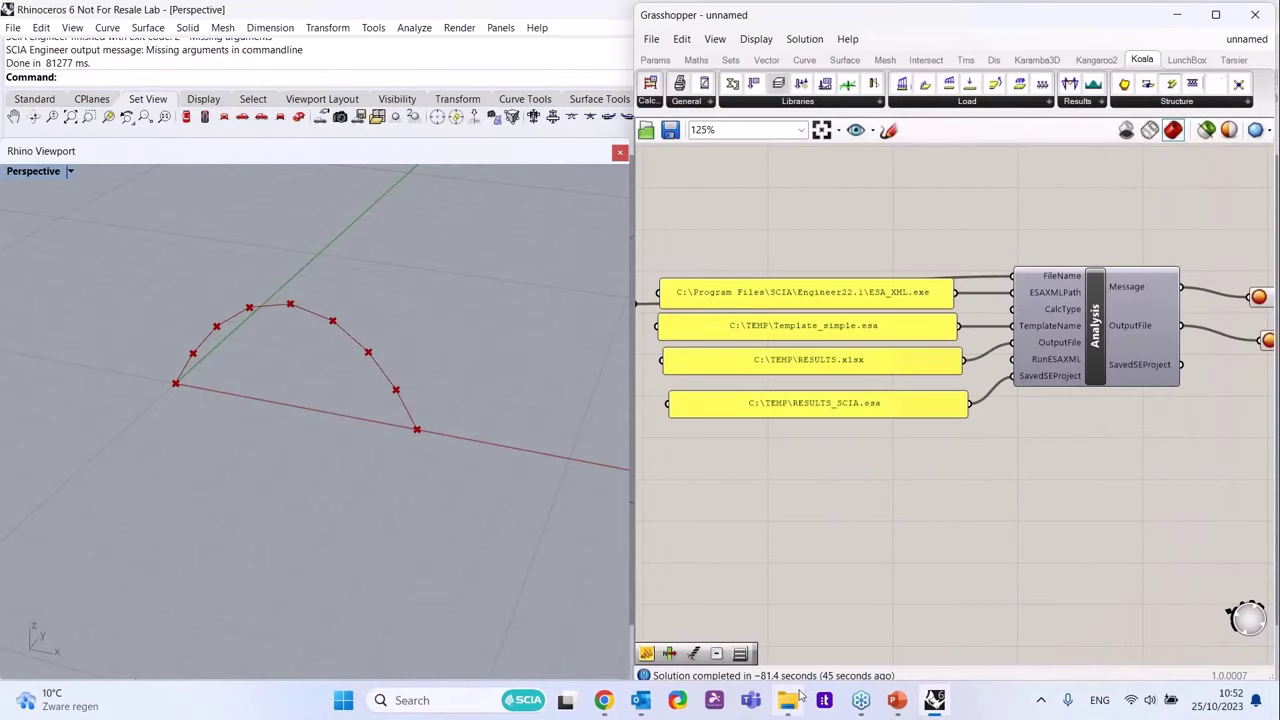
- Look through C:\TEMP and the SCIA\Engineer22.1 program folder in File Explorer, and check the executable path panel in Grasshopper
mouse_move(799, 698)
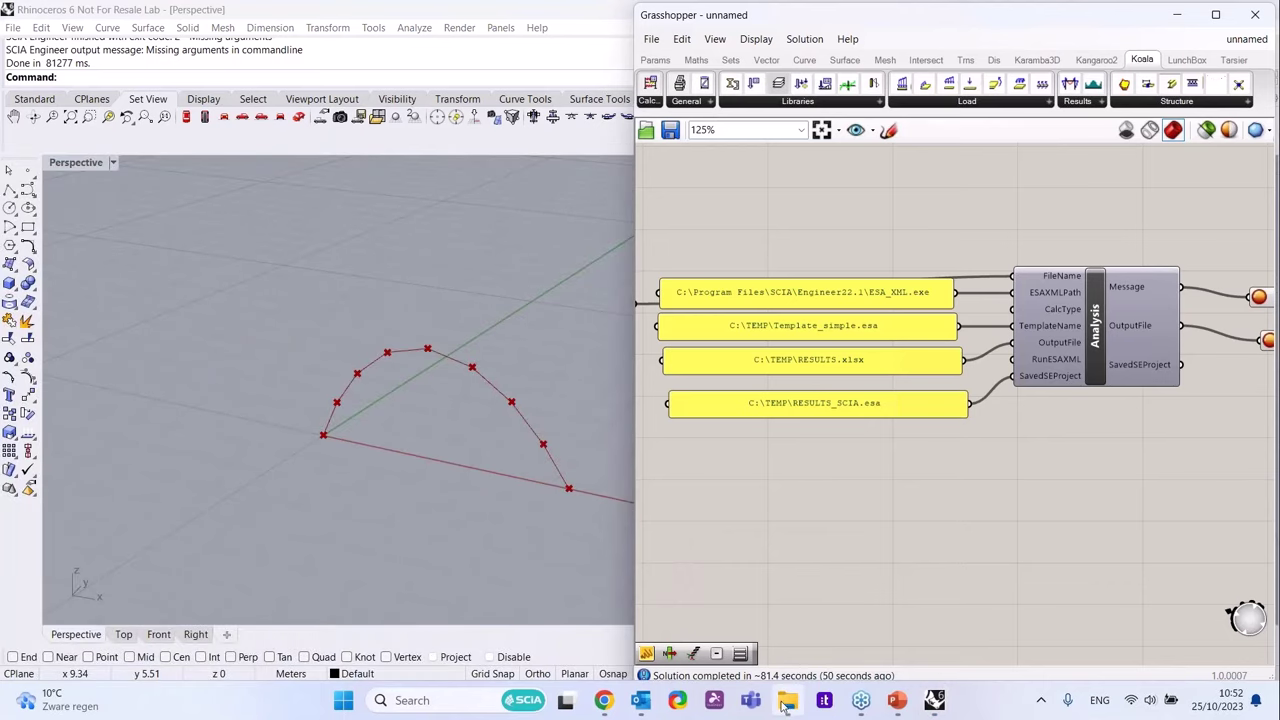
left_click(788, 702)
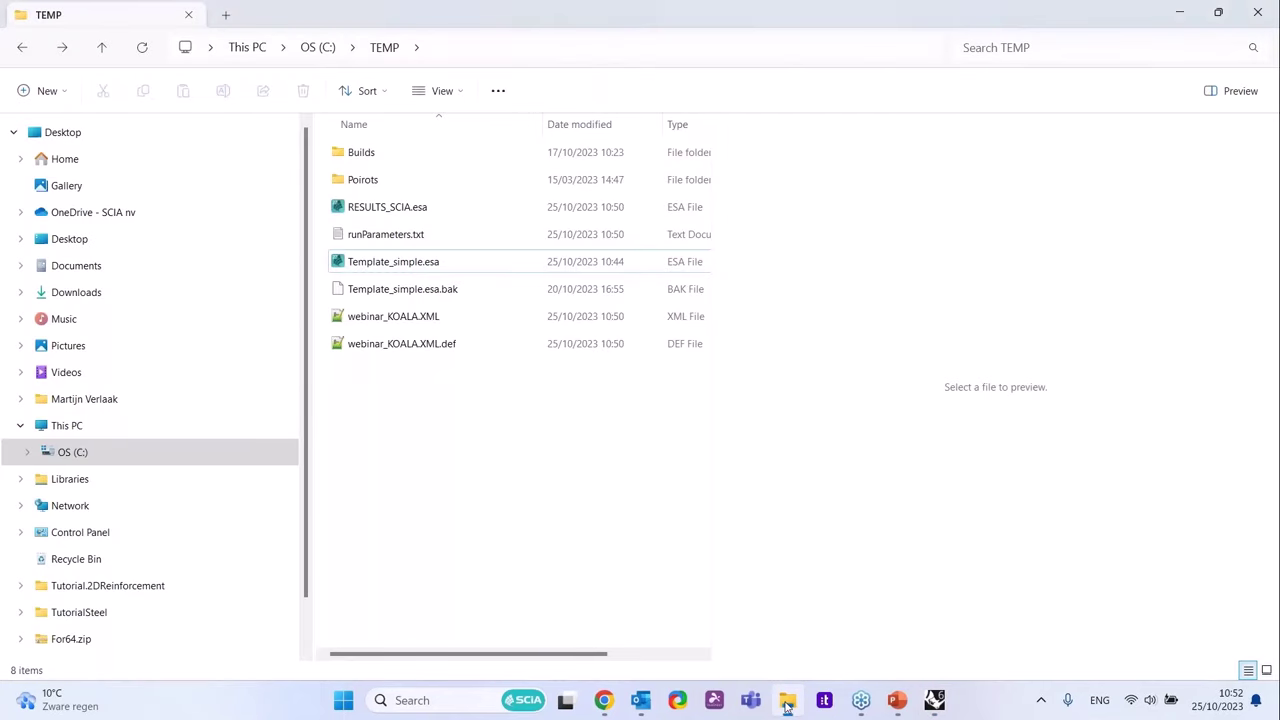
left_click(62, 47)
left_click(62, 47)
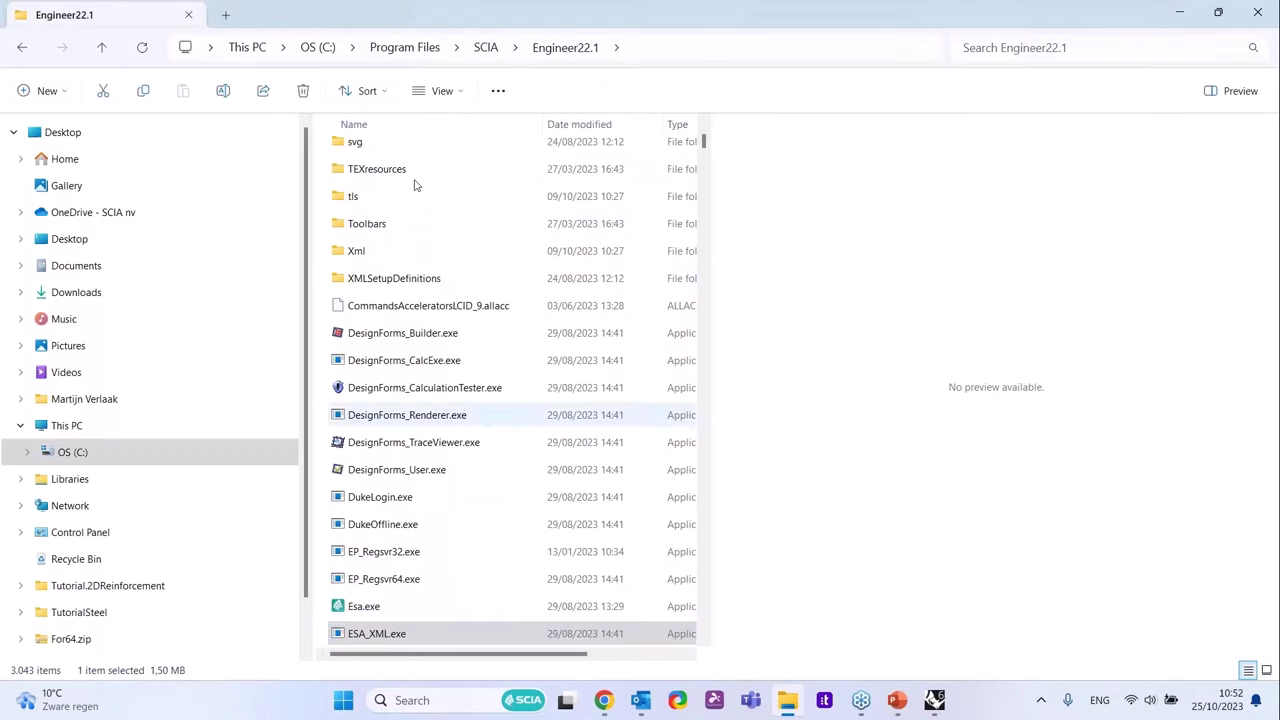
left_click(935, 700)
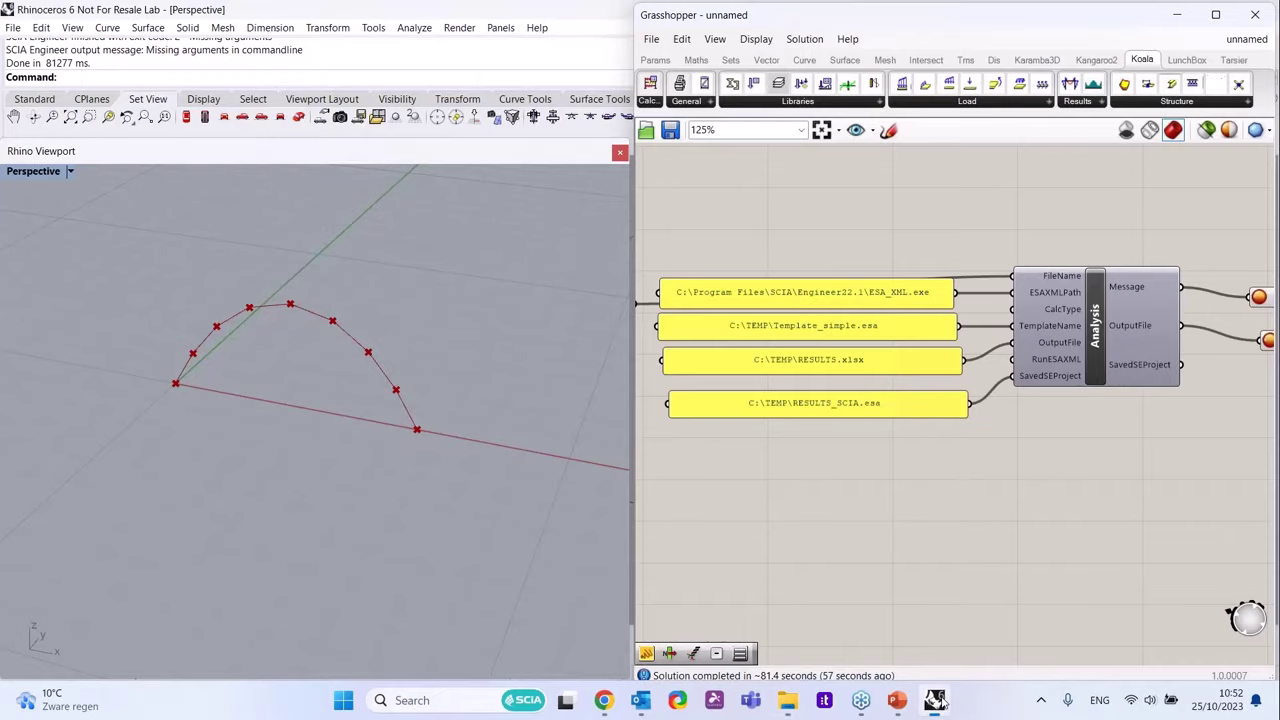
left_click(835, 333)
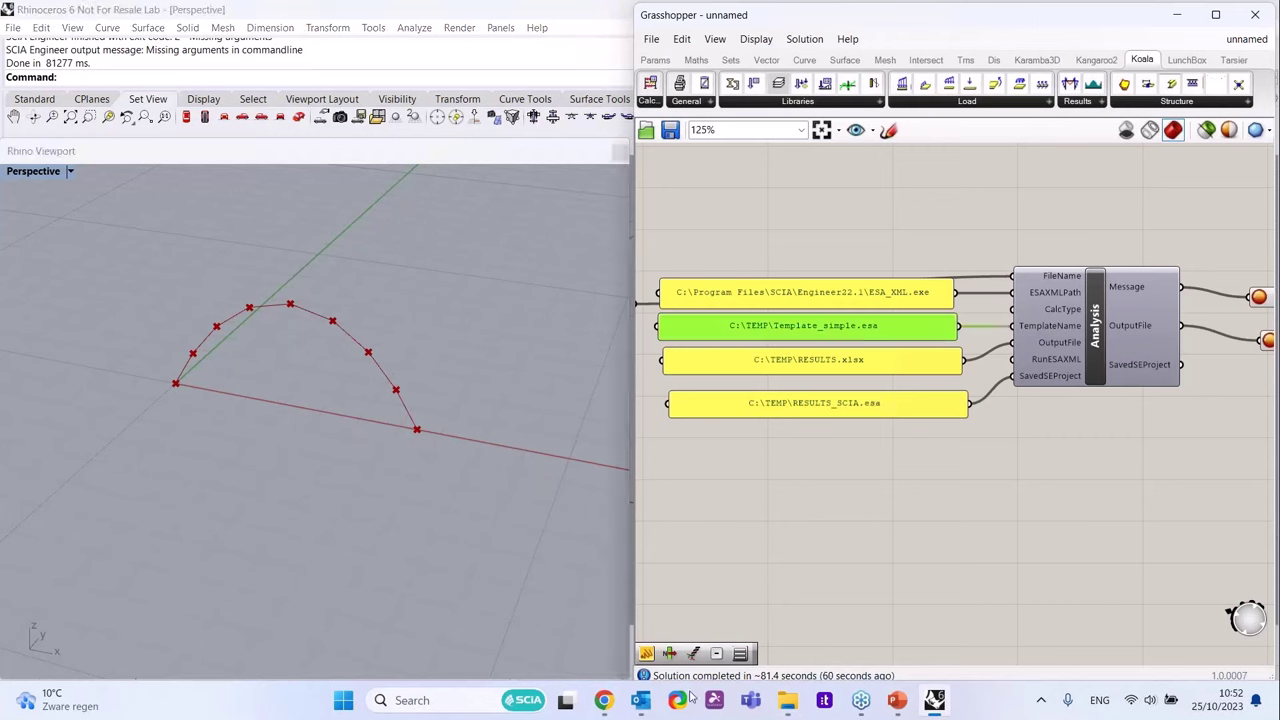
- Check Template_simple.esa in the C:\TEMP folder against the template path panel in Grasshopper
left_click(800, 702)
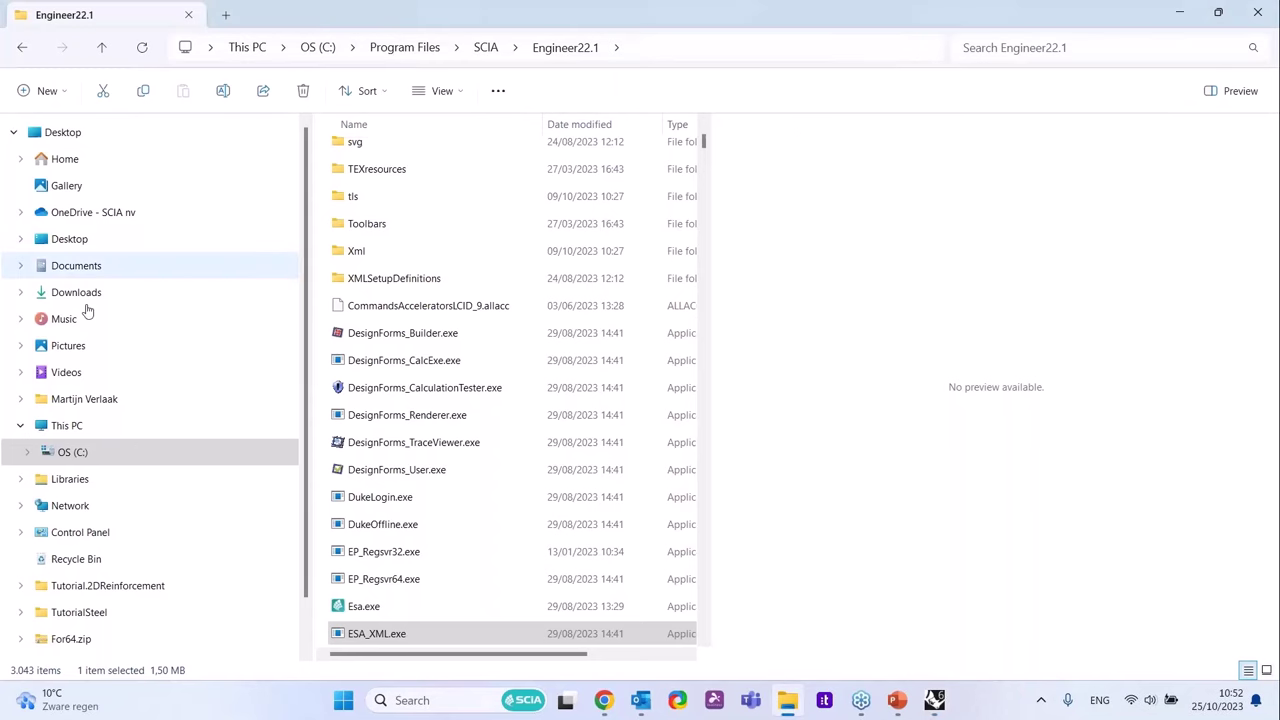
left_click(20, 48)
left_click(20, 48)
left_click(20, 48)
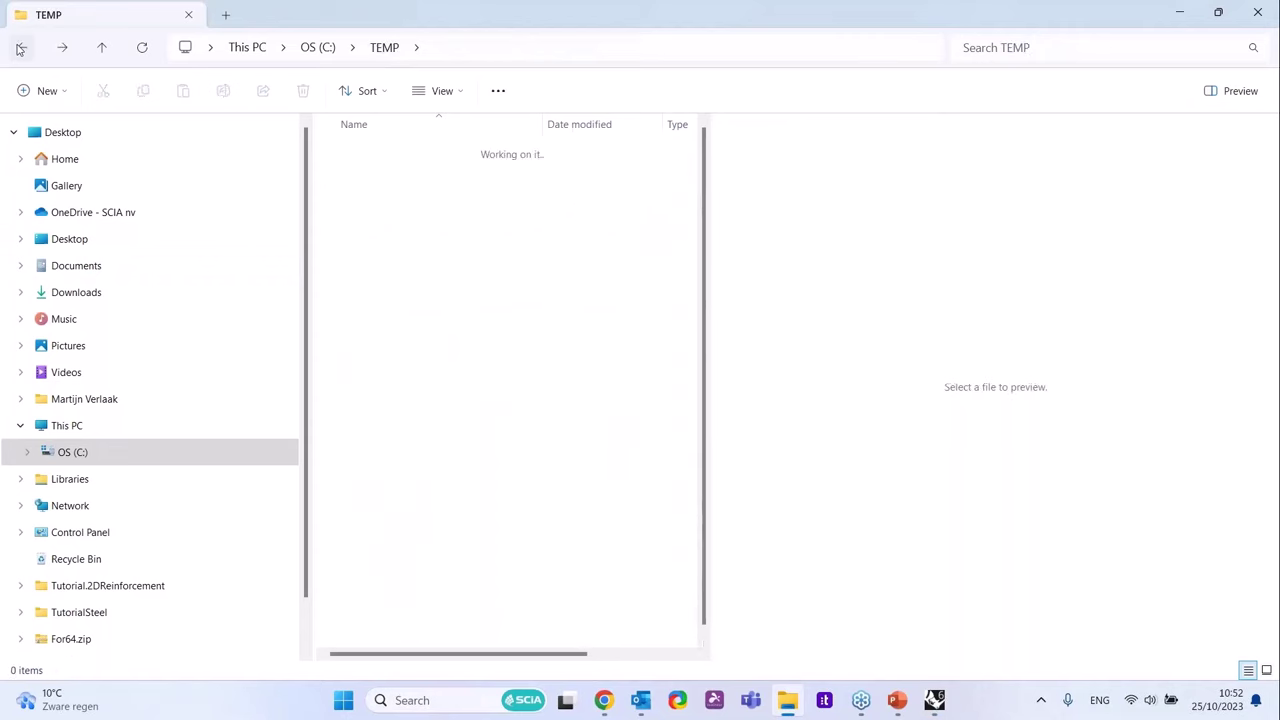
left_click(22, 48)
left_click(61, 50)
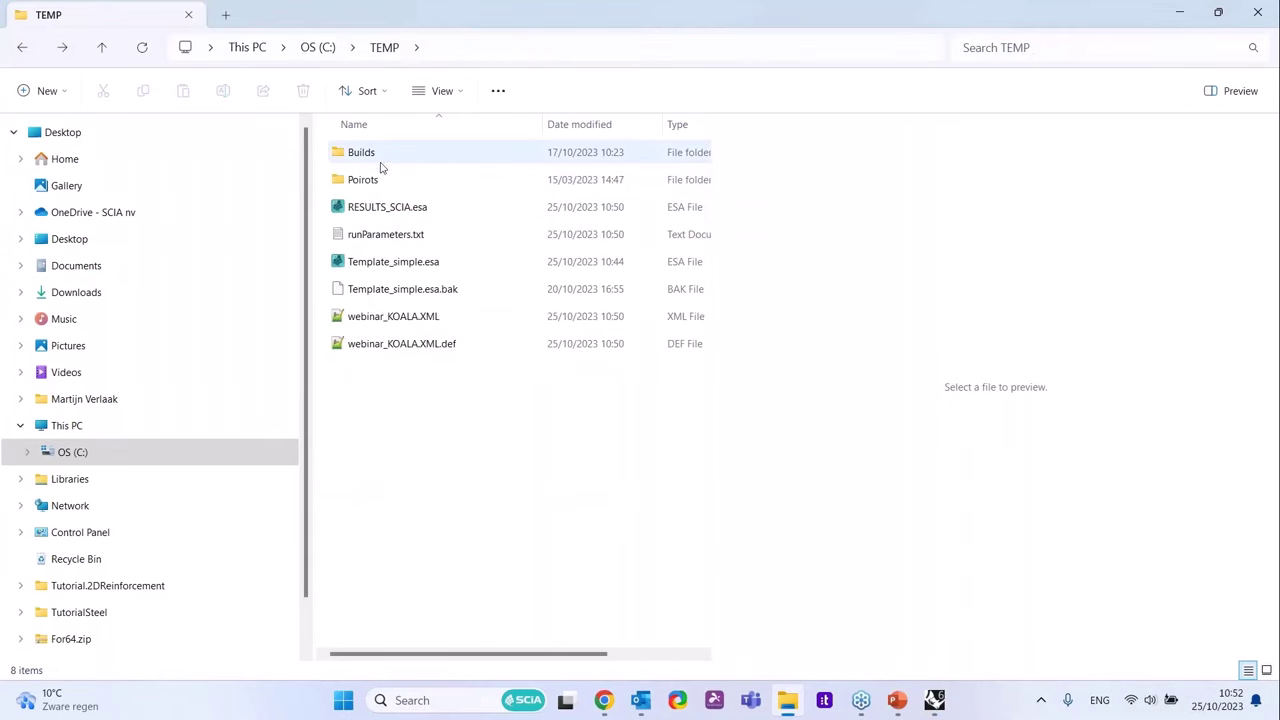
left_click(397, 263)
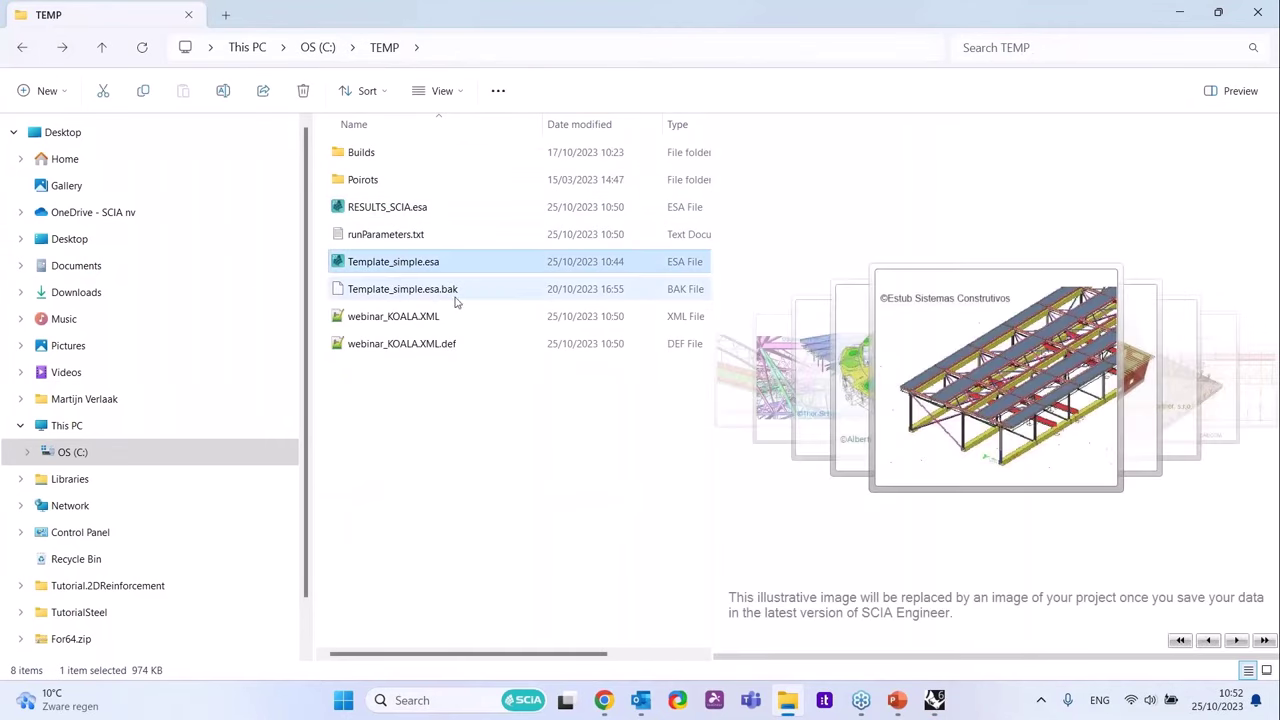
left_click(934, 700)
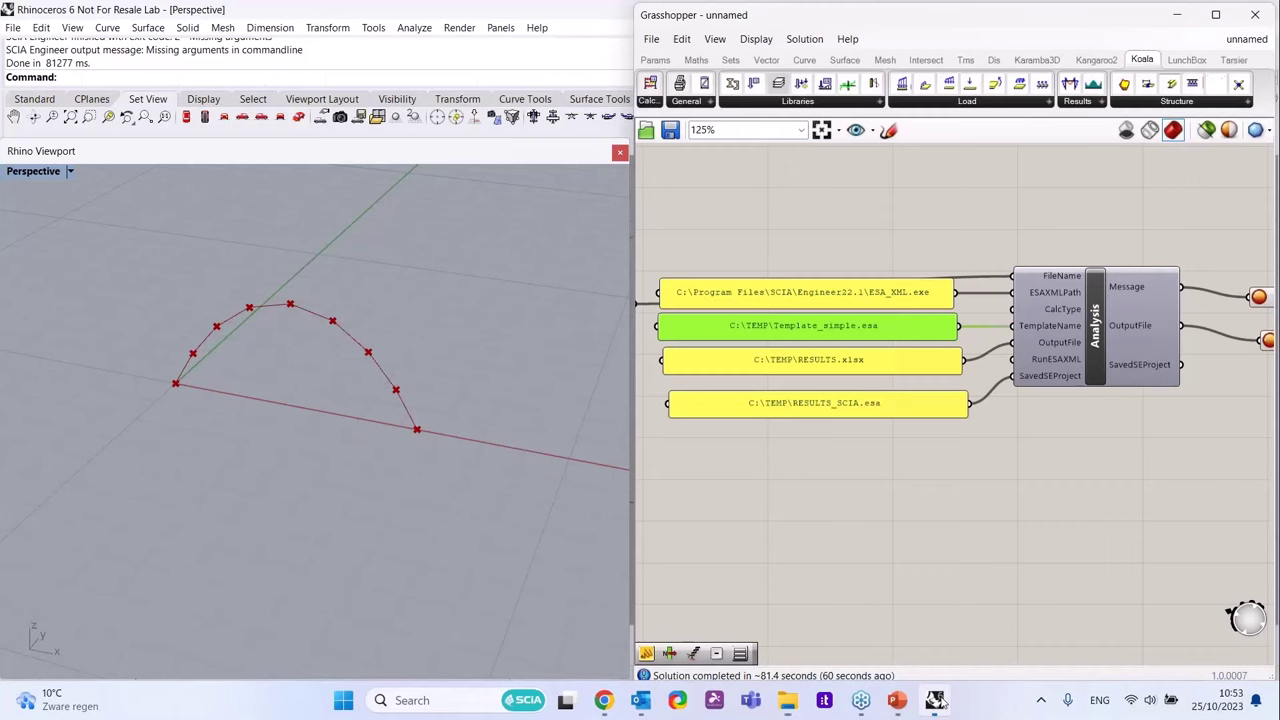
- Compare the Analysis input paths with those in the Koala simple definition, and return to the unnamed definition
left_click(782, 369)
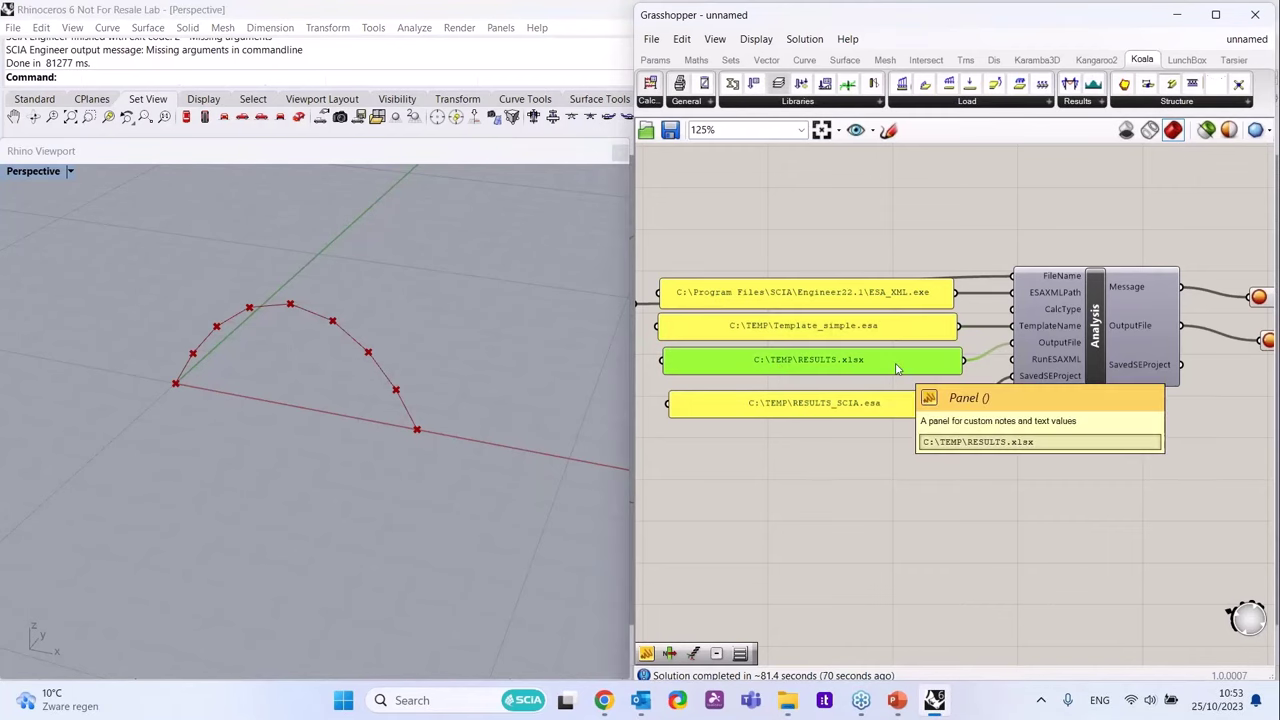
left_click_drag(1052, 22, 995, 20)
left_click(1190, 37)
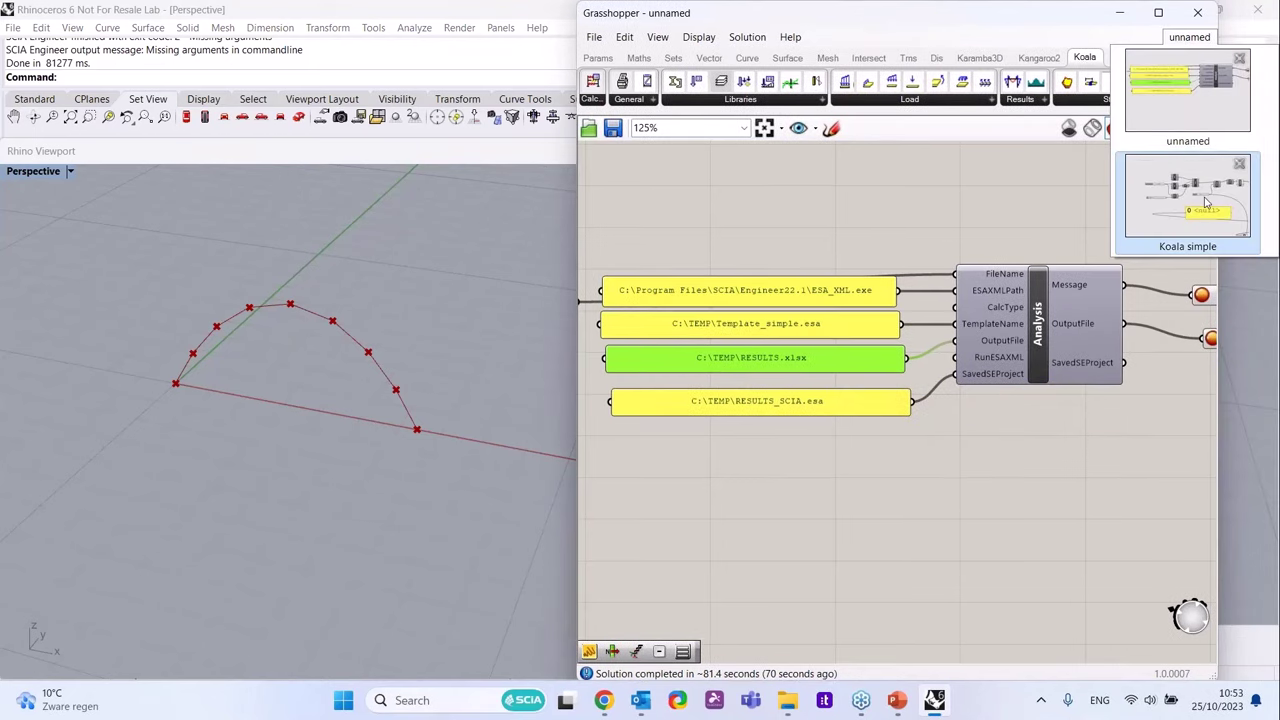
left_click(1206, 203)
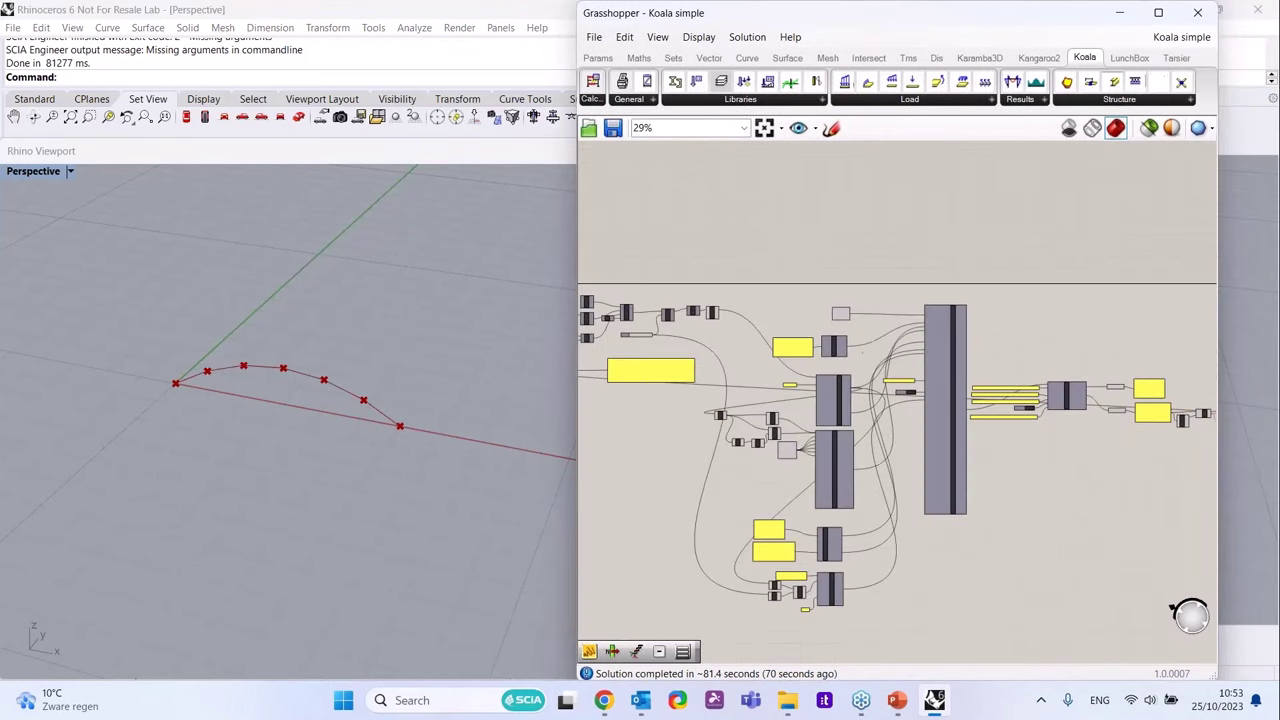
scroll(908, 450, "up", 1)
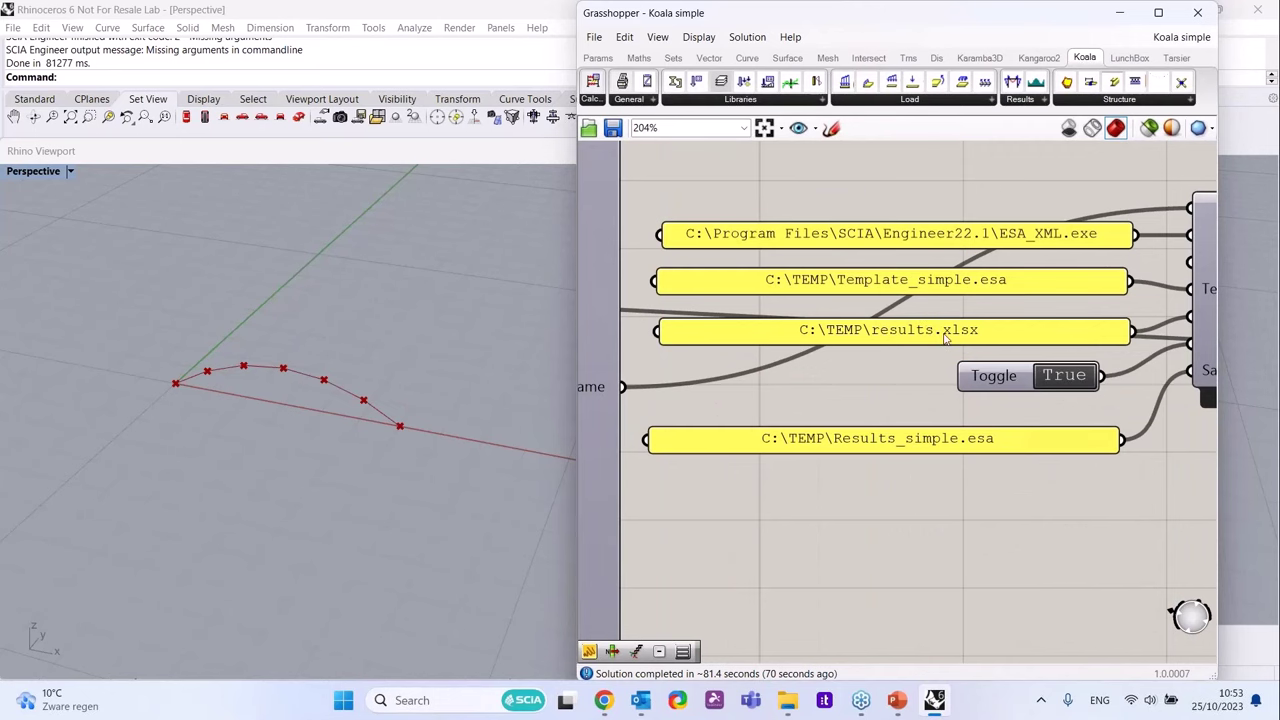
left_click(1181, 37)
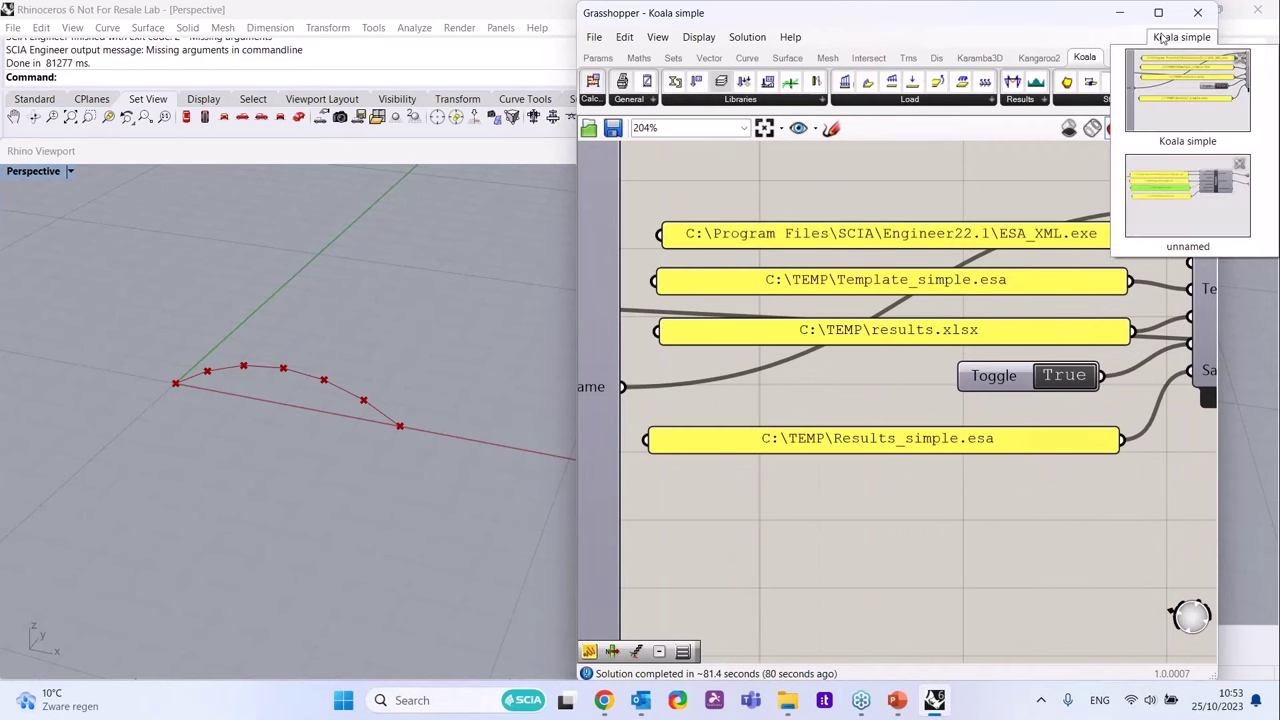
left_click(1205, 215)
scroll(878, 428, "up", 2)
scroll(830, 397, "down", 1)
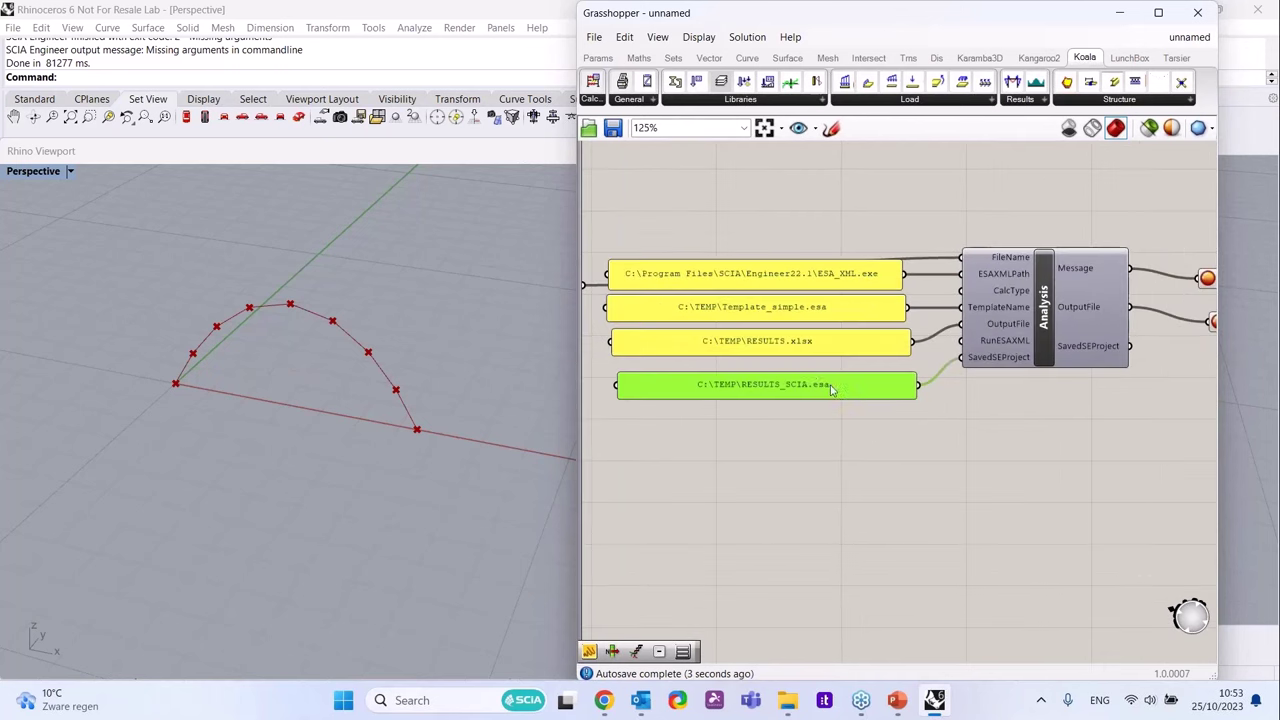
- Trigger the CreateXML component's OnDemand button to export the arch XML and run the SCIA Engineer analysis
scroll(710, 307, "down", 3)
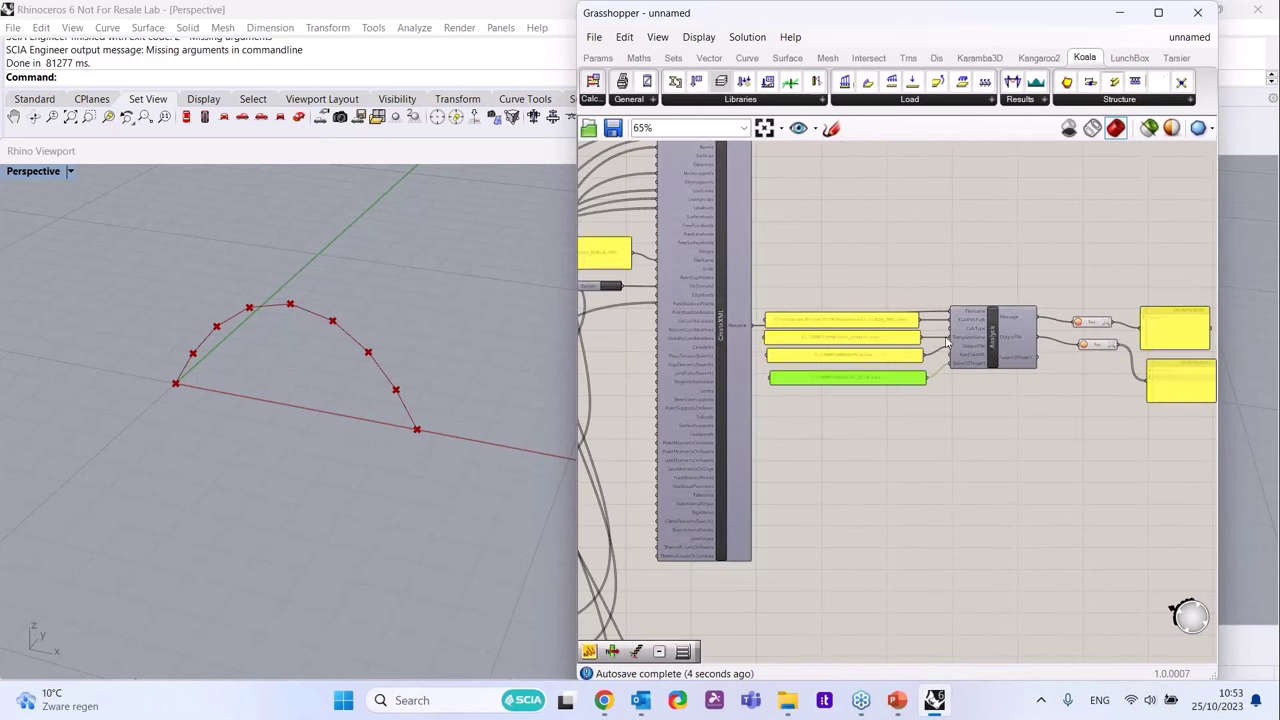
scroll(710, 307, "up", 1)
left_click(708, 310)
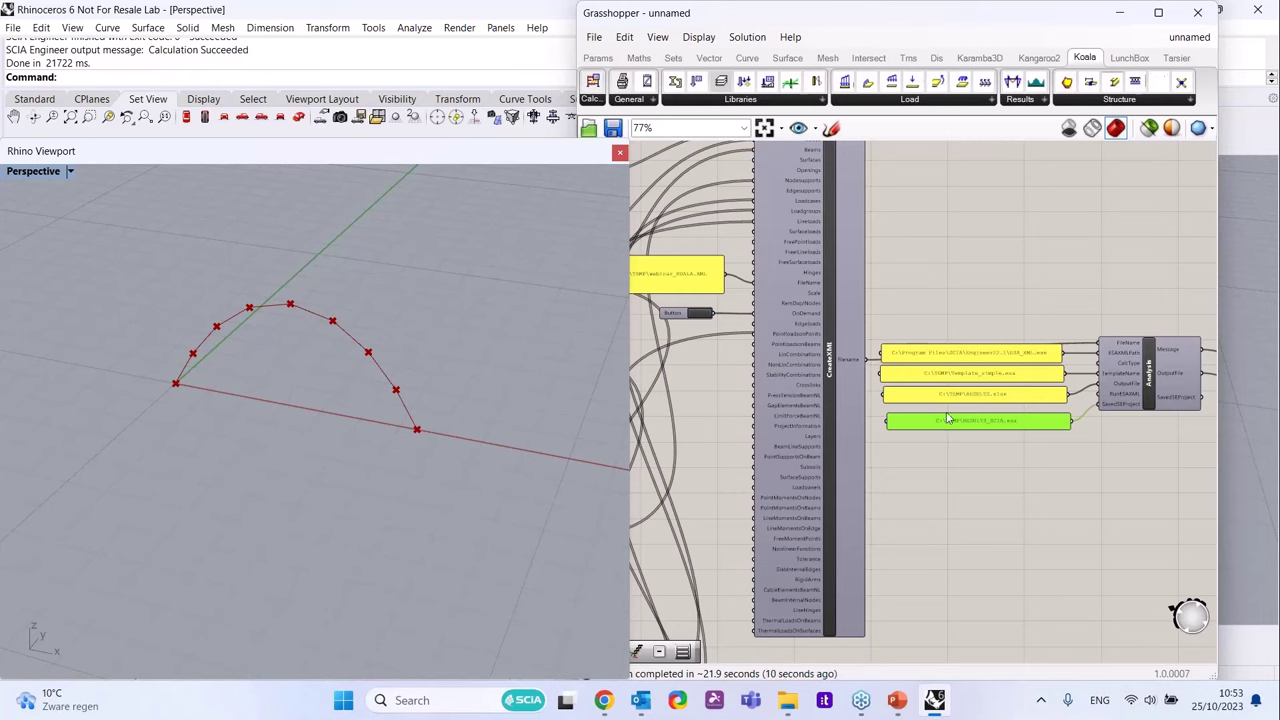
- Switch to File Explorer, preview RESULTS.xlsx and RESULTS_SCIA.esa in C:\TEMP, and open RESULTS.xlsx in Excel
left_click(797, 705)
left_click(526, 463)
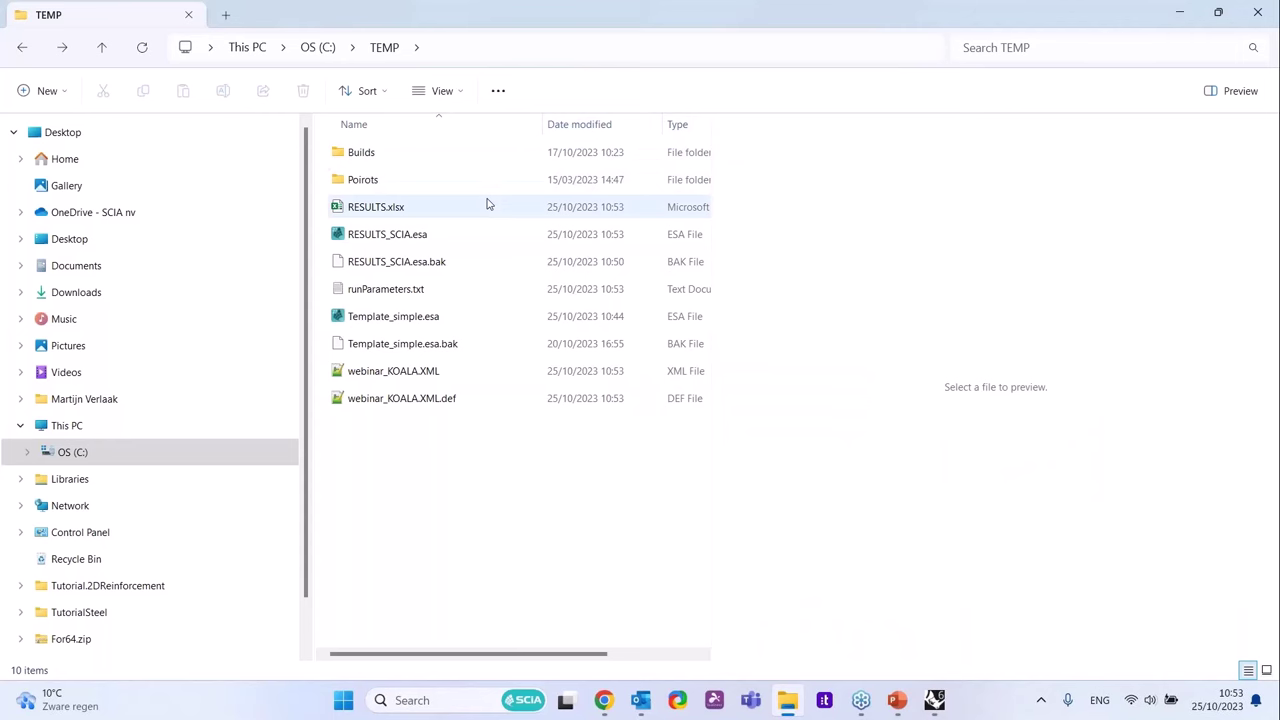
left_click(381, 213)
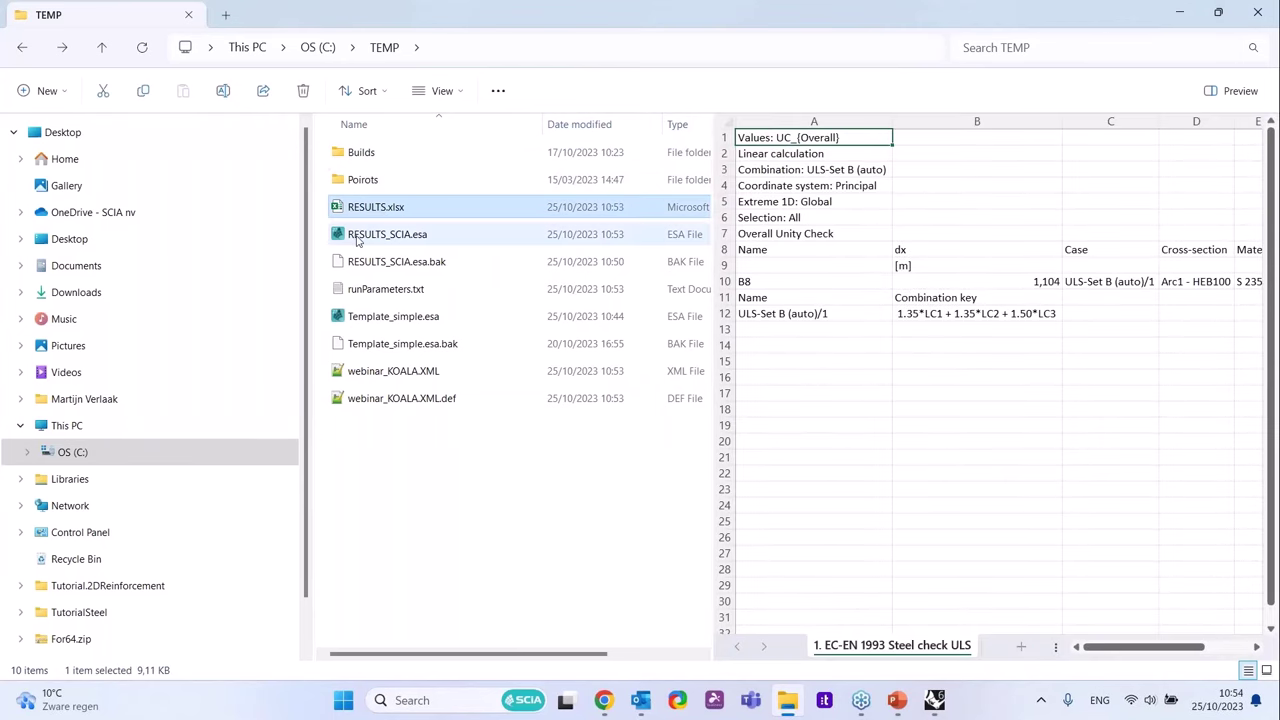
left_click(362, 240)
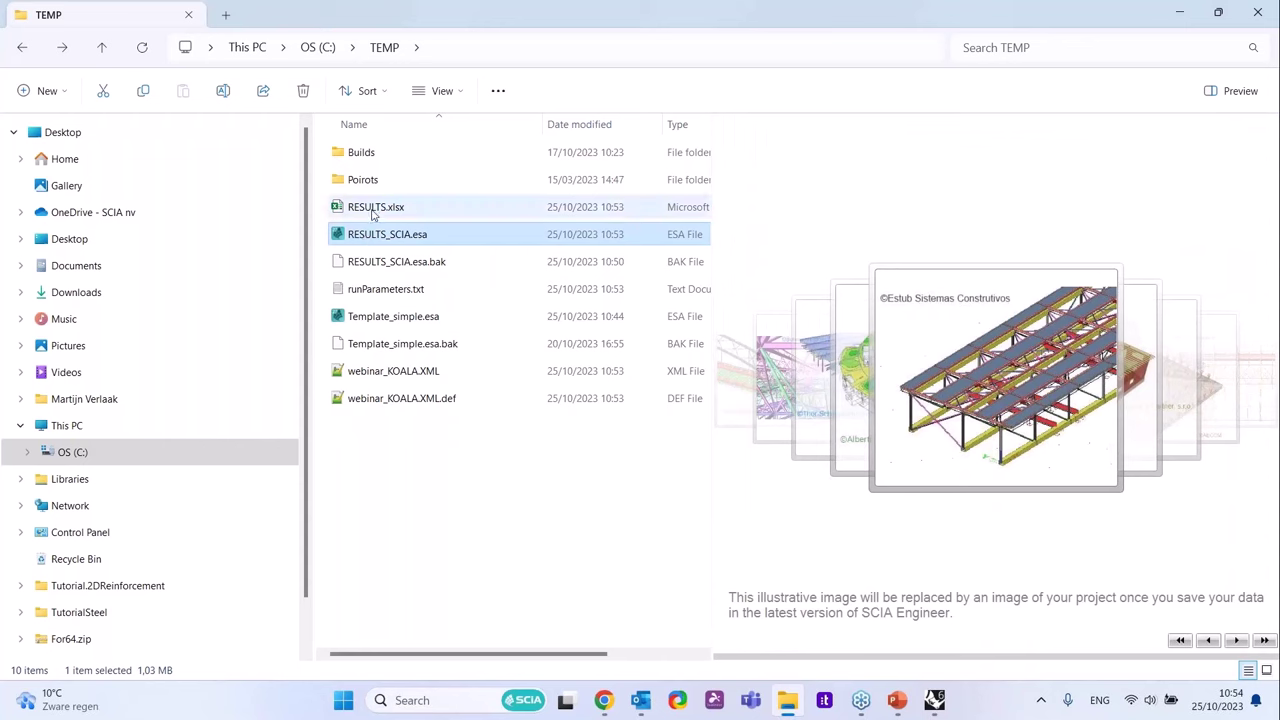
left_click(362, 208)
double_click(362, 208)
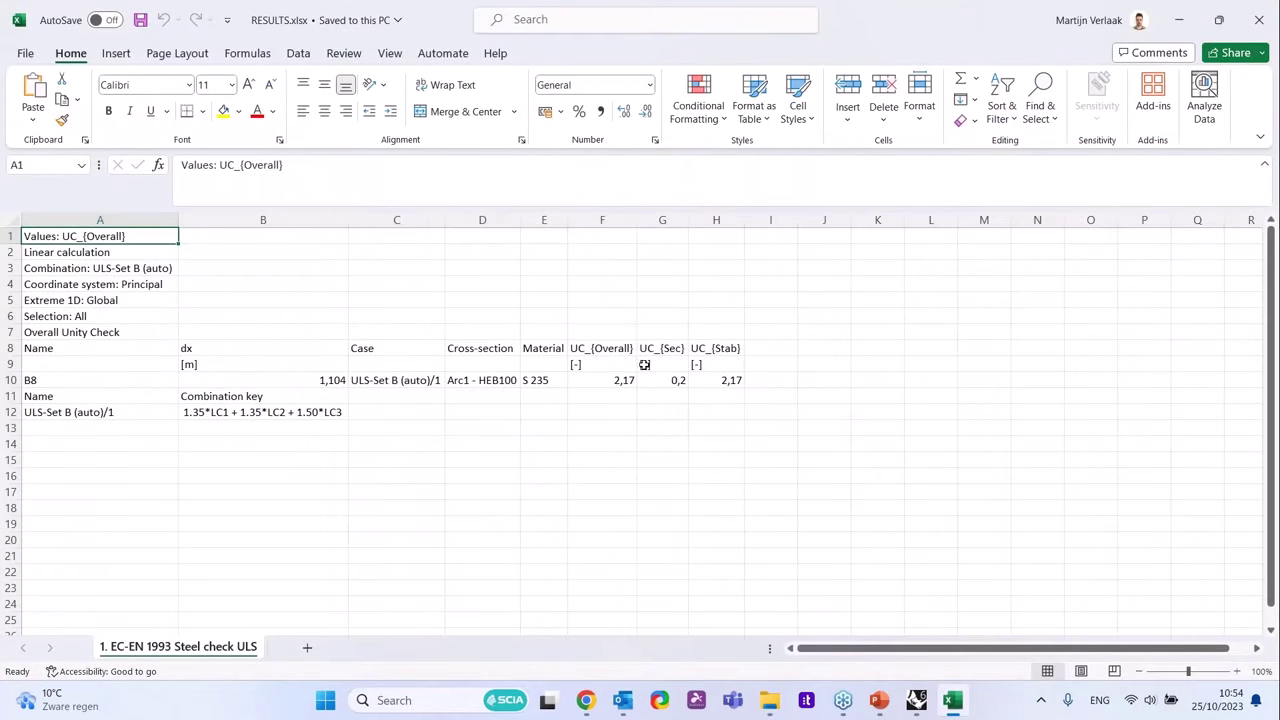
- Examine the UC_{Overall} result in cell F10 and its column on the steel check sheet
left_click(613, 385)
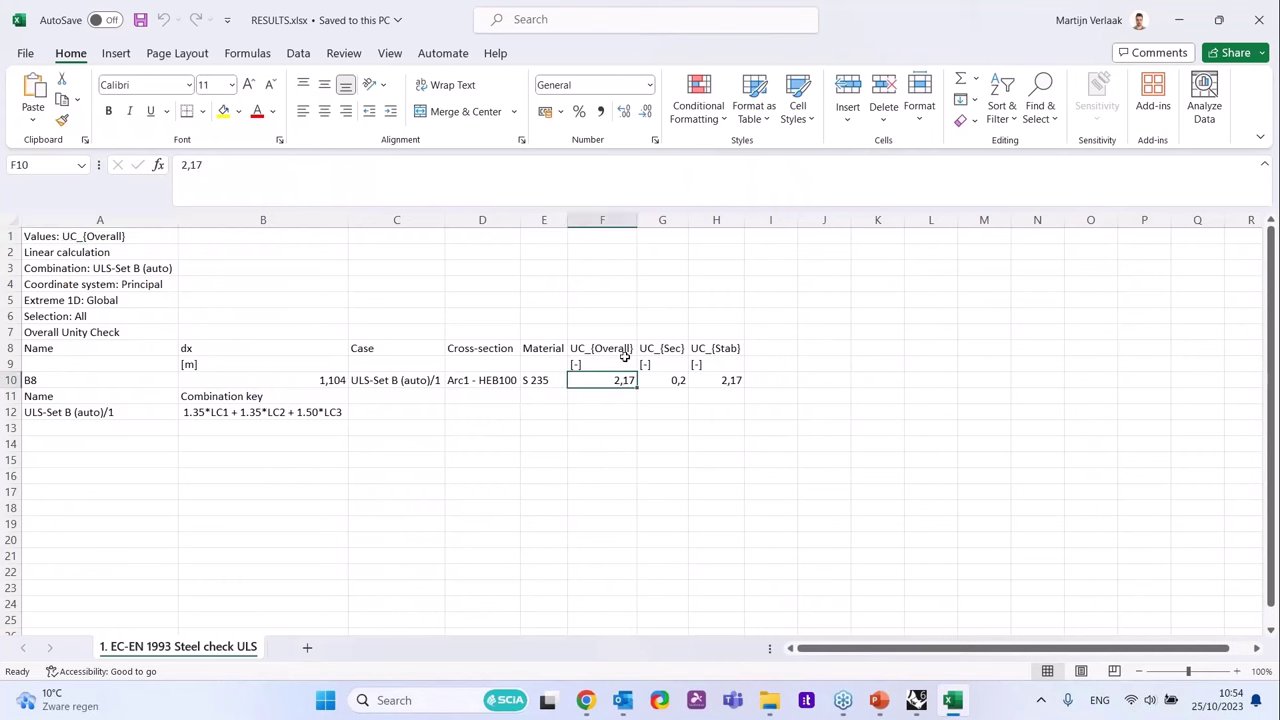
left_click_drag(614, 234, 614, 409)
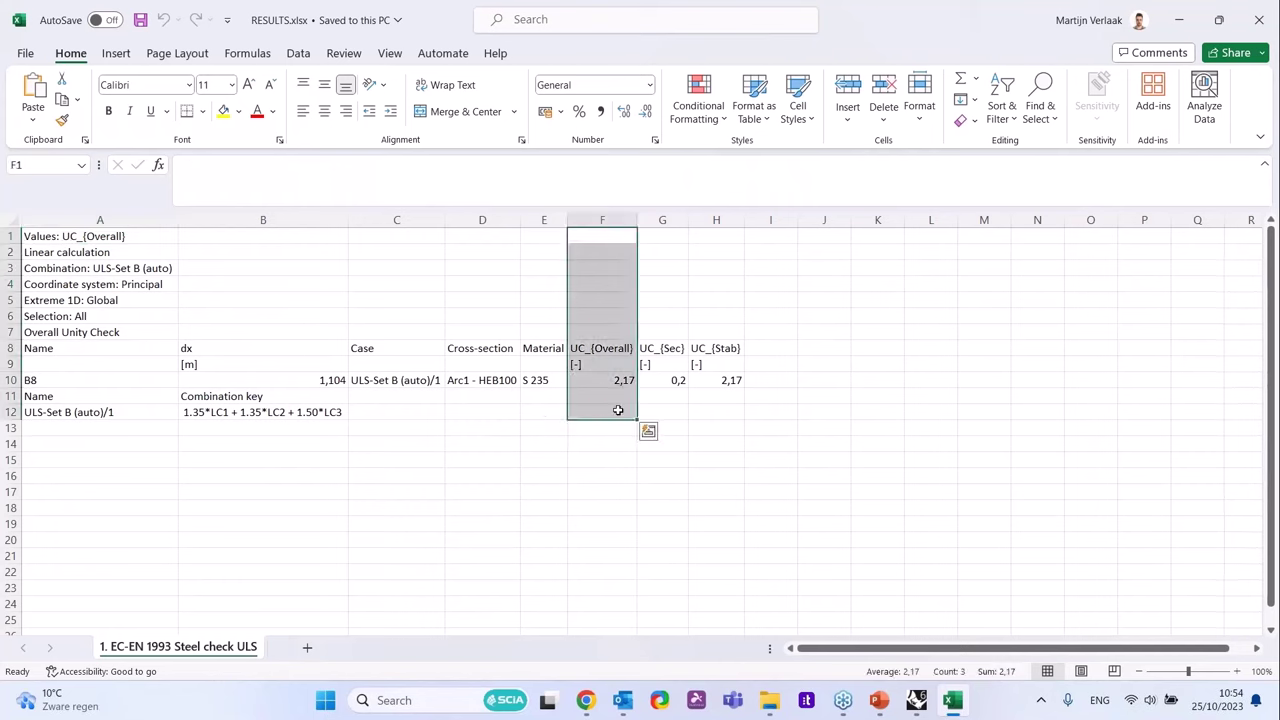
left_click(614, 409)
left_click(614, 378)
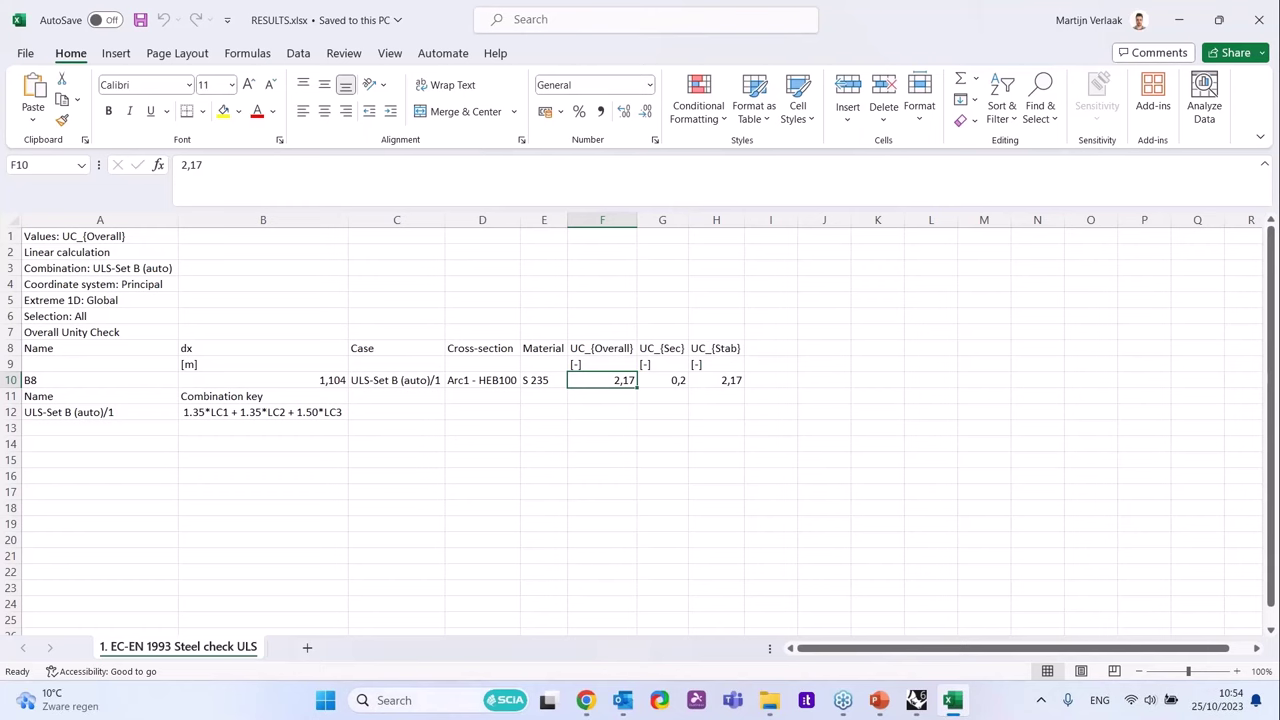
left_click(1219, 20)
left_click_drag(1150, 15, 962, 91)
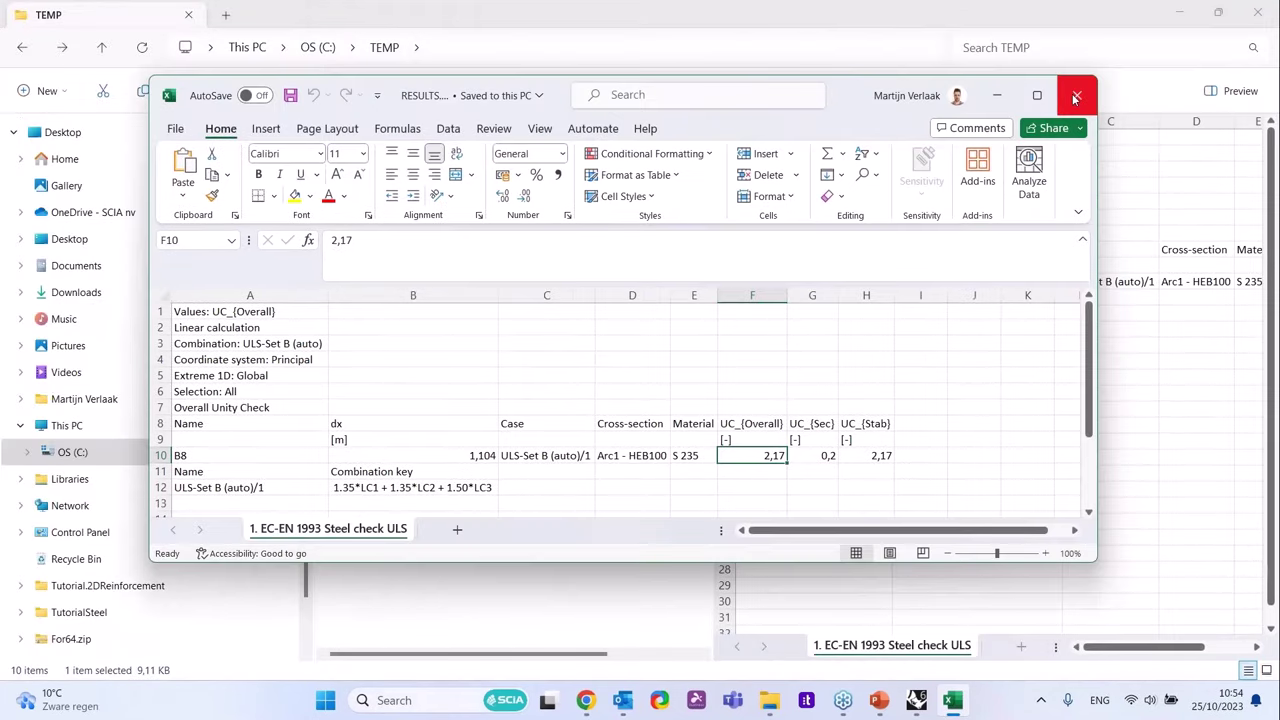
left_click(1037, 95)
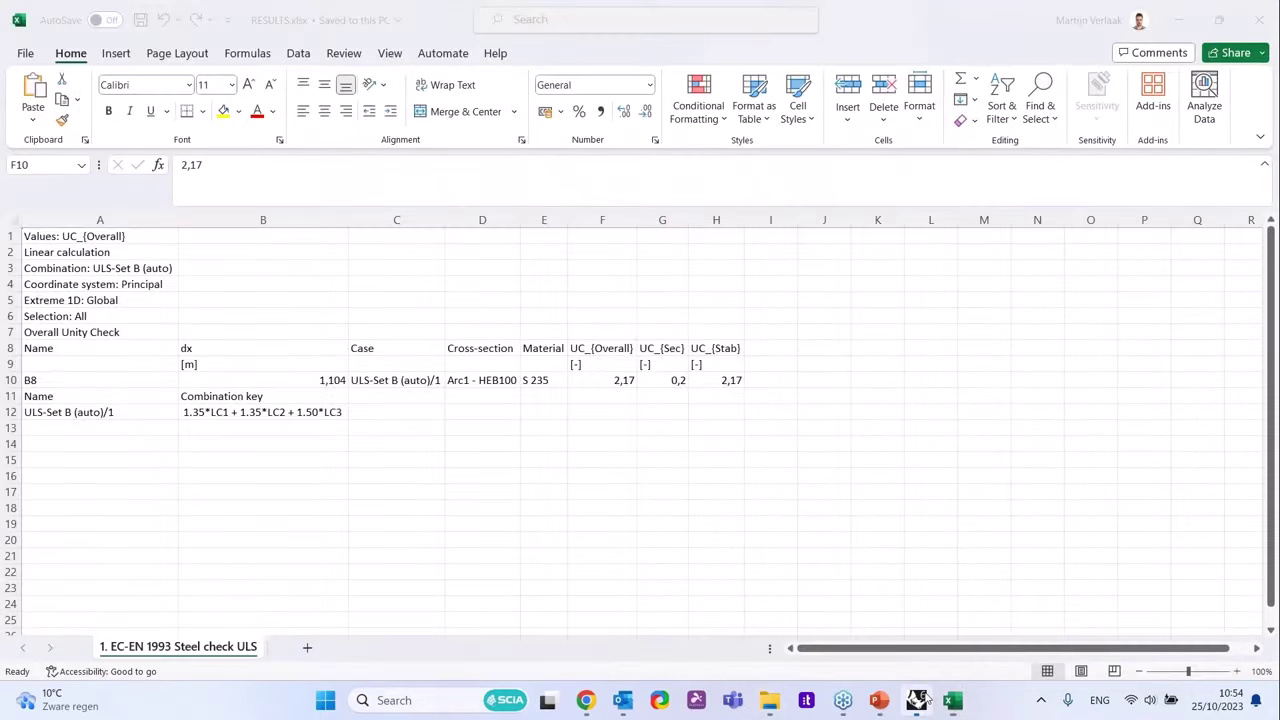
- Switch back to Grasshopper, add a Null Item component, and feed it from the recorded output file panel
left_click(918, 700)
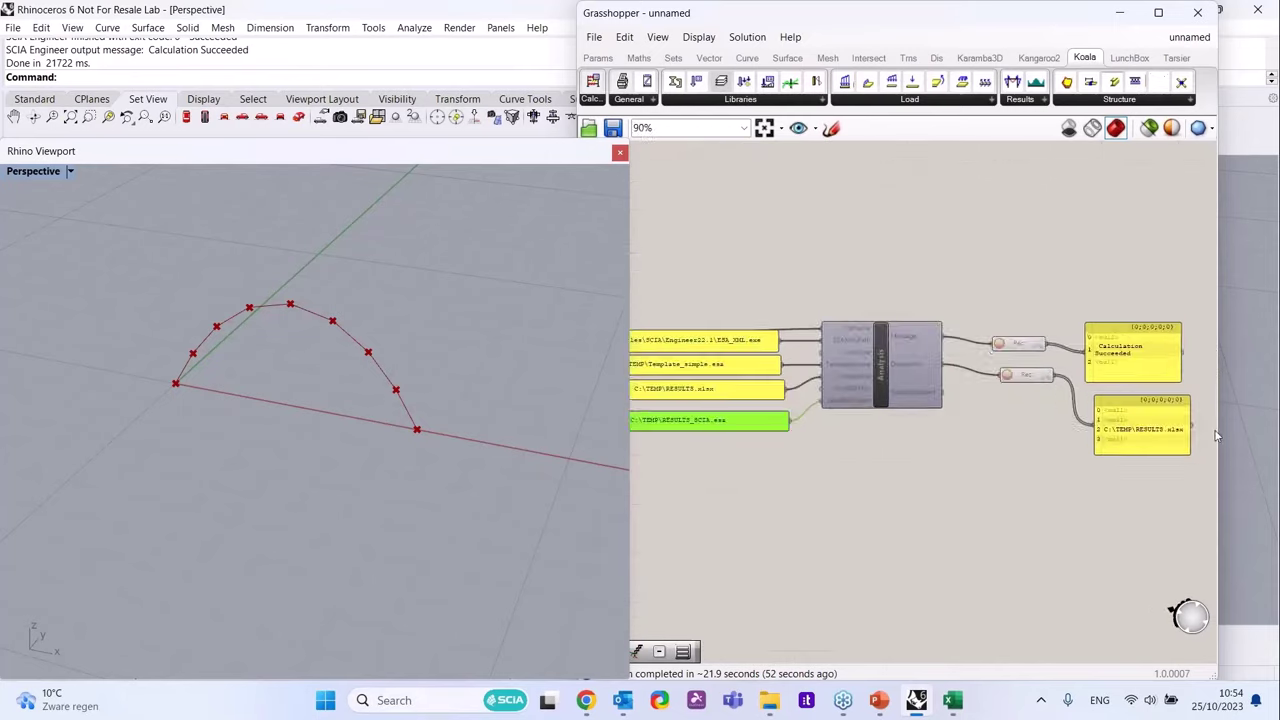
scroll(1052, 421, "up", 3)
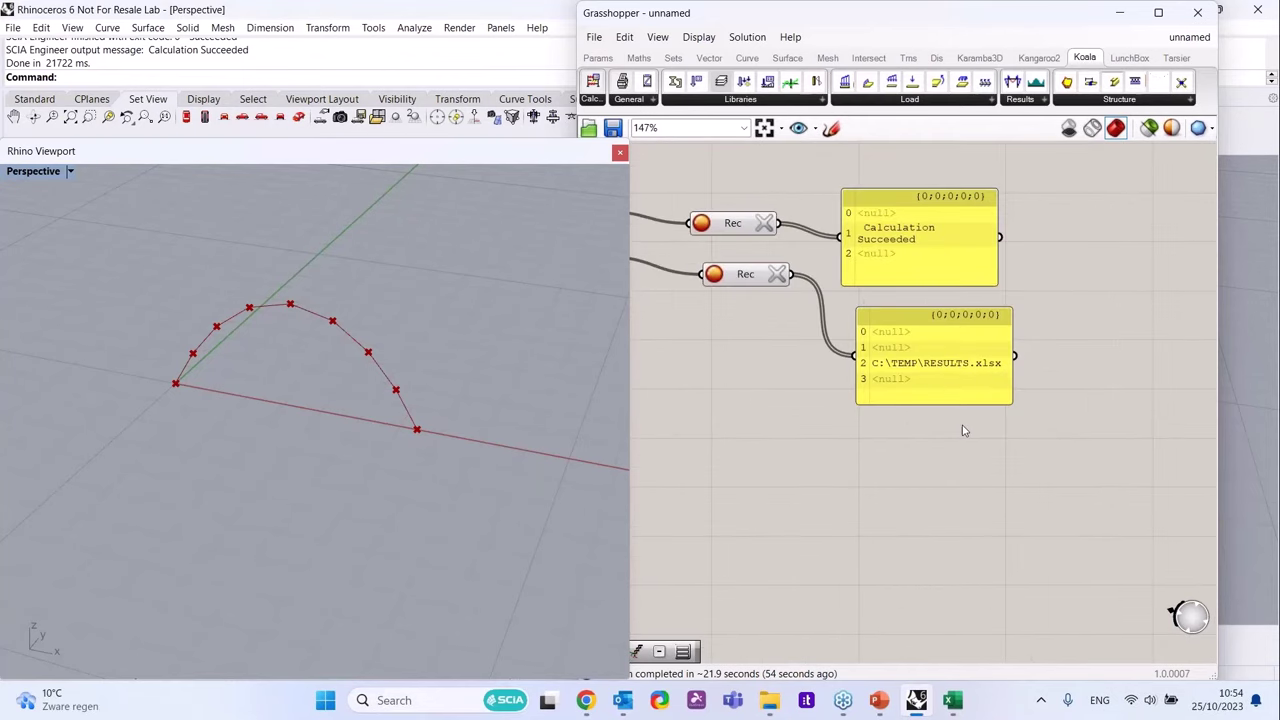
scroll(900, 357, "down", 2)
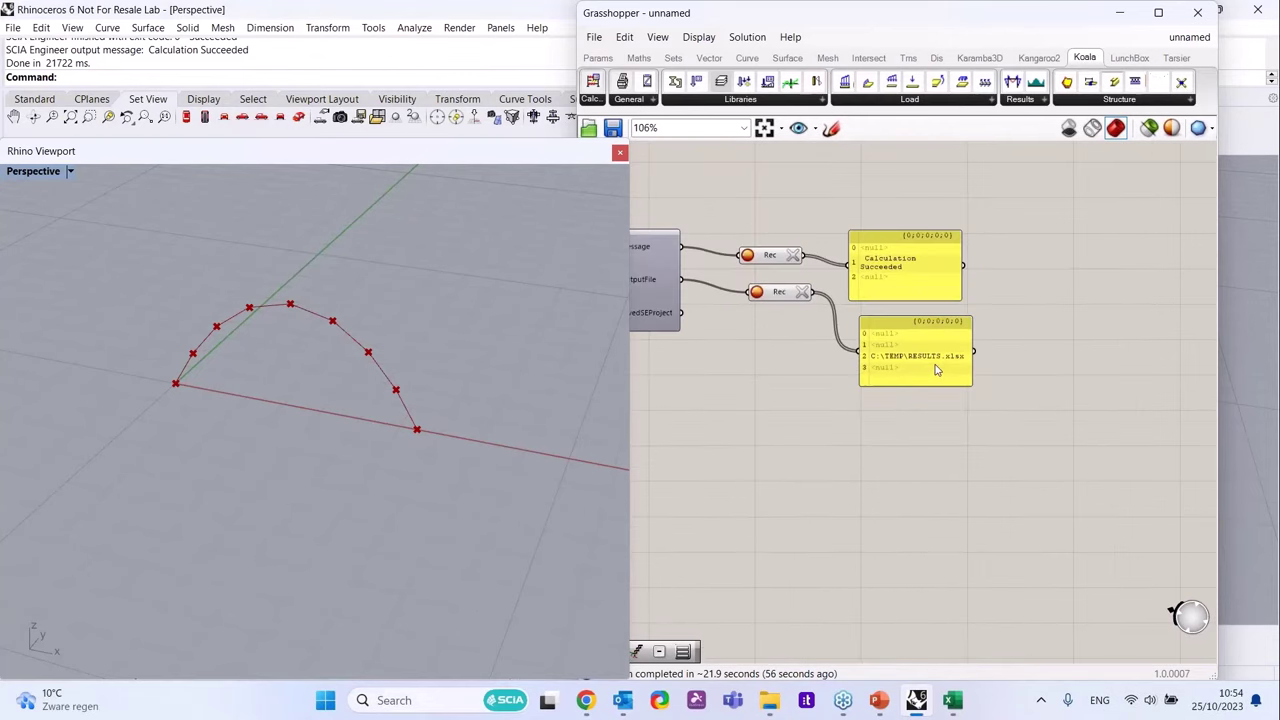
scroll(938, 369, "down", 1)
scroll(1006, 368, "up", 2)
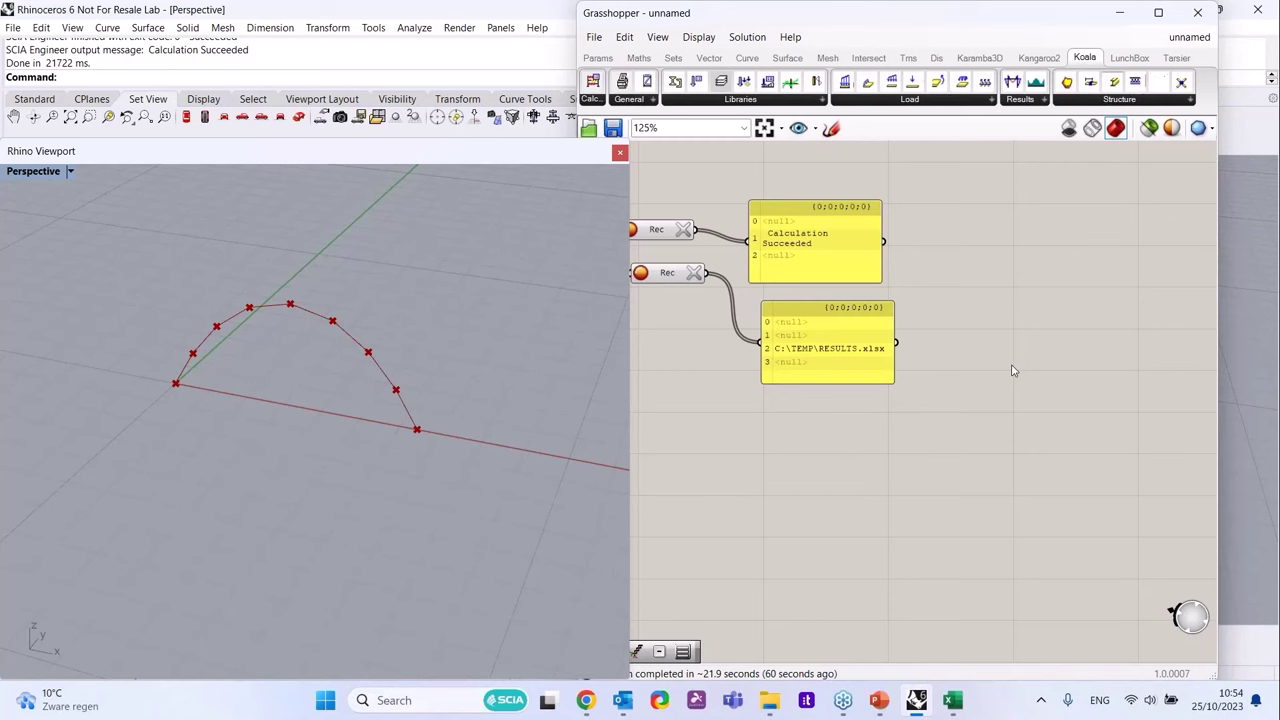
left_click(1051, 453)
double_click(1051, 453)
type("null")
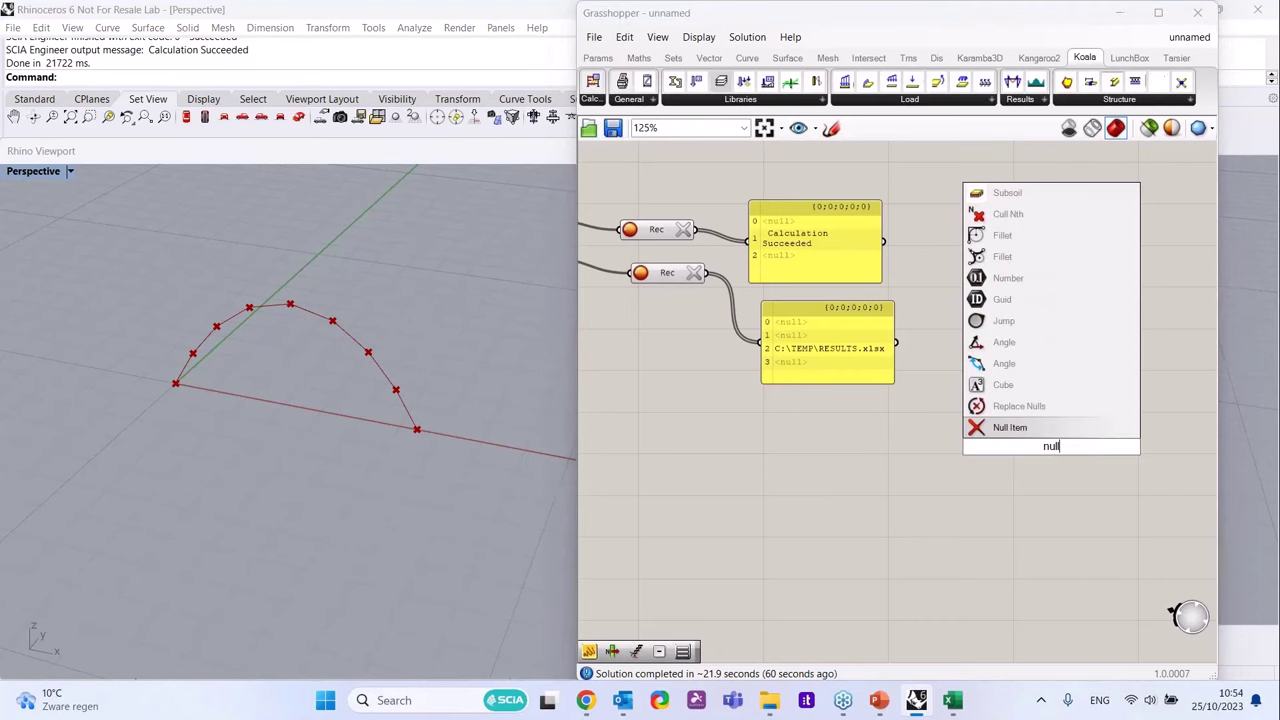
left_click(1030, 428)
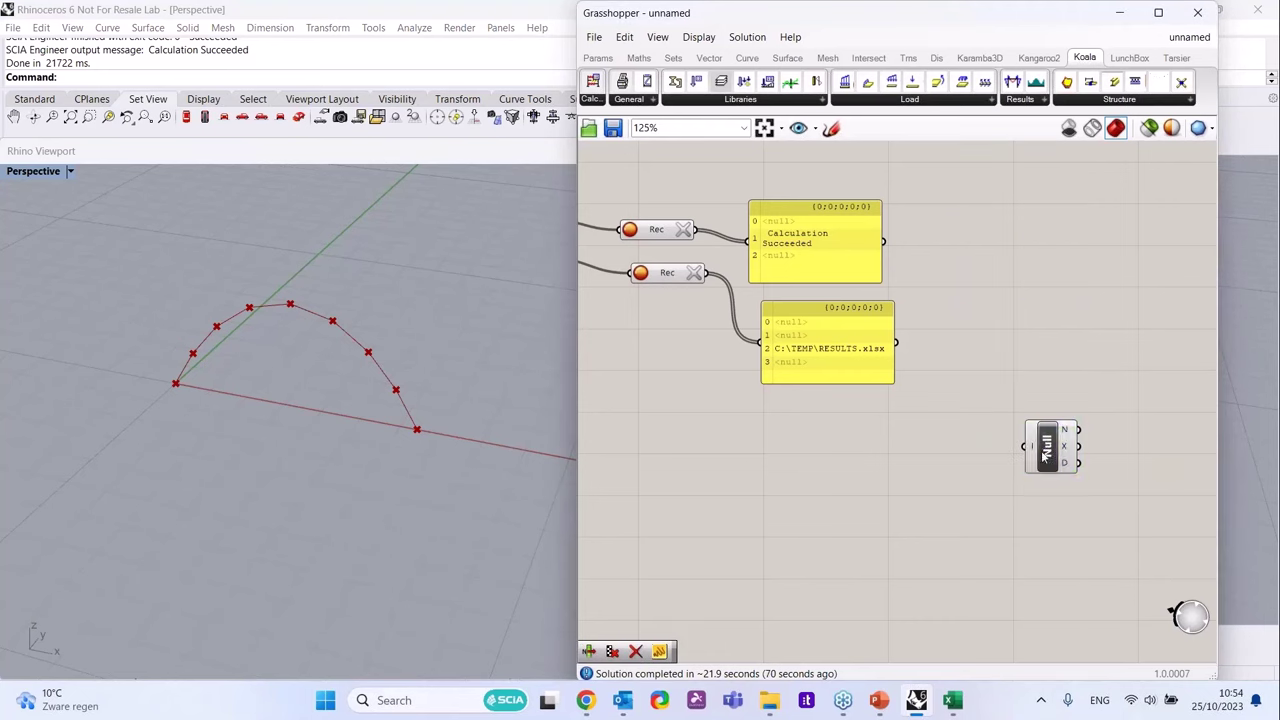
left_click_drag(1030, 428, 1004, 353)
left_click_drag(898, 343, 960, 393)
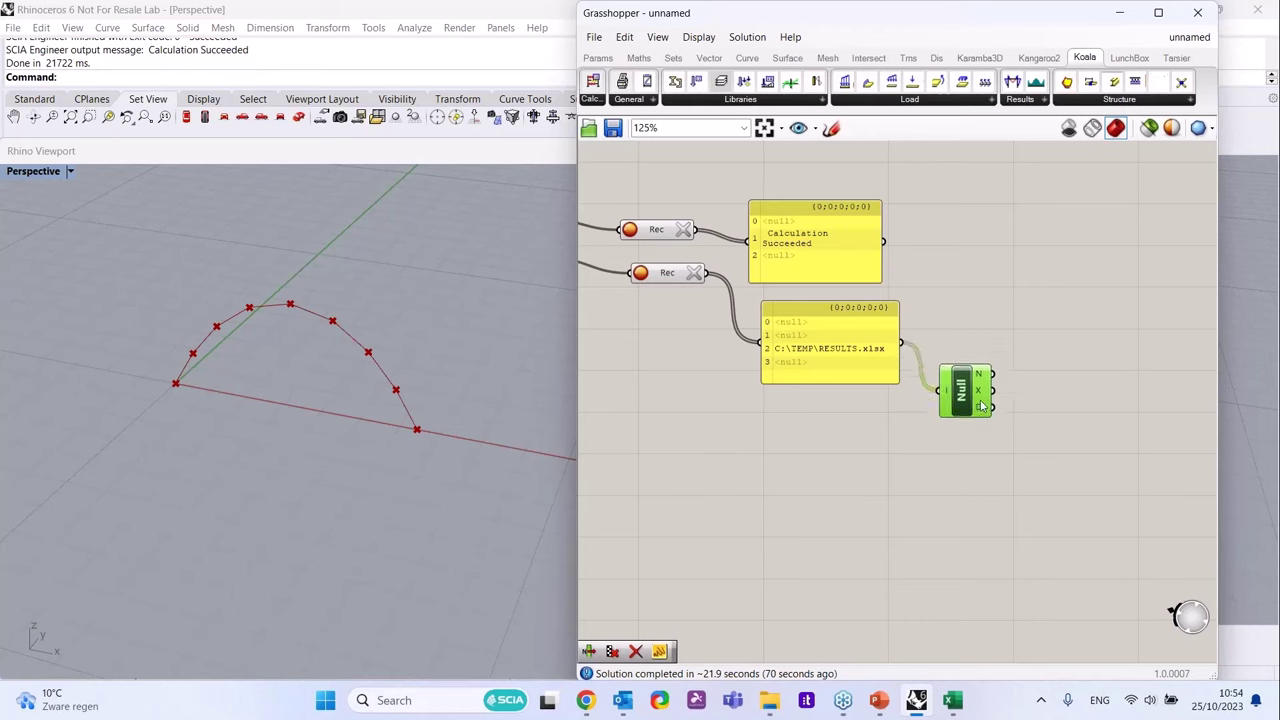
- Add a Cull Pattern component, wiring the output file panel to its list and Null Item's N output to its pattern
scroll(840, 425, "down", 2)
scroll(840, 425, "down", 2)
double_click(1026, 442)
type("cul")
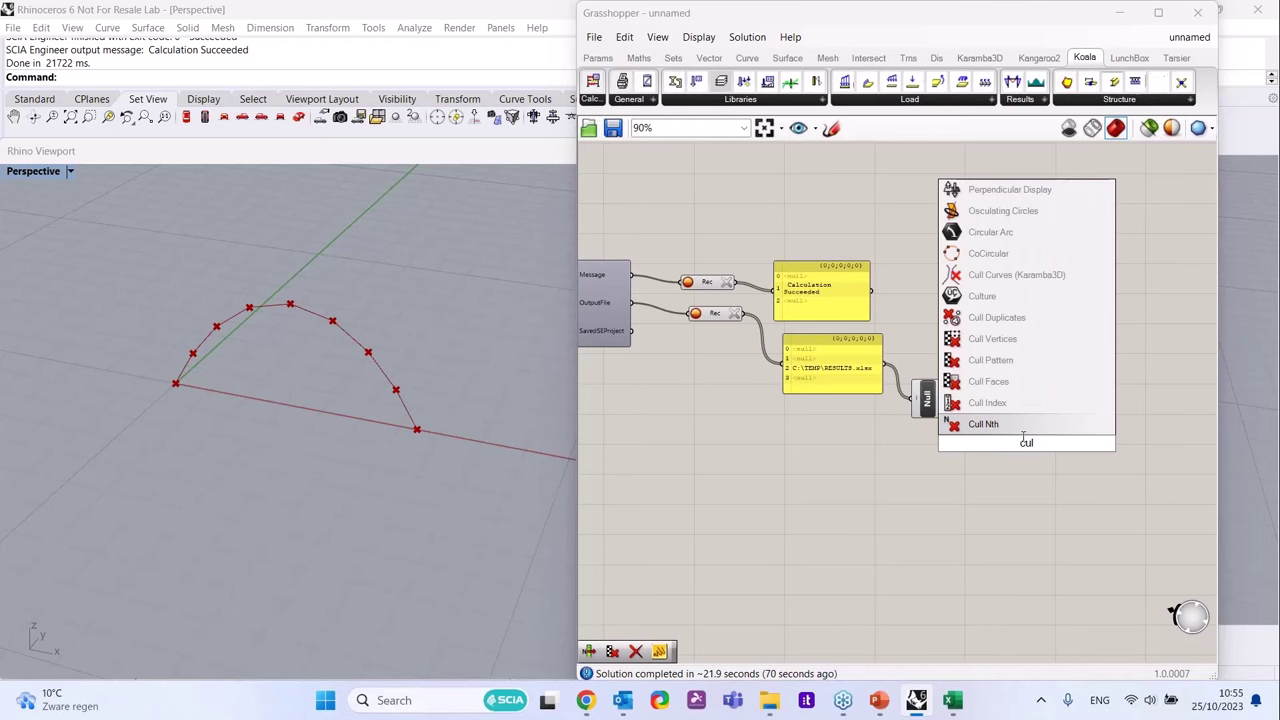
type("l")
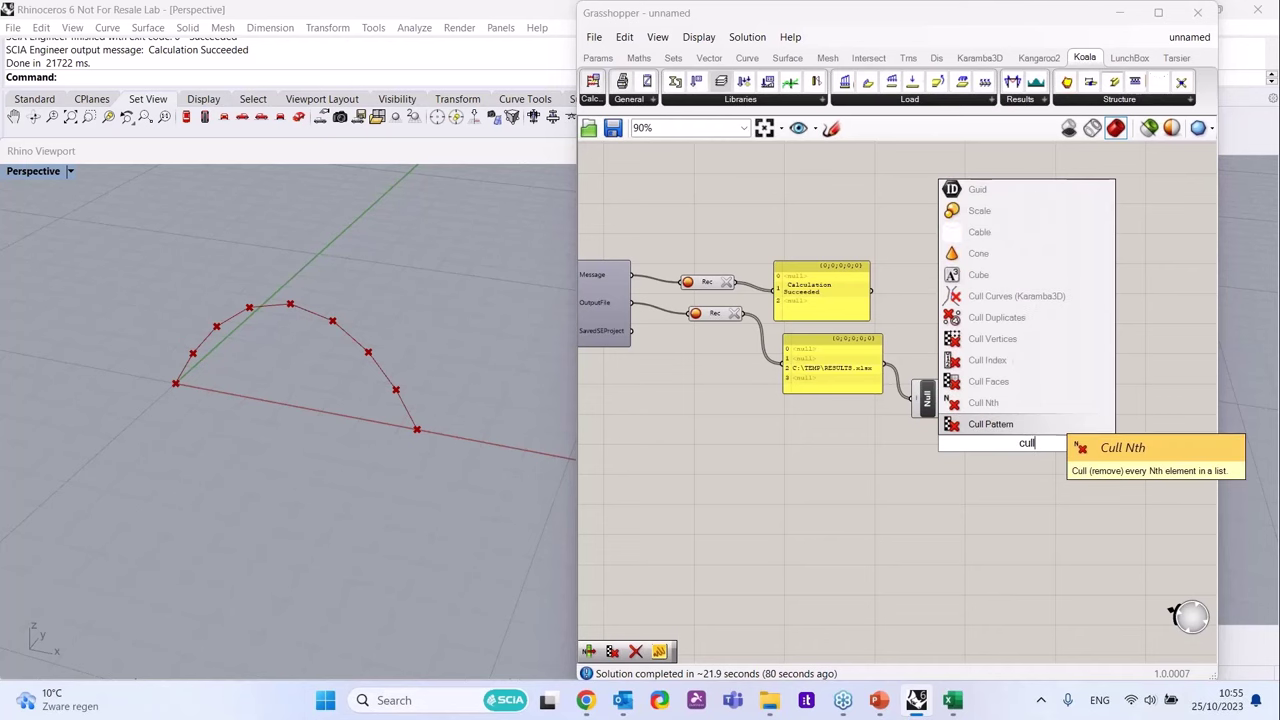
key("Return")
left_click_drag(1020, 442, 1015, 375)
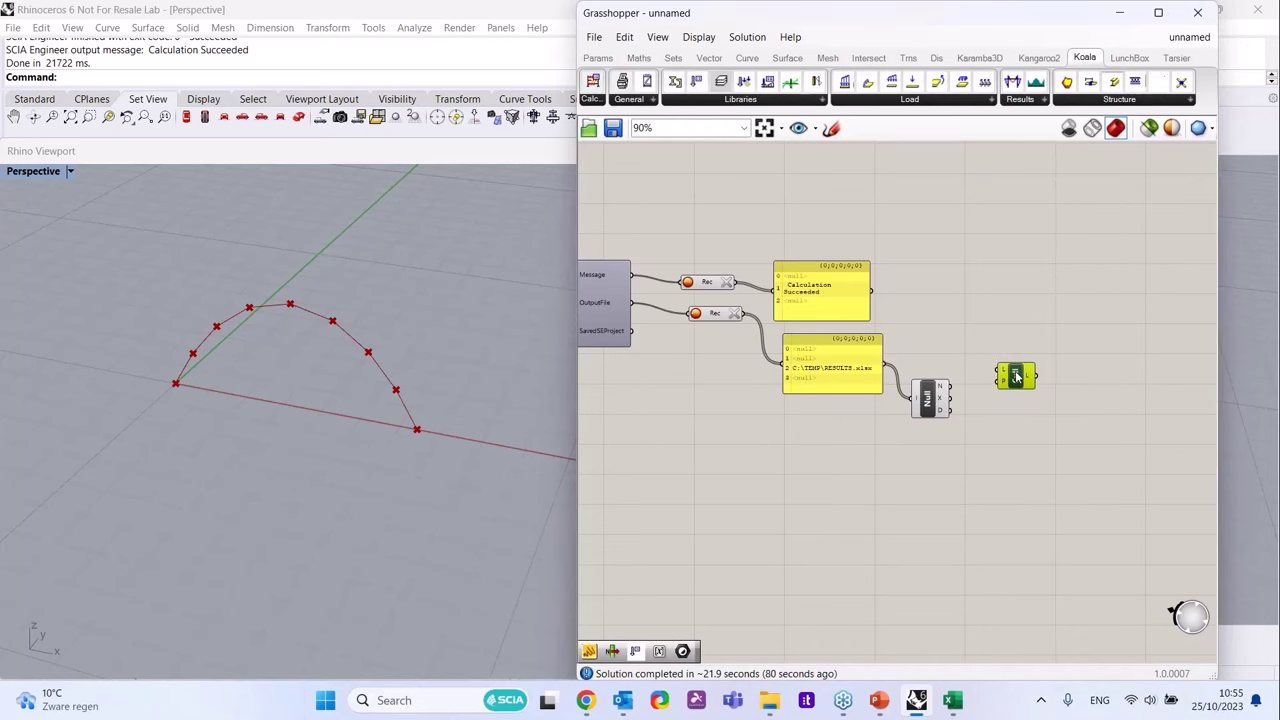
scroll(1015, 375, "up", 2)
left_click_drag(842, 363, 998, 372)
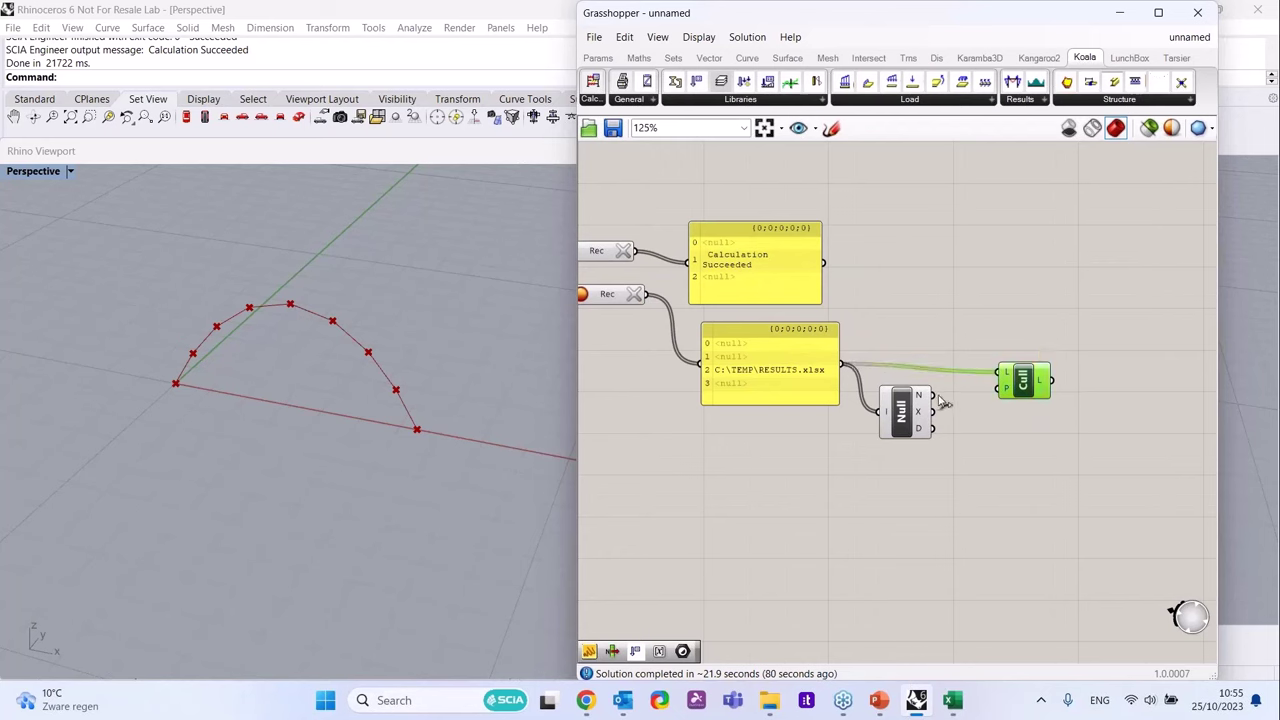
left_click_drag(934, 396, 1002, 388)
- Add a panel beside Cull Pattern and connect the culled list output to it
double_click(1009, 425)
type("//")
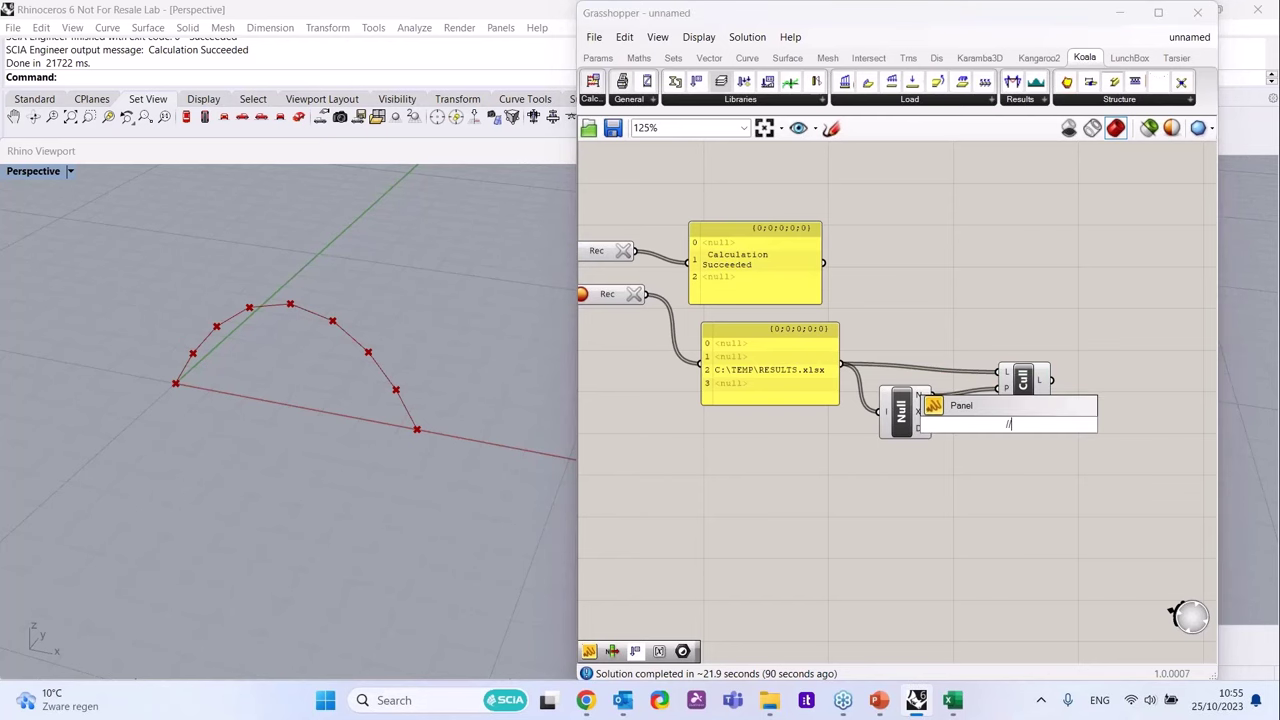
key("Return")
scroll(1009, 425, "down", 2)
scroll(1000, 420, "up", 2)
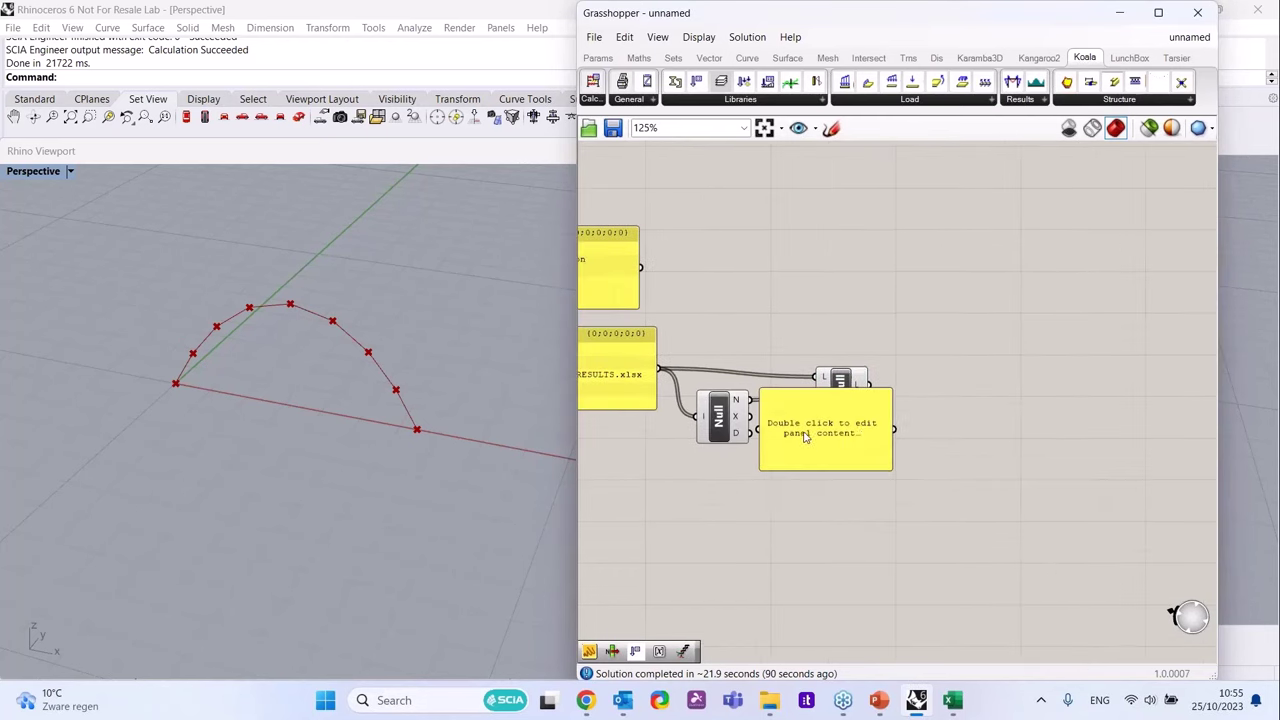
left_click_drag(755, 424, 924, 407)
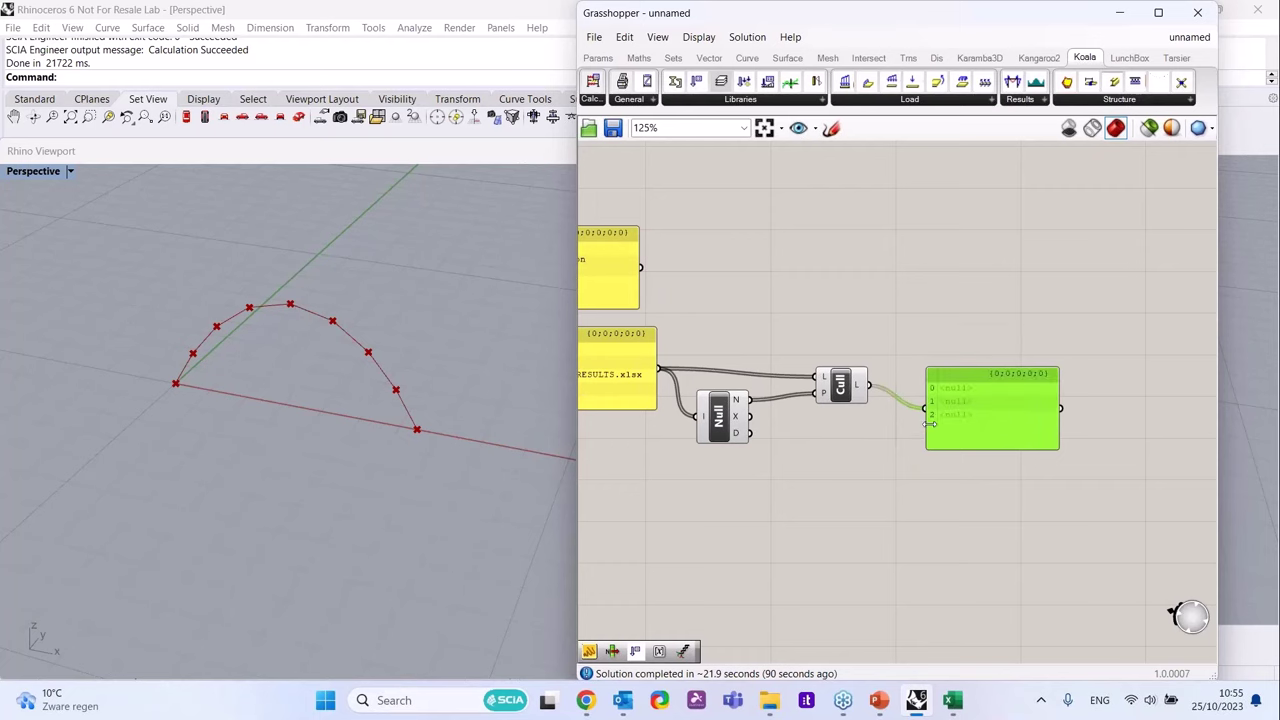
- Invert the P input of the Cull Pattern component
scroll(778, 393, "down", 1)
scroll(980, 427, "up", 1)
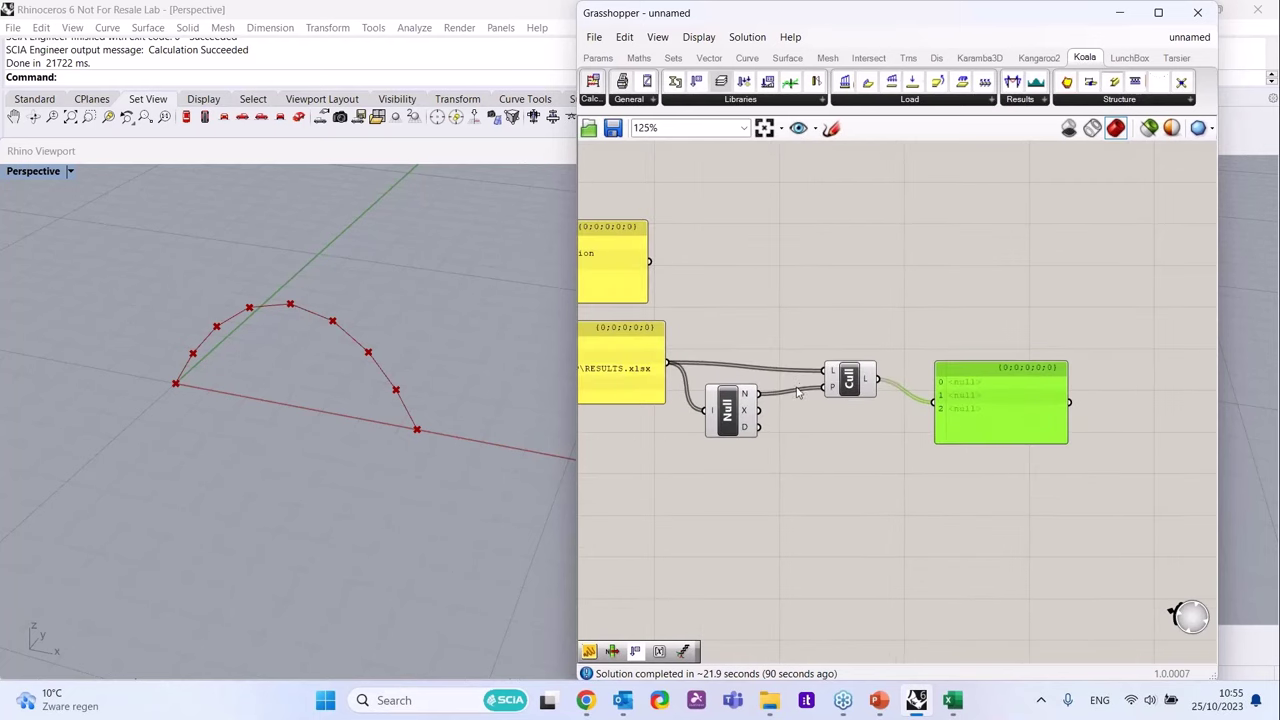
right_click(833, 387)
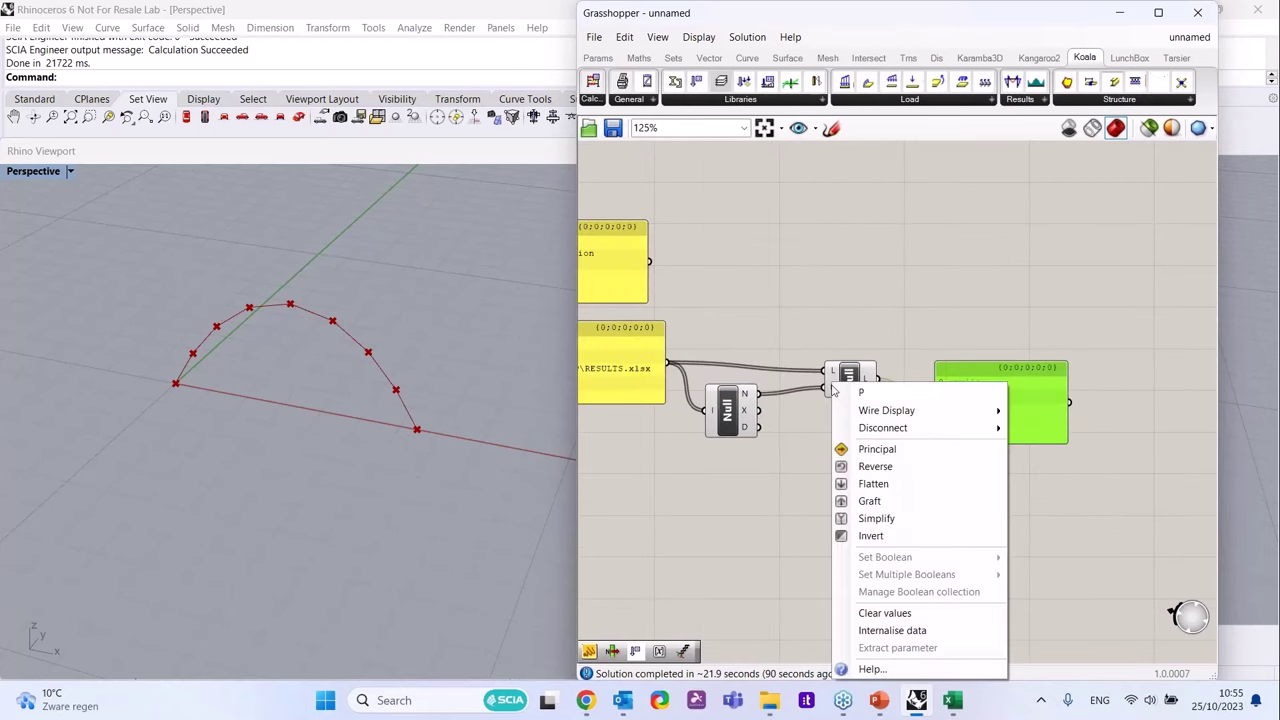
left_click(872, 537)
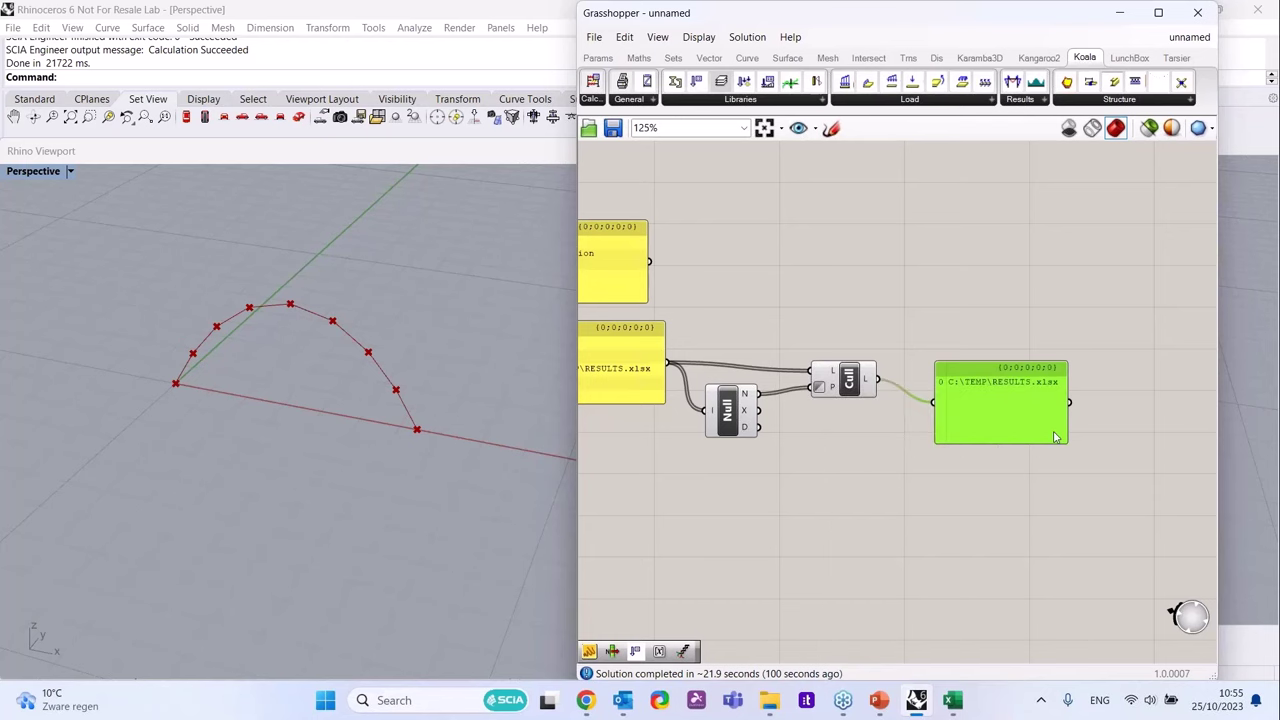
- Add an Excel Reader component and connect the culled file path panel to its Path input
scroll(1080, 400, "down", 1)
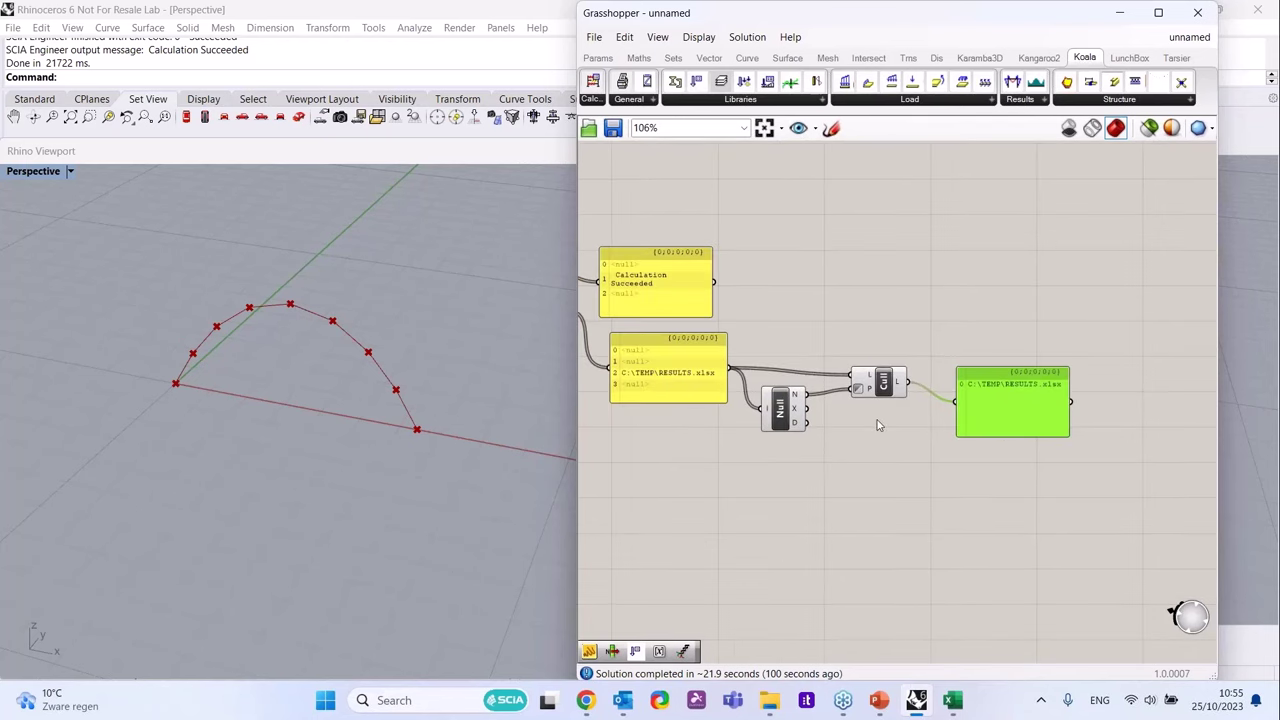
scroll(790, 374, "down", 4)
scroll(994, 403, "up", 3)
scroll(907, 394, "up", 2)
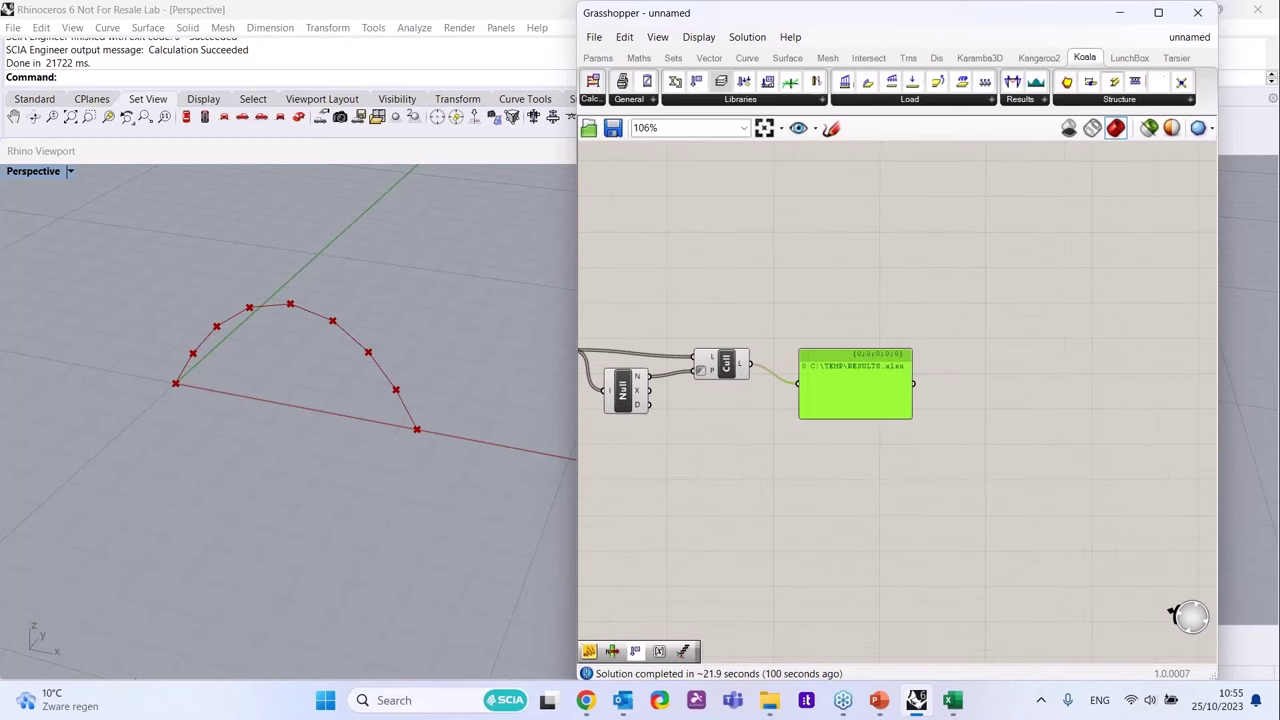
left_click(930, 400)
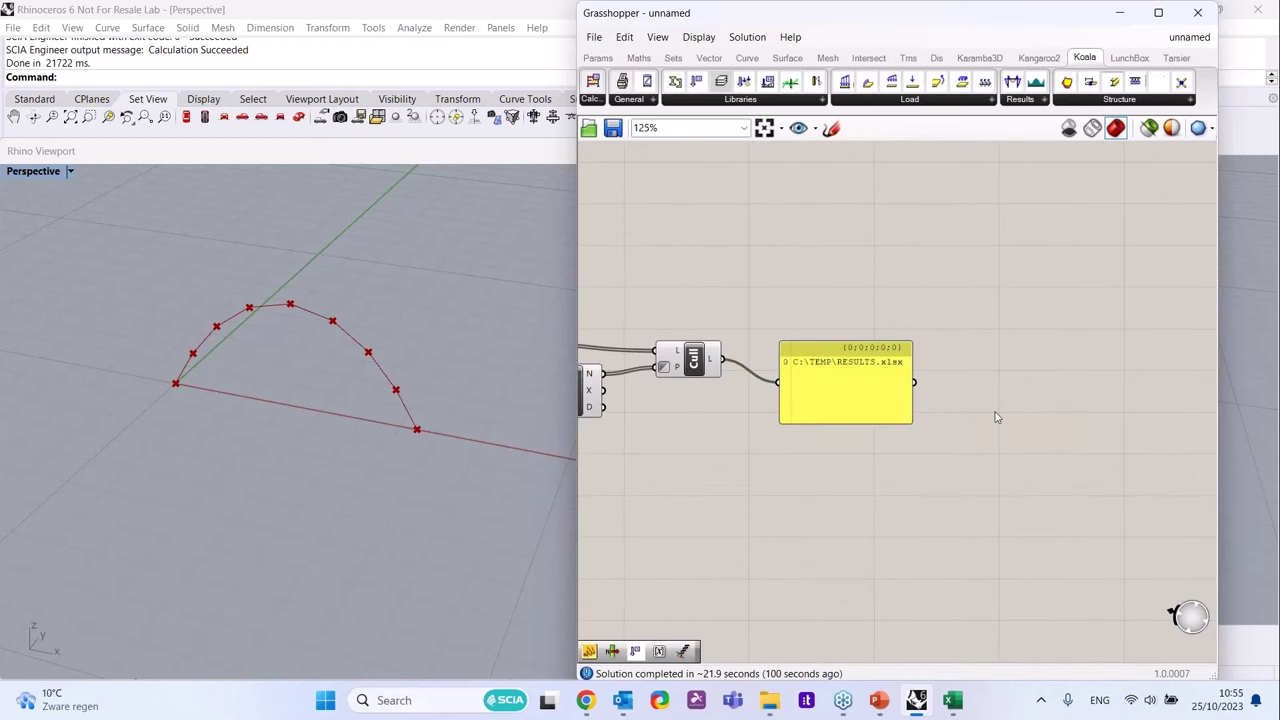
double_click(930, 400)
type("exce")
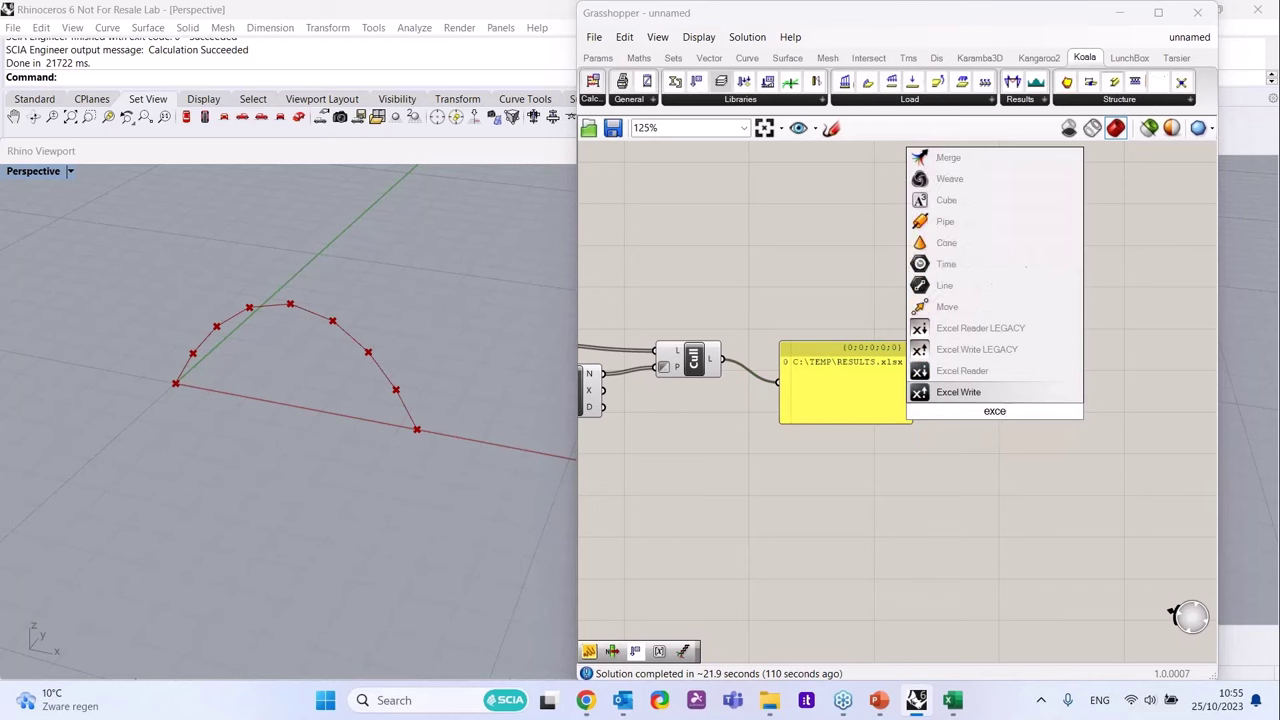
left_click(988, 380)
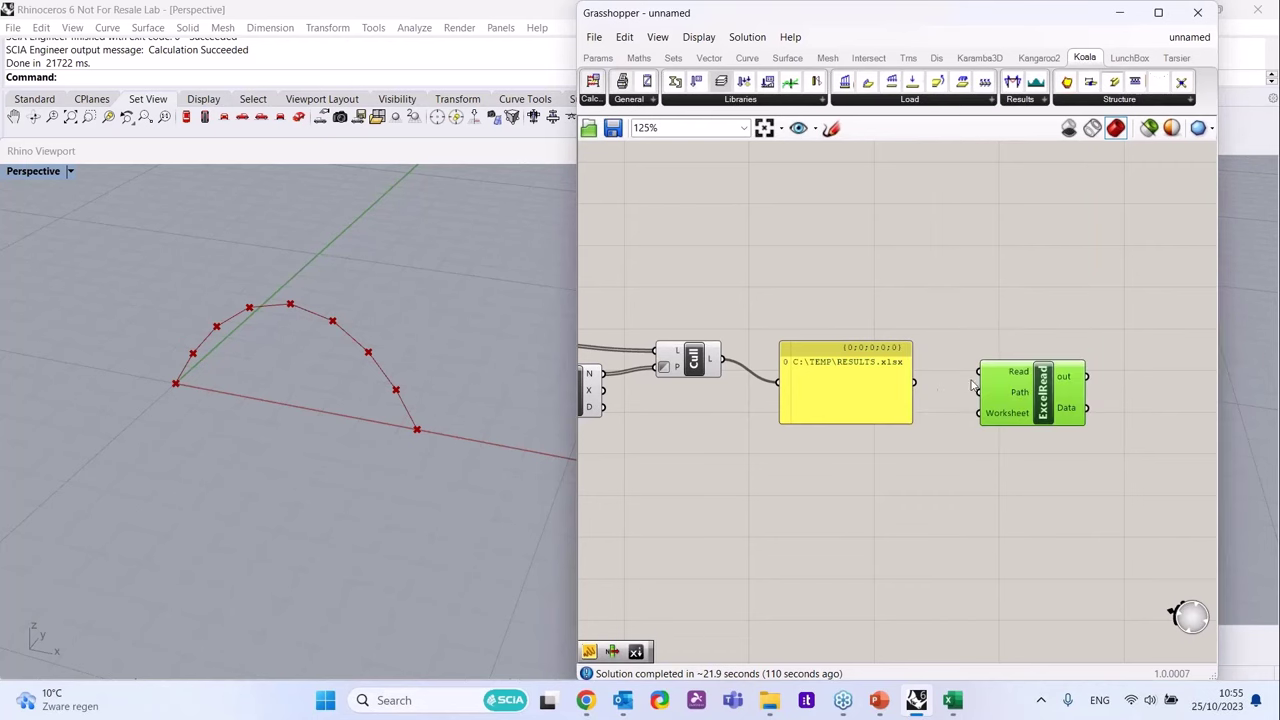
left_click_drag(913, 382, 978, 392)
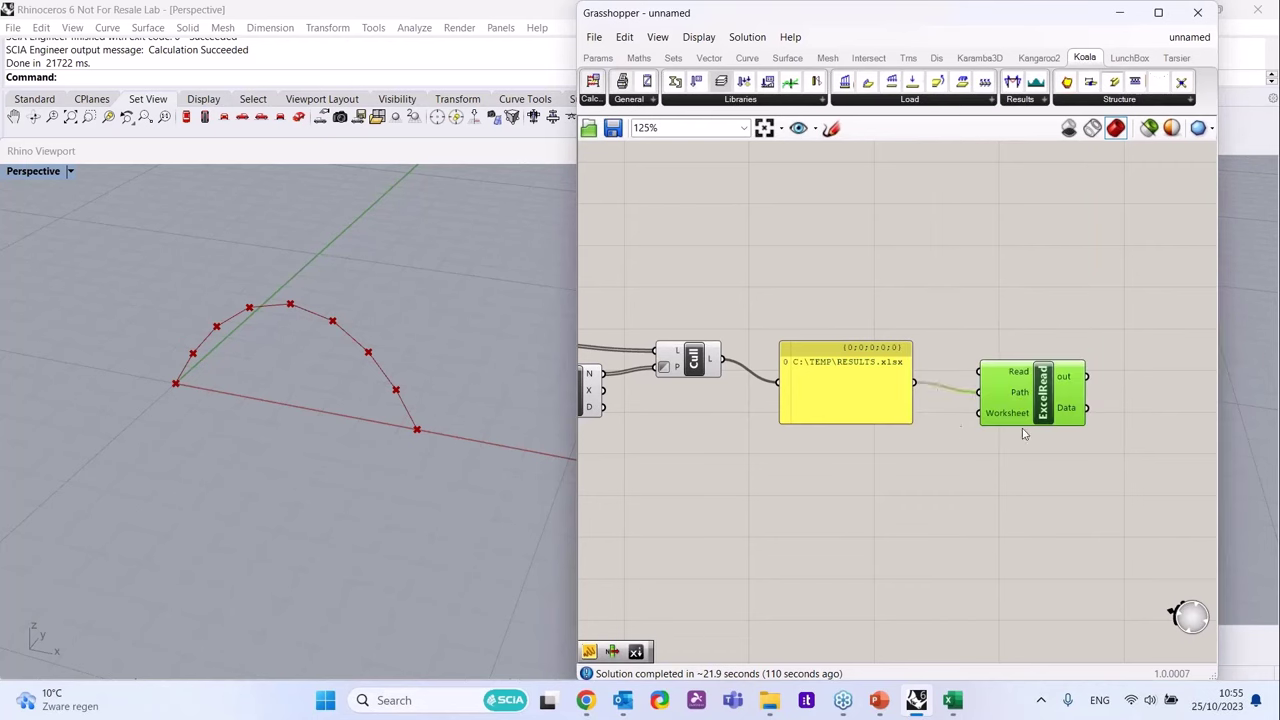
- Set the Excel Reader's Read input to True
right_click(1028, 376)
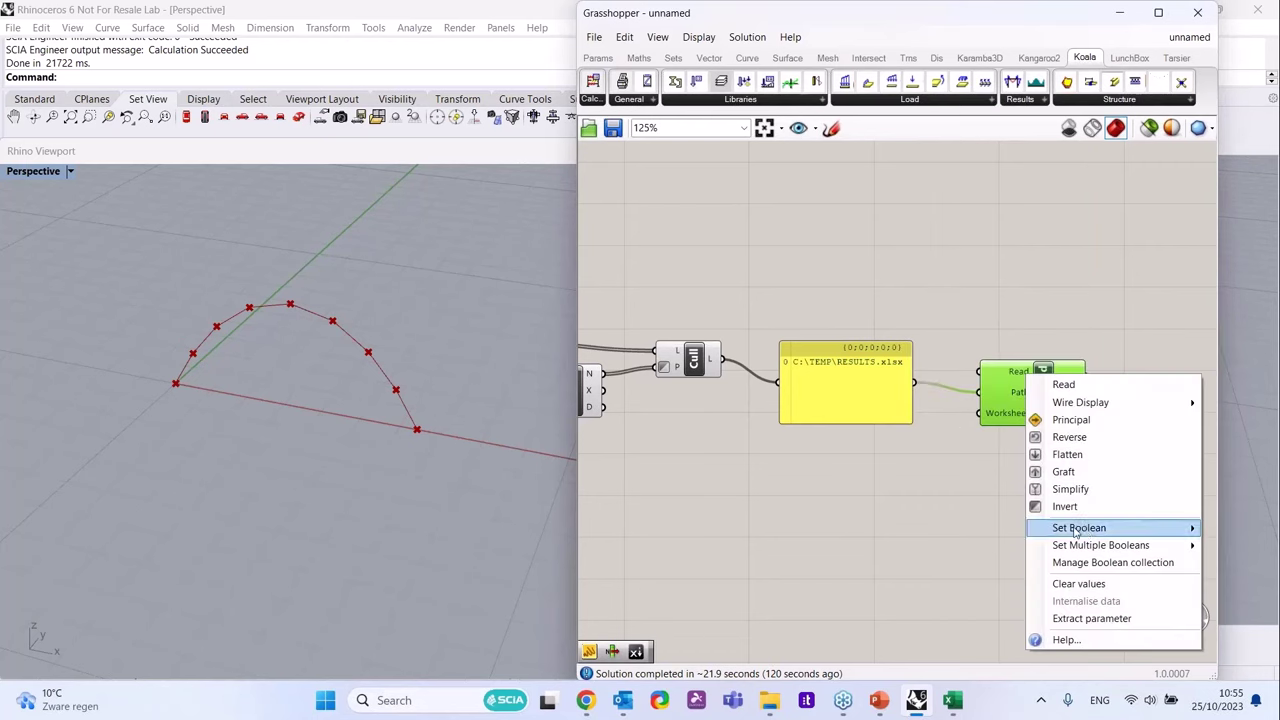
mouse_move(1183, 528)
left_click(1262, 546)
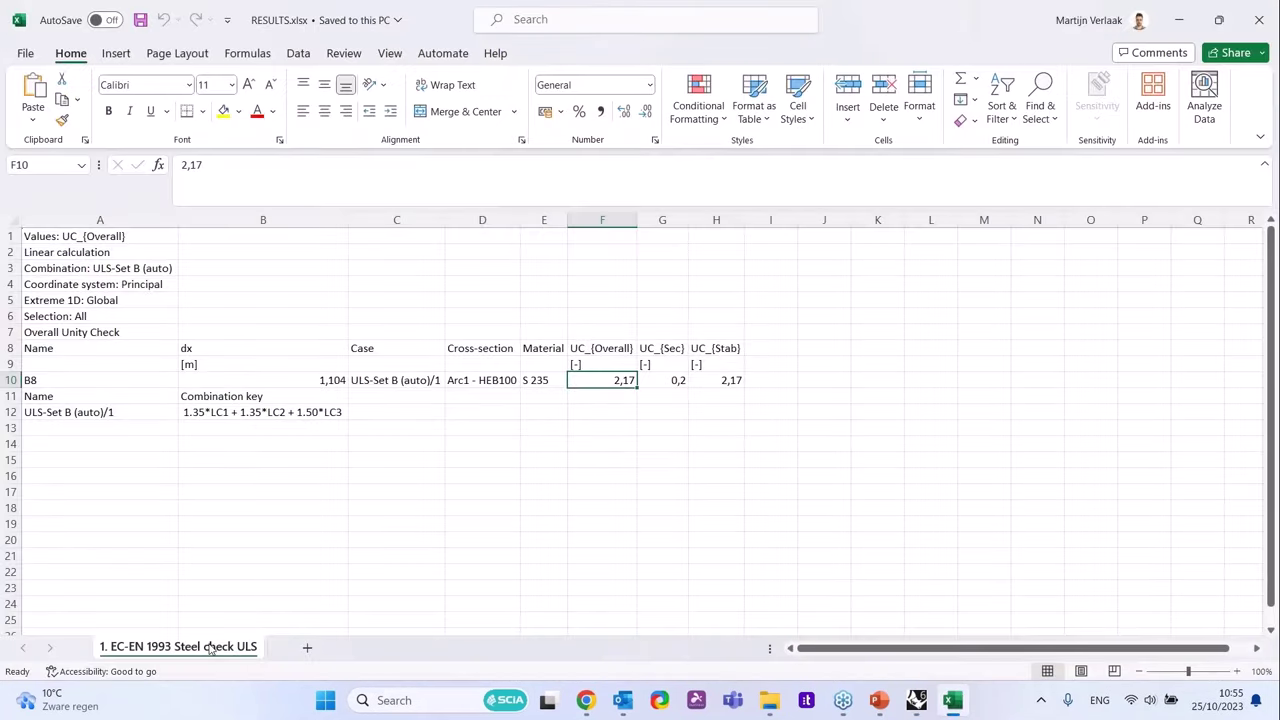
- Copy the worksheet name "1. EC-EN 1993 Steel check ULS" from RESULTS.xlsx in Excel and paste it into a new Grasshopper panel
double_click(212, 648)
key("ctrl+c")
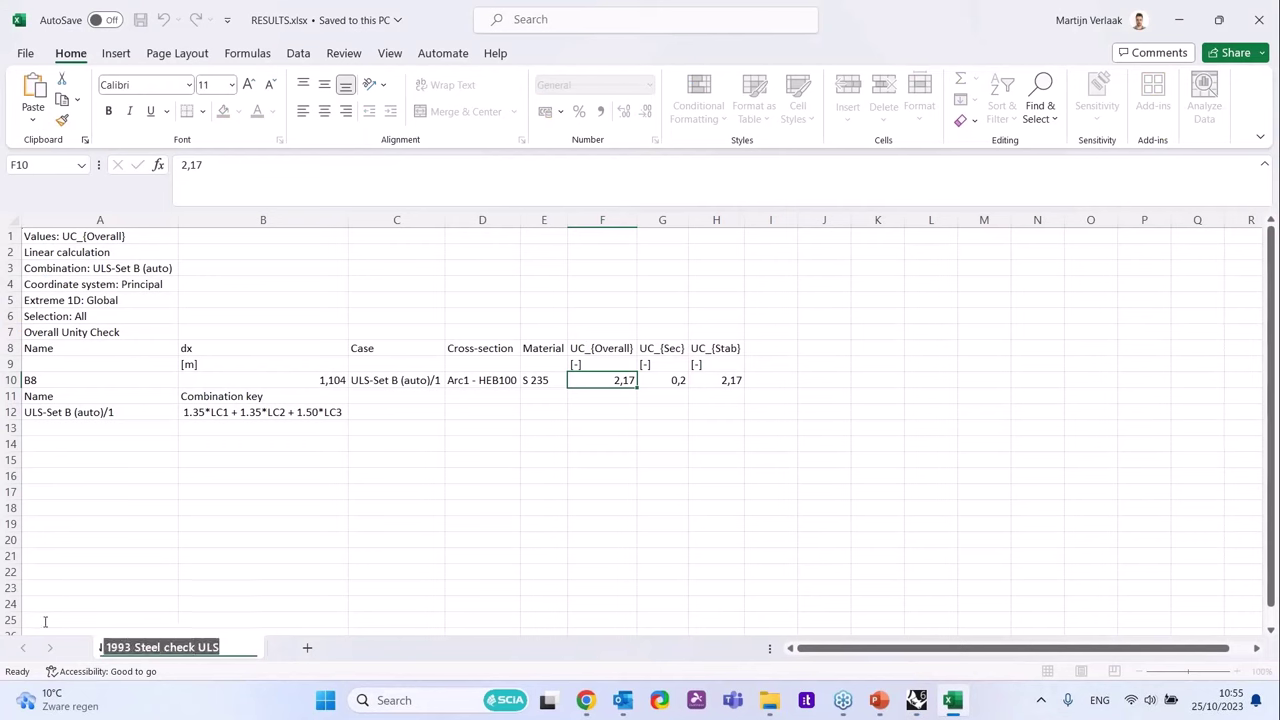
left_click(926, 703)
double_click(995, 475)
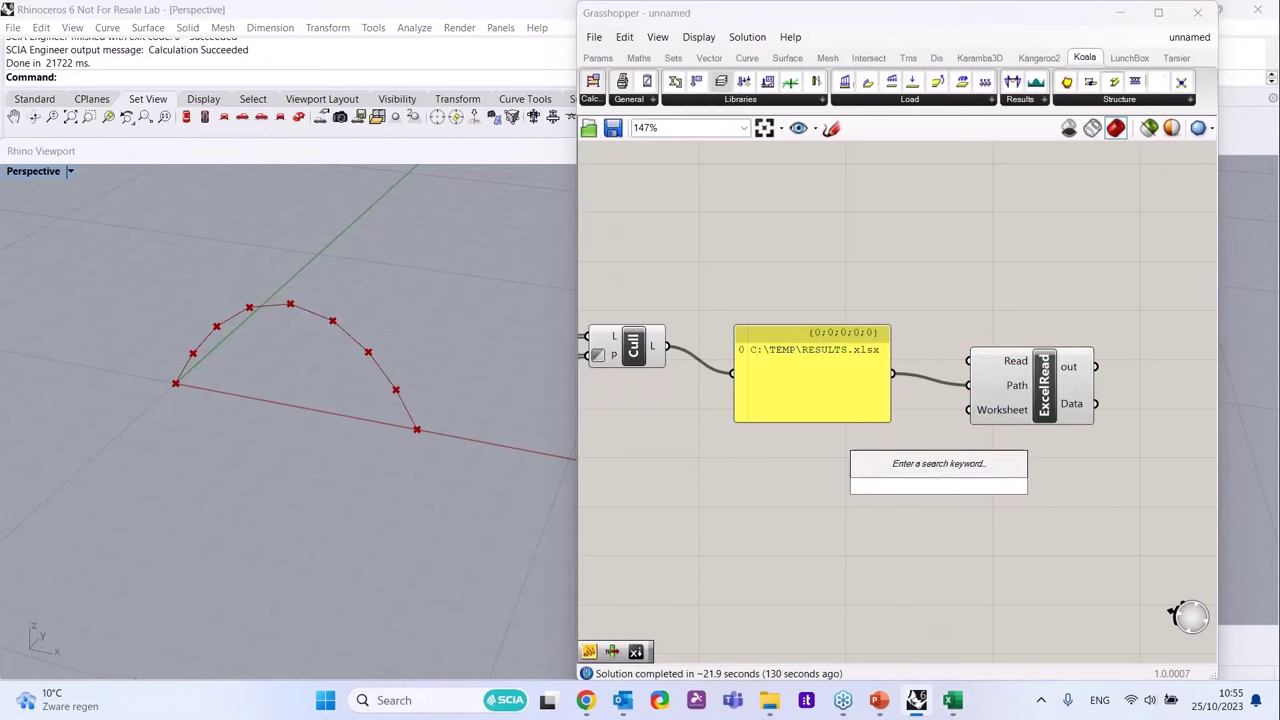
type("//")
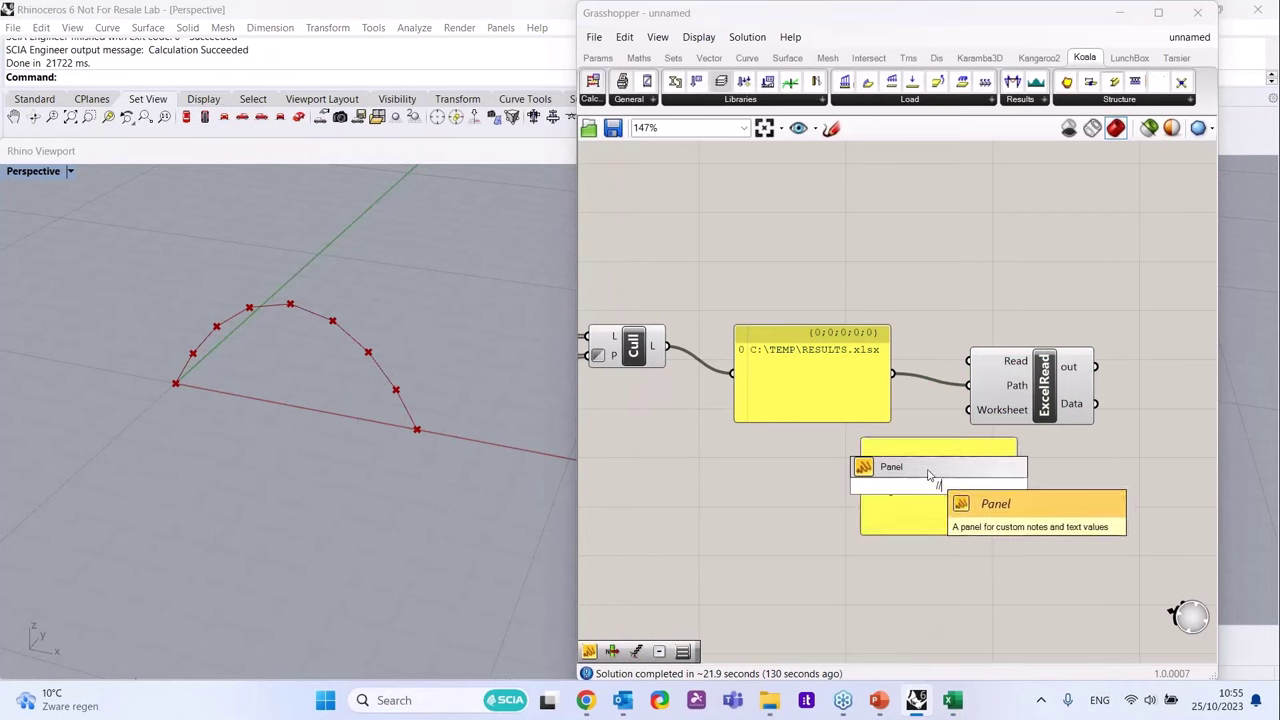
left_click(900, 466)
key("ctrl+v")
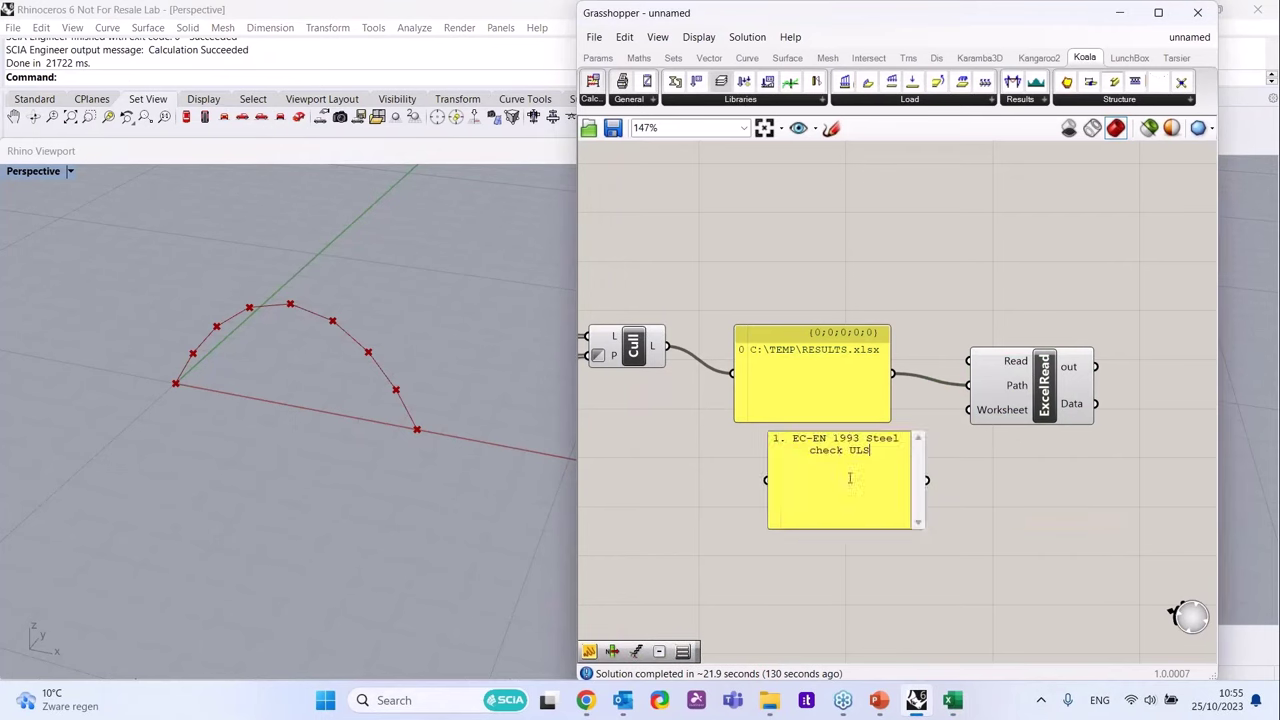
- Connect the worksheet name panel to the Excel Reader's Worksheet input and place it below the file path panel
left_click(932, 481)
left_click_drag(926, 479, 968, 410)
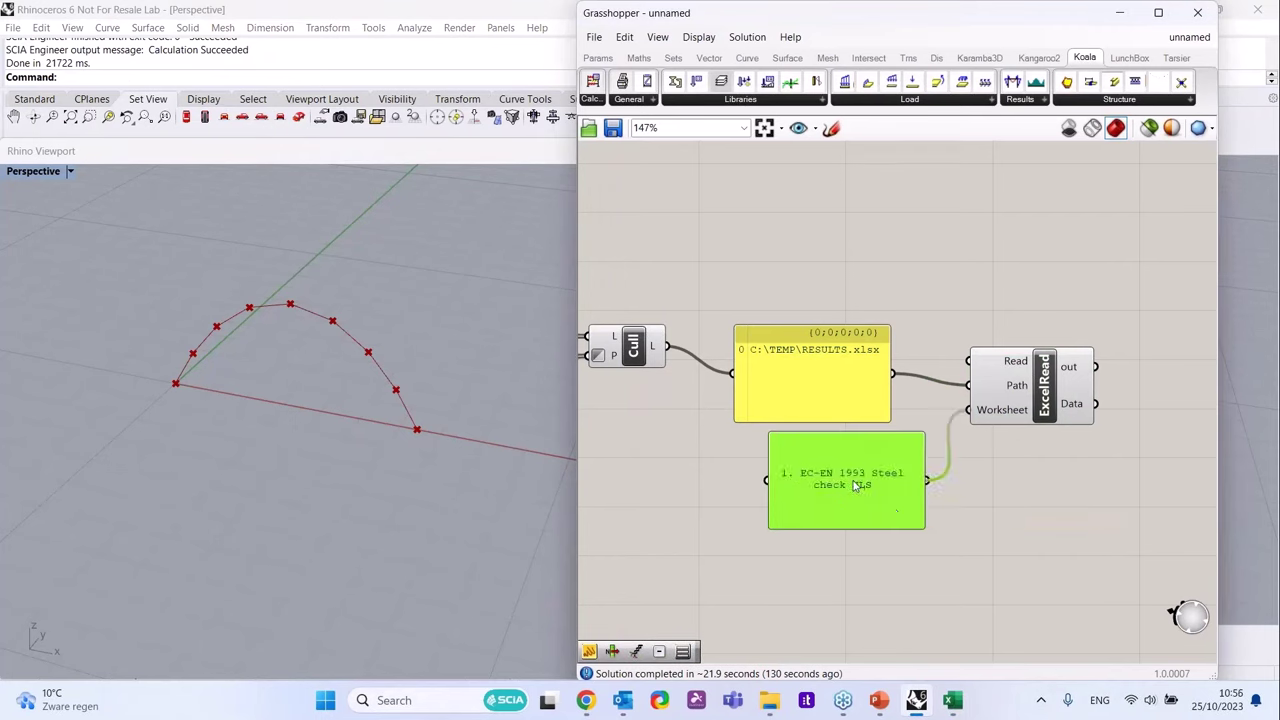
left_click_drag(857, 486, 827, 482)
- Add a panel beside the Excel Reader and connect the Data output to it
scroll(963, 391, "down", 3)
scroll(946, 434, "up", 2)
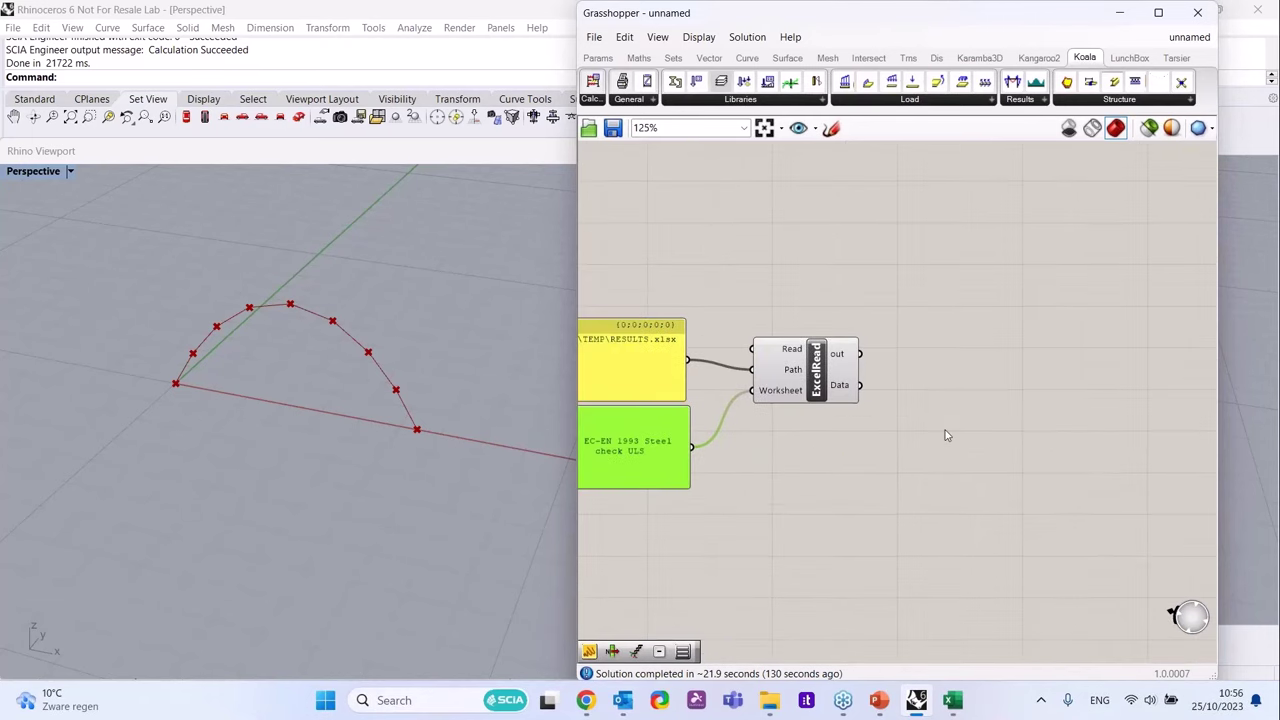
double_click(946, 430)
type("//")
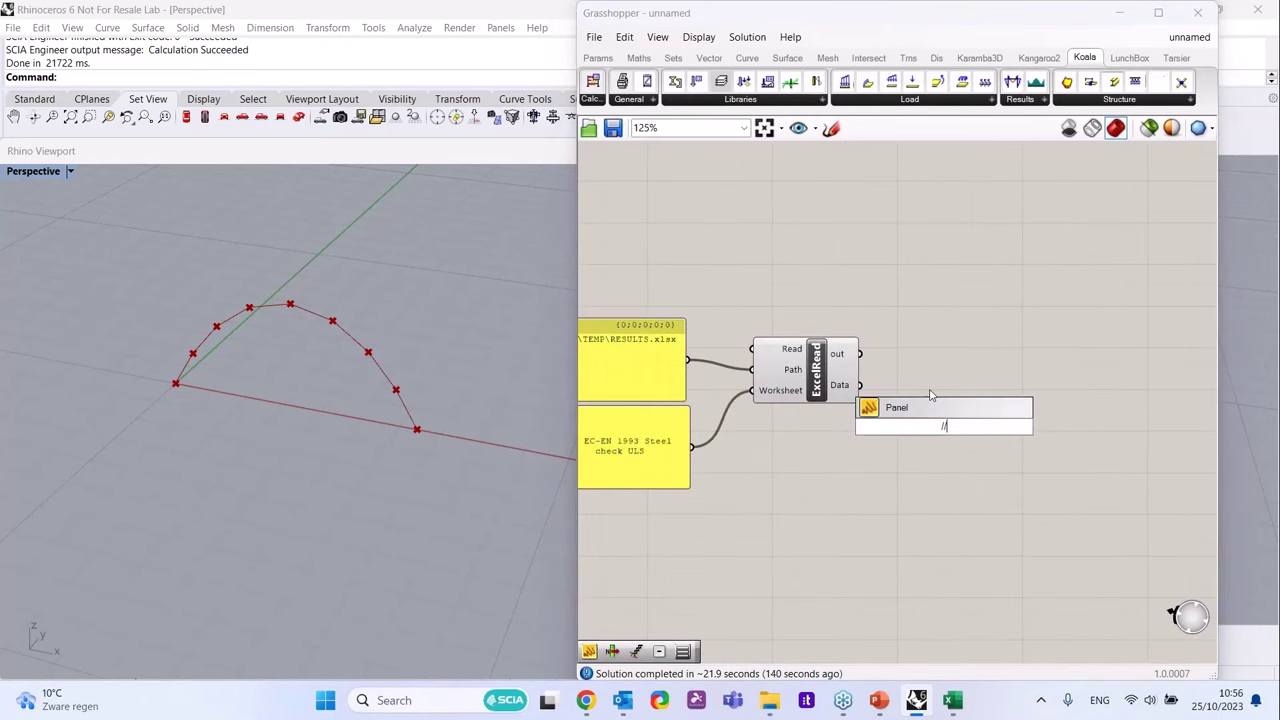
left_click(958, 410)
left_click_drag(842, 387, 1006, 537)
scroll(822, 306, "down", 4)
scroll(994, 477, "up", 3)
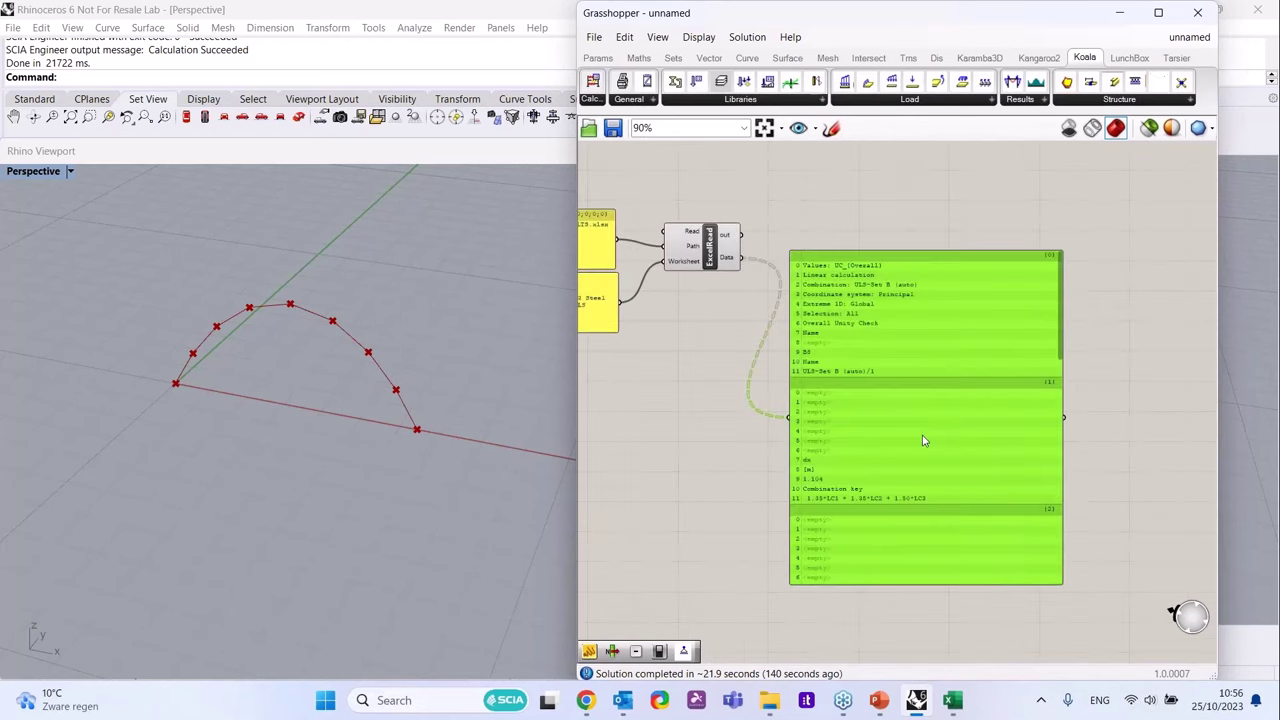
- Compare the data branches in the panel with the RESULTS.xlsx worksheet, looking for the UC_{Overall} value's branch and index
left_click(966, 700)
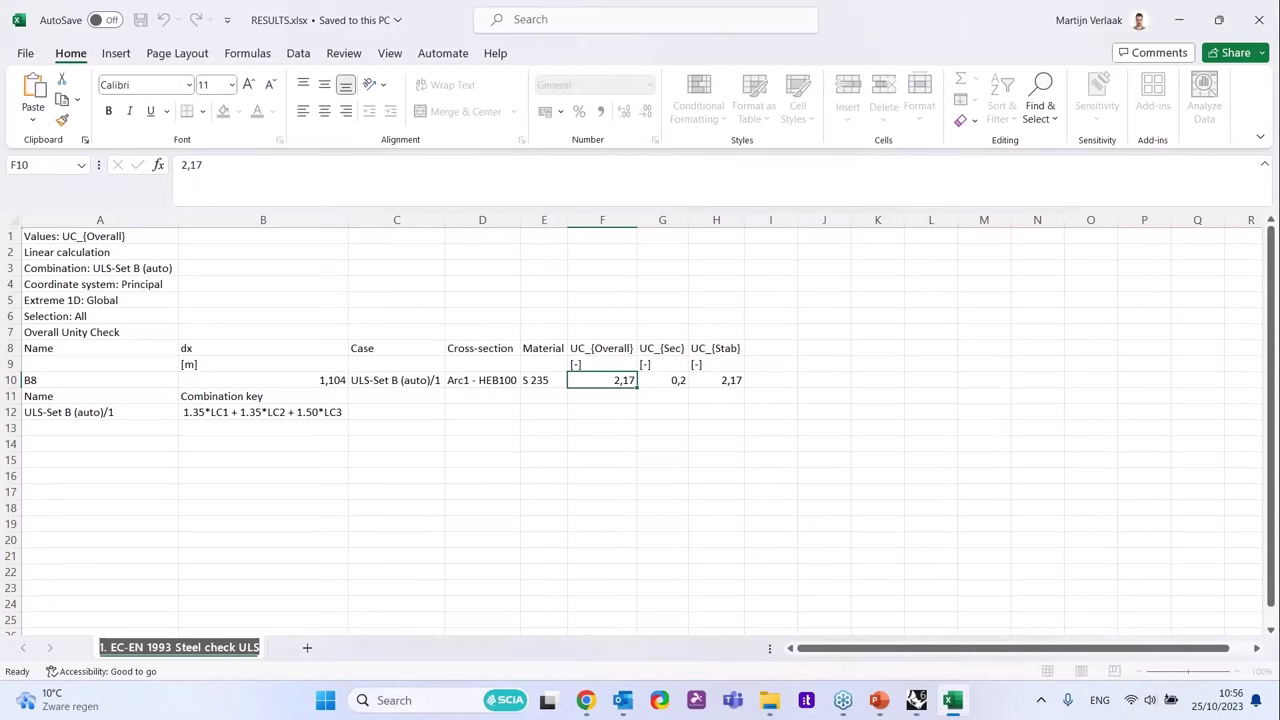
left_click(916, 700)
scroll(1000, 405, "up", 1)
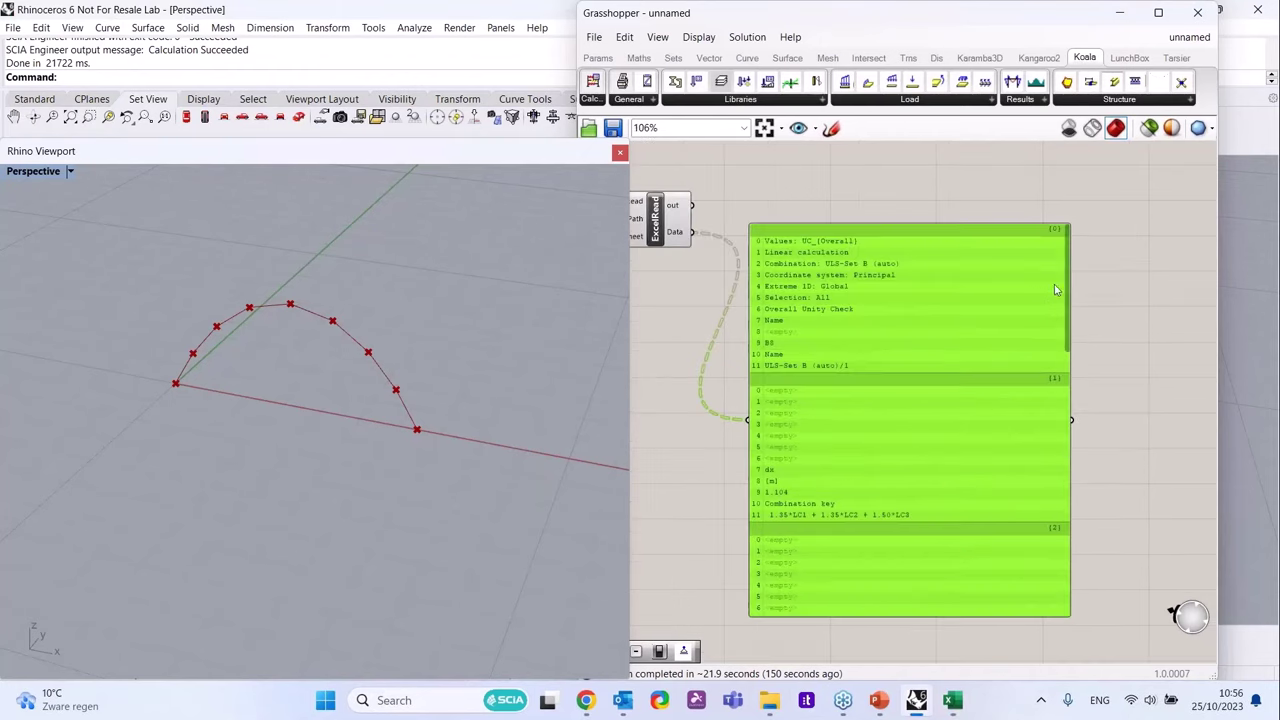
left_click_drag(1066, 288, 1041, 567)
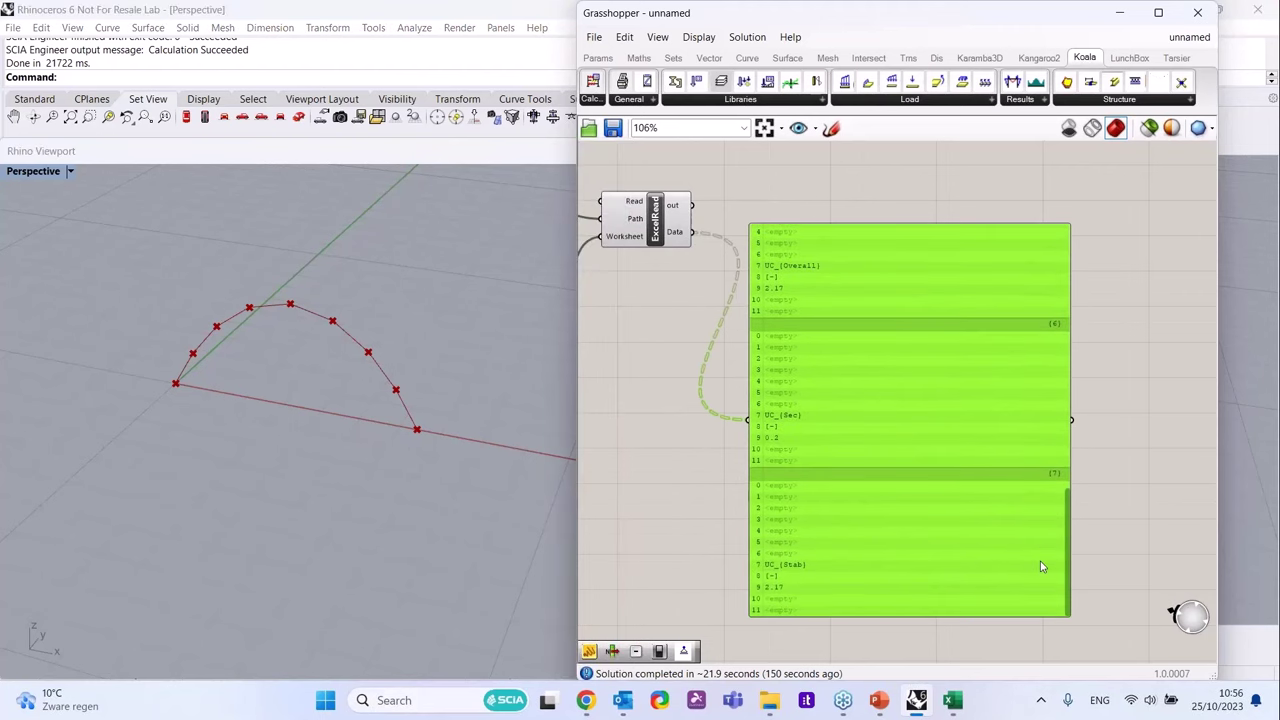
scroll(1050, 520, "up", 4)
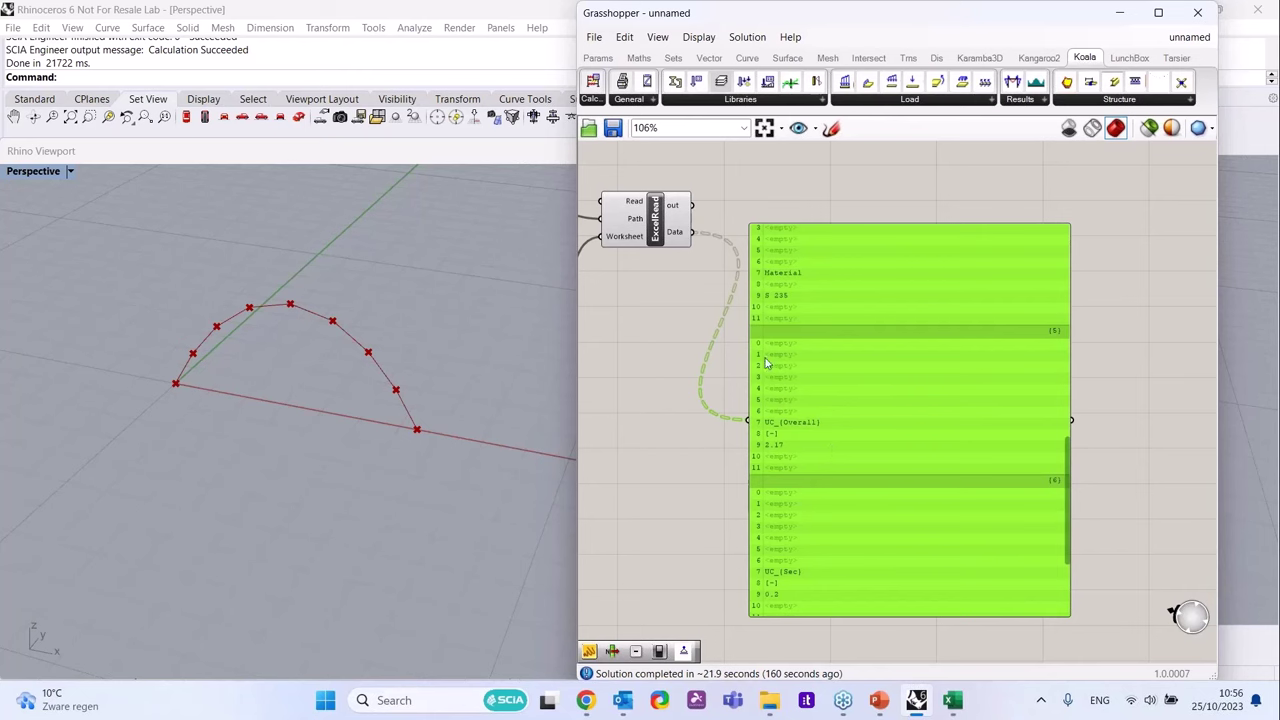
- Add a List Item component above the data panel and connect the Excel Reader's Data output to its L input
left_click(689, 340)
double_click(689, 340)
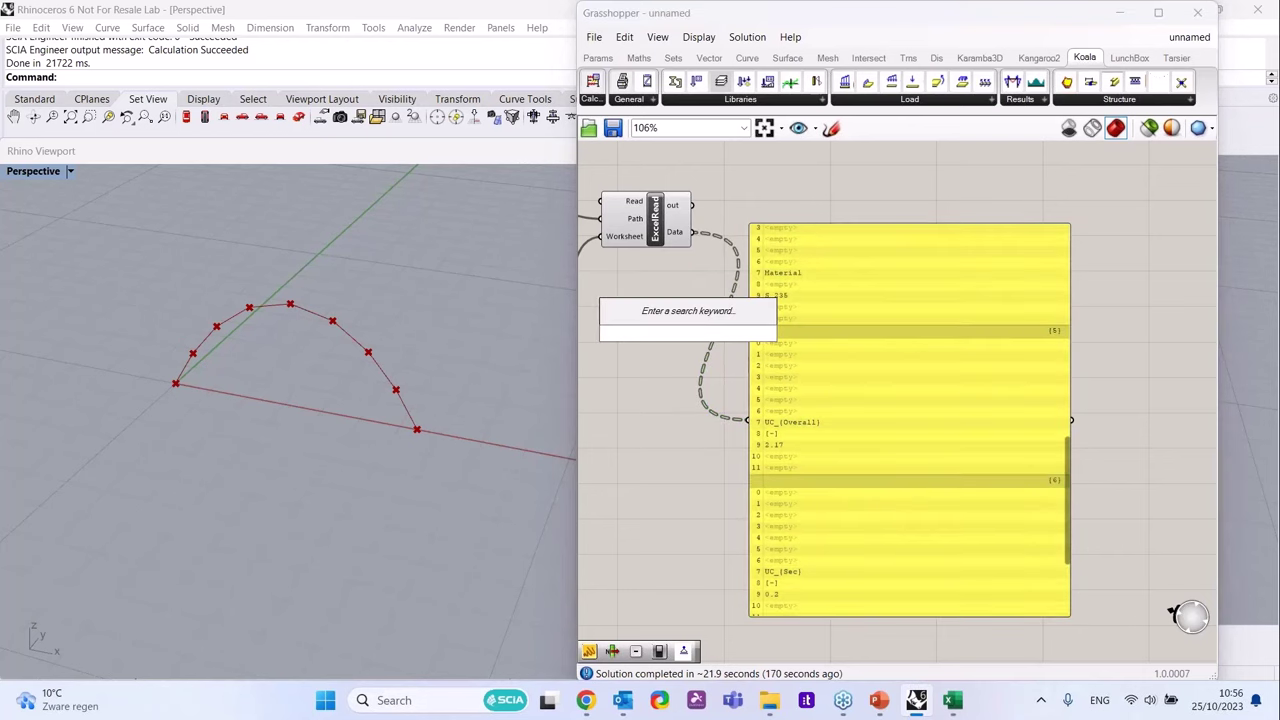
type("list")
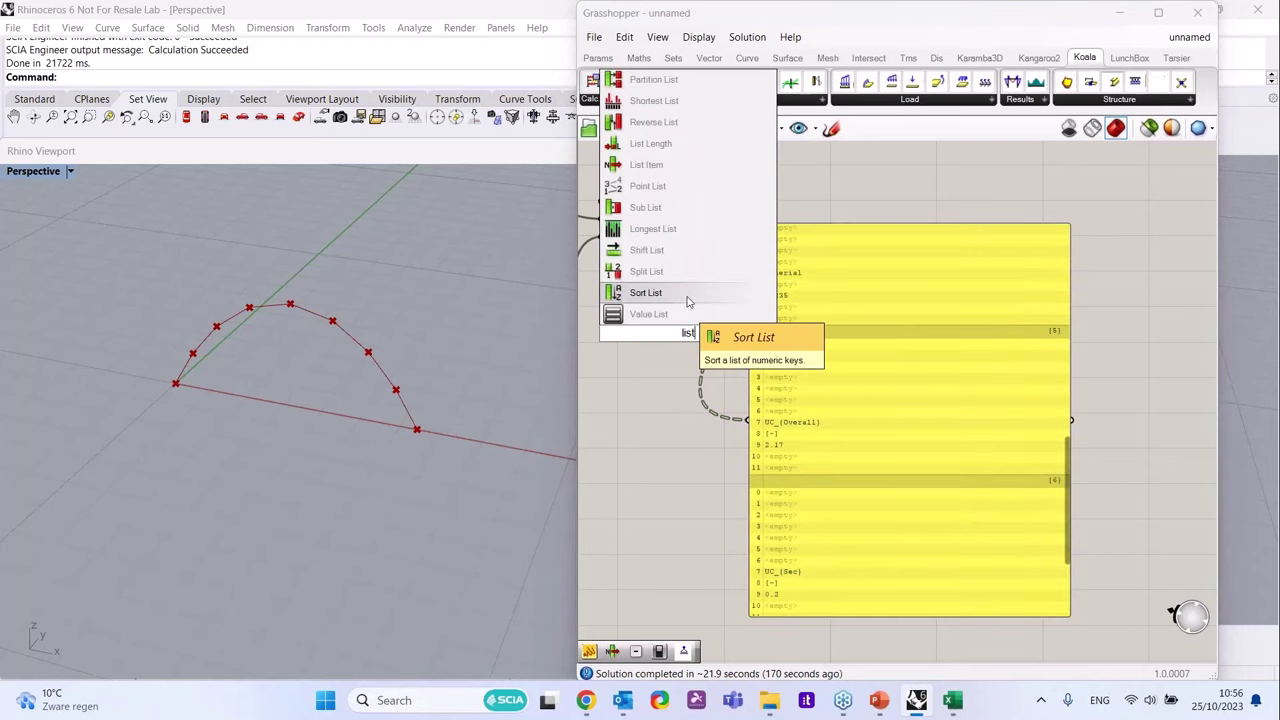
type(" it")
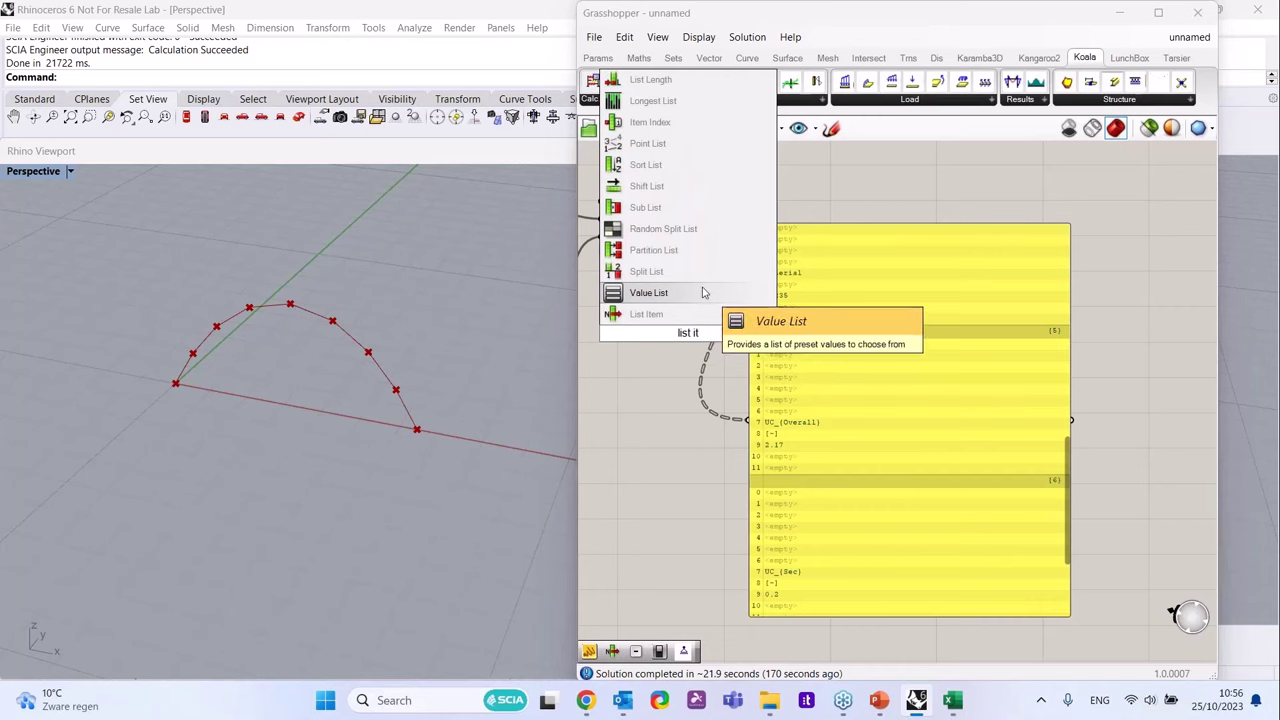
left_click(646, 314)
left_click_drag(686, 330, 798, 202)
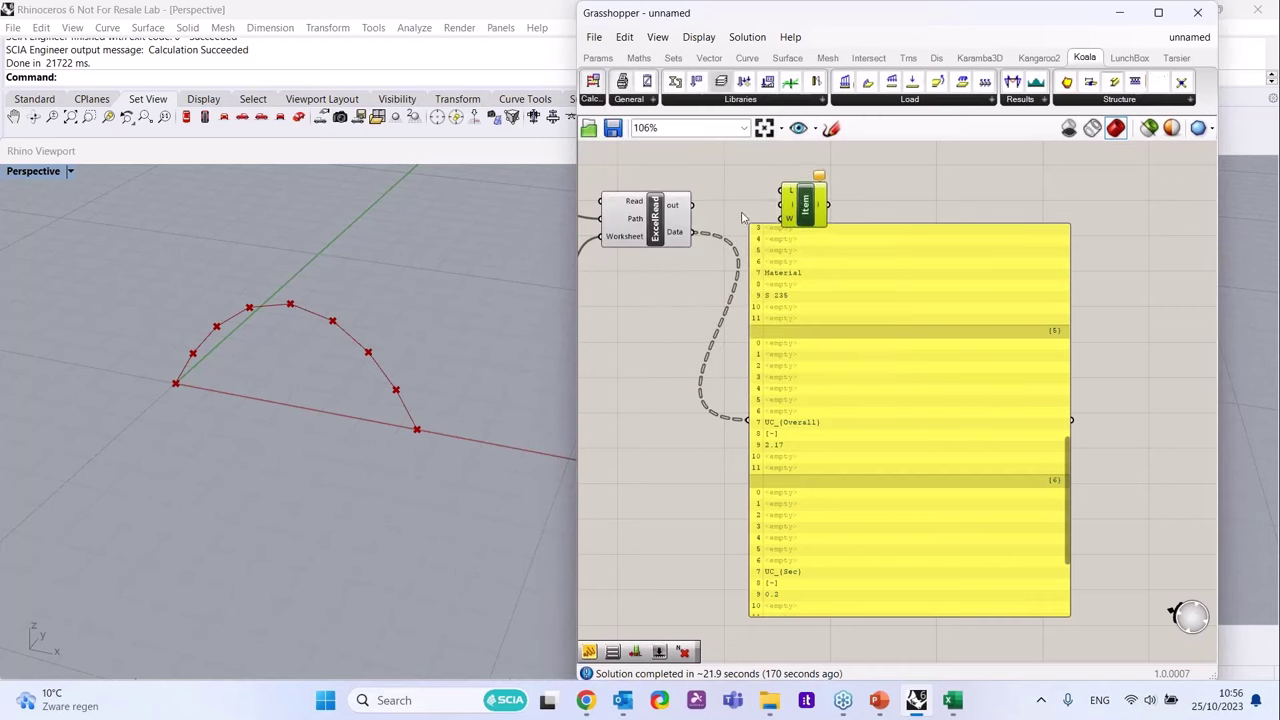
left_click_drag(700, 233, 789, 202)
- Set the List Item's index to 5
right_click(795, 207)
mouse_move(880, 356)
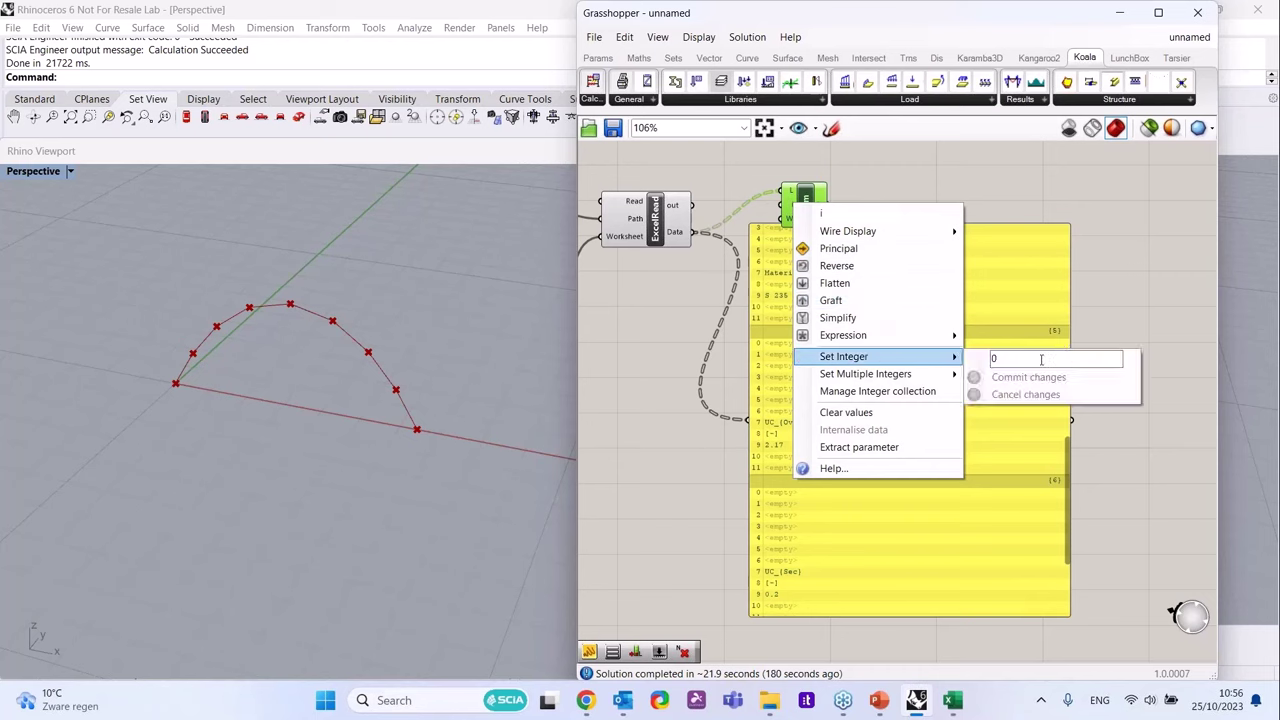
left_click_drag(1041, 360, 916, 357)
type("5")
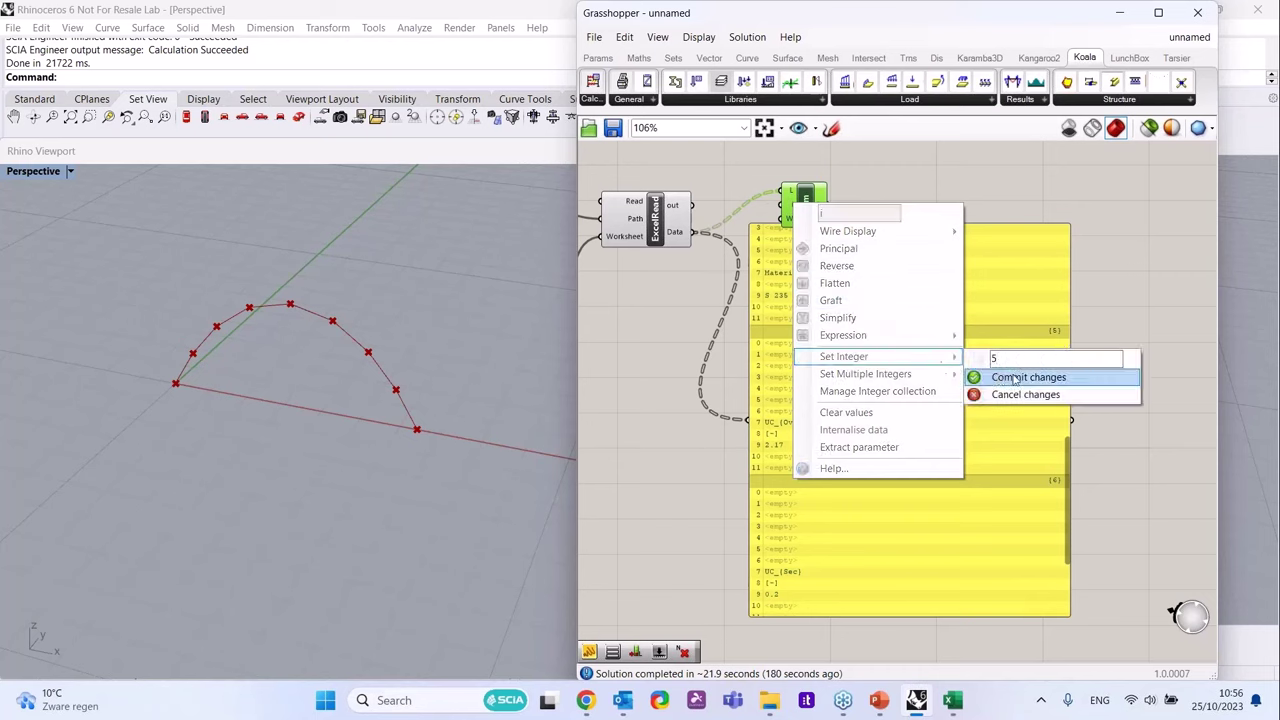
left_click(1040, 377)
- Move the data panel clear of List Item, try feeding it the item output, and restore its connection to the Excel Reader's Data output
left_click_drag(830, 290, 949, 268)
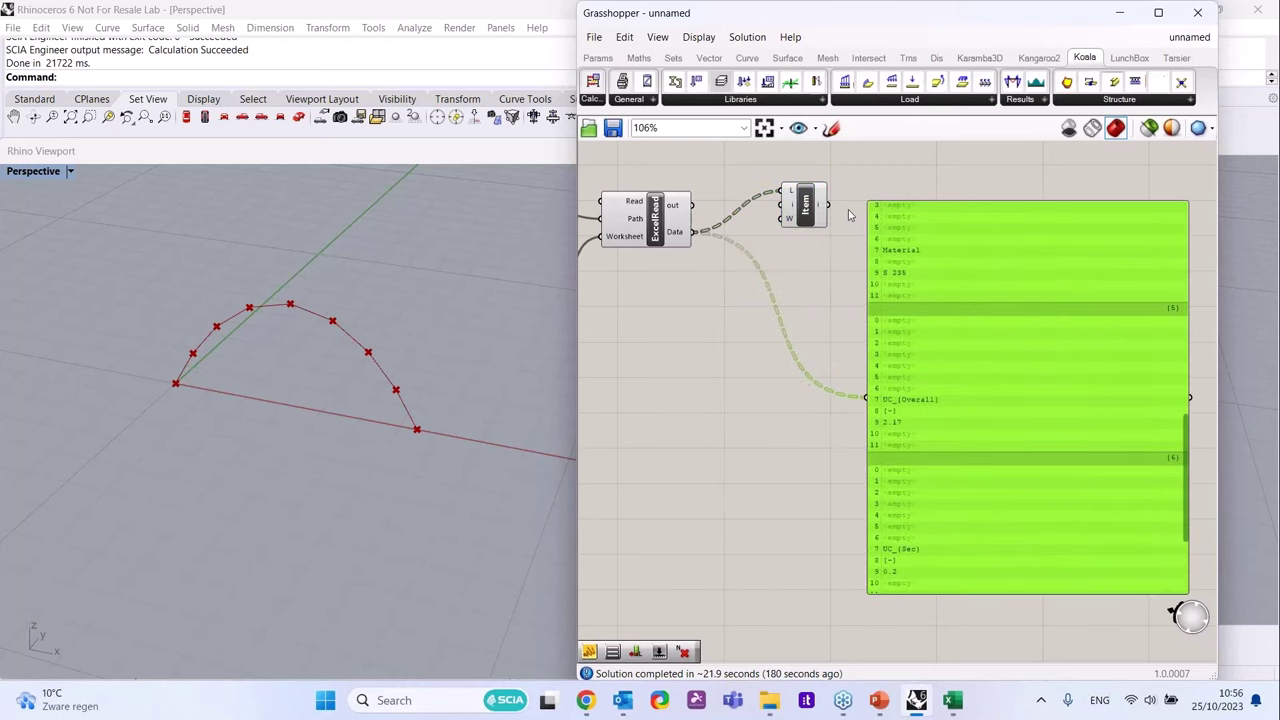
left_click_drag(828, 205, 866, 397)
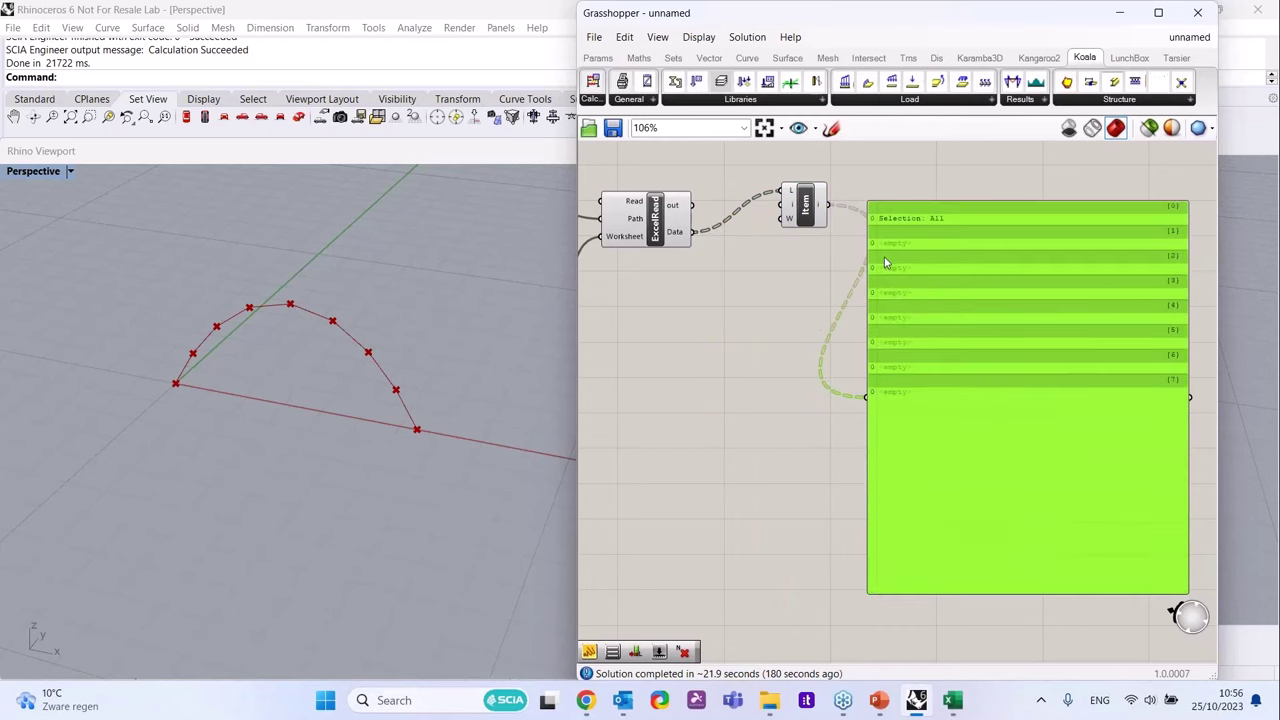
left_click_drag(692, 232, 868, 398)
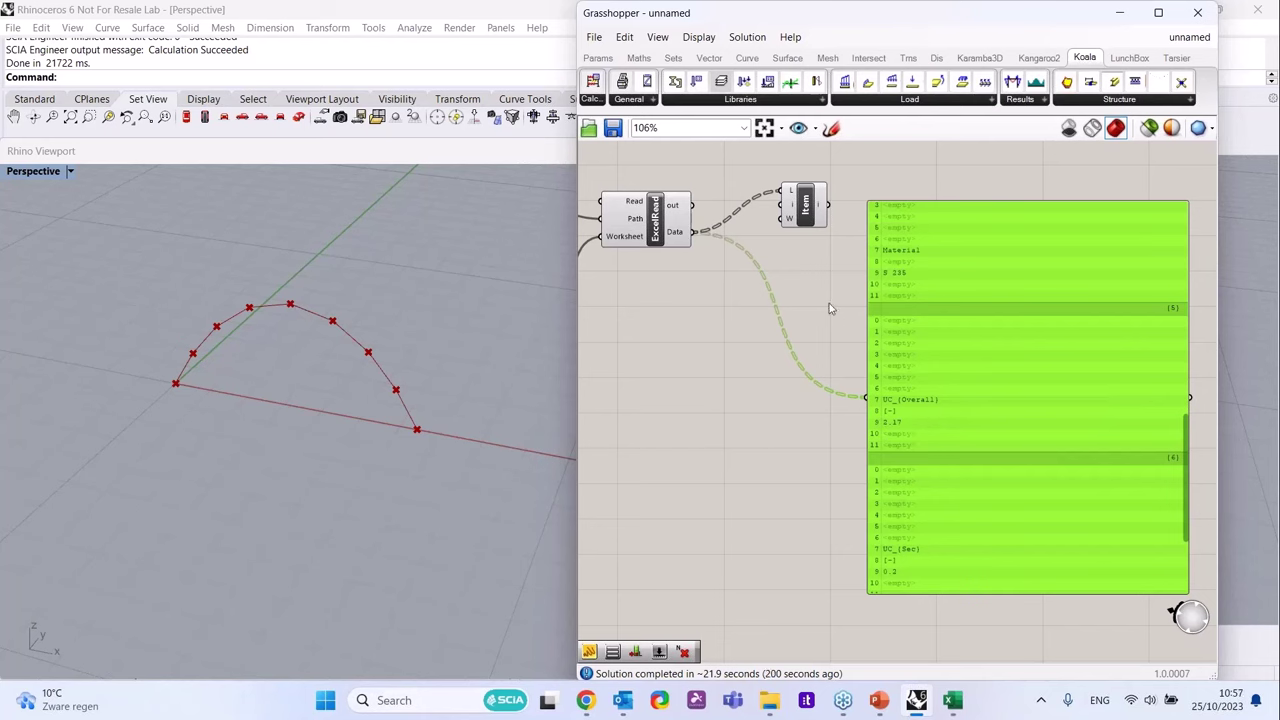
- Set the List Item's index to 9 and connect its output to the data panel
right_click(795, 207)
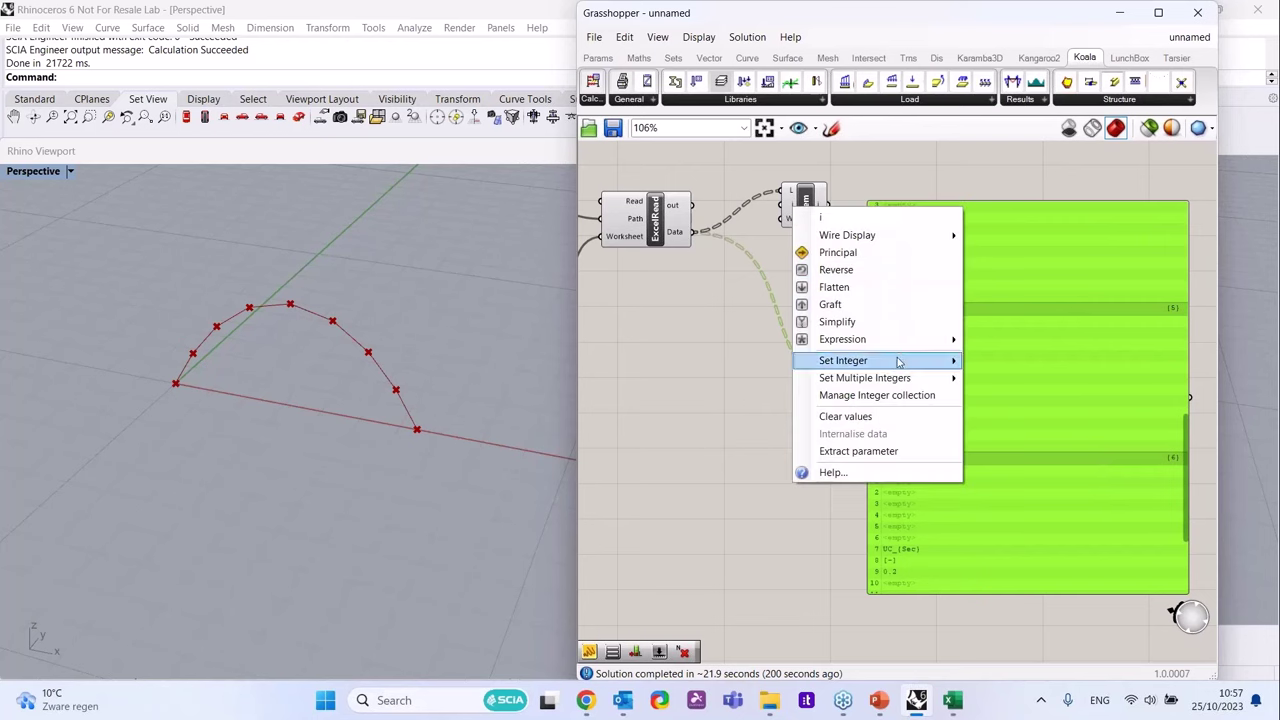
mouse_move(860, 361)
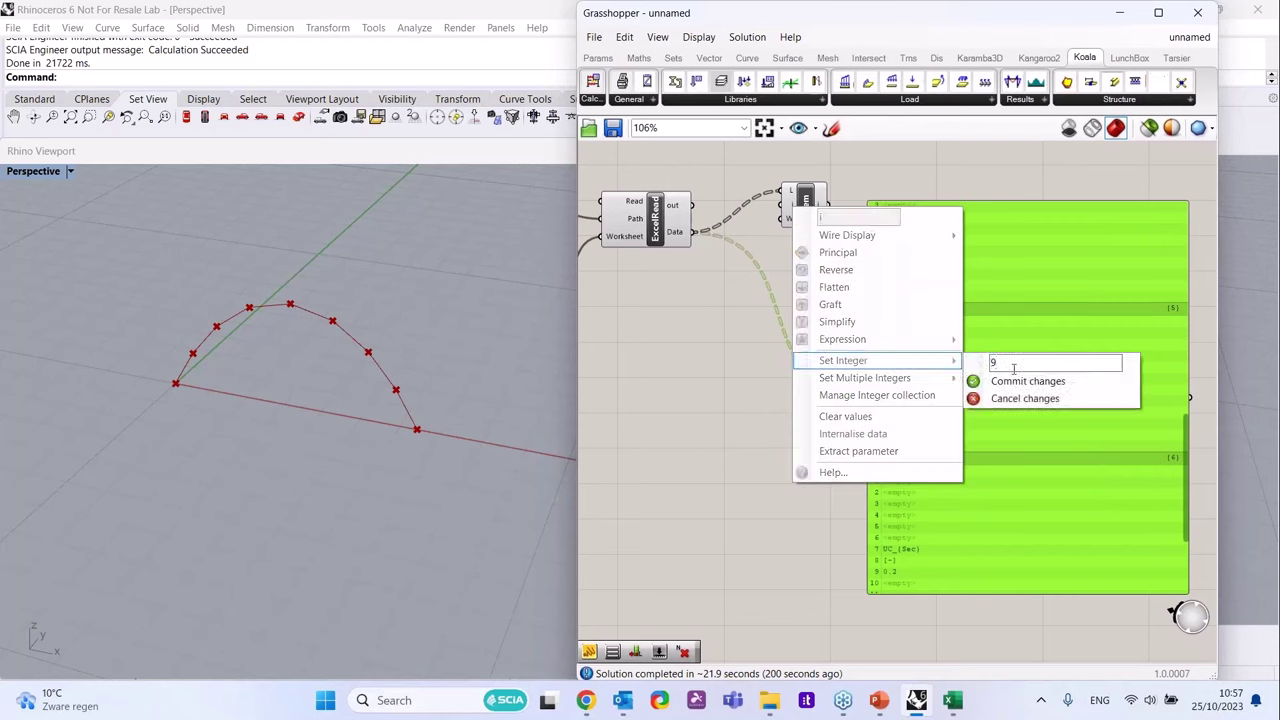
left_click(981, 382)
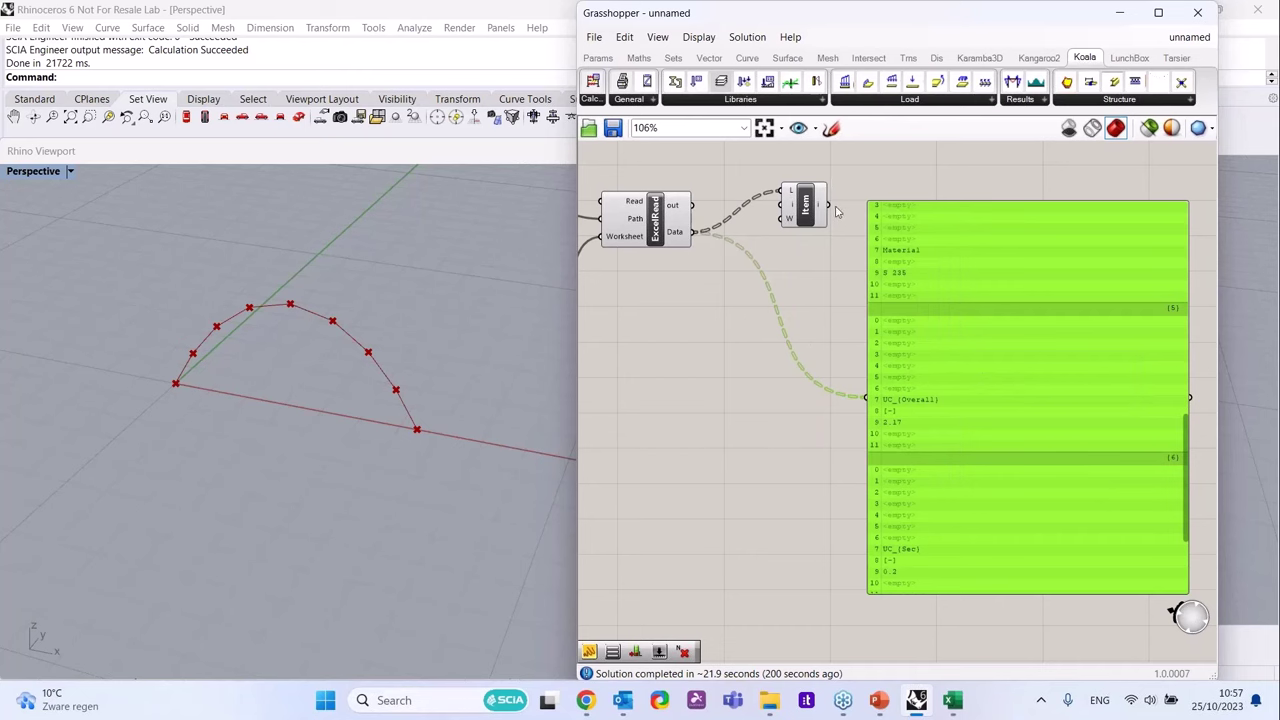
left_click_drag(828, 205, 868, 397)
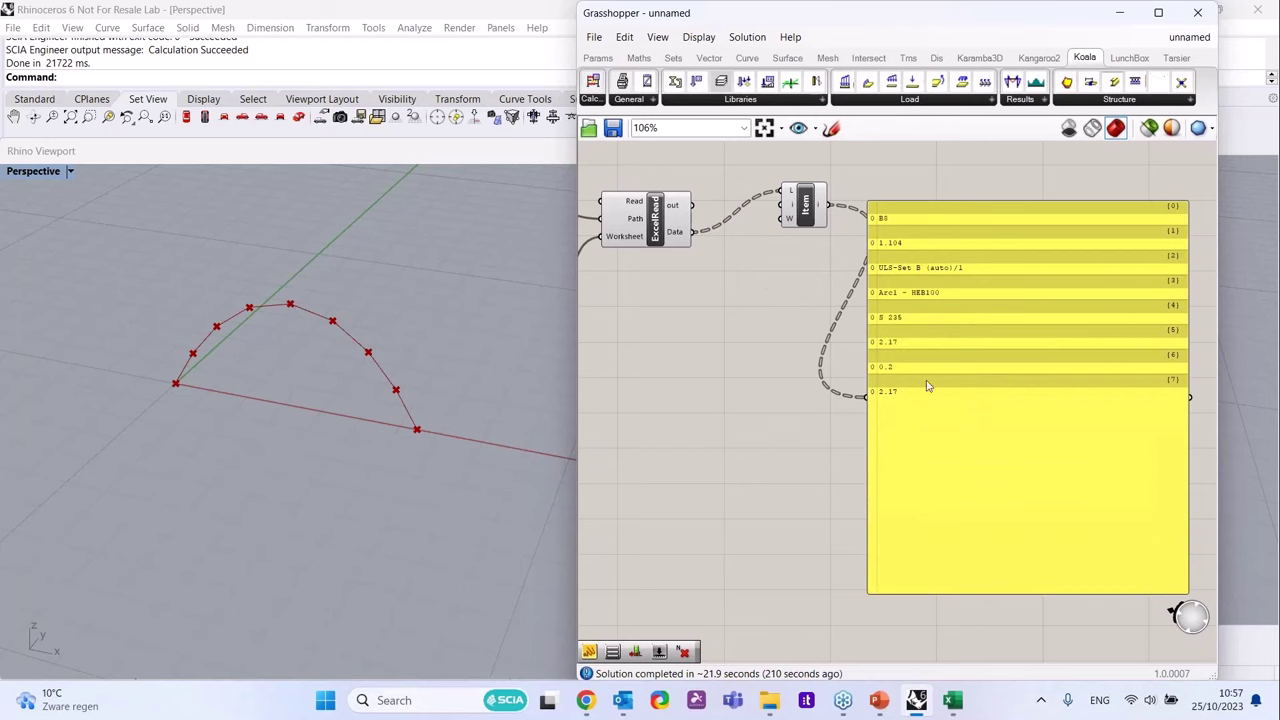
- Make room beside the panel, duplicate List Item below the original, and feed the first item's output into the copy's flattened L input
left_click_drag(899, 341, 940, 335)
left_click(806, 204)
left_click_drag(806, 204, 803, 310, "alt")
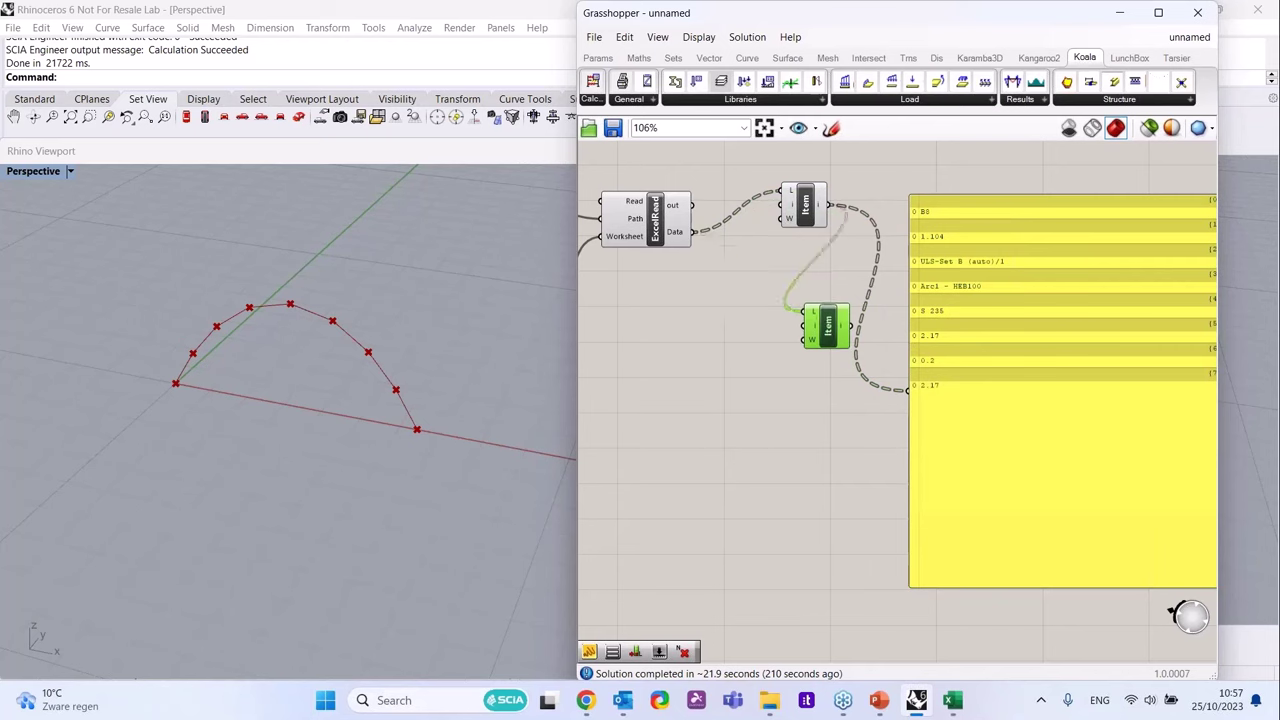
right_click(815, 317)
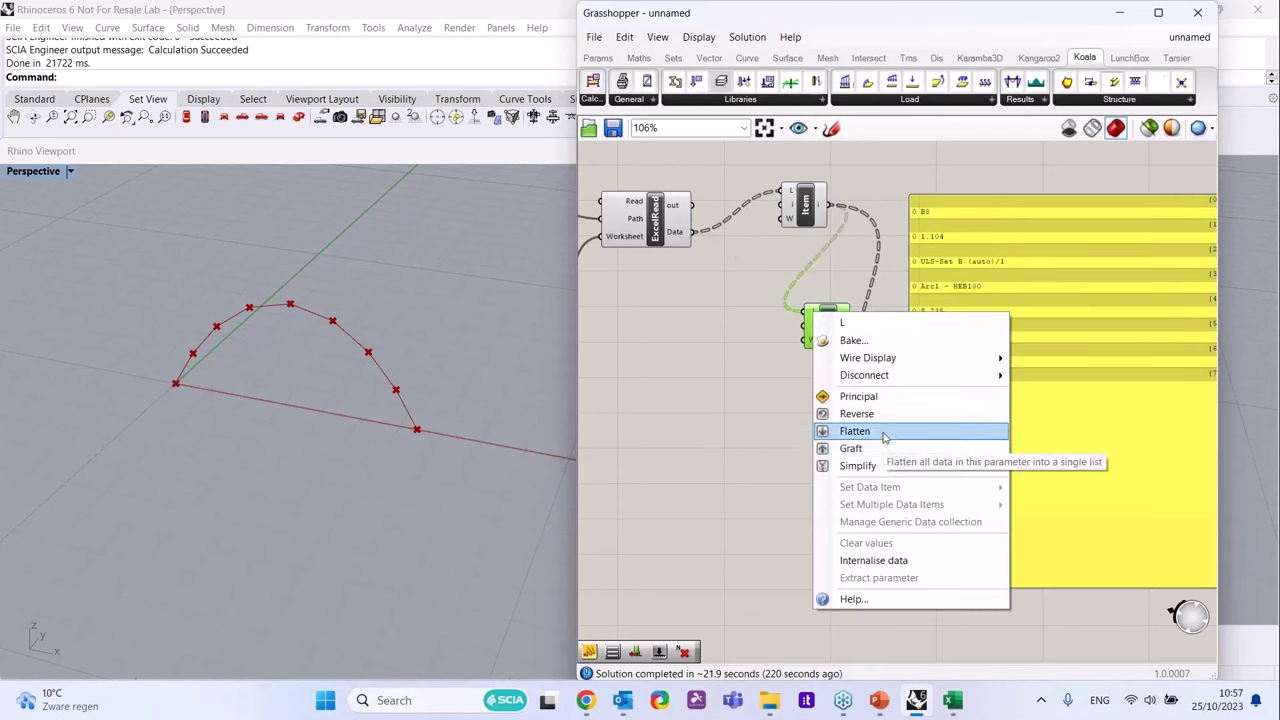
left_click(884, 437)
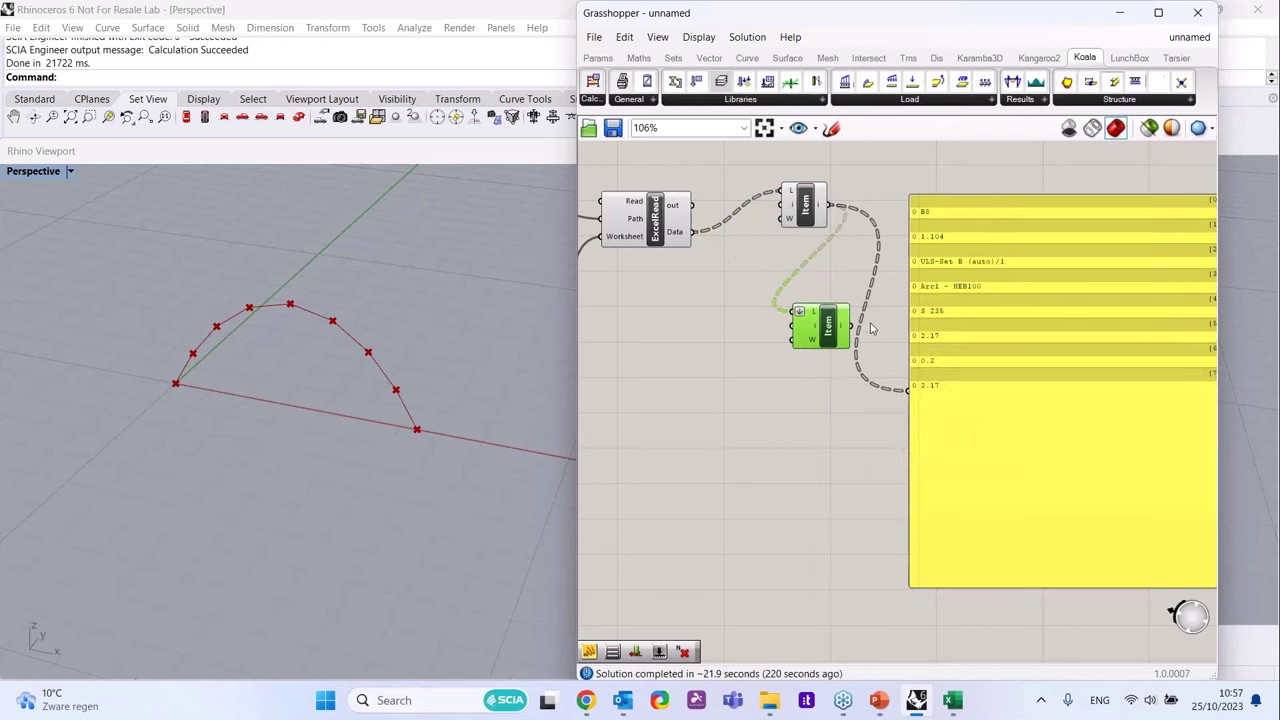
- Set the second List Item's index to 5 and connect its output to the panel in place of the first item's
right_click(815, 330)
mouse_move(935, 480)
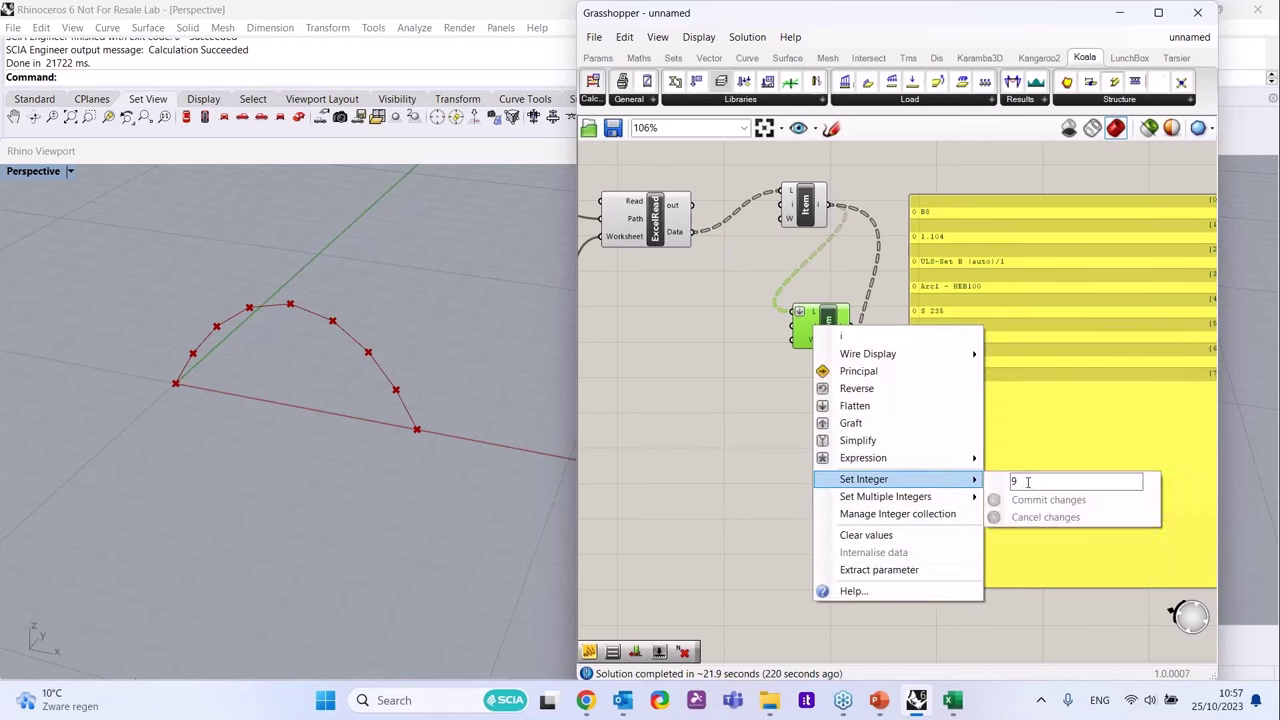
type("5")
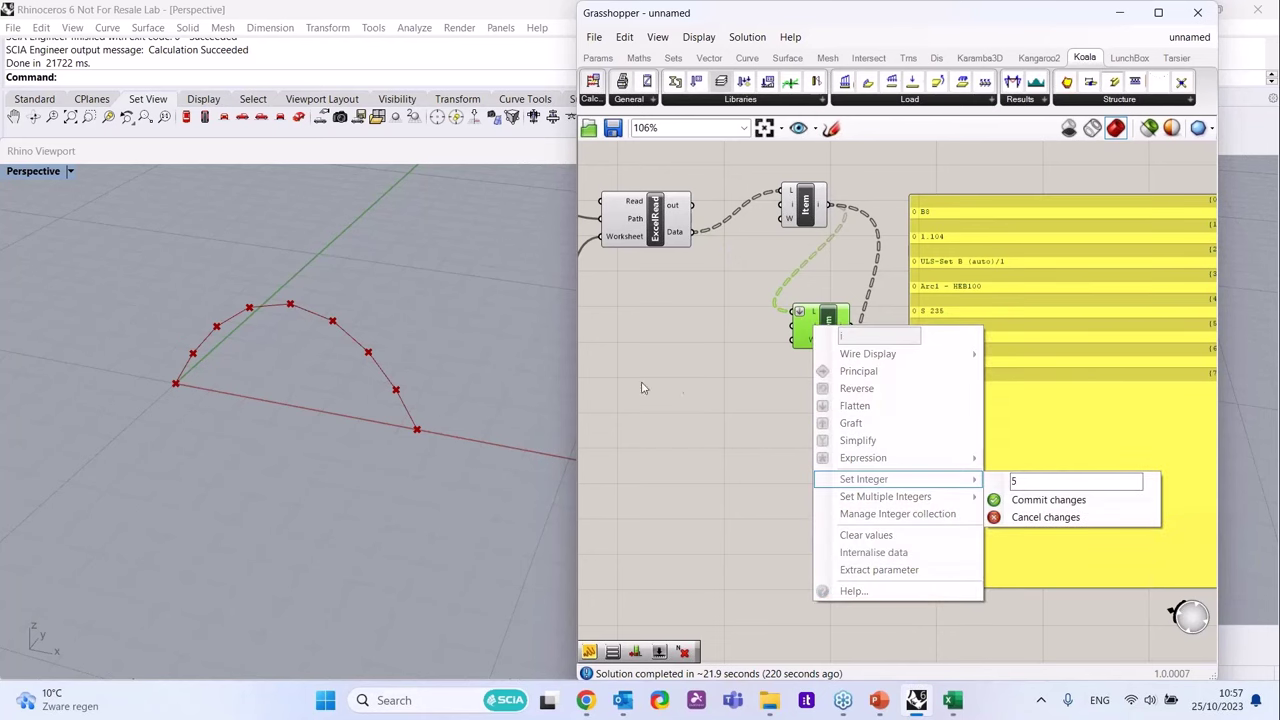
left_click(1020, 497)
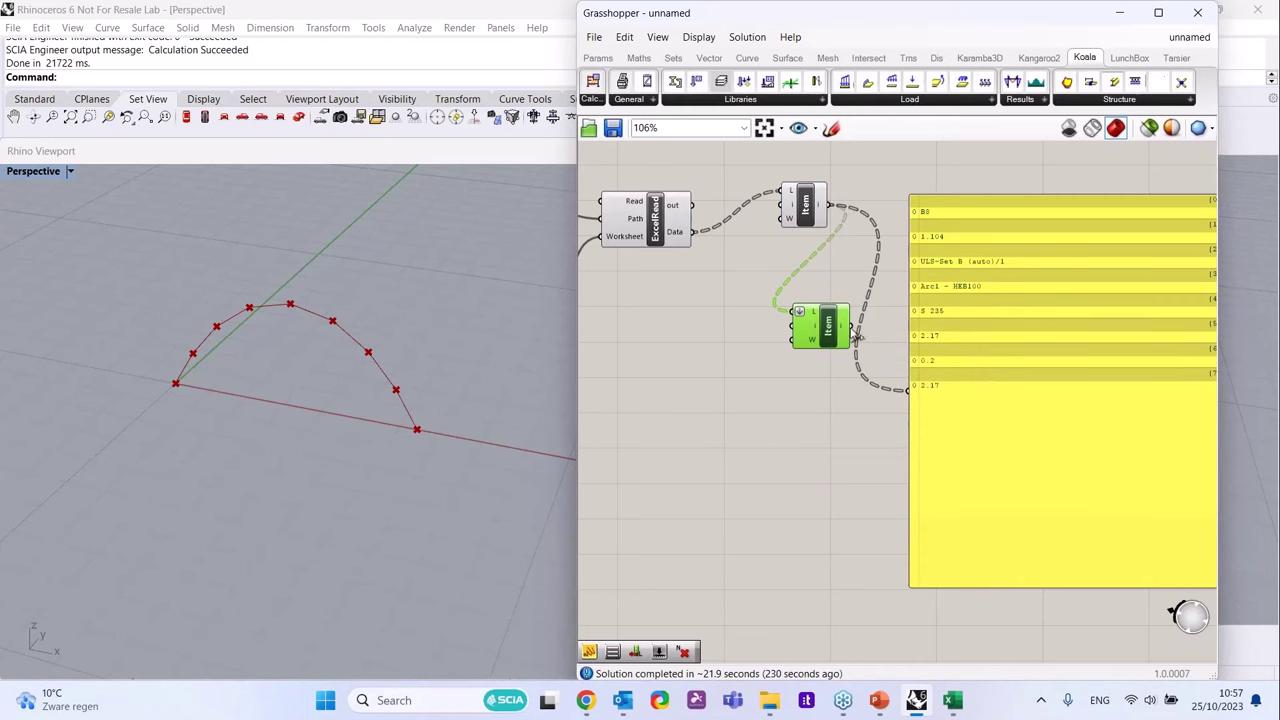
left_click_drag(852, 326, 922, 400)
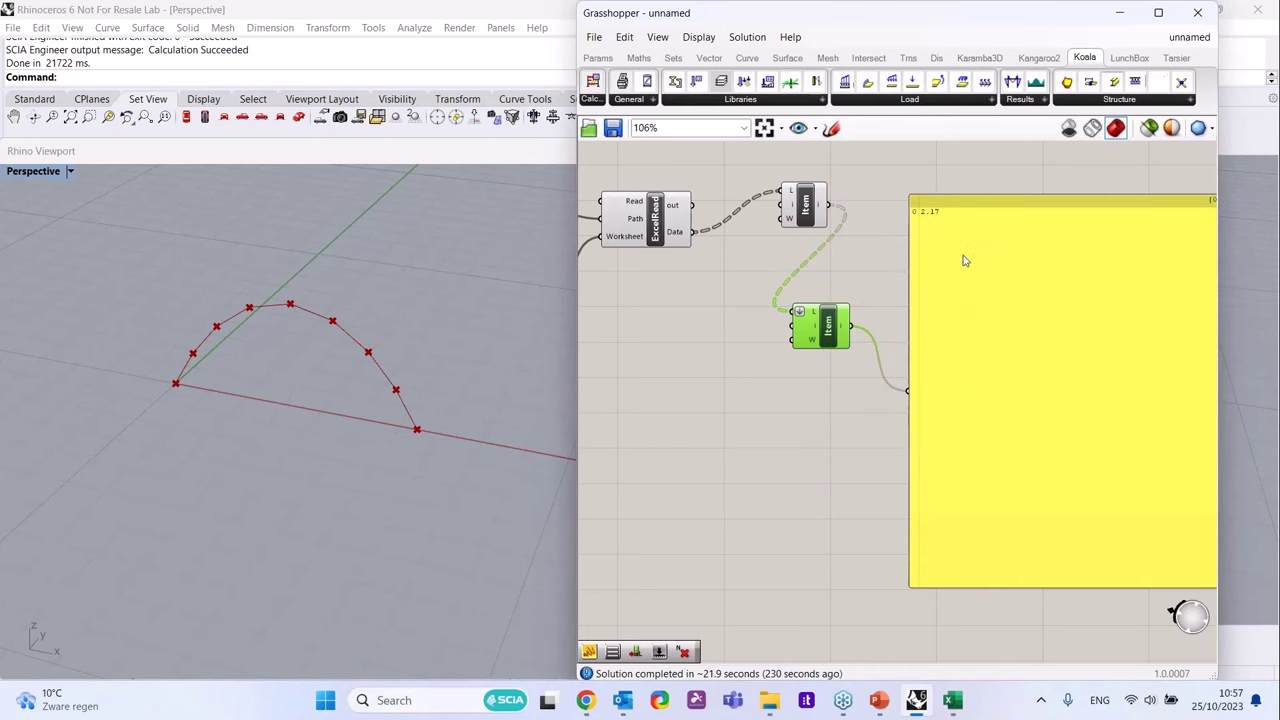
scroll(960, 354, "down", 3)
scroll(1001, 326, "up", 3)
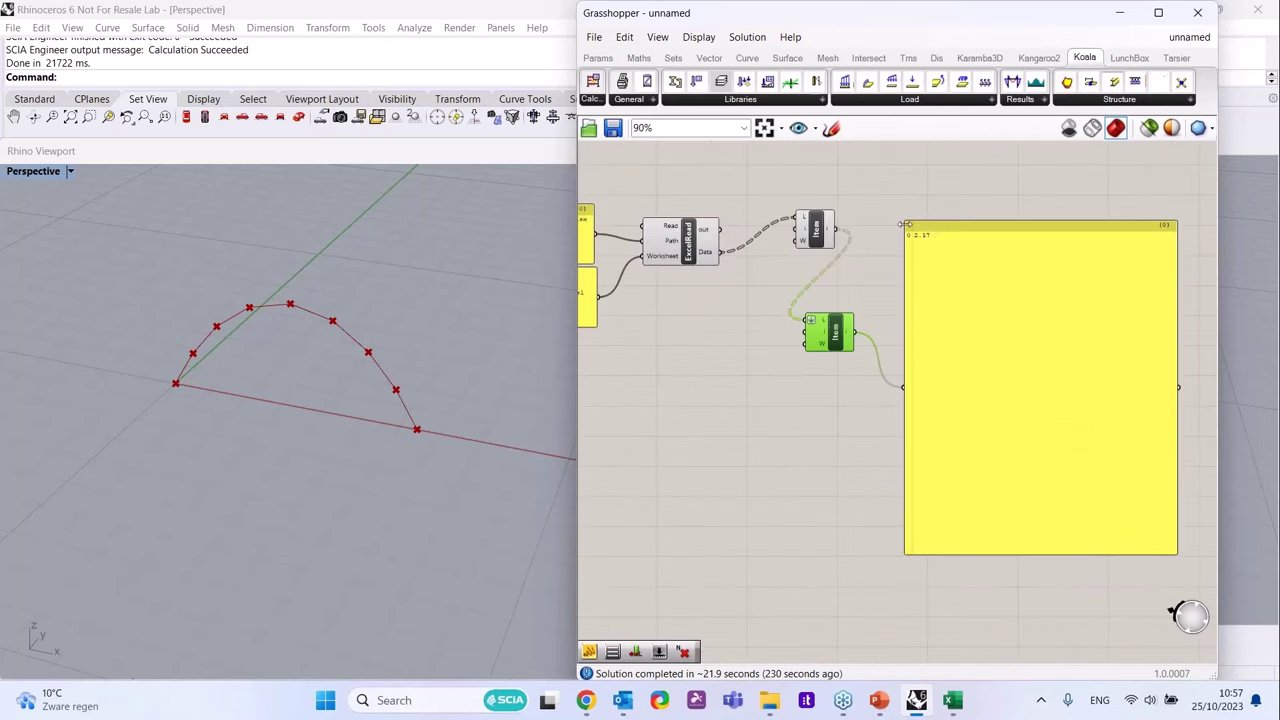
- Shrink the unity check panel and set its font size to 25 pt
left_click_drag(901, 219, 966, 463)
right_click(987, 489)
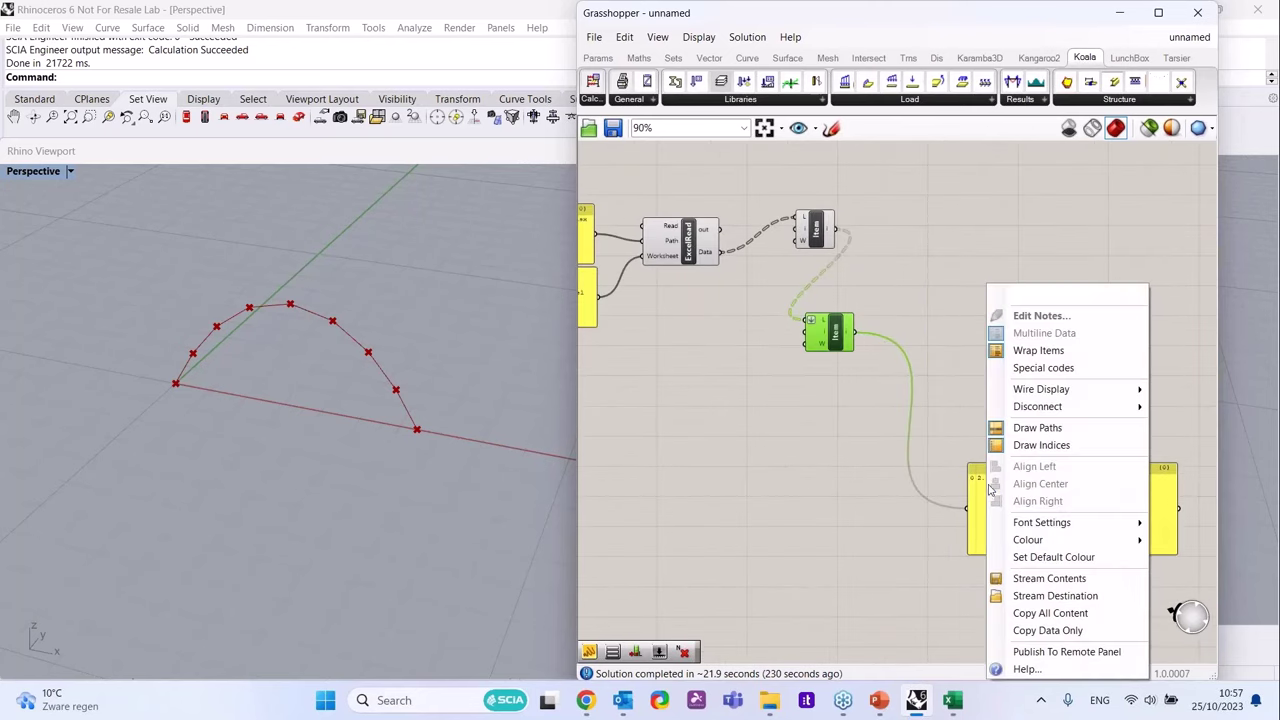
mouse_move(1060, 539)
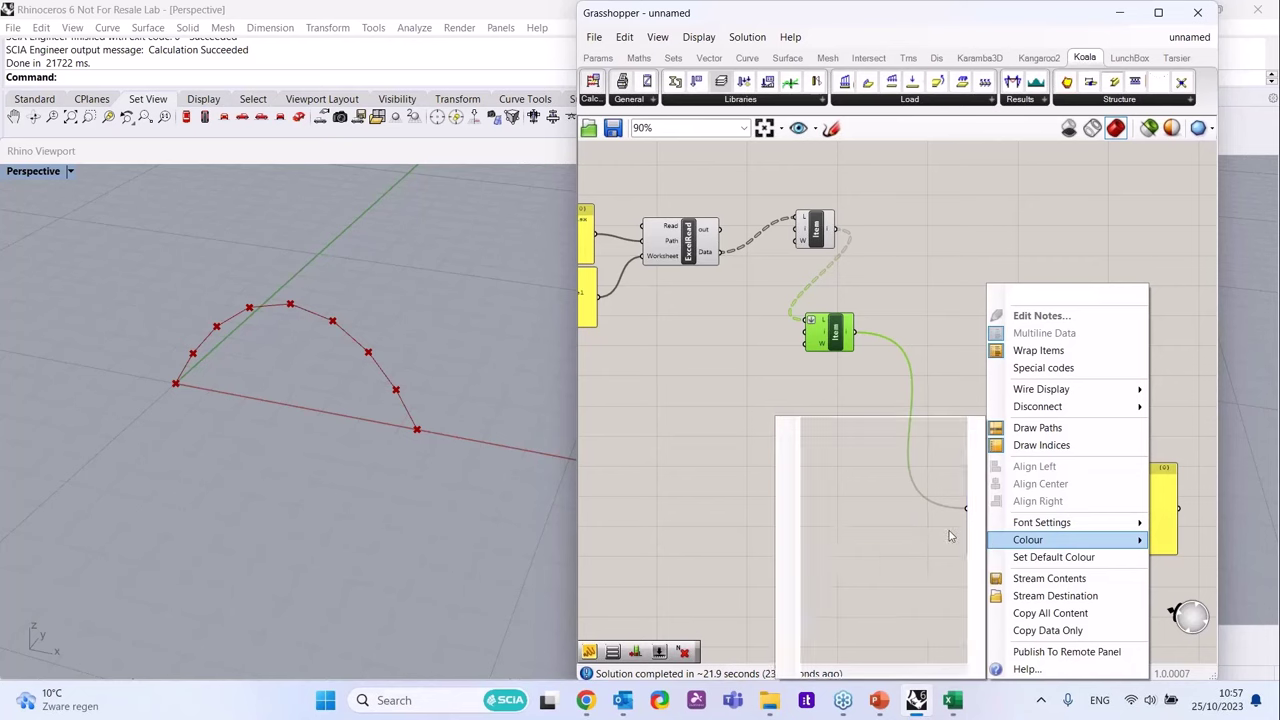
left_click(880, 610)
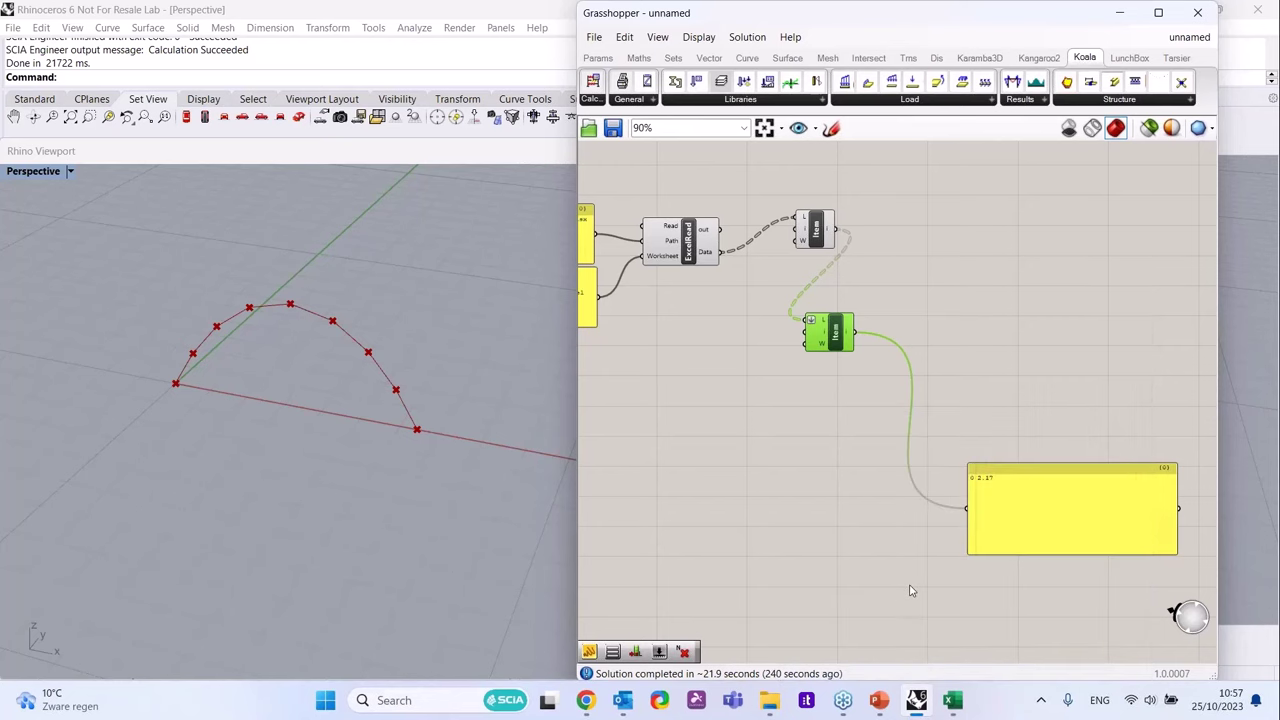
left_click_drag(922, 172, 935, 152)
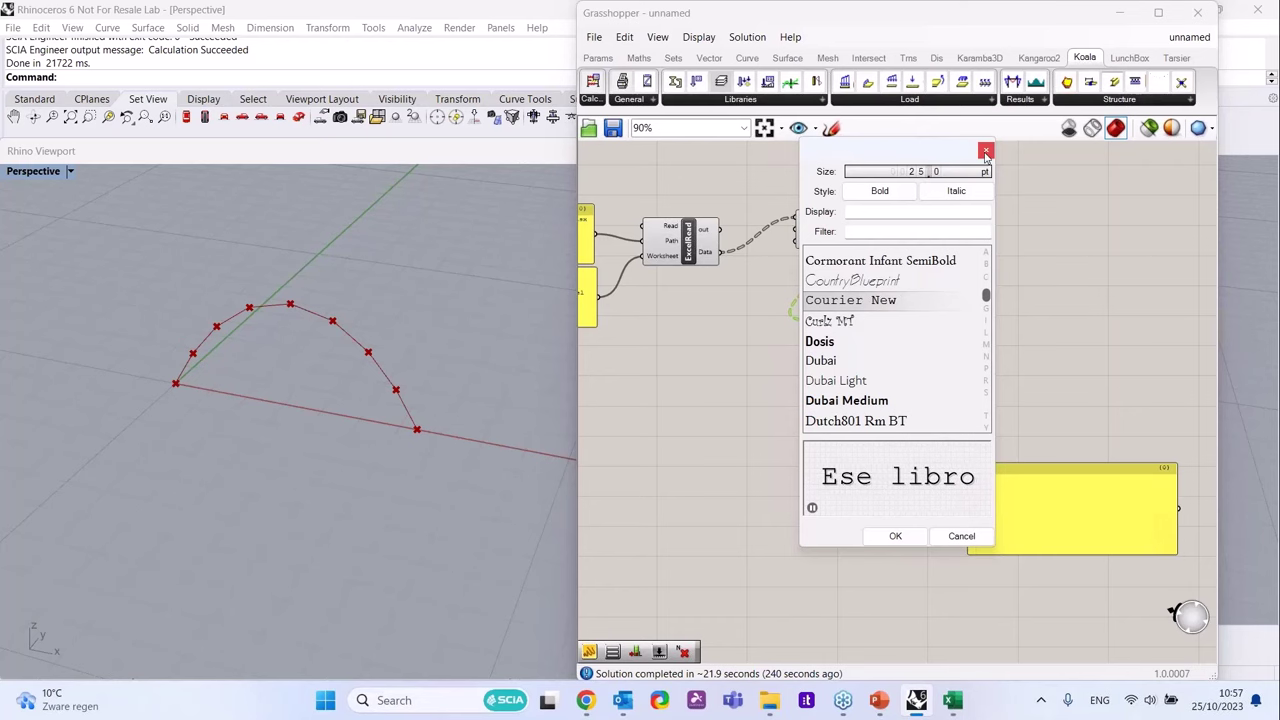
left_click(895, 536)
- Move the unity check panel to the start of the definition, just below the arch sliders
left_click_drag(1043, 531, 1057, 408)
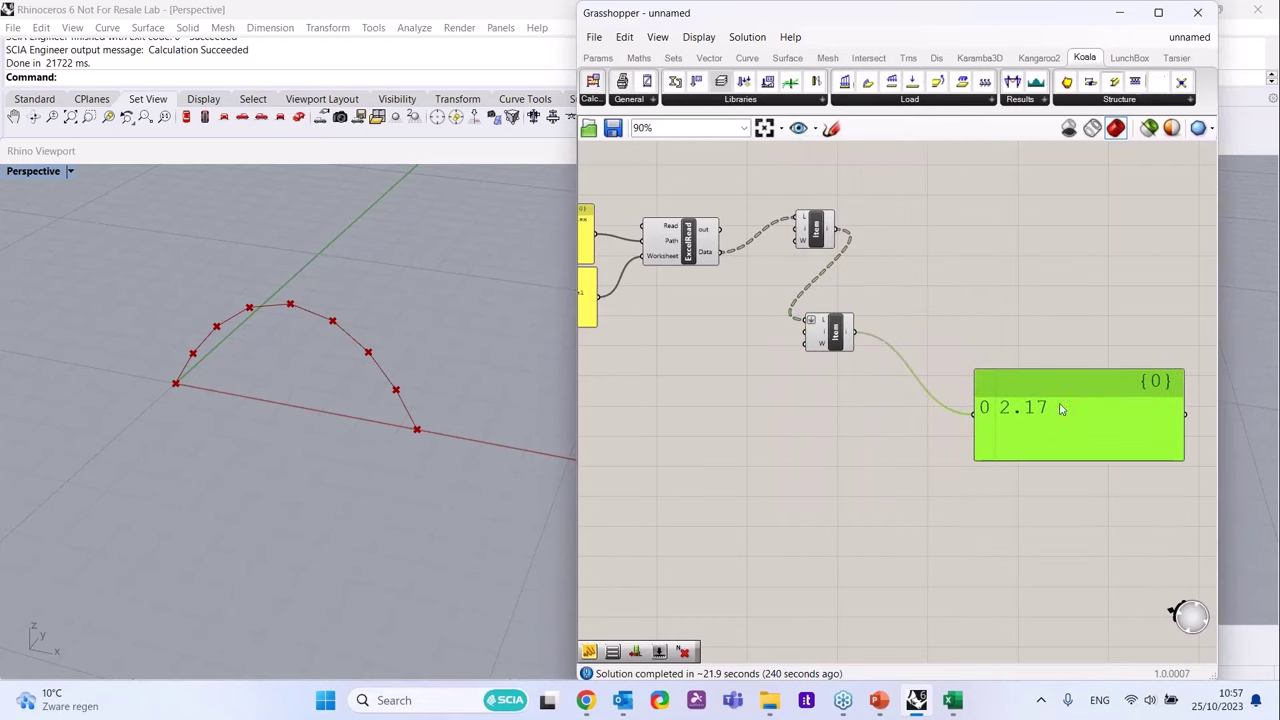
scroll(1057, 408, "down", 3)
scroll(1080, 330, "up", 3)
scroll(1080, 330, "down", 4)
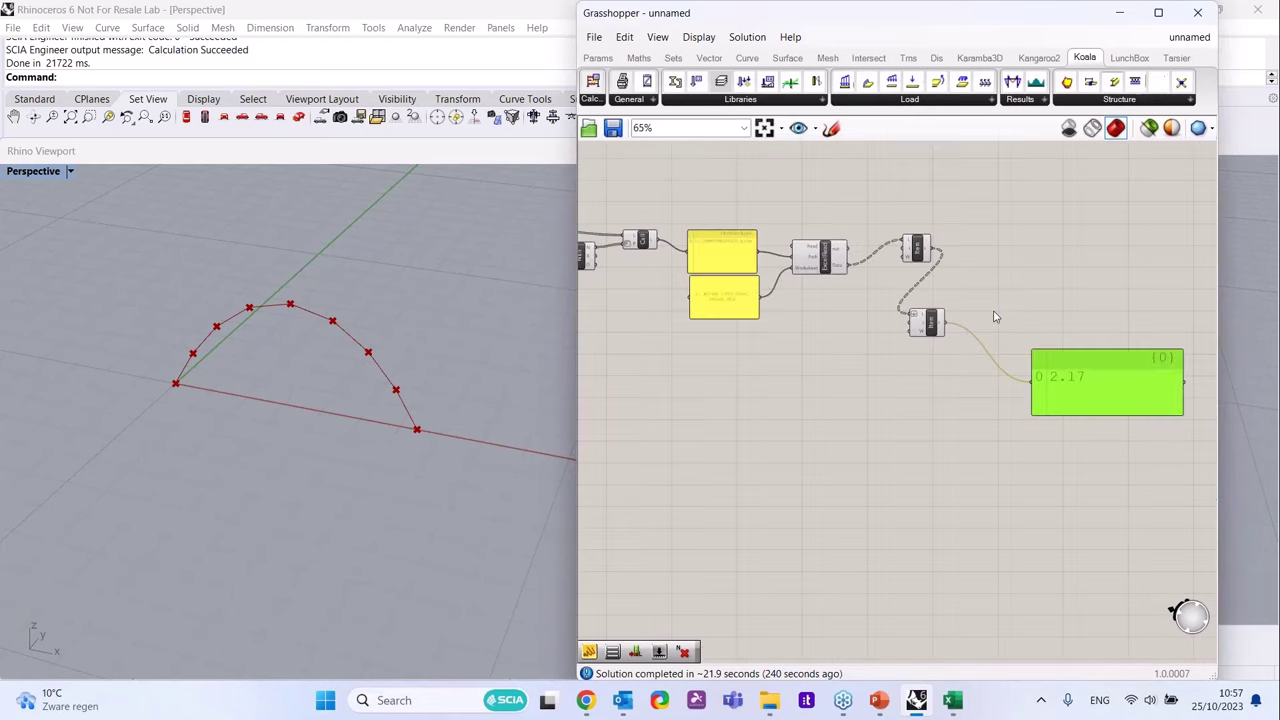
scroll(1082, 323, "up", 3)
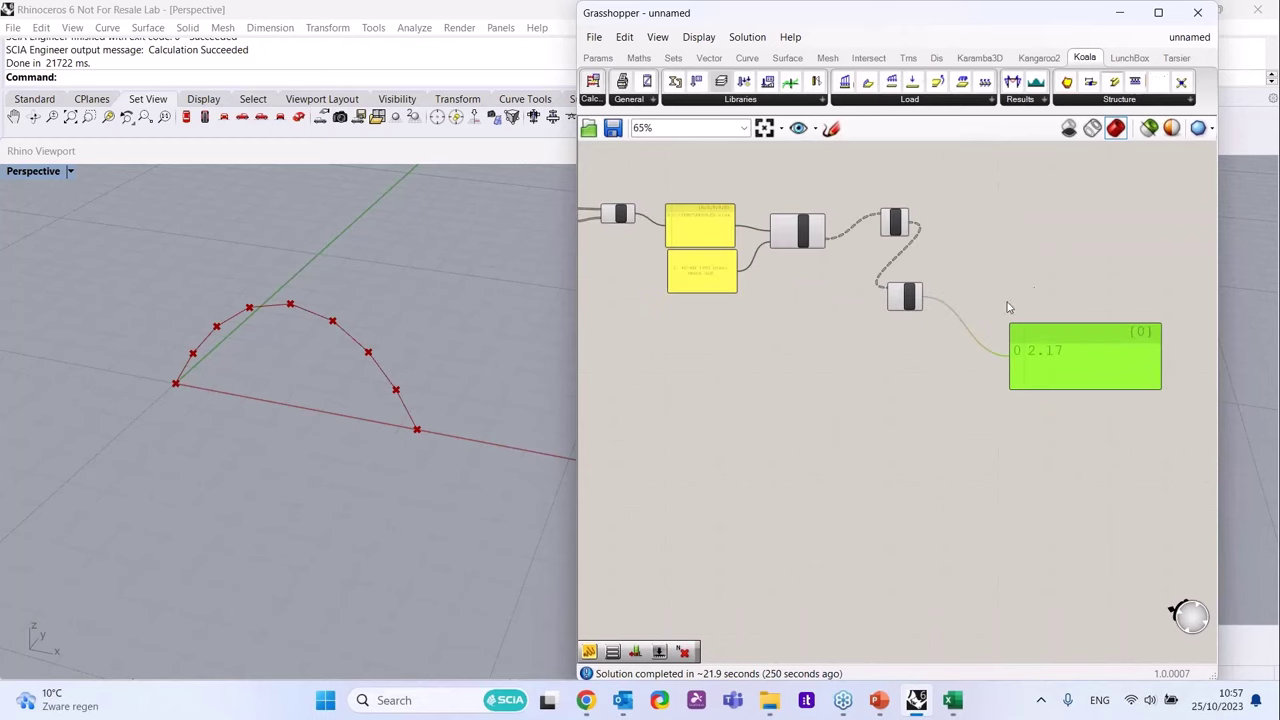
scroll(1122, 332, "down", 2)
scroll(1122, 333, "down", 5)
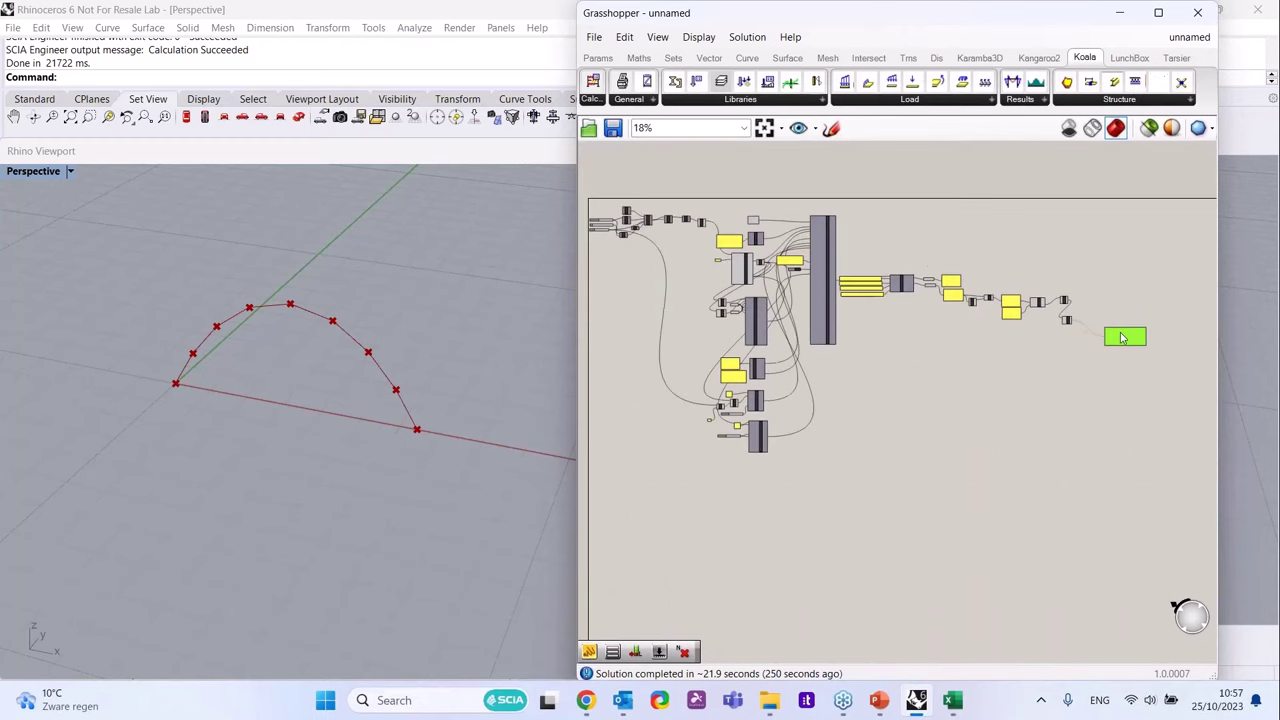
left_click_drag(1119, 330, 757, 284)
scroll(760, 285, "up", 7)
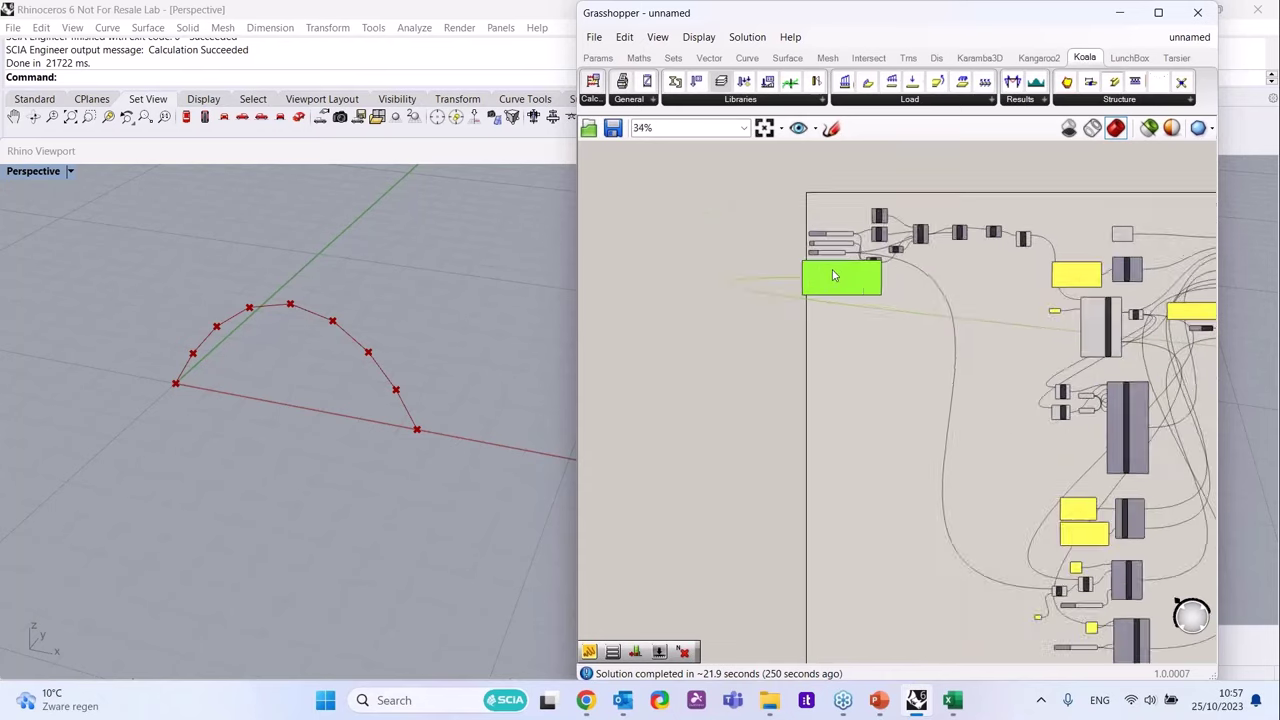
- Set the B slider to 1.376 and the X coordinate slider to 4.990 to reshape the arch
scroll(842, 316, "up", 1)
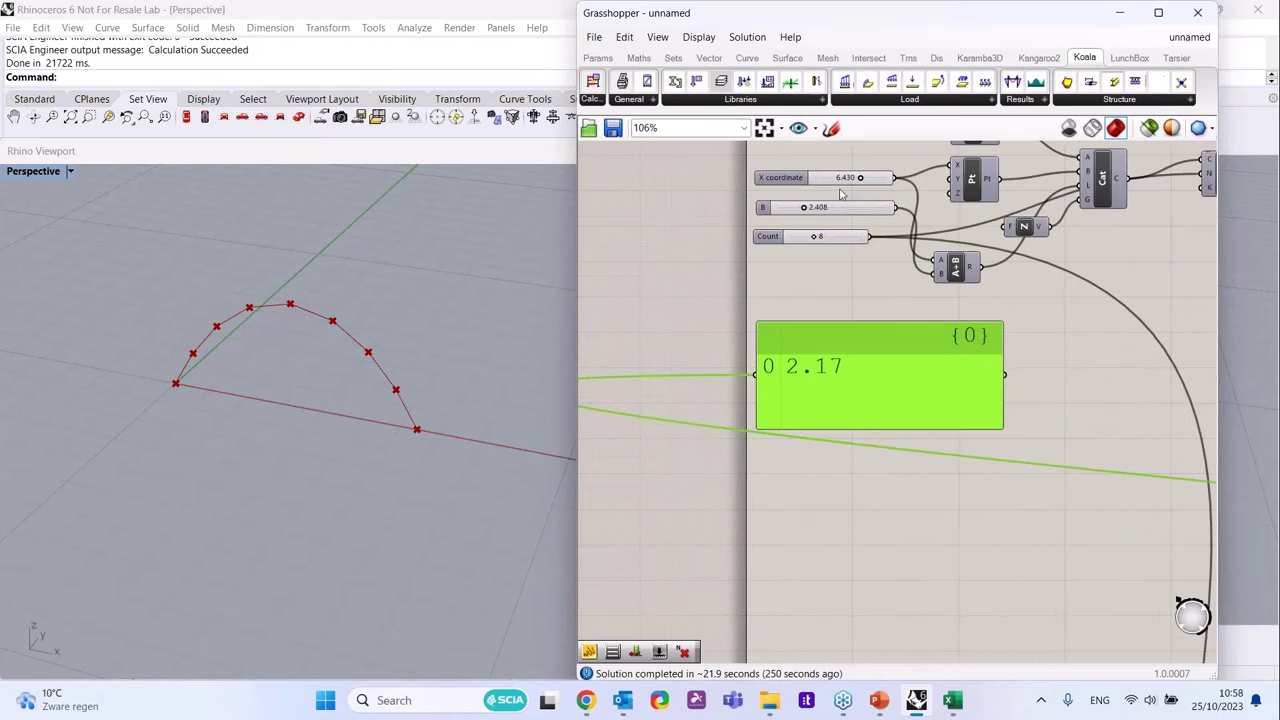
scroll(842, 194, "up", 1)
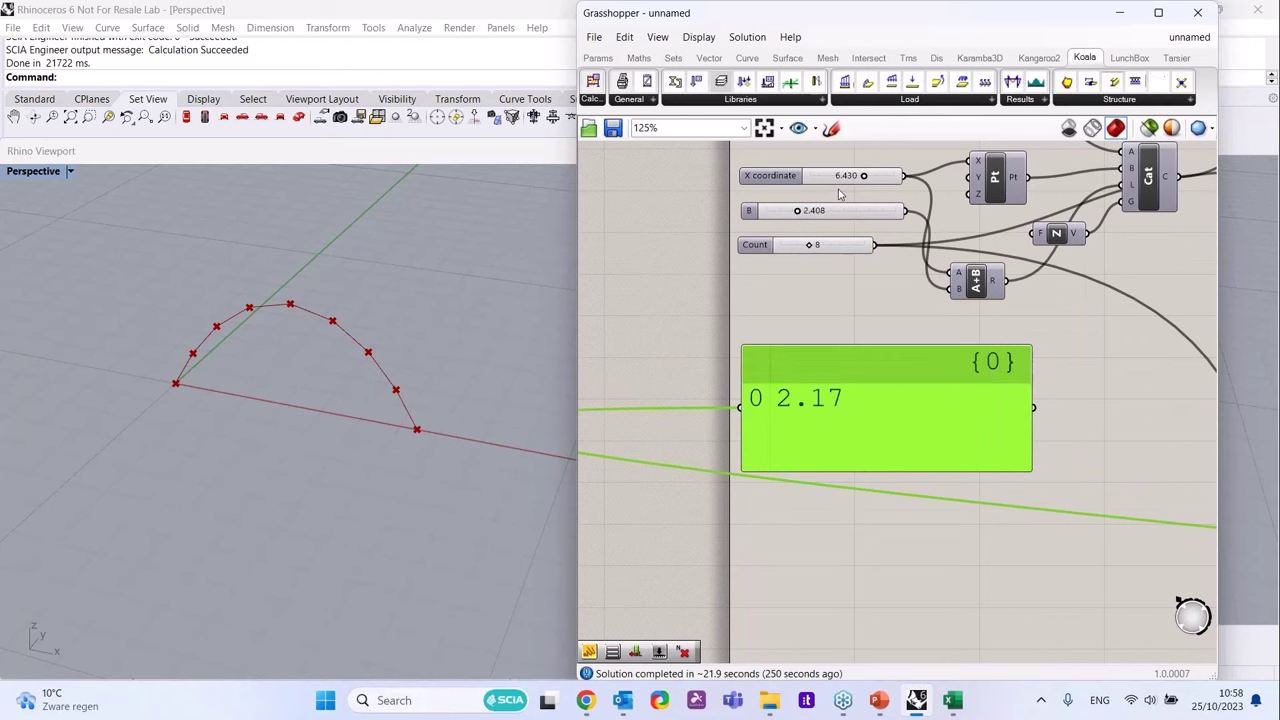
left_click_drag(788, 212, 775, 217)
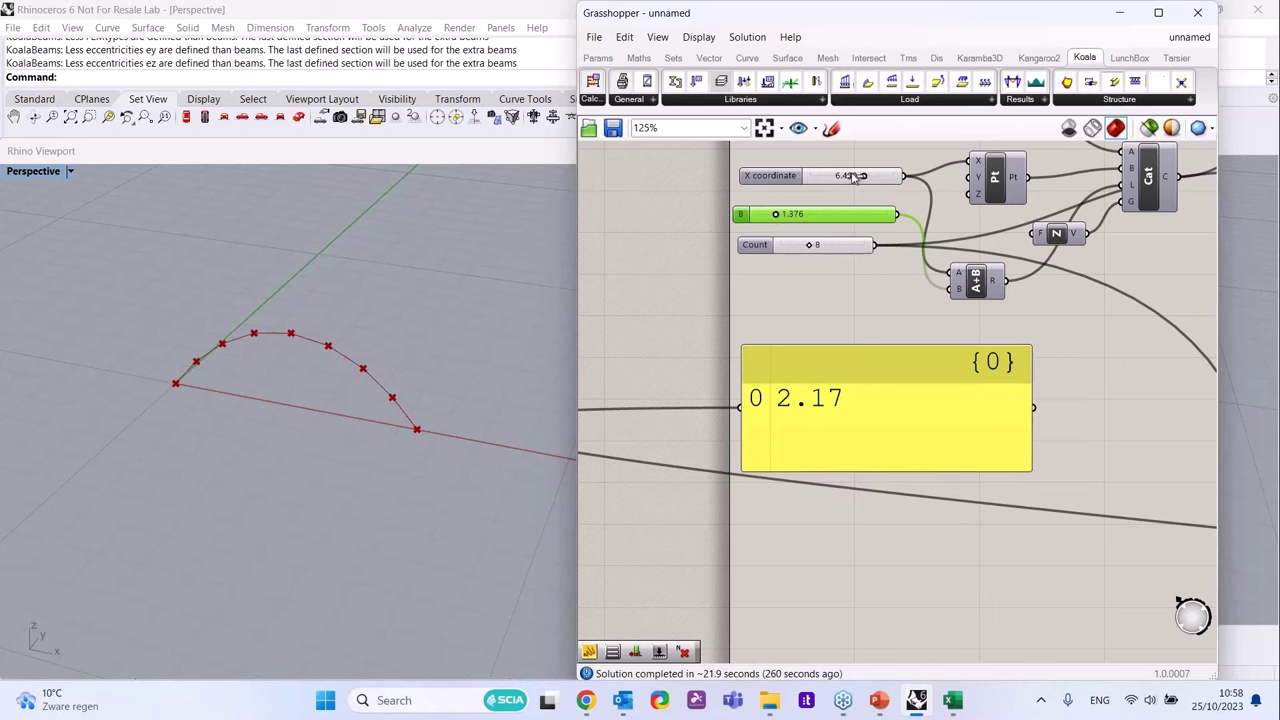
left_click_drag(852, 176, 842, 176)
- Change the text of the panel feeding the Beams component's Sections input to Arc2
scroll(1050, 313, "down", 6)
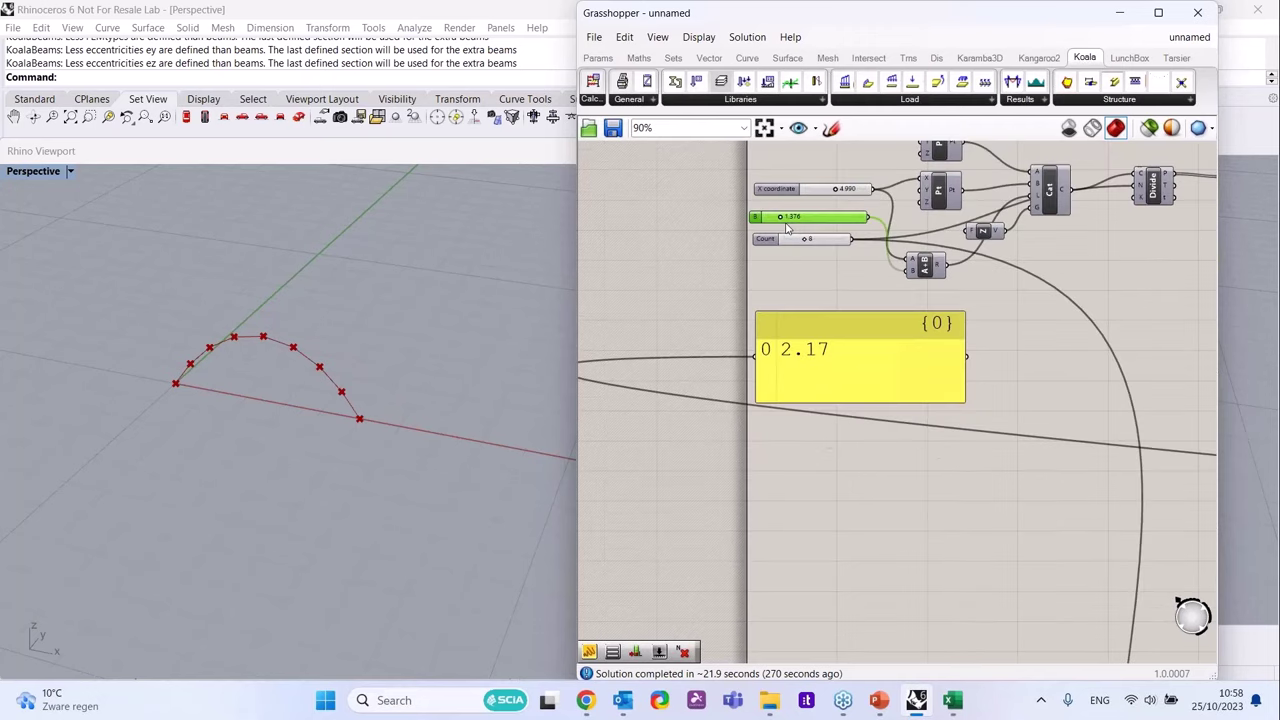
scroll(1000, 285, "up", 6)
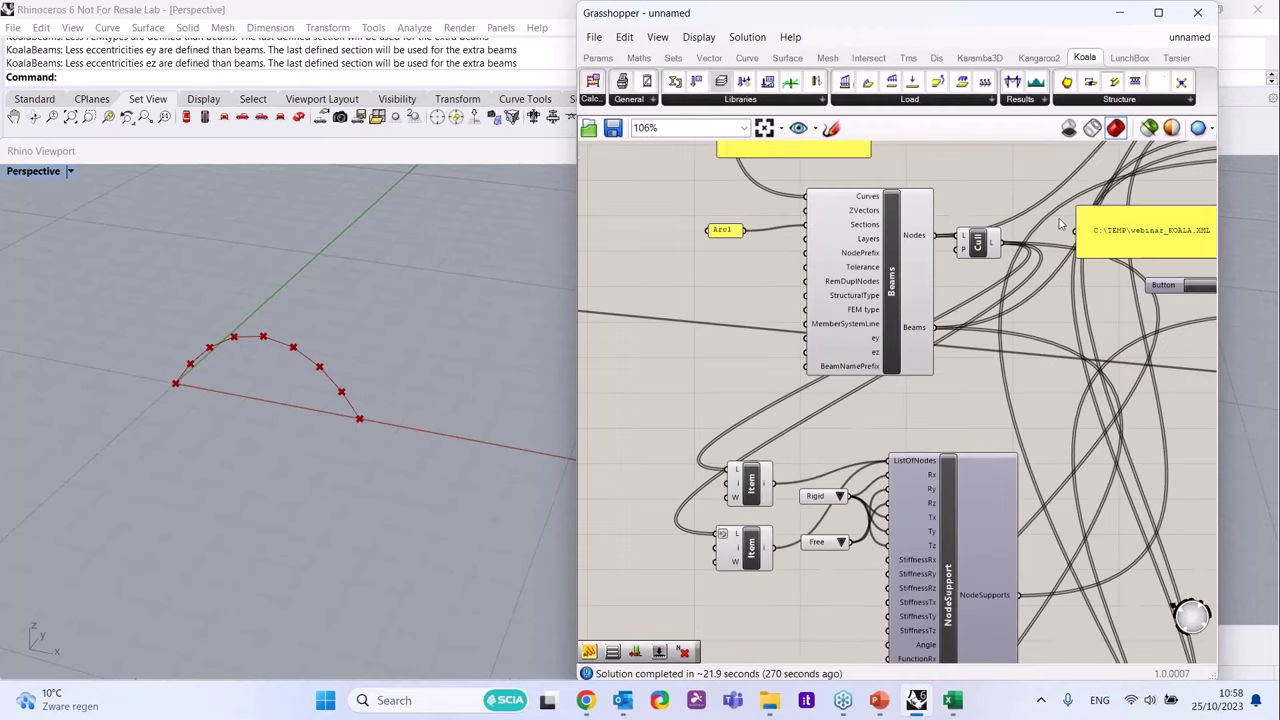
scroll(985, 240, "down", 3)
scroll(978, 222, "up", 3)
scroll(978, 222, "up", 2)
left_click(782, 261)
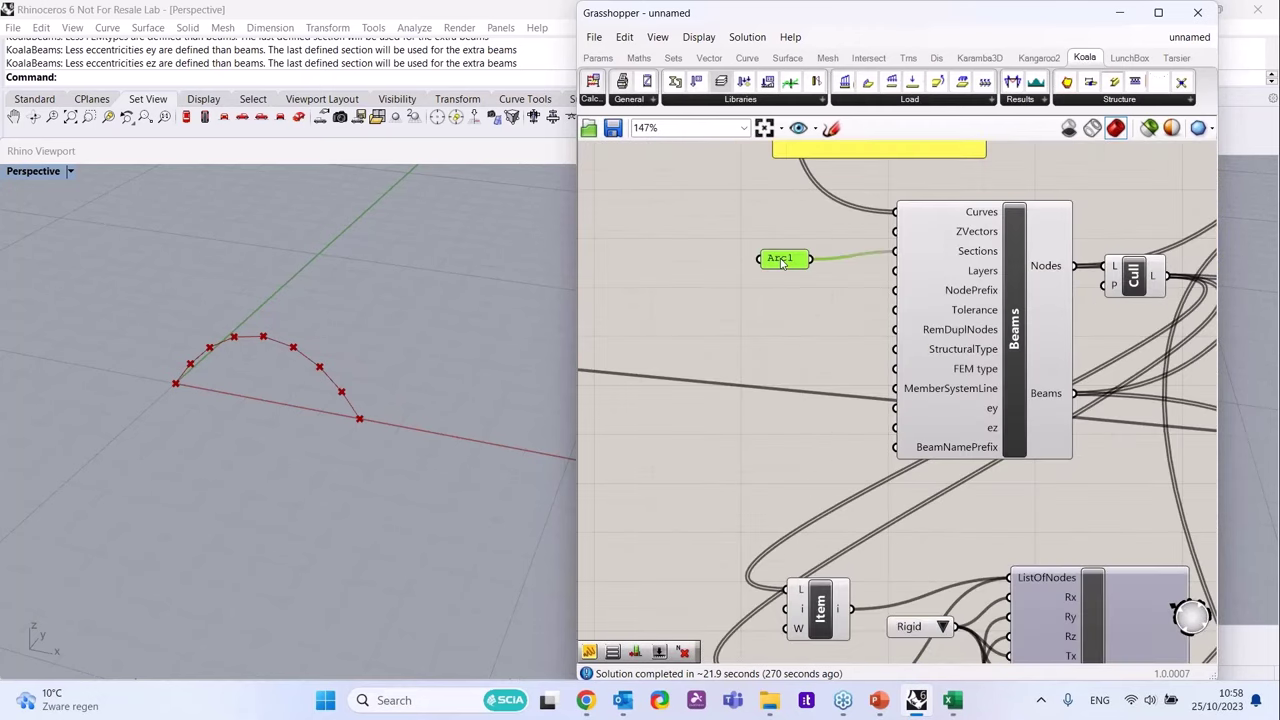
double_click(782, 261)
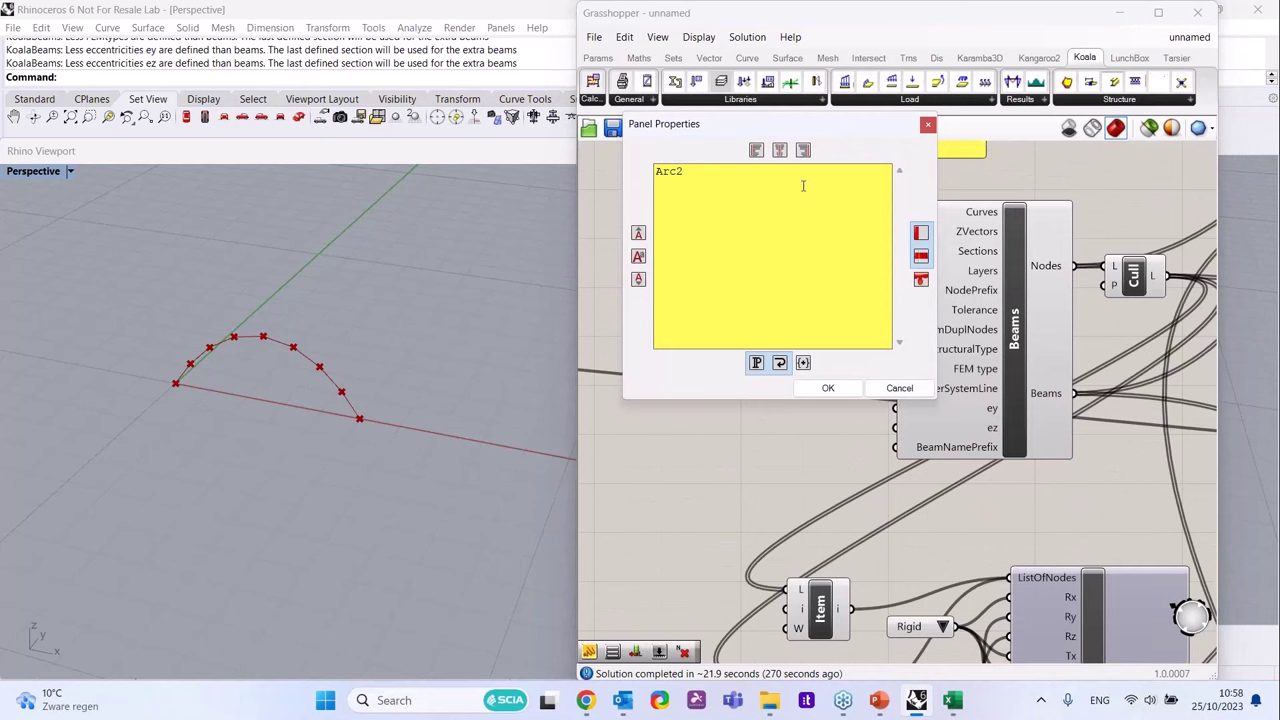
left_click(828, 388)
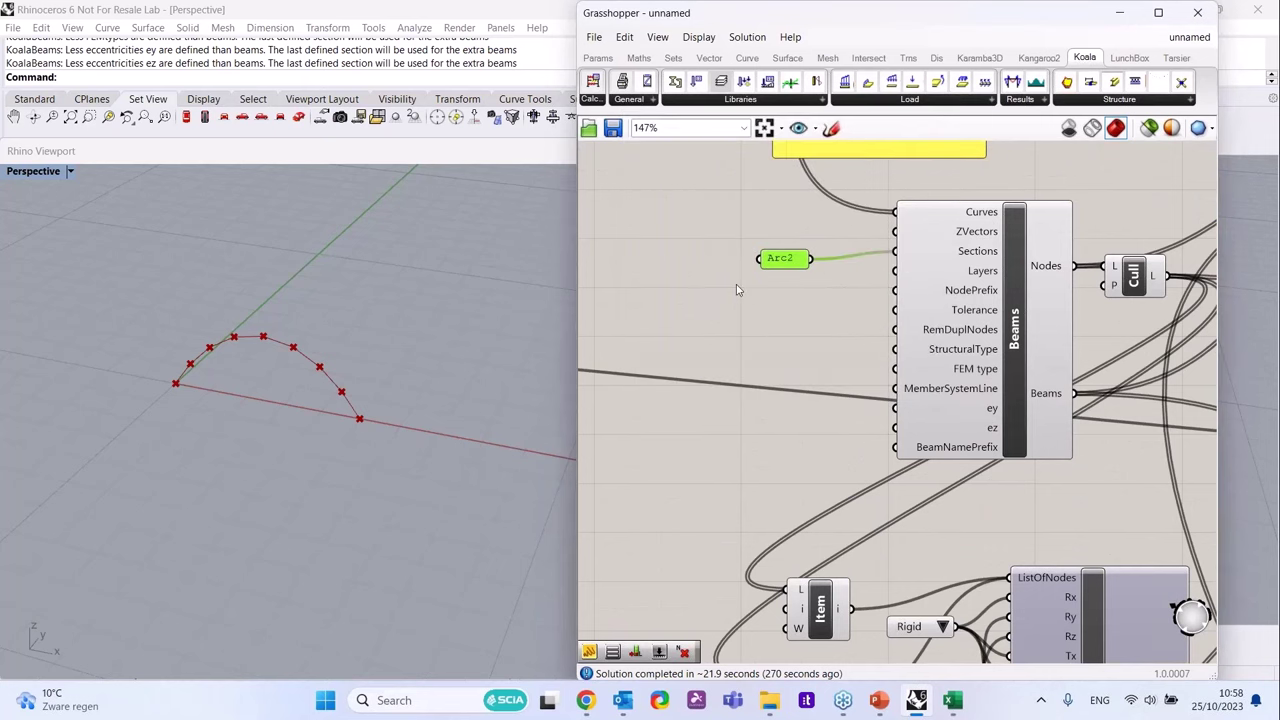
- Try to rerun the XML export and SCIA calculation for the modified arch, and check the unity check panel
scroll(736, 290, "down", 4)
scroll(940, 290, "up", 3)
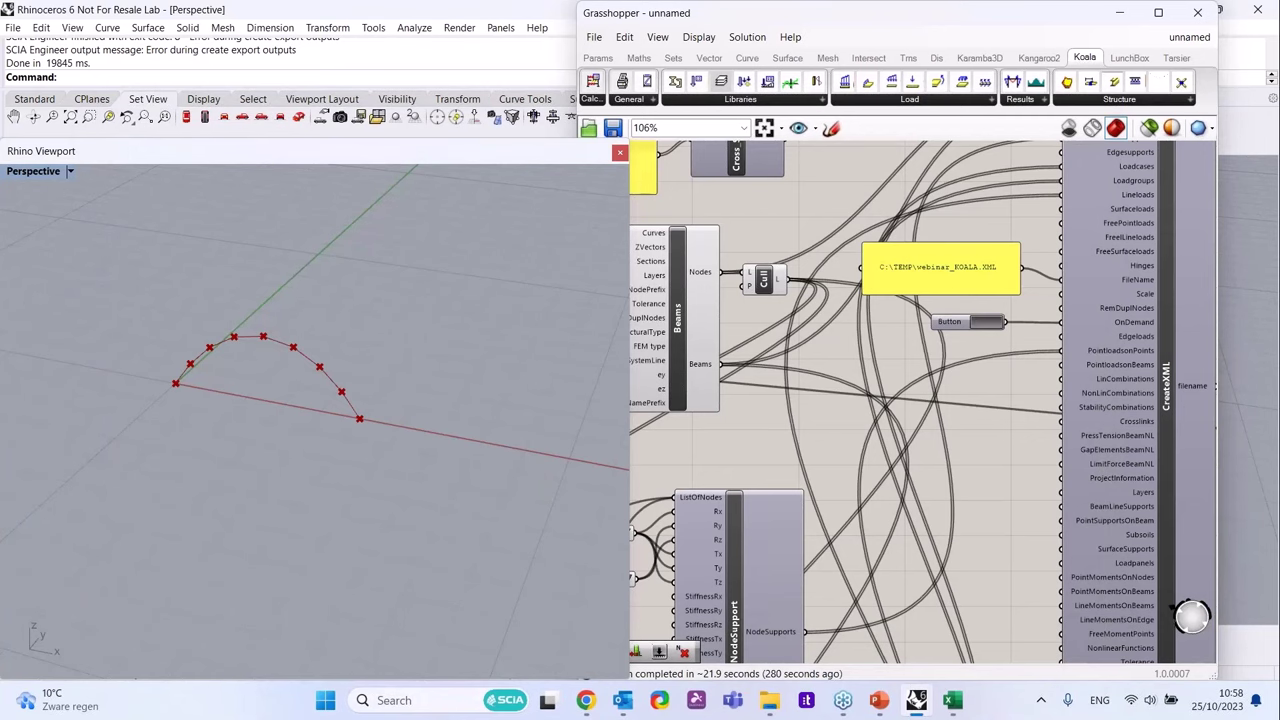
left_click(808, 360)
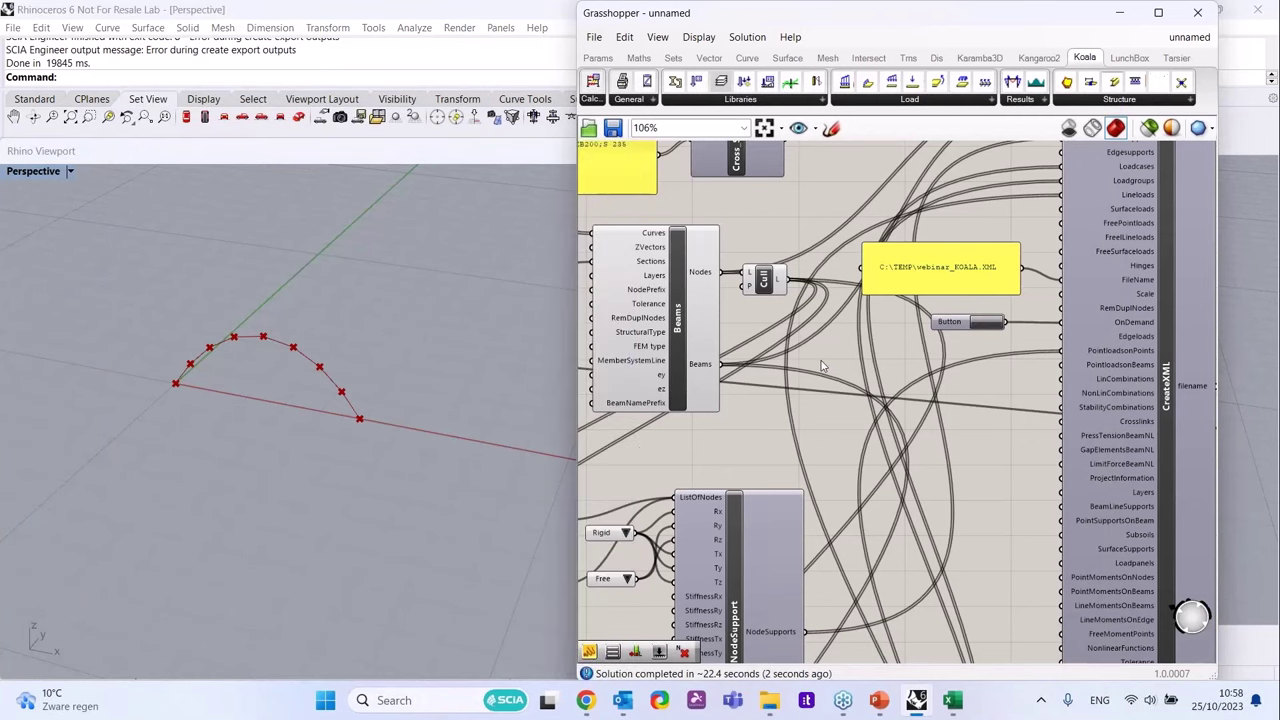
scroll(760, 370, "up", 3)
scroll(737, 377, "down", 3)
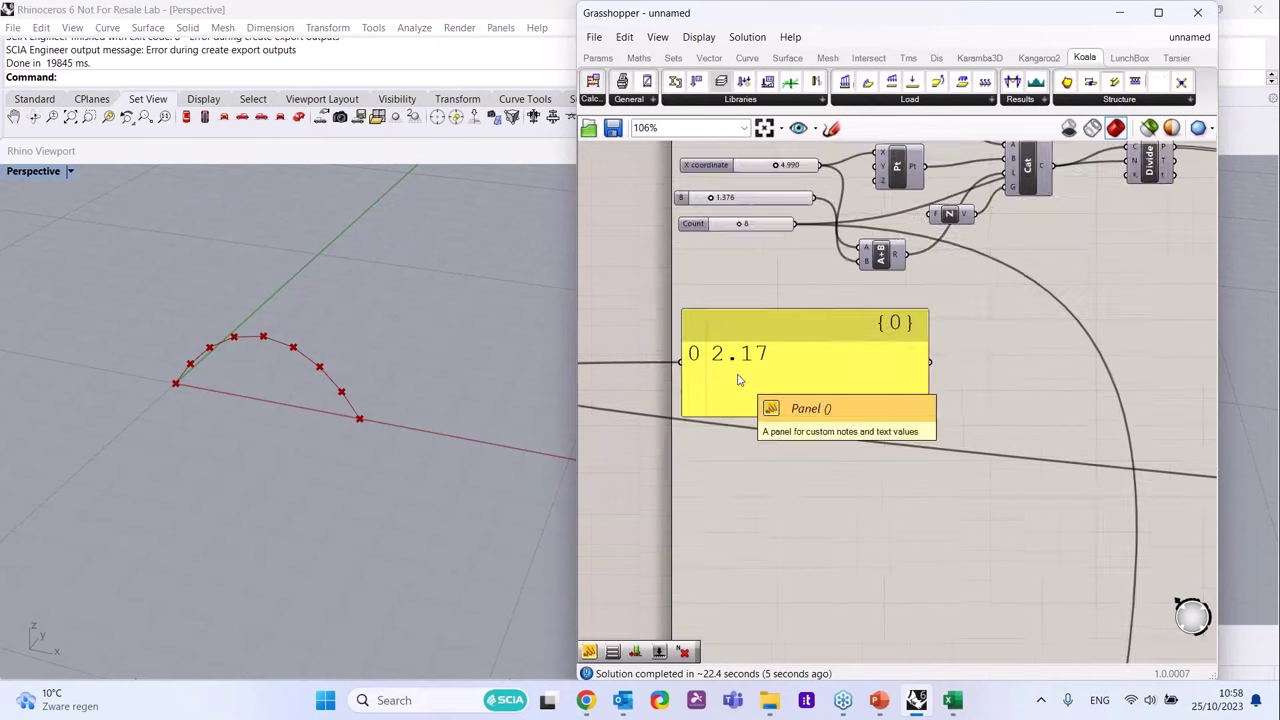
scroll(785, 357, "up", 3)
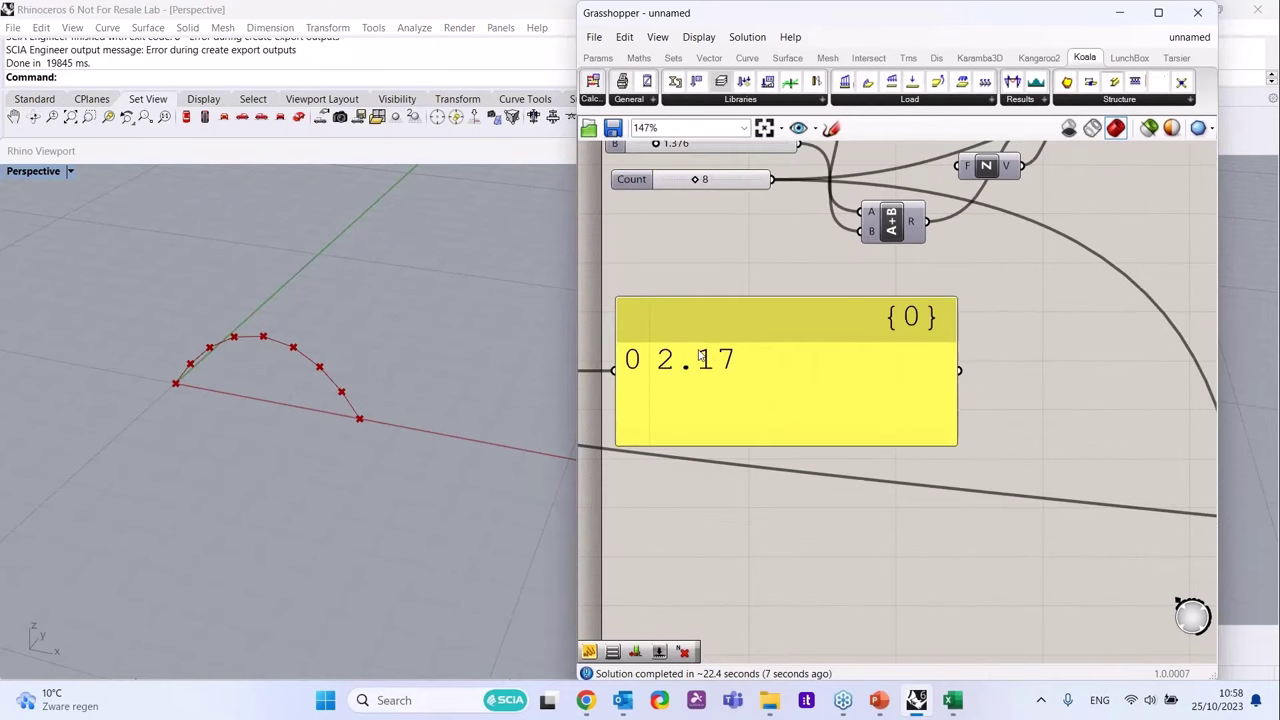
scroll(711, 406, "down", 5)
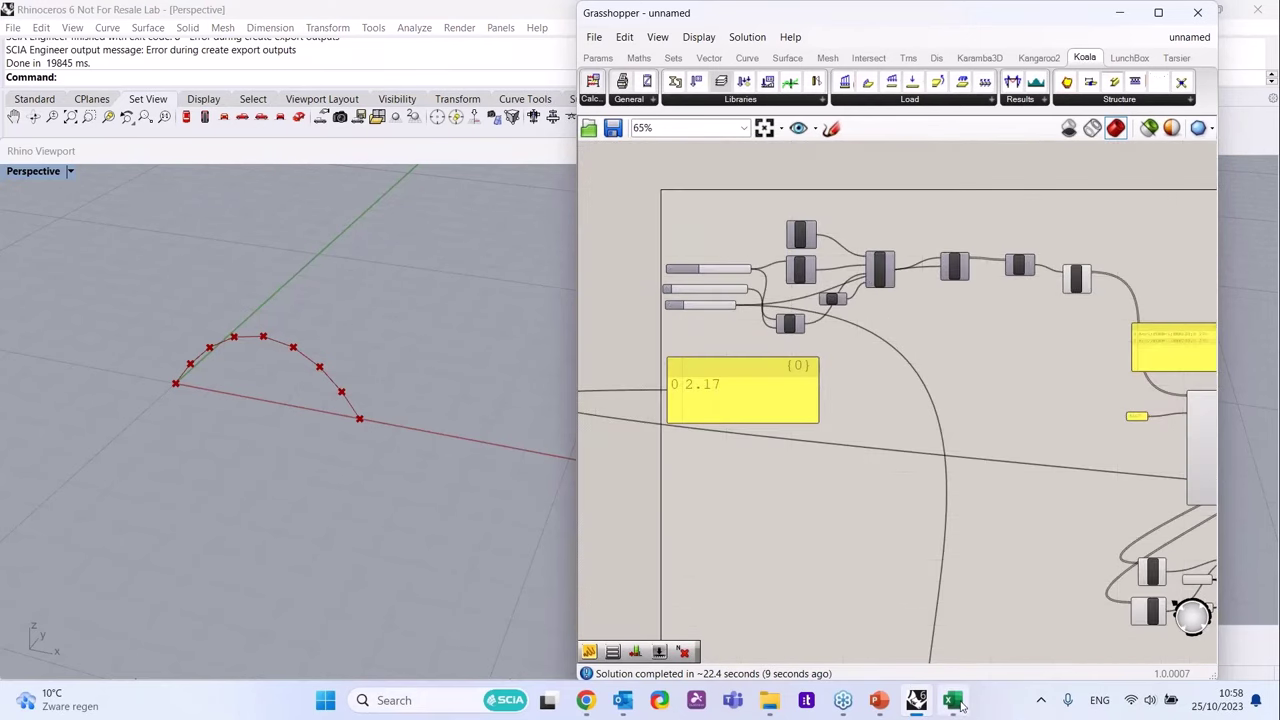
- Switch to Excel and close the RESULTS.xlsx workbook
left_click(955, 701)
left_click(670, 493)
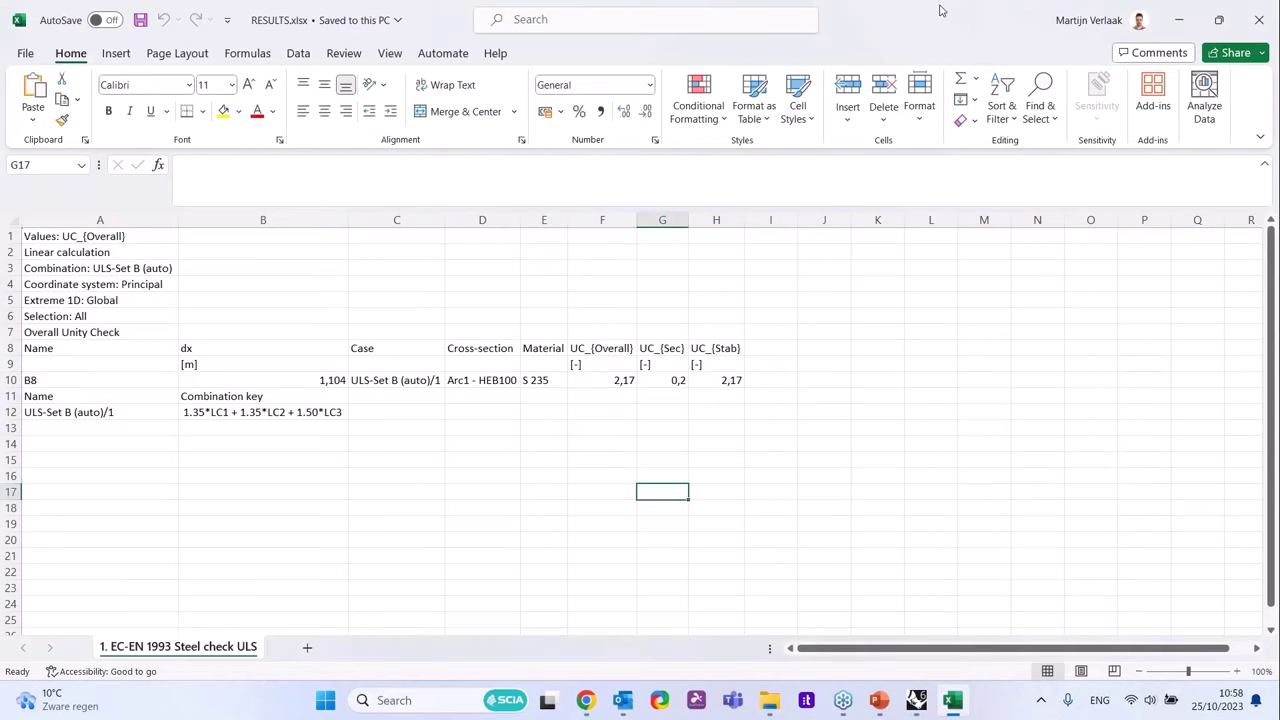
double_click(980, 9)
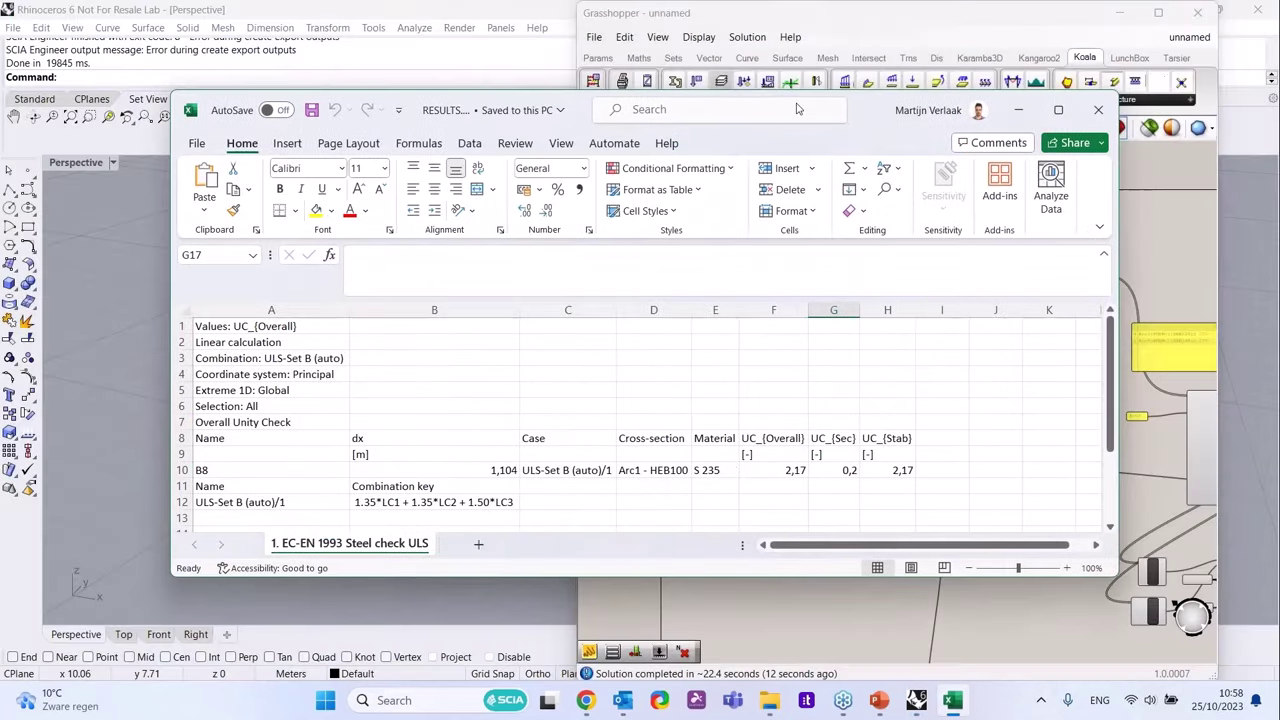
left_click_drag(797, 108, 794, 108)
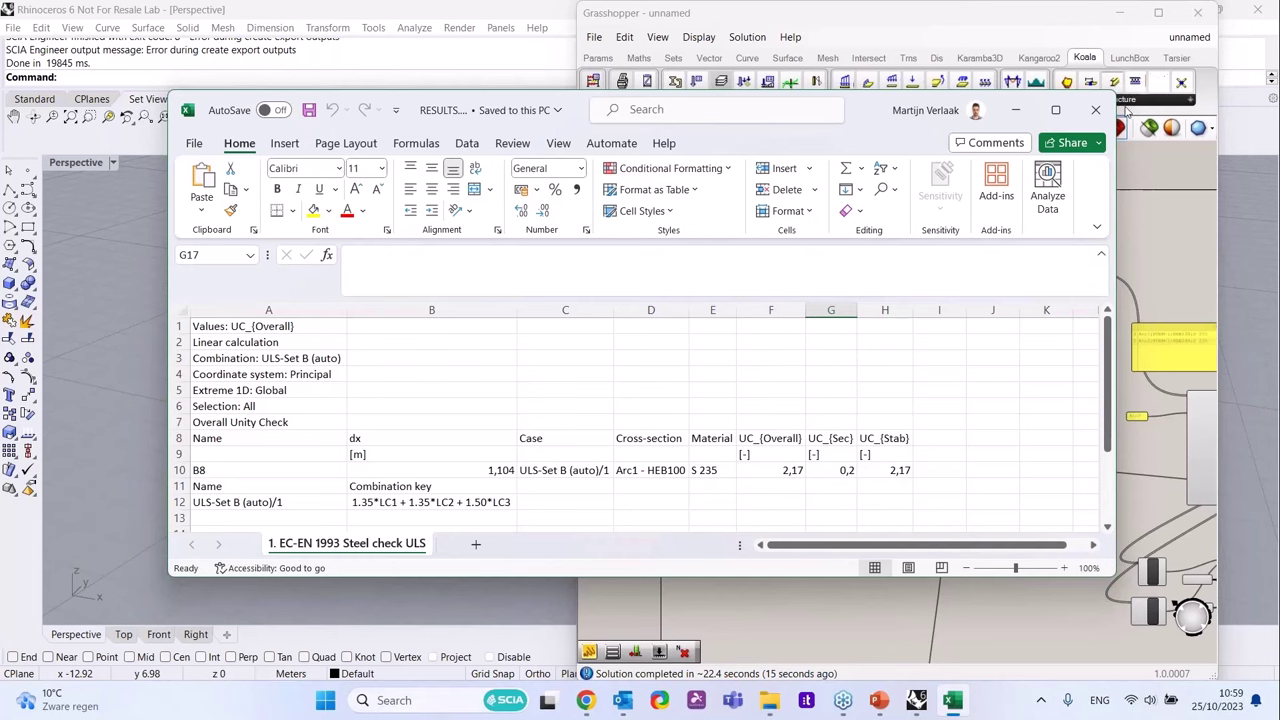
left_click(1095, 109)
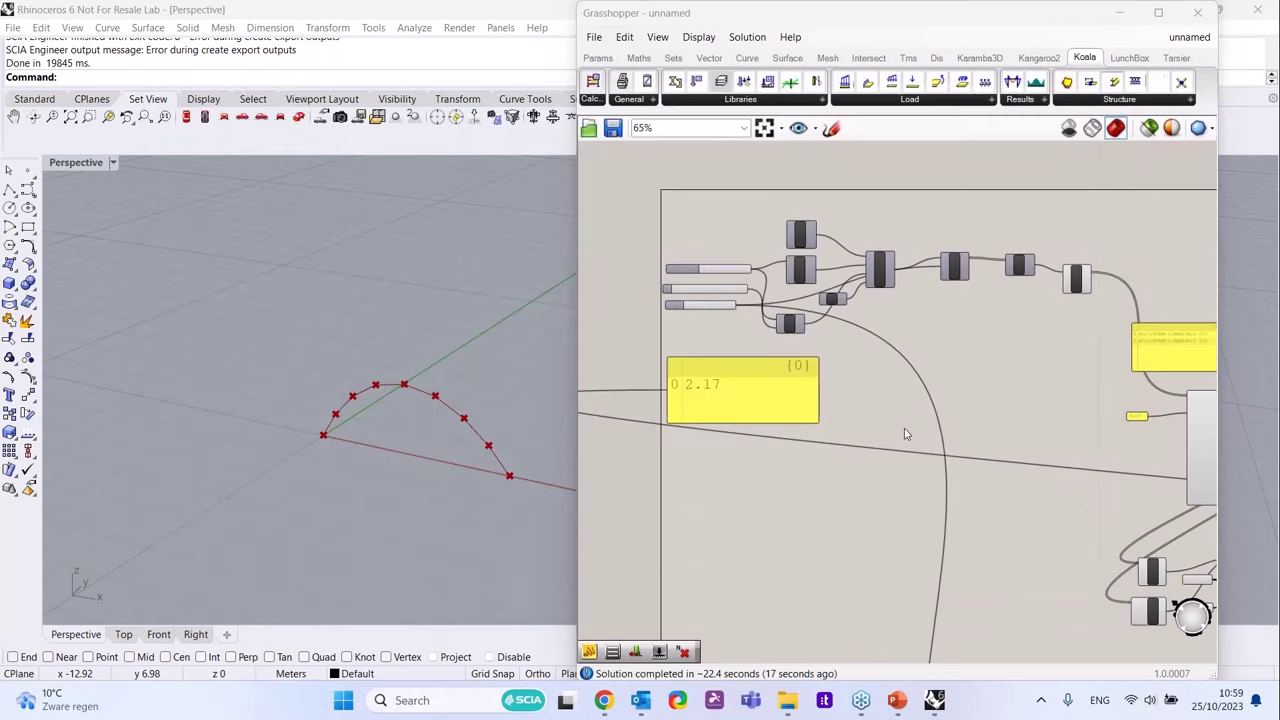
- Trigger CreateXML's OnDemand input again to rerun the SCIA calculation, and inspect the unity check panel
scroll(904, 428, "up", 3)
scroll(1075, 364, "down", 4)
scroll(1008, 376, "up", 5)
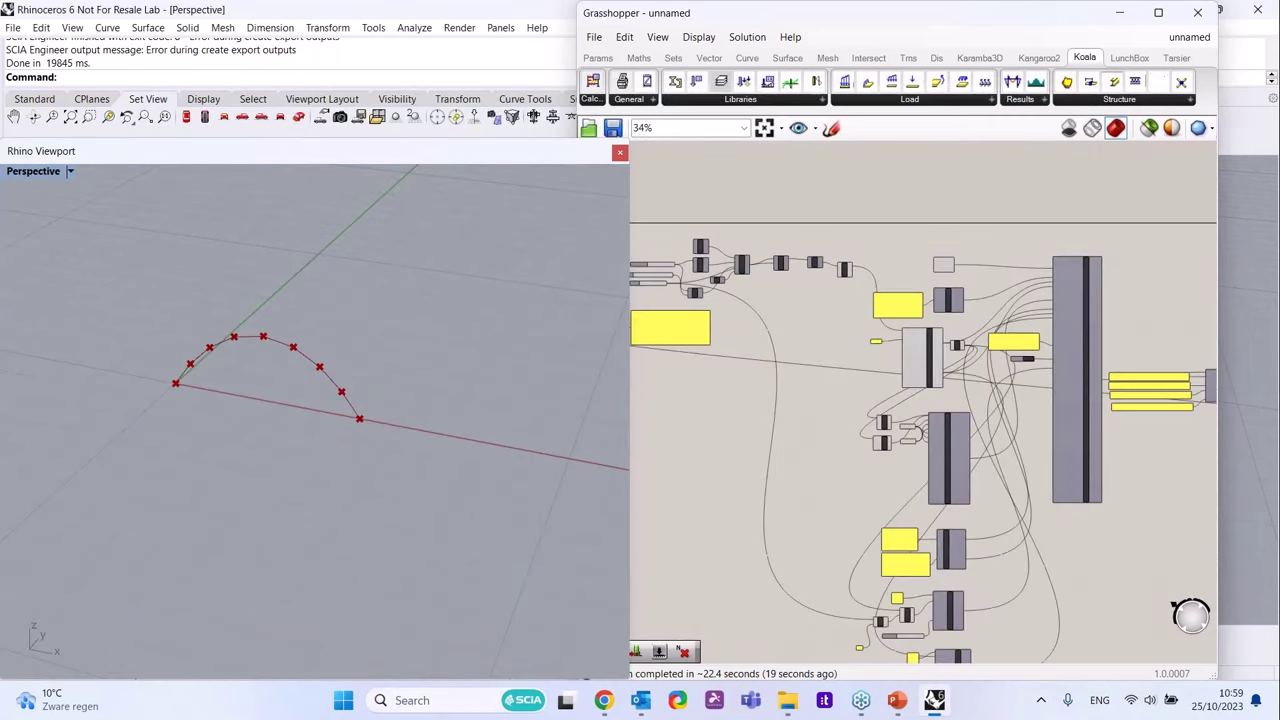
left_click(1006, 377)
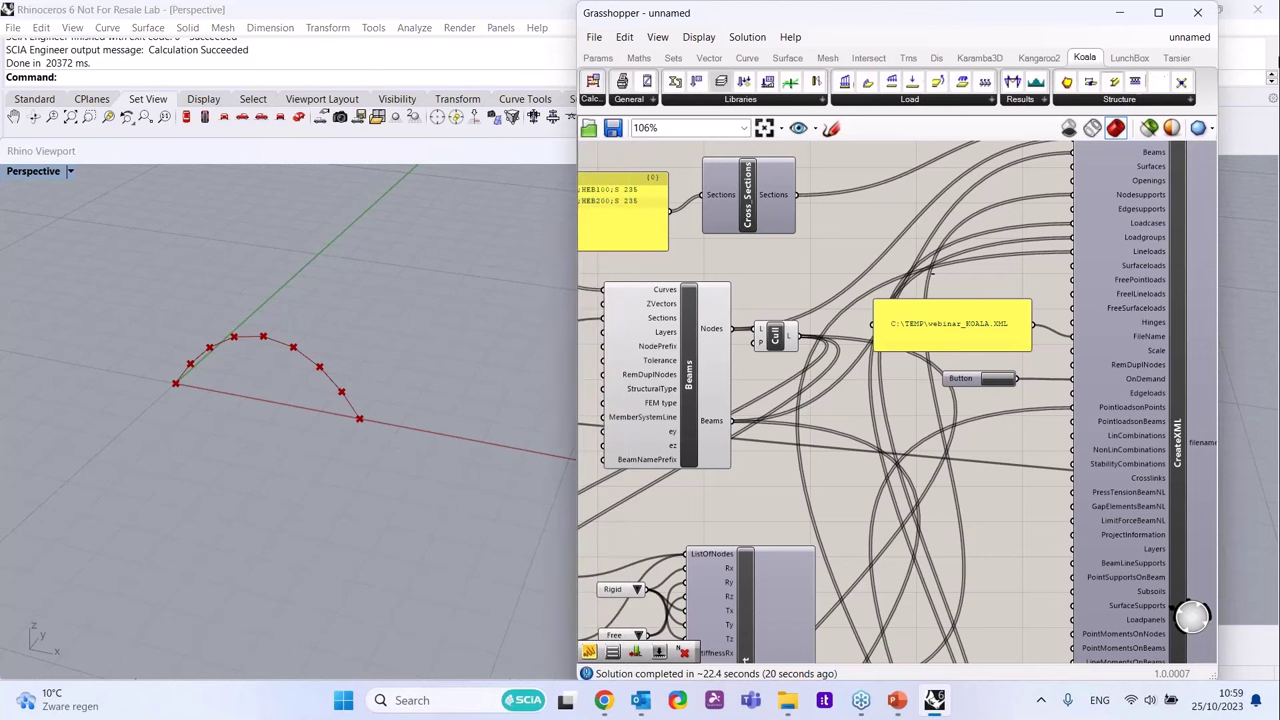
scroll(1047, 303, "down", 4)
scroll(691, 329, "up", 4)
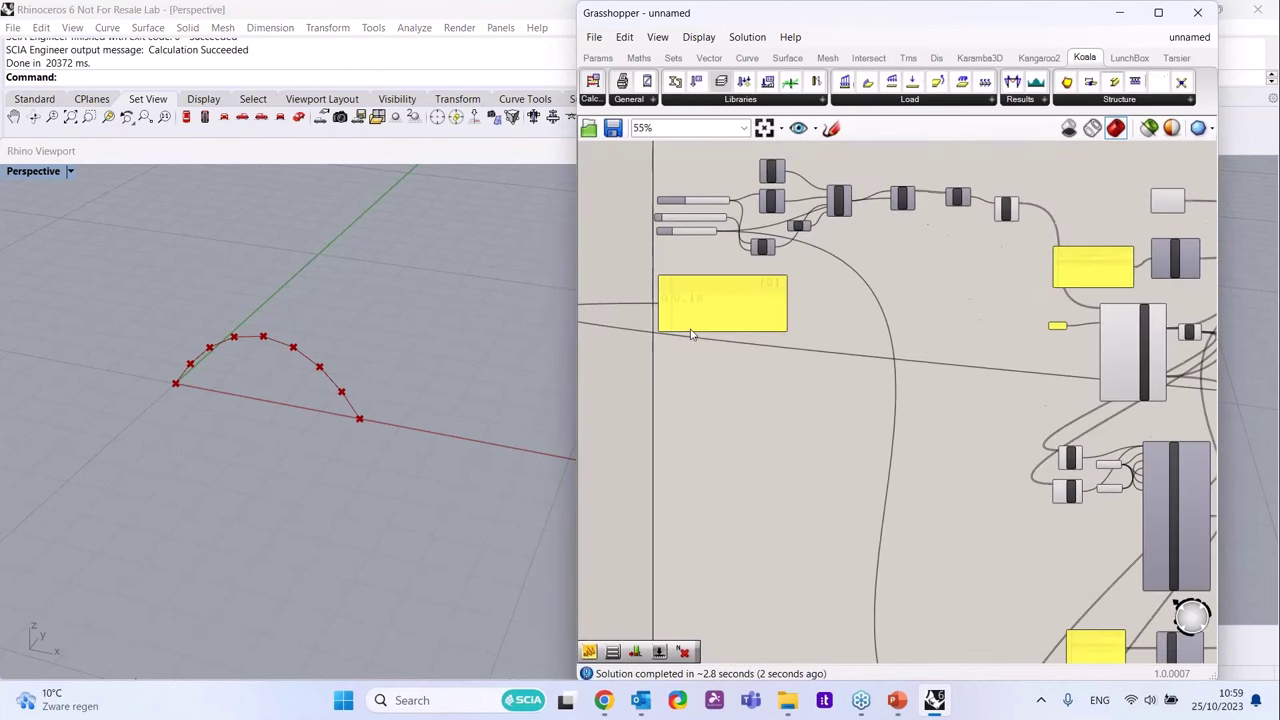
scroll(812, 318, "down", 2)
scroll(811, 318, "up", 2)
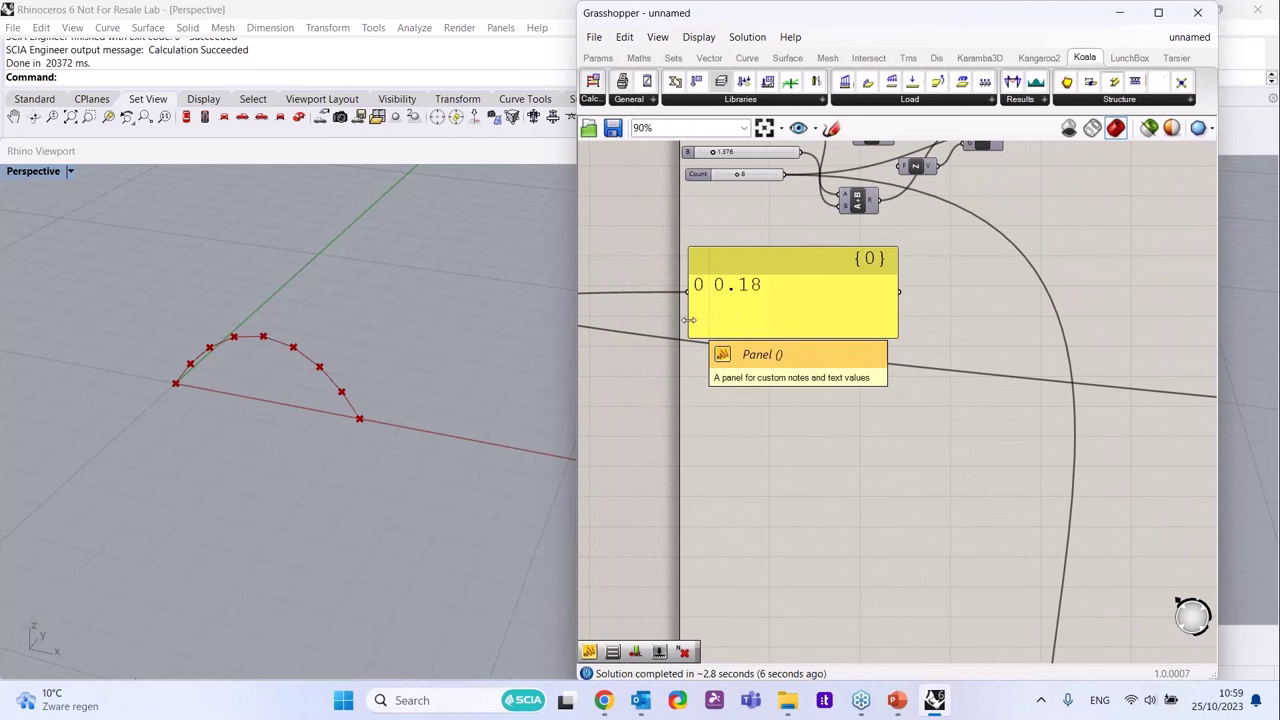
scroll(690, 320, "down", 5)
right_click_drag(1180, 285, 1110, 285)
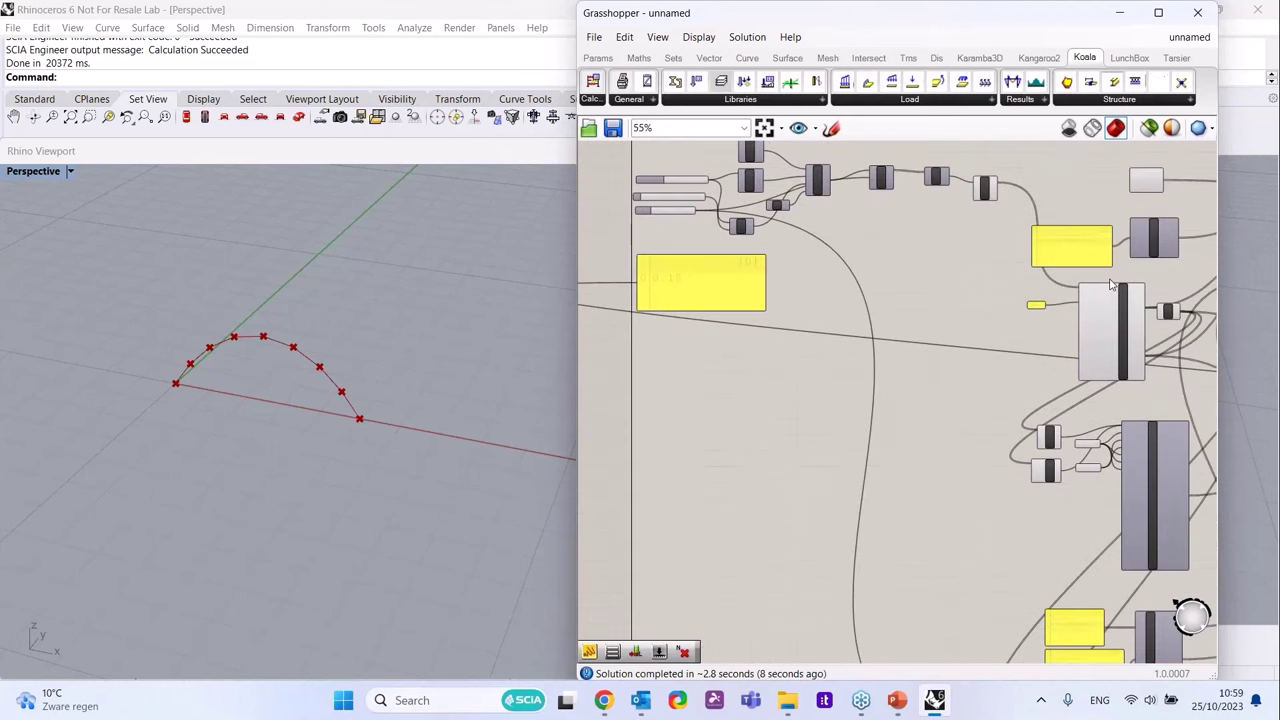
scroll(1007, 325, "up", 3)
scroll(1085, 320, "down", 2)
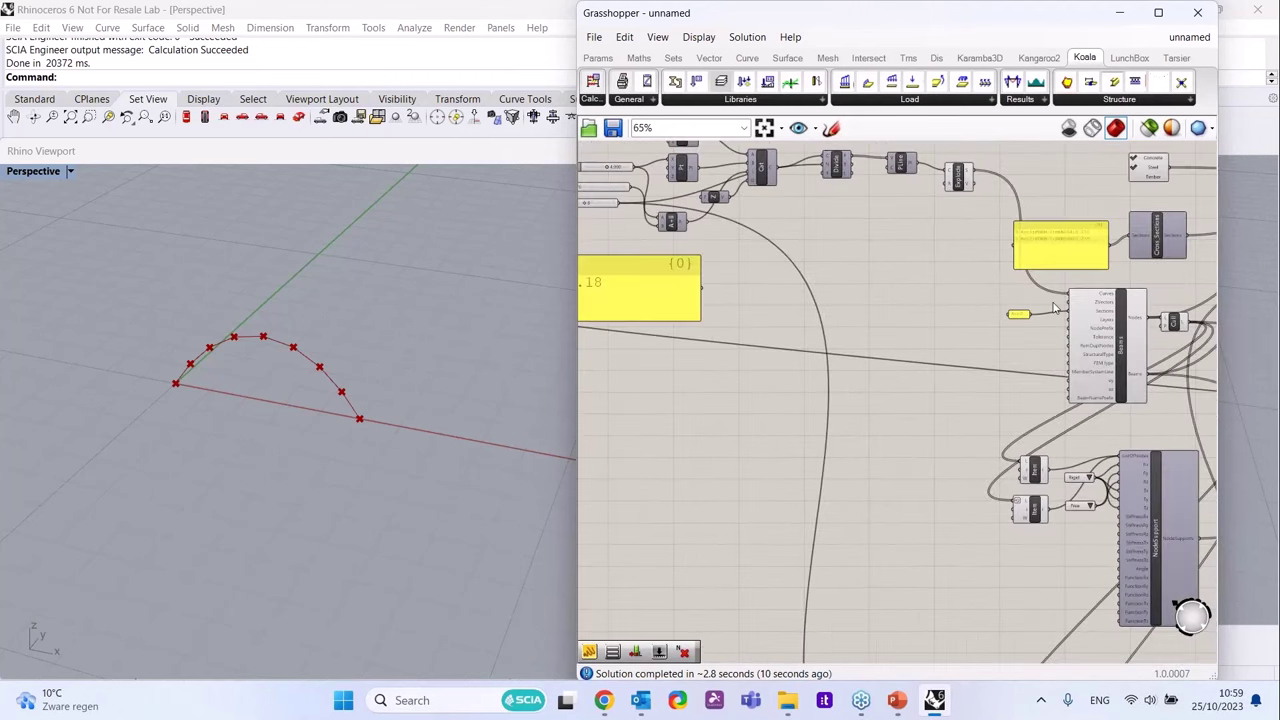
scroll(1055, 308, "down", 1)
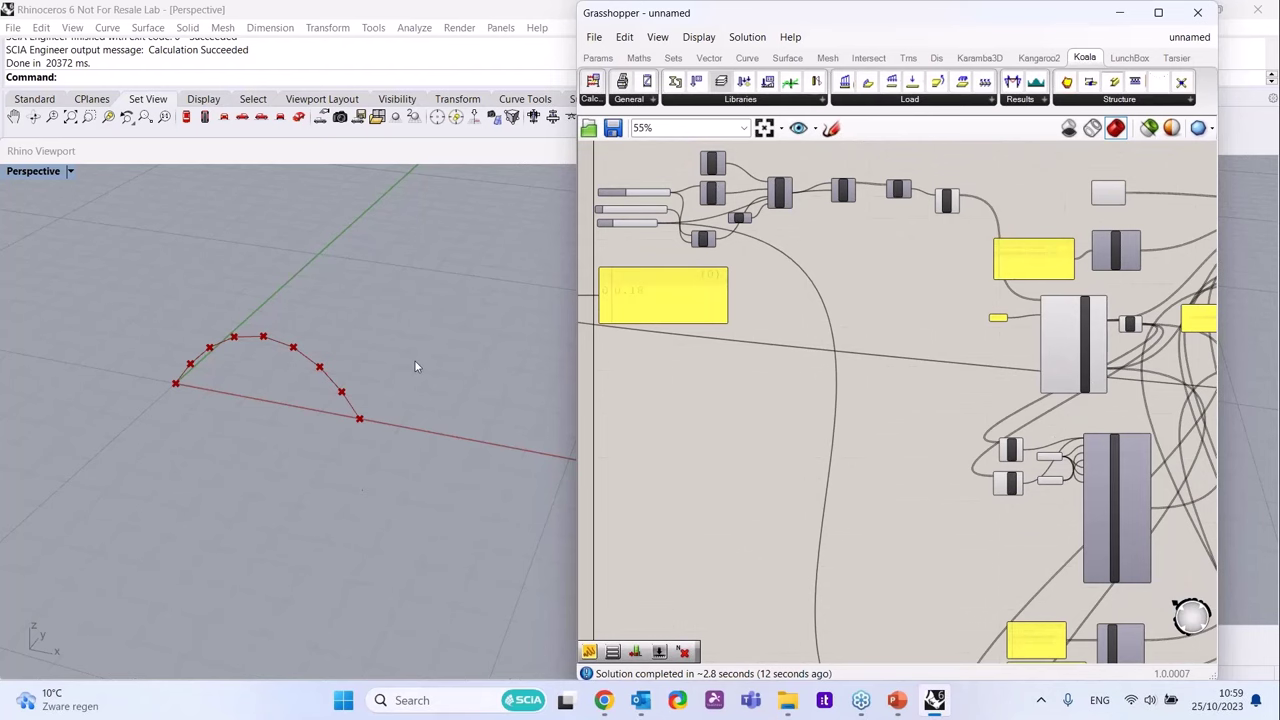
scroll(900, 314, "down", 2)
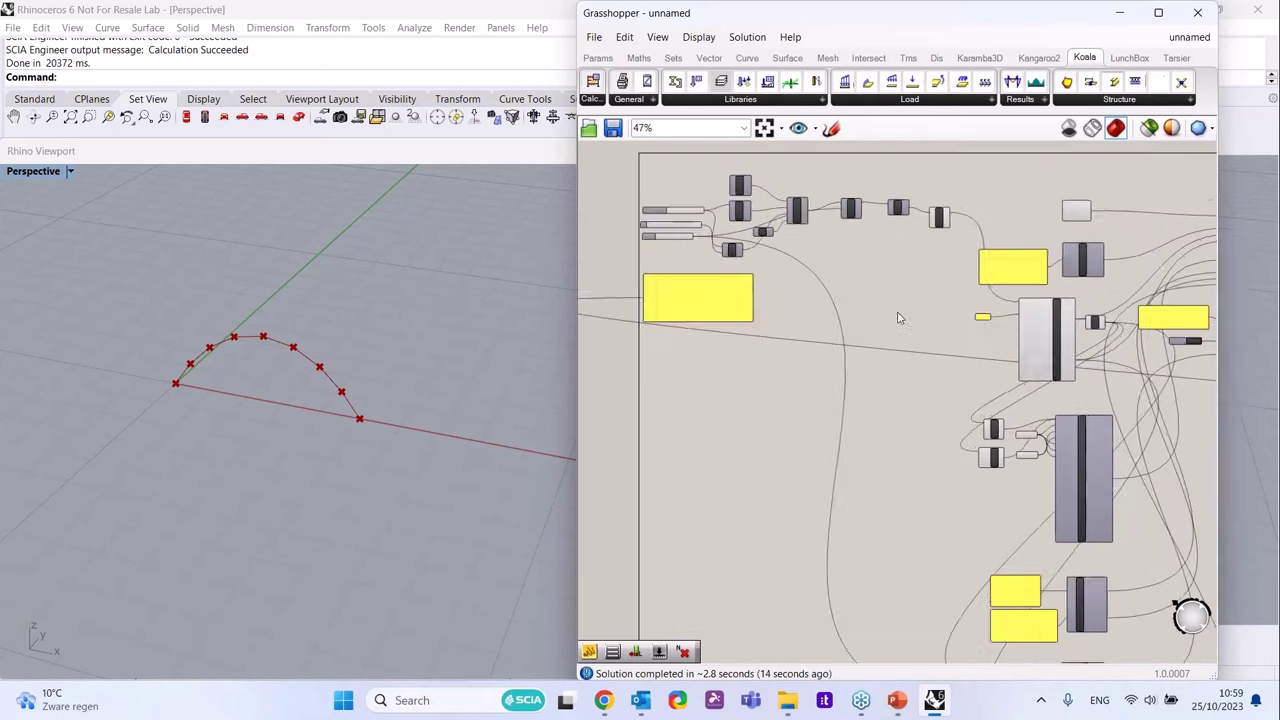
scroll(715, 271, "up", 2)
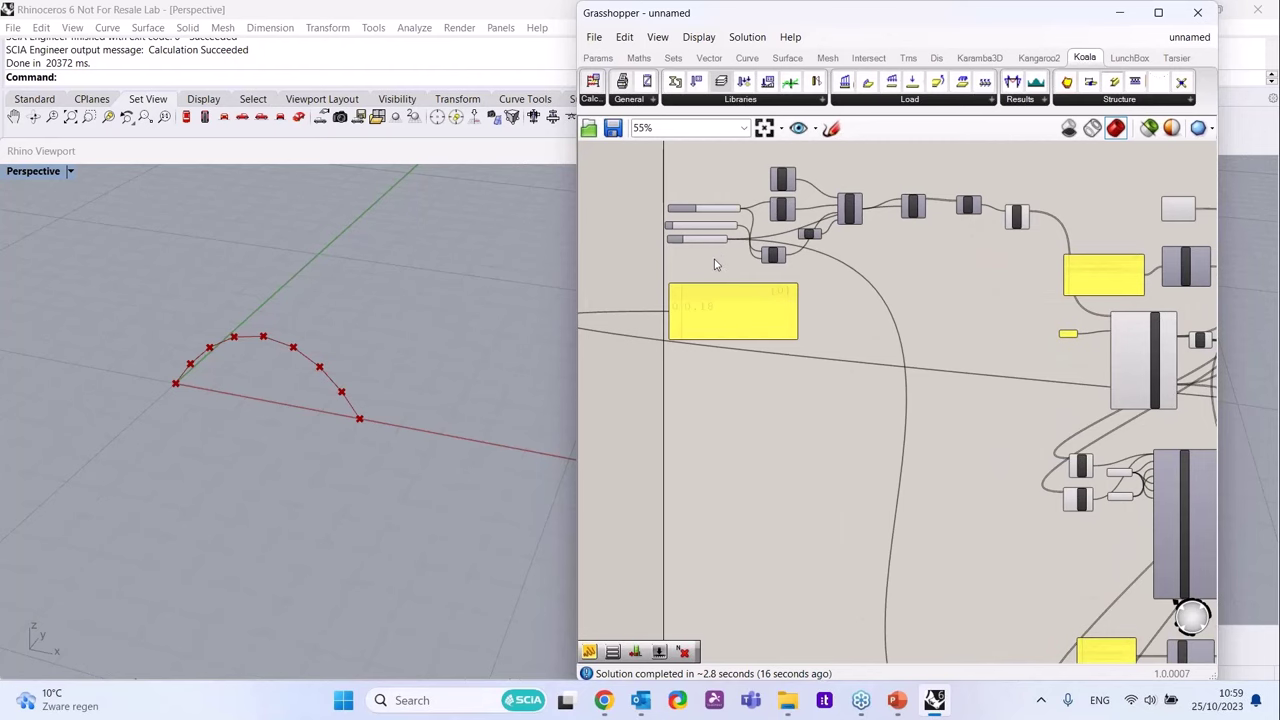
- Examine the whole arch definition, from the geometry sliders through the results components to the unity check panel
scroll(714, 264, "up", 2)
scroll(1168, 317, "down", 8)
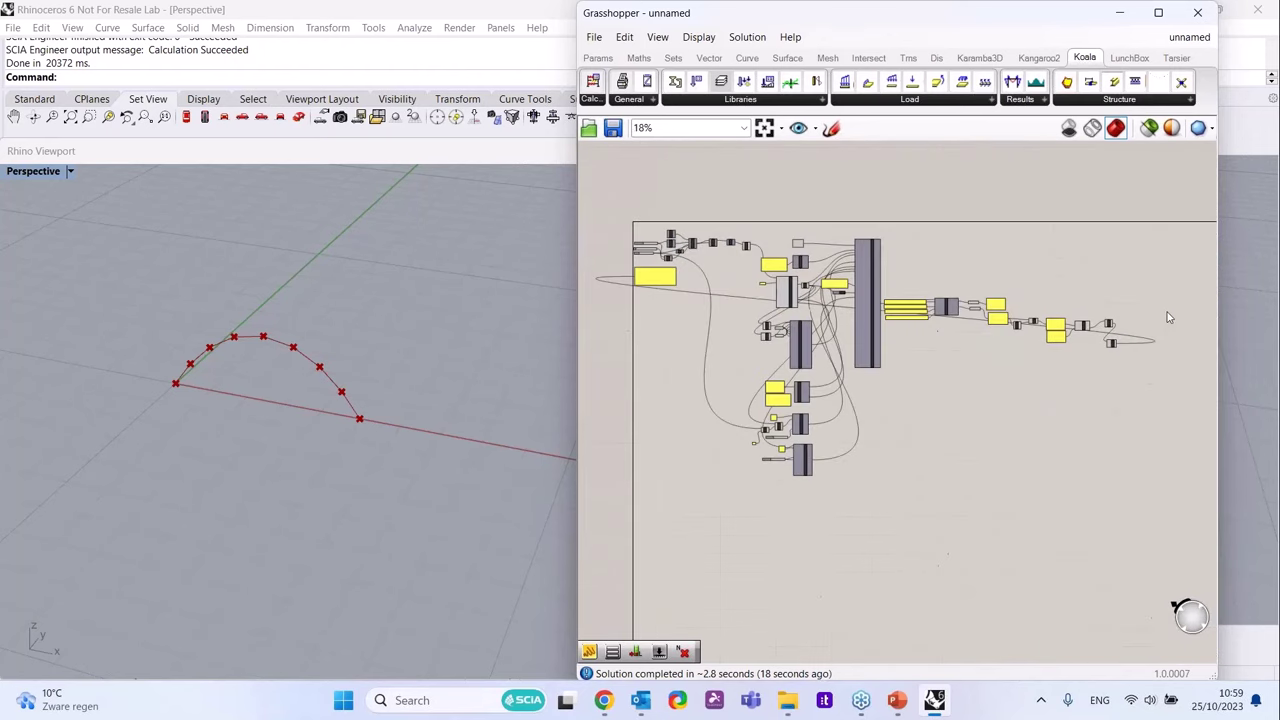
scroll(1110, 325, "up", 4)
scroll(1013, 383, "up", 2)
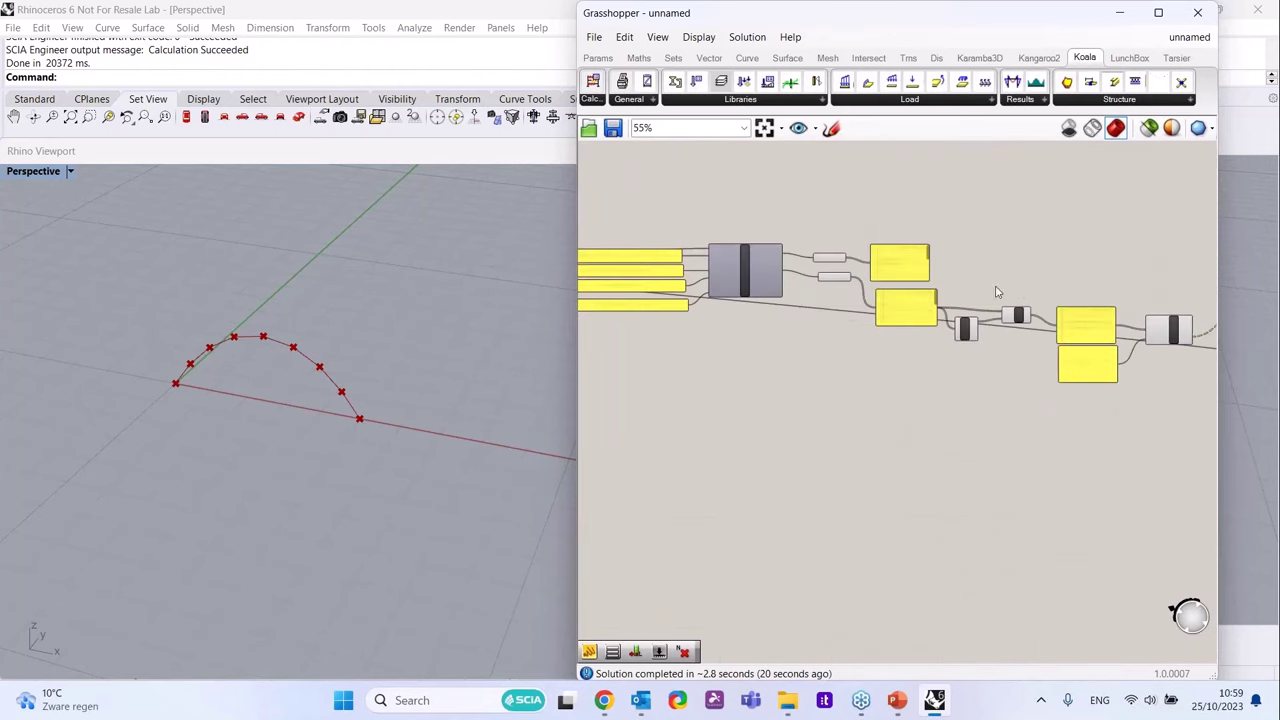
scroll(964, 293, "down", 3)
scroll(1106, 386, "up", 1)
scroll(1107, 328, "up", 1)
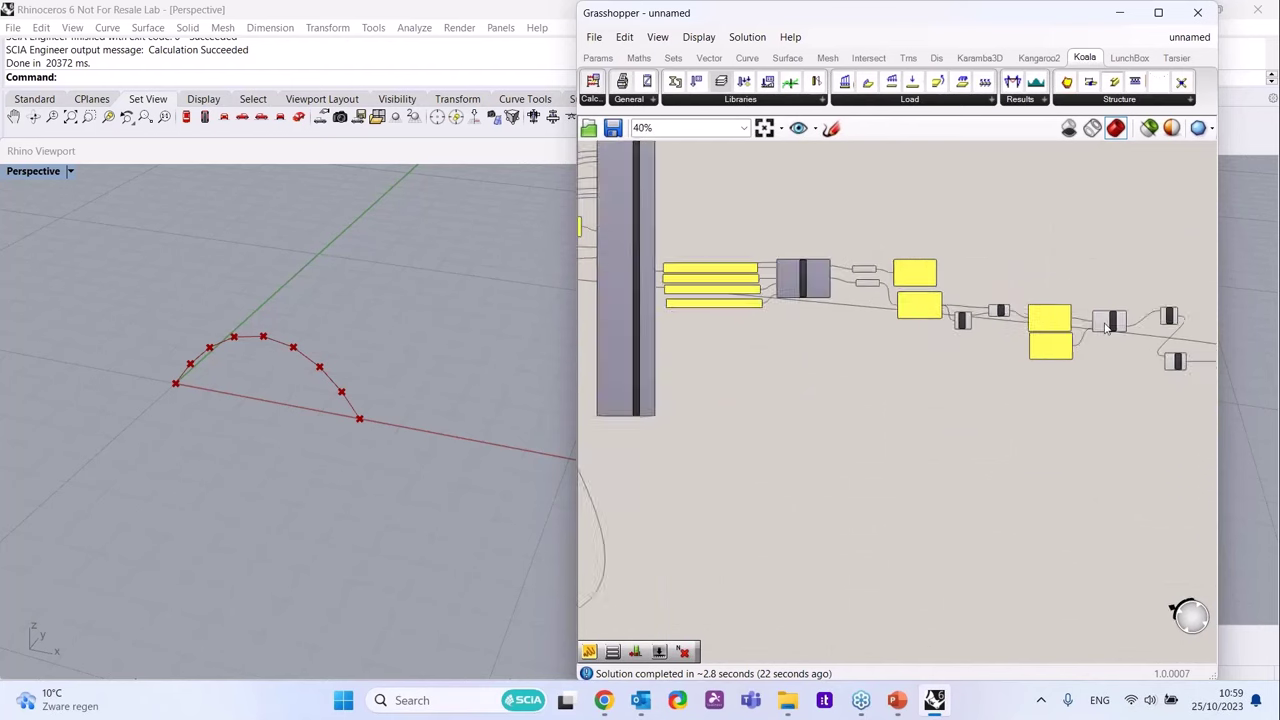
scroll(1107, 328, "down", 2)
scroll(708, 240, "up", 2)
scroll(813, 283, "up", 4)
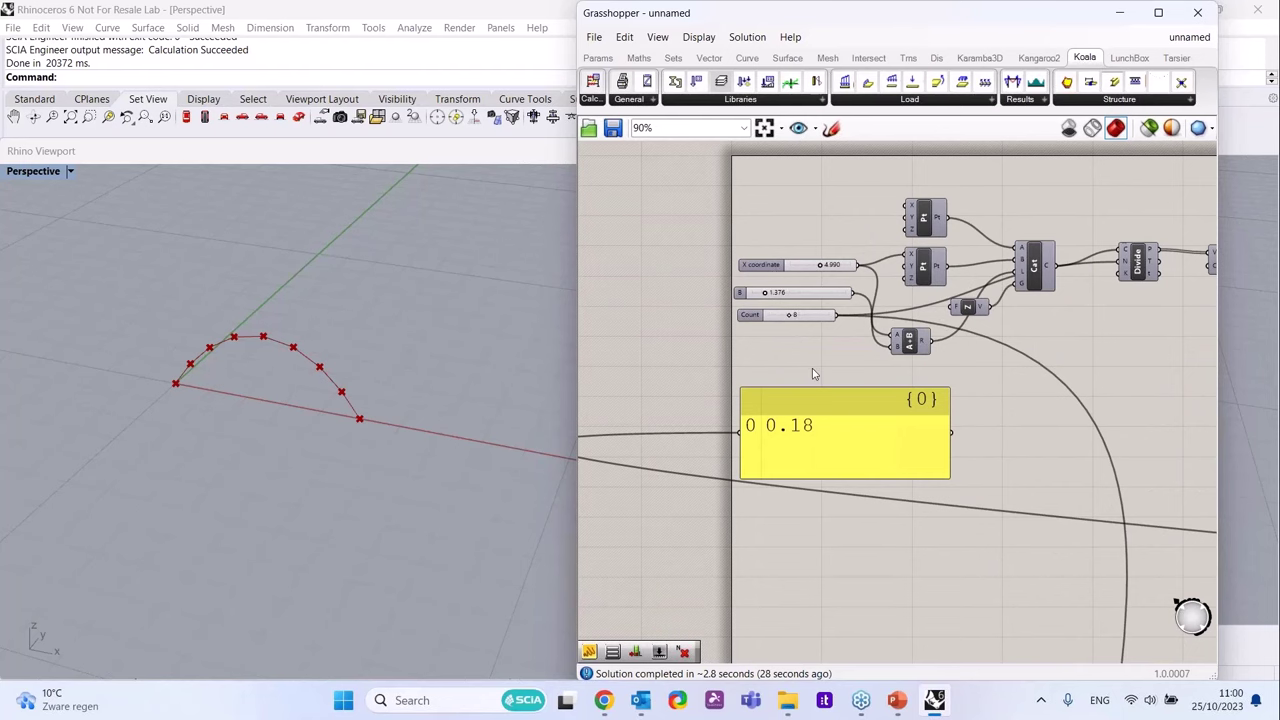
left_click(763, 401)
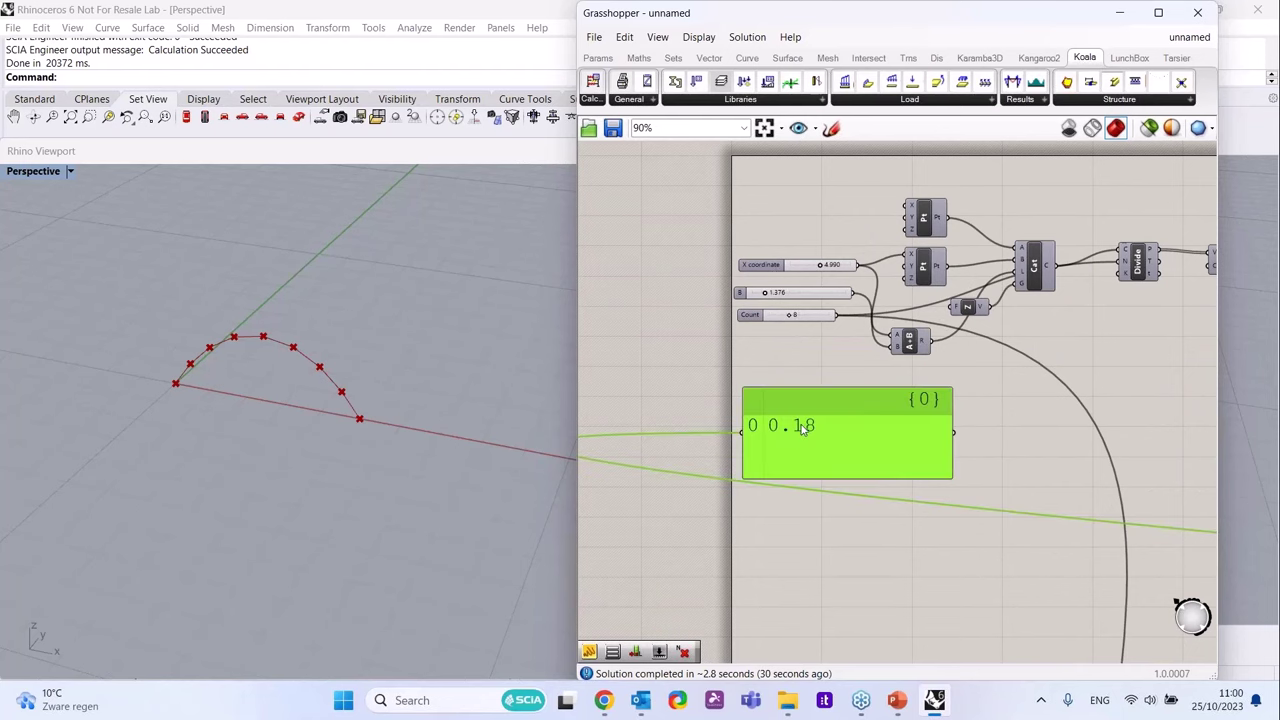
scroll(788, 345, "down", 2)
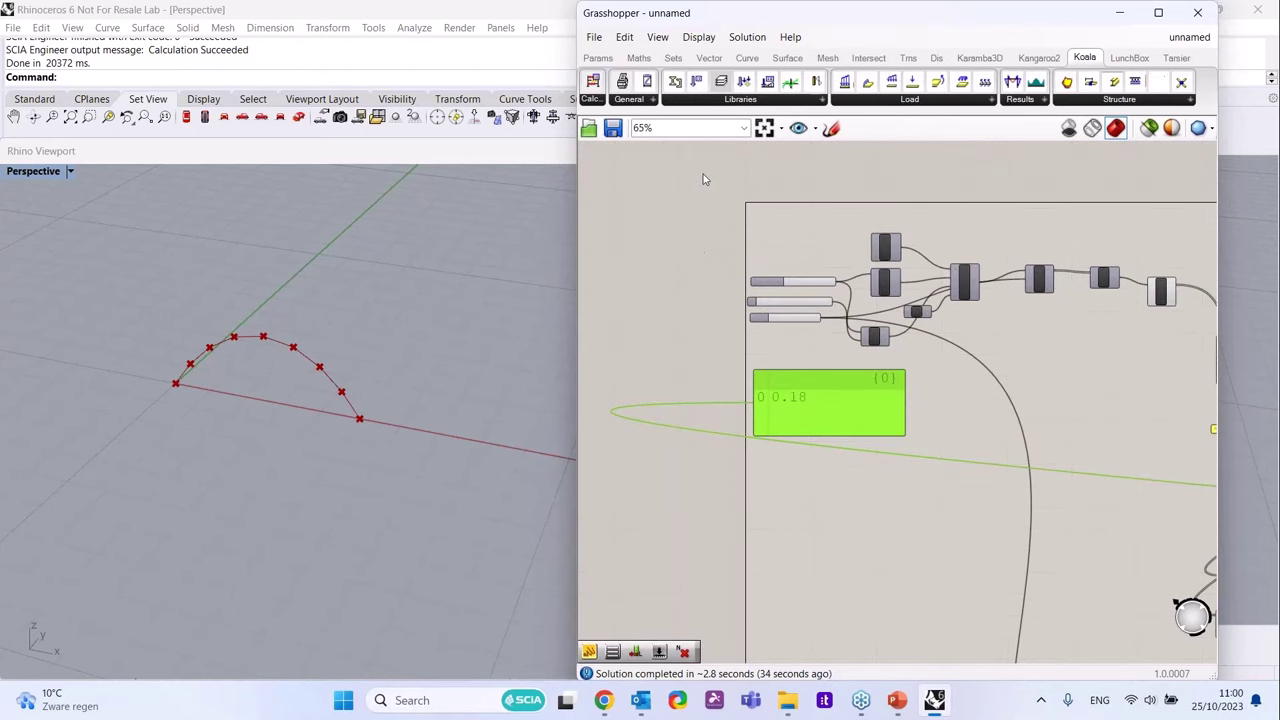
scroll(1088, 500, "up", 2)
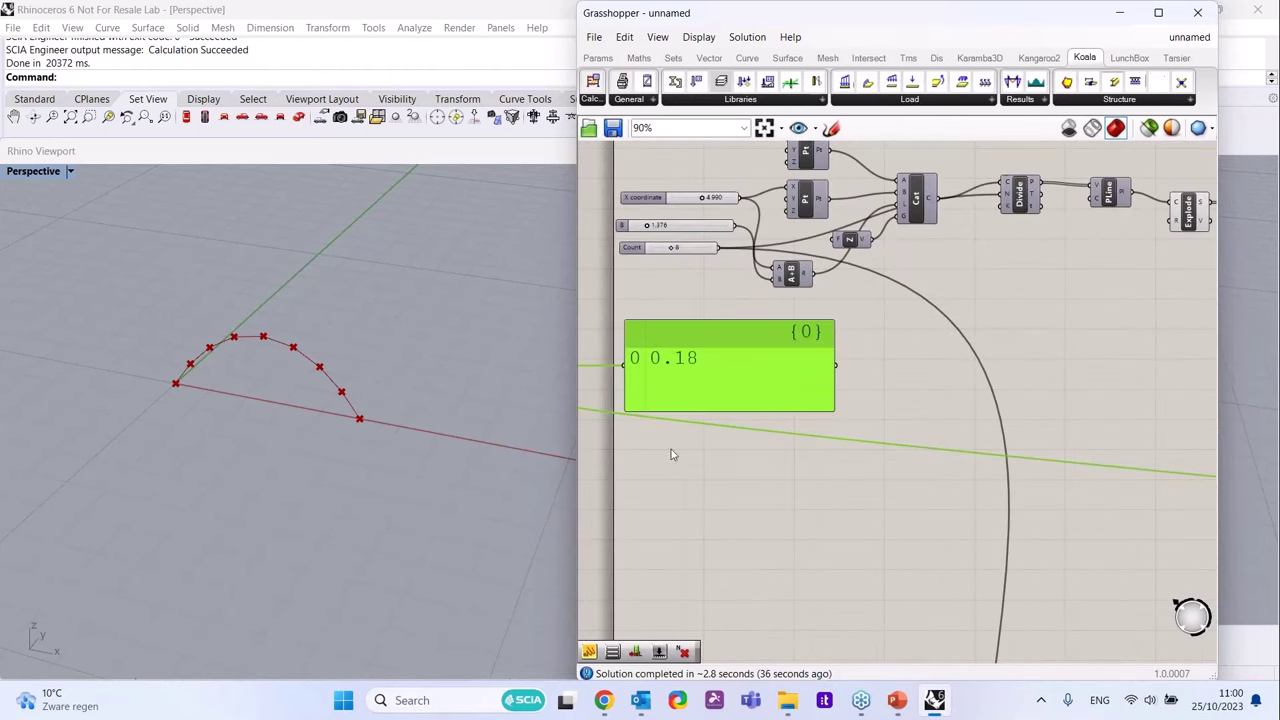
- Search the component finder for "gala" to look up the Galapagos evolutionary solver, and look over the definition again
double_click(902, 430)
type("g")
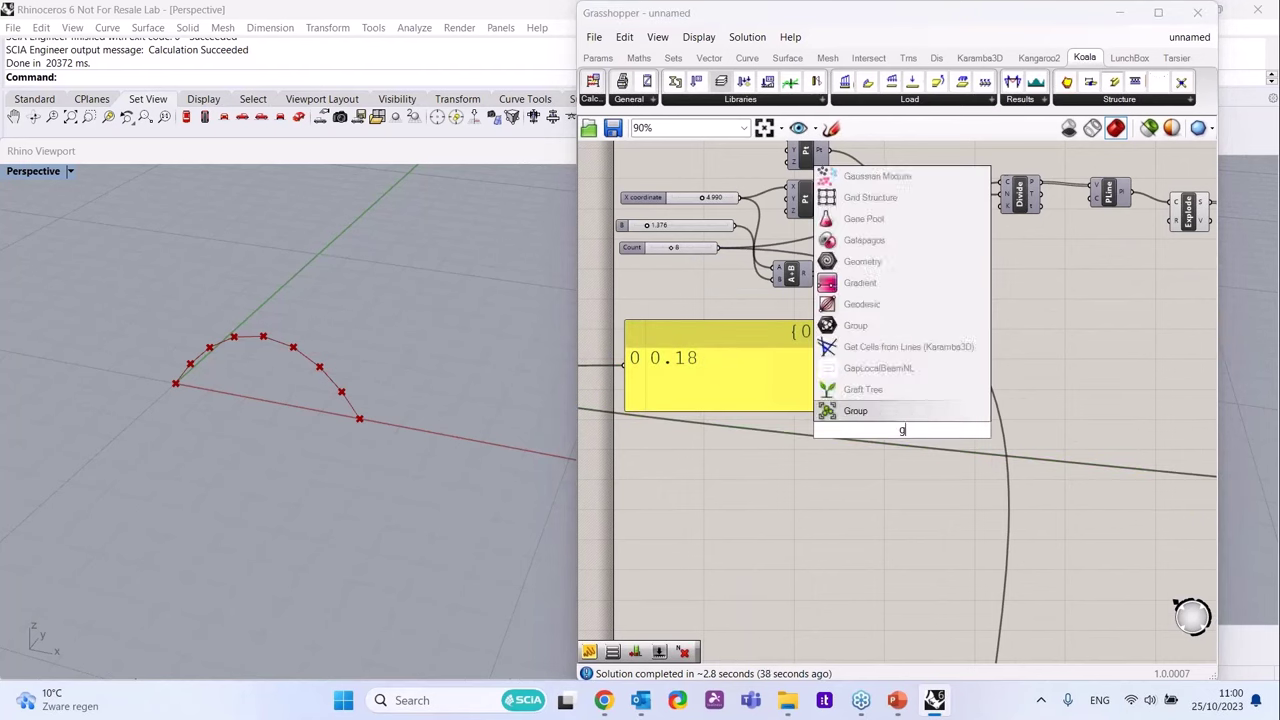
type("ala")
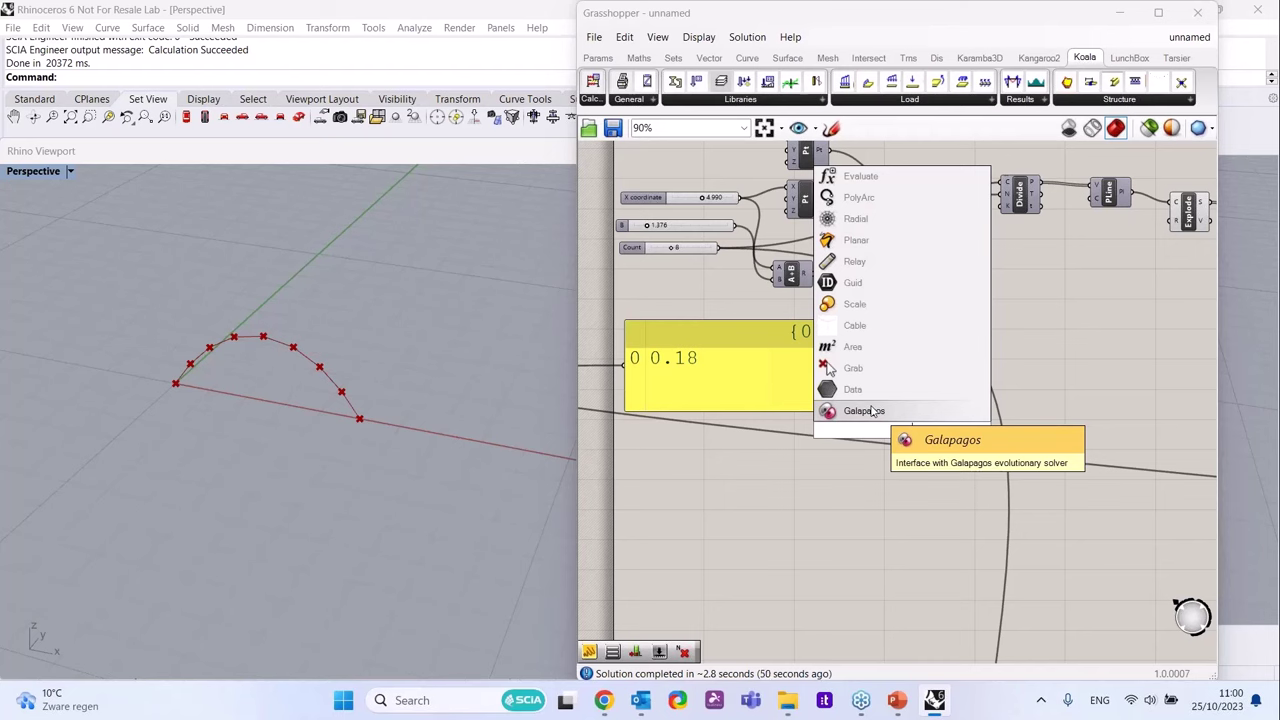
type("gala")
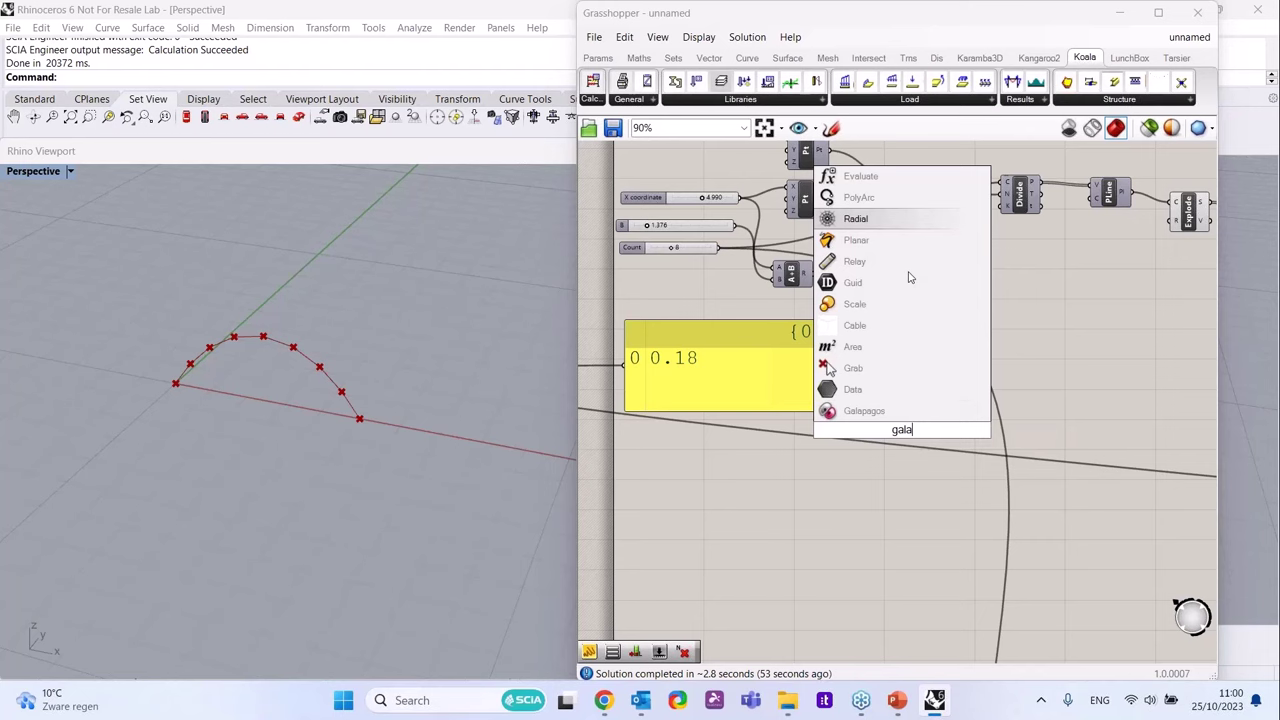
scroll(783, 295, "down", 6)
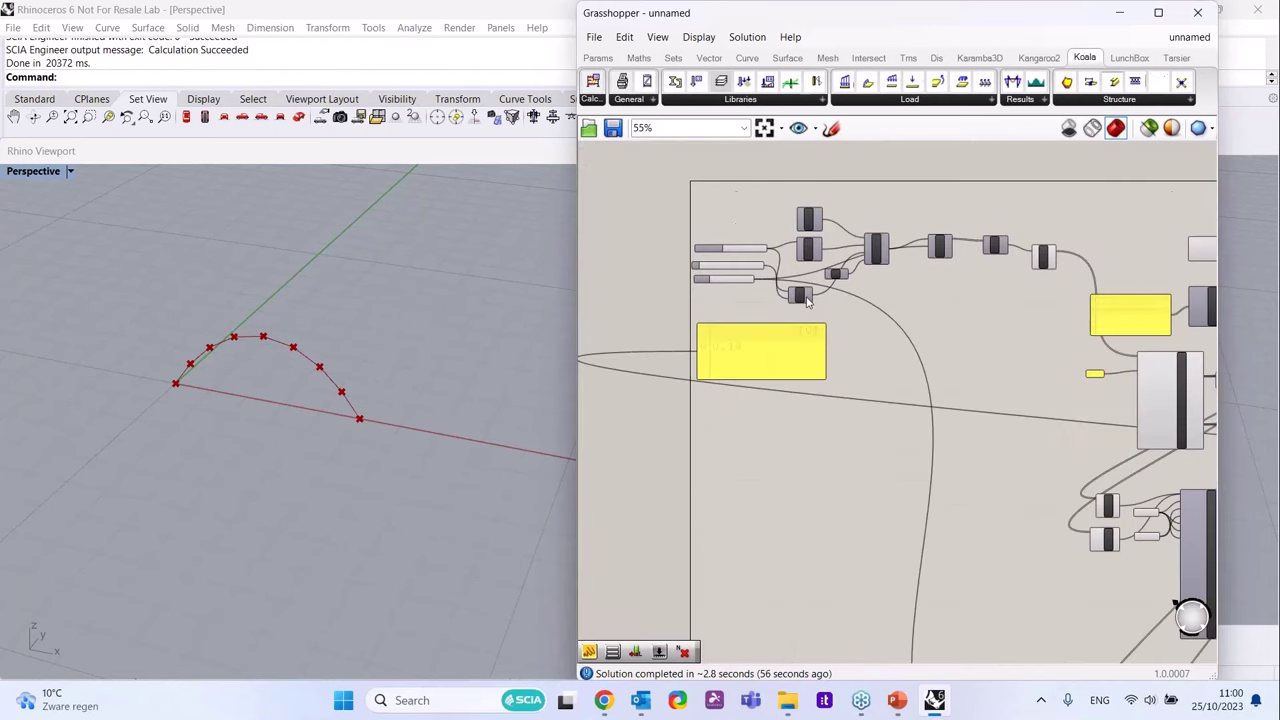
scroll(955, 350, "up", 2)
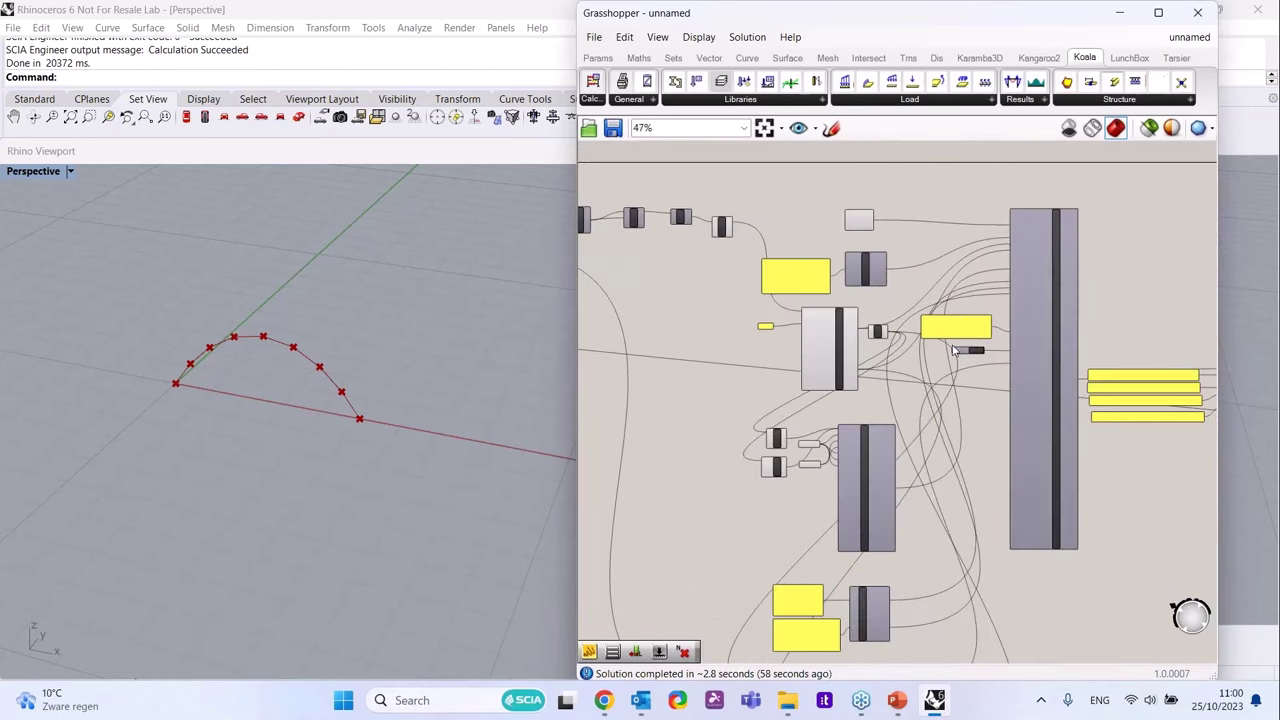
scroll(837, 335, "down", 2)
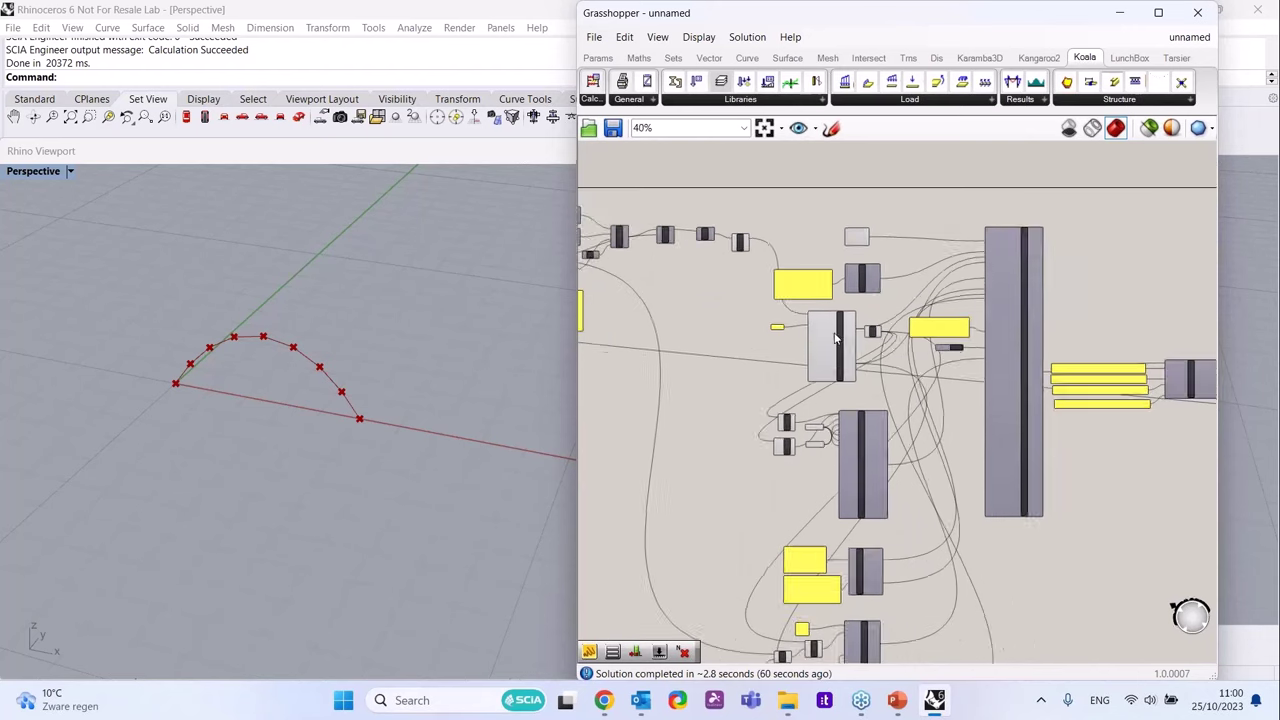
- Switch to the PowerPoint presentation, open the QUESTIONS? slide, and start the slide show from the beginning
left_click(897, 700)
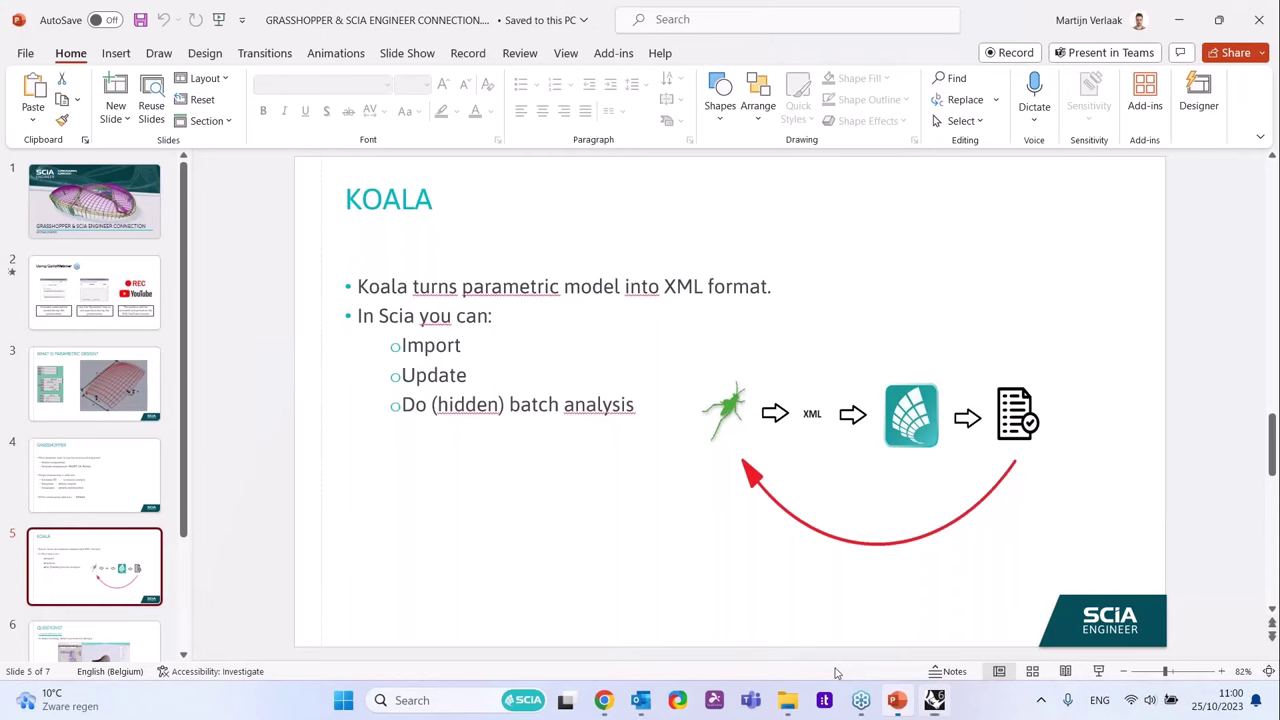
scroll(93, 500, "down", 2)
left_click(93, 600)
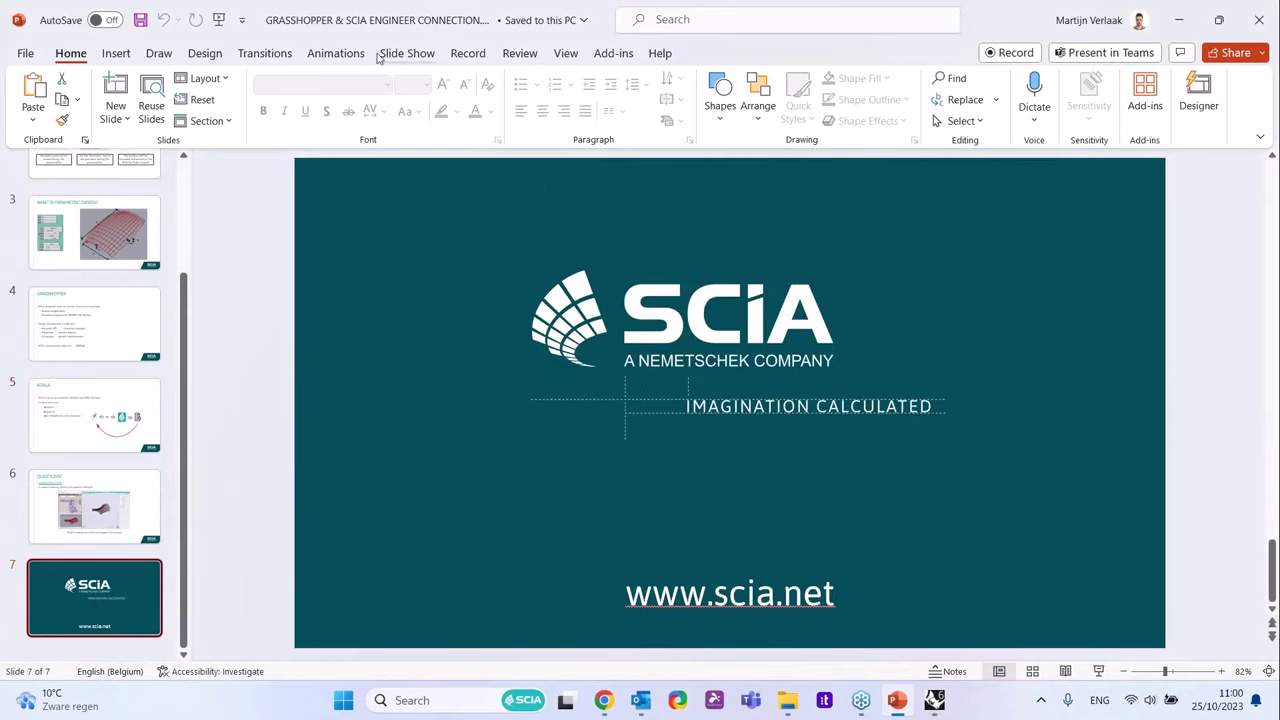
left_click(94, 505)
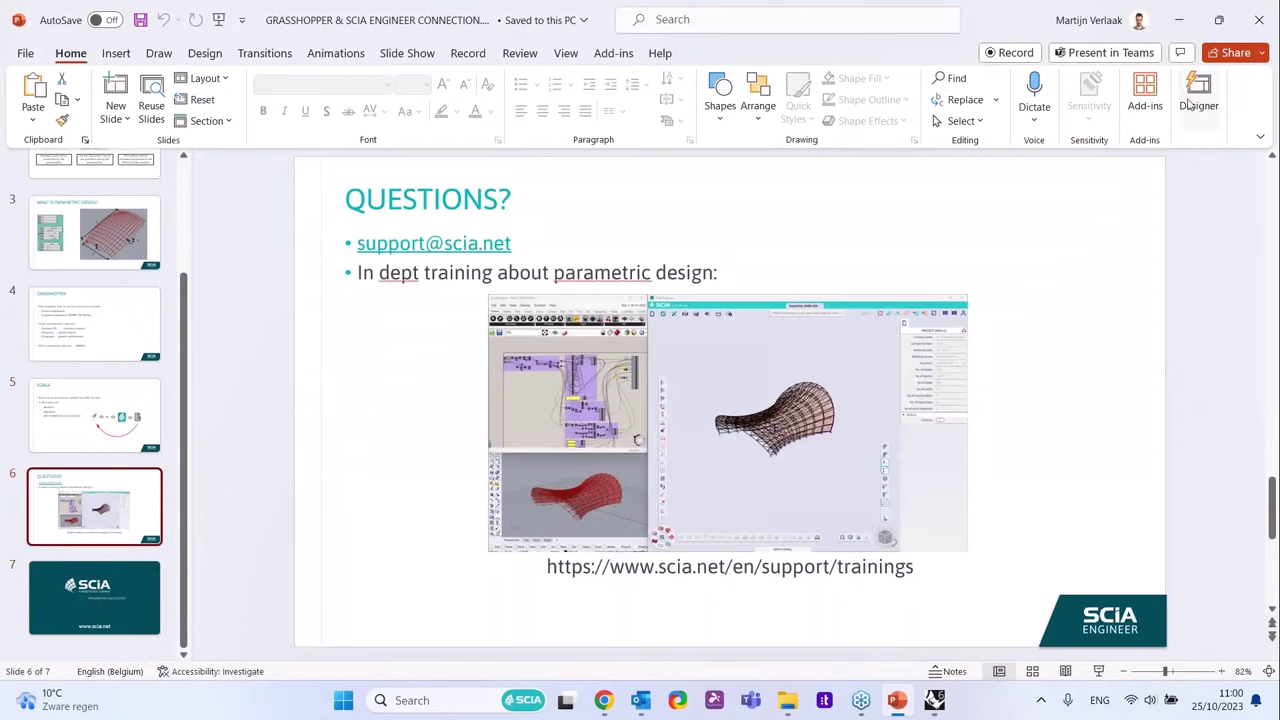
left_click(218, 24)
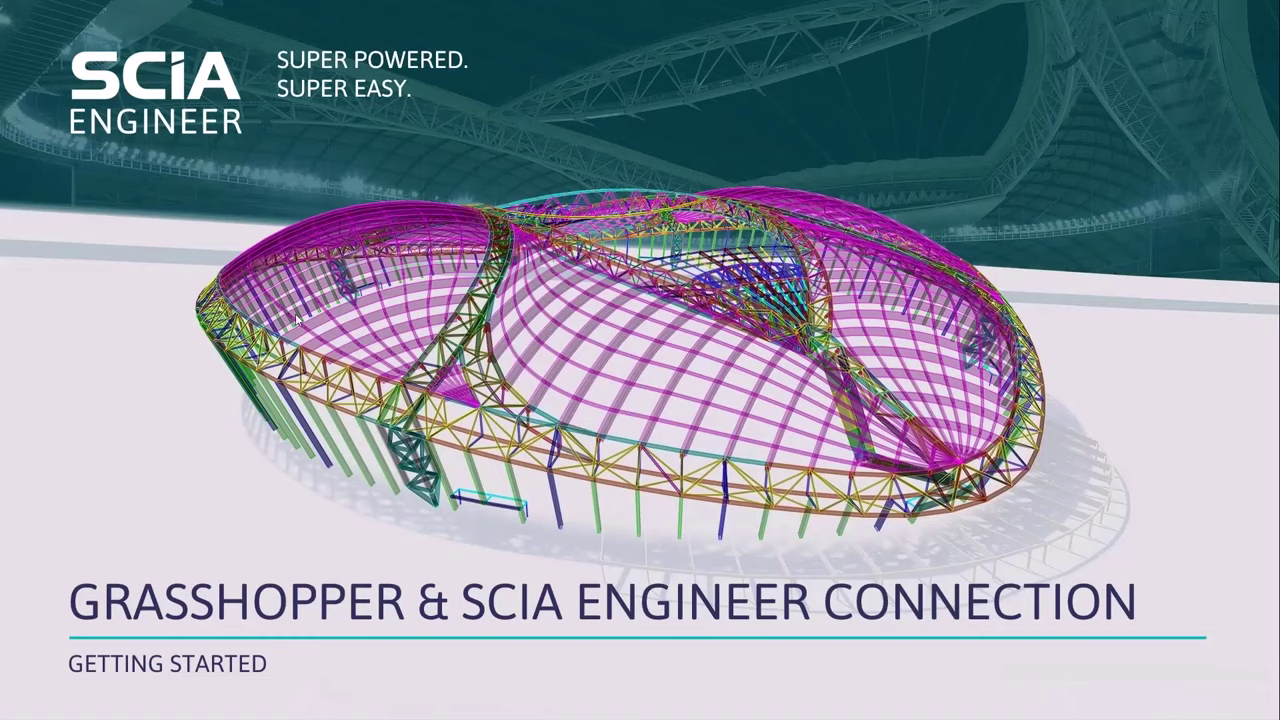